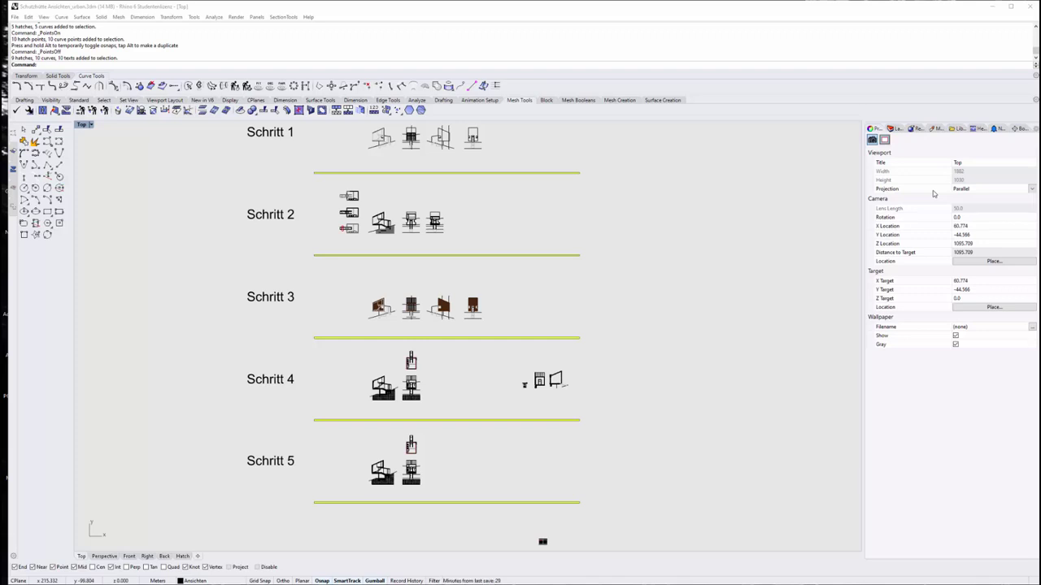
Pan and wheel-zoom the Top viewport close onto the Schritt 2 plan and section drawings
right_click_drag(540, 256, 569, 290)
scroll(551, 272, "down", 1)
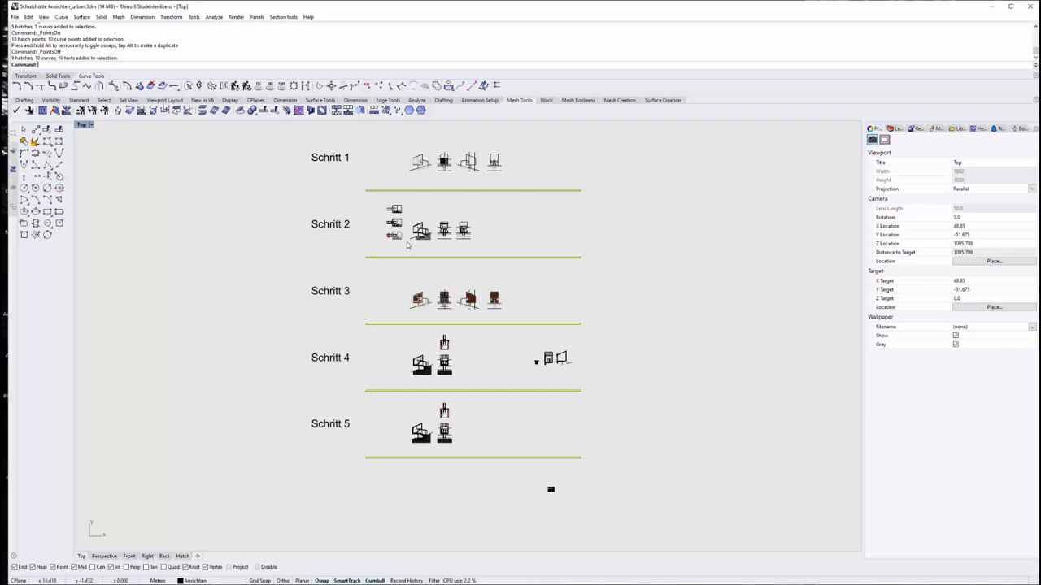
scroll(408, 244, "up", 4)
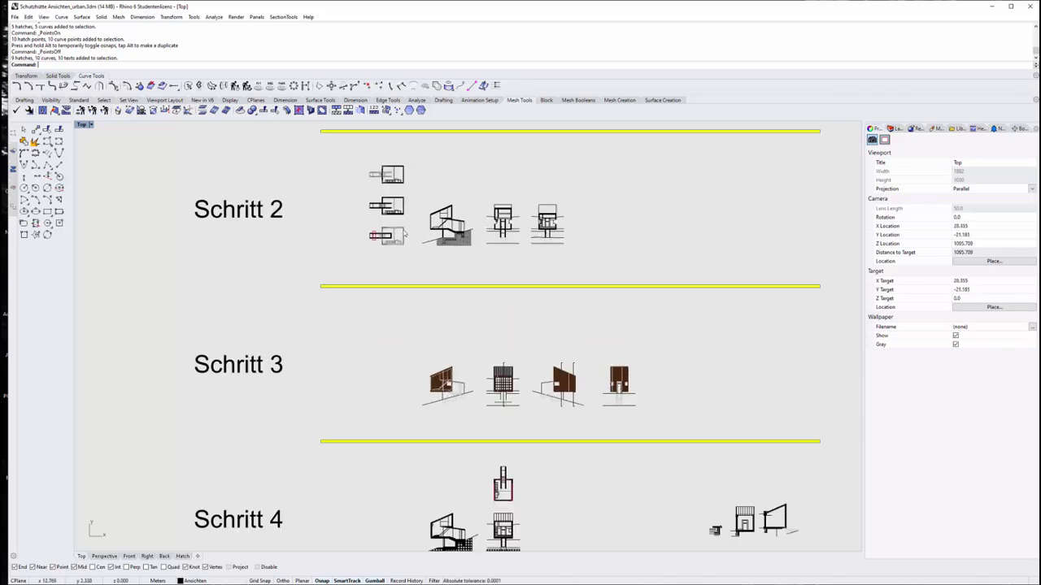
scroll(407, 240, "up", 4)
scroll(407, 234, "down", 3)
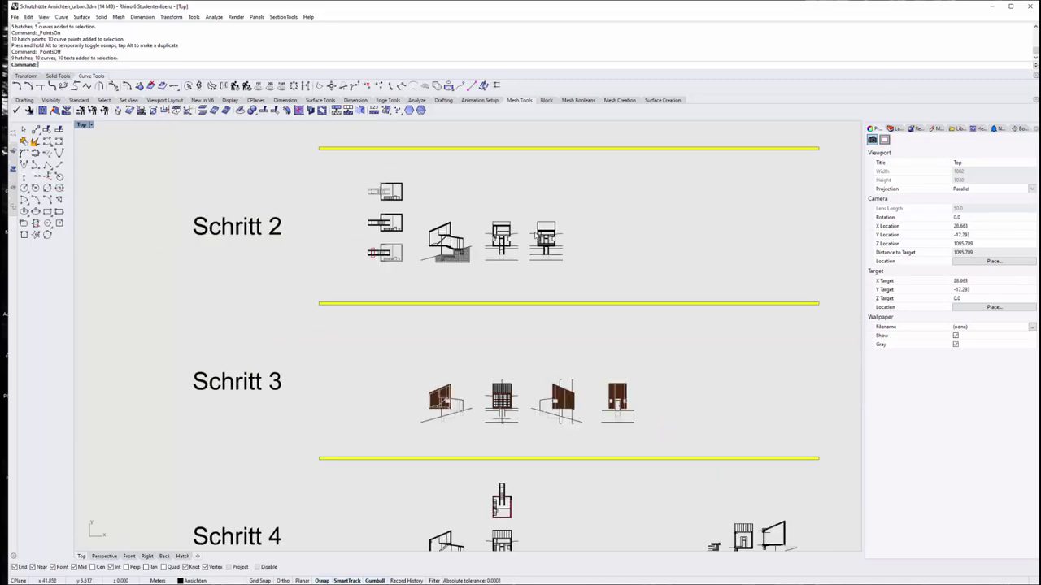
scroll(536, 235, "up", 6)
scroll(533, 256, "up", 5)
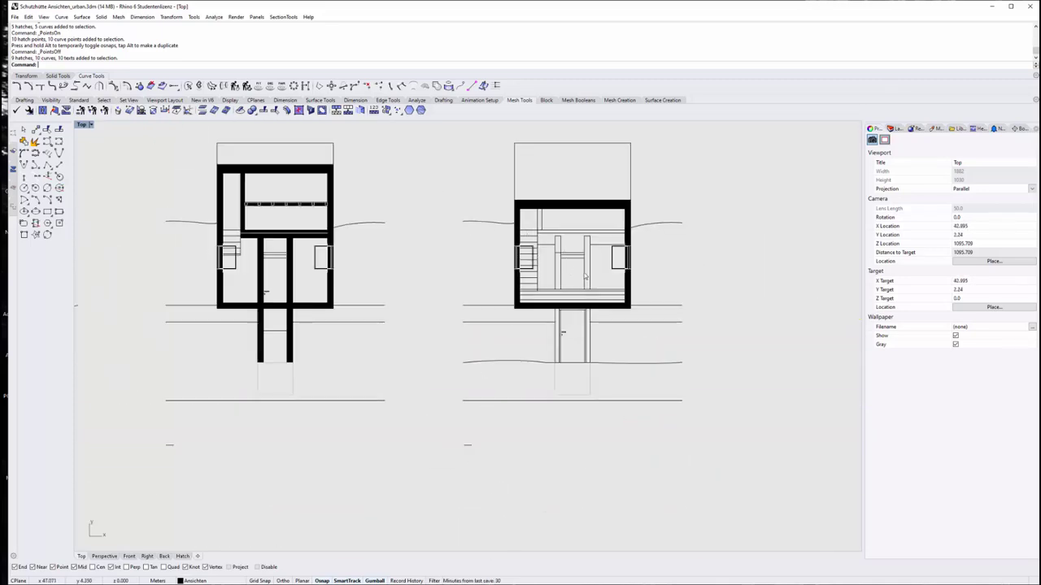
Zoom out from the sections and pan to bring the left-hand plan drawings into view
scroll(382, 250, "down", 2)
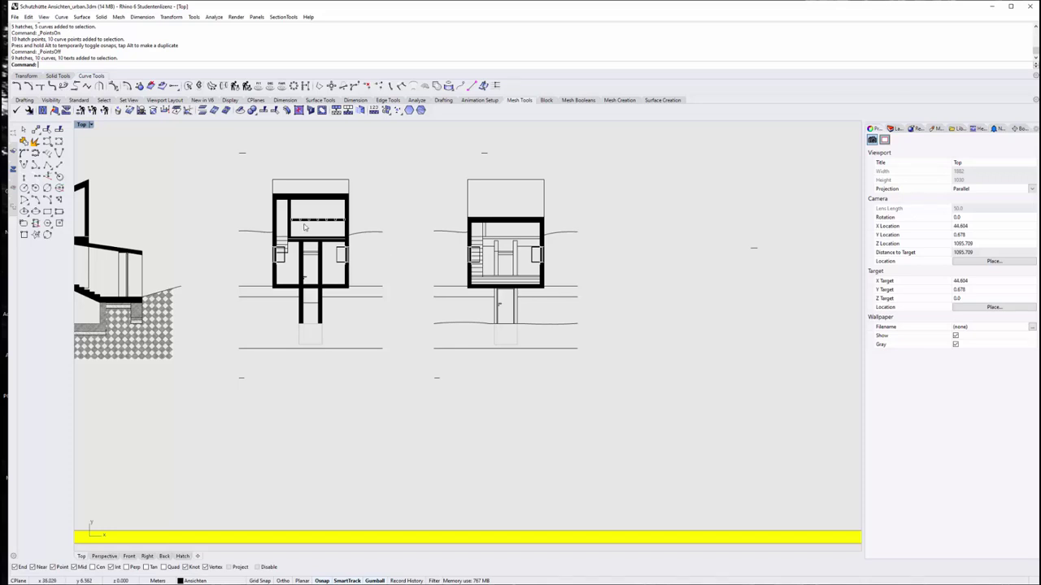
scroll(390, 251, "down", 1)
scroll(400, 252, "down", 1)
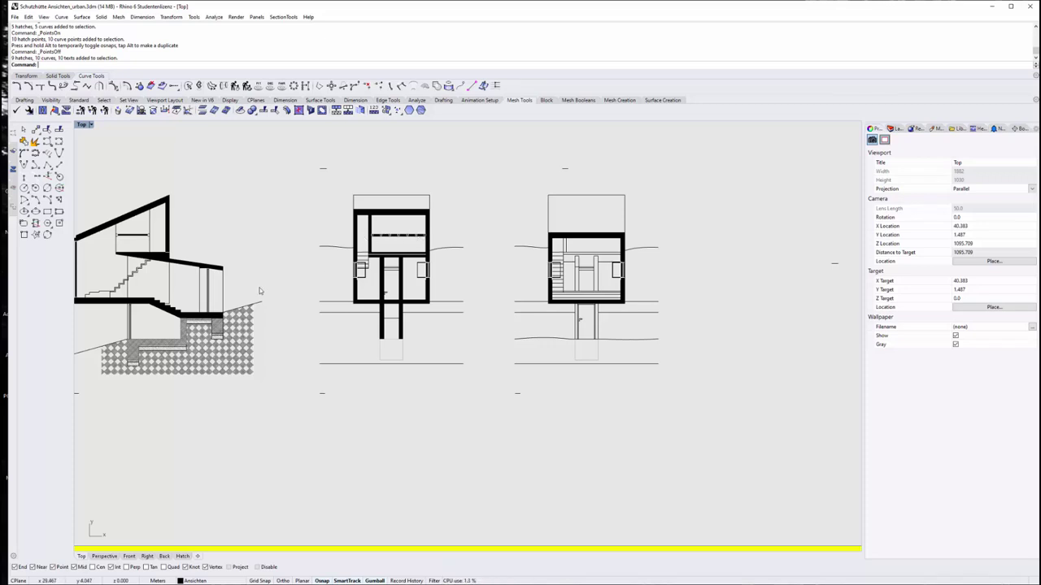
right_click_drag(260, 291, 439, 291)
scroll(409, 317, "down", 2)
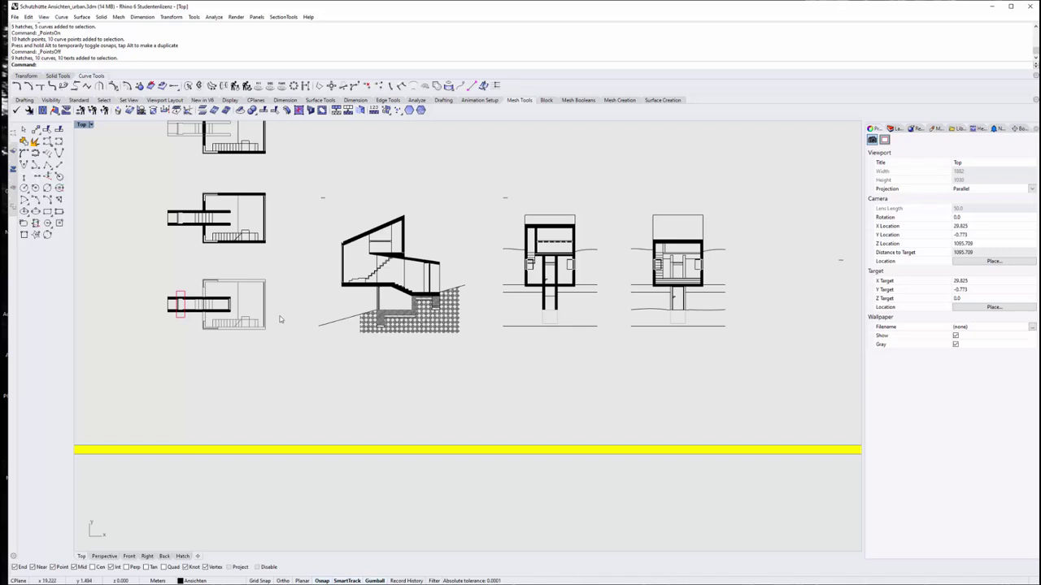
scroll(313, 288, "down", 2)
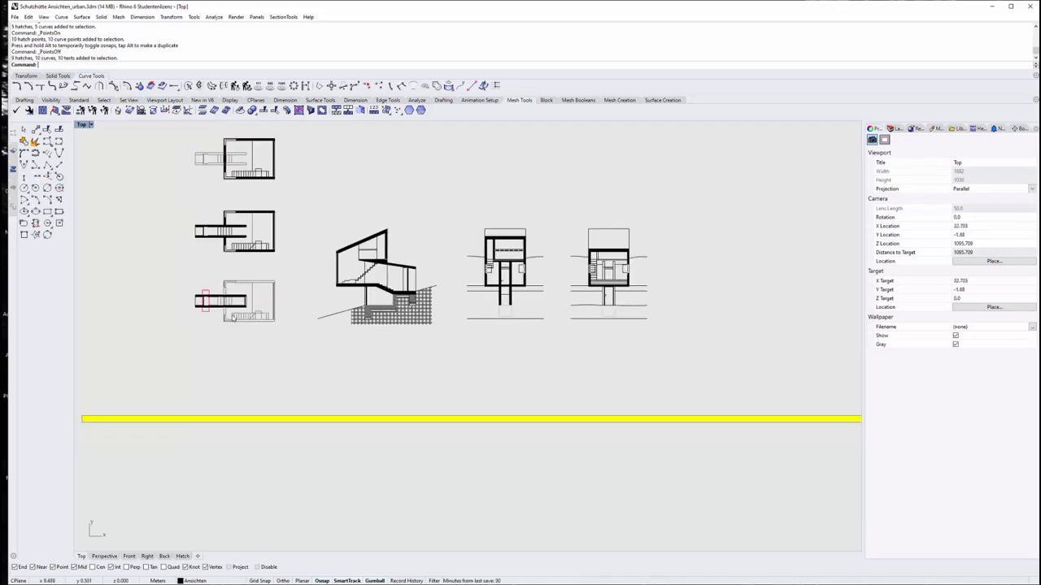
scroll(319, 301, "down", 3)
Reposition the view so the Schritt 3 elevations and the Schritt 4 row show
scroll(302, 352, "up", 2)
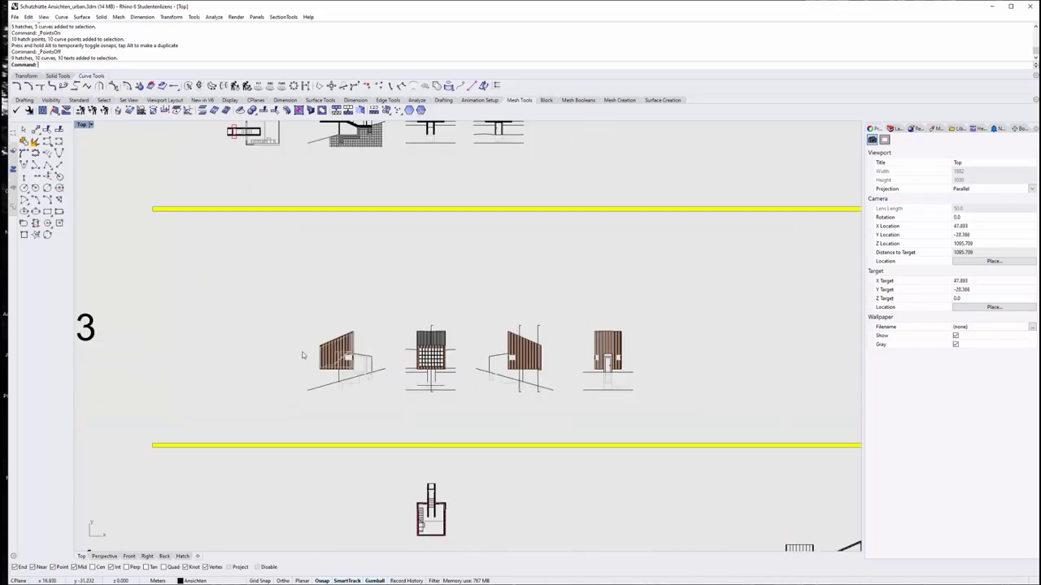
scroll(302, 352, "up", 1)
right_click_drag(402, 318, 413, 241)
scroll(413, 242, "down", 1)
scroll(396, 256, "up", 3)
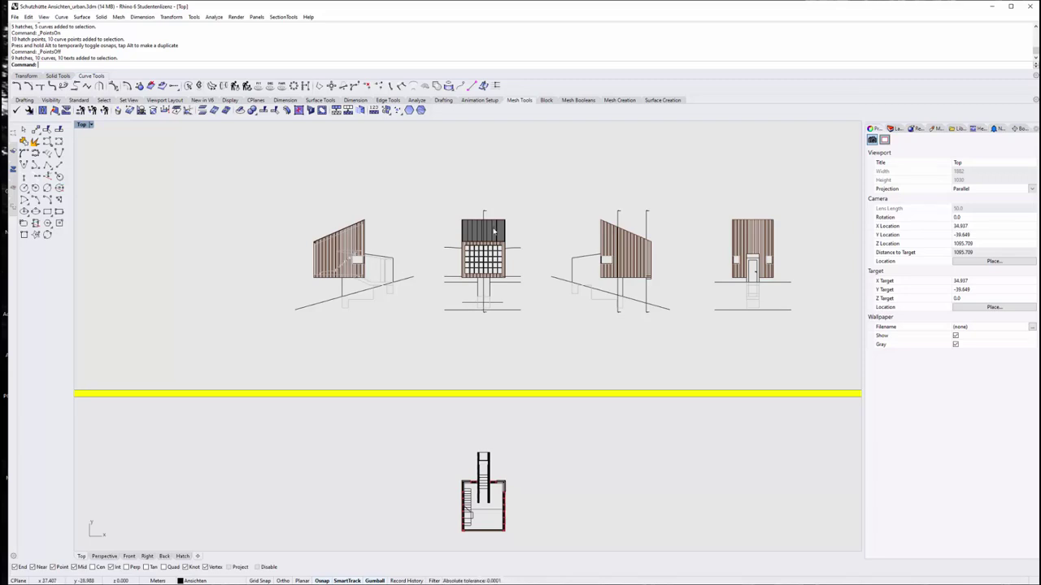
scroll(479, 221, "down", 1)
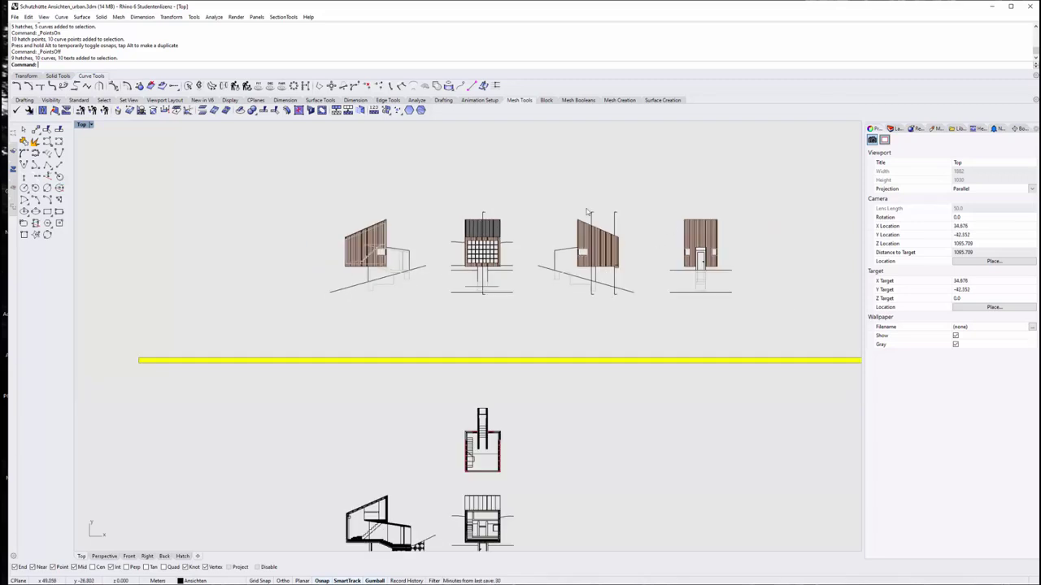
right_click_drag(575, 300, 574, 280)
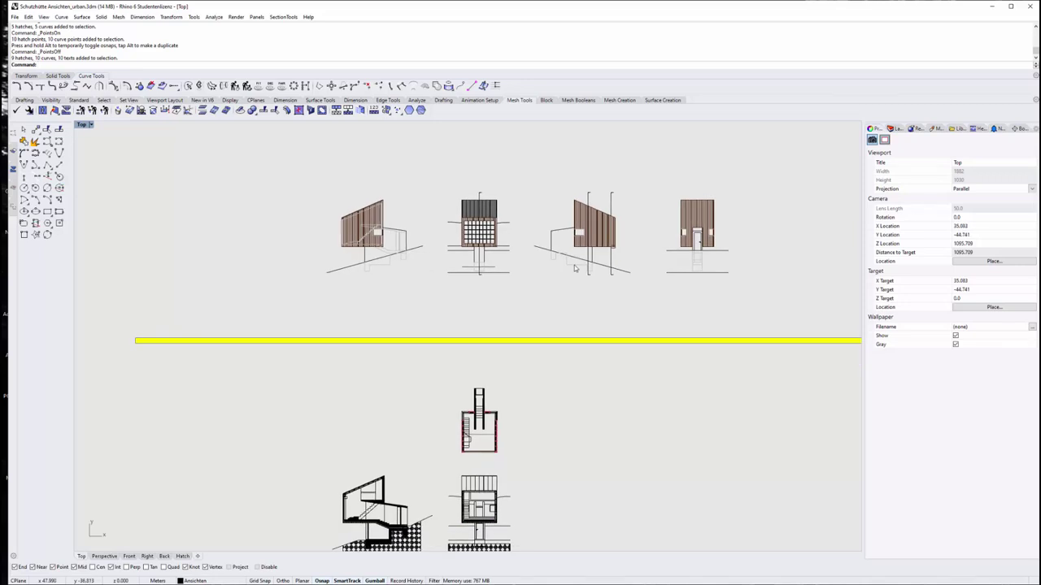
scroll(455, 402, "down", 1)
right_click_drag(519, 465, 503, 358)
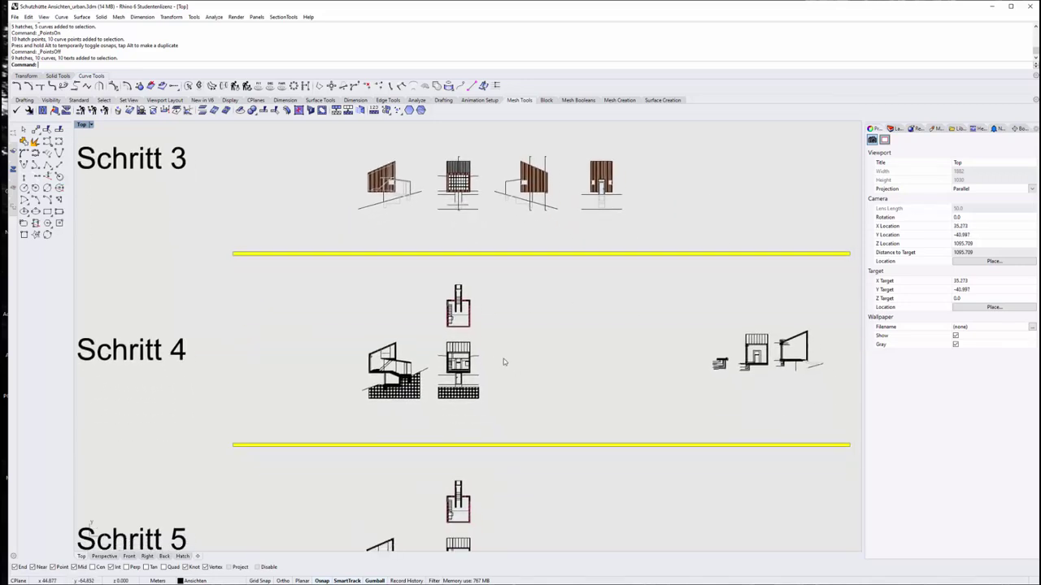
scroll(450, 382, "up", 3)
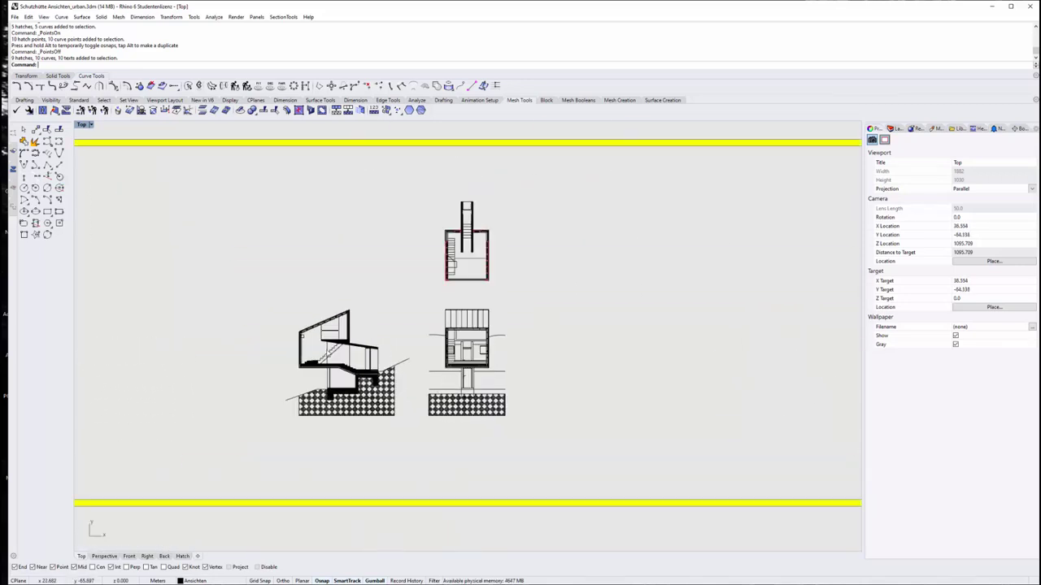
scroll(414, 355, "up", 2)
scroll(414, 356, "up", 2)
scroll(416, 355, "down", 2)
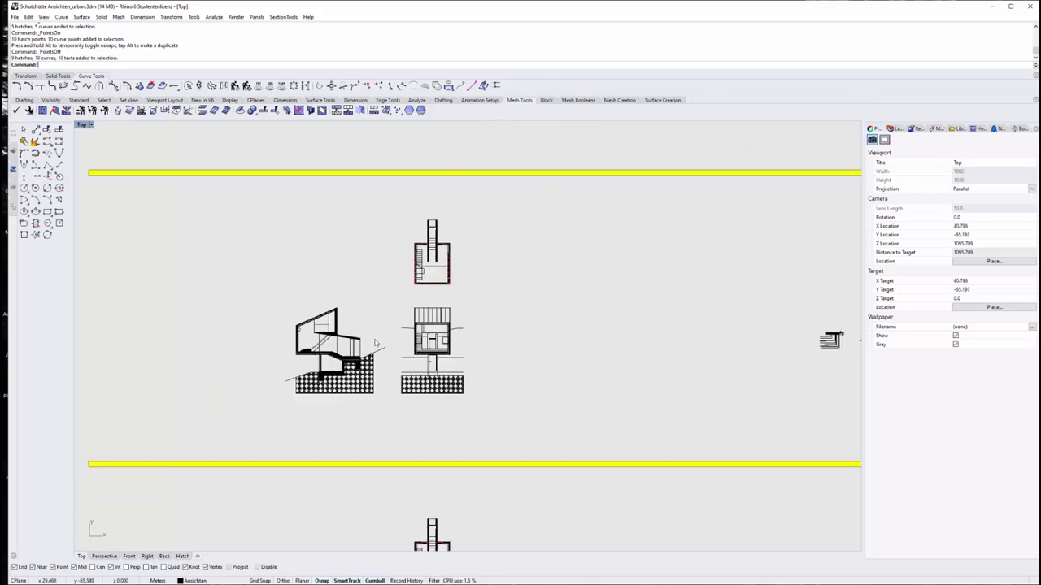
scroll(398, 357, "down", 1)
scroll(373, 355, "up", 2)
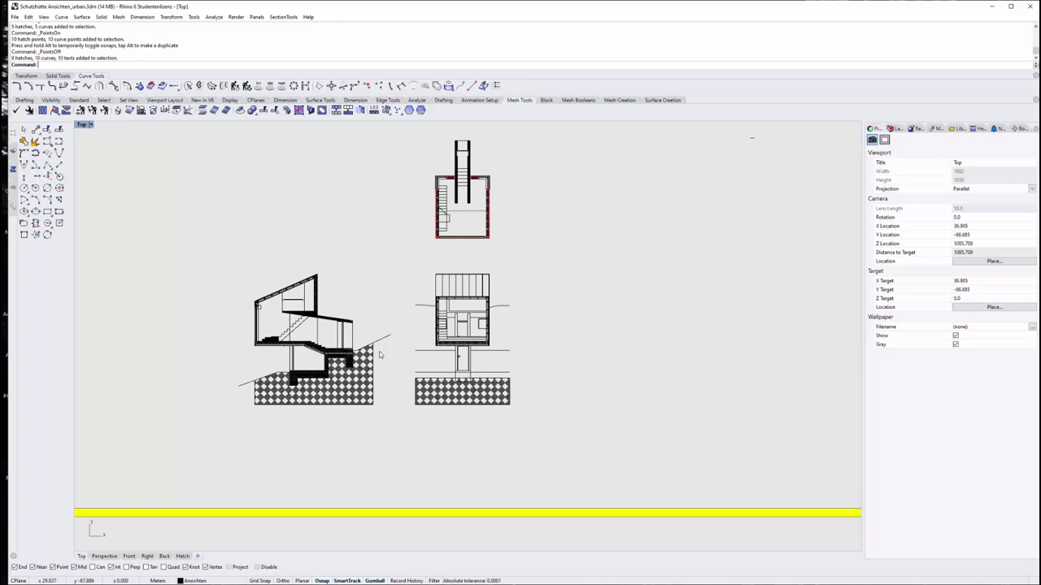
scroll(379, 355, "down", 1)
scroll(522, 340, "down", 1)
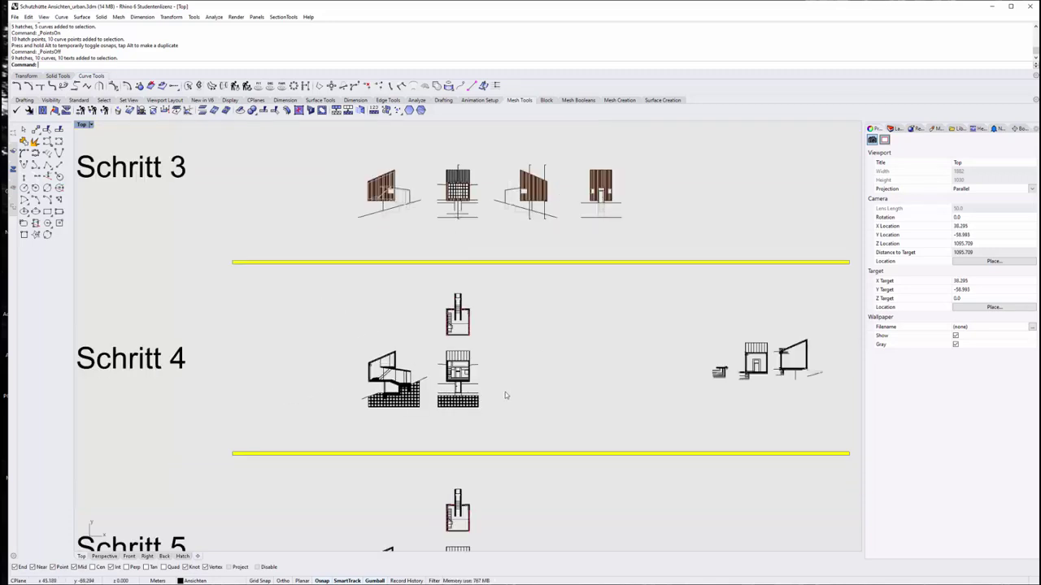
right_click_drag(505, 399, 508, 414)
scroll(459, 405, "up", 4)
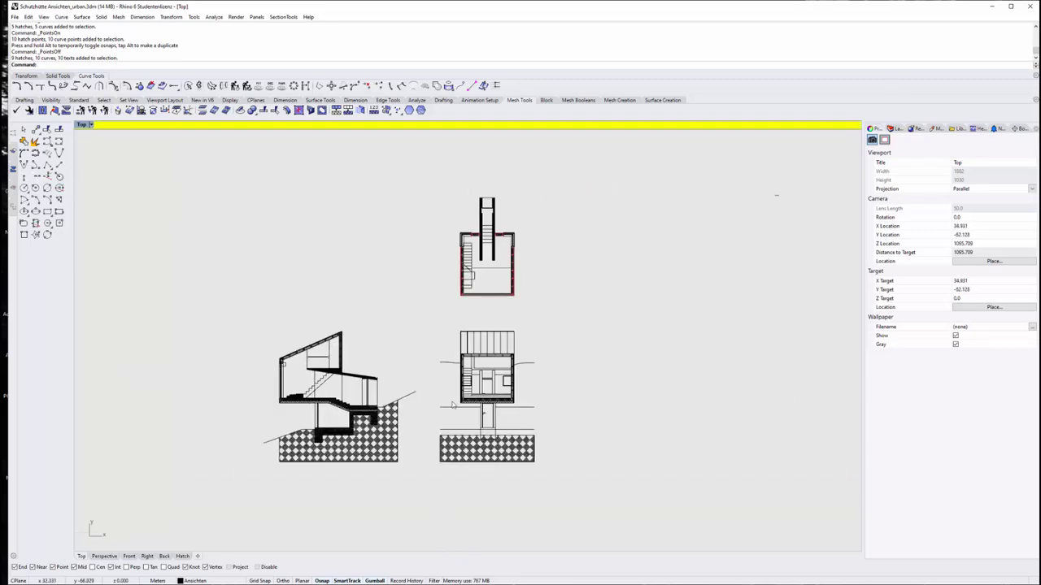
scroll(459, 405, "up", 2)
scroll(523, 414, "up", 3)
right_click_drag(661, 436, 629, 456)
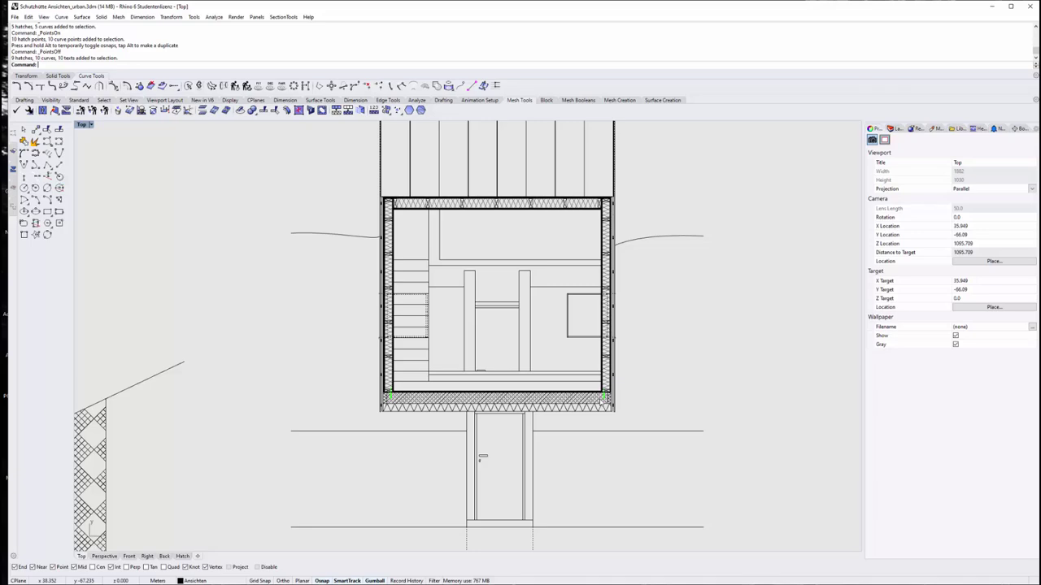
scroll(590, 370, "down", 2)
scroll(585, 366, "down", 3)
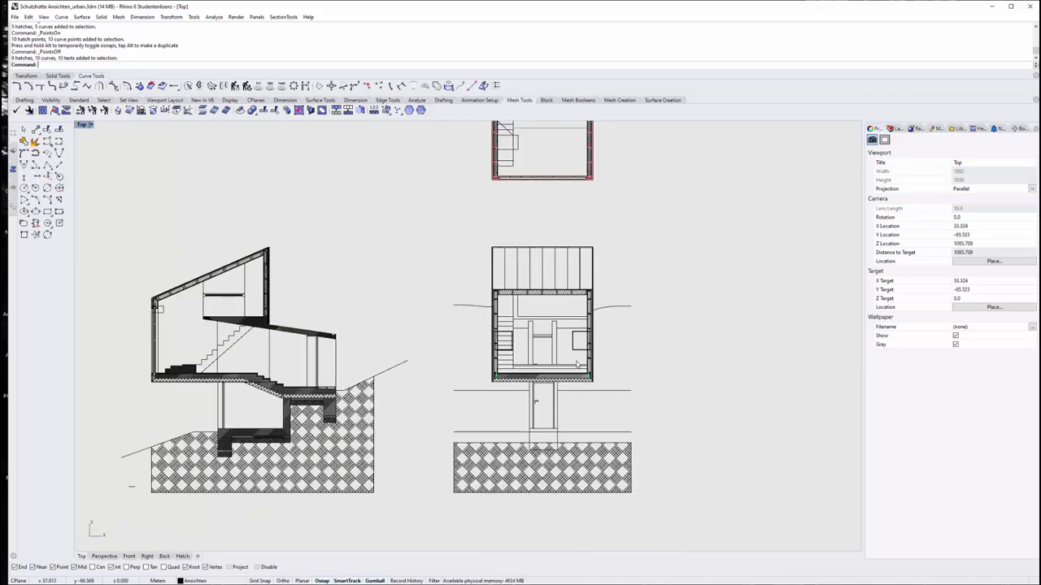
scroll(579, 365, "down", 2)
mouse_move(639, 369)
right_mouse_down()
mouse_move(599, 414)
mouse_move(532, 328)
right_mouse_up()
scroll(594, 403, "down", 5)
scroll(589, 392, "down", 2)
scroll(592, 391, "up", 1)
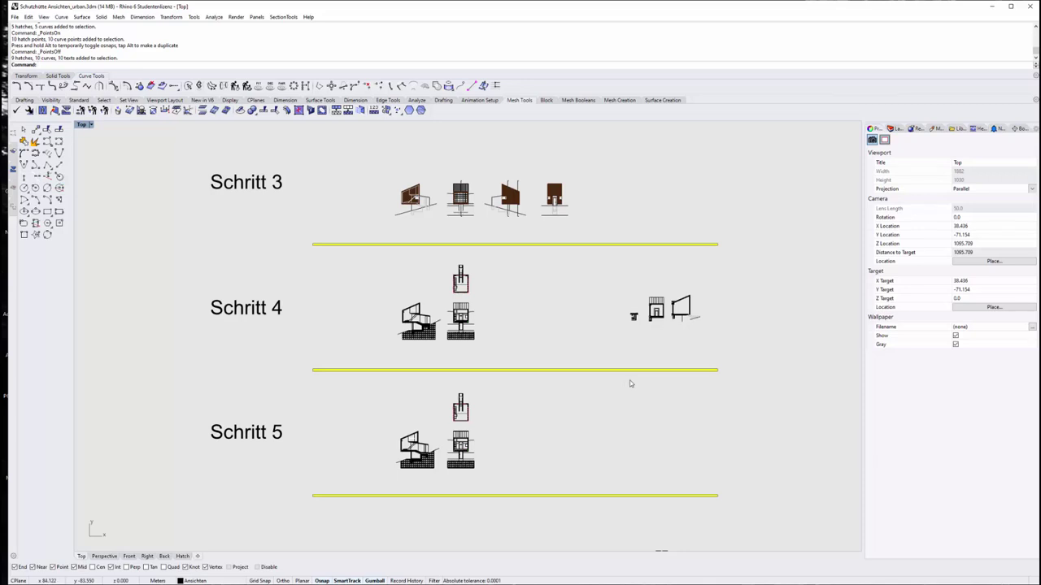
Pan up to the Schritt 2 row, then zoom in and centre the four Schritt 3 elevations
mouse_move(586, 355)
right_mouse_down()
mouse_move(588, 406)
mouse_move(560, 446)
right_mouse_up()
right_click_drag(572, 328, 574, 381)
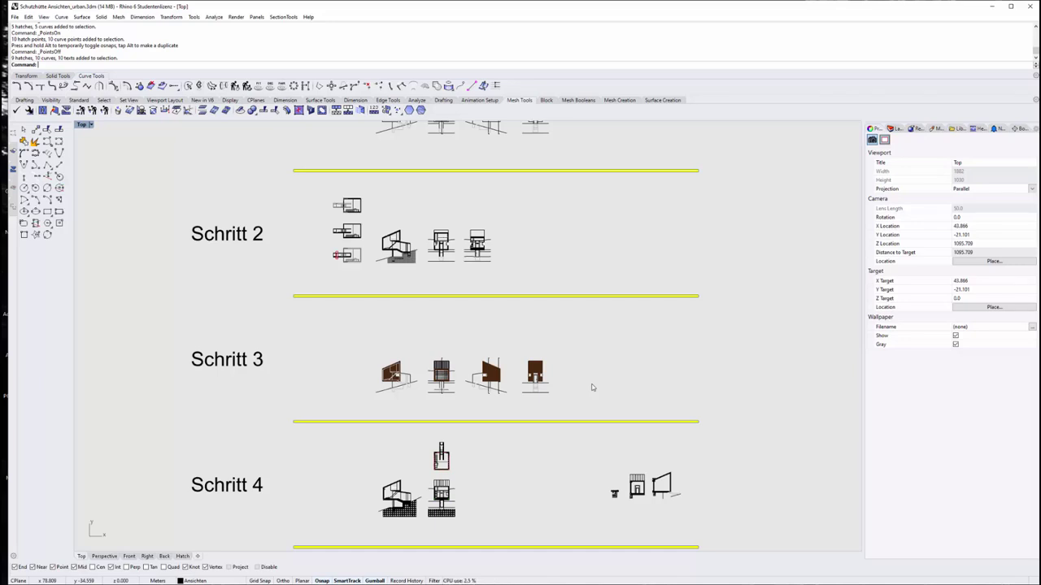
scroll(449, 395, "up", 3)
scroll(463, 406, "up", 3)
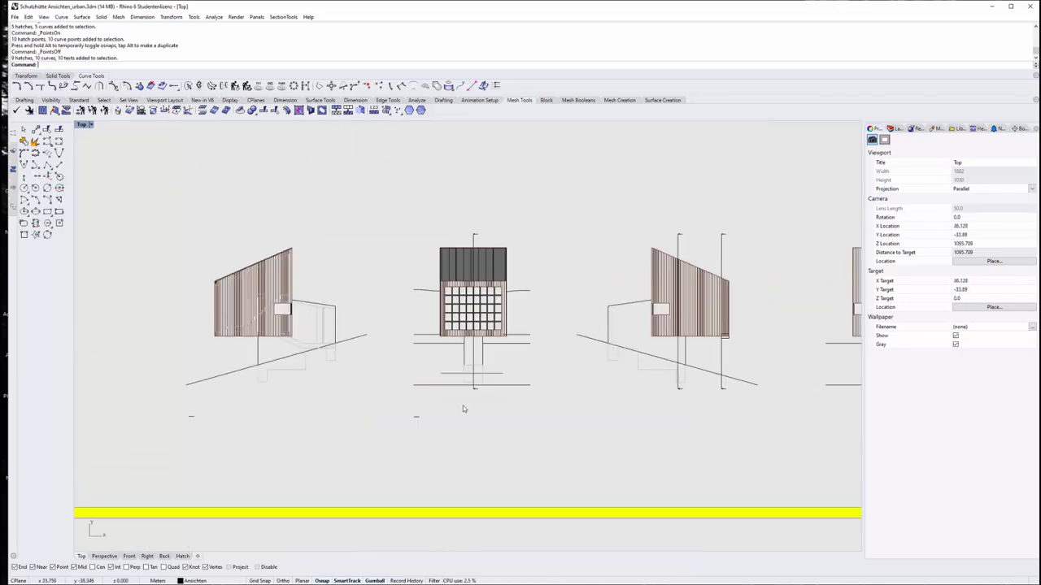
scroll(455, 398, "up", 1)
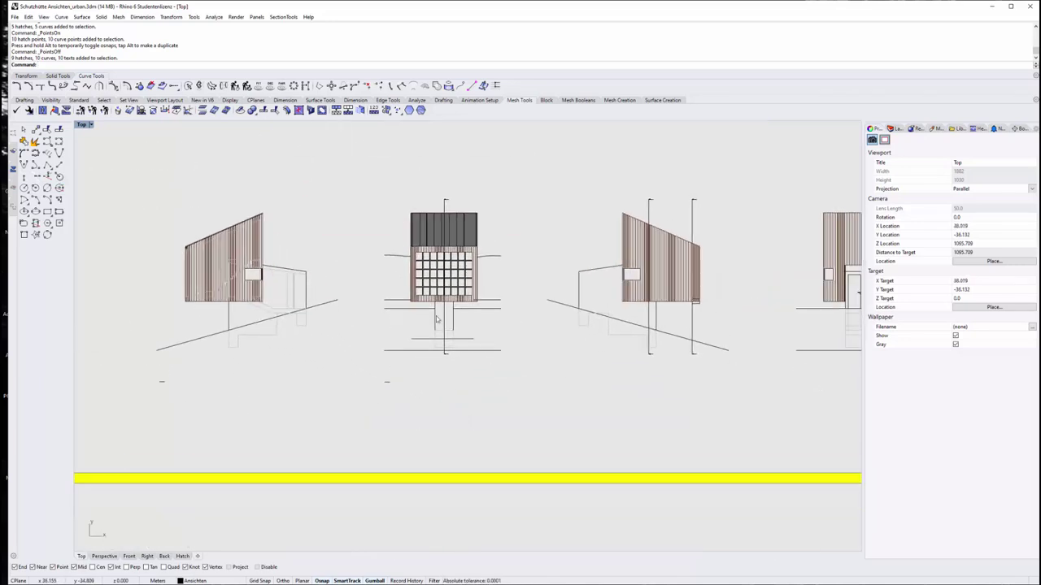
scroll(438, 259, "down", 1)
right_click_drag(553, 332, 504, 323)
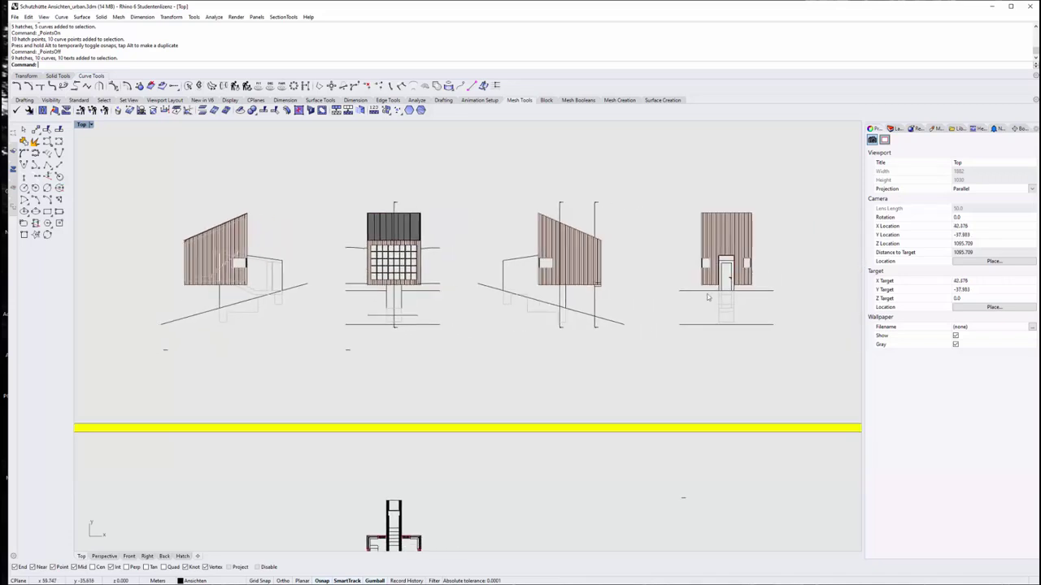
Try dragging the rightmost elevation onto the grid elevation, then cancel and deselect it
left_click_drag(797, 385, 679, 189)
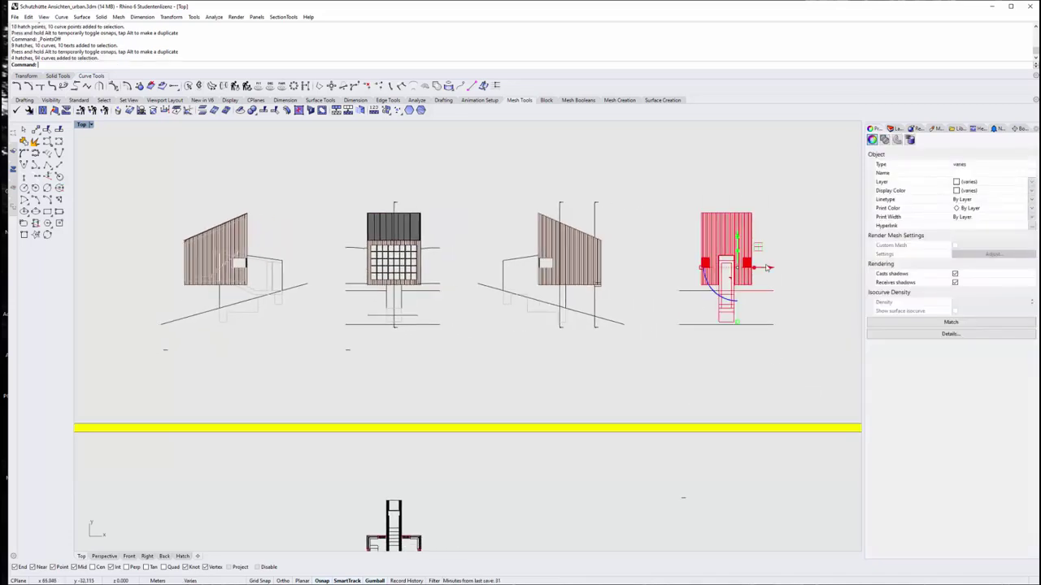
mouse_move(752, 268)
left_mouse_down()
mouse_move(486, 269)
mouse_move(417, 290)
left_mouse_up()
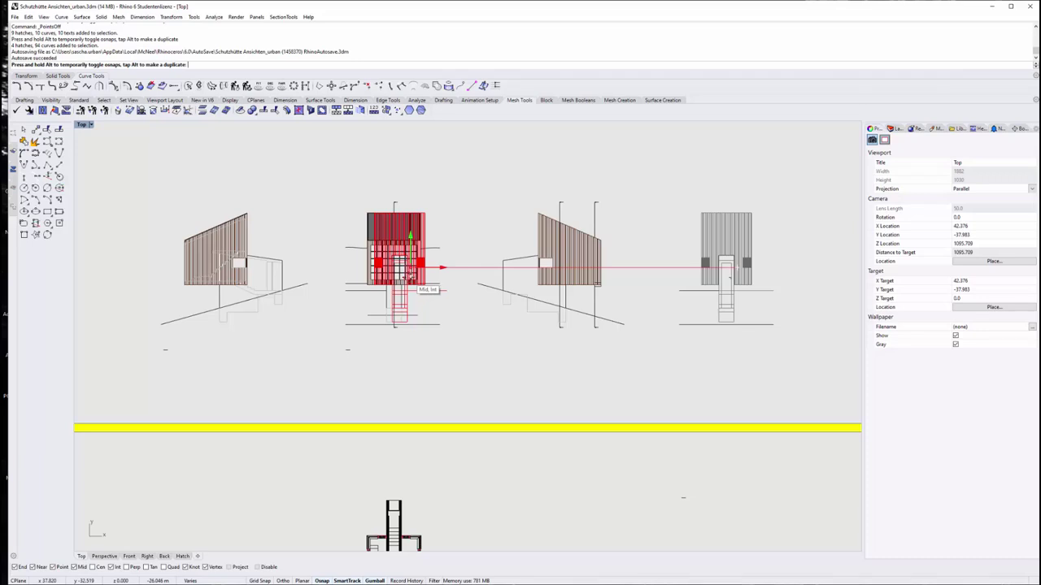
scroll(417, 290, "up", 2)
scroll(417, 289, "up", 1)
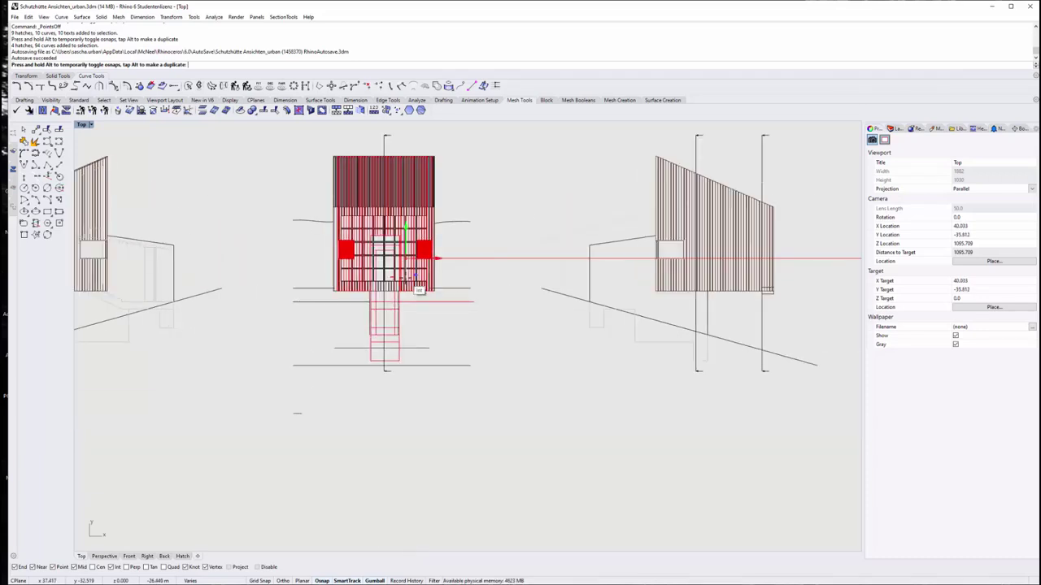
scroll(418, 290, "down", 5)
key("Escape")
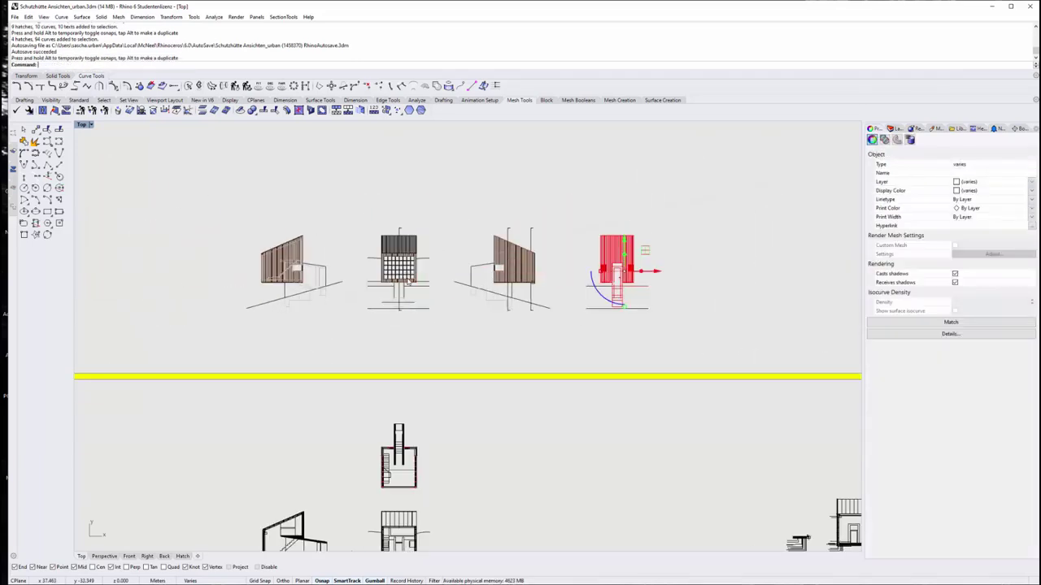
scroll(579, 285, "up", 4)
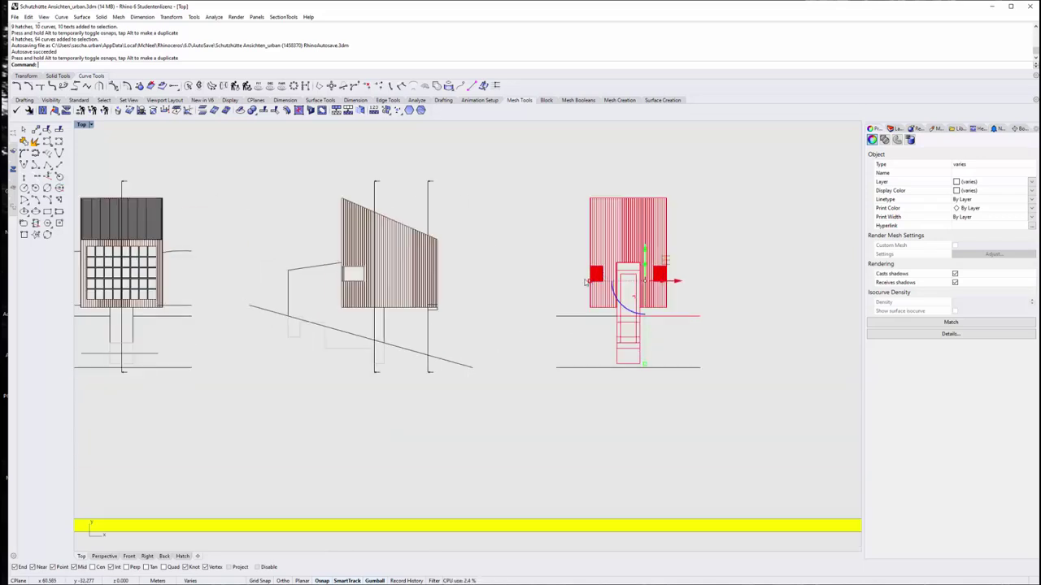
left_click(524, 299)
Zoom and pan to the Schritt 4 and 5 rows and show the Layers panel
scroll(360, 342, "down", 3)
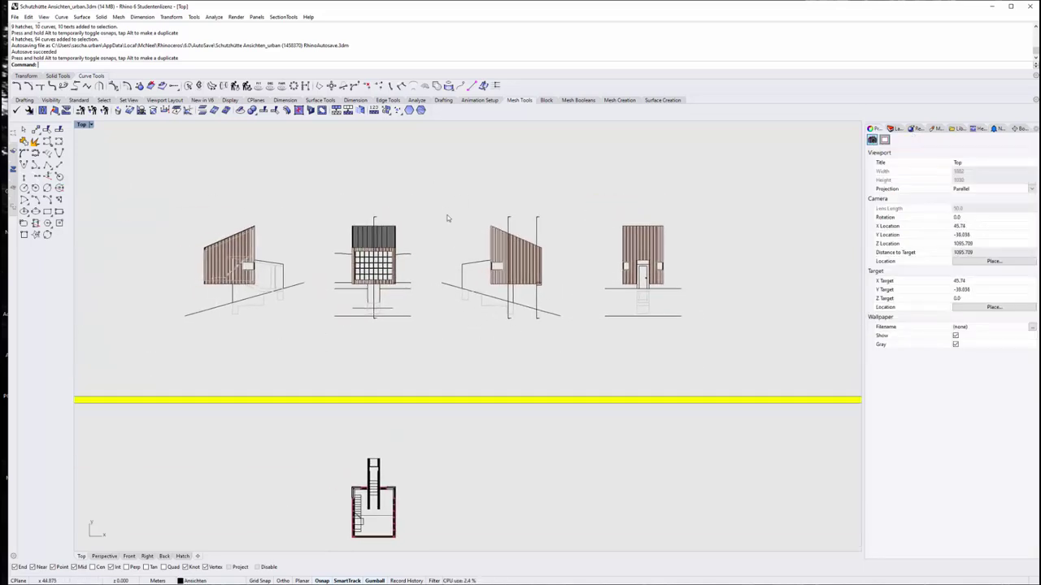
scroll(475, 235, "down", 3)
scroll(475, 235, "up", 4)
scroll(475, 235, "down", 2)
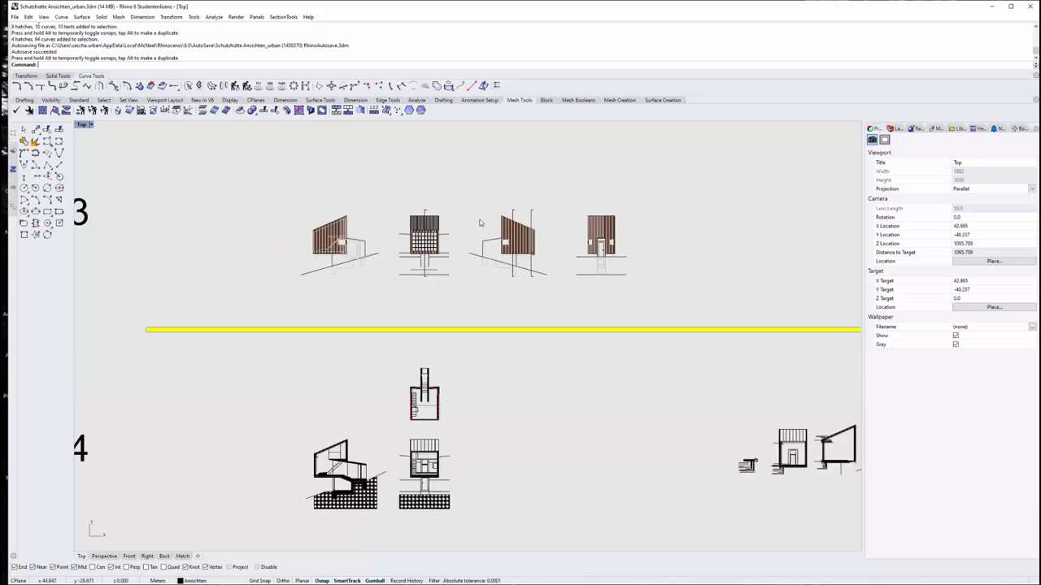
mouse_move(376, 404)
right_mouse_down()
mouse_move(396, 372)
mouse_move(380, 358)
right_mouse_up()
scroll(397, 372, "up", 3)
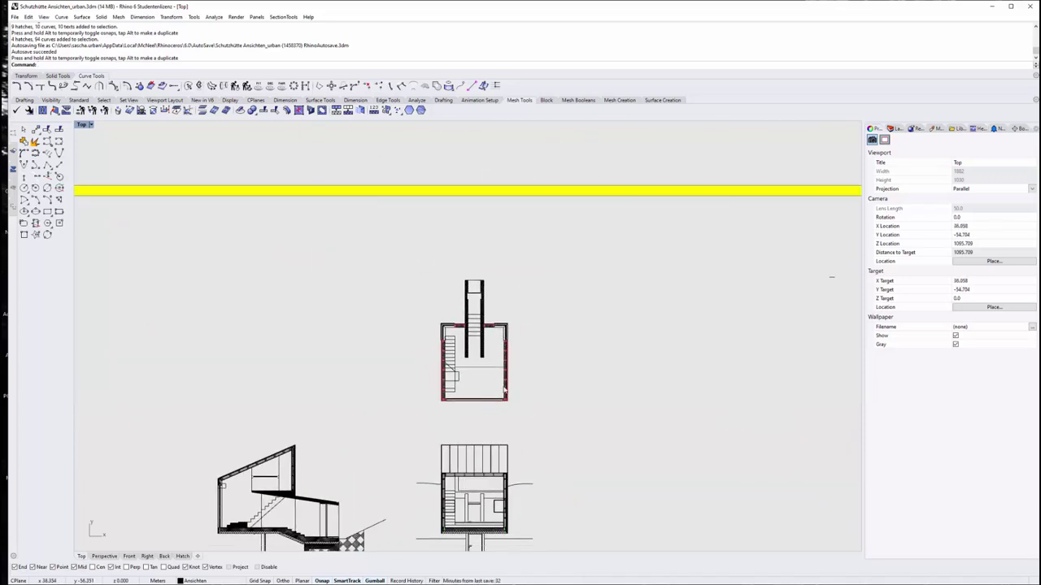
scroll(414, 309, "down", 2)
scroll(421, 318, "down", 1)
scroll(413, 283, "down", 1)
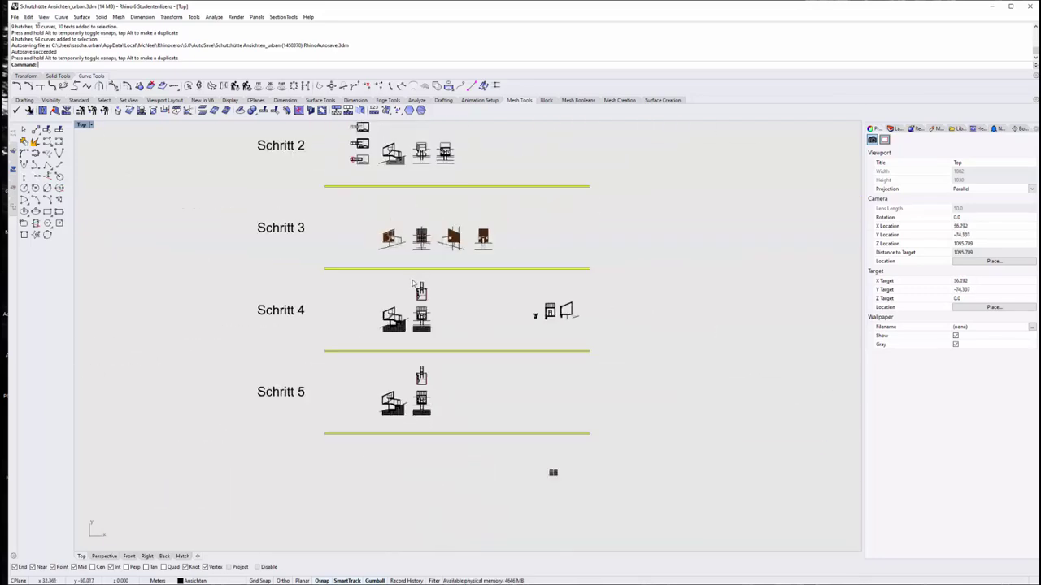
scroll(394, 405, "up", 3)
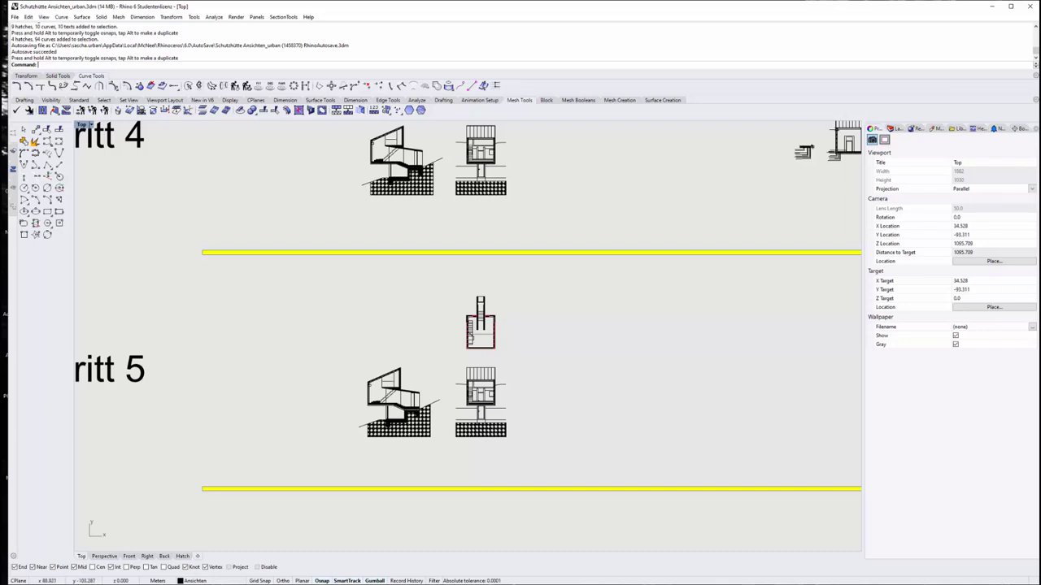
scroll(633, 370, "down", 1)
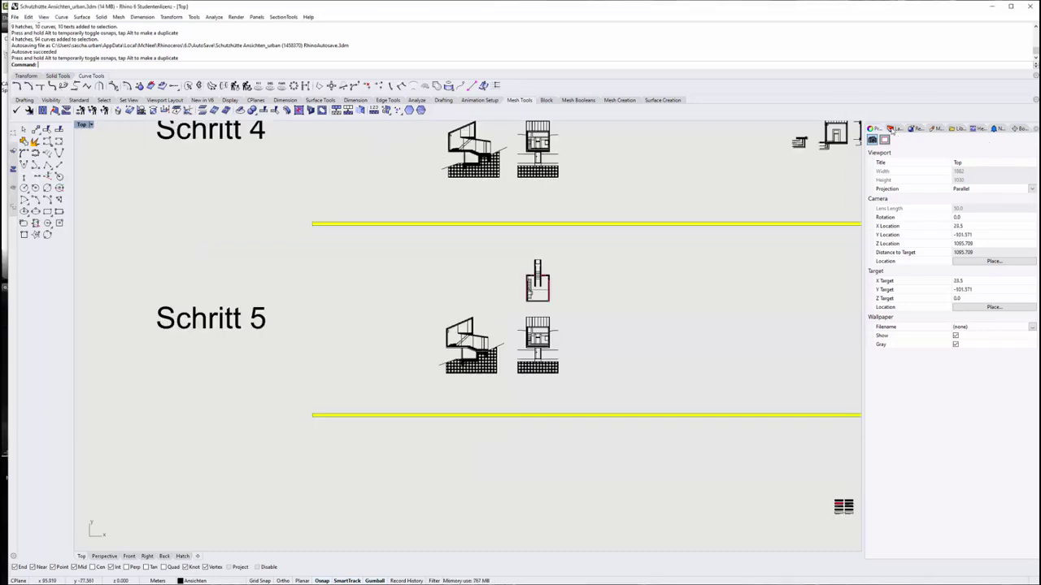
left_click(894, 128)
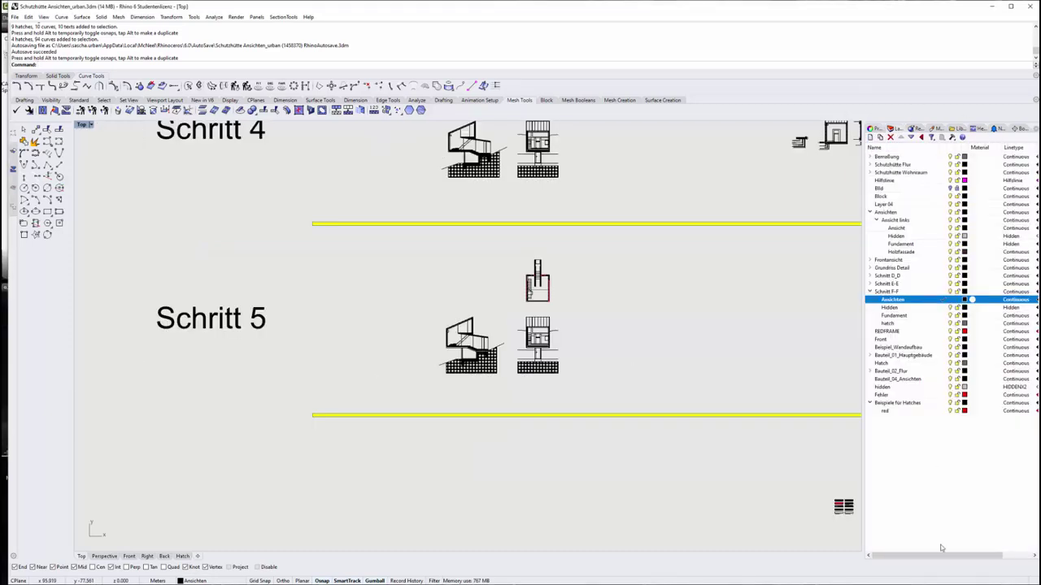
Collapse the Schnitt F-F group and create a new layer named Sparrenplan
left_click(870, 291)
right_click(894, 447)
left_click(917, 451)
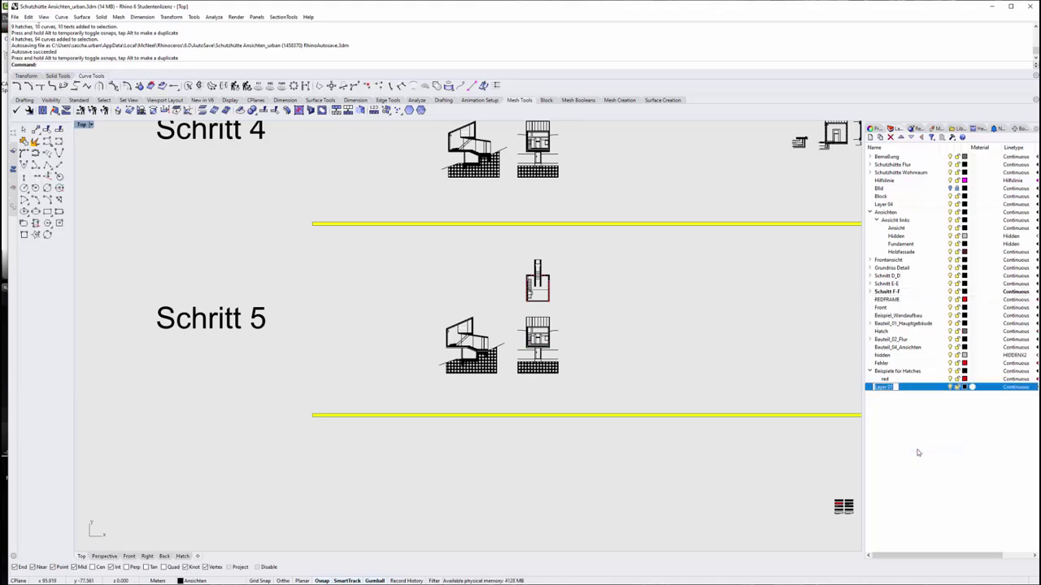
type("Sparrenpaket")
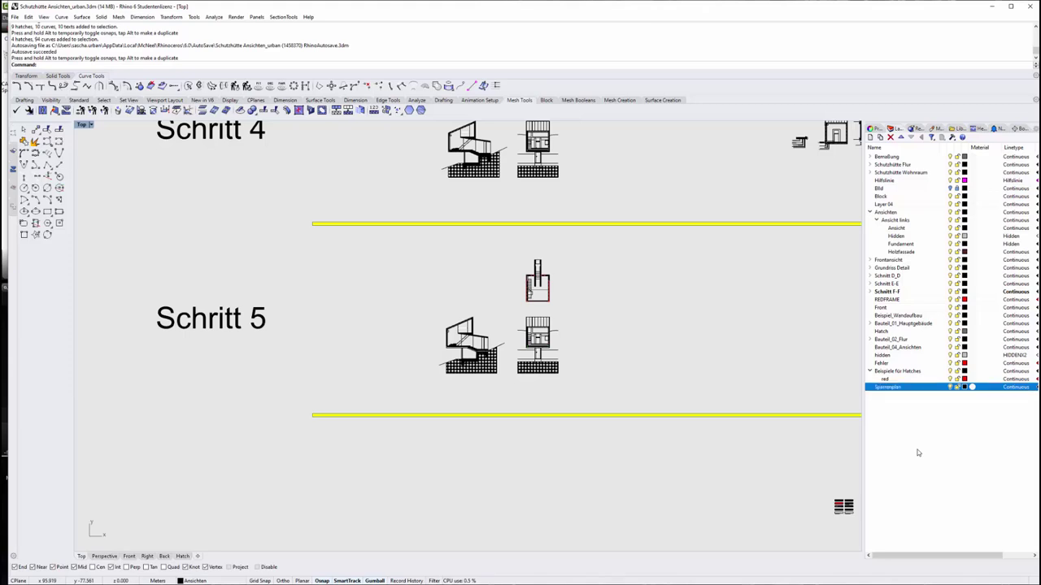
key("Return")
Add a Hauptträger sublayer under Sparrenplan
right_click(878, 388)
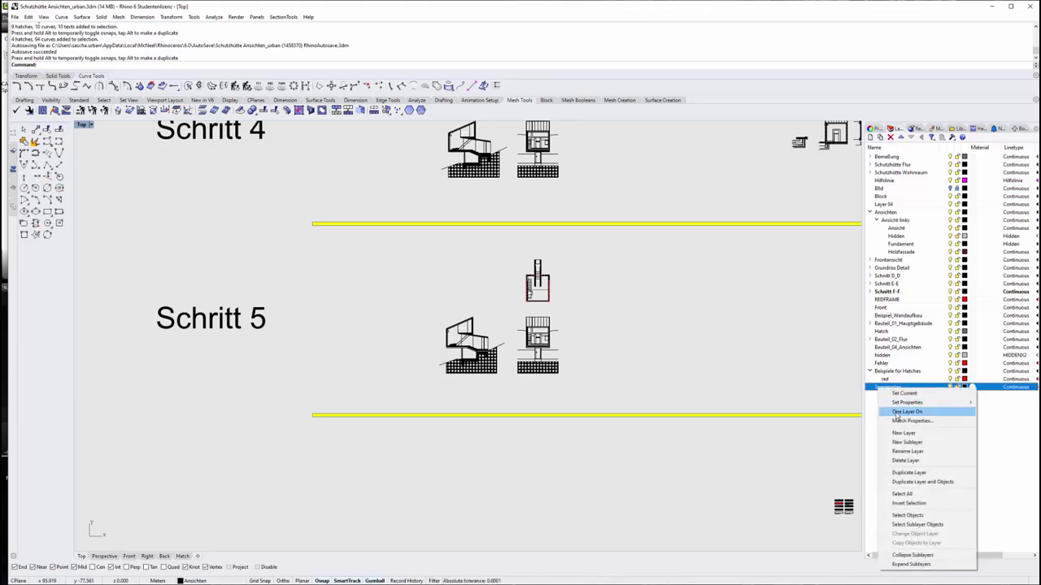
left_click(924, 443)
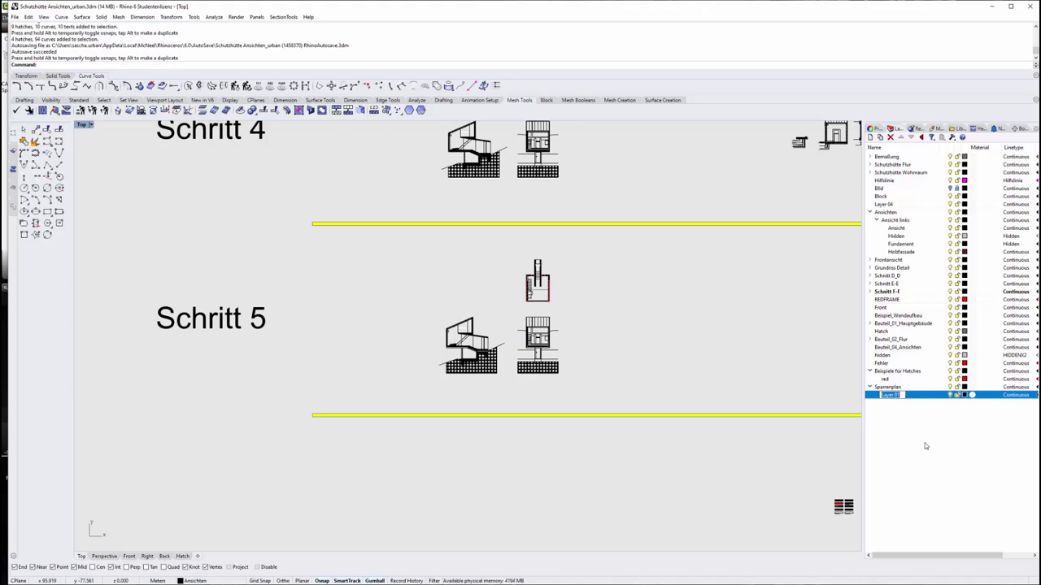
type("Ha")
type("uptd")
type("äger")
key("Return")
Add nebenträger and bemaßung sublayers under Sparrenplan
right_click(899, 395)
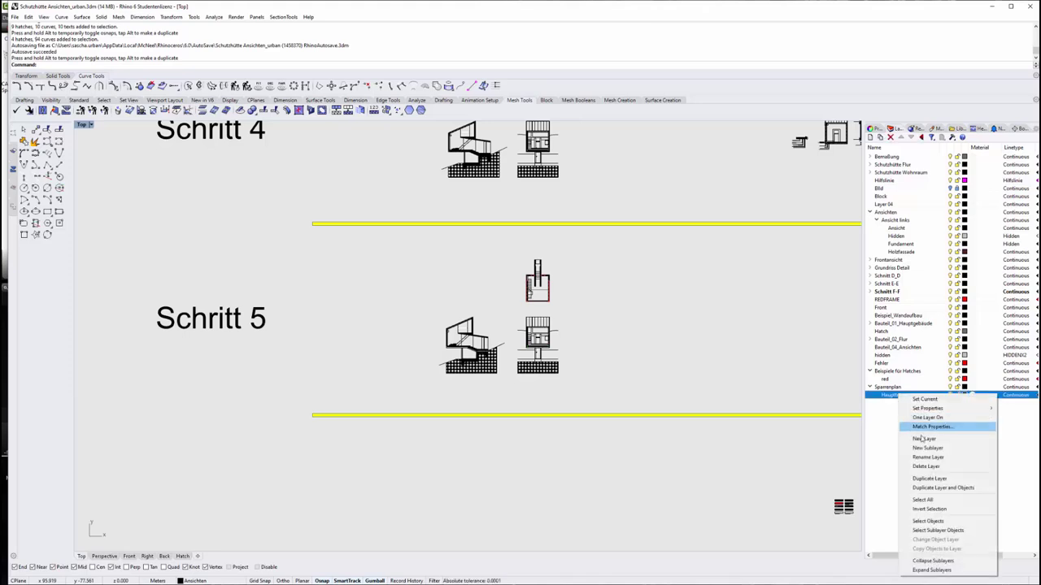
left_click(910, 437)
type("H")
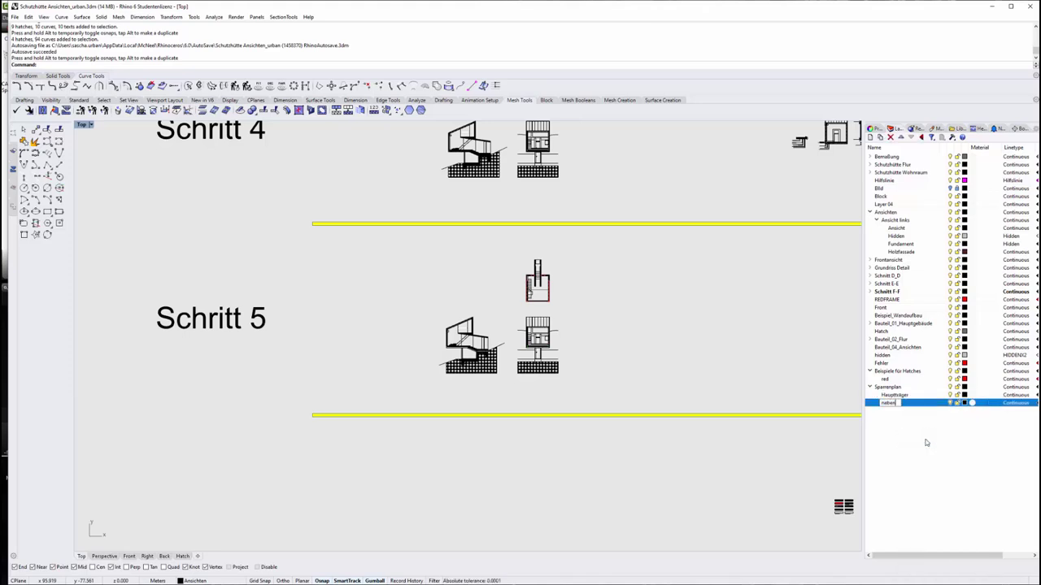
type("träger")
key("Return")
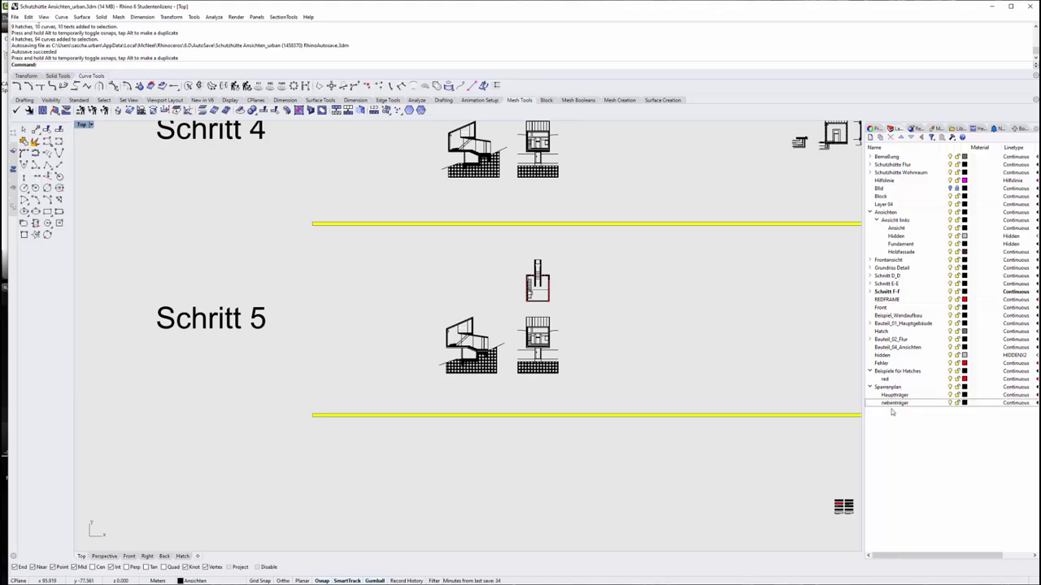
right_click(894, 403)
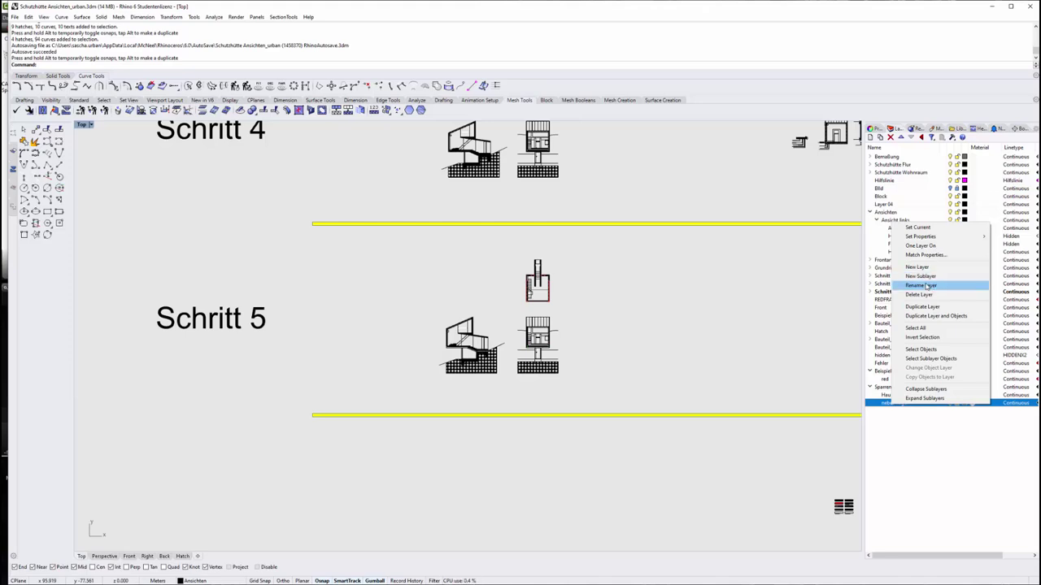
left_click(919, 267)
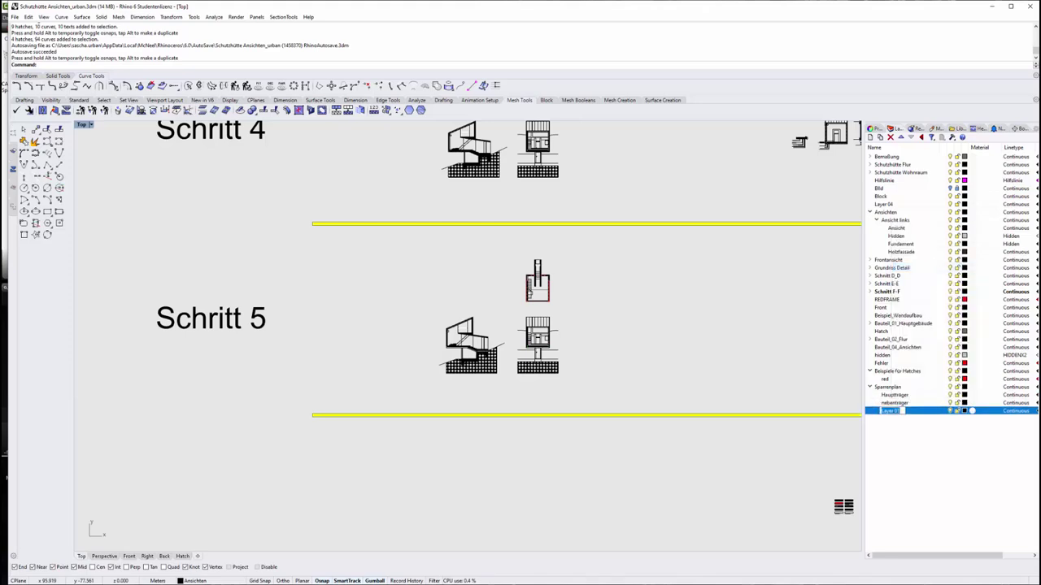
type("bemaßung")
left_click(901, 425)
Add raster and bezeichnung sublayers under bemaßung
right_click(898, 411)
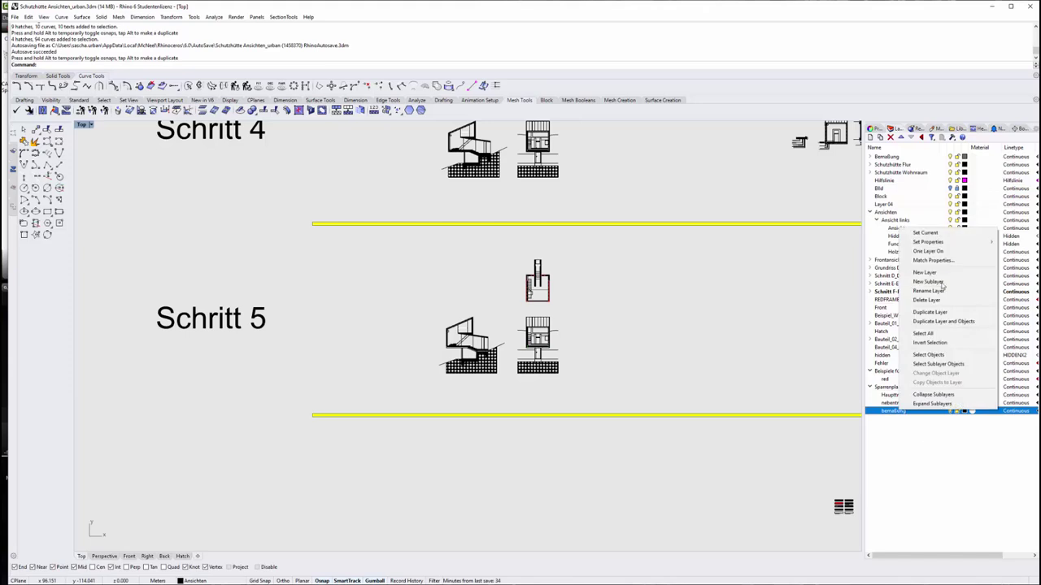
left_click(928, 281)
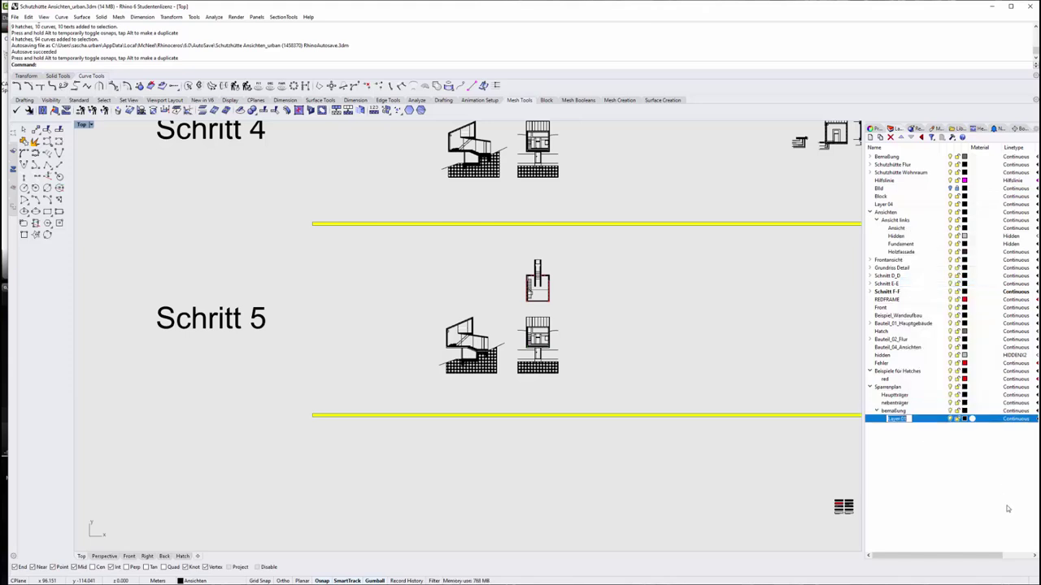
type("g")
left_click(912, 460)
right_click(896, 422)
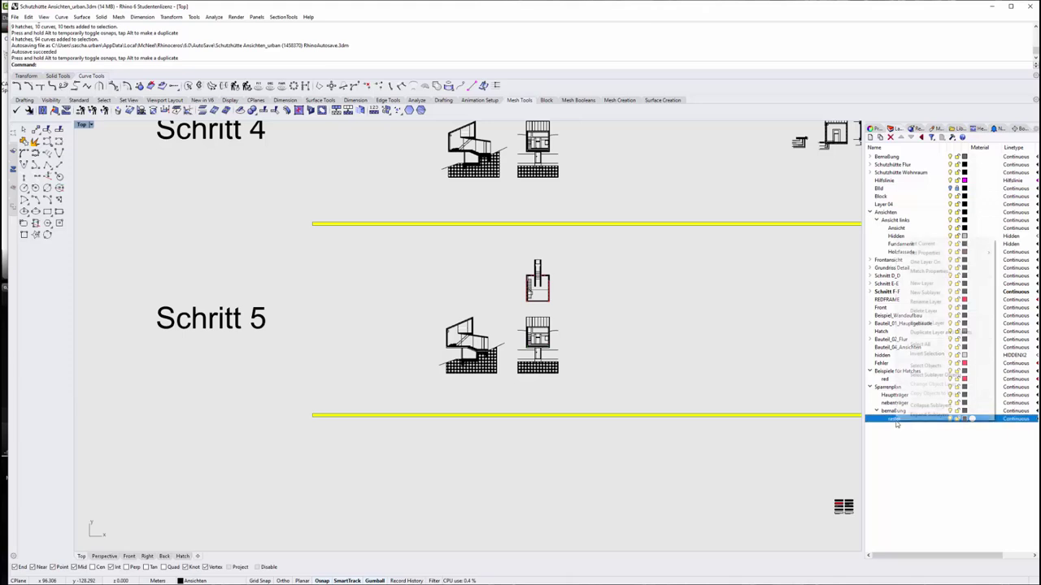
left_click(922, 283)
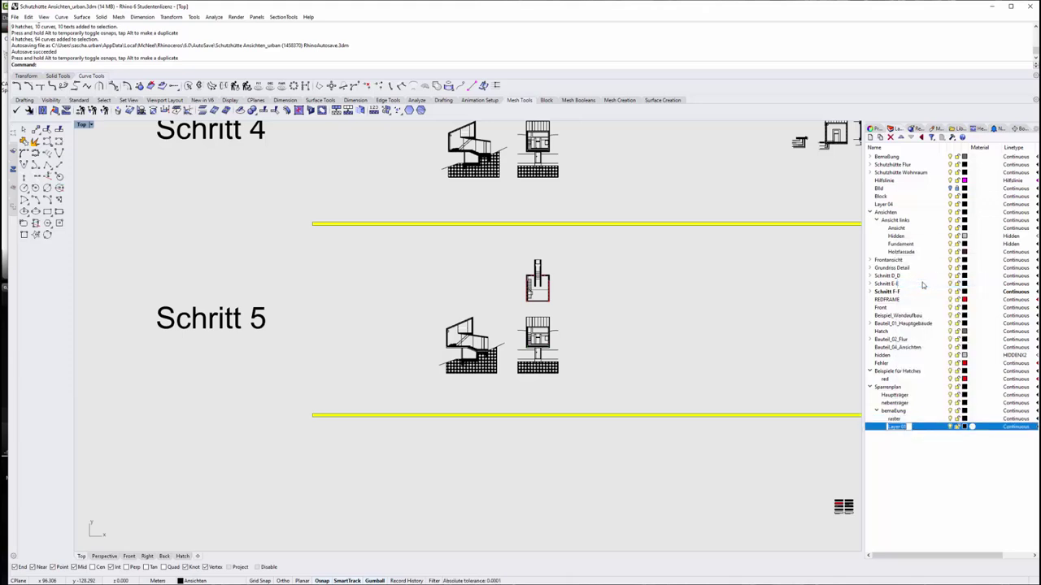
type("b")
type("es")
type("ichnung")
key("Return")
Give the Sparrenplan layer a print width of 0.5
left_click(870, 387)
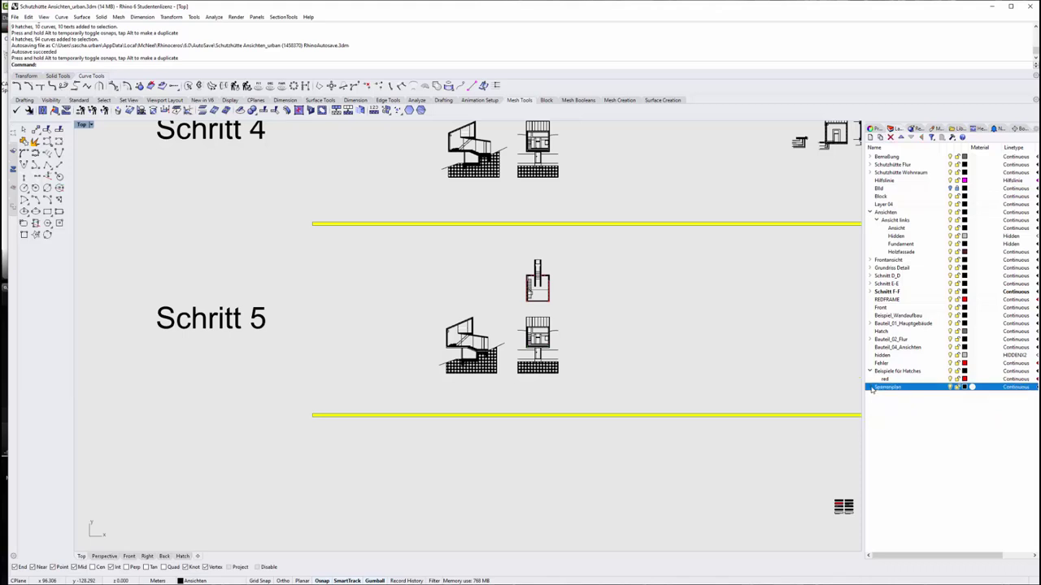
left_click_drag(927, 555, 953, 556)
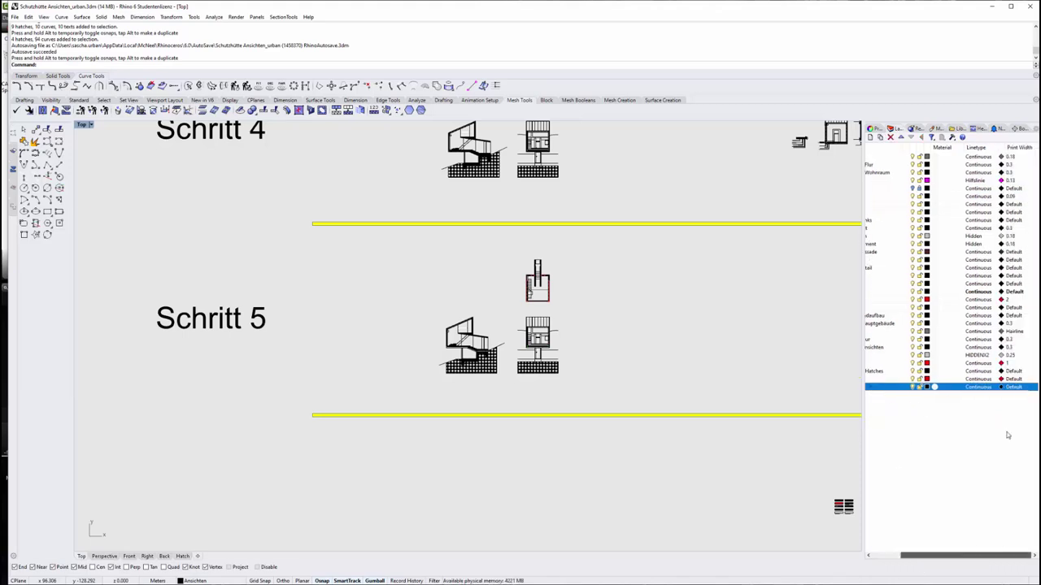
left_click(1015, 388)
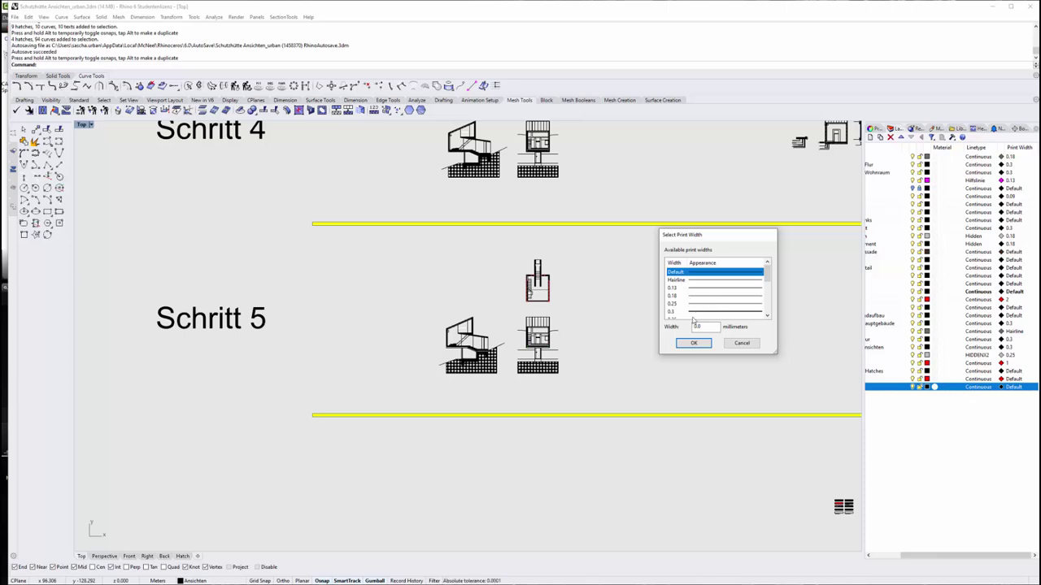
scroll(693, 320, "down", 1)
left_click(690, 303)
left_click(695, 343)
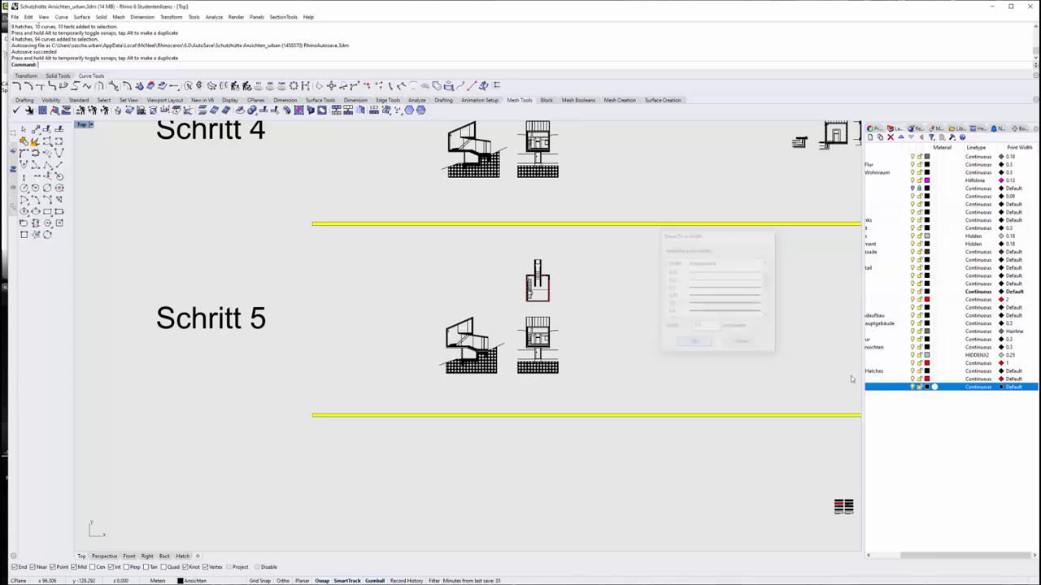
mouse_move(914, 559)
left_mouse_down()
mouse_move(883, 560)
mouse_move(948, 555)
left_mouse_up()
Set the Hauptträger and nebenträger print widths to 0.3
left_click(870, 387)
left_click(901, 396)
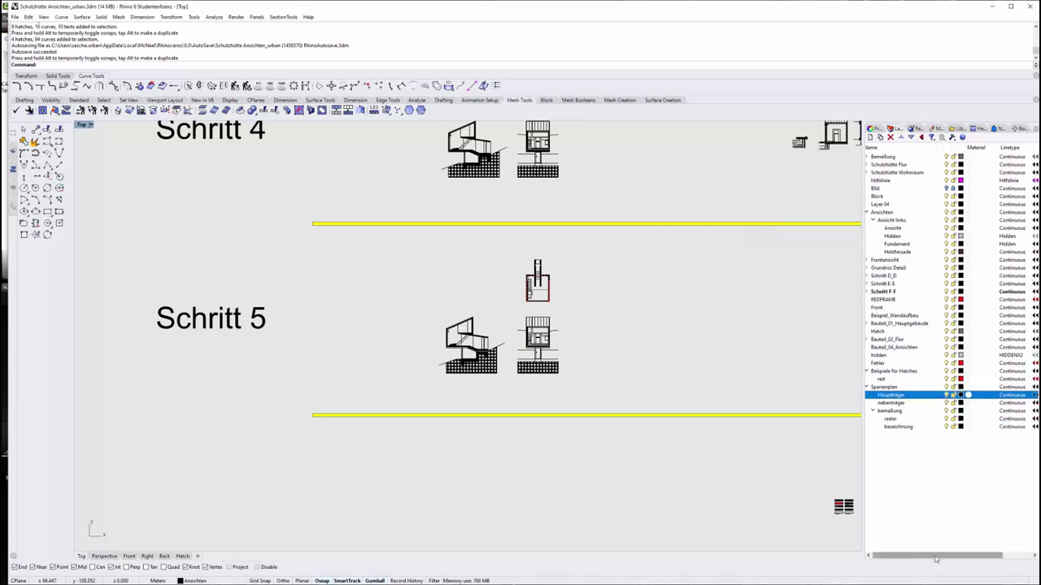
left_click(1012, 396)
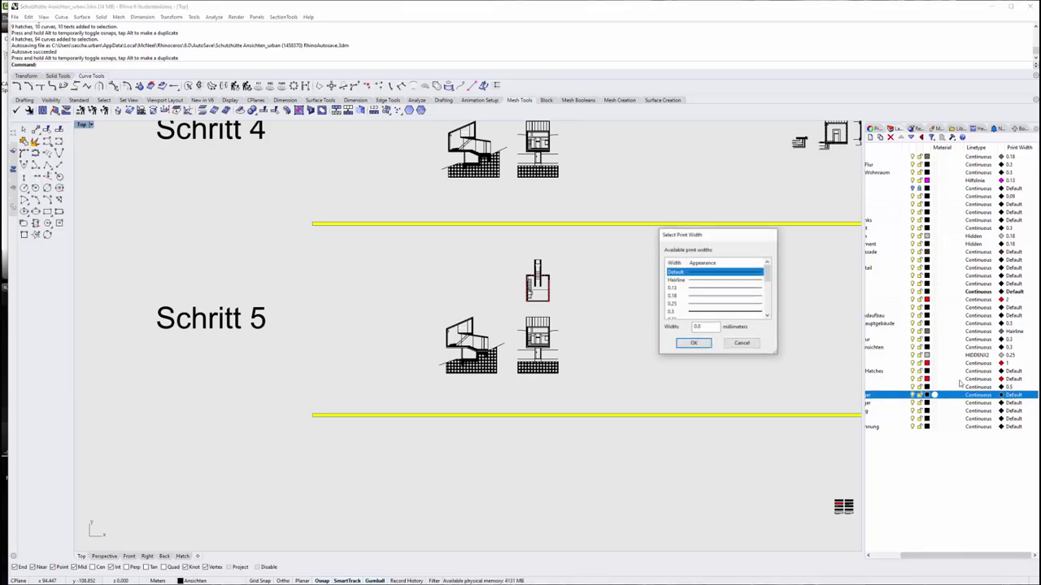
left_click(693, 313)
left_click(694, 342)
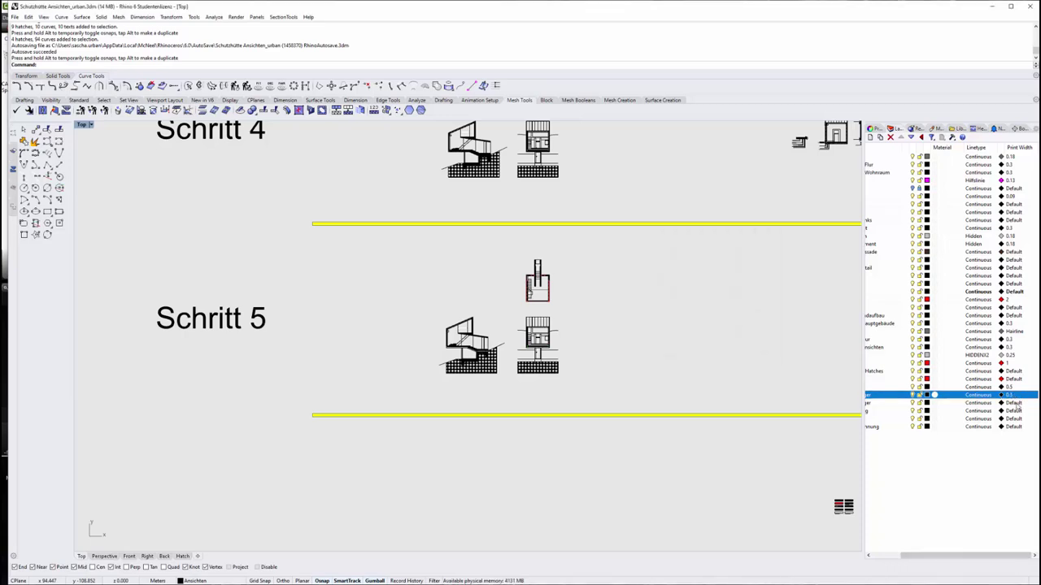
left_click(1013, 403)
left_click(690, 311)
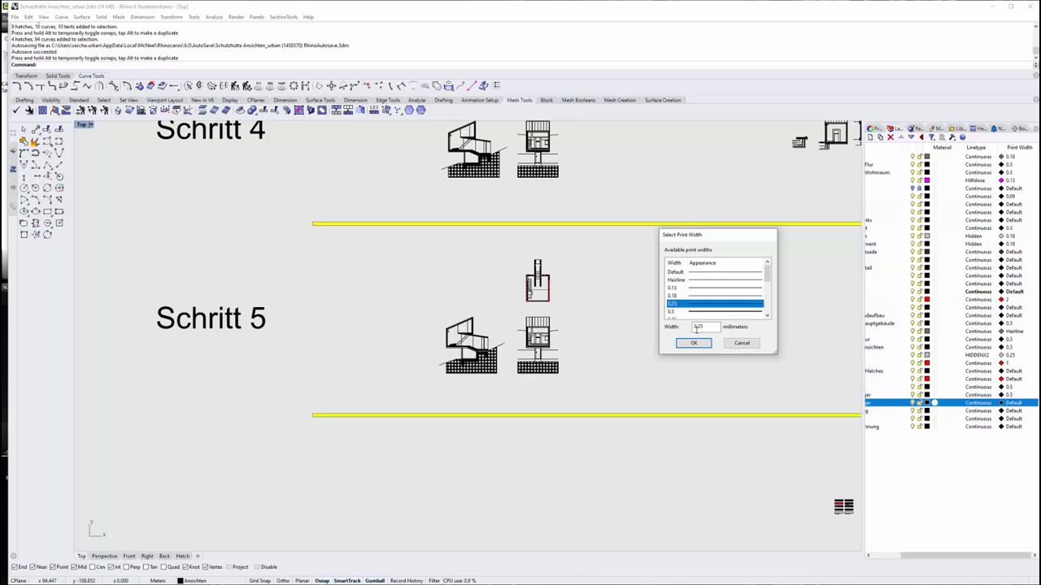
left_click(694, 342)
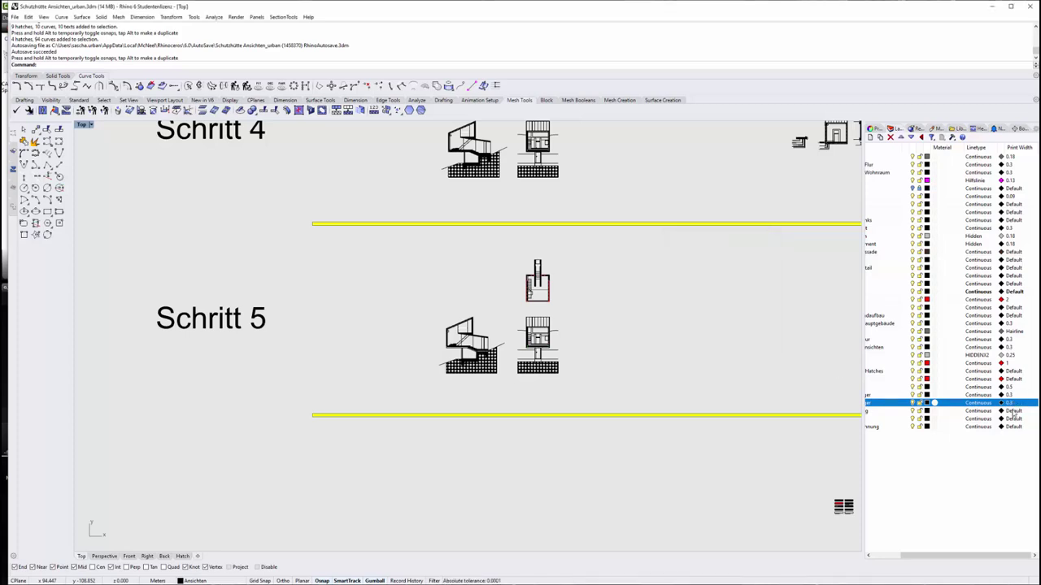
Set the bemaßung, raster and bezeichnung print widths to 0.18
left_click(1013, 411)
left_click(697, 297)
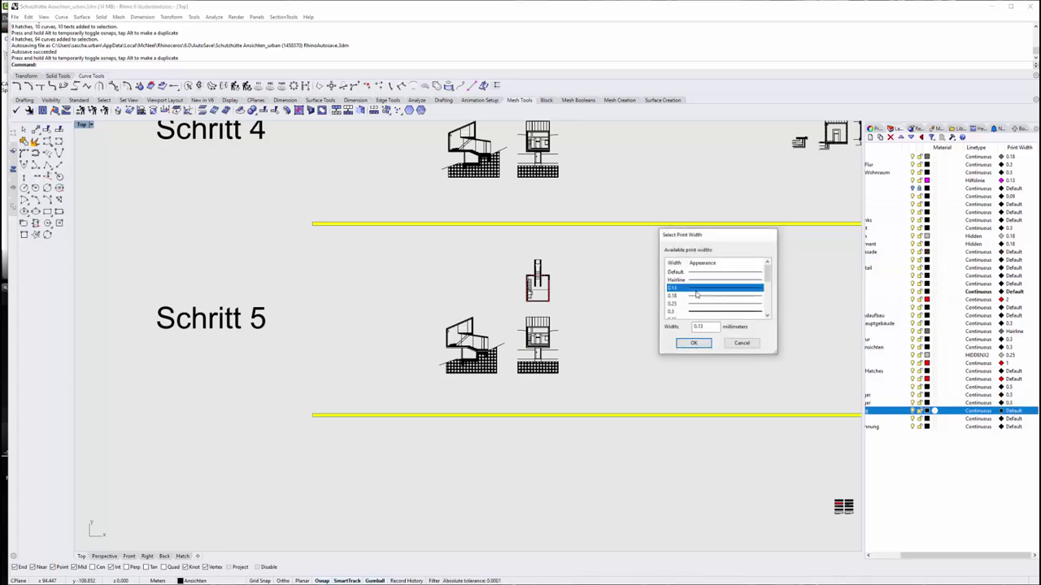
left_click(697, 303)
left_click(694, 342)
left_click(1013, 419)
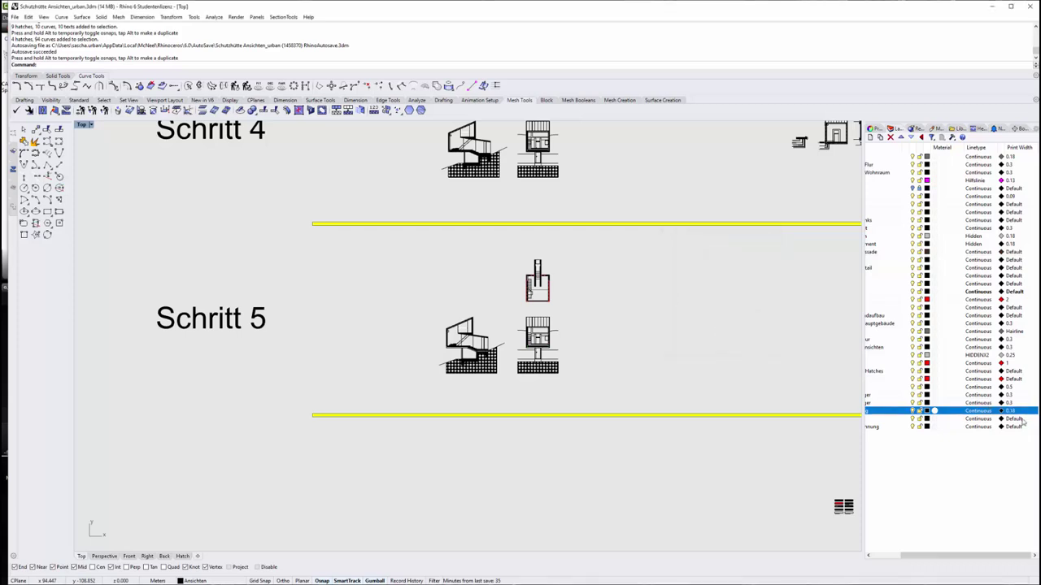
left_click(704, 296)
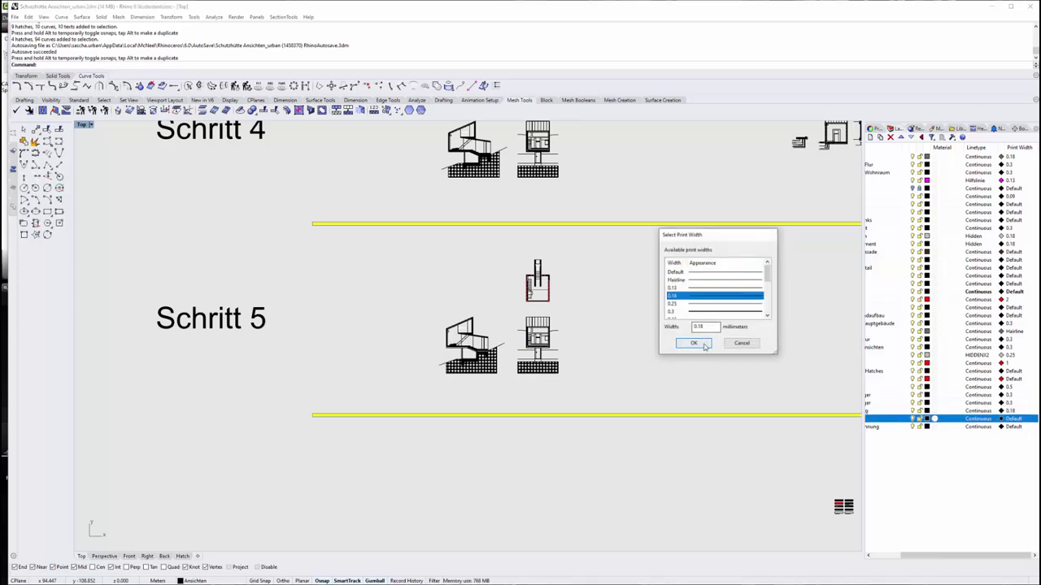
left_click(694, 343)
left_click(1013, 426)
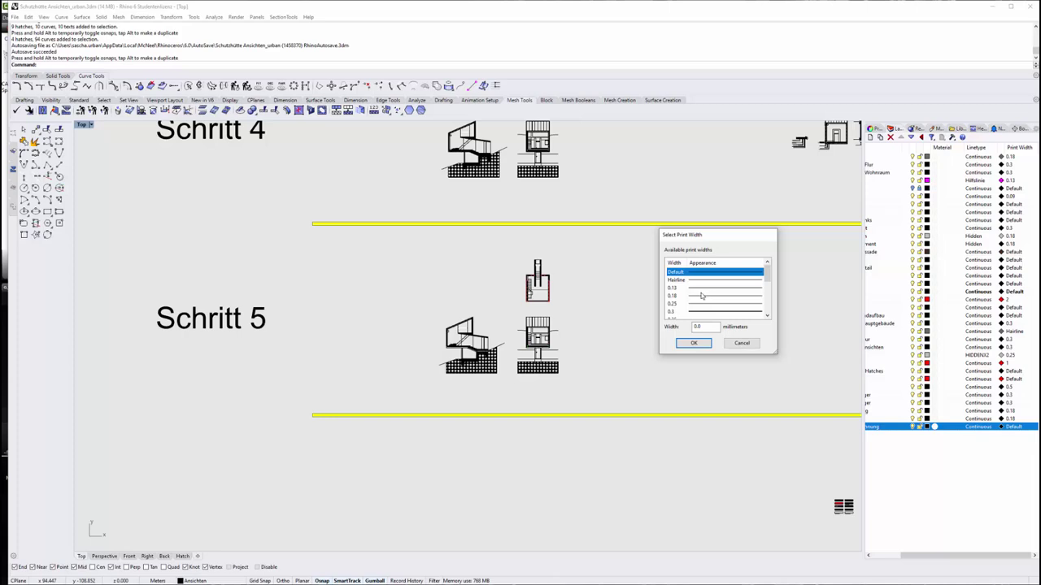
left_click(701, 295)
left_click(694, 342)
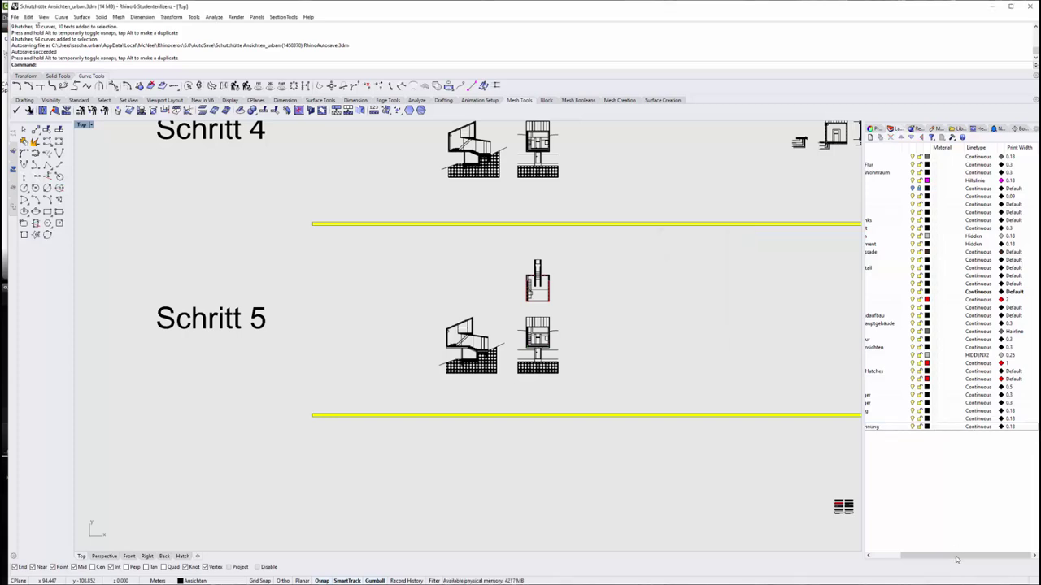
Dock the Layers panel beside the viewport and widen it to show all columns
left_click_drag(956, 559, 927, 559)
left_click_drag(862, 552, 789, 454)
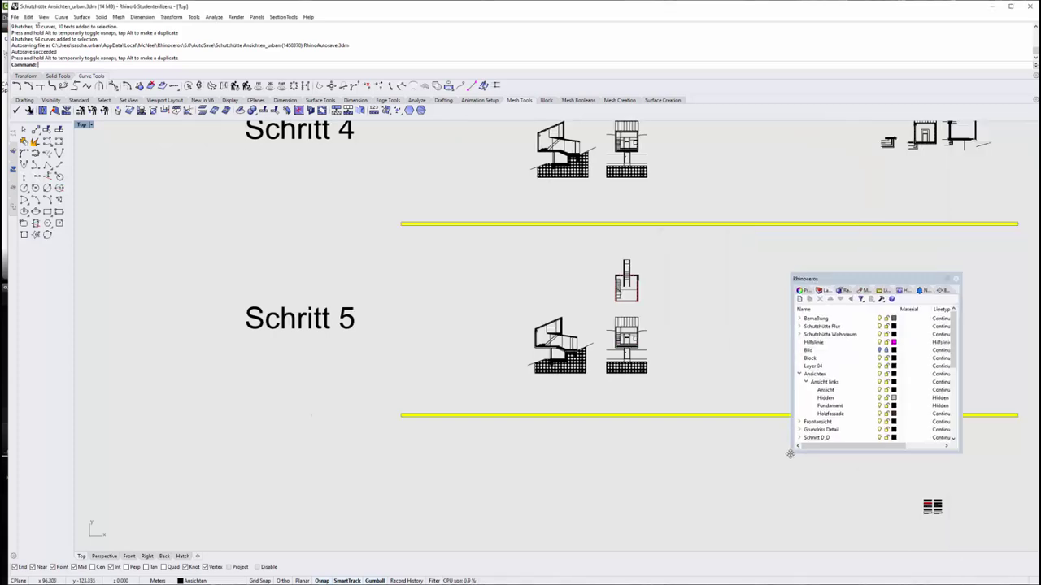
left_click_drag(876, 280, 940, 157)
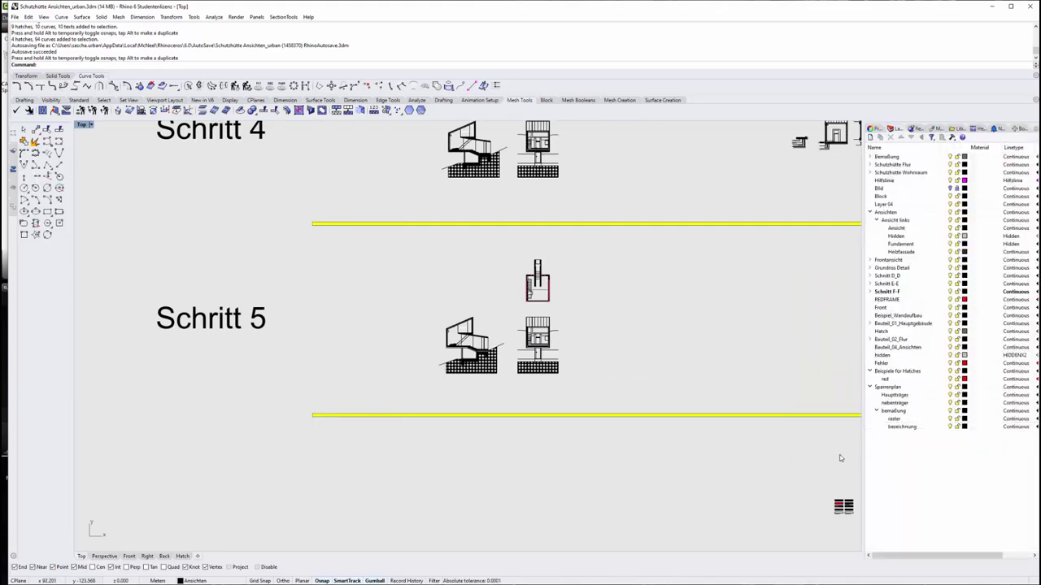
left_click_drag(863, 457, 824, 455)
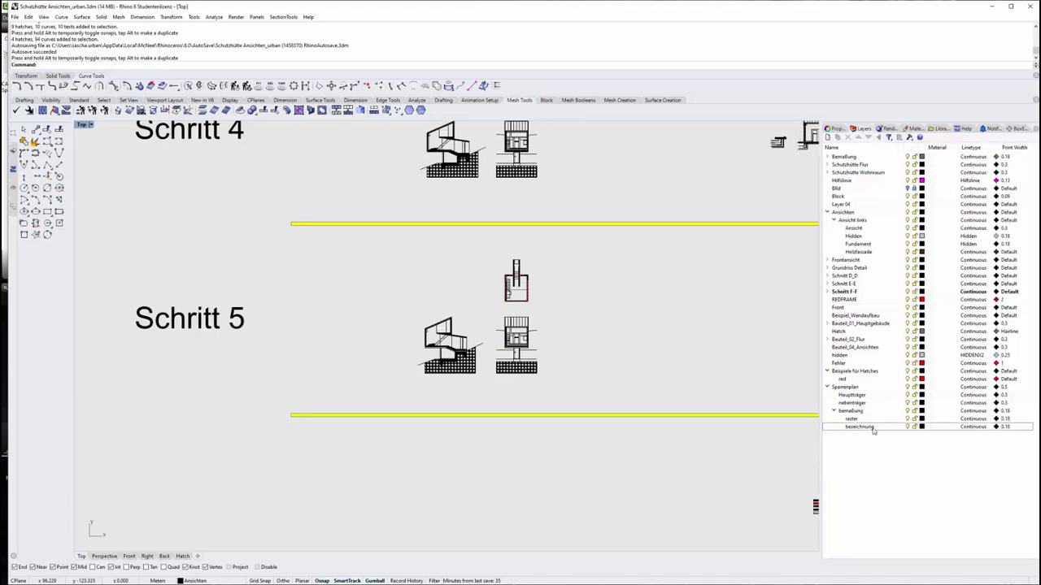
Give the raster layer a new colour and the Border linetype
left_click(921, 419)
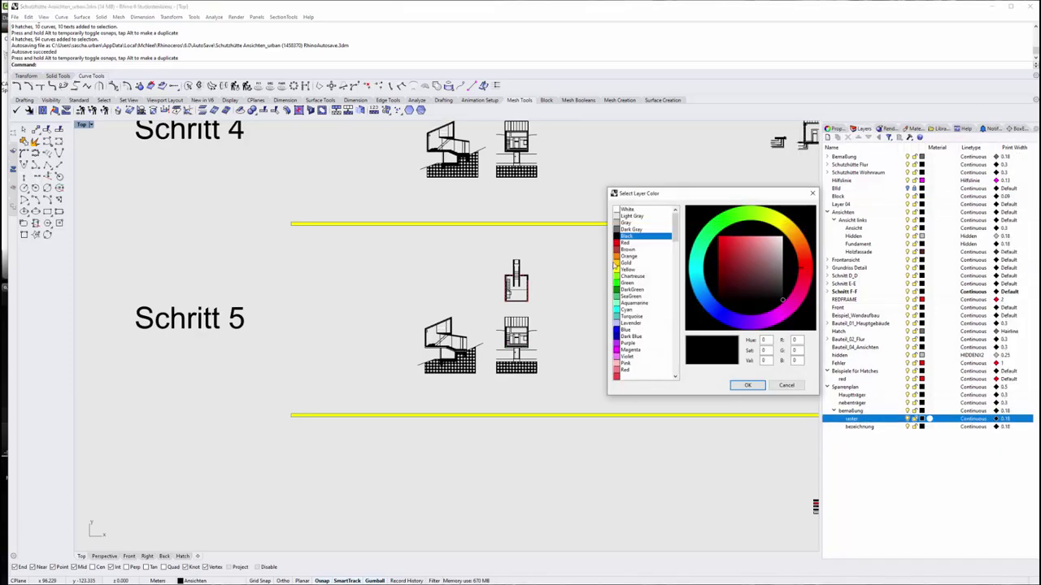
left_click(628, 230)
left_click(747, 384)
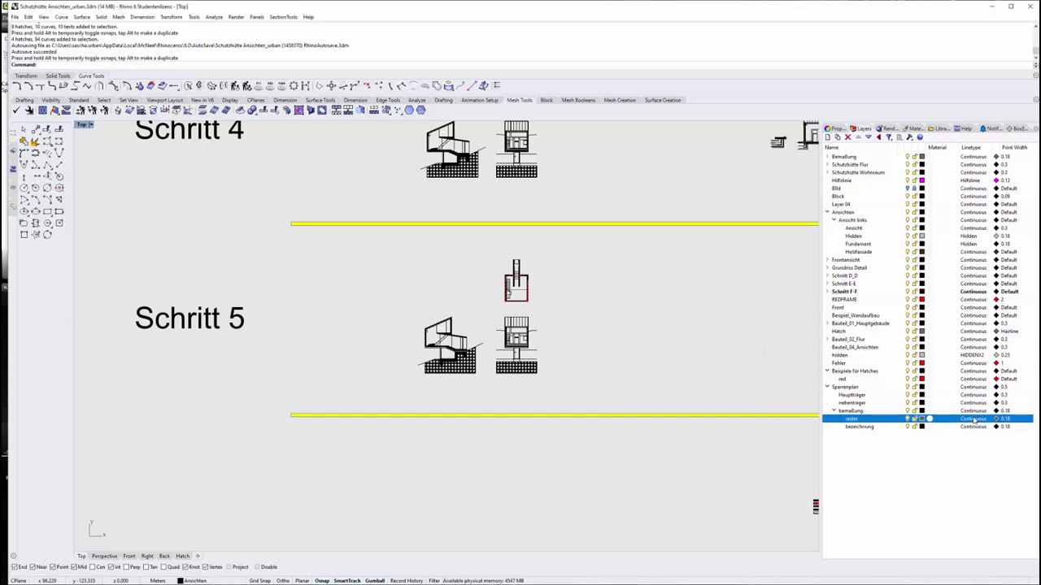
left_click(976, 419)
left_click(698, 279)
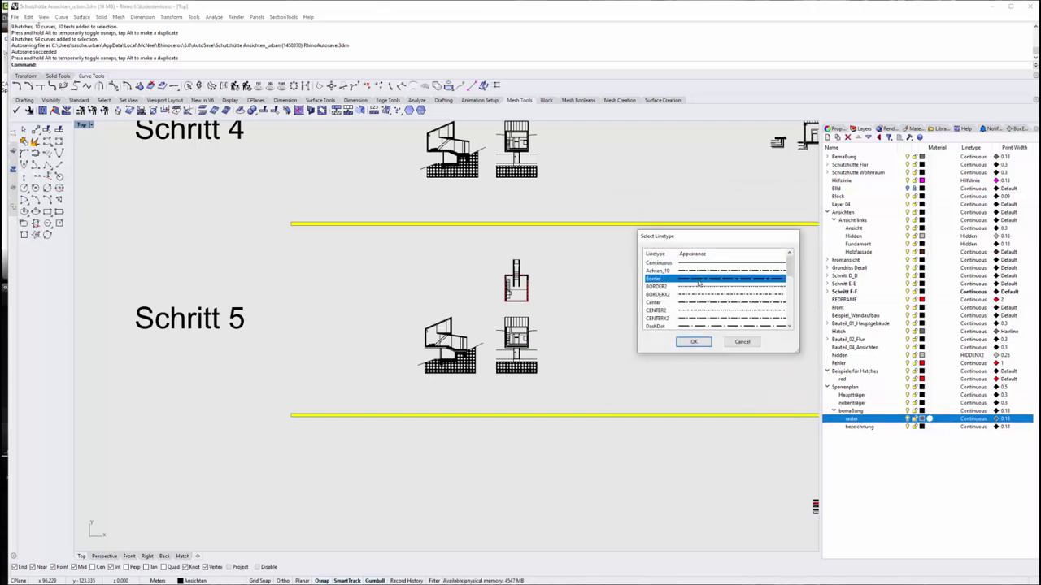
left_click(685, 342)
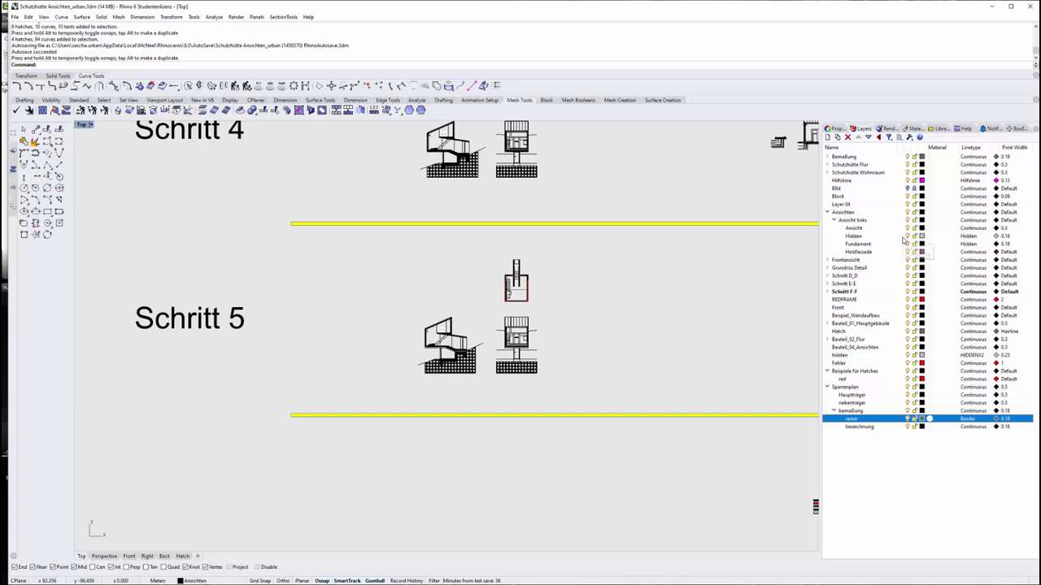
Make Hilfslinie the current layer and zoom in on the roof section
double_click(900, 182)
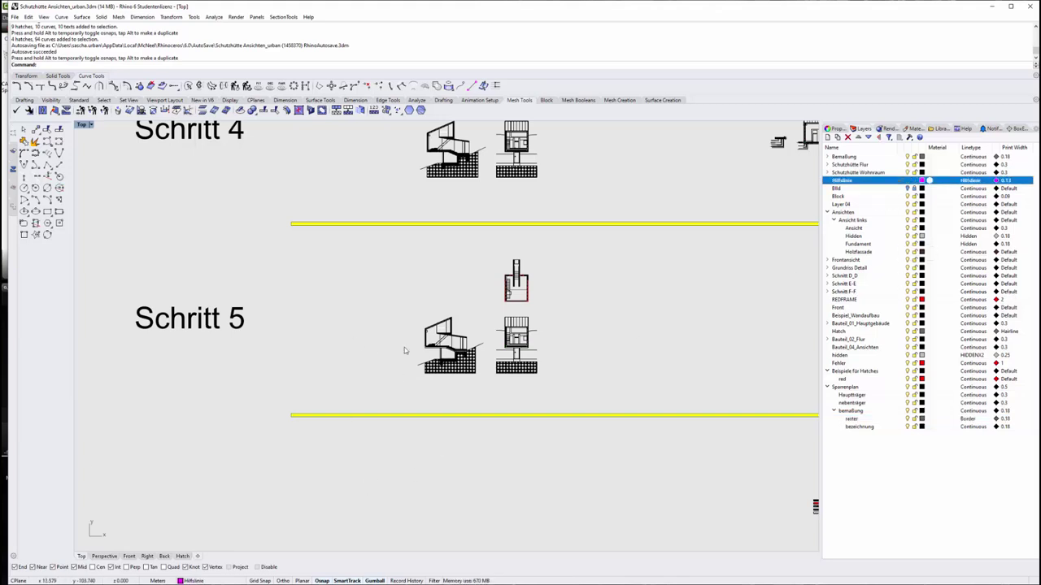
scroll(407, 351, "up", 2)
scroll(406, 351, "up", 3)
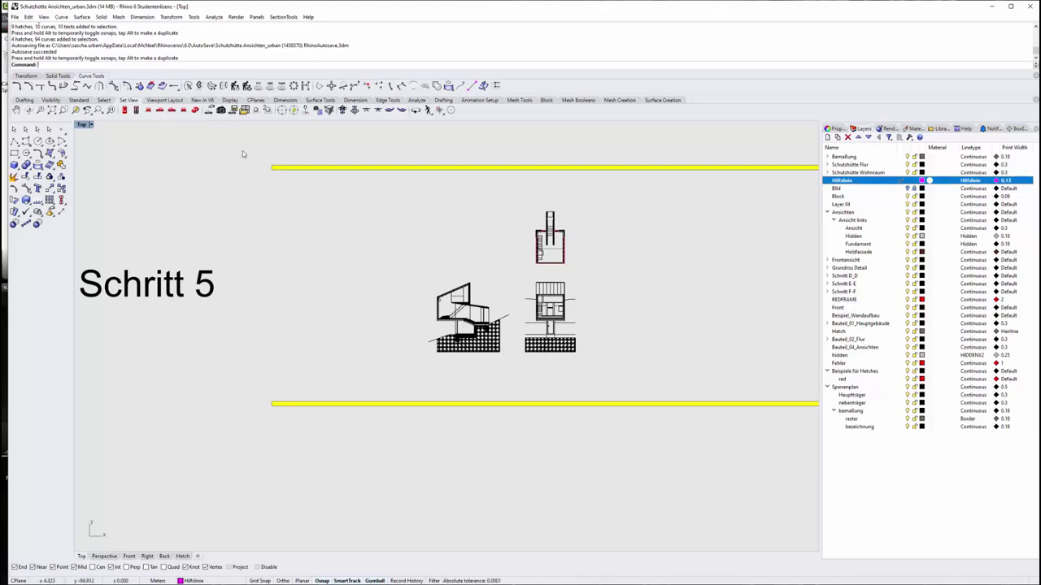
left_click(14, 153)
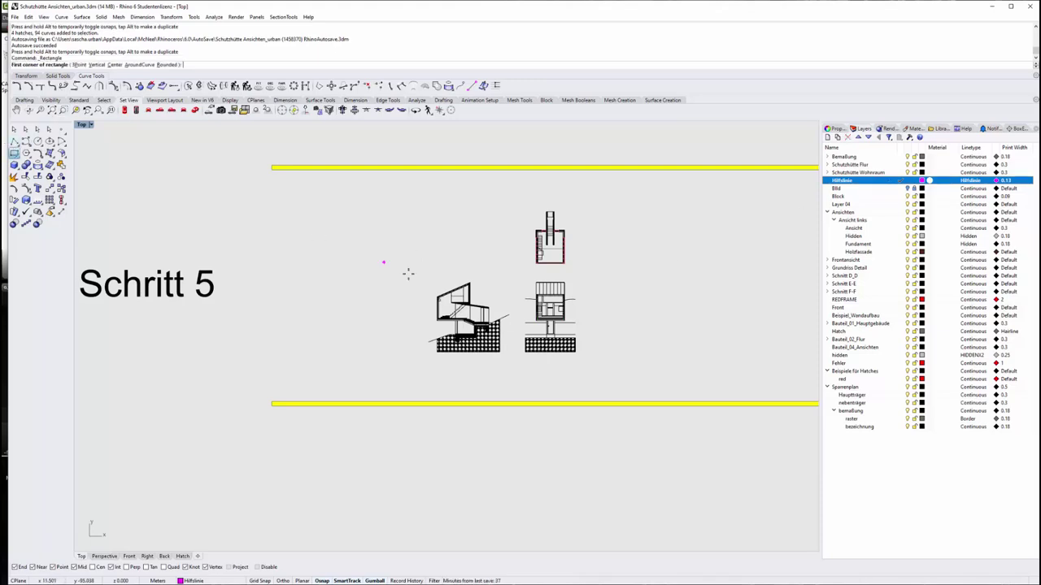
scroll(506, 310, "up", 3)
scroll(506, 310, "up", 3)
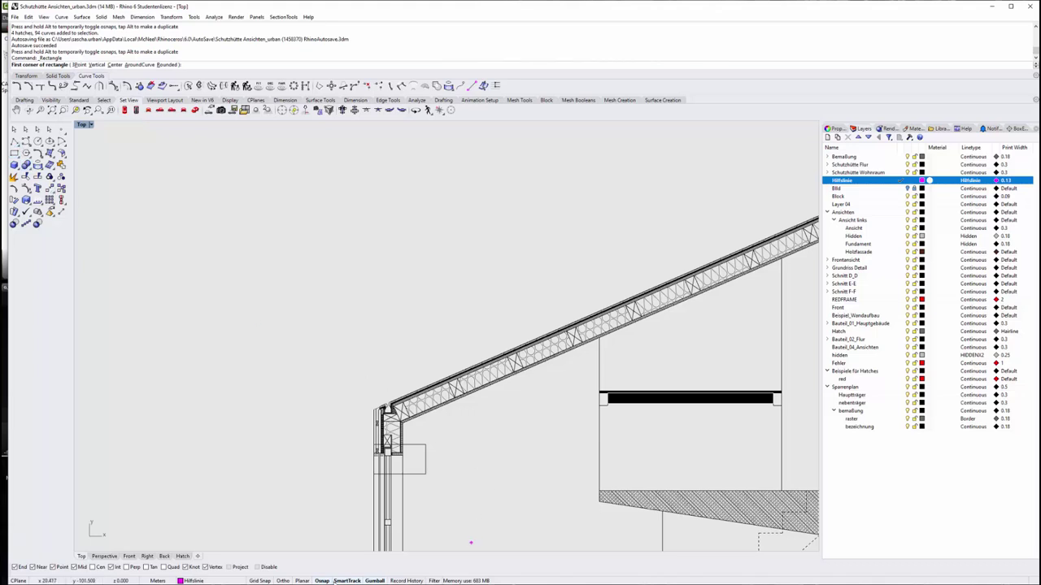
Start a single line with its first point on the roof
left_click(14, 142)
left_click(38, 147)
scroll(470, 400, "up", 1)
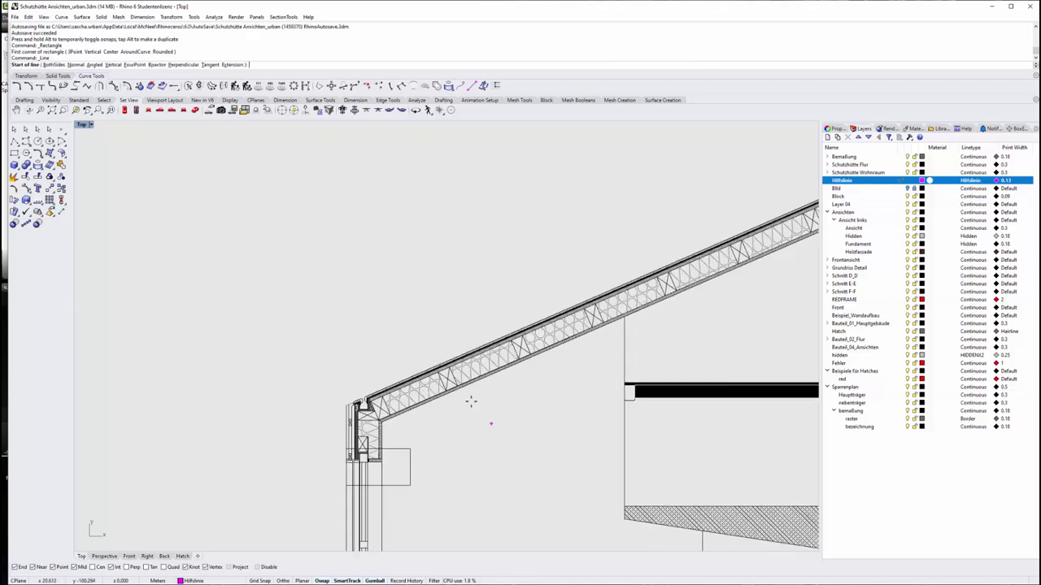
scroll(470, 400, "up", 2)
scroll(455, 387, "up", 2)
left_click(434, 367)
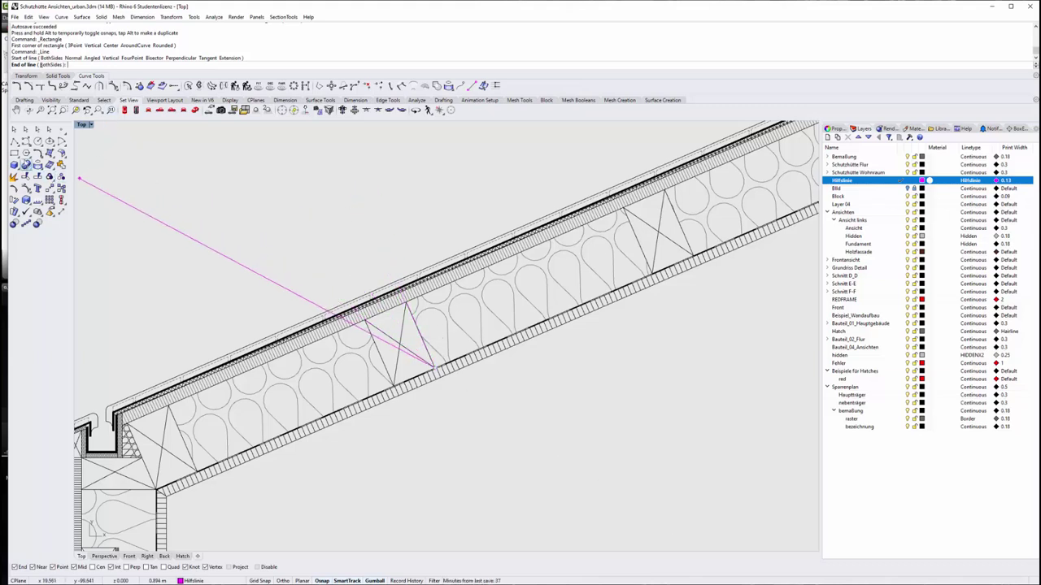
Draw a narrow three-point rectangle from the rafter diagonally away from the roof, then select it
left_click(14, 153)
left_click(80, 65)
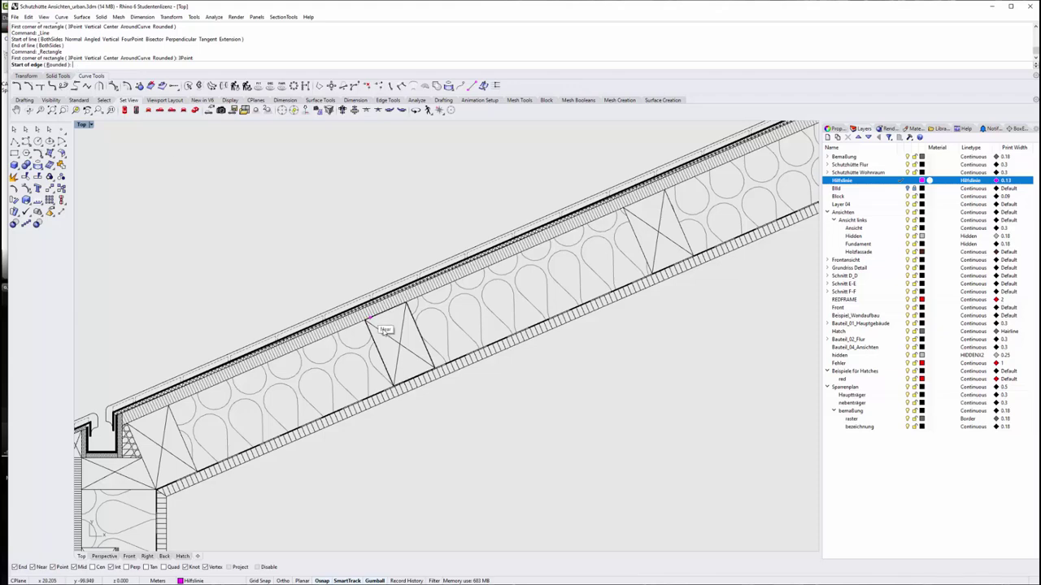
left_click(366, 319)
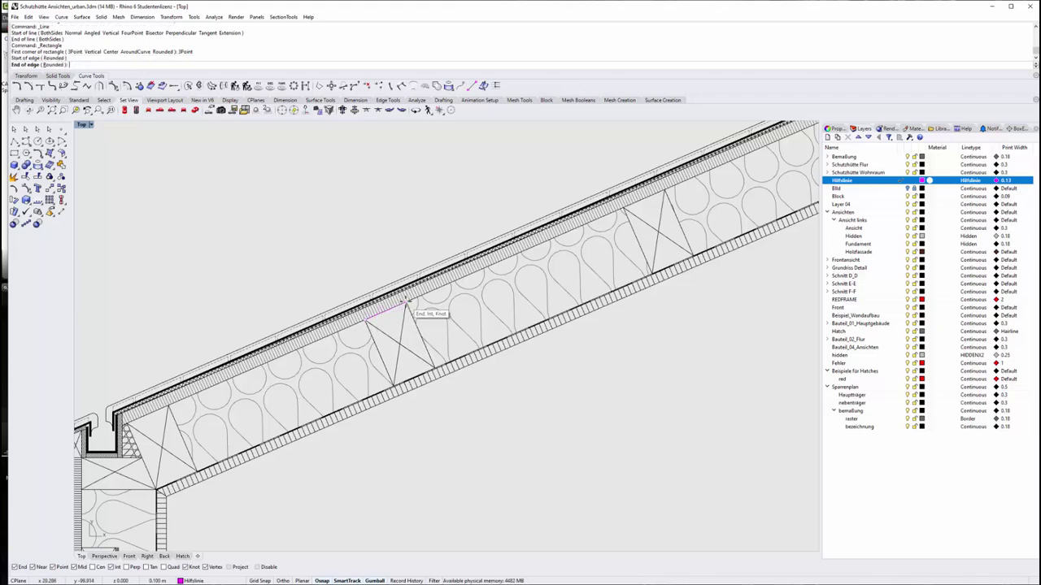
left_click(406, 303)
scroll(464, 429, "down", 3)
scroll(488, 425, "down", 2)
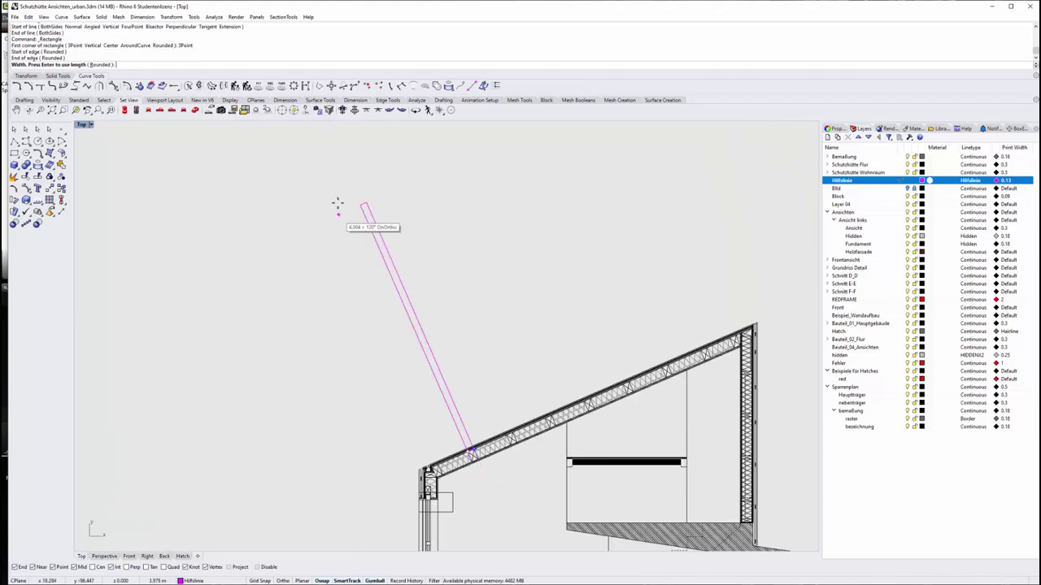
left_click(321, 163)
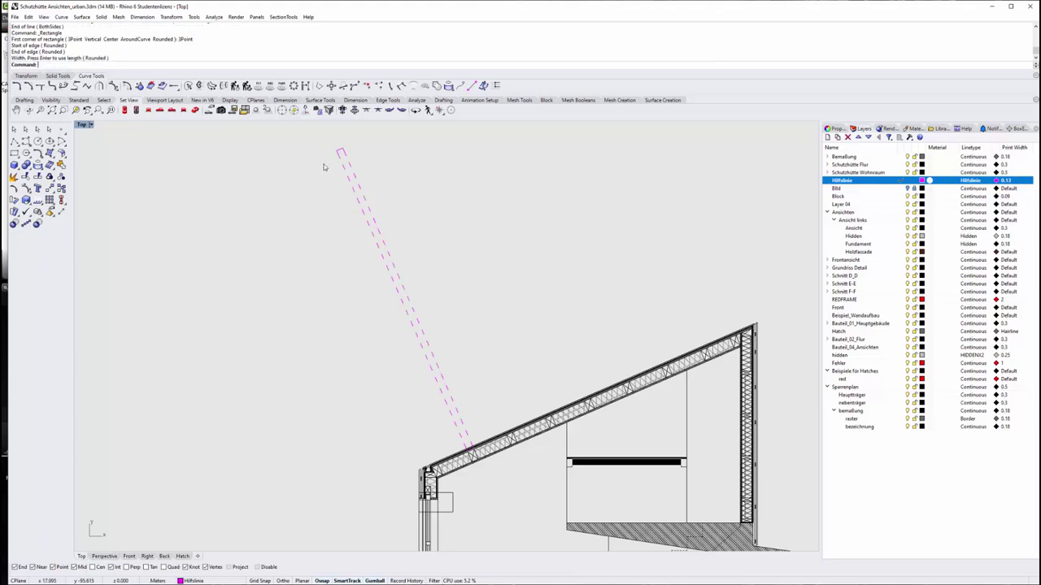
left_click(426, 347)
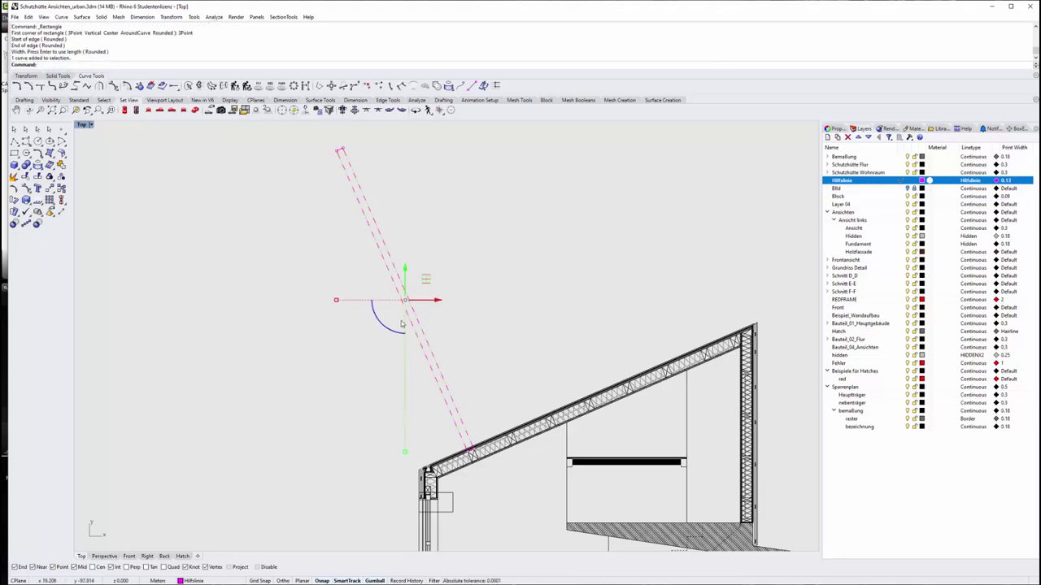
Align the gumball with the narrow rectangle and slide it up its length, clear of the roof
scroll(404, 302, "up", 3)
mouse_move(406, 299)
left_mouse_down()
mouse_move(438, 338)
mouse_move(411, 328)
left_mouse_up()
mouse_move(407, 328)
left_mouse_down()
mouse_move(385, 291)
mouse_move(358, 299)
mouse_move(406, 410)
left_mouse_up()
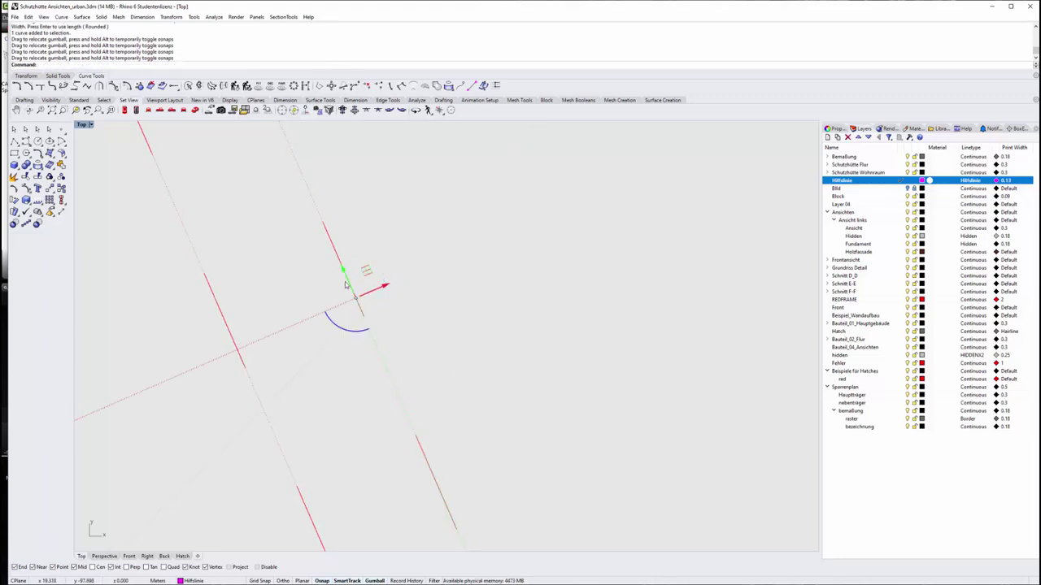
left_click_drag(345, 284, 340, 251)
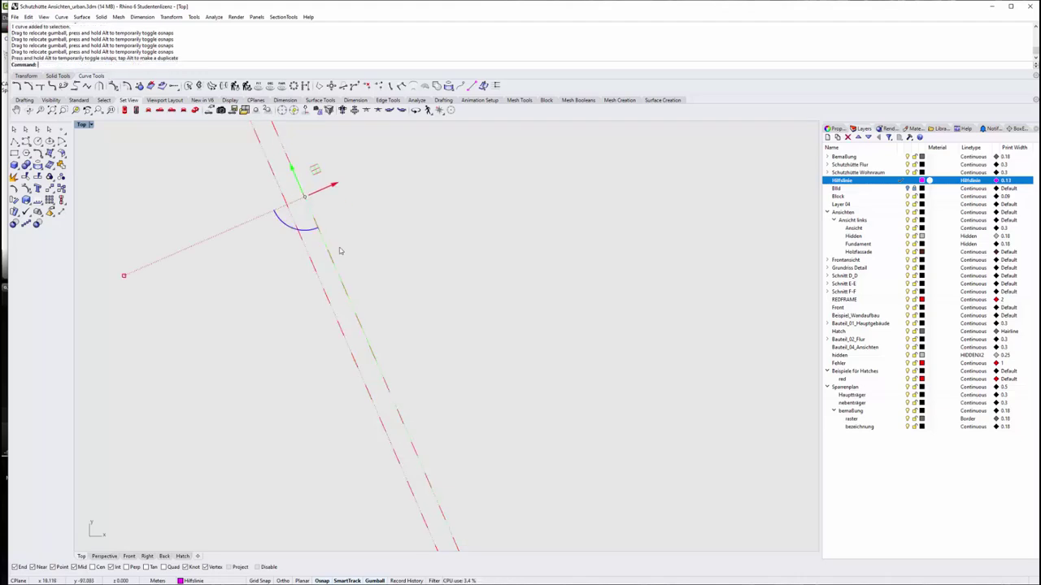
left_click(397, 328)
Reselect the narrow rectangle and begin a linear array of it
scroll(394, 376, "up", 2)
left_click(370, 342)
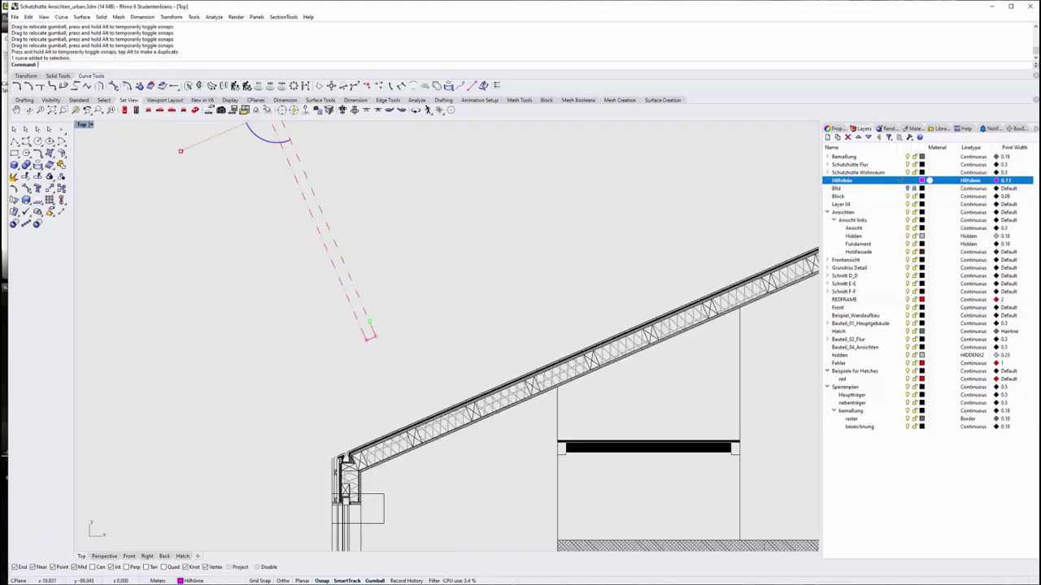
scroll(378, 411, "up", 2)
scroll(408, 404, "down", 2)
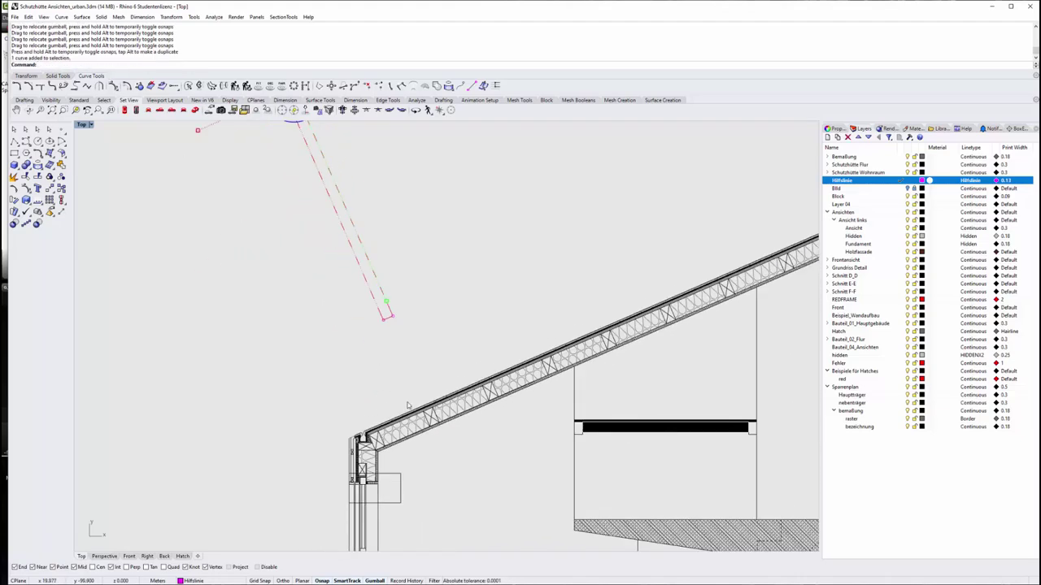
scroll(409, 405, "up", 1)
left_click(25, 223)
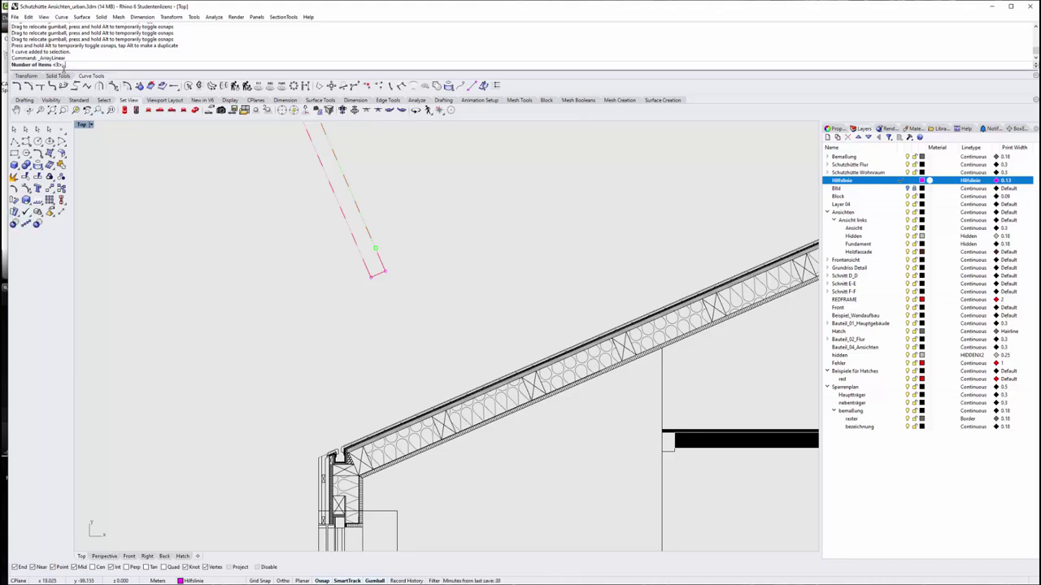
Finish a trial linear array of the rectangle, spaced from one rafter to the next
key("Return")
scroll(430, 419, "up", 1)
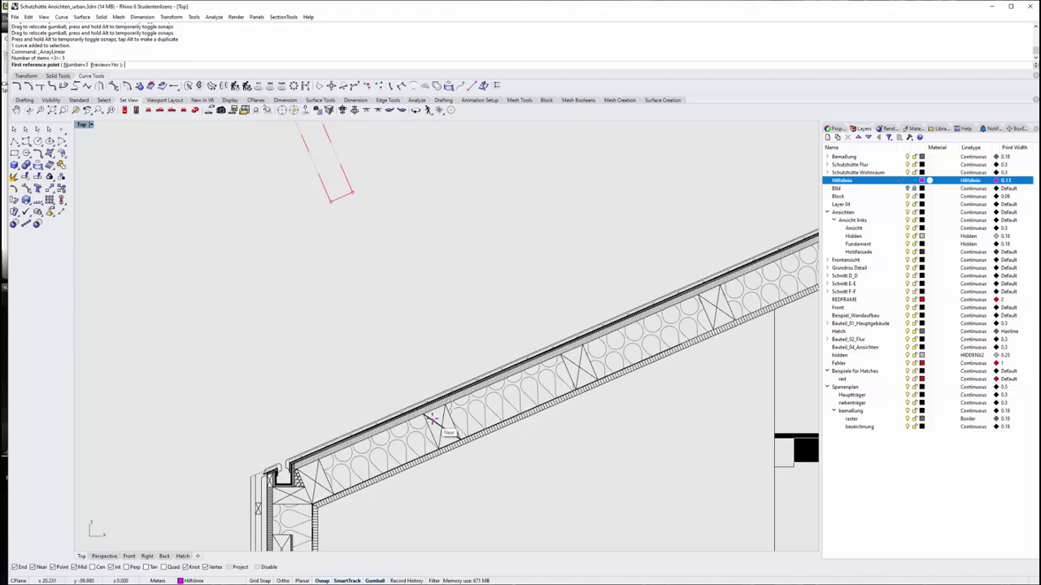
left_click(431, 419)
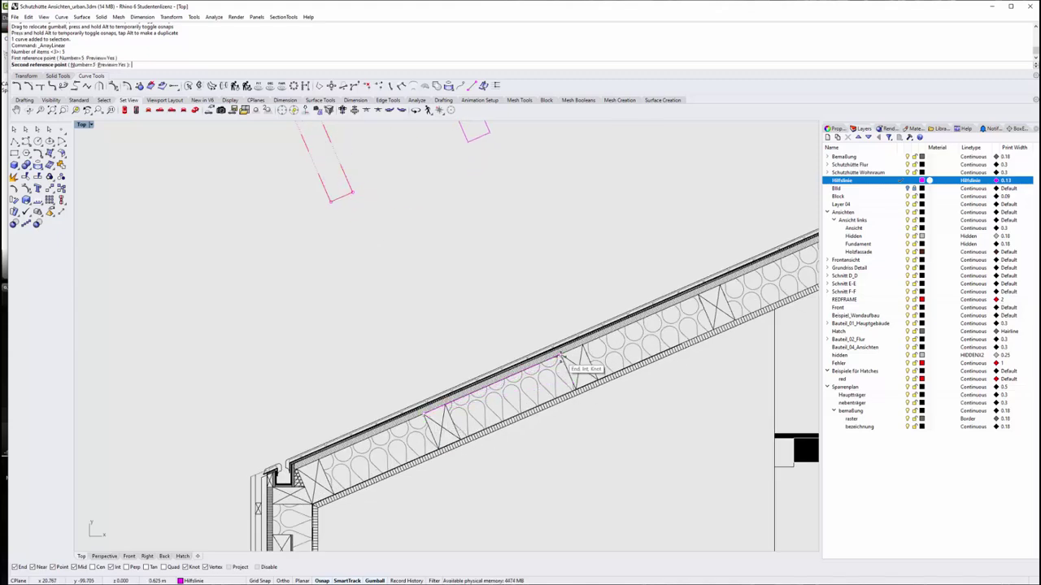
left_click(559, 356)
scroll(385, 366, "down", 3)
scroll(385, 366, "down", 1)
scroll(460, 333, "up", 3)
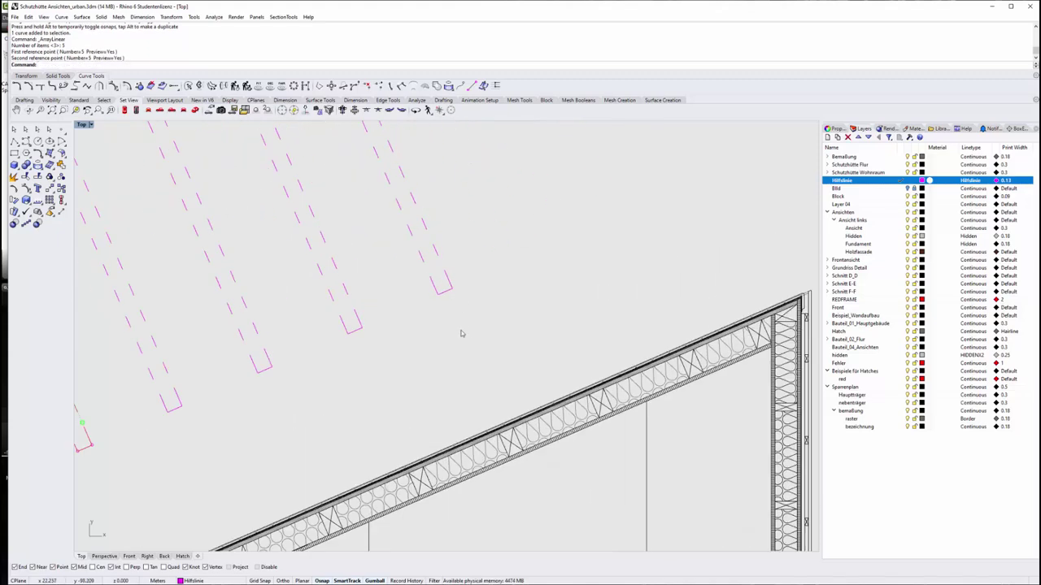
scroll(460, 333, "down", 2)
scroll(475, 358, "up", 1)
scroll(521, 287, "down", 4)
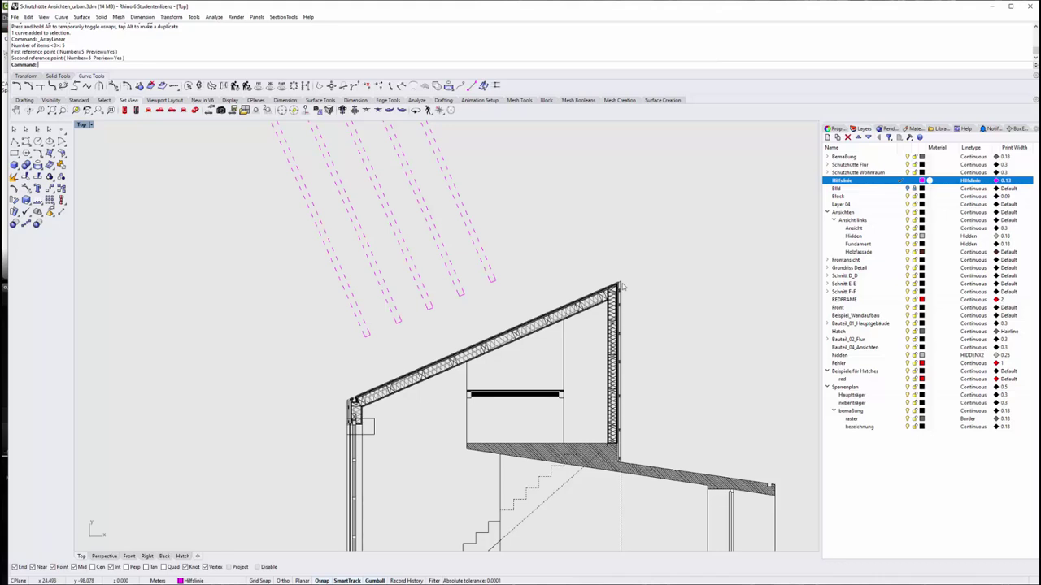
Delete the trial array copies and restart the linear array on the dashed guide line
left_click_drag(519, 249, 376, 286)
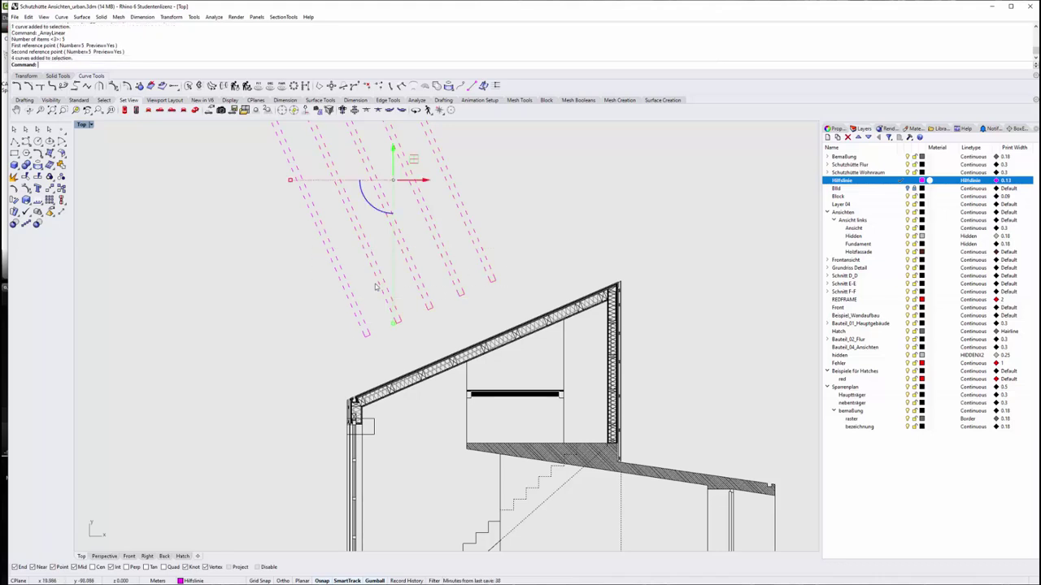
key("Delete")
key("Return")
scroll(366, 348, "up", 1)
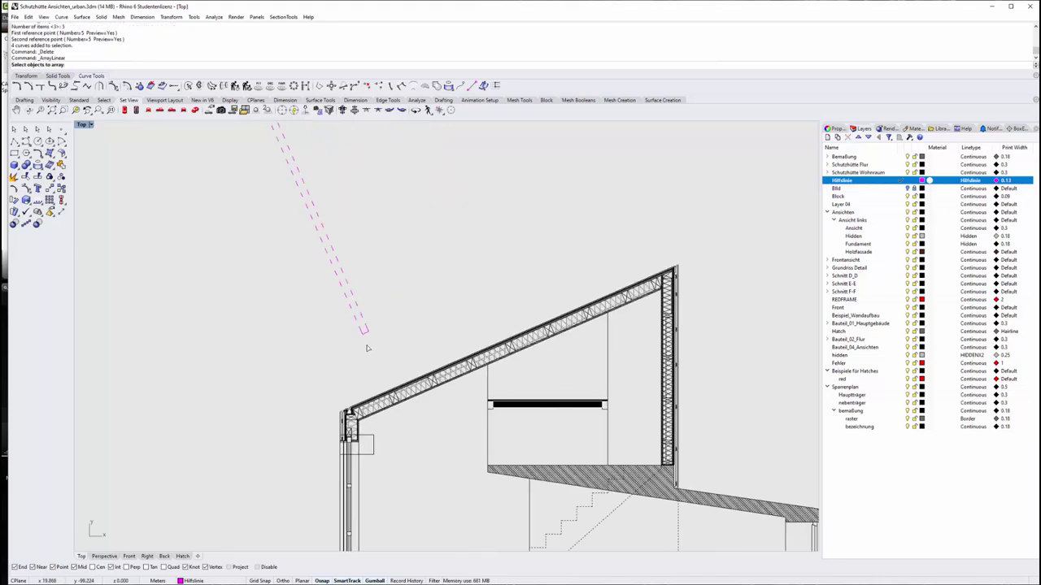
left_click(367, 327)
key("Return")
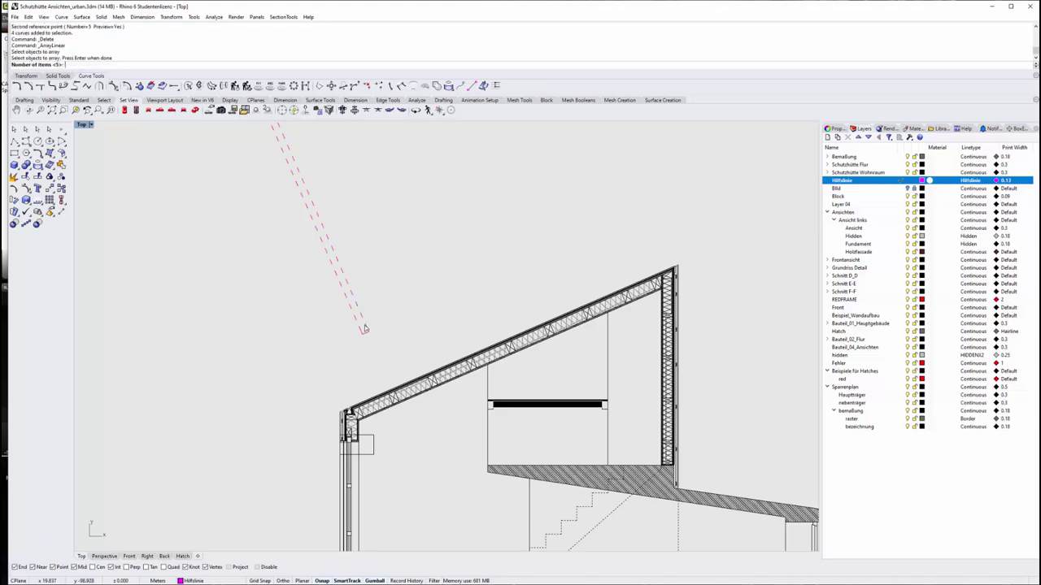
Array the dashed guide line into a row of 8 copies spaced along the roof
scroll(374, 342, "up", 1)
scroll(389, 363, "up", 3)
type("8")
key("Return")
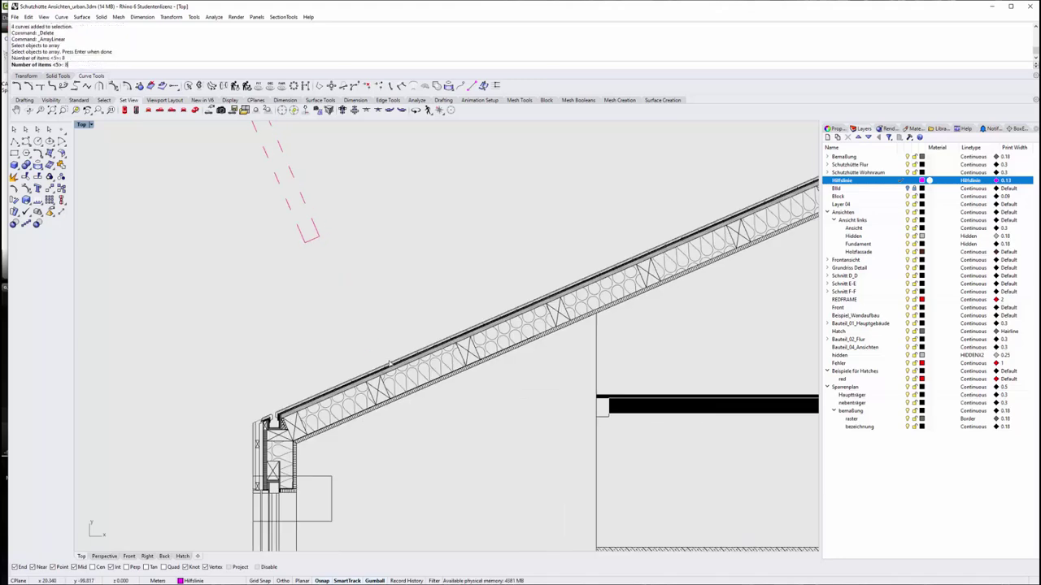
scroll(383, 379, "up", 2)
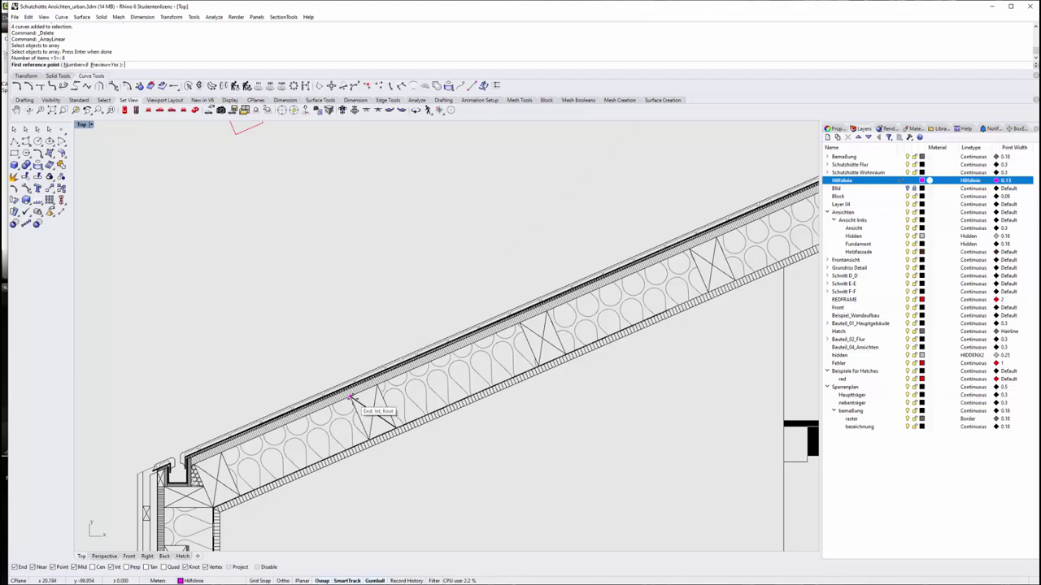
left_click(358, 401)
left_click(369, 352)
scroll(369, 352, "down", 3)
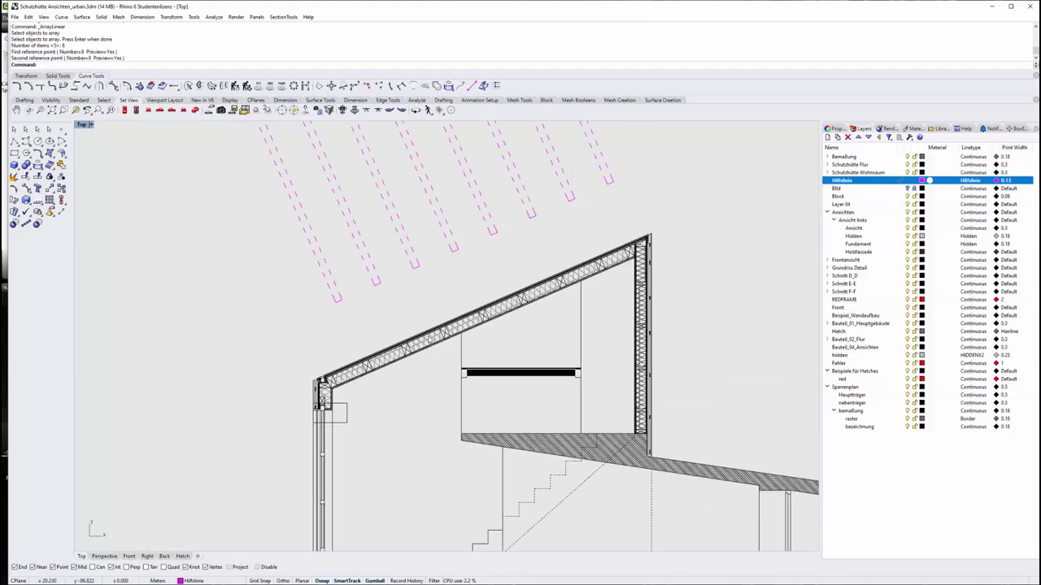
right_click_drag(622, 192, 566, 285)
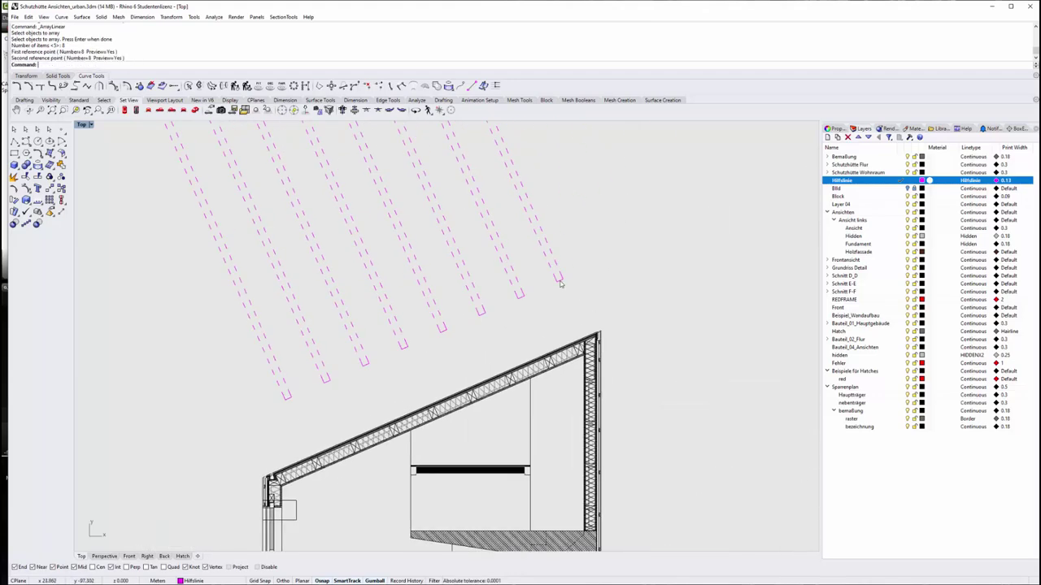
left_click(560, 283)
scroll(481, 279, "down", 2)
Slide an end dashed guide line down-left along the roof into its new position
scroll(429, 265, "up", 2)
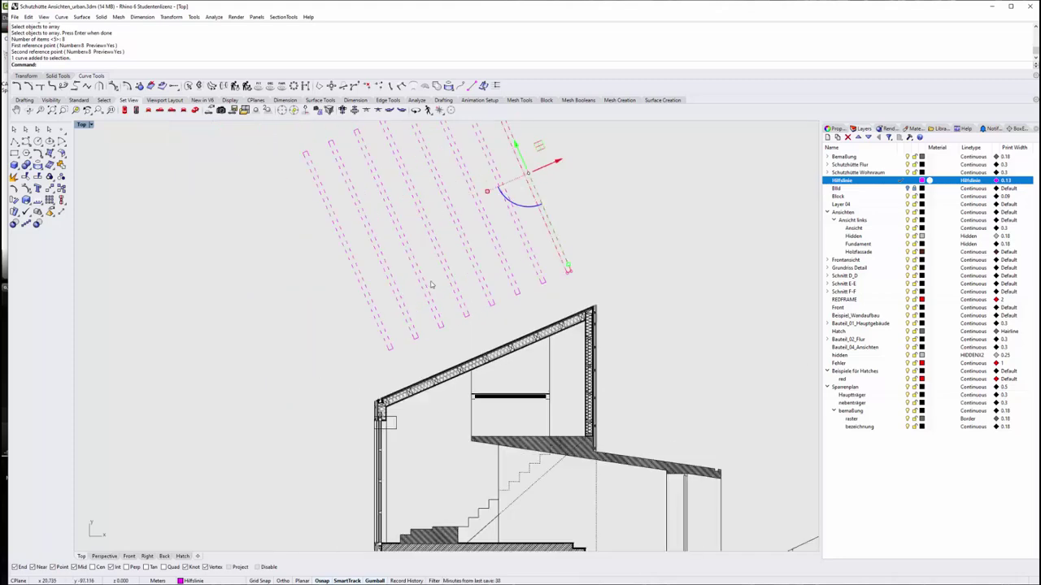
scroll(385, 422, "up", 2)
scroll(384, 423, "up", 2)
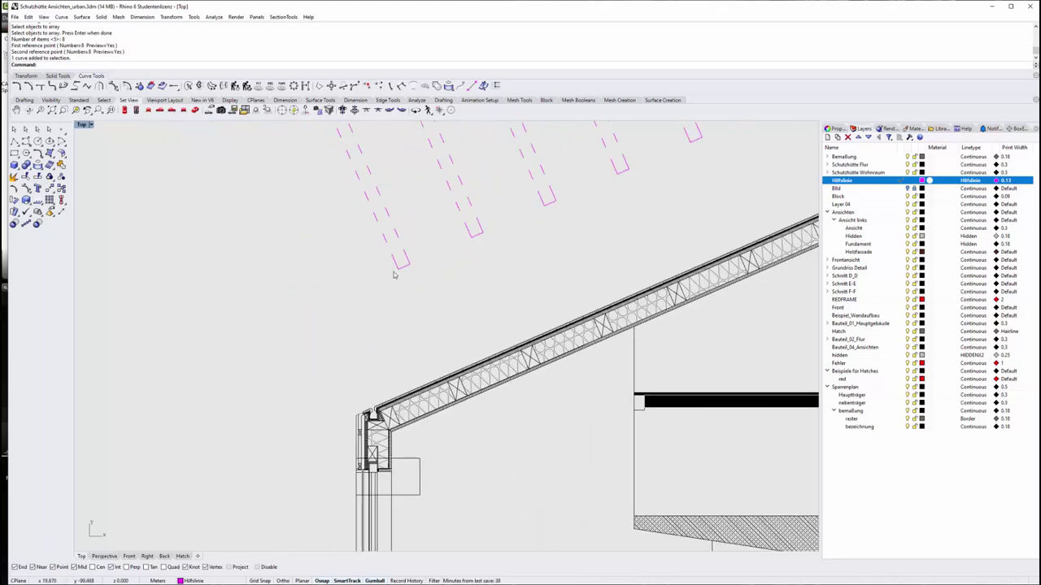
scroll(412, 268, "down", 1)
left_click(446, 247)
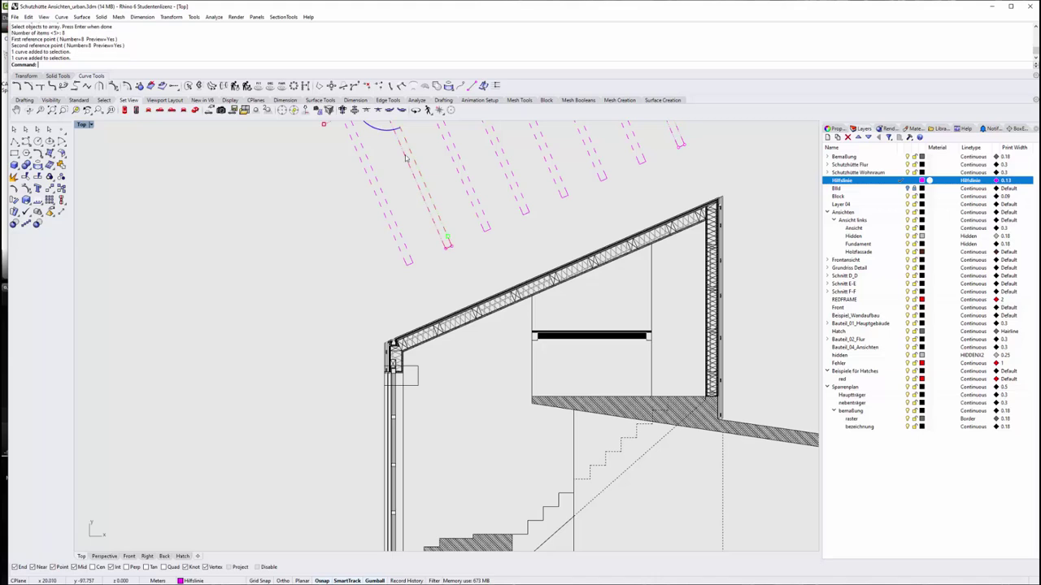
scroll(439, 285, "down", 3)
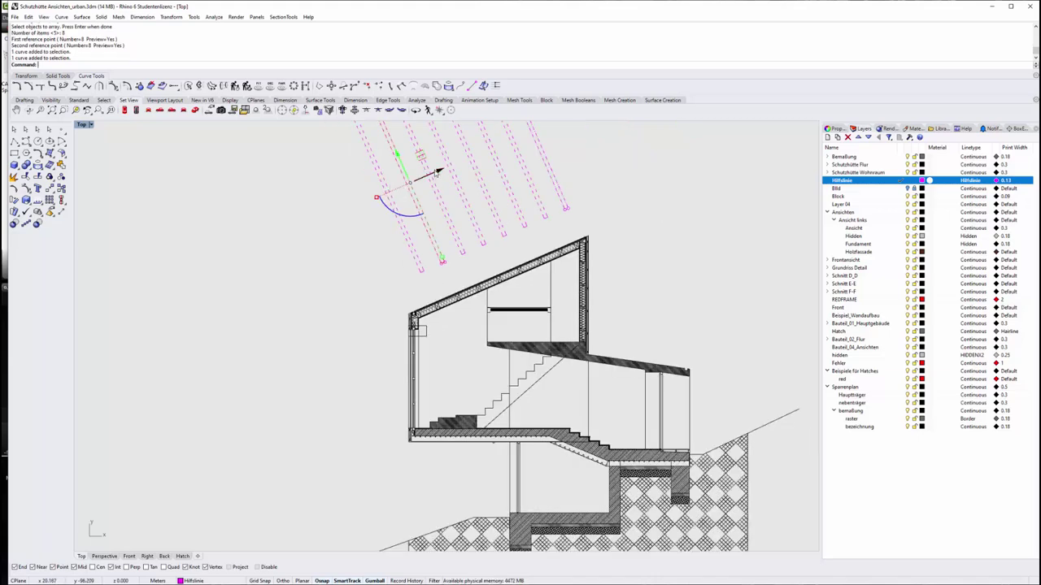
left_click_drag(437, 173, 340, 326)
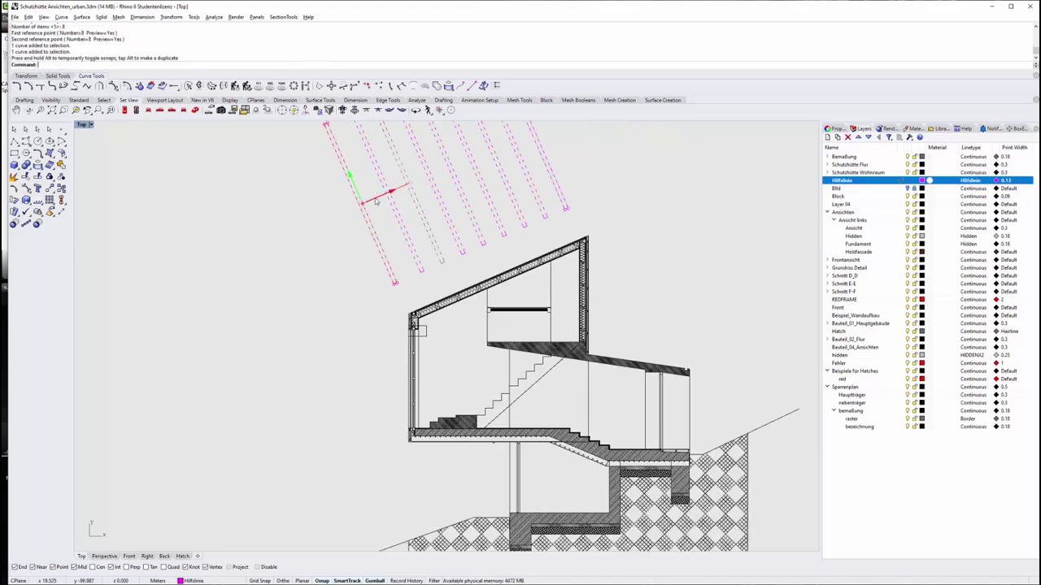
scroll(413, 317, "up", 5)
scroll(414, 315, "up", 5)
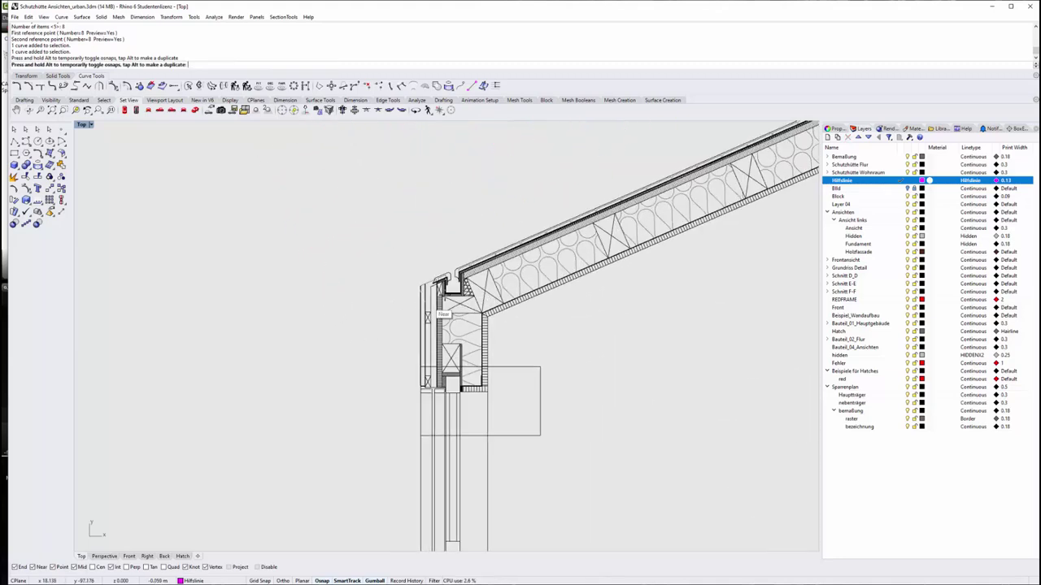
scroll(419, 313, "up", 2)
left_click_drag(514, 252, 514, 254)
scroll(341, 365, "down", 10)
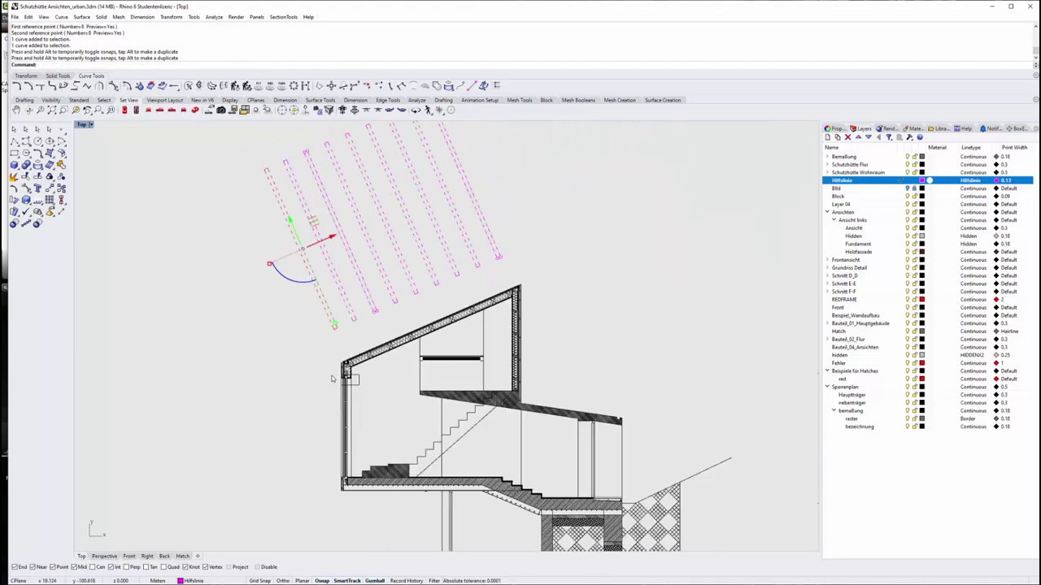
left_click(497, 240)
Alt-drag a copy of the rightmost dashed guide line to make a ninth line
left_click(494, 242)
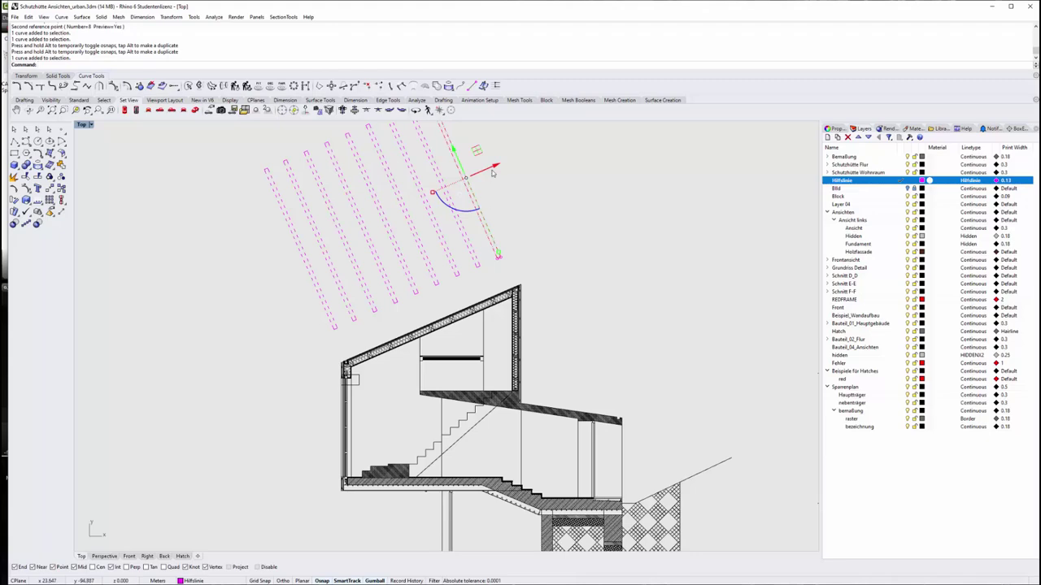
mouse_move(492, 172)
left_mouse_down()
mouse_move(538, 302)
mouse_move(543, 291)
left_mouse_up()
scroll(501, 293, "up", 5)
scroll(552, 194, "down", 3)
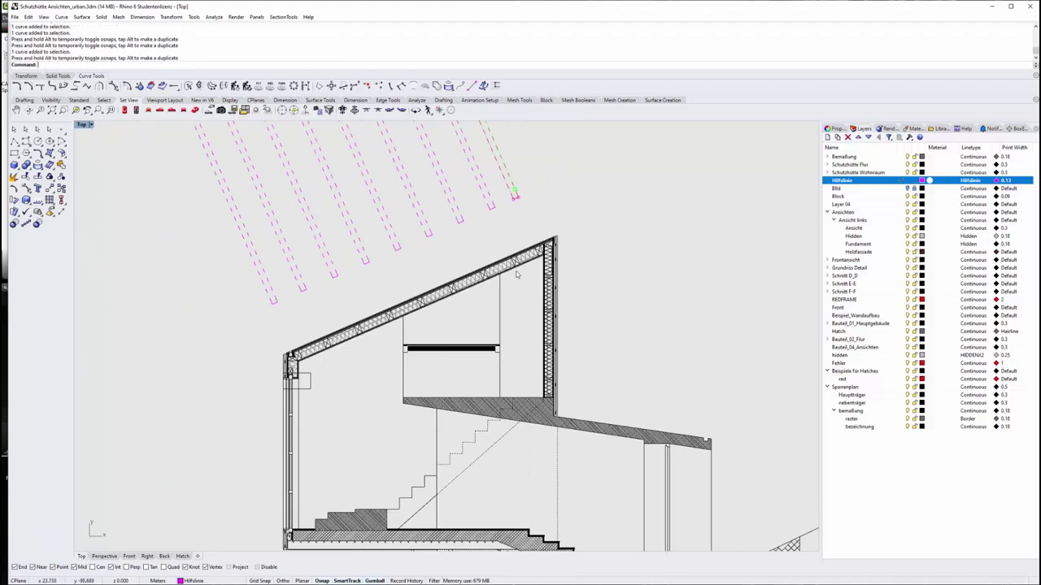
scroll(549, 216, "down", 2)
scroll(557, 197, "down", 2)
key("Escape")
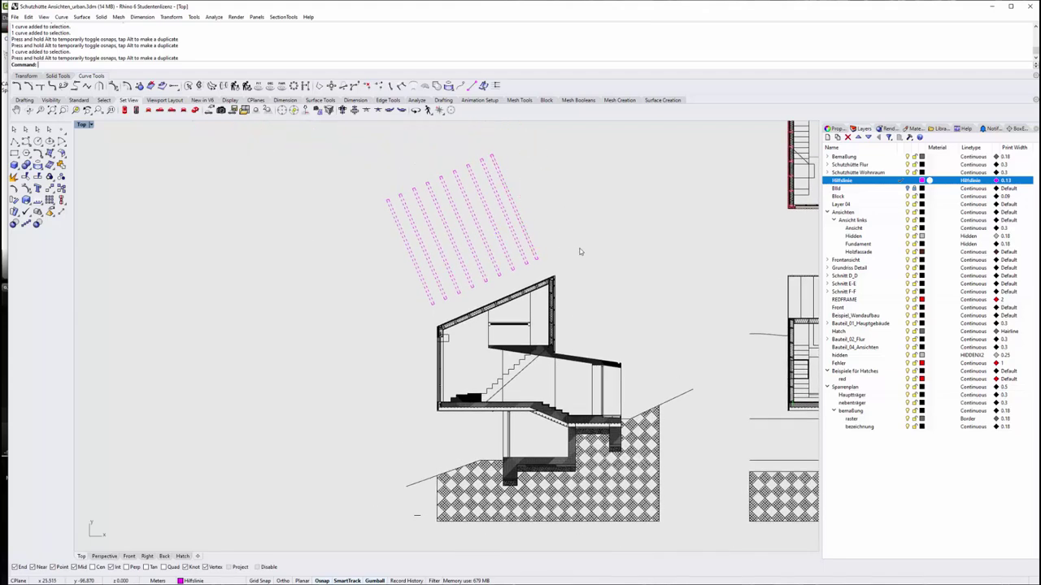
scroll(417, 227, "down", 2)
scroll(374, 193, "up", 3)
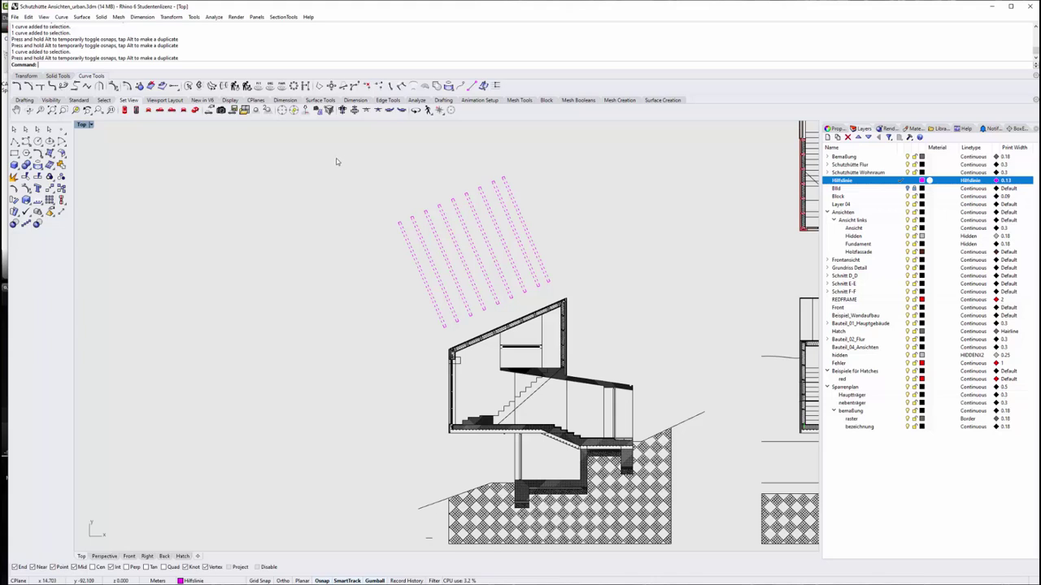
Select all nine dashed guide lines and move them to the right of the section
left_click_drag(335, 160, 553, 339)
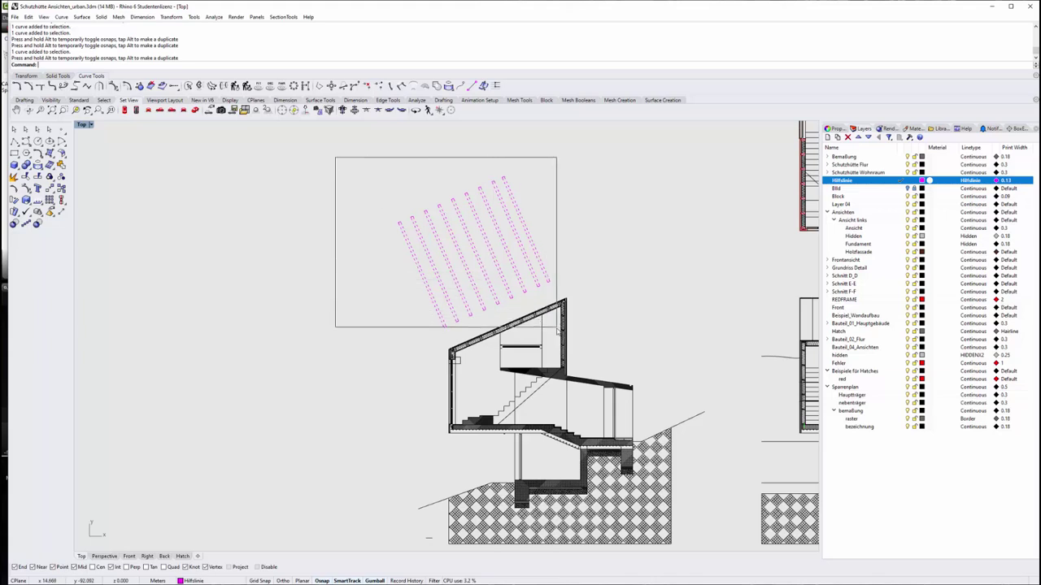
left_click_drag(552, 338, 556, 326)
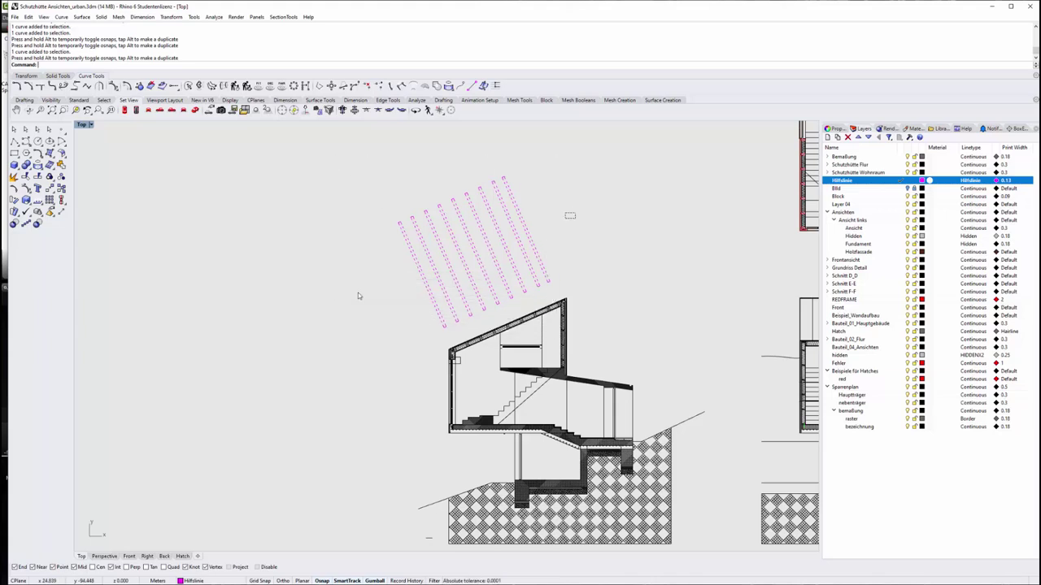
left_click_drag(575, 213, 347, 272)
scroll(281, 227, "down", 4)
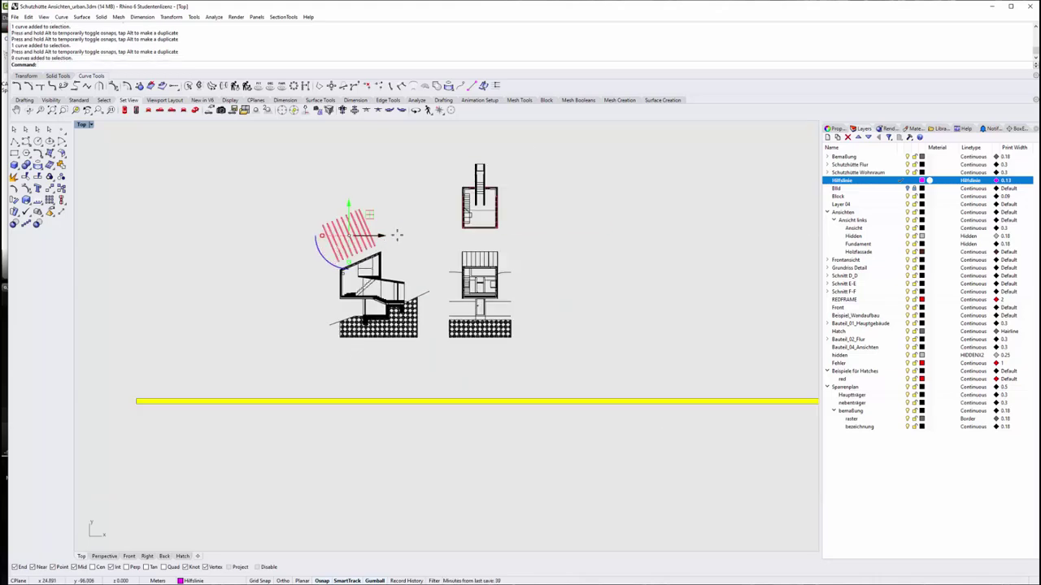
left_click_drag(385, 241, 650, 236)
scroll(602, 244, "up", 4)
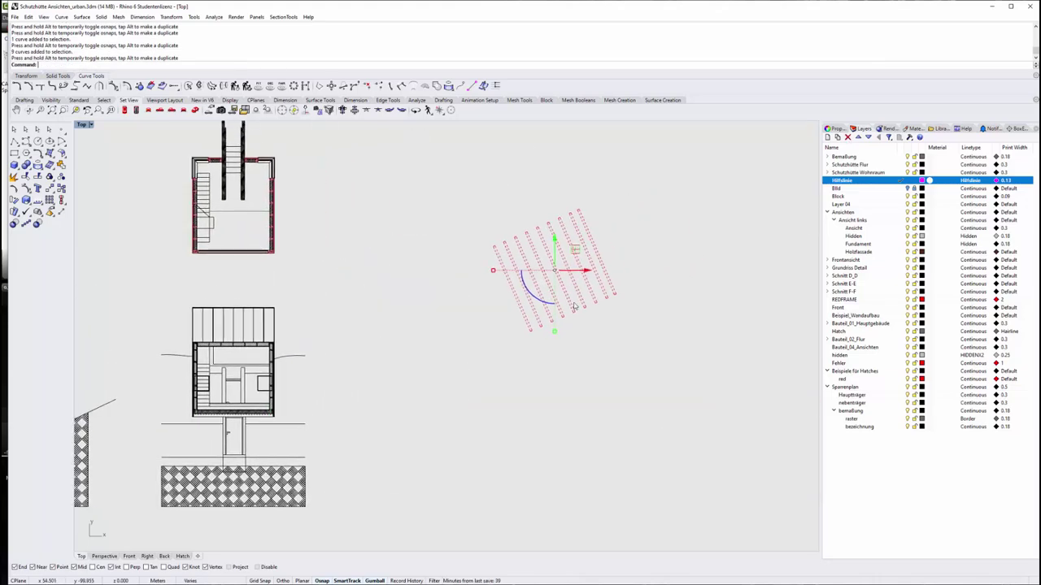
scroll(568, 228, "up", 3)
Rotate the nine guide lines about the row's corner so they stand upright
key("ctrl+r")
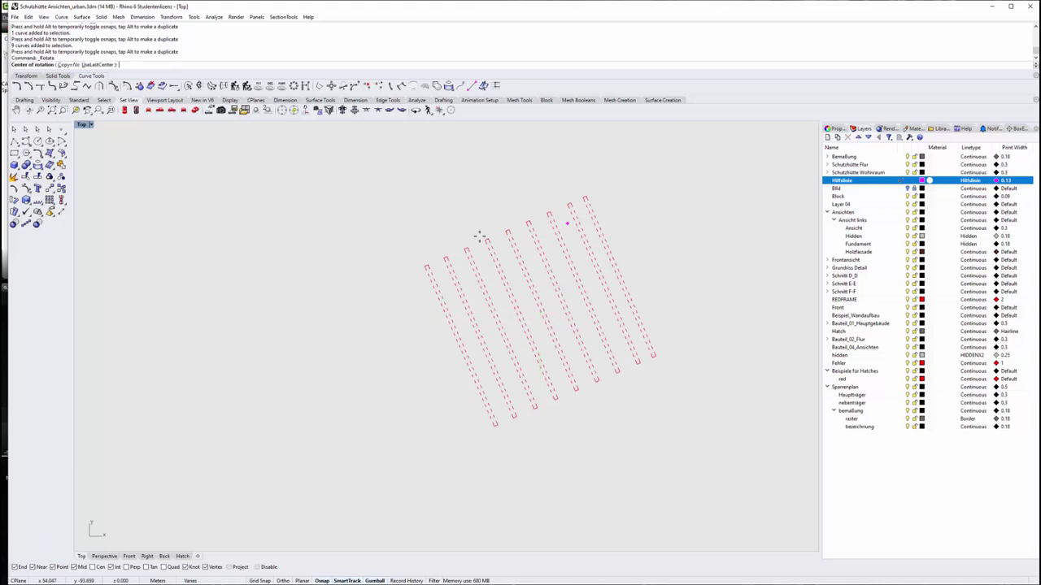
left_click(425, 265)
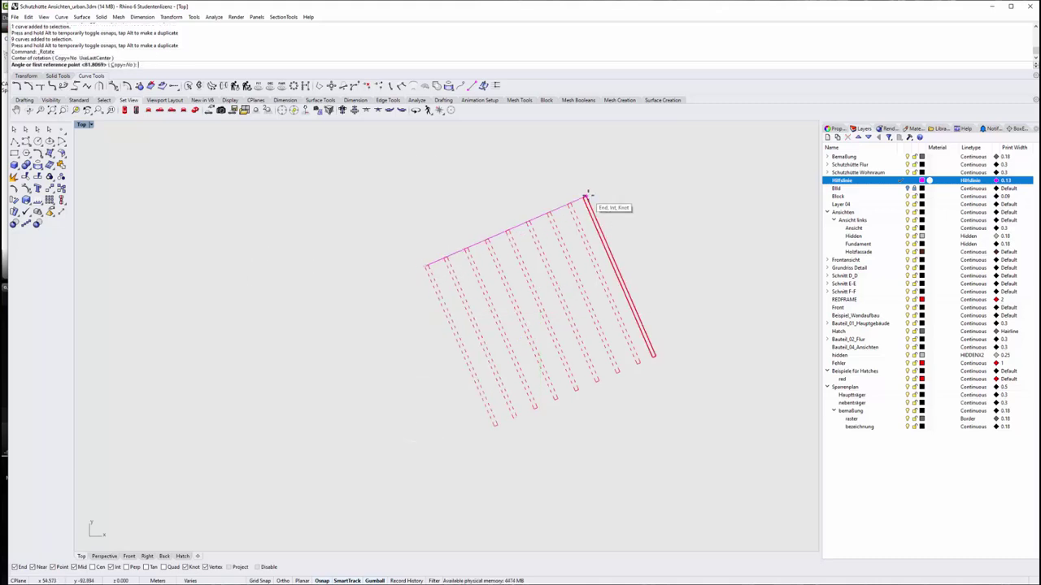
left_click(586, 197)
left_click(718, 276)
left_click(714, 366)
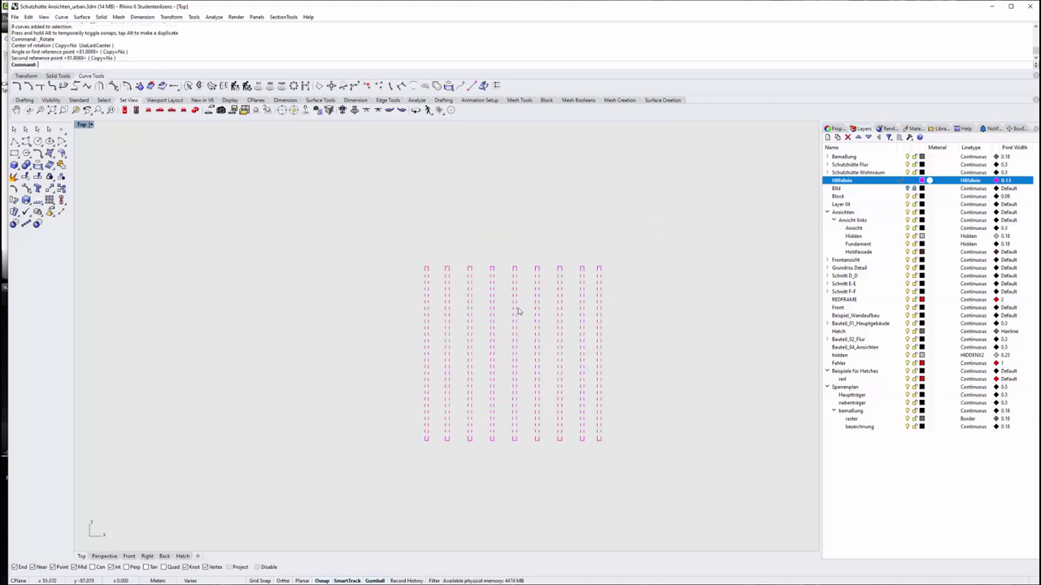
scroll(557, 335, "down", 5)
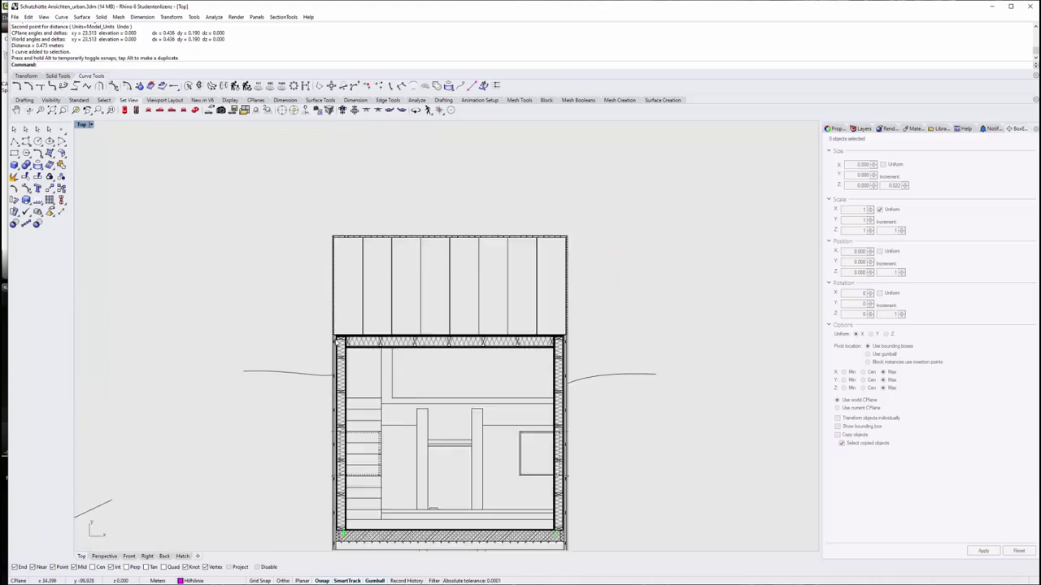
Zoom in on the roof-wall junction and select the X-shaped rafter in the insulation
scroll(336, 342, "up", 10)
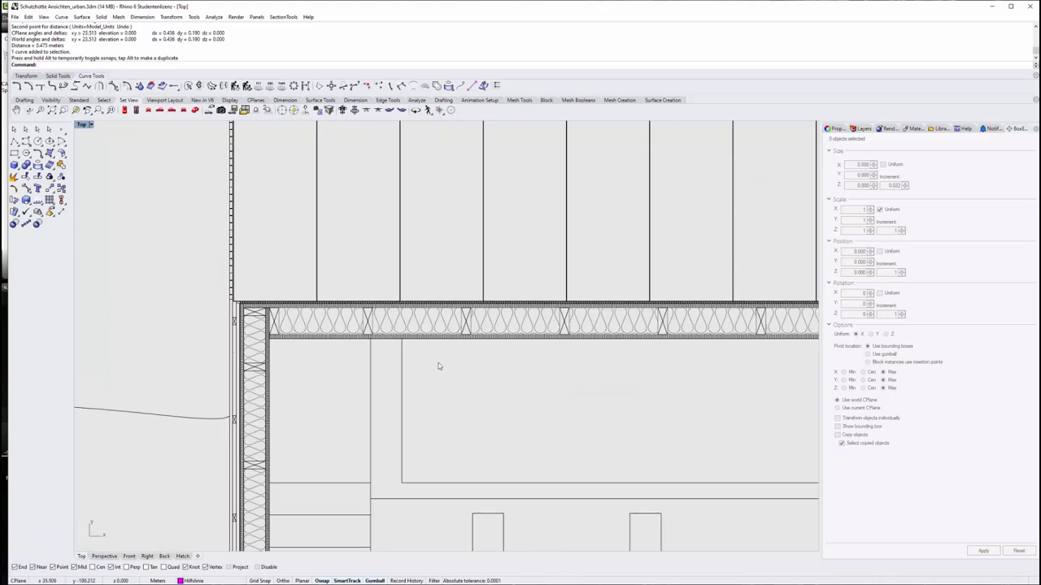
right_click_drag(436, 365, 379, 367)
right_click_drag(526, 385, 513, 391)
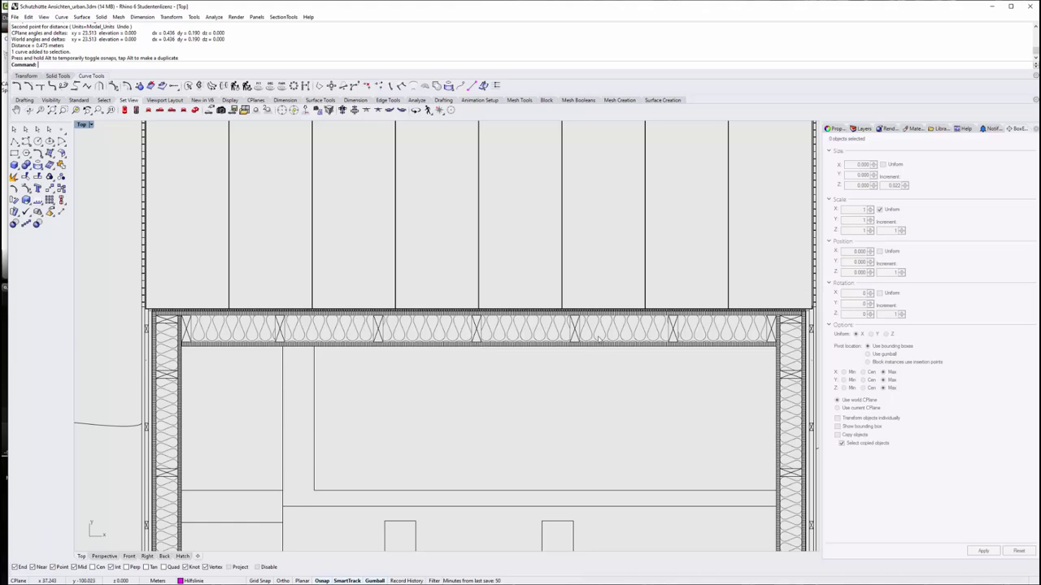
scroll(213, 354, "up", 3)
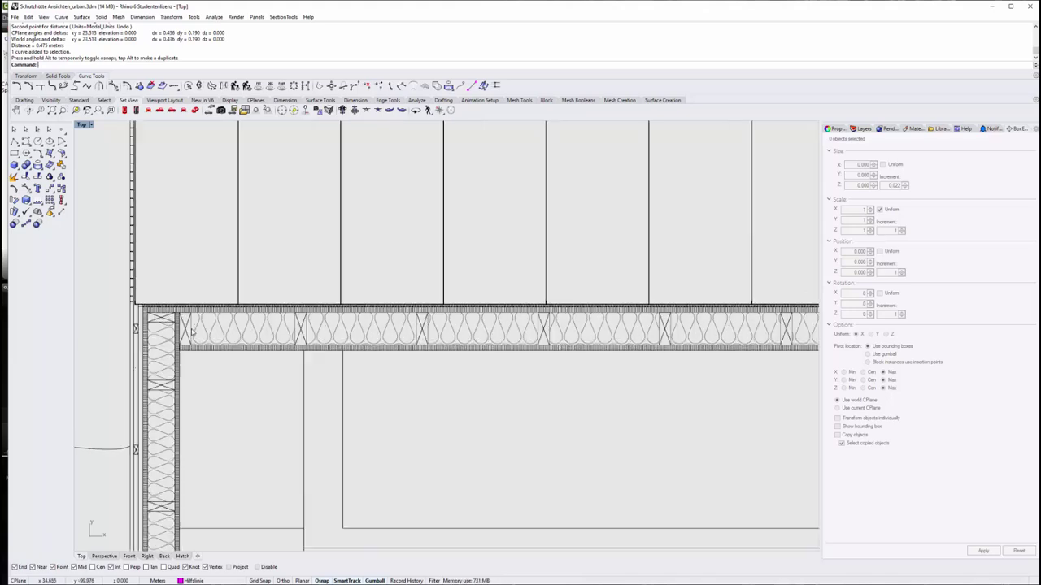
scroll(195, 332, "up", 4)
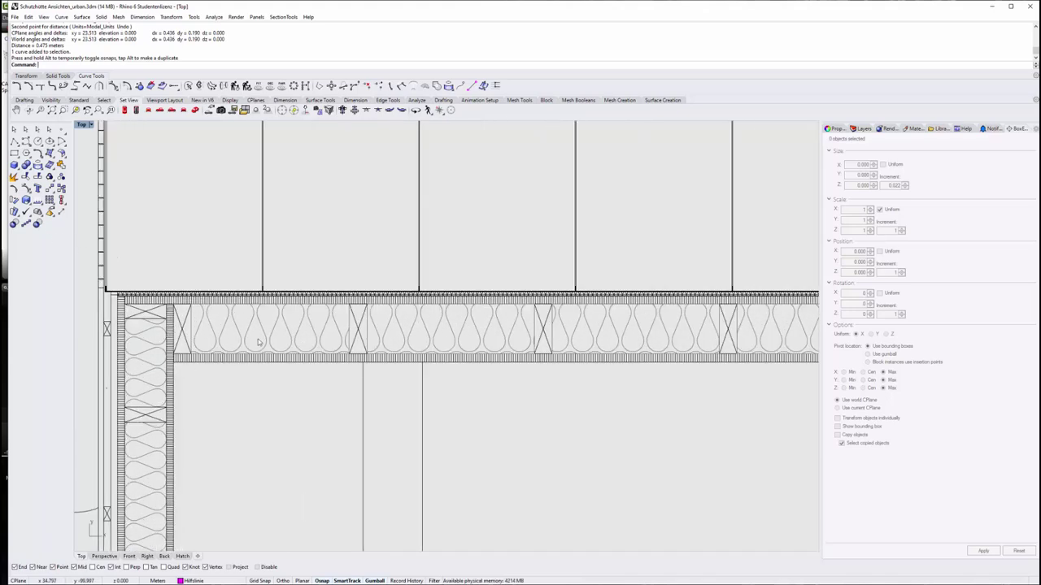
scroll(348, 351, "up", 3)
left_click(649, 329)
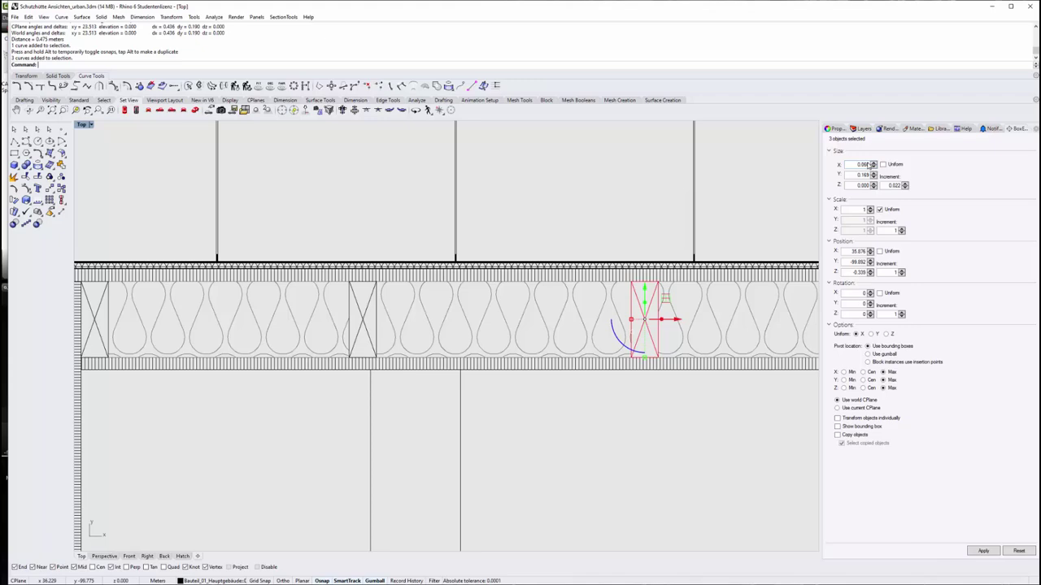
Zoom out and pan until the rows of dashed beam outlines fill the view
scroll(690, 327, "down", 5)
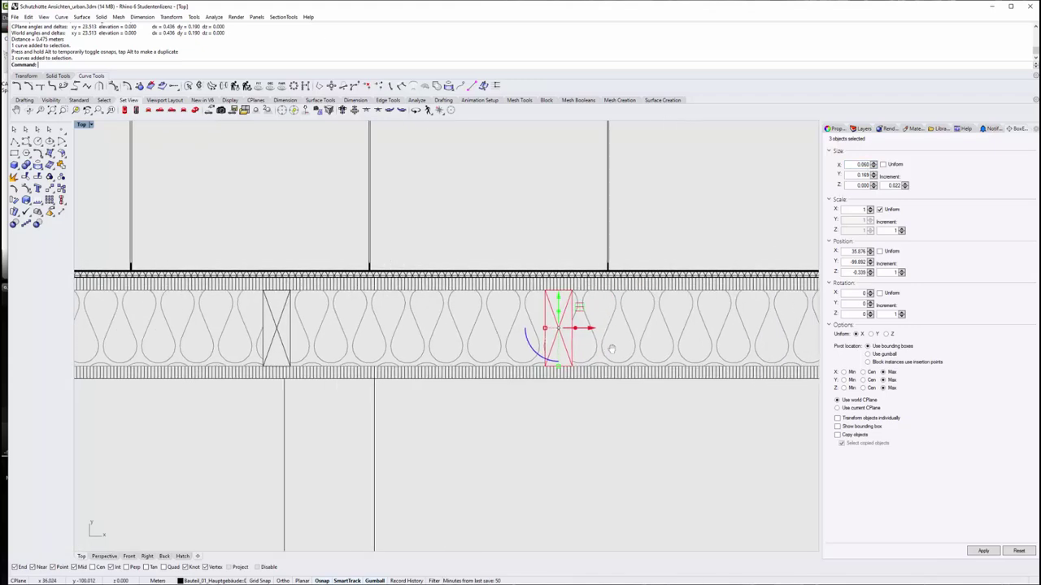
scroll(510, 271, "up", 5)
scroll(511, 296, "down", 3)
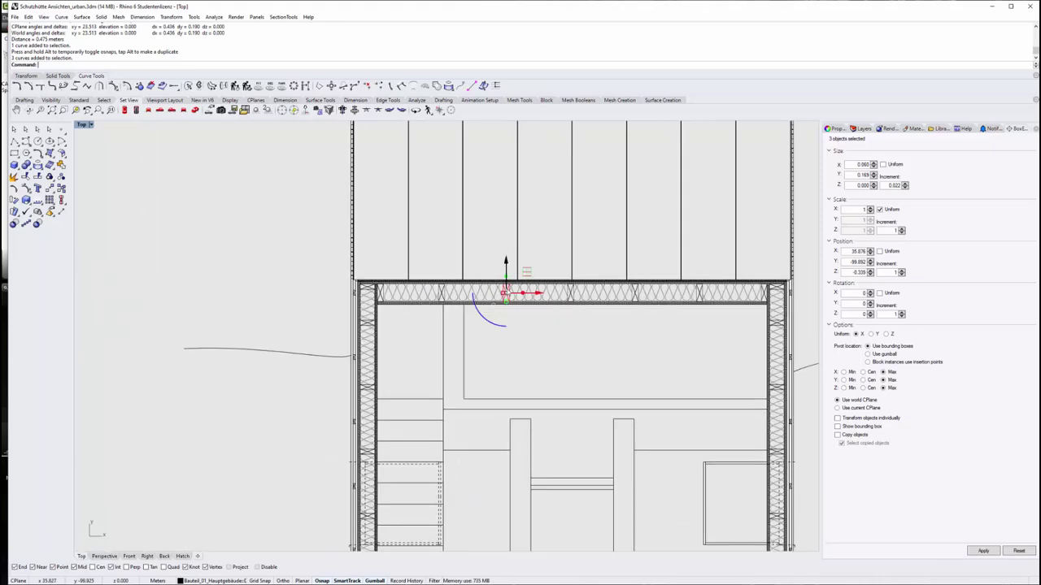
scroll(510, 297, "down", 4)
right_click_drag(384, 331, 459, 334)
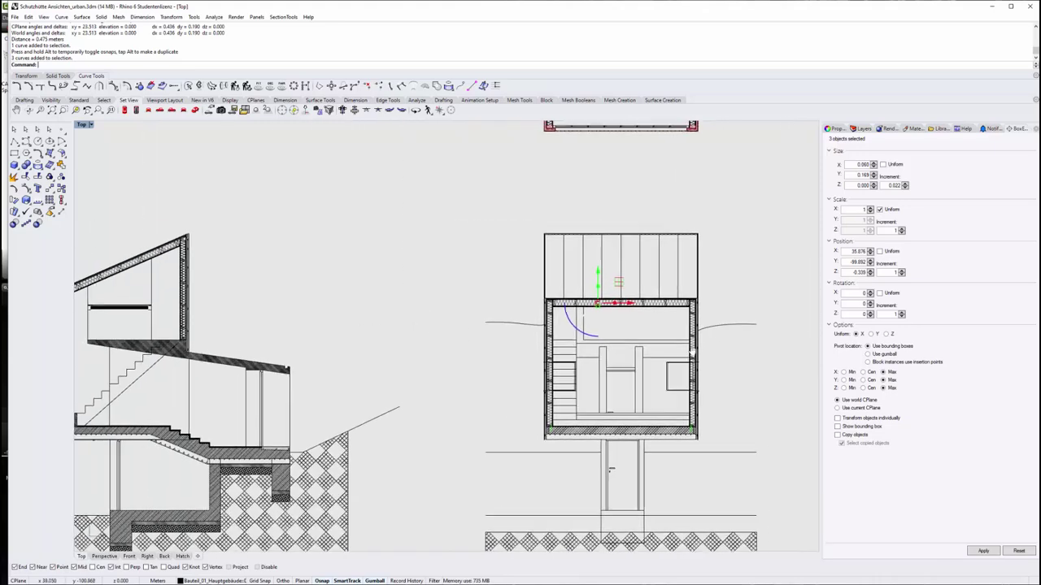
scroll(459, 334, "down", 3)
scroll(520, 326, "up", 3)
scroll(478, 312, "down", 3)
scroll(477, 312, "up", 3)
scroll(658, 259, "up", 3)
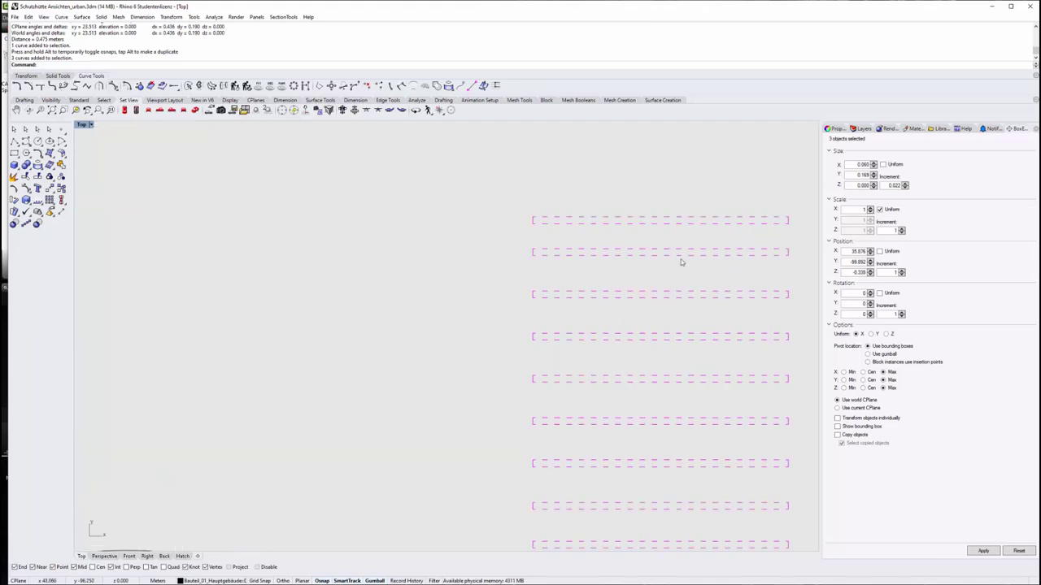
right_click_drag(680, 263, 606, 263)
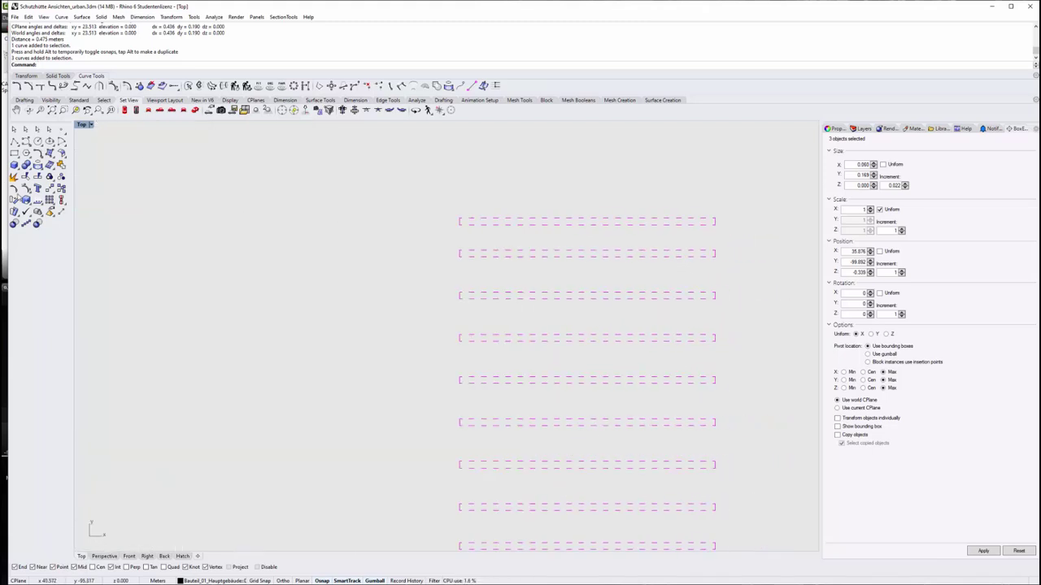
Draw a rectangle from the top beam line down to the next one at the left end
left_click(15, 153)
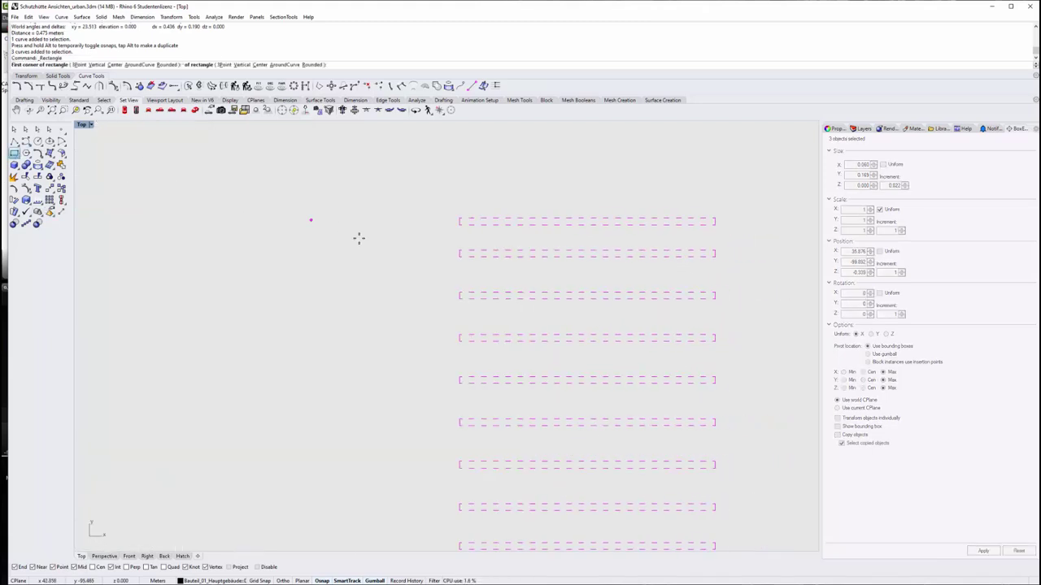
scroll(459, 252, "up", 3)
left_click(456, 198)
scroll(461, 251, "up", 3)
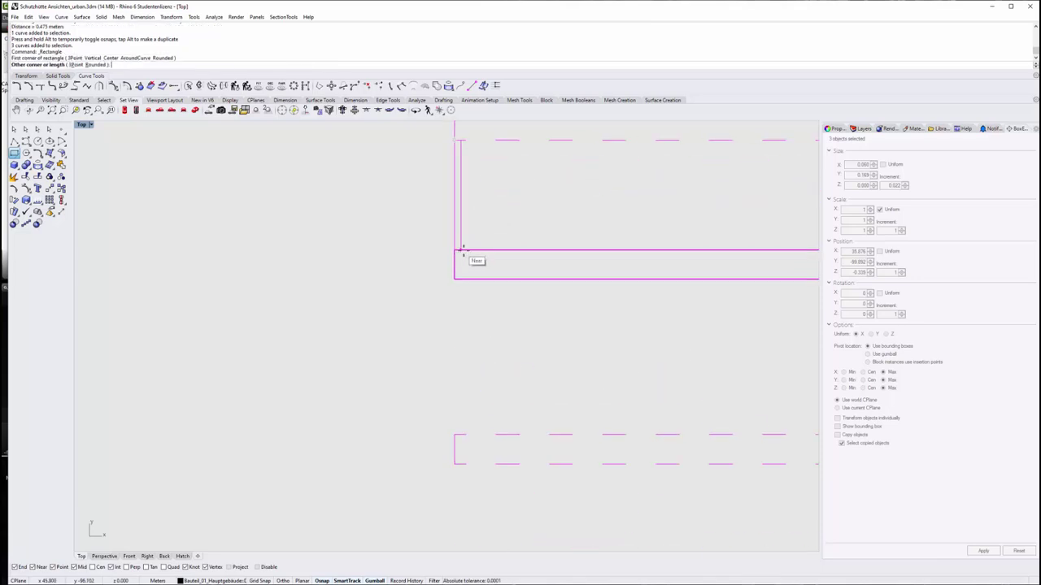
left_click(473, 251)
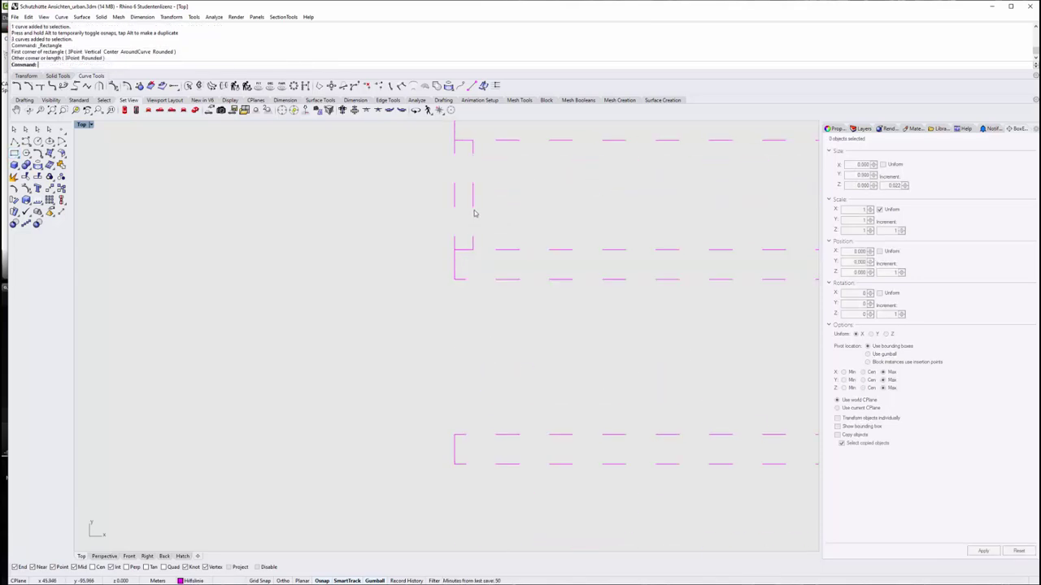
Set the rectangle's width to 0.06 in the Gumball panel with the Y pivot at Min
left_click(473, 210)
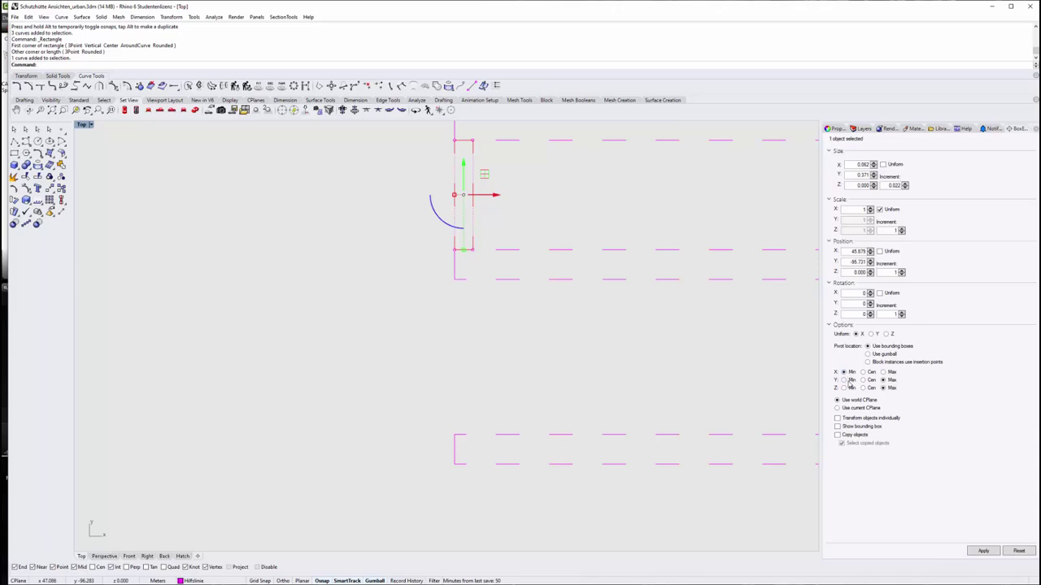
left_click(846, 379)
double_click(865, 164)
type("0.06")
key("Return")
Recentre the beam rows and reselect the small rectangle at the left end
scroll(531, 225, "down", 2)
scroll(373, 221, "down", 2)
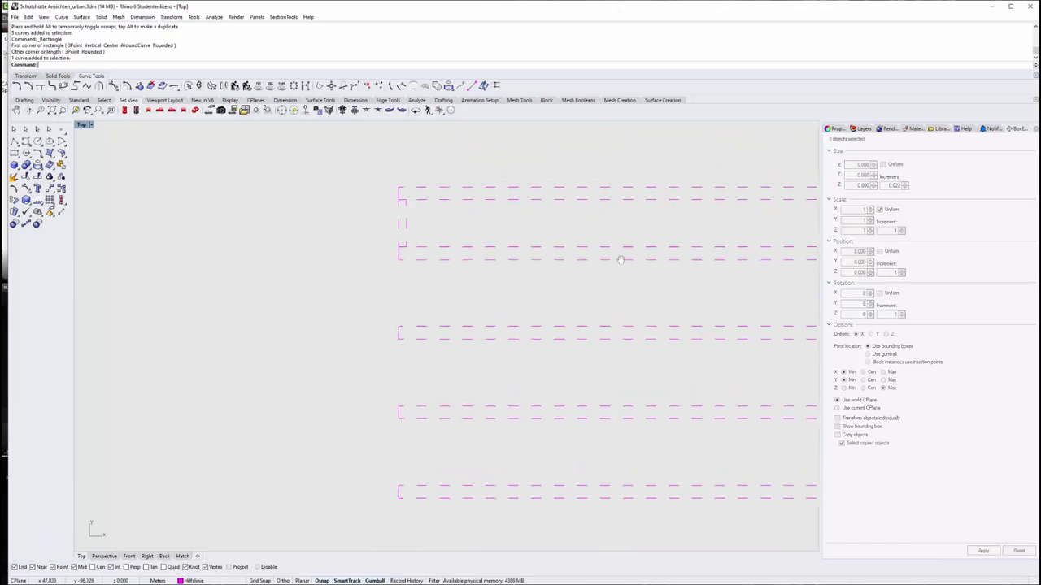
scroll(373, 221, "down", 1)
scroll(372, 221, "down", 1)
scroll(374, 228, "down", 1)
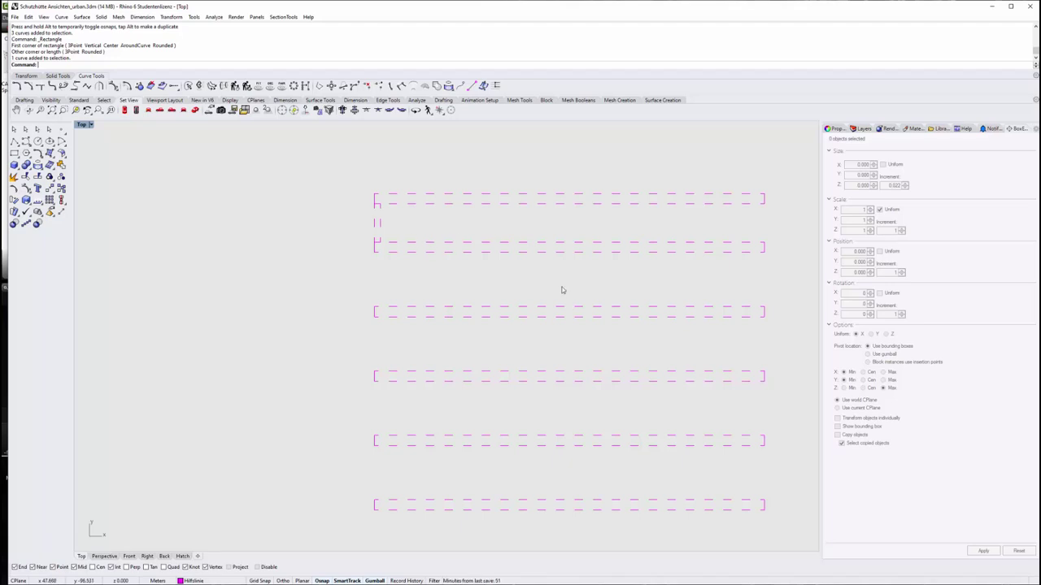
right_click_drag(560, 290, 532, 296)
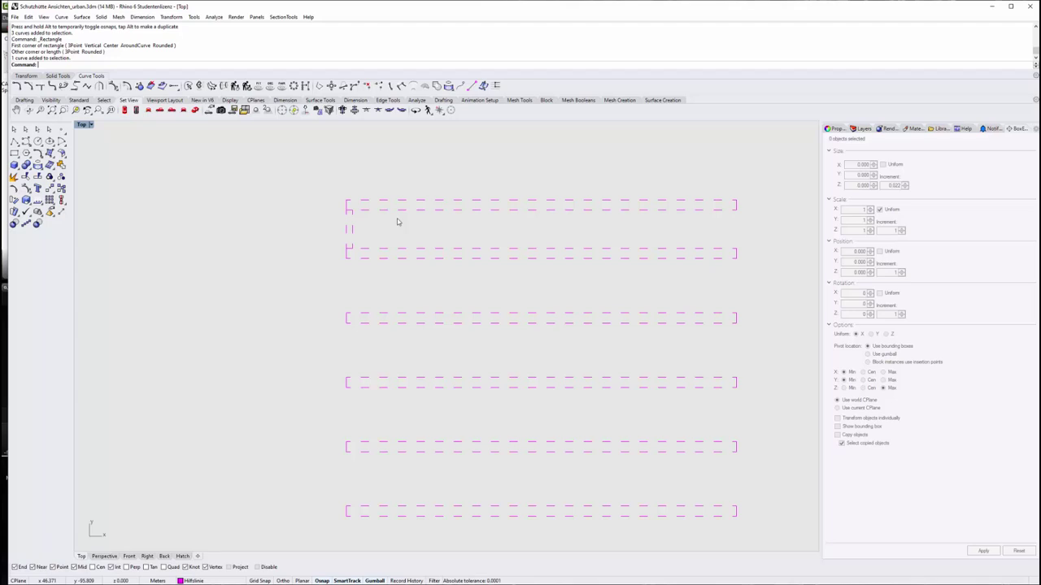
left_click(339, 231)
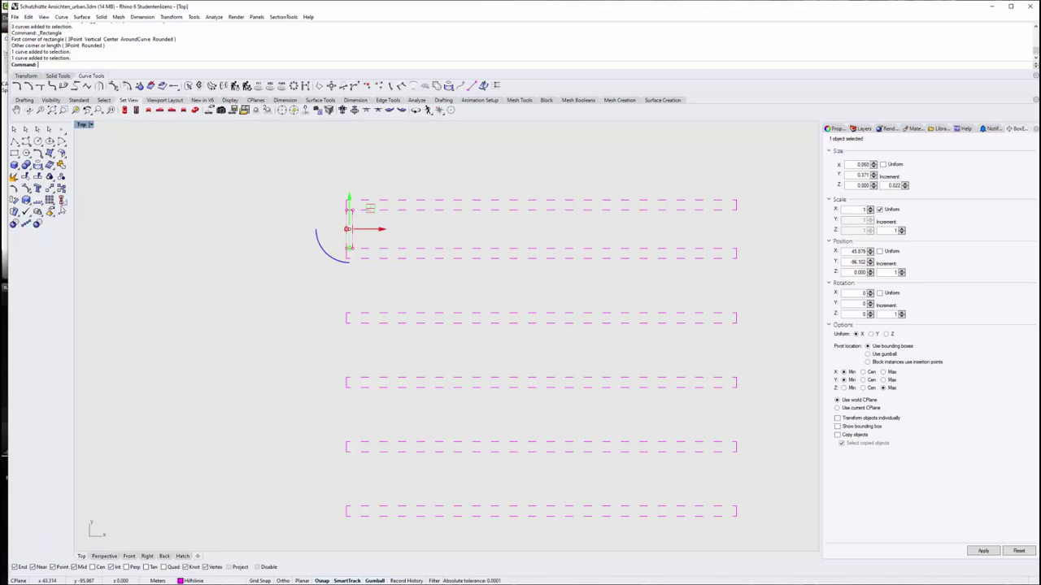
Alt-drag a copy of the small rectangle to the right end of the beam rows
left_click(61, 211)
left_click(14, 130)
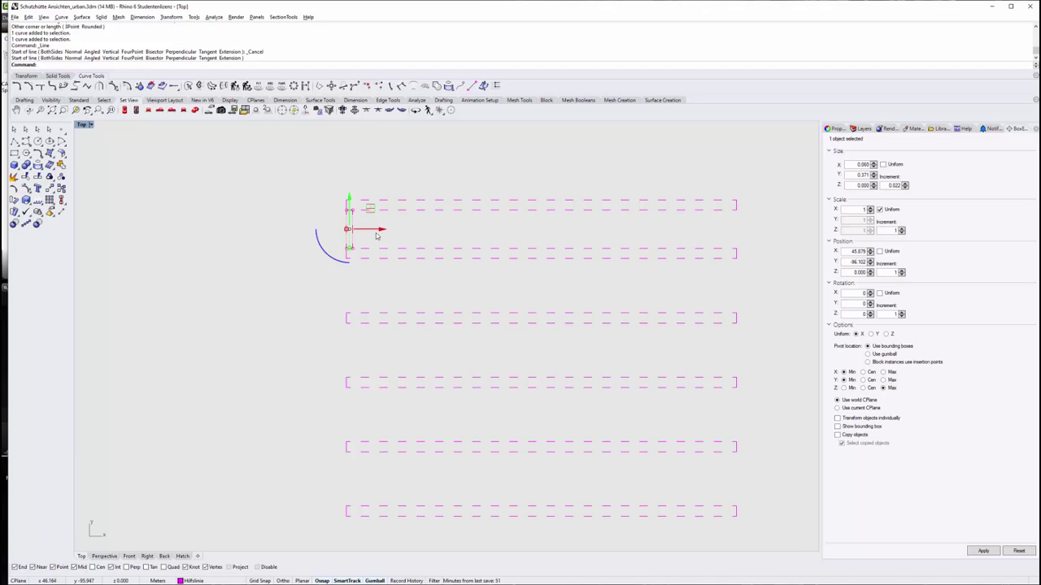
left_click(376, 236)
left_click(368, 232)
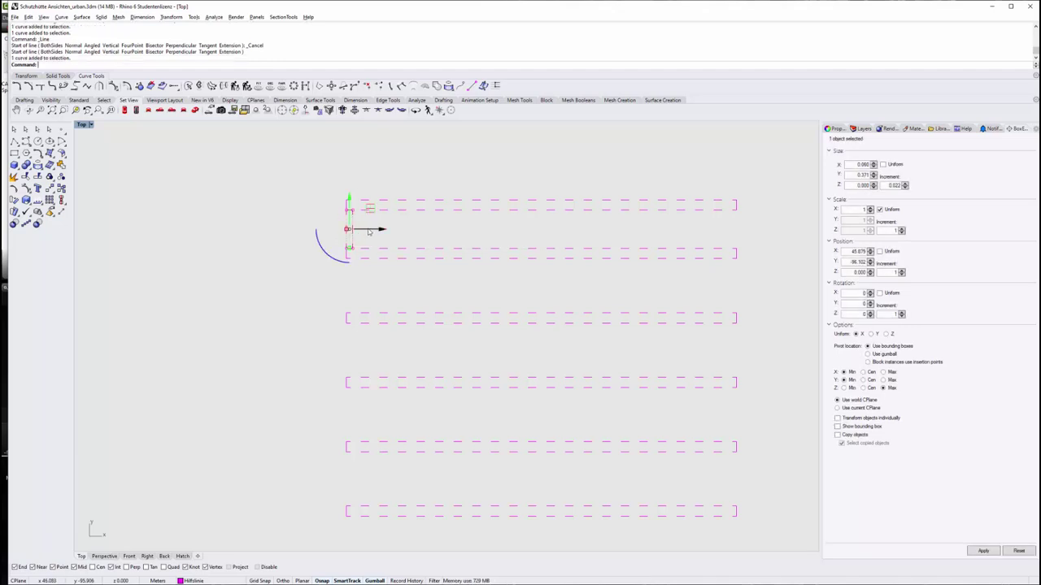
left_click_drag(368, 231, 736, 213)
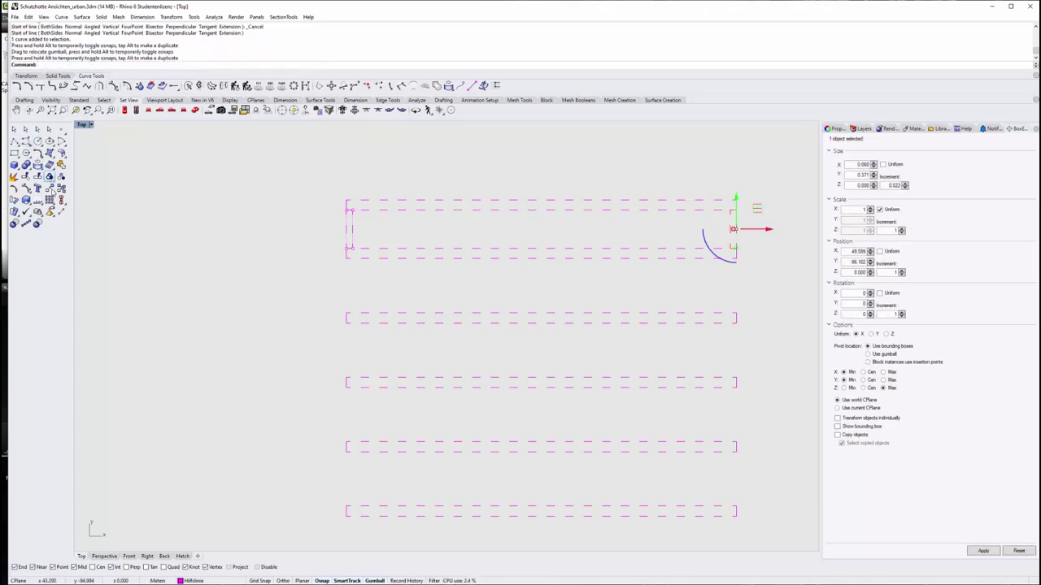
Draw a 3.72-long line between the two rectangles and move it up above the beams
left_click(61, 211)
left_click(348, 249)
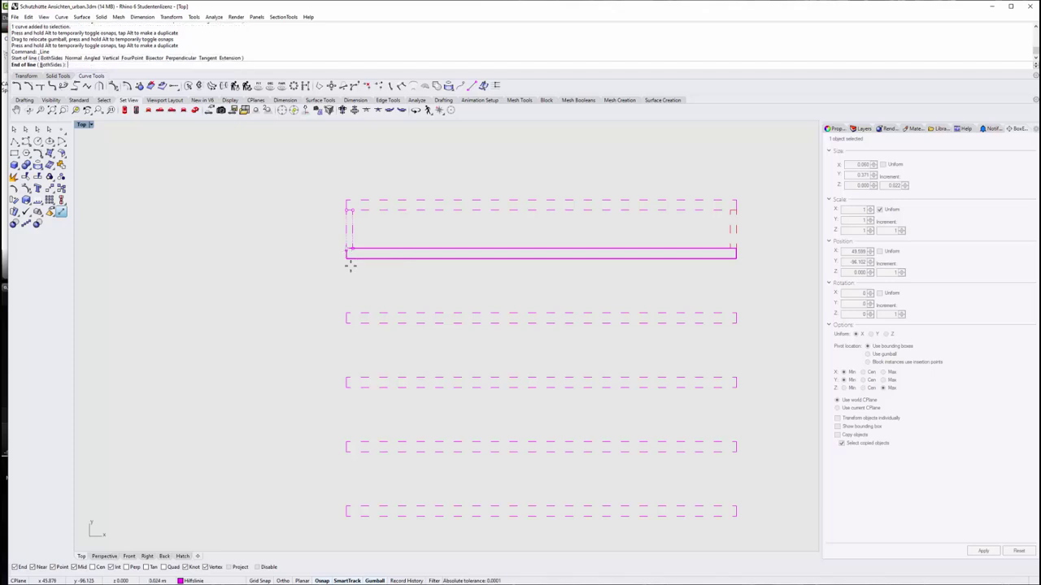
left_click(729, 248)
left_click(594, 250)
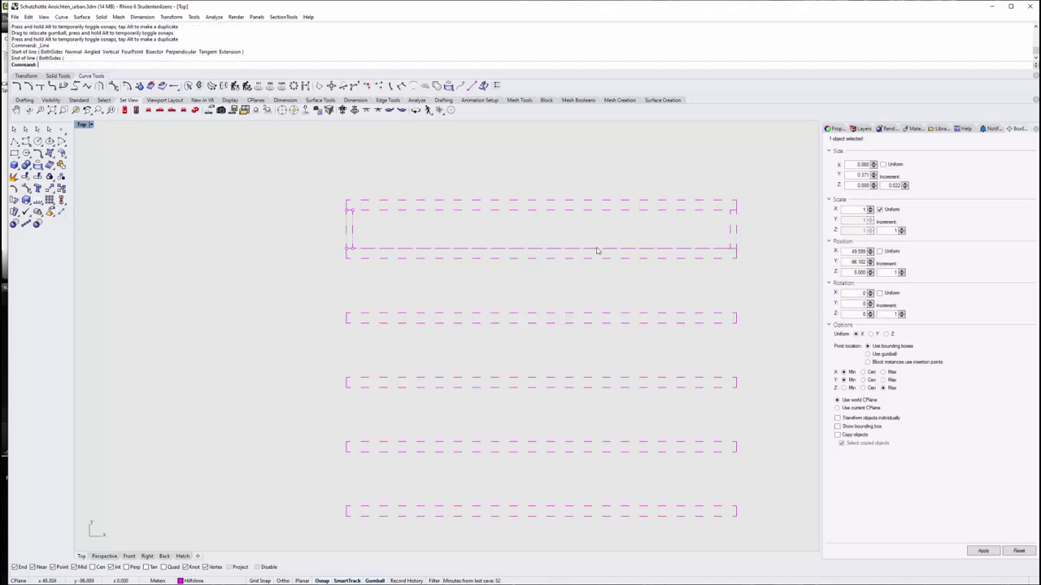
left_click_drag(536, 218, 541, 162)
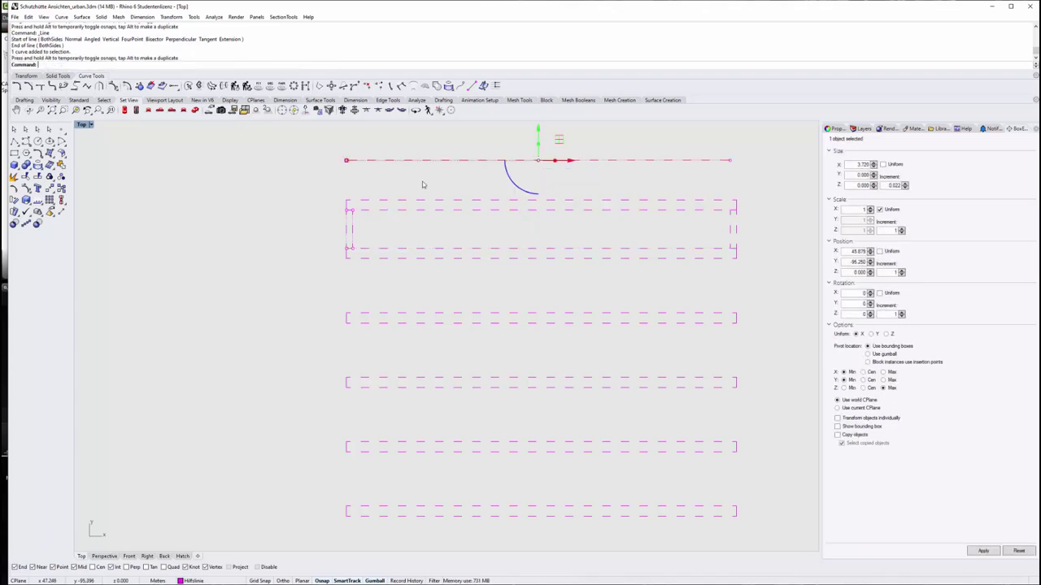
left_click(385, 183)
Move the left small rectangle up onto the new guide line
left_click(350, 231)
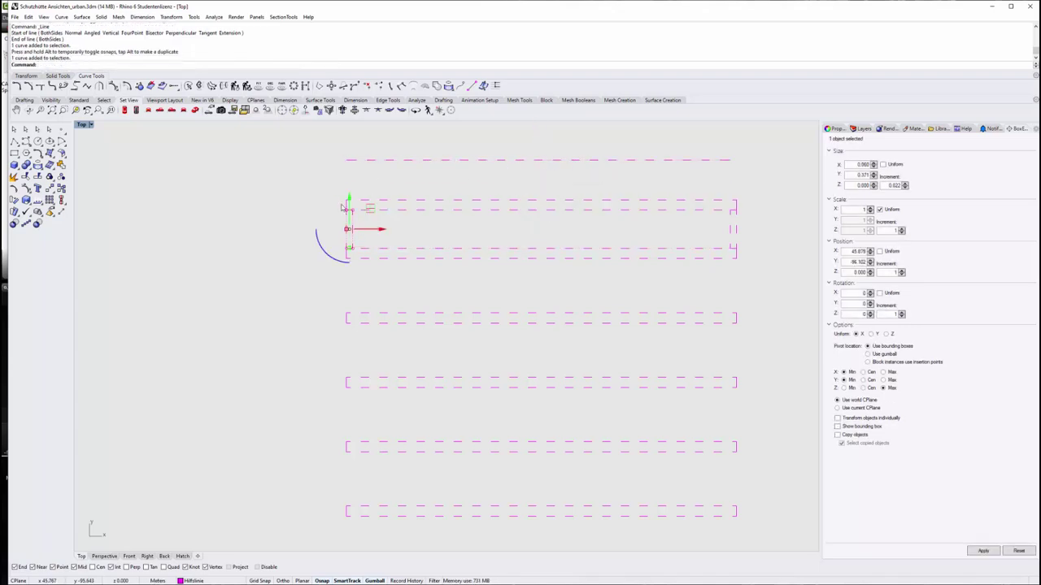
scroll(343, 298, "down", 3)
mouse_move(349, 230)
left_mouse_down()
mouse_move(342, 298)
mouse_move(344, 162)
left_mouse_up()
scroll(346, 163, "up", 3)
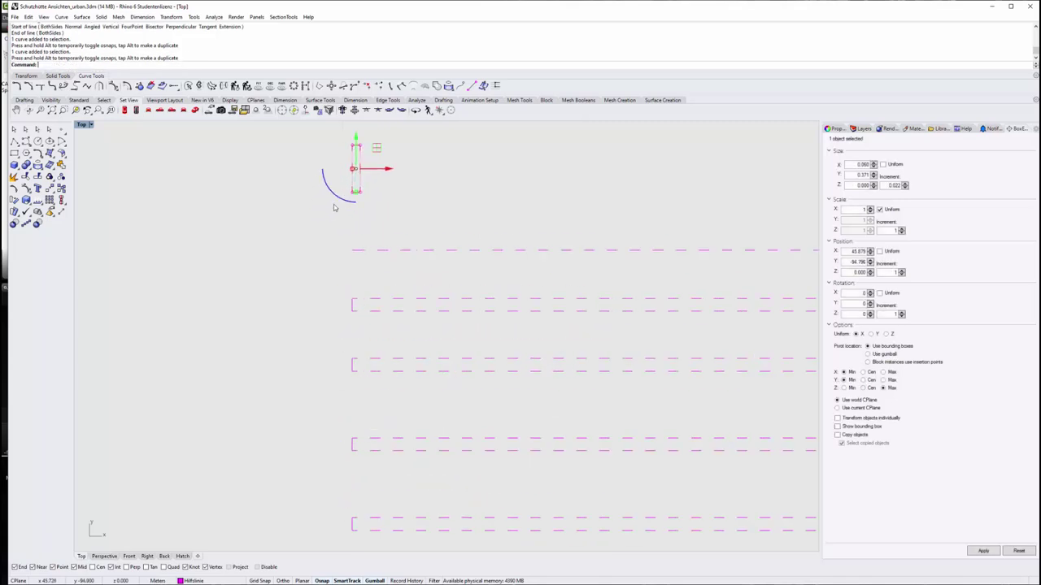
key("Escape")
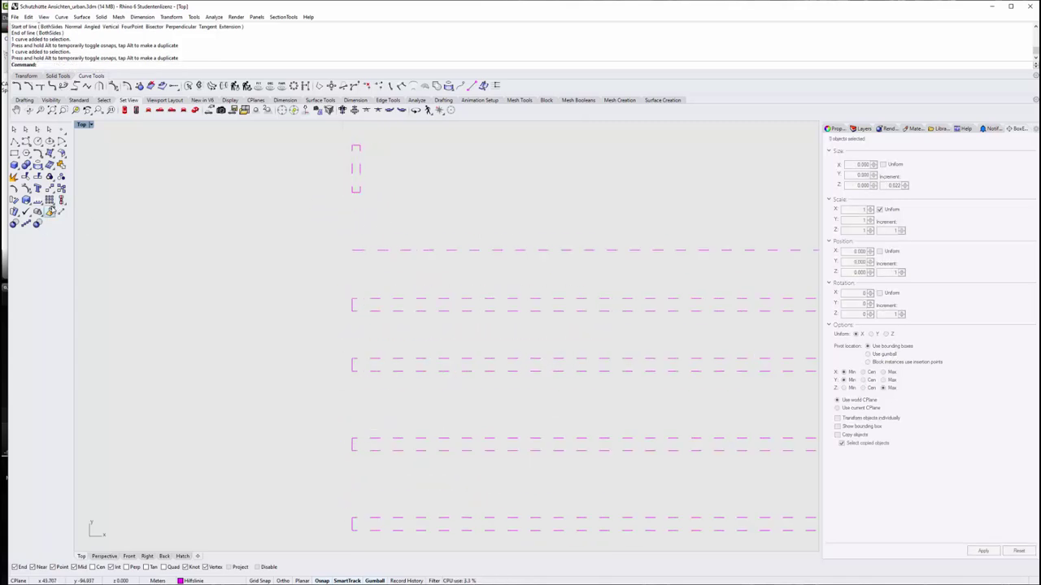
Array the small rectangle into seven copies along the horizontal guide line
left_click(51, 210)
left_click(85, 204)
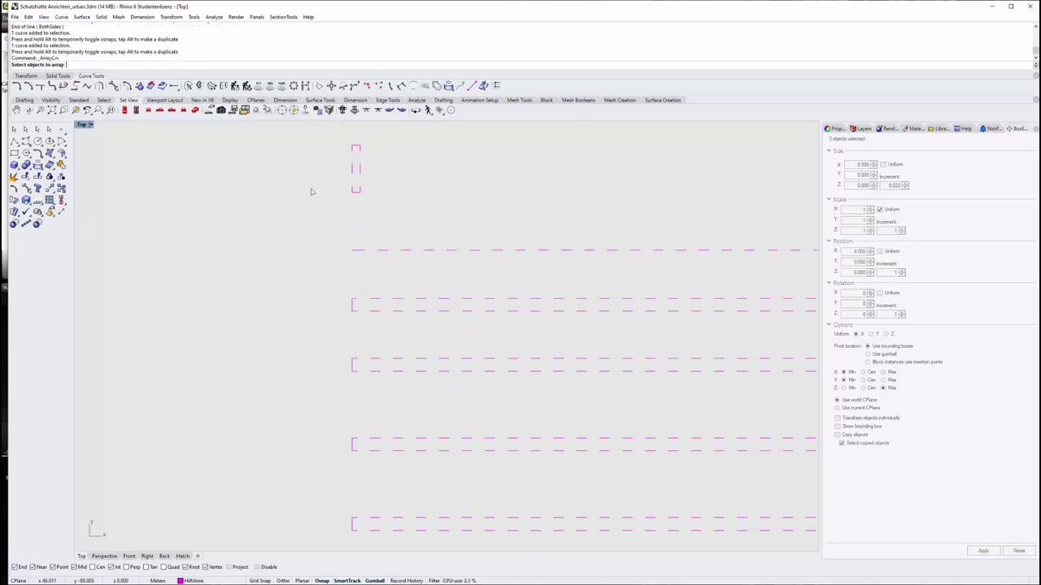
left_click(352, 193)
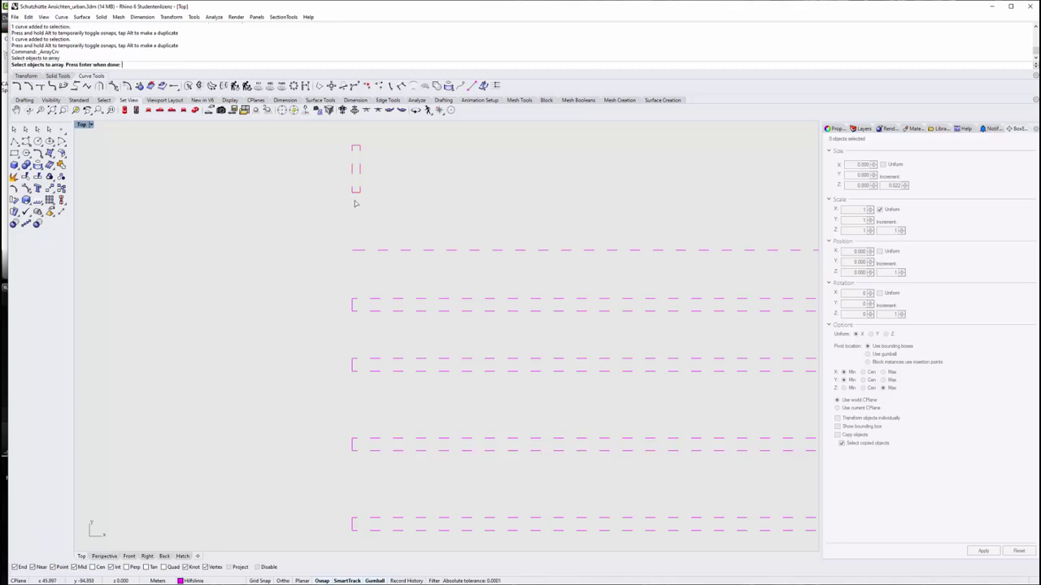
key("Return")
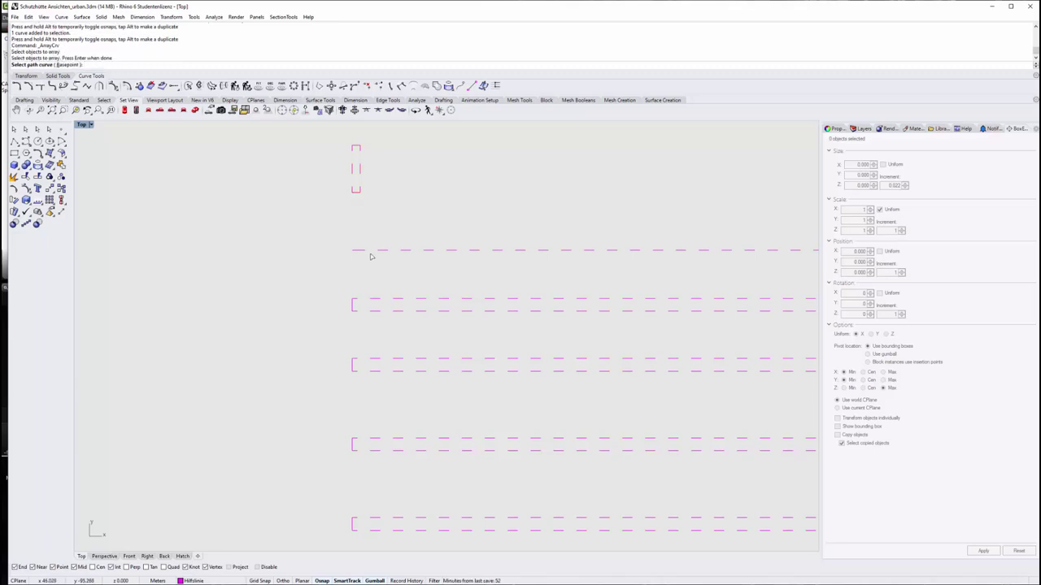
left_click(369, 252)
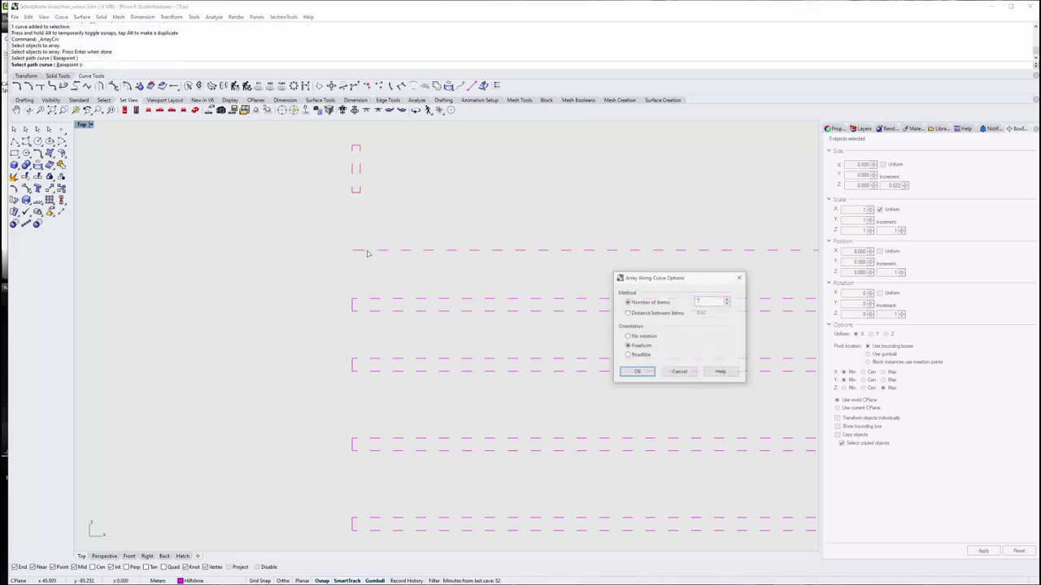
left_click(639, 372)
scroll(730, 241, "down", 2)
scroll(723, 250, "down", 1)
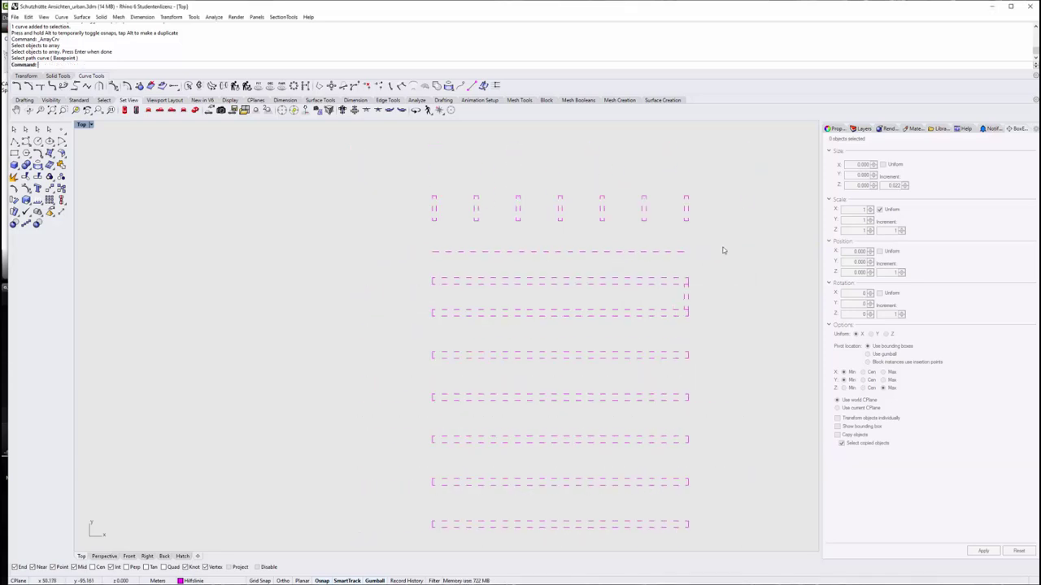
Delete the leftover curve and the horizontal guide line
left_click_drag(716, 231, 430, 186)
left_click_drag(716, 300, 674, 293)
key("Delete")
left_click(659, 255)
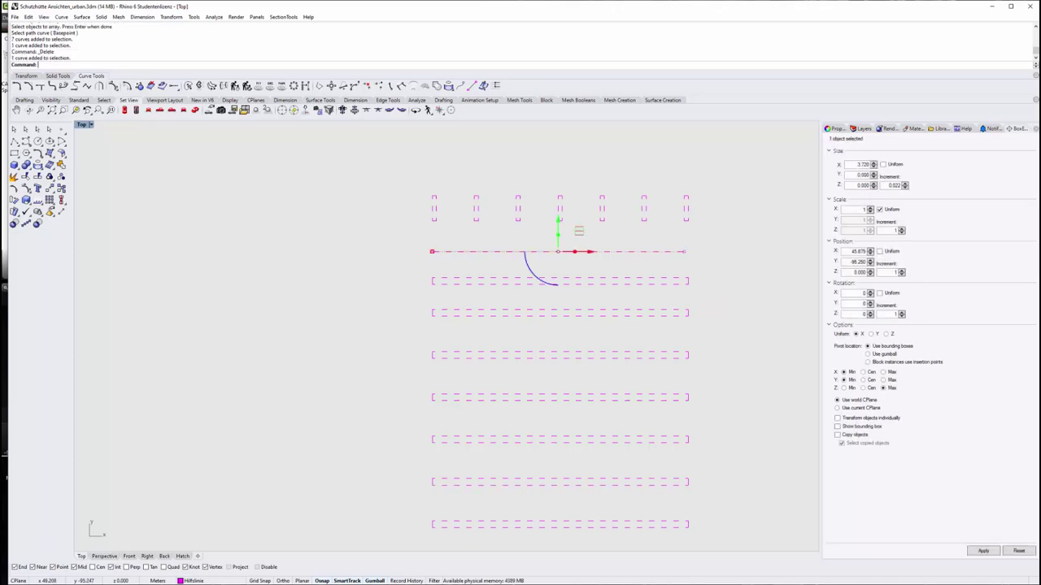
key("Delete")
Copy the row of seven rectangles down between the top two beam rows
left_click_drag(715, 229, 414, 187)
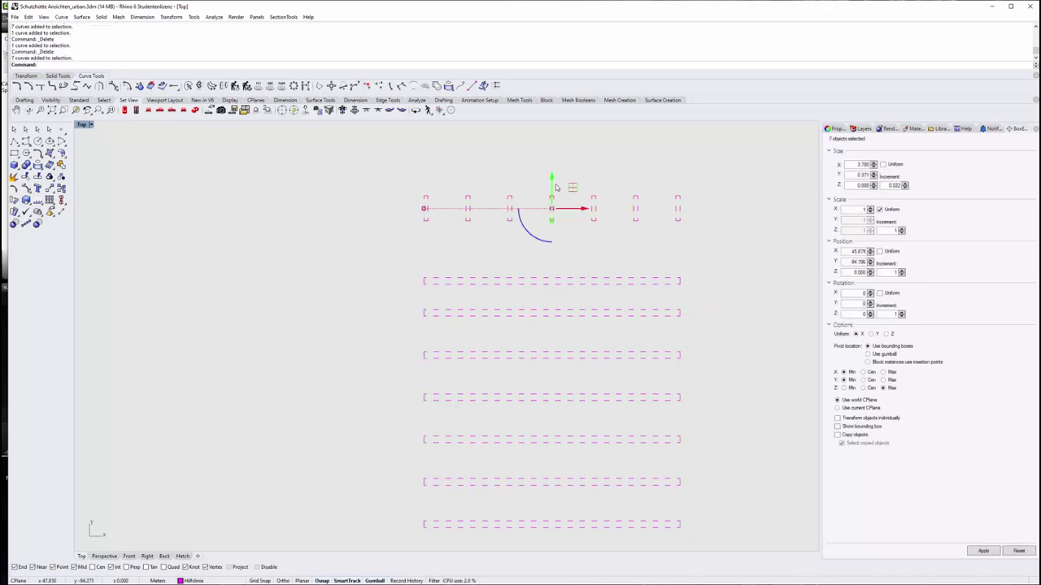
left_click_drag(551, 209, 553, 242)
scroll(543, 298, "up", 3)
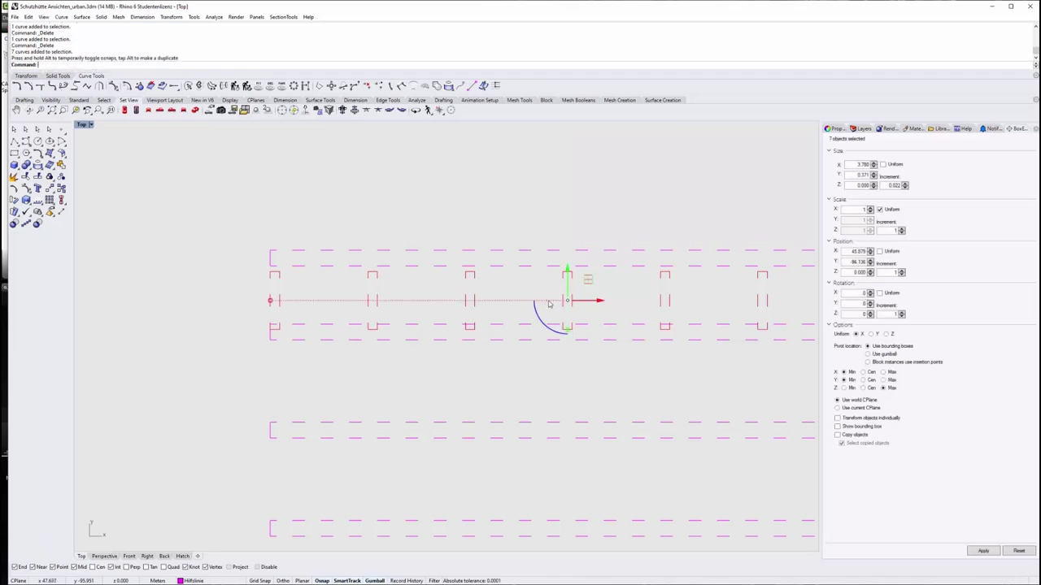
scroll(558, 298, "up", 2)
scroll(586, 303, "up", 1)
left_click_drag(585, 304, 587, 215, "ctrl")
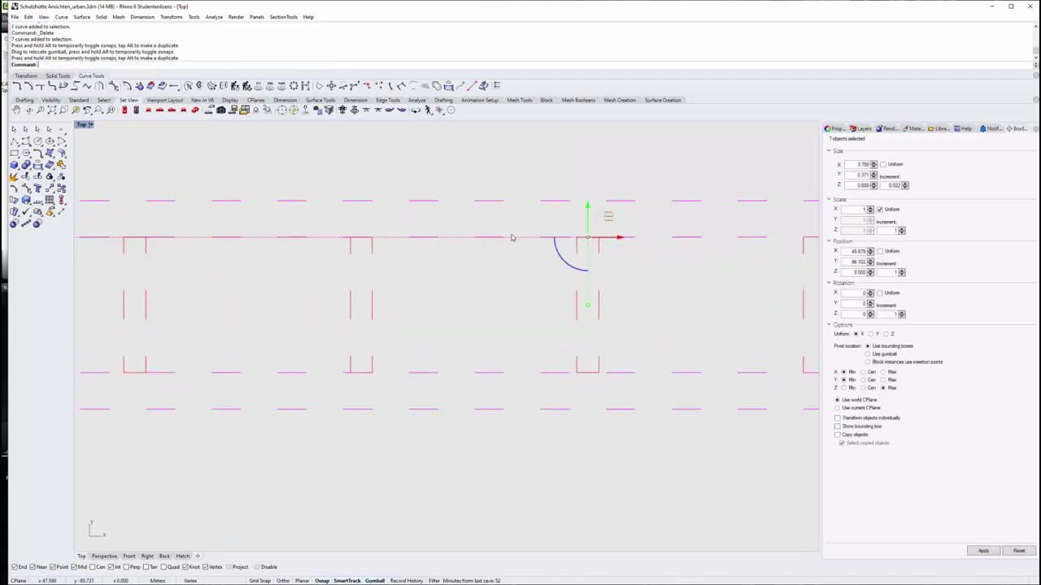
scroll(499, 272, "down", 2)
scroll(478, 261, "down", 2)
scroll(478, 261, "down", 2)
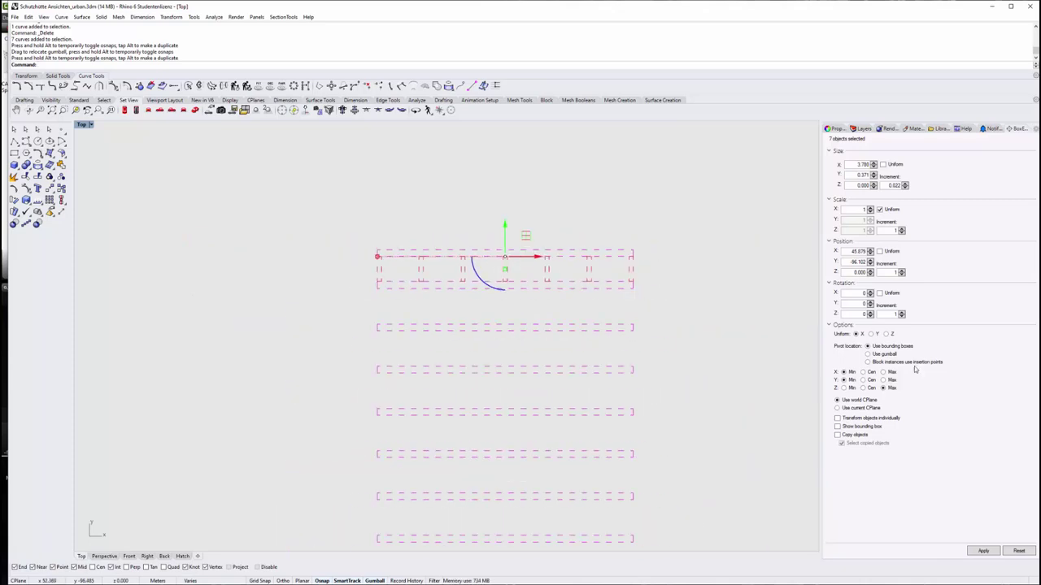
Move the seven rectangles to layer nebenträger
left_click(204, 581)
left_click(207, 554)
left_click_drag(572, 550, 561, 222)
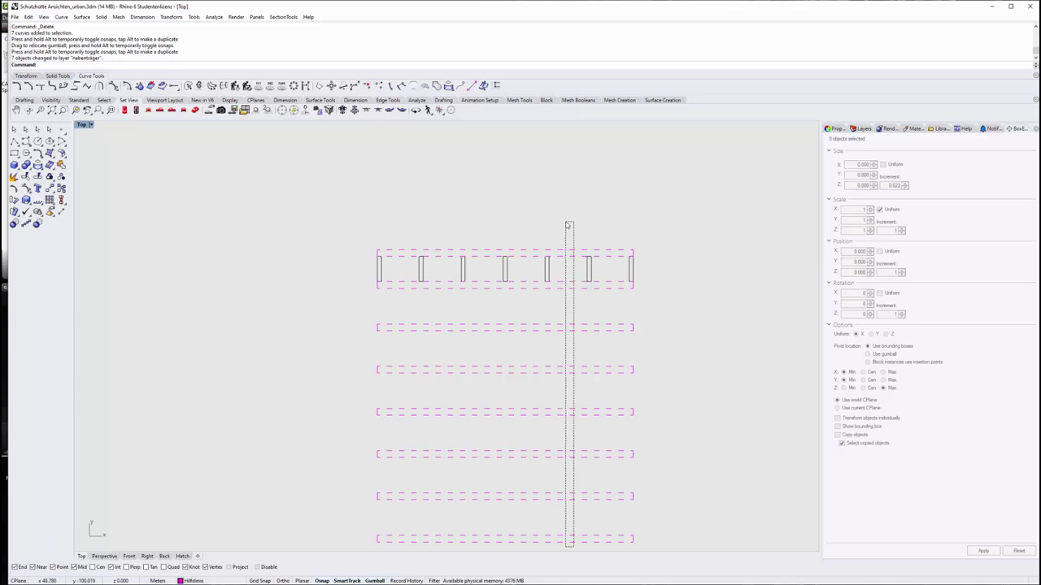
Assign the selected dashed beams to Hauptträger and make nebenträger the current layer
left_click(193, 580)
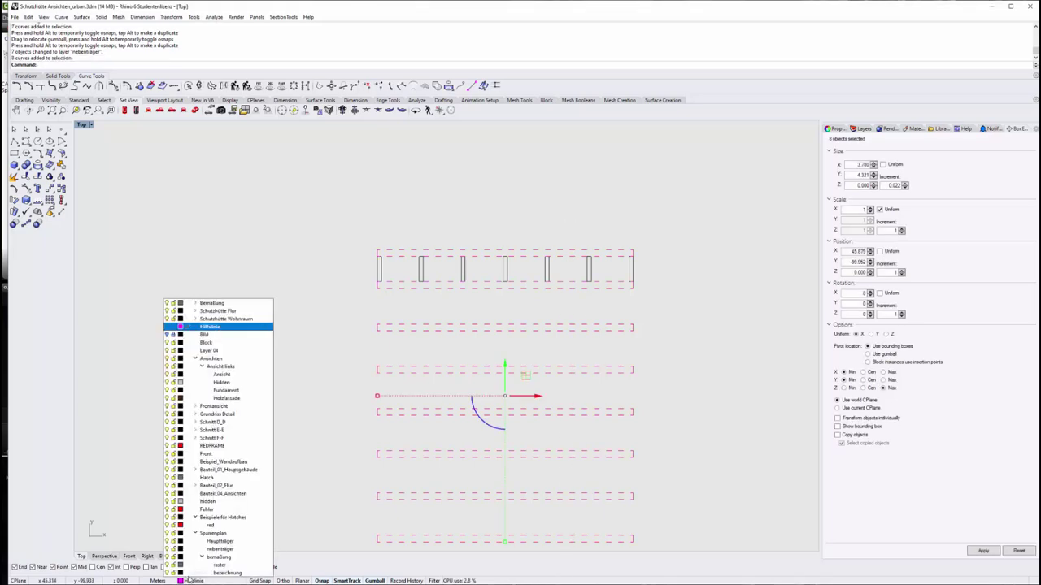
left_click(208, 543)
left_click(860, 129)
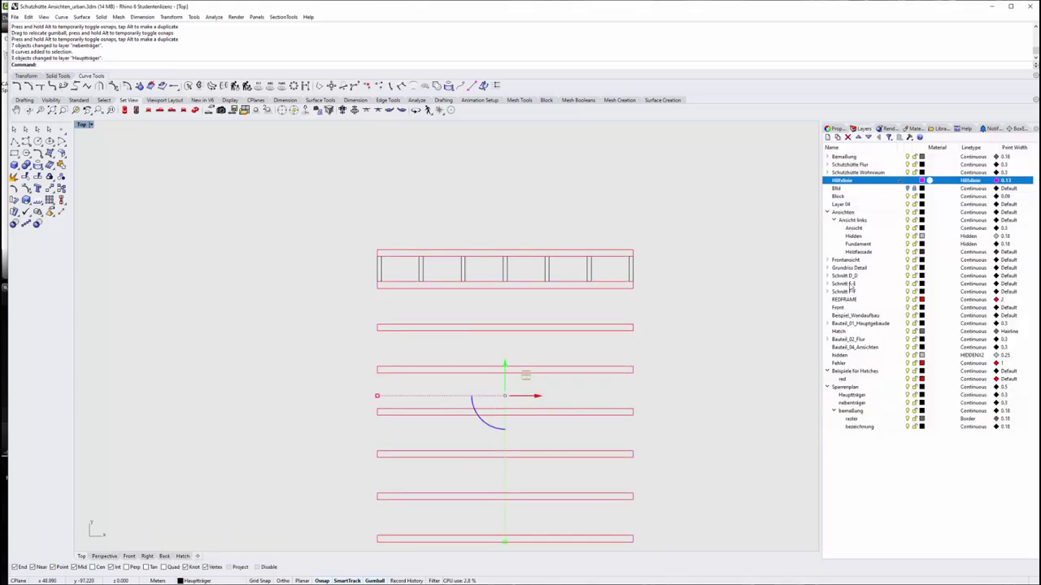
left_click(900, 403)
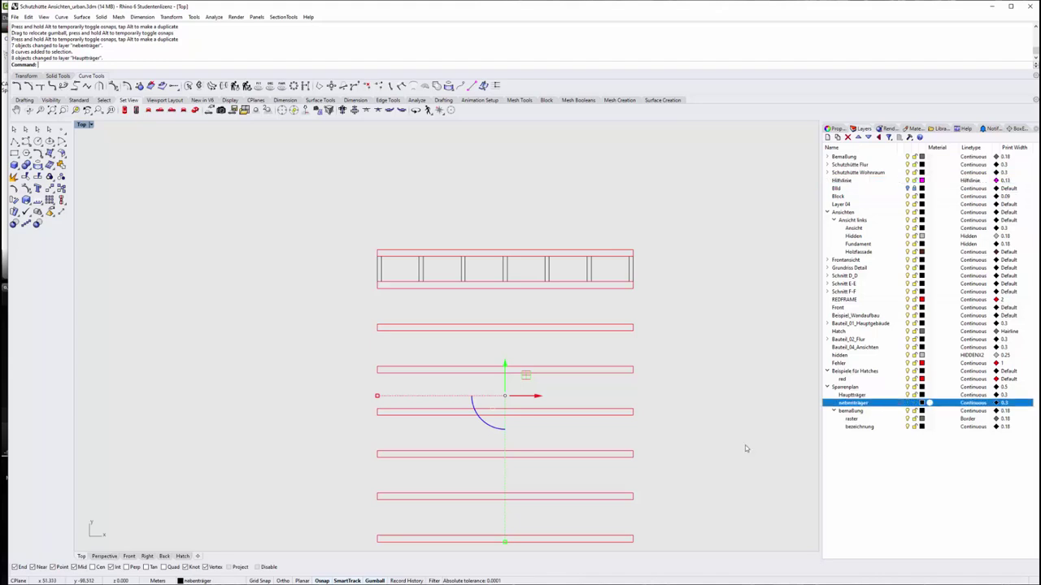
left_click(462, 303)
scroll(370, 281, "up", 3)
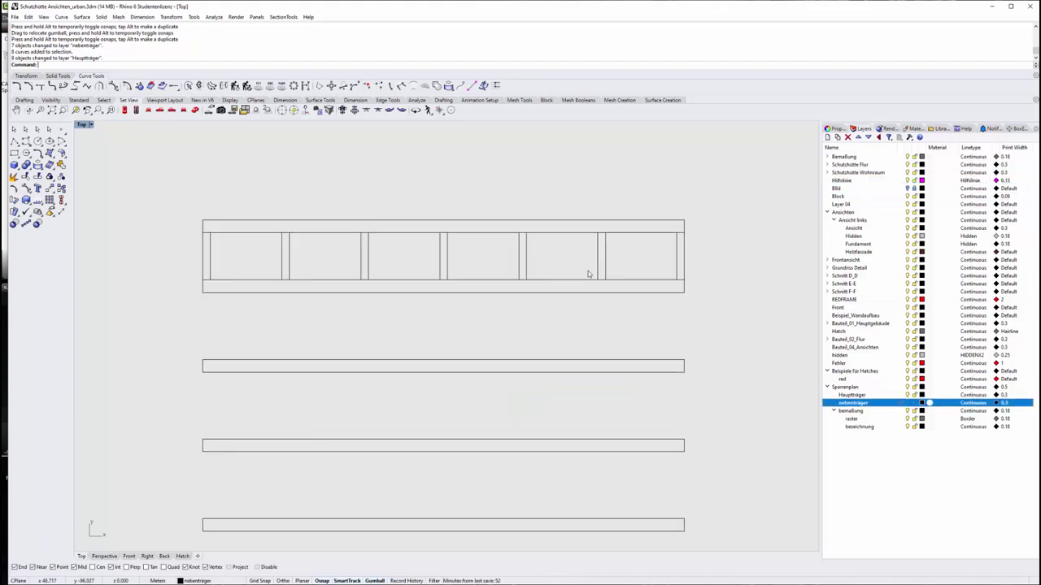
Copy the seven rafters below the top box, aligning their tops with the beam edge
left_click_drag(720, 258, 184, 249)
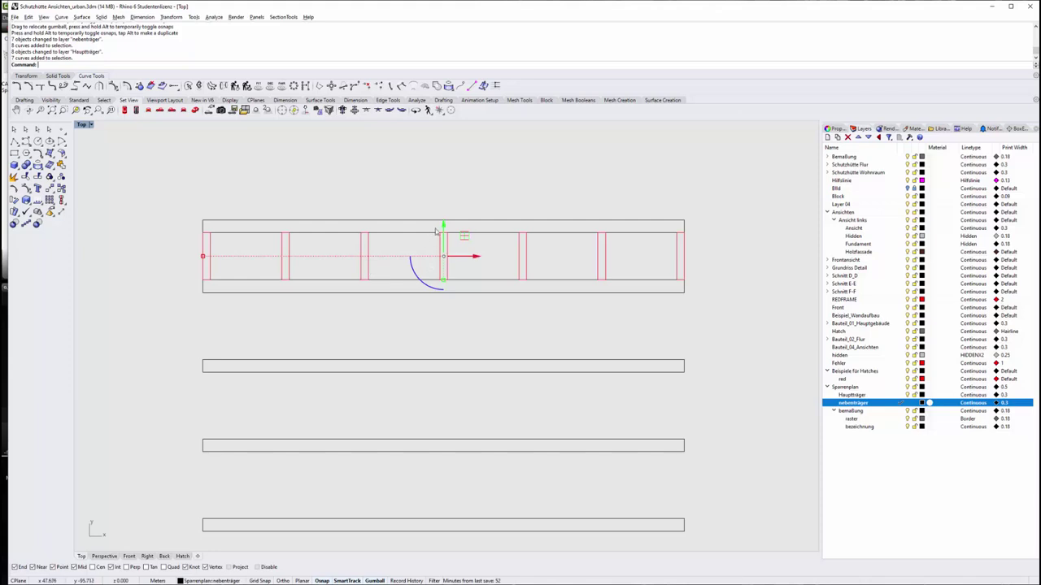
left_click_drag(445, 238, 447, 342)
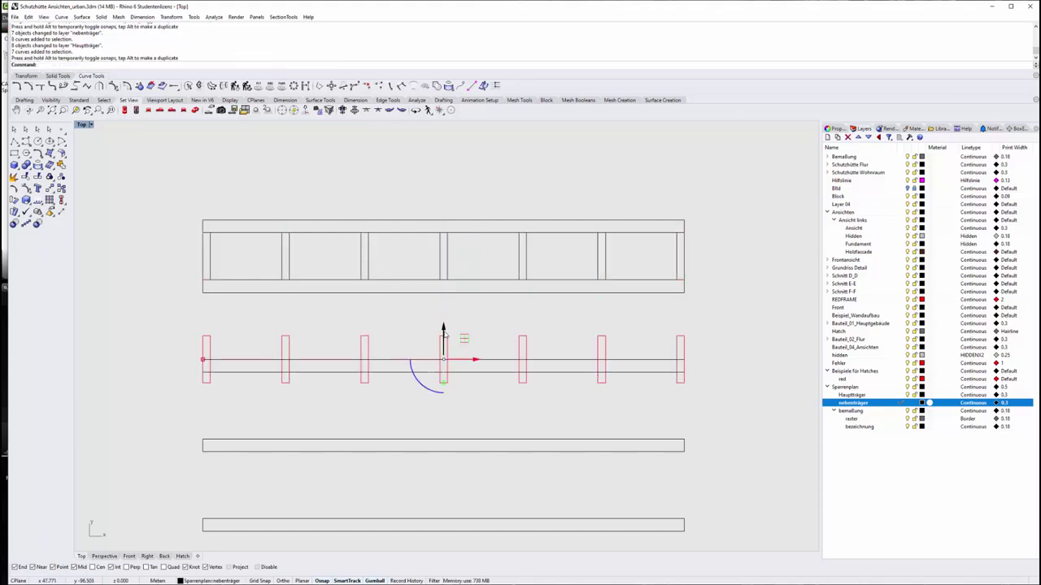
left_click_drag(446, 333, 443, 291)
scroll(462, 271, "down", 3)
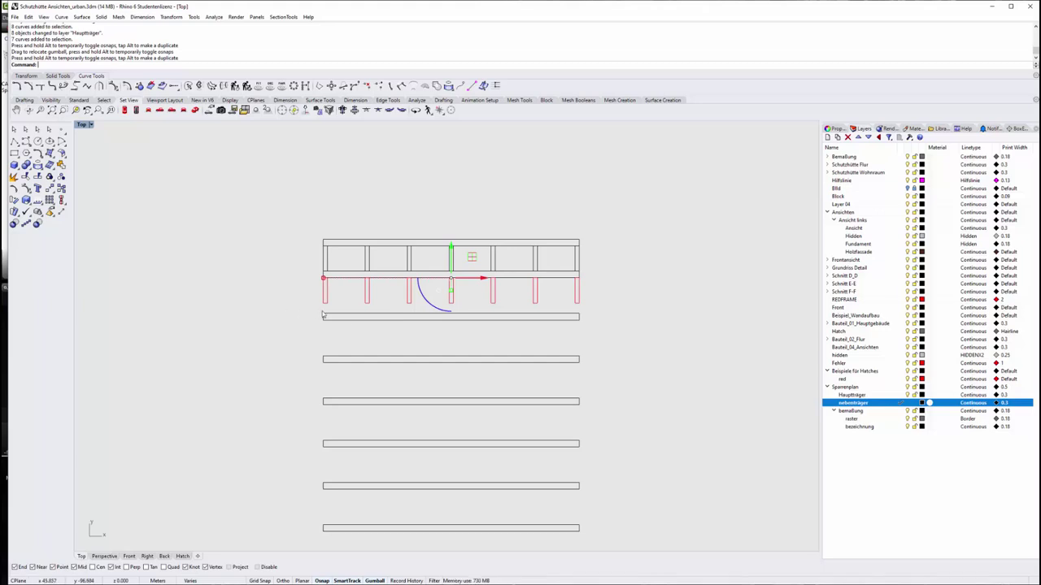
Using edit points, stretch the copied rafters' lower ends down to the next beam
left_click(26, 188)
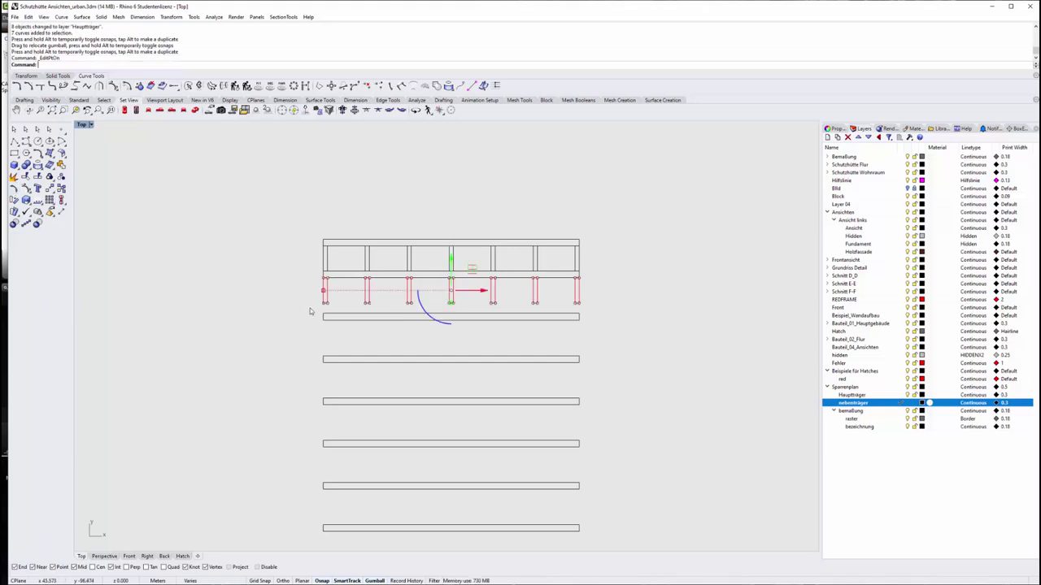
left_click_drag(313, 310, 601, 290)
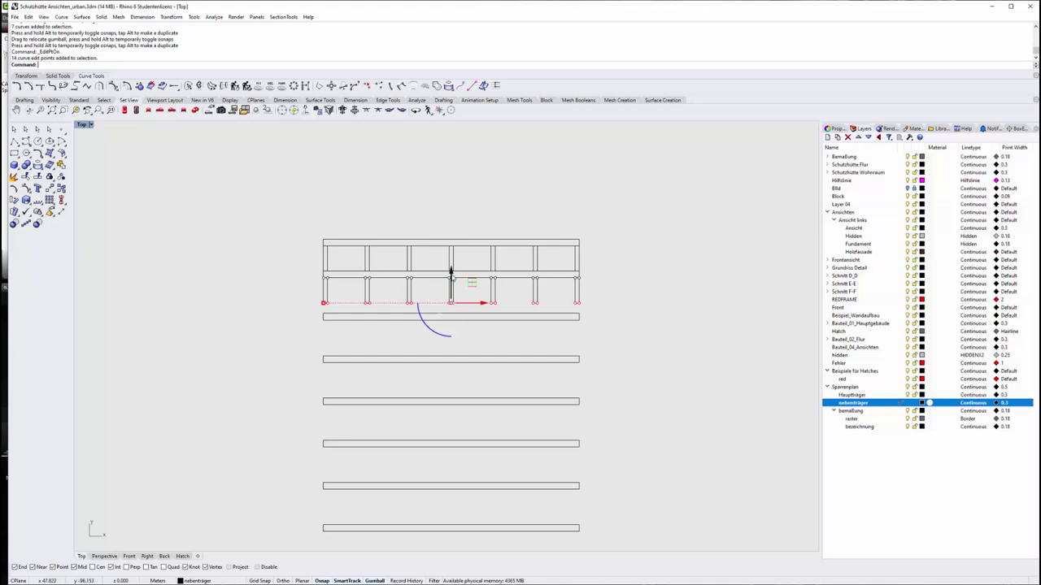
left_click_drag(451, 271, 451, 276)
left_click(614, 363)
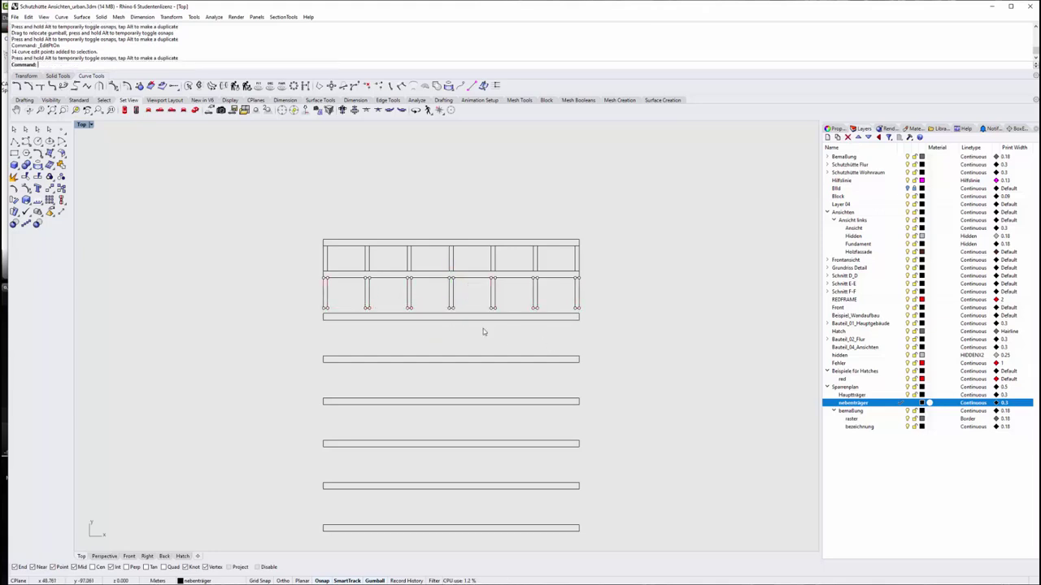
scroll(483, 332, "up", 5)
left_click_drag(138, 300, 753, 255)
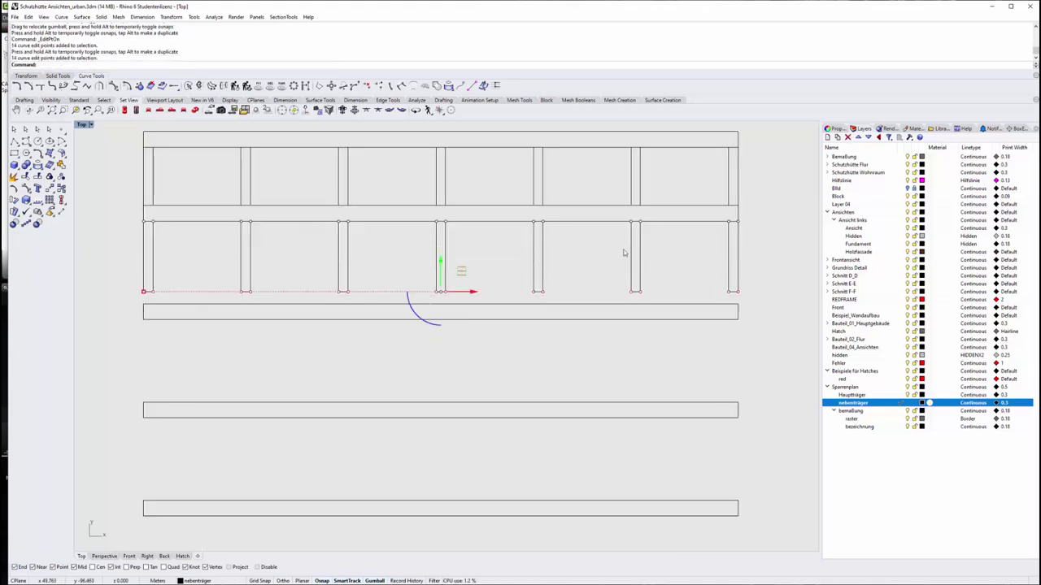
left_click_drag(439, 264, 439, 278)
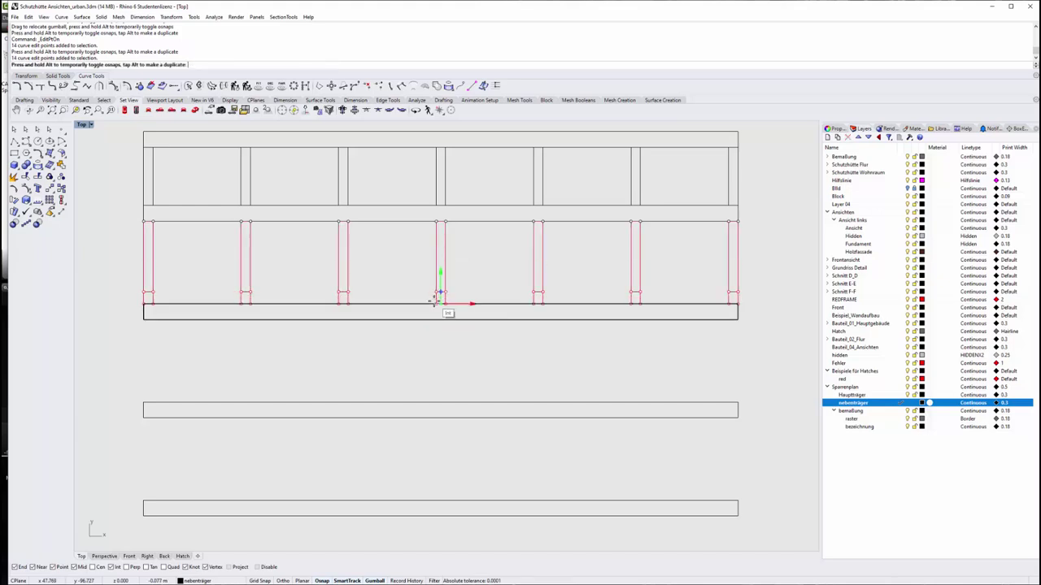
left_click(454, 363)
scroll(370, 307, "down", 4)
left_click_drag(657, 286, 184, 265)
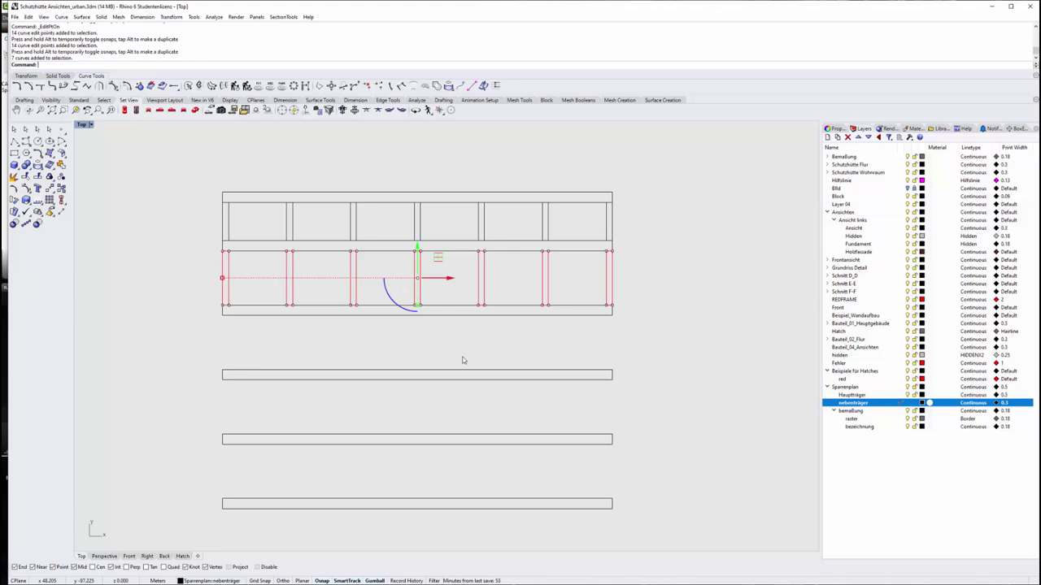
Mirror the rafter row across the beam edge into the next bay
type("mirror")
key("Return")
left_click(611, 310)
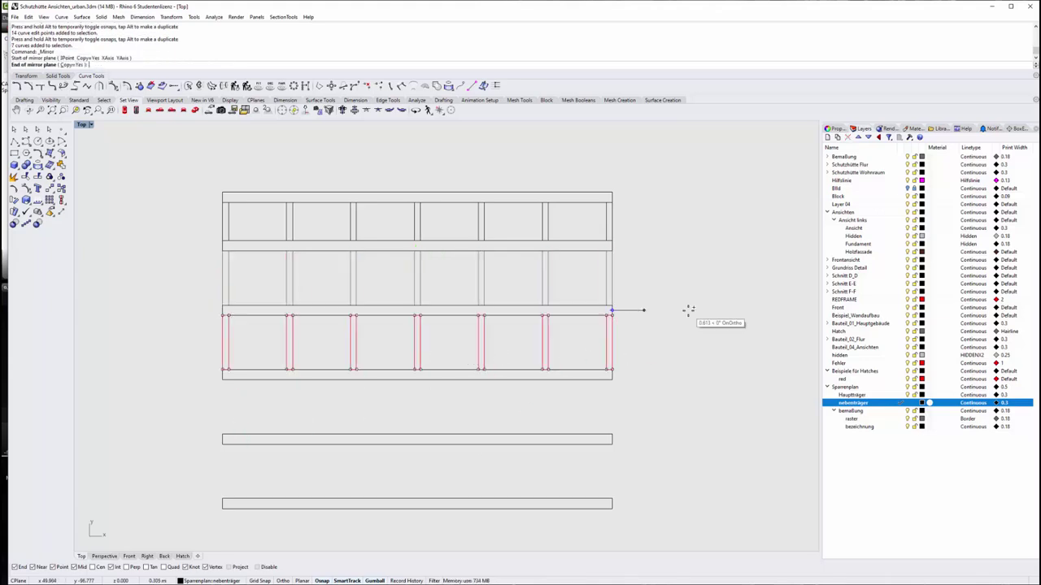
left_click(688, 309)
scroll(561, 423, "down", 1)
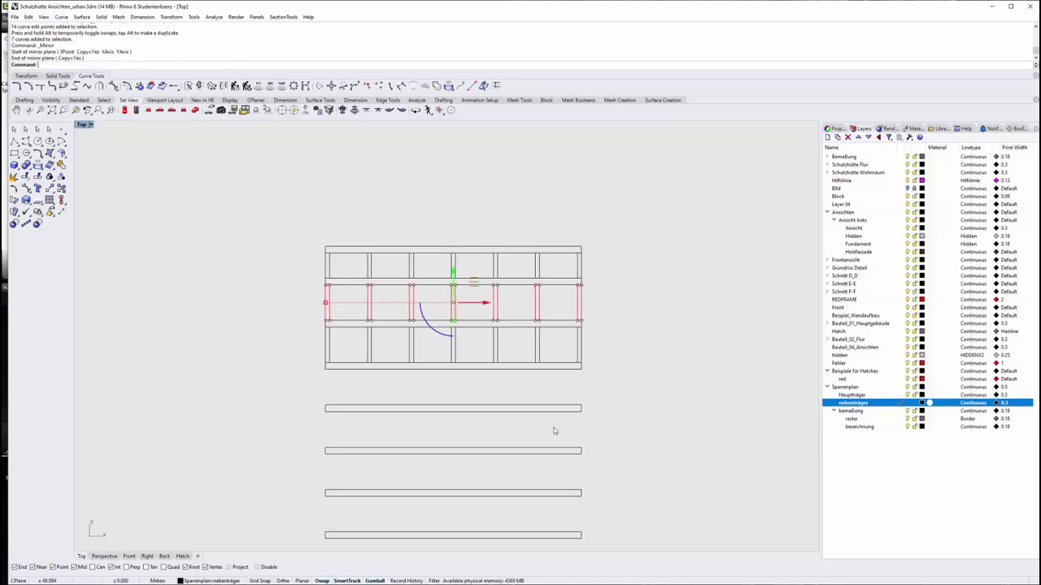
right_click_drag(554, 431, 535, 322)
Mirror the newly created rafter row into the following bay
left_click_drag(572, 241, 238, 228)
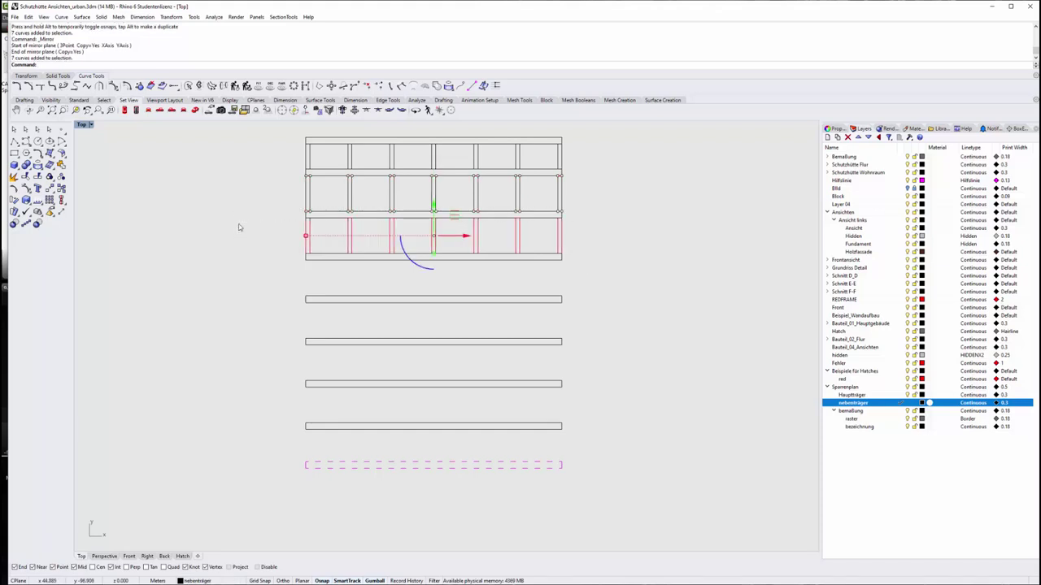
right_click(288, 239)
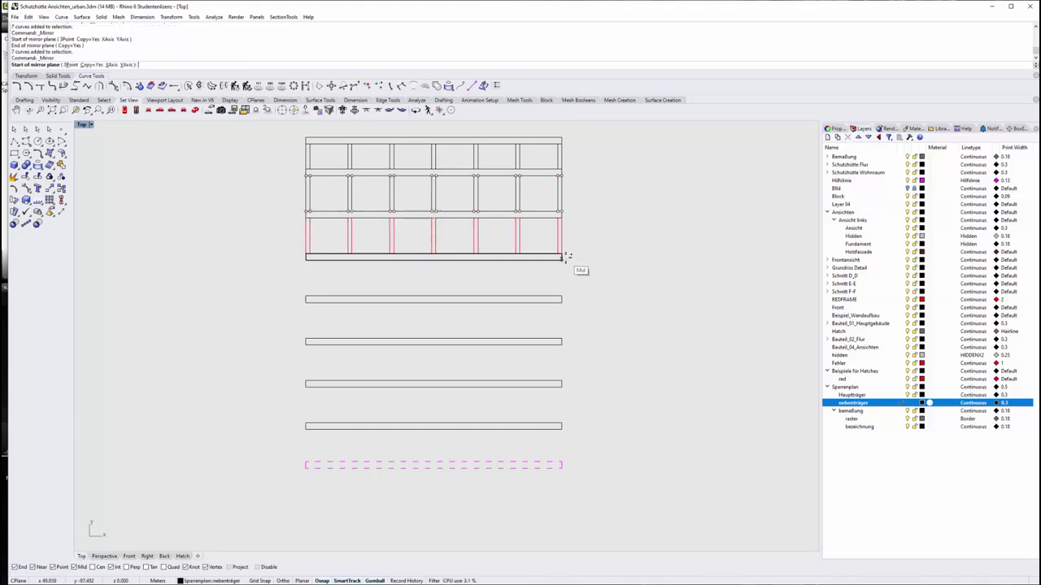
left_click(561, 257)
left_click(618, 257)
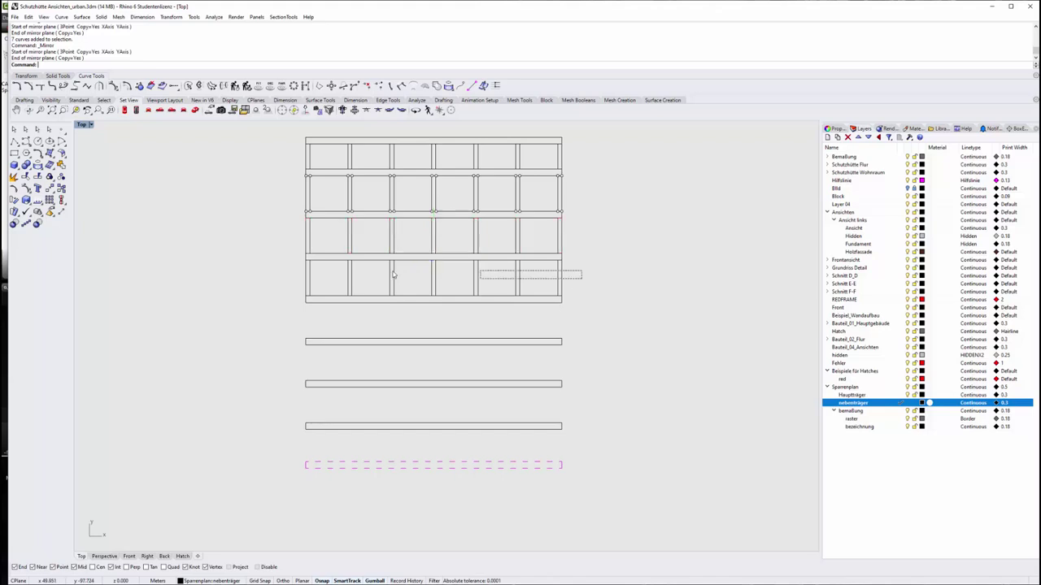
Mirror both rafter rows together into the lower bays
left_click_drag(570, 246, 306, 239)
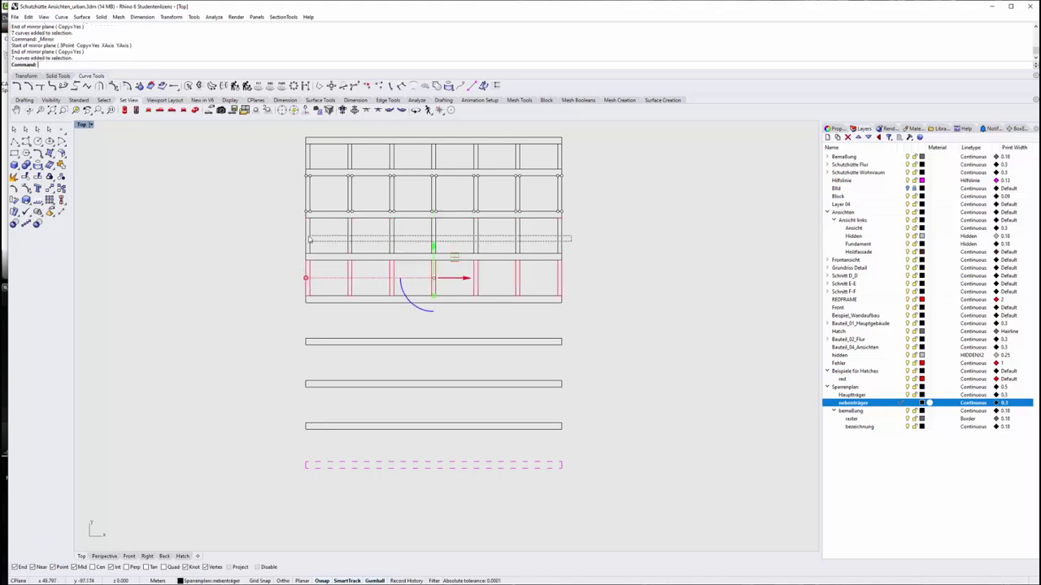
left_click_drag(571, 205, 277, 192)
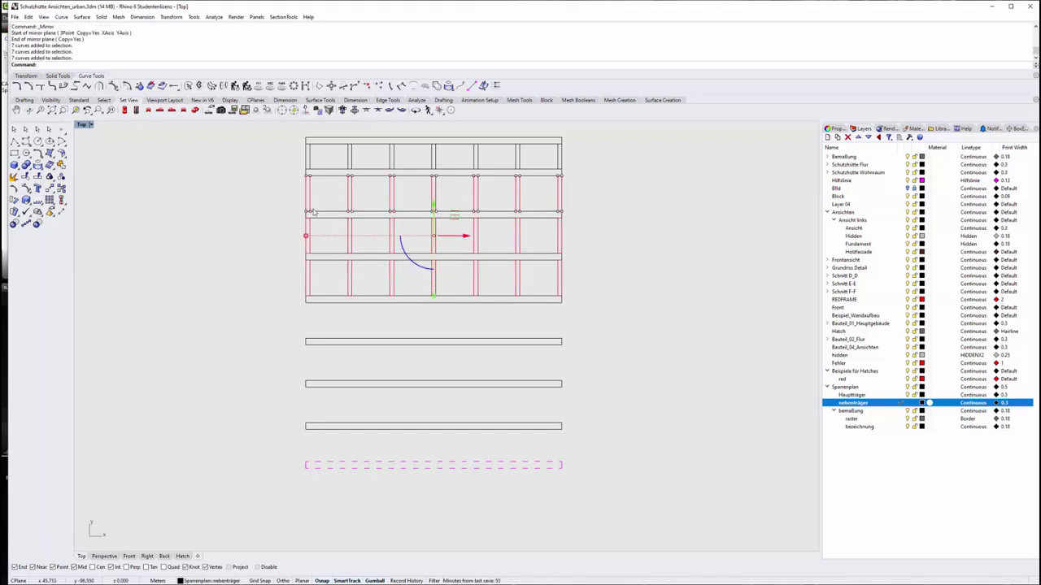
right_click(496, 308)
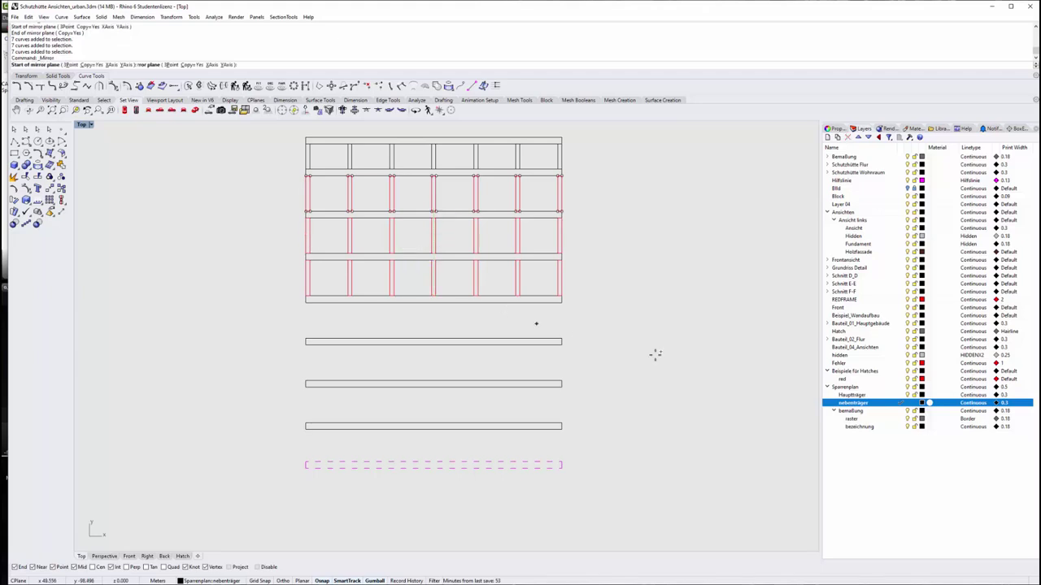
left_click(573, 300)
left_click(618, 299)
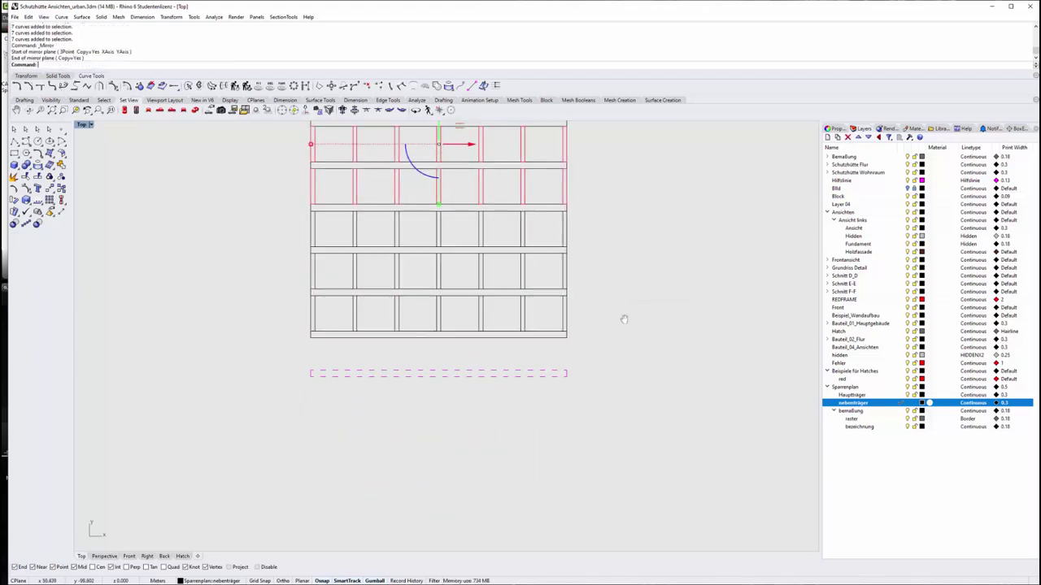
scroll(562, 351, "up", 2)
key("Escape")
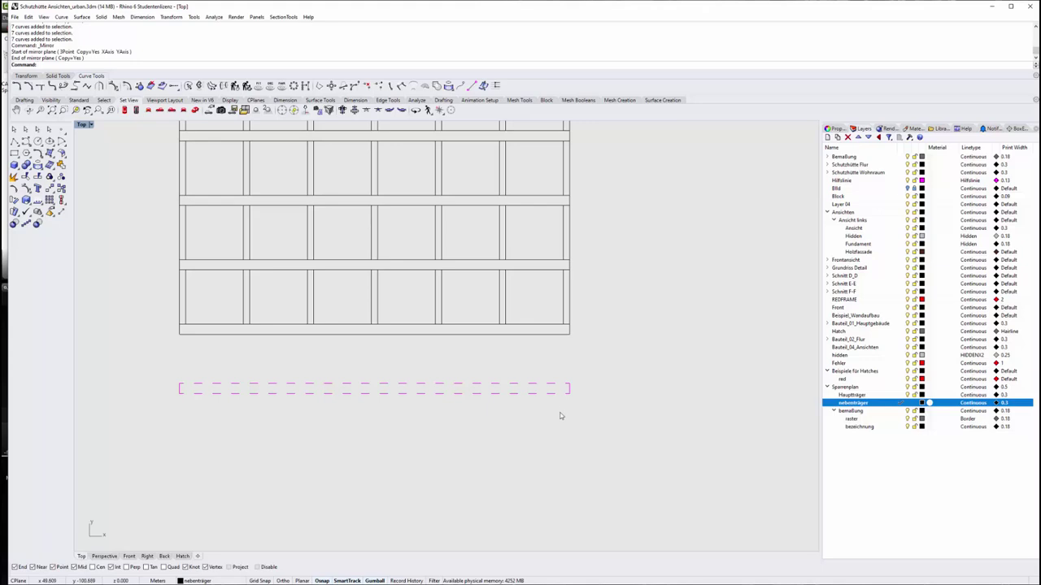
left_click(529, 389)
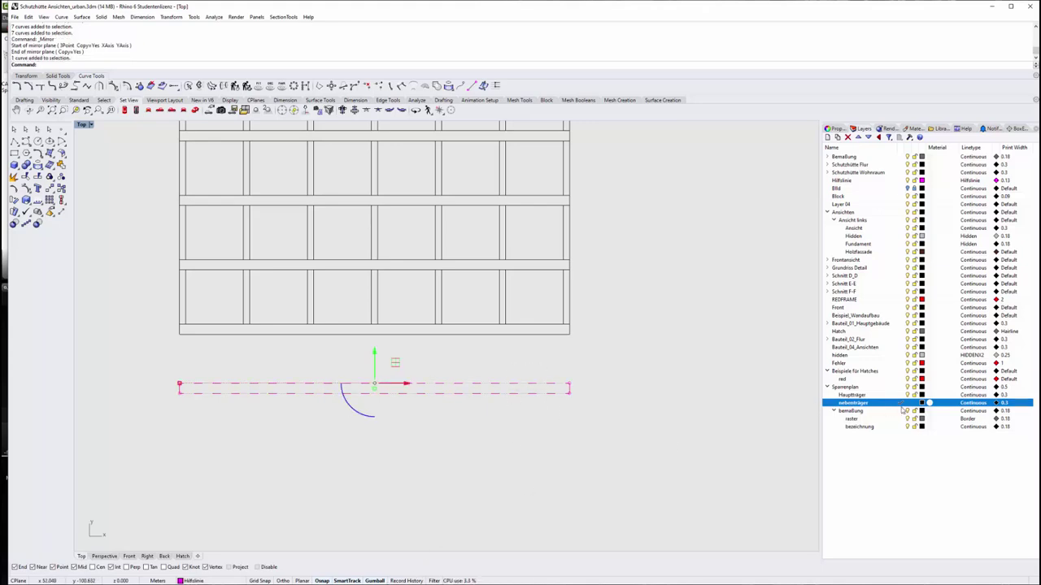
Move the bottom dashed beam to the Hauptträger layer
left_click(218, 579)
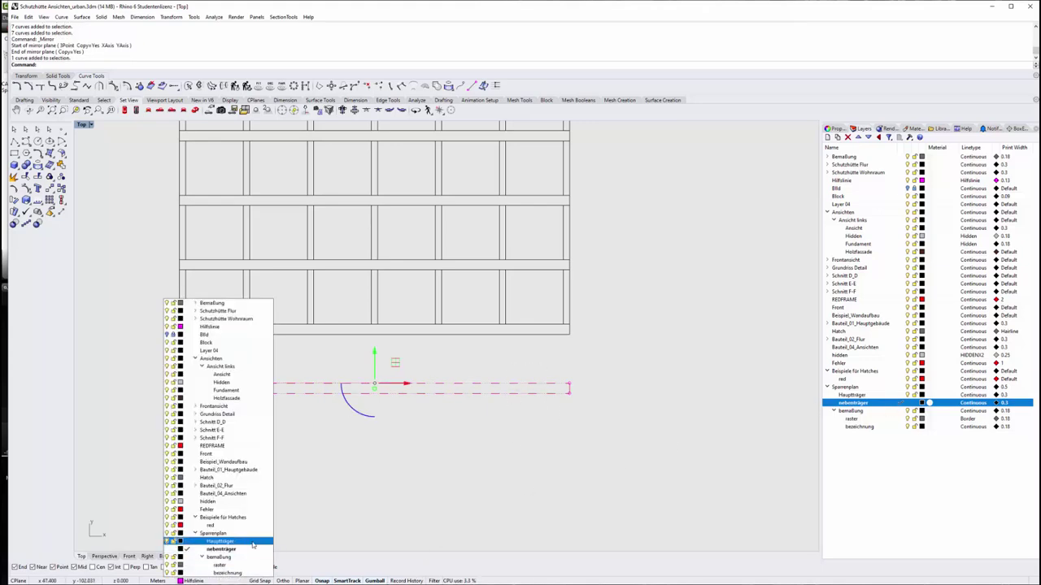
left_click(252, 542)
left_click(404, 474)
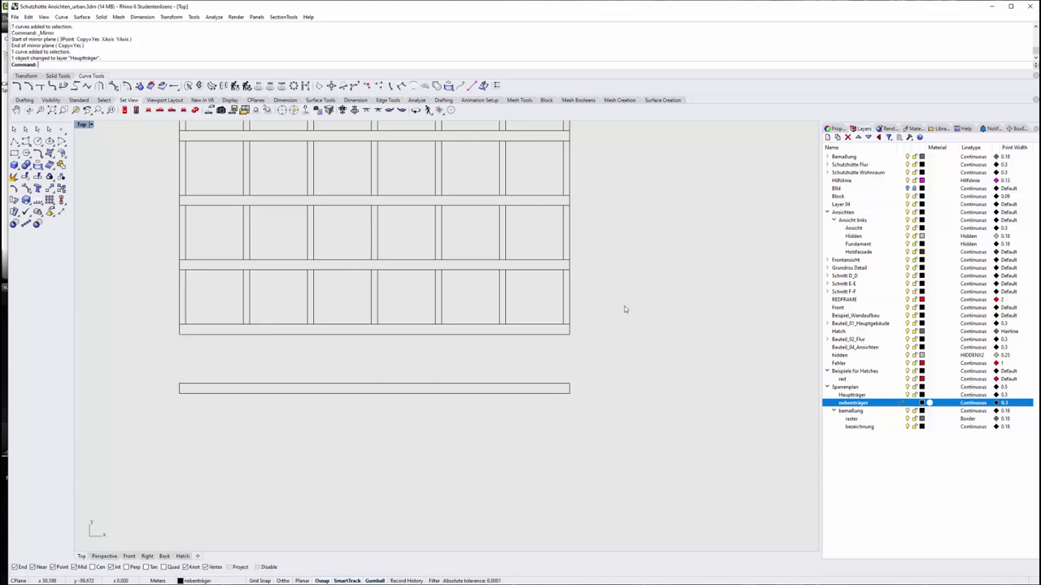
Mirror the rafters of the lowest filled bay into the last bay
left_click_drag(623, 309, 98, 288)
key("Return")
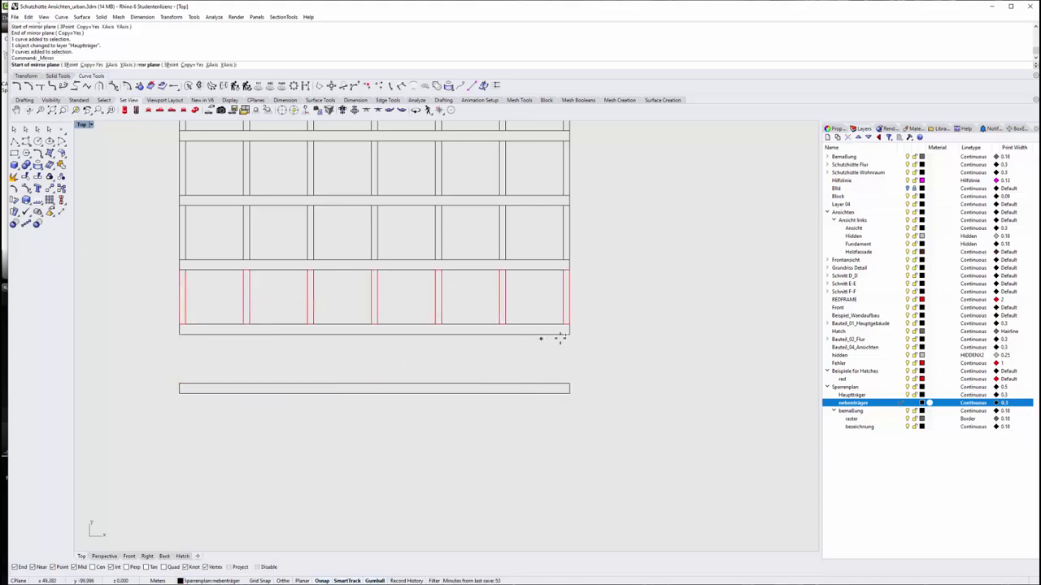
left_click(569, 329)
left_click(626, 329)
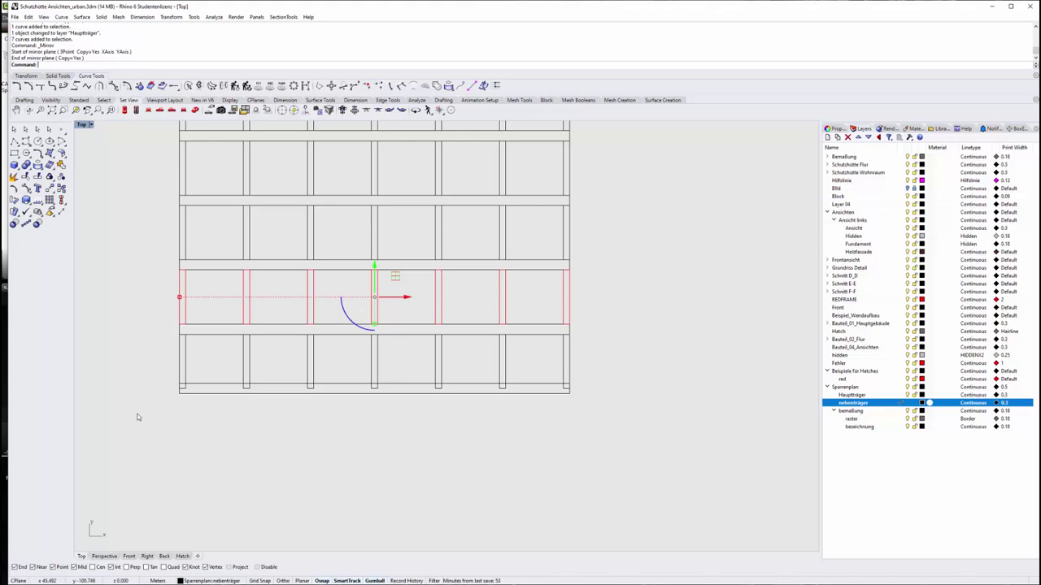
scroll(137, 417, "up", 3)
right_click_drag(544, 333, 674, 333)
scroll(580, 332, "down", 2)
left_click(456, 327)
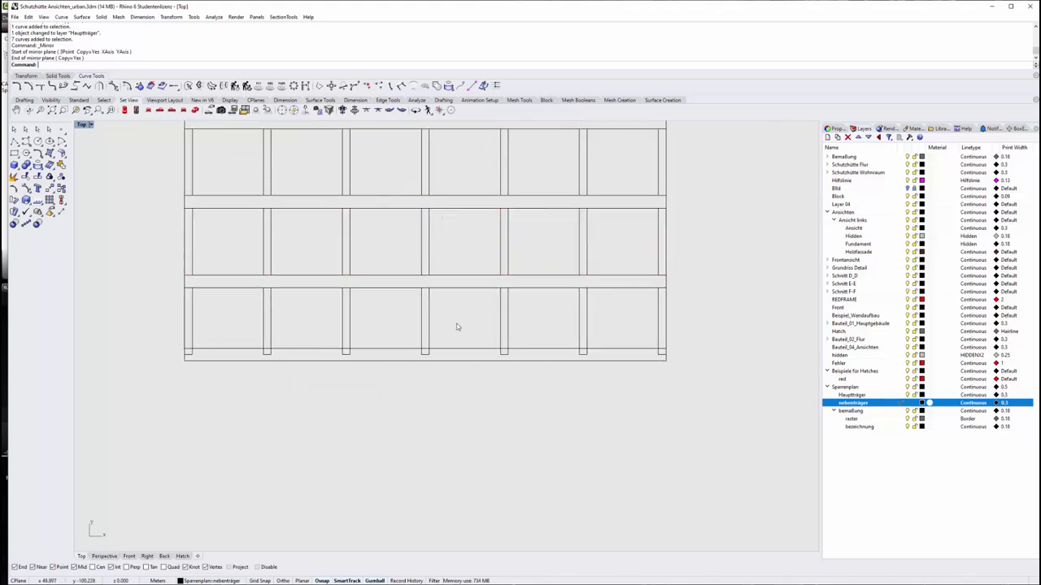
Drag the bottom rafters' end points to reach the lowest beam, then hide the points
left_click_drag(709, 321, 163, 289)
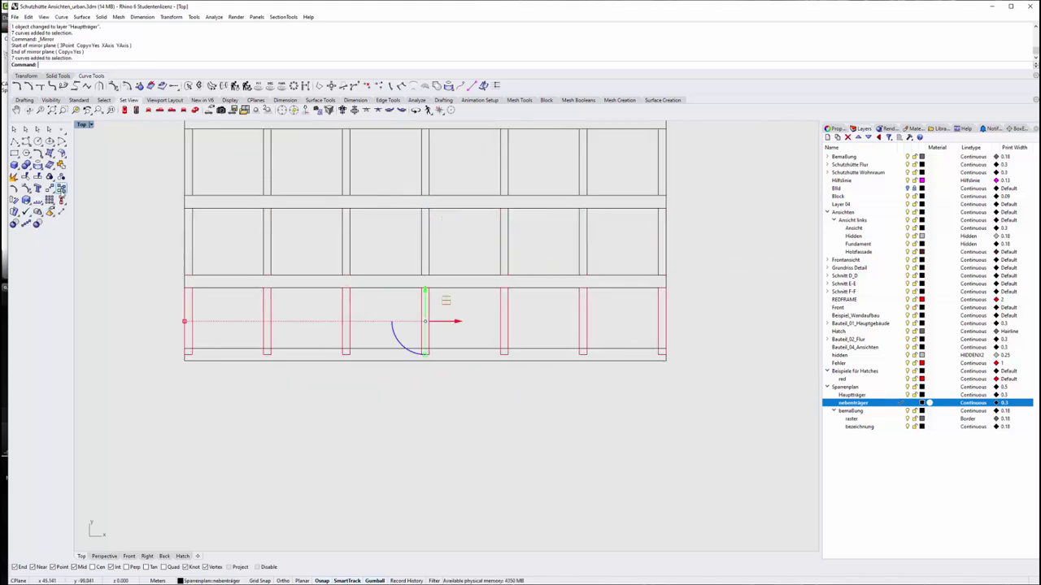
left_click(15, 189)
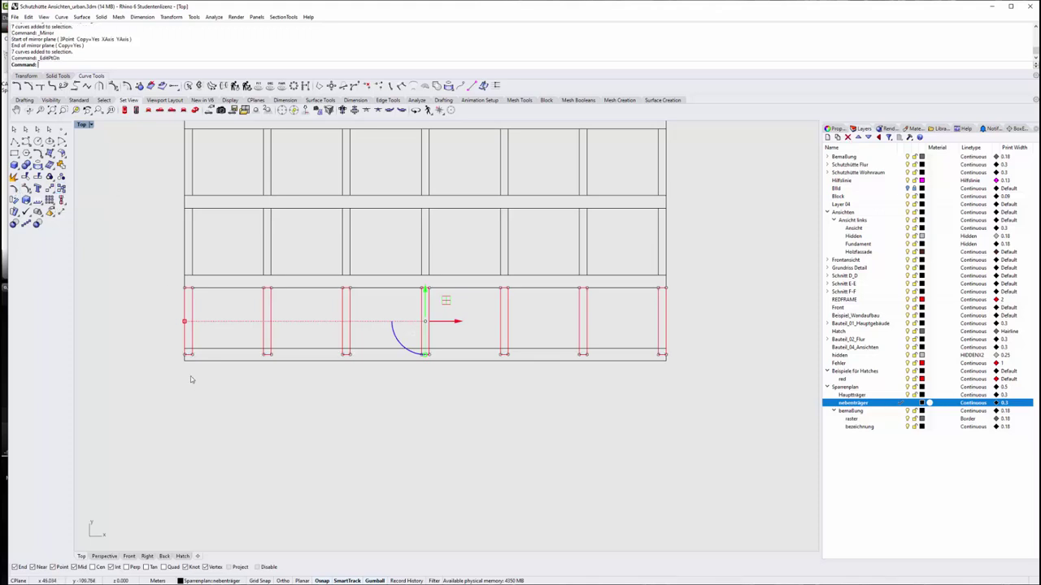
mouse_move(174, 359)
left_mouse_down()
mouse_move(295, 346)
mouse_move(674, 360)
left_mouse_up()
scroll(431, 358, "up", 3)
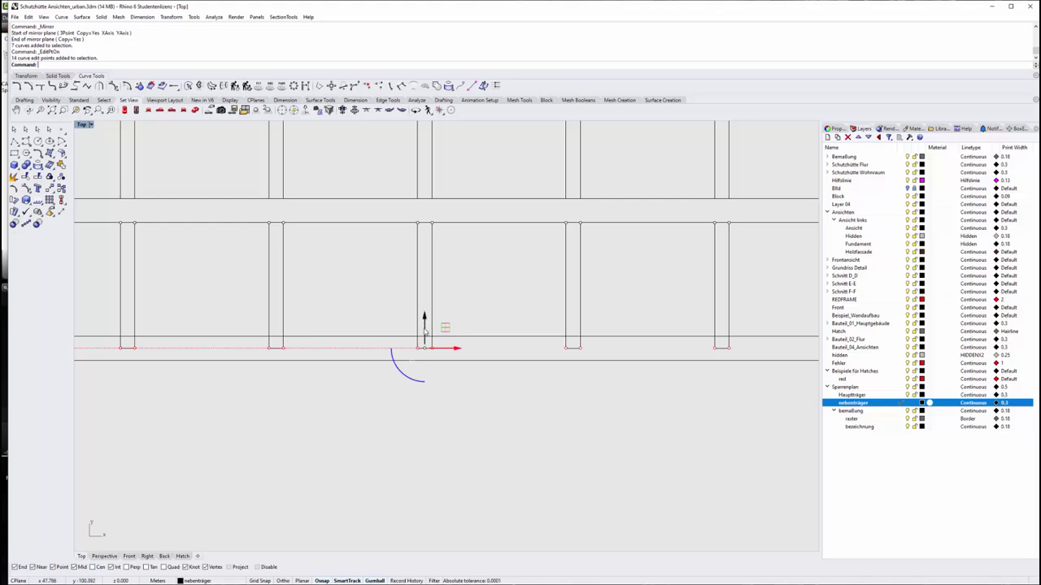
left_click_drag(423, 321, 424, 329)
scroll(454, 439, "down", 4)
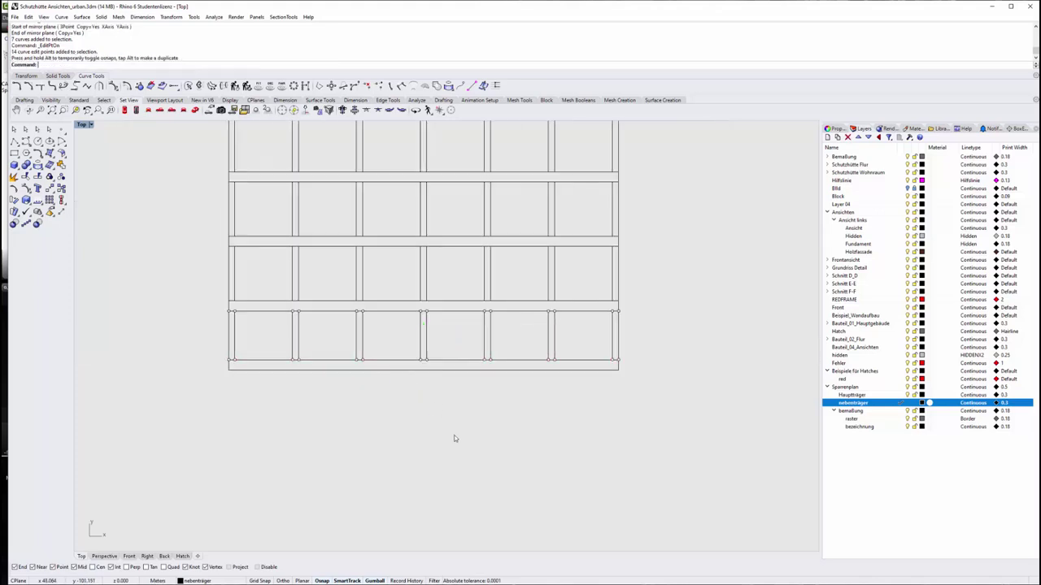
scroll(454, 437, "down", 3)
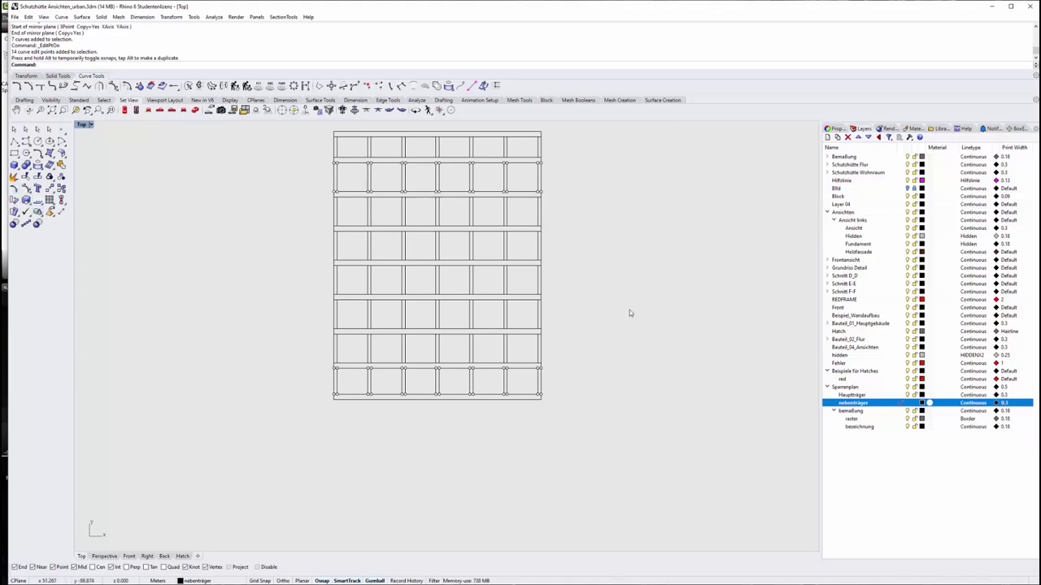
right_click_drag(630, 312, 628, 353)
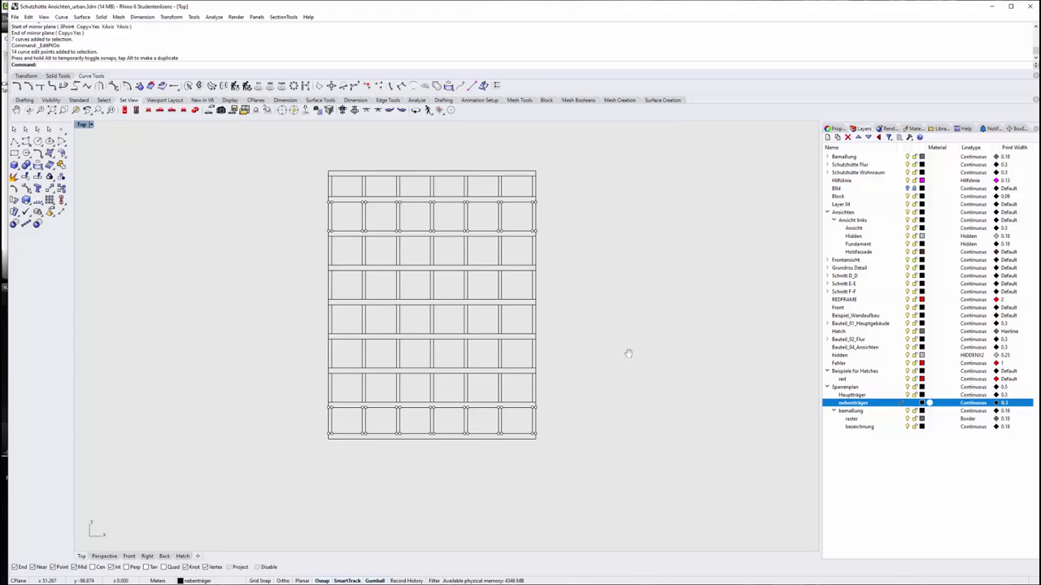
key("F11")
scroll(599, 417, "down", 3)
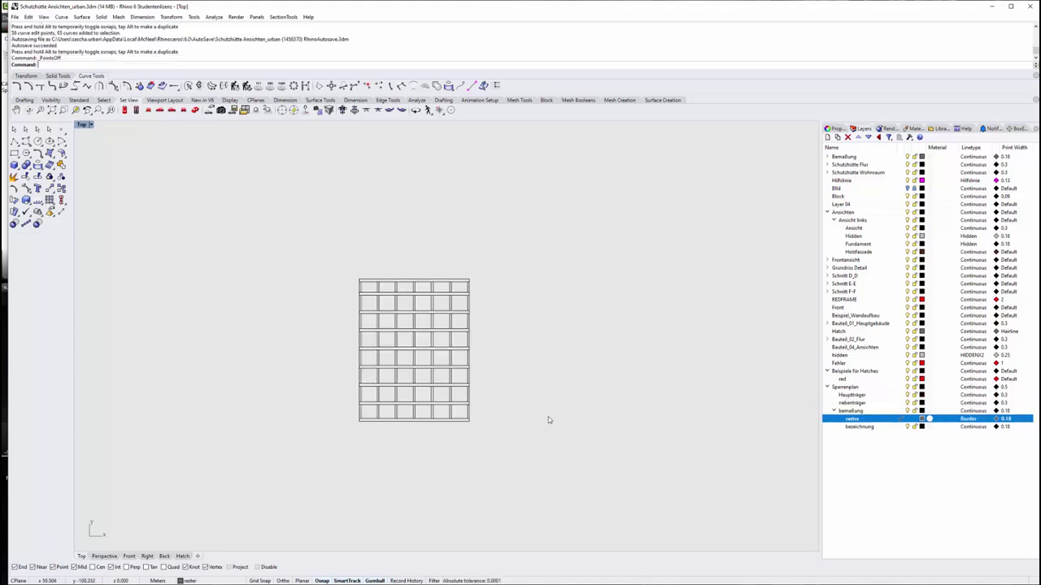
Draw a vertical line from the grid's top-left corner down past the bottom
right_click_drag(548, 420, 589, 399)
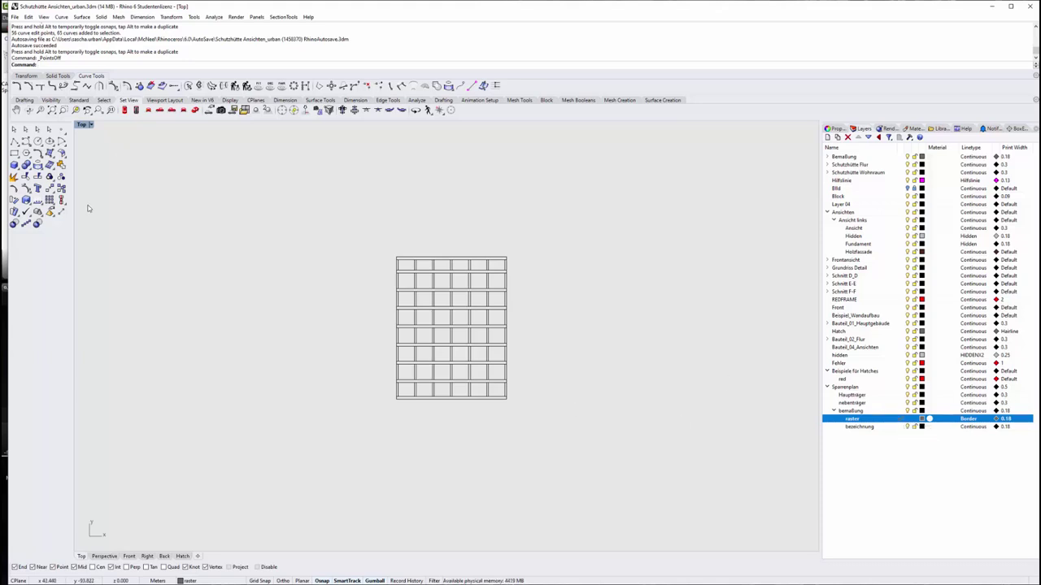
left_click(60, 213)
scroll(403, 253, "up", 9)
scroll(403, 254, "up", 2)
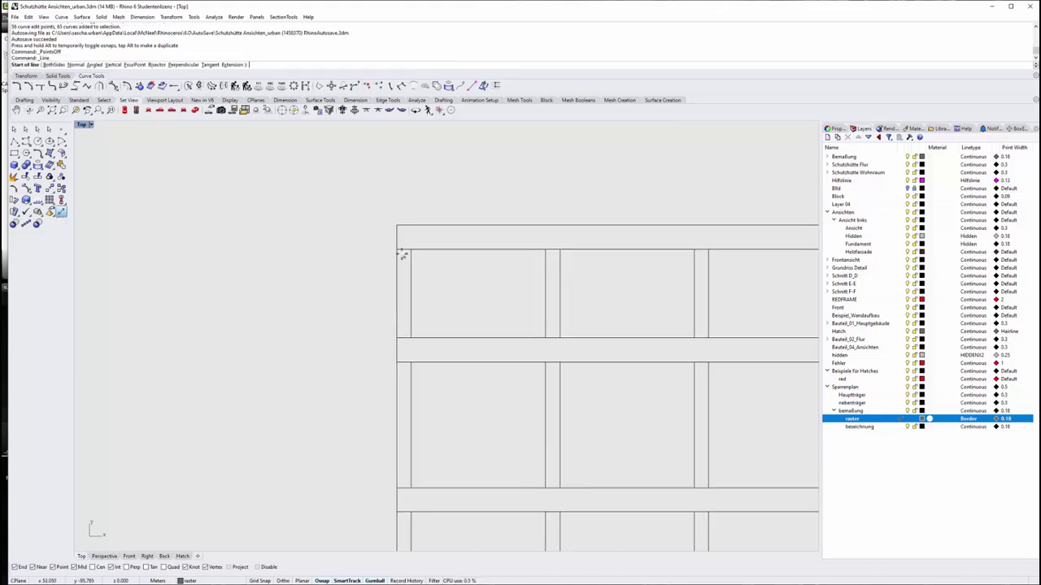
left_click(403, 254)
scroll(422, 151, "down", 8)
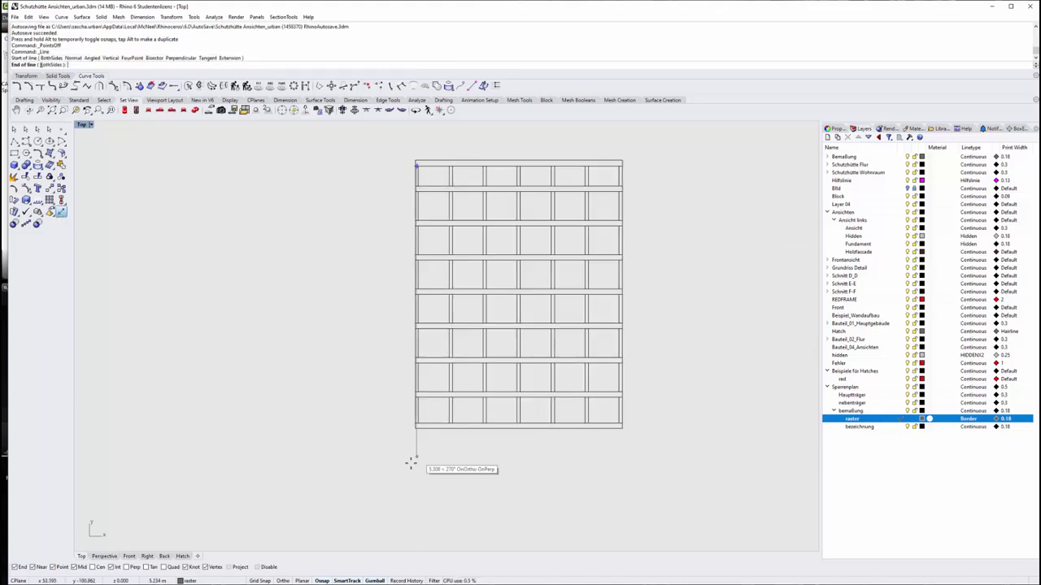
left_click(416, 523)
left_click(415, 490)
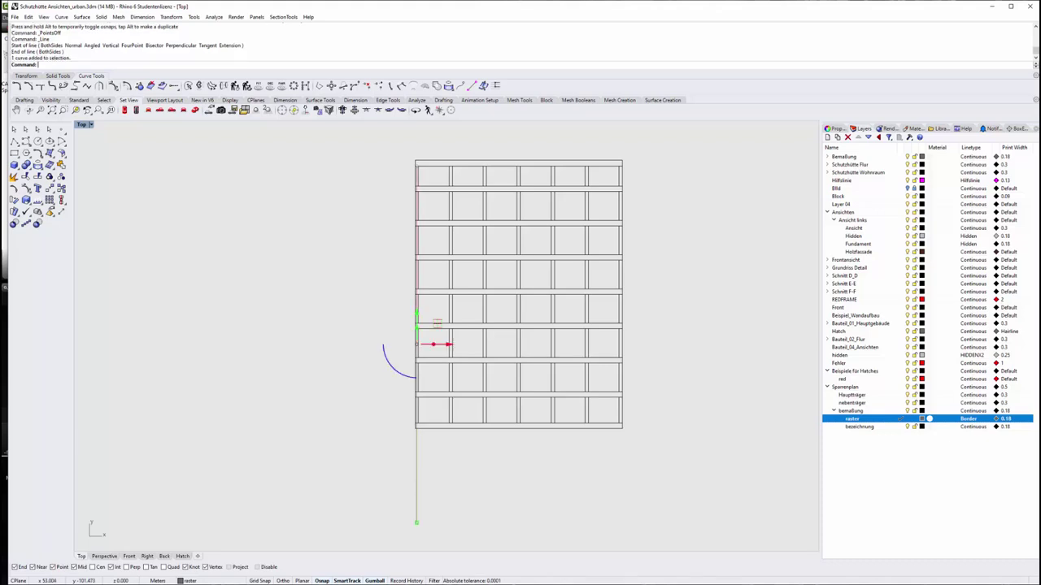
mouse_move(447, 343)
left_mouse_down()
mouse_move(632, 290)
mouse_move(628, 297)
left_mouse_up()
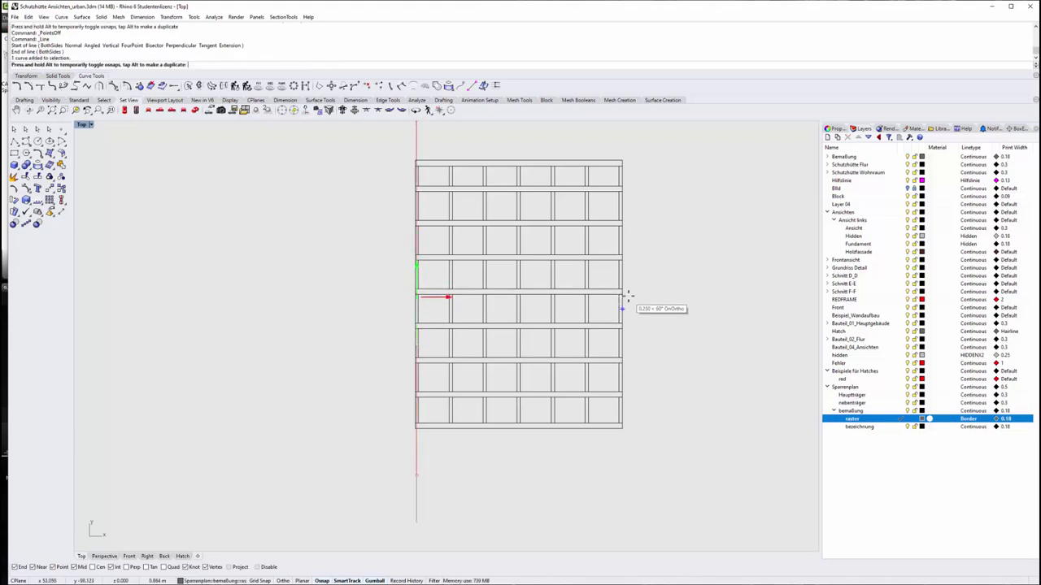
key("Escape")
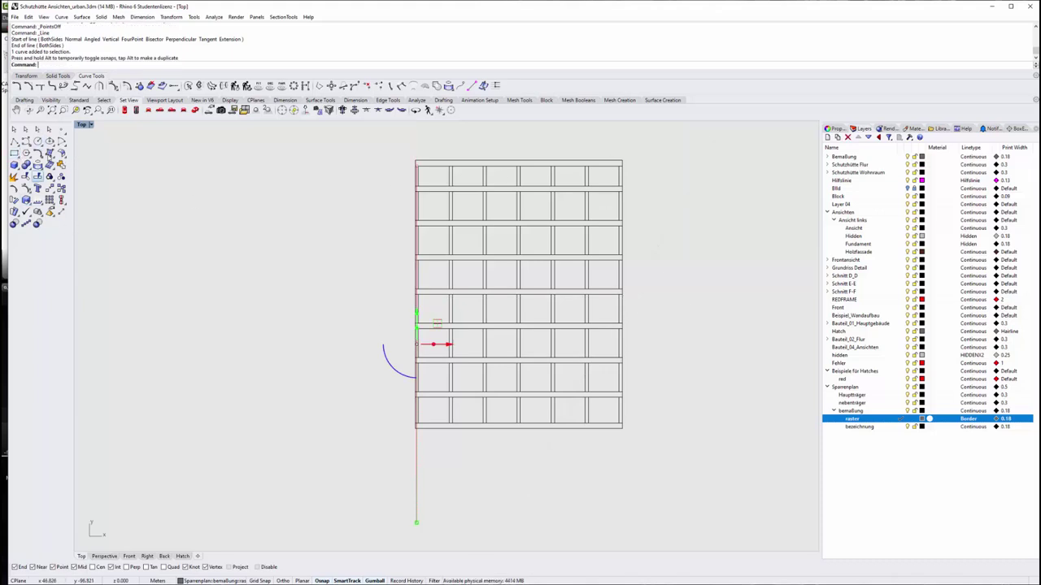
Draw a helper rectangle from the grid's top-right corner to its bottom edge
left_click(14, 153)
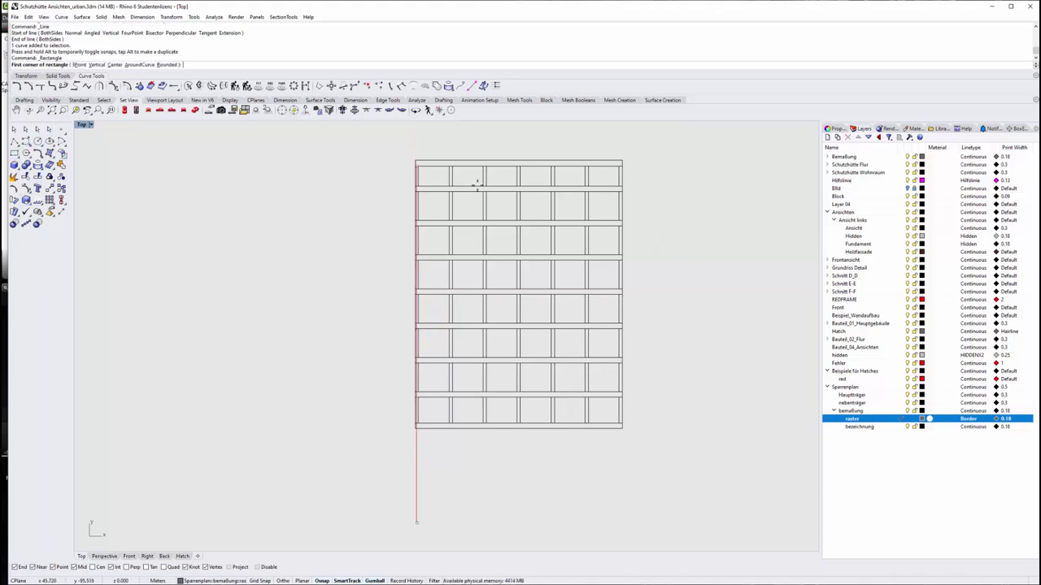
left_click(588, 161)
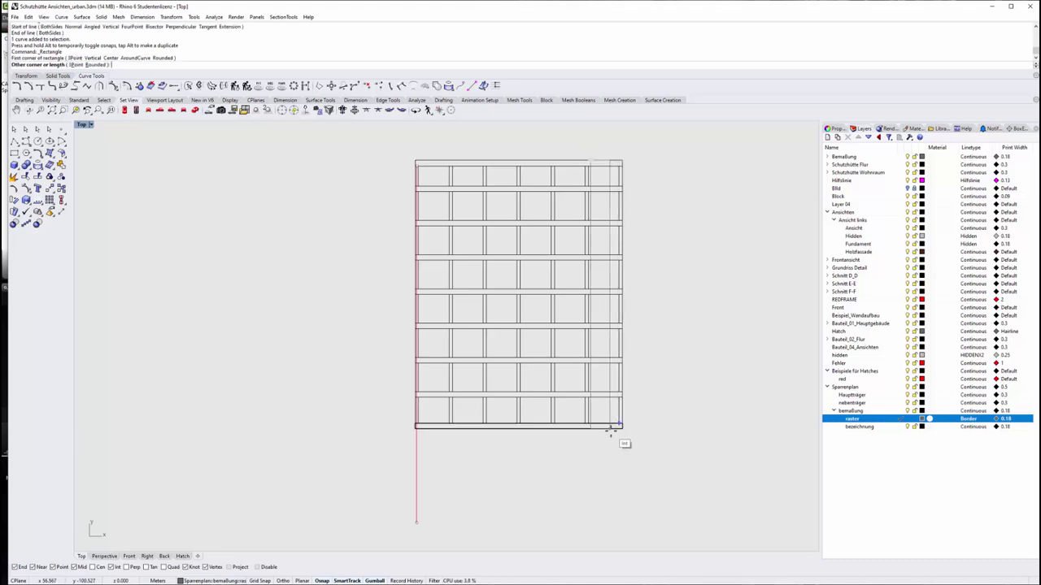
left_click(611, 431)
left_click_drag(626, 294, 720, 294)
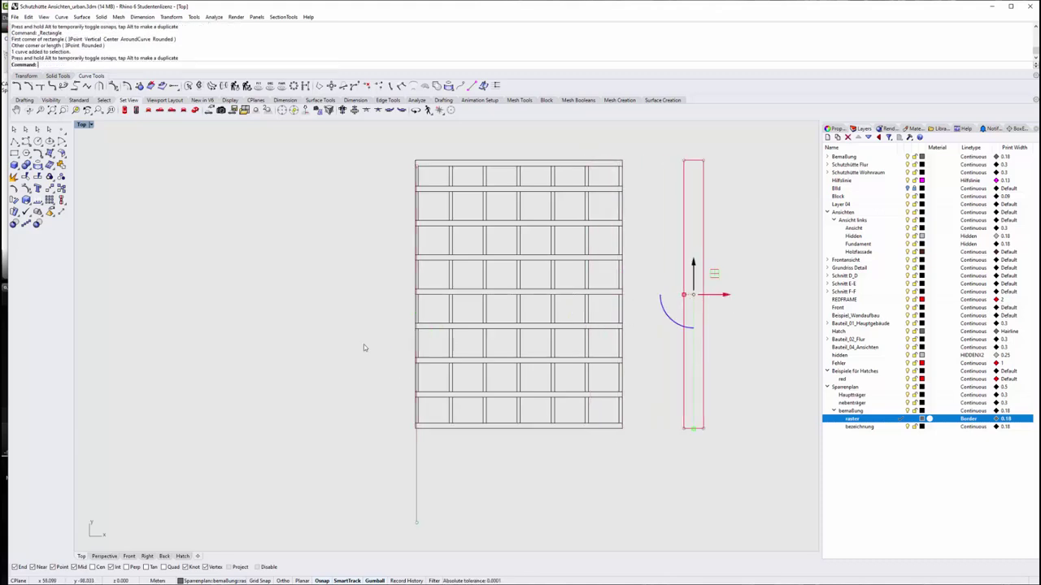
Shift the axis line up to overhang the grid and delete the helper rectangle
left_click(415, 498)
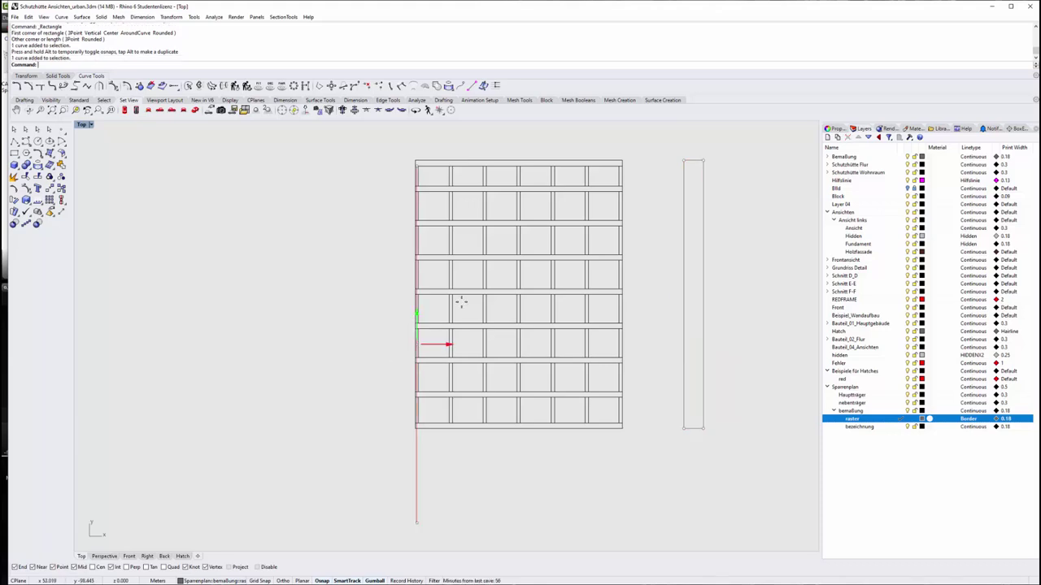
left_click_drag(417, 321, 683, 295)
key("Right")
key("Up")
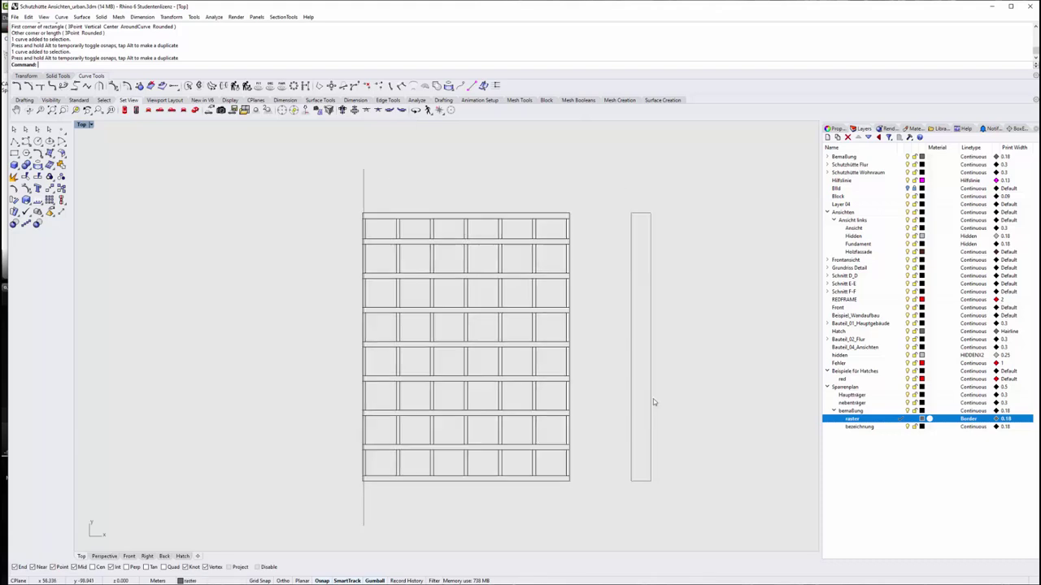
left_click(628, 397)
key("Delete")
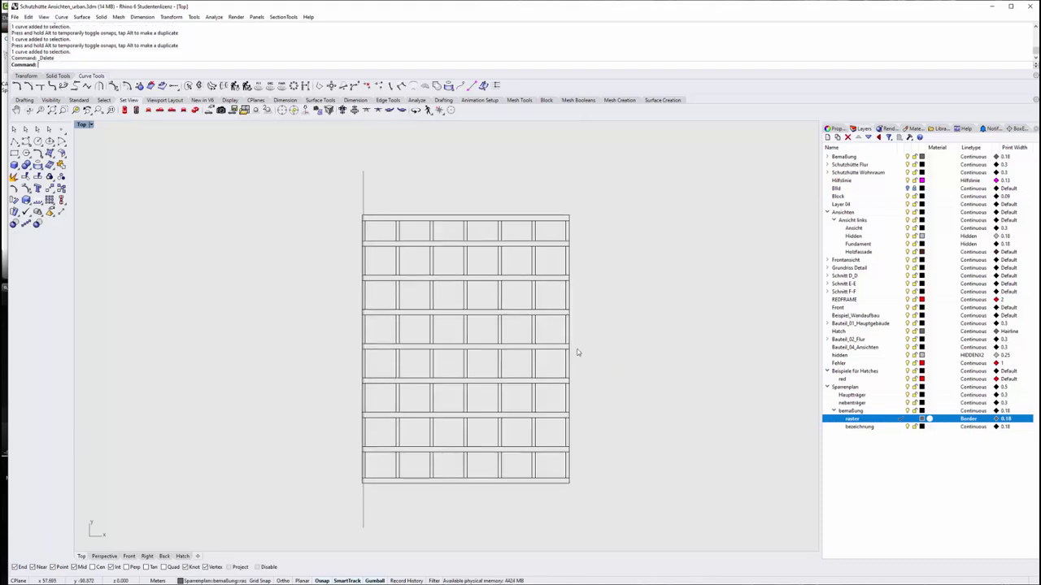
Select the vertical axis line and bring up the BoxEdit sizing panel
scroll(388, 220, "up", 4)
key("Right")
key("Down")
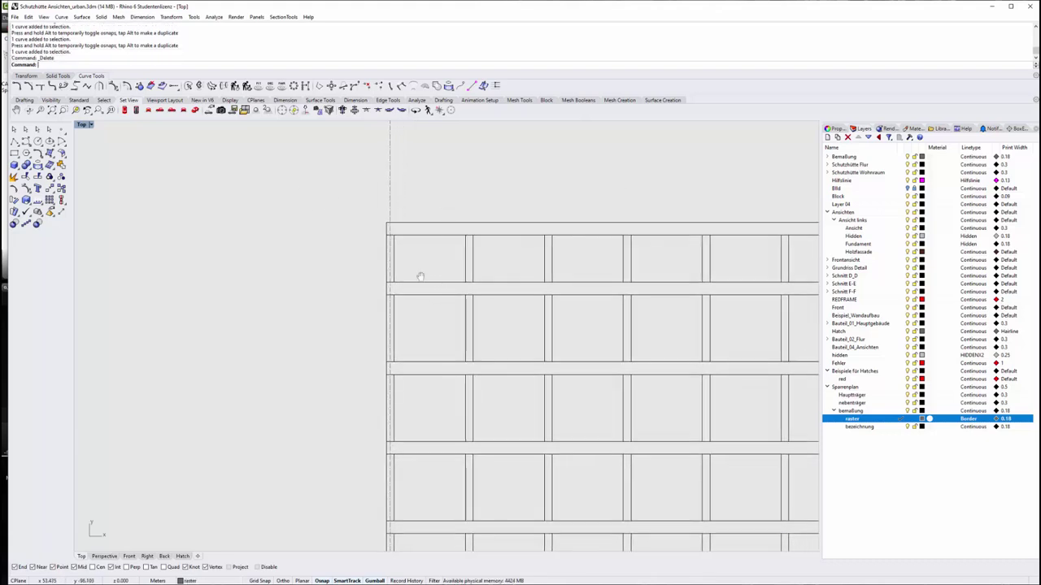
scroll(420, 276, "up", 3)
scroll(376, 228, "up", 2)
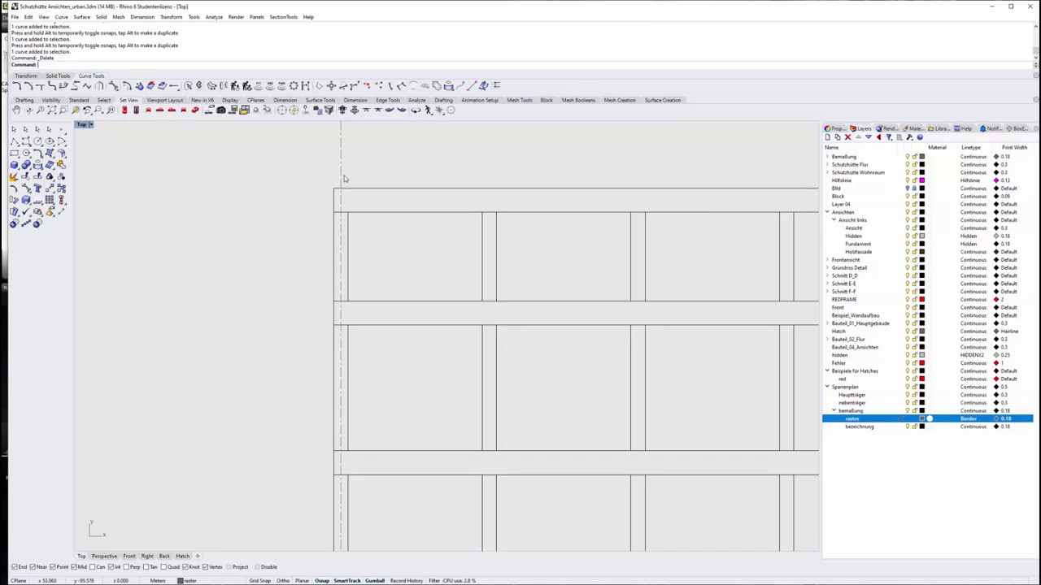
left_click(342, 178)
scroll(352, 262, "down", 6)
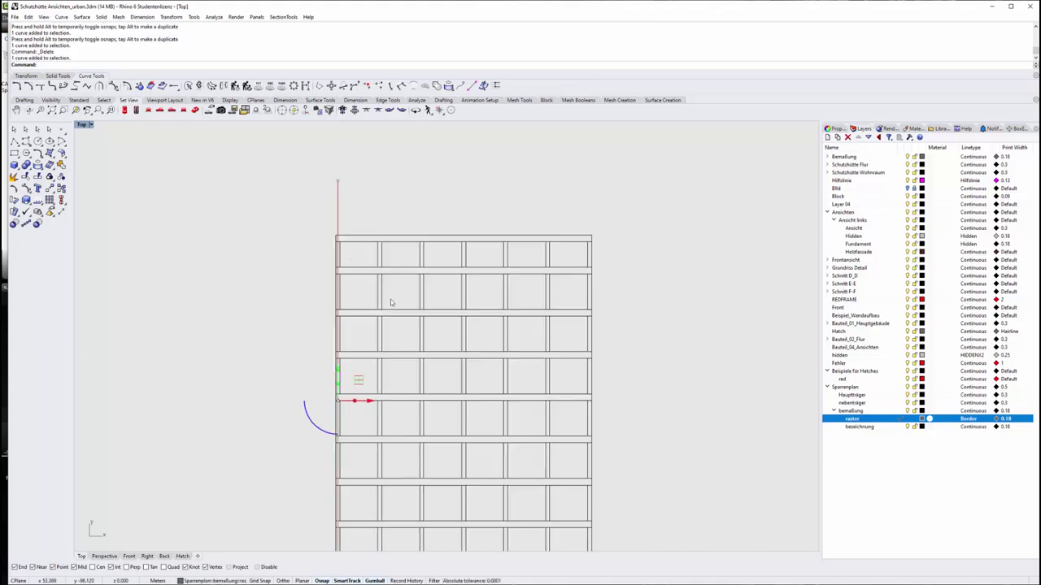
right_click_drag(419, 329, 412, 252)
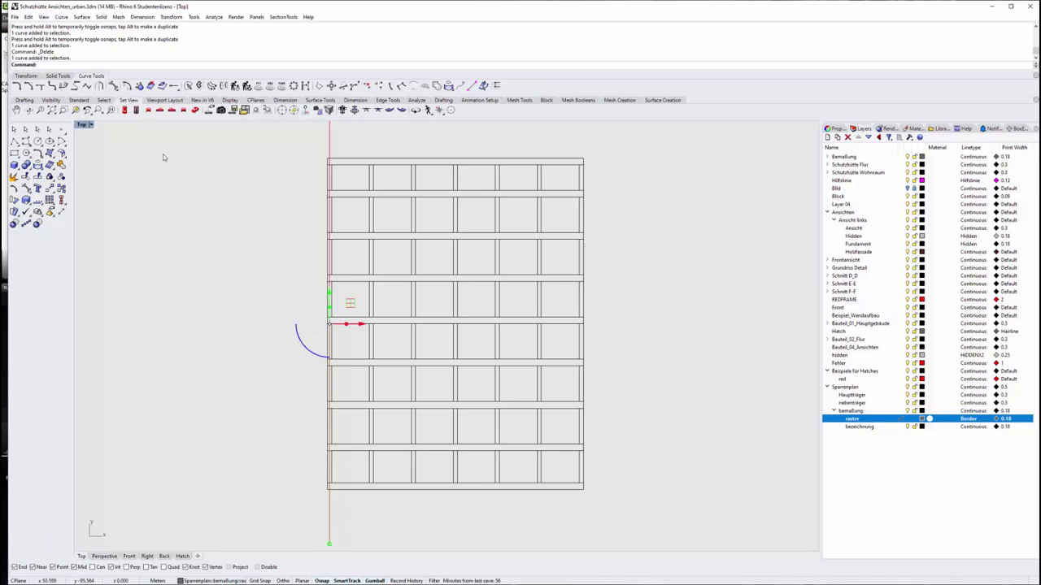
left_click(1014, 128)
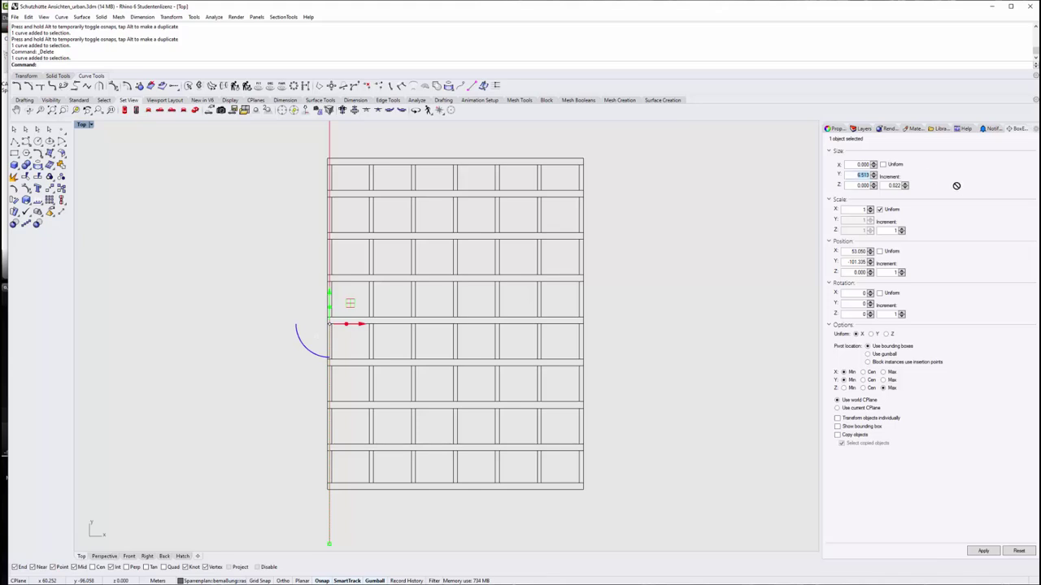
Resize the axis line in BoxEdit about a horizontally centred pivot
left_click(865, 374)
type("0")
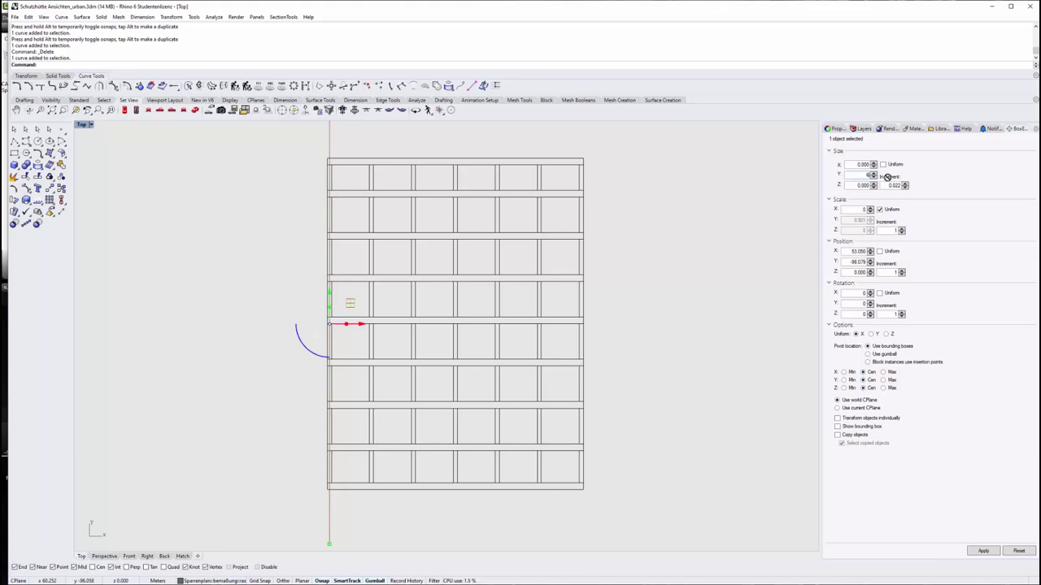
key("Escape")
scroll(558, 379, "down", 2)
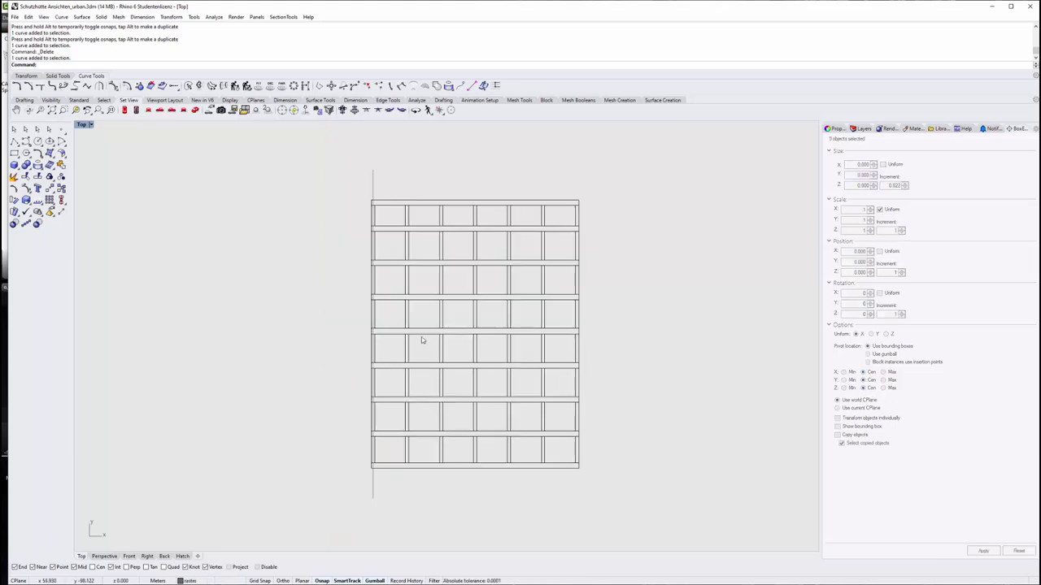
Array the vertical axis line into 8 copies spaced at the rafter interval
left_click(373, 195)
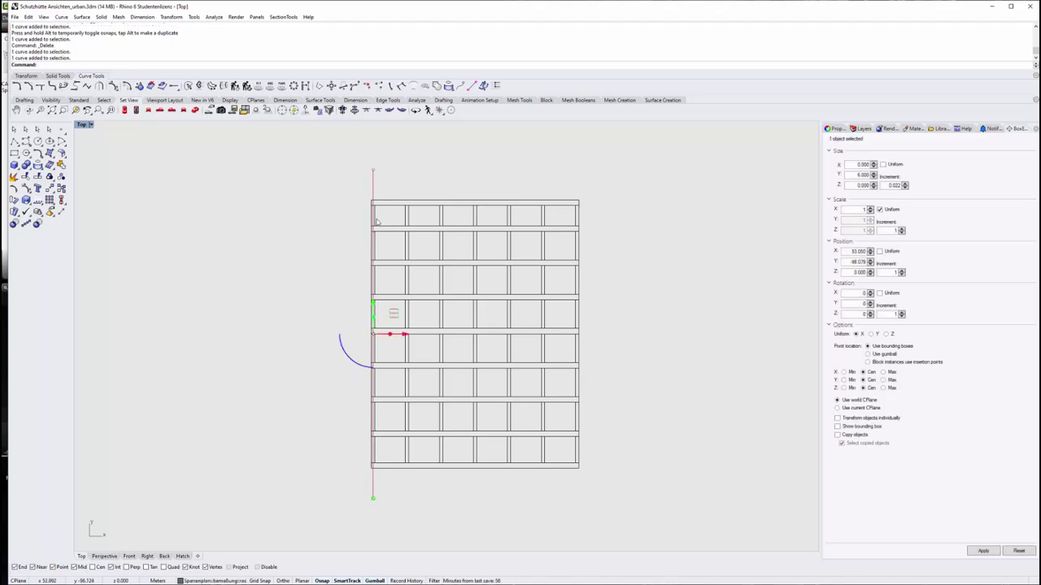
left_click(26, 223)
scroll(408, 199, "up", 3)
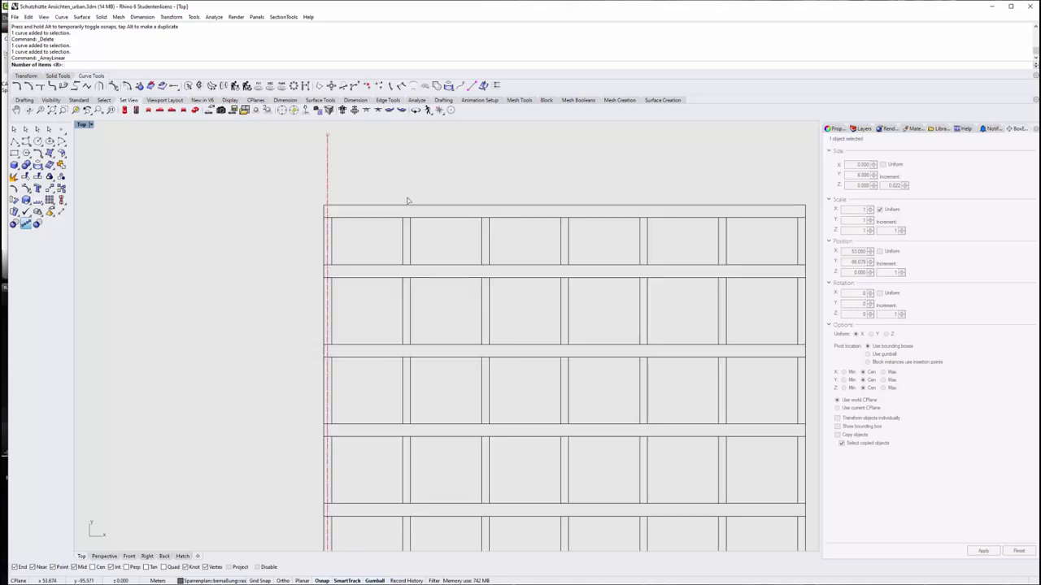
key("Return")
scroll(324, 211, "up", 1)
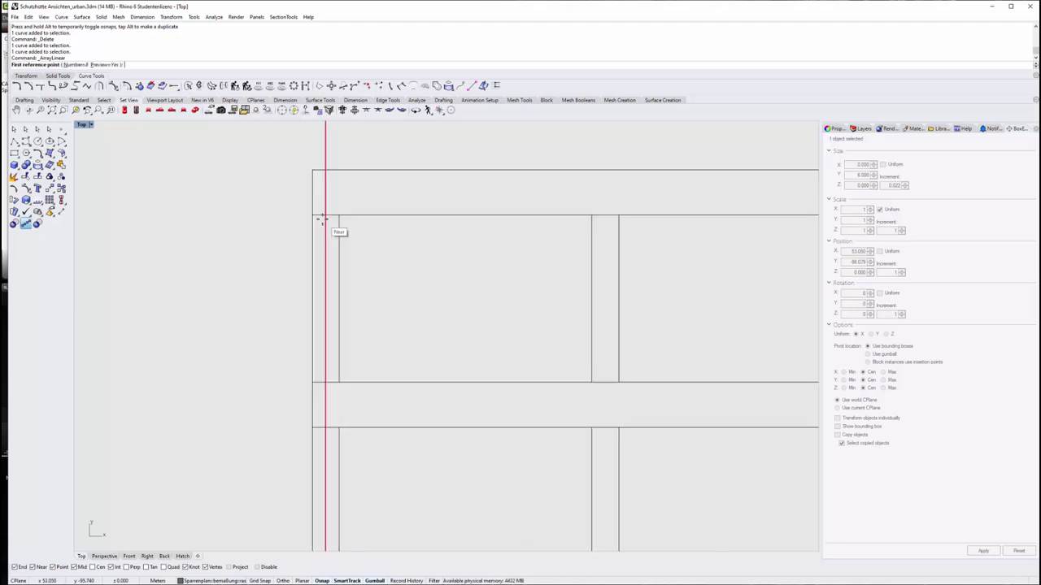
scroll(325, 218, "up", 3)
left_click(325, 217)
left_click(605, 218)
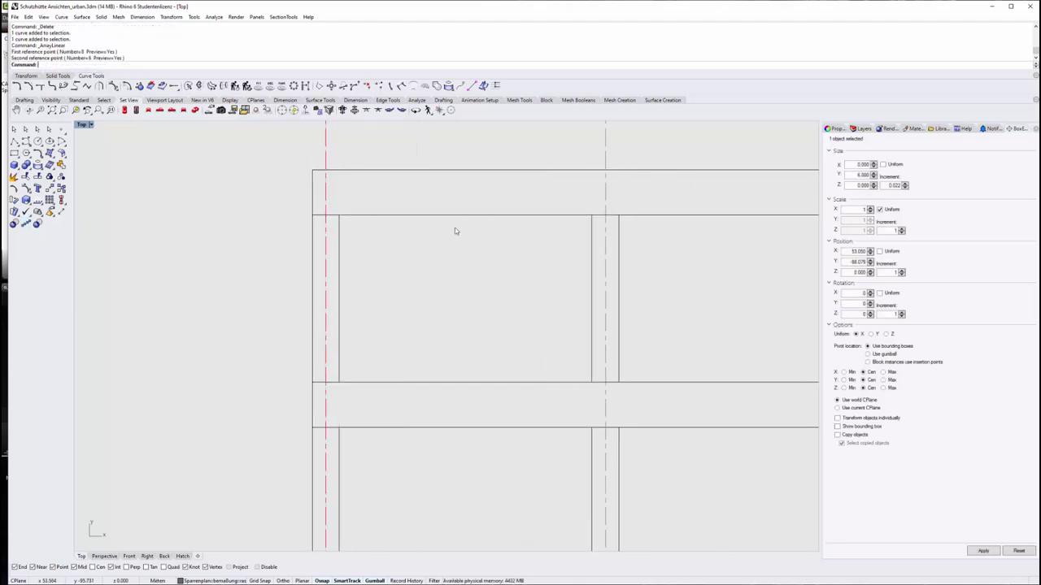
Delete the extra rightmost axis line
scroll(390, 235, "down", 5)
scroll(391, 237, "down", 2)
left_click(670, 198)
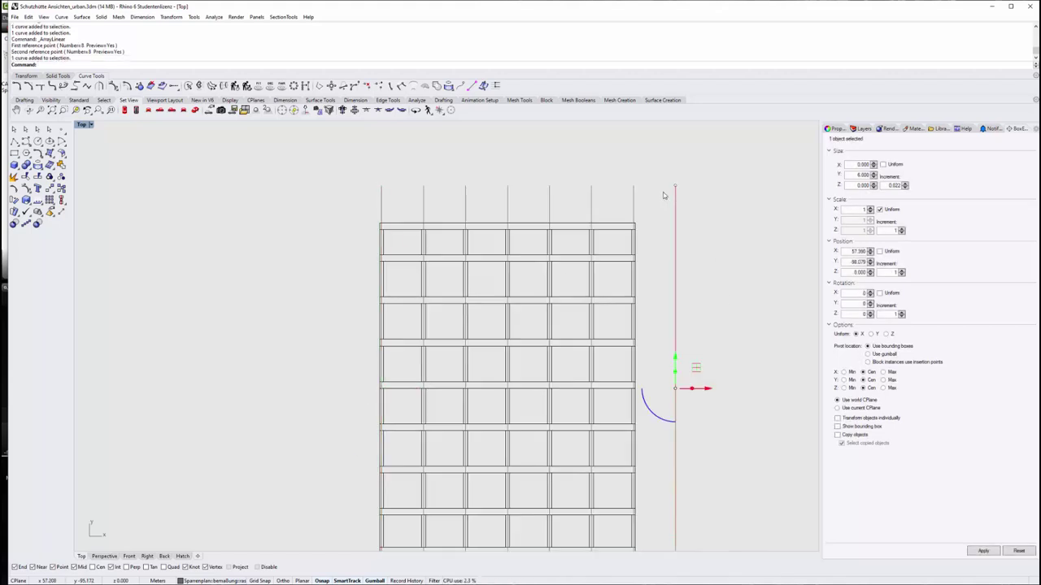
key("Delete")
Restore the deleted vertical axis line right of the grid with undo
right_click_drag(661, 348, 682, 313)
scroll(668, 302, "down", 2)
scroll(620, 177, "up", 3)
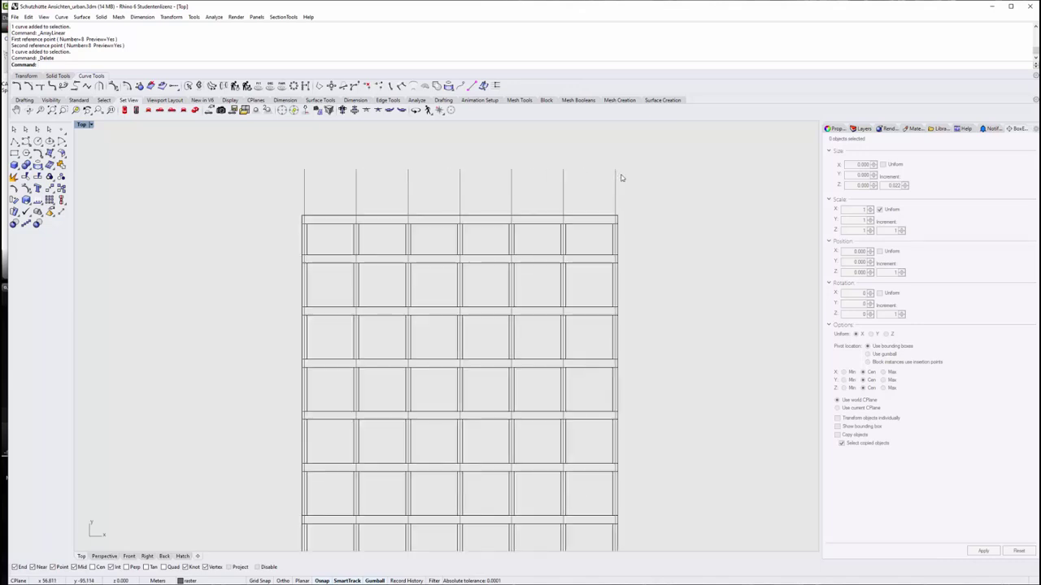
left_click(624, 195)
left_click(697, 263)
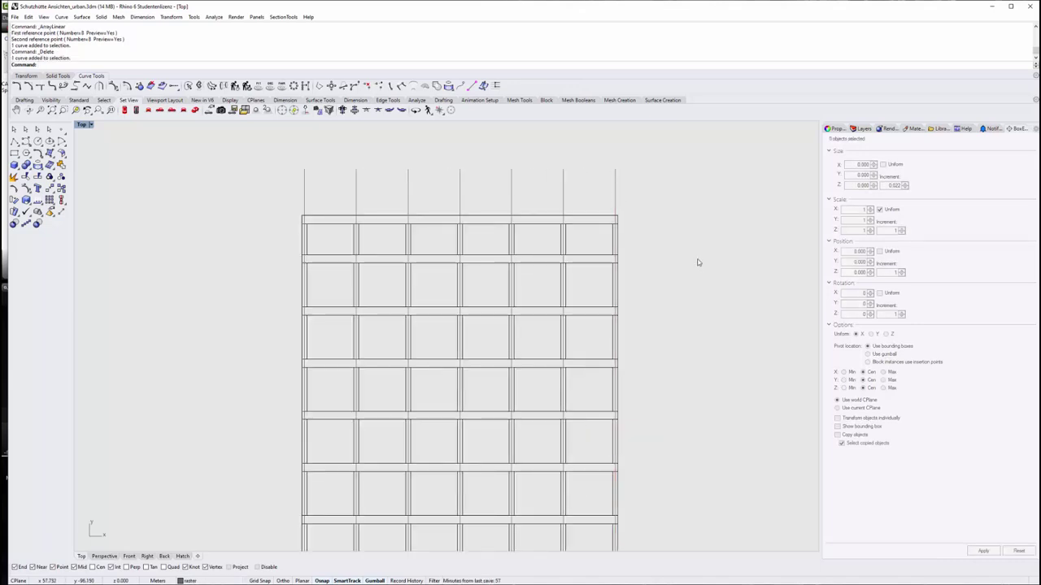
key("ctrl+z")
Rotate the vertical axis line 90° so it lies horizontal
left_click(642, 449)
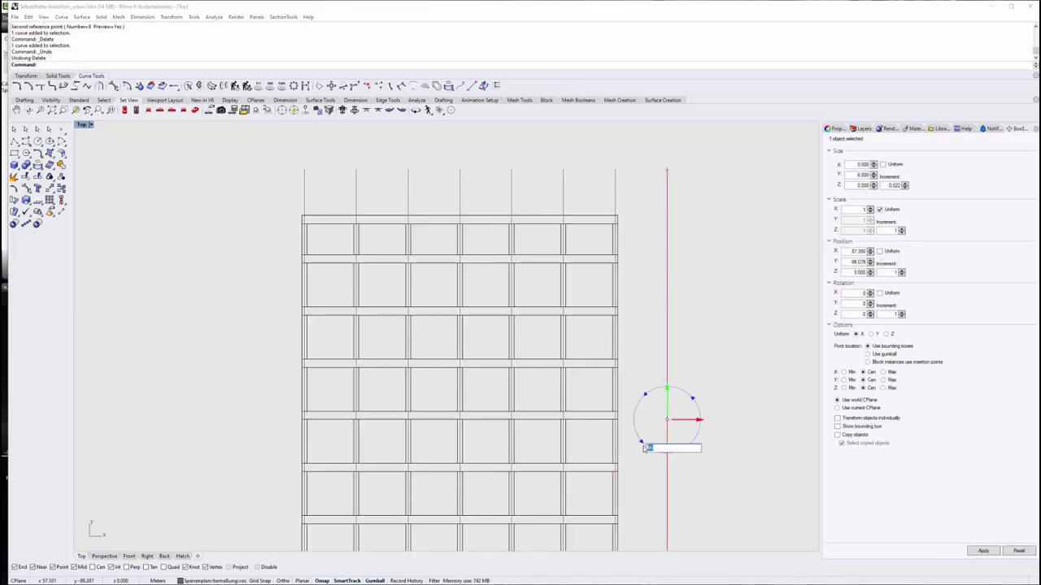
type("90")
key("Return")
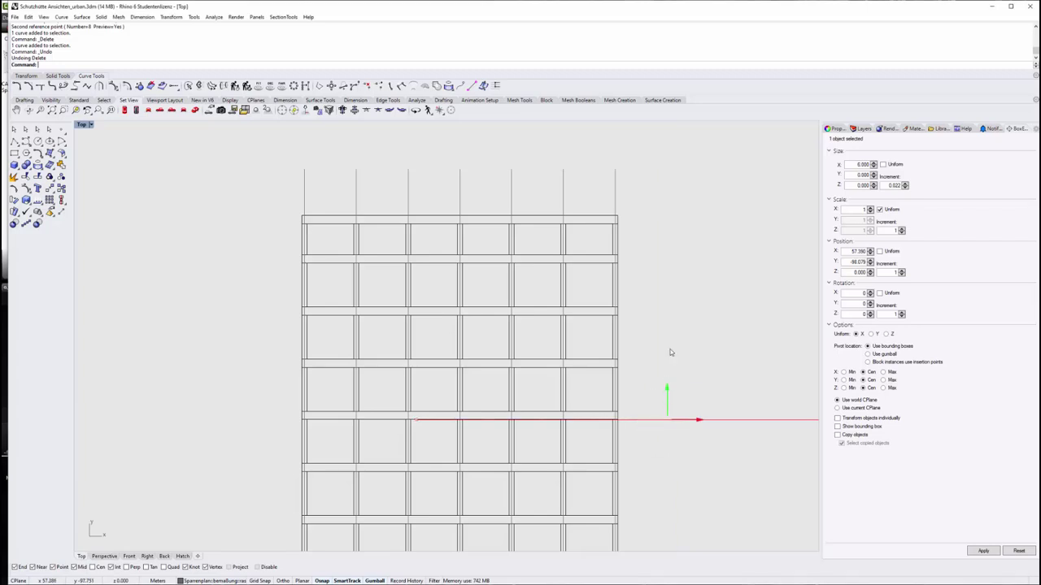
Copy the horizontal line onto the top beam and centre it along the beam
left_click_drag(666, 398, 578, 219)
scroll(615, 235, "up", 5)
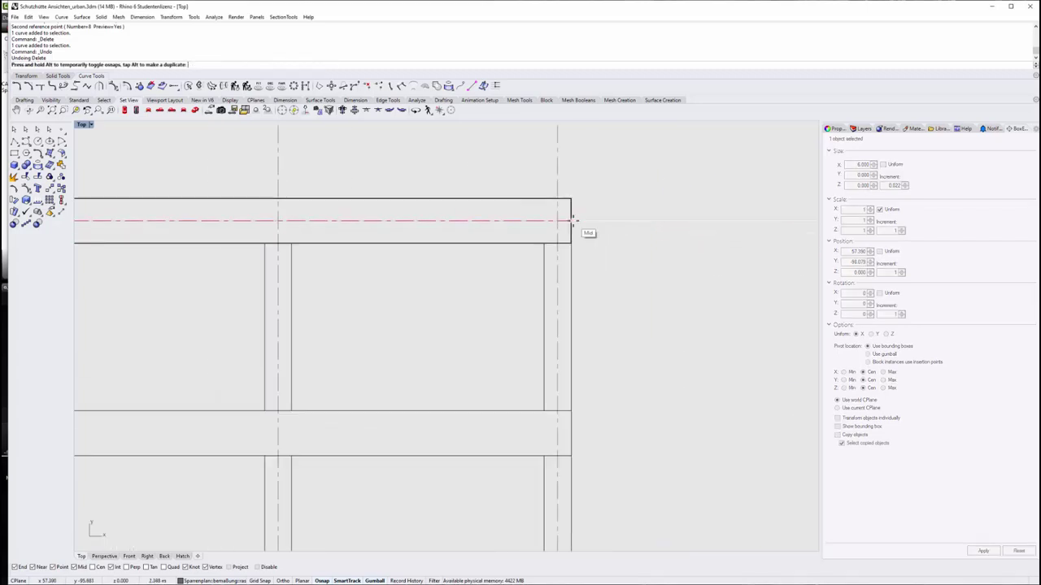
scroll(588, 232, "down", 5)
scroll(618, 227, "down", 3)
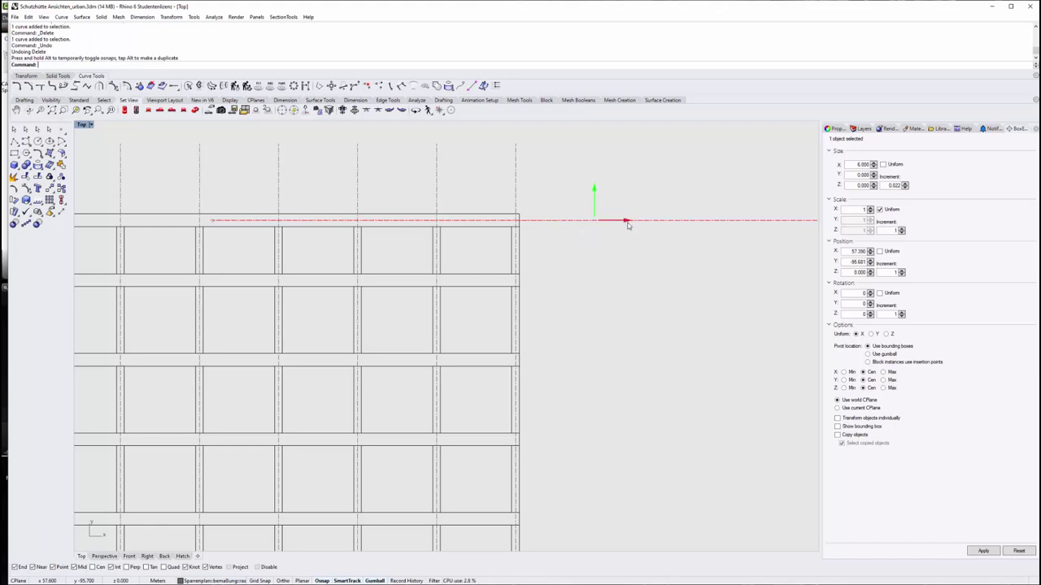
left_click_drag(622, 226, 314, 228)
scroll(364, 227, "down", 3)
scroll(334, 227, "up", 3)
scroll(460, 236, "down", 3)
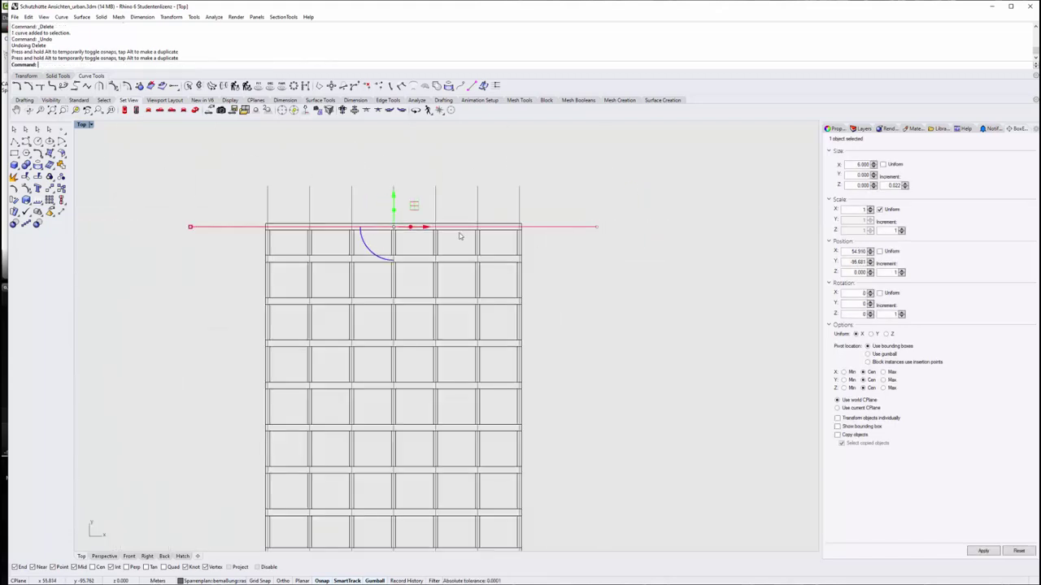
left_click(601, 272)
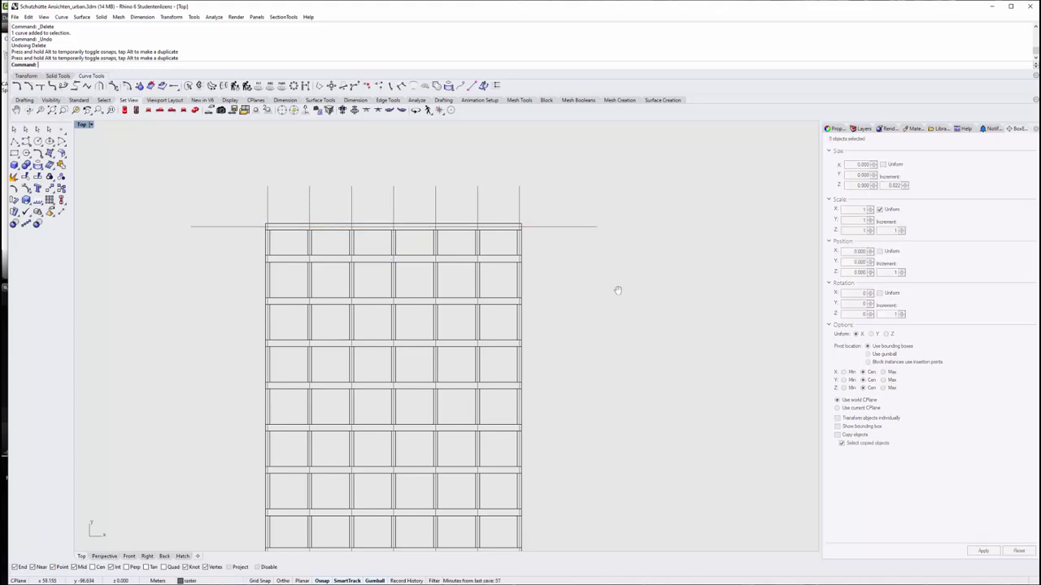
Place a copy of the axis line along the second beam's midline
right_click_drag(618, 288, 623, 254)
left_click(560, 195)
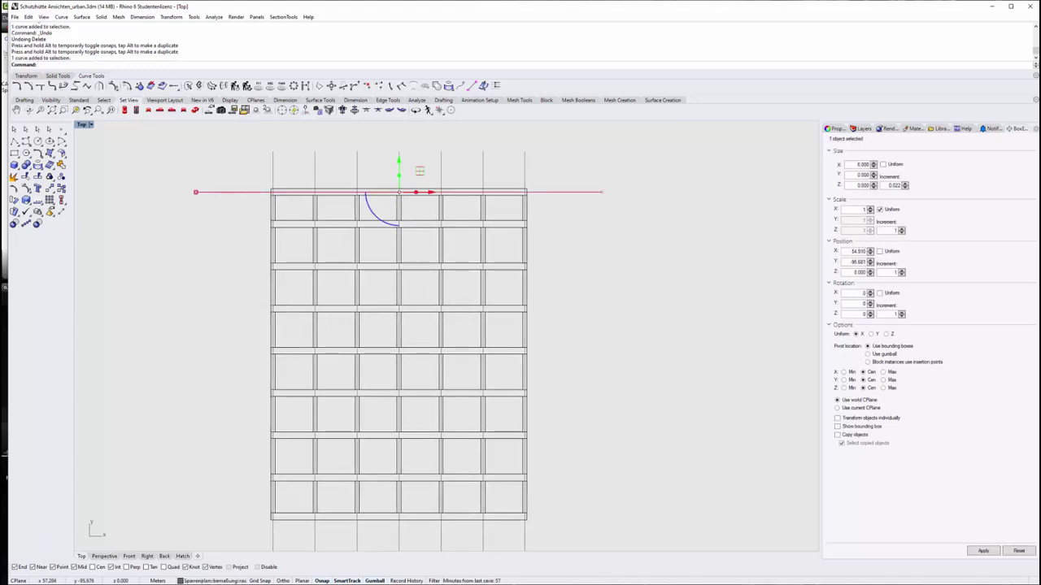
scroll(519, 206, "up", 3)
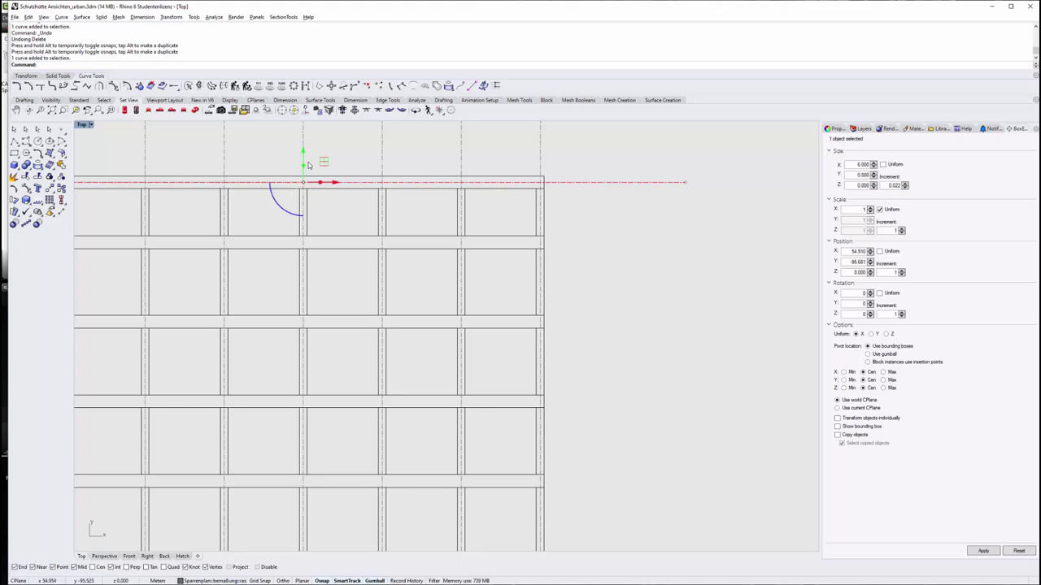
left_click_drag(308, 165, 355, 230)
scroll(297, 166, "up", 3)
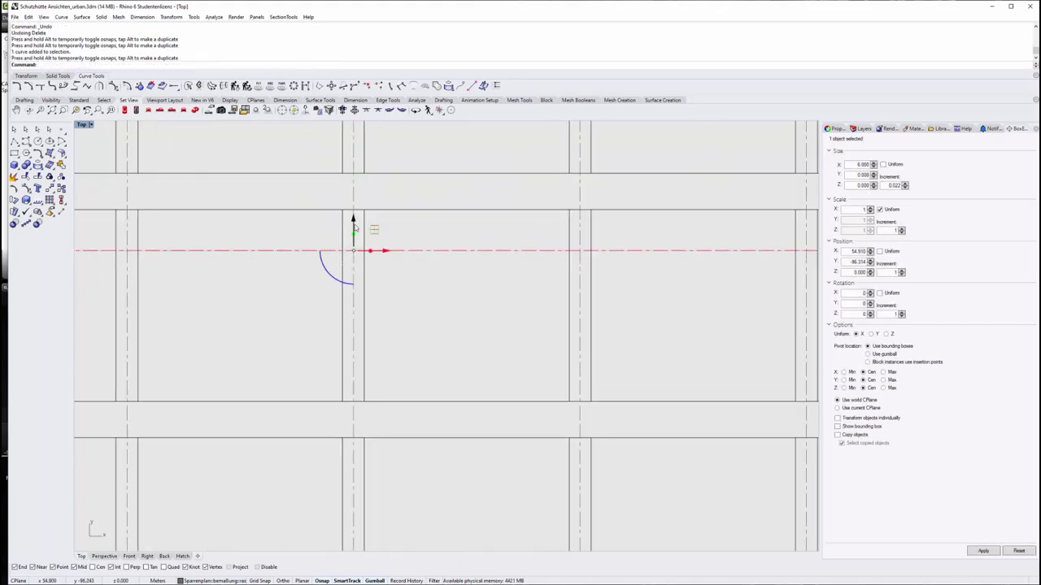
scroll(277, 302, "down", 5)
left_click_drag(709, 249, 685, 251)
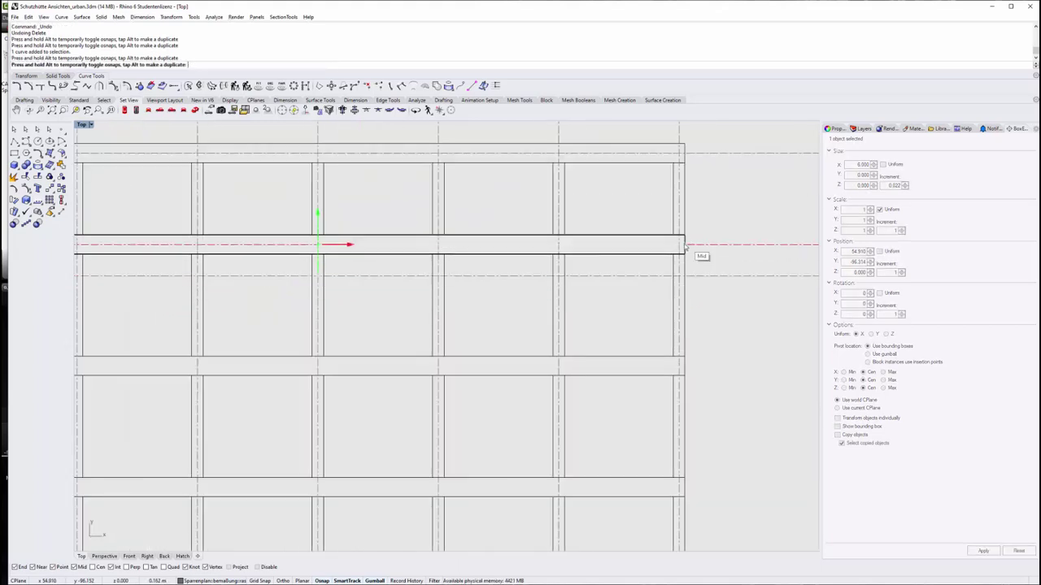
scroll(685, 250, "down", 3)
Select the second horizontal axis line and start ArrayLinear on it
left_click(611, 258)
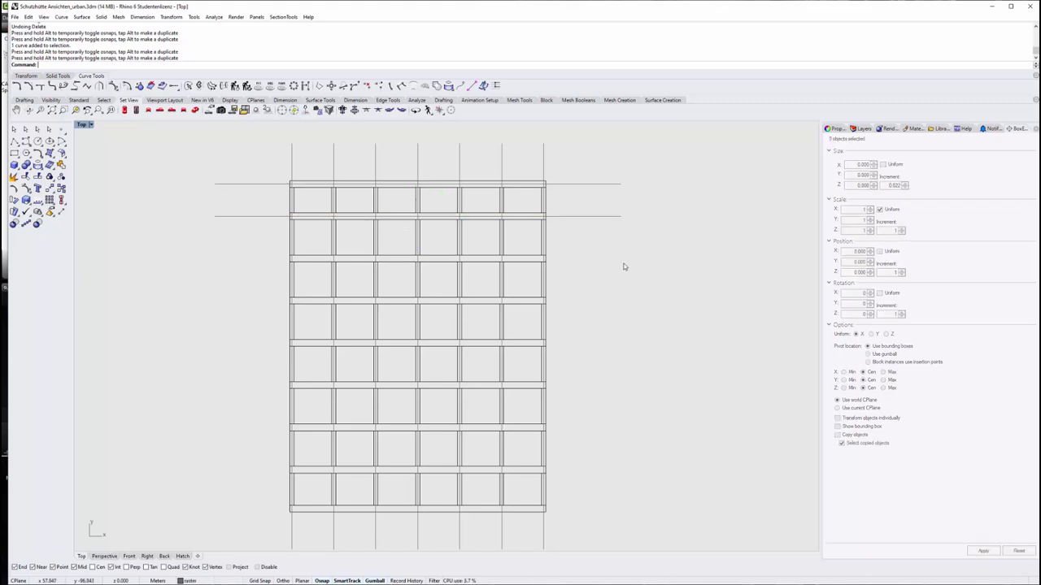
left_click_drag(599, 242, 575, 203)
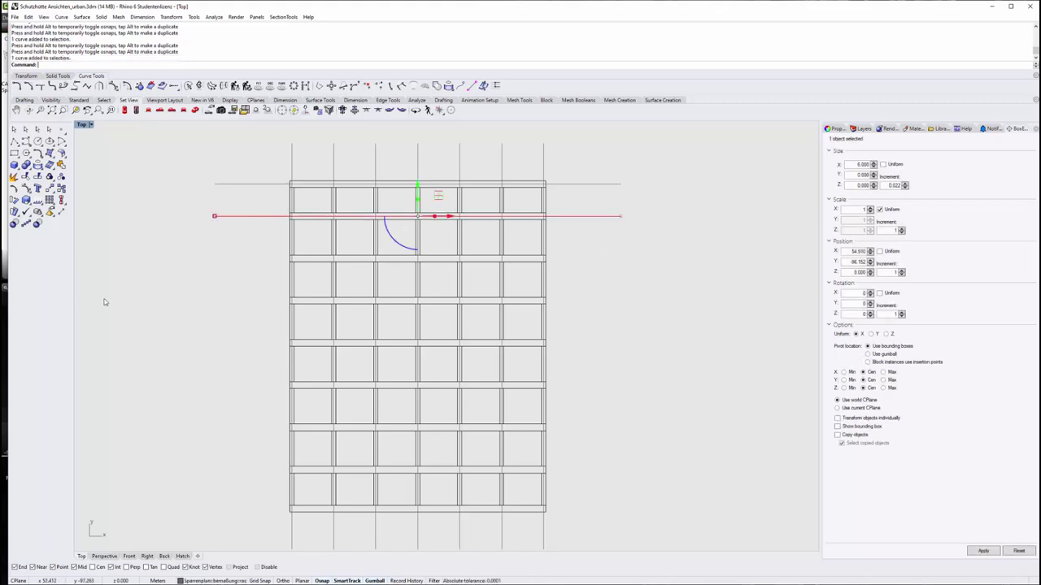
left_click(27, 225)
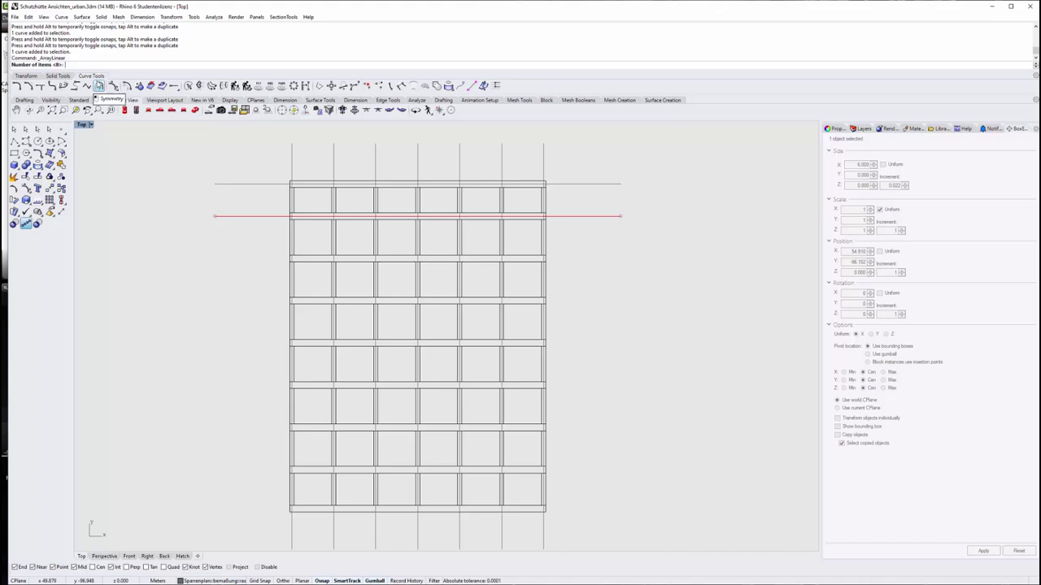
Array the axis line down the grid, spaced one beam interval apart
scroll(550, 211, "up", 2)
scroll(534, 223, "up", 3)
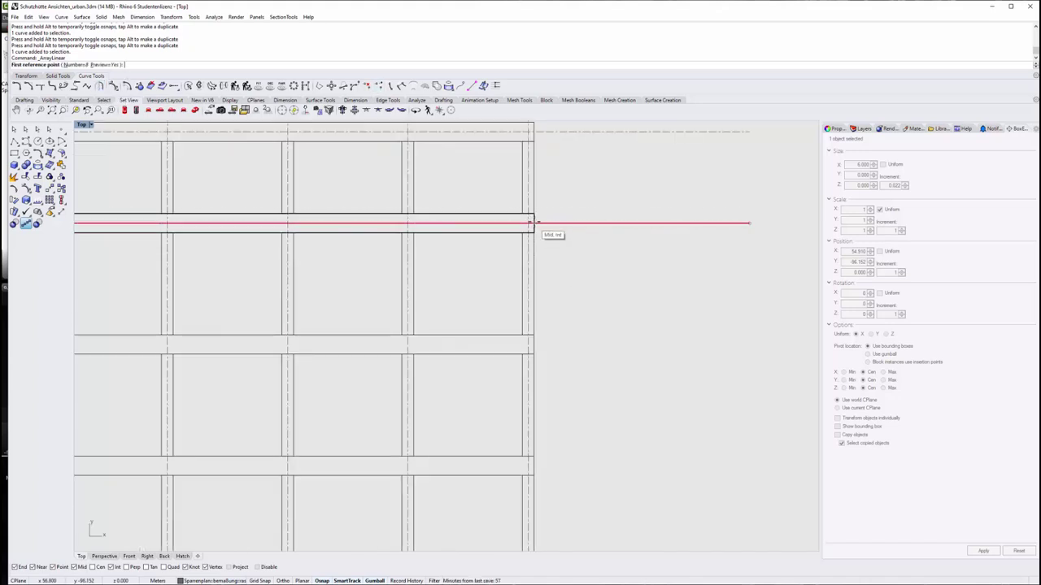
left_click(533, 223)
left_click(532, 343)
scroll(511, 227, "down", 5)
scroll(515, 464, "down", 1)
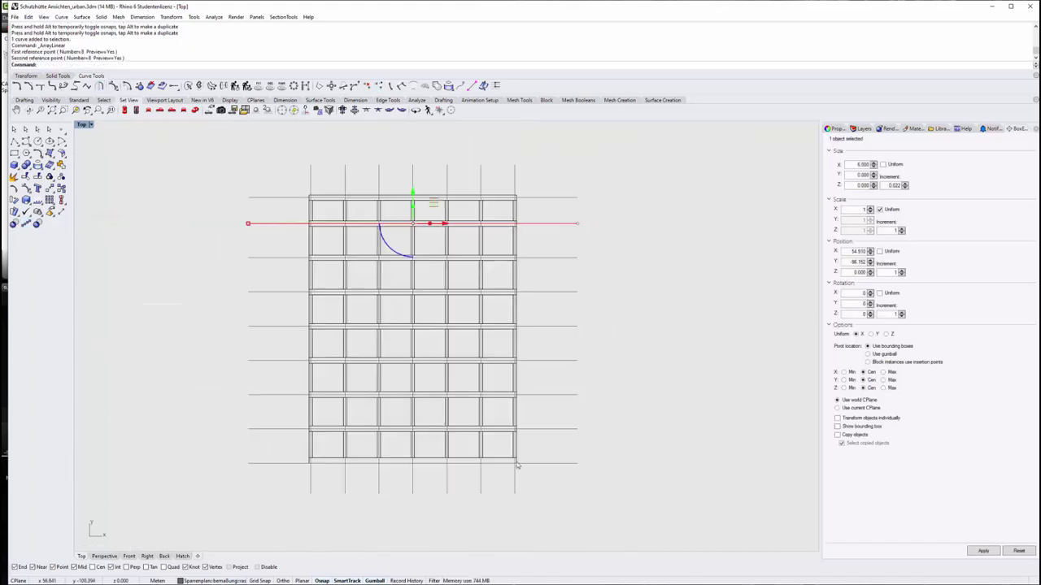
scroll(556, 484, "up", 3)
Move the bottommost axis line onto the last beam and recentre the grid in view
left_click(556, 464)
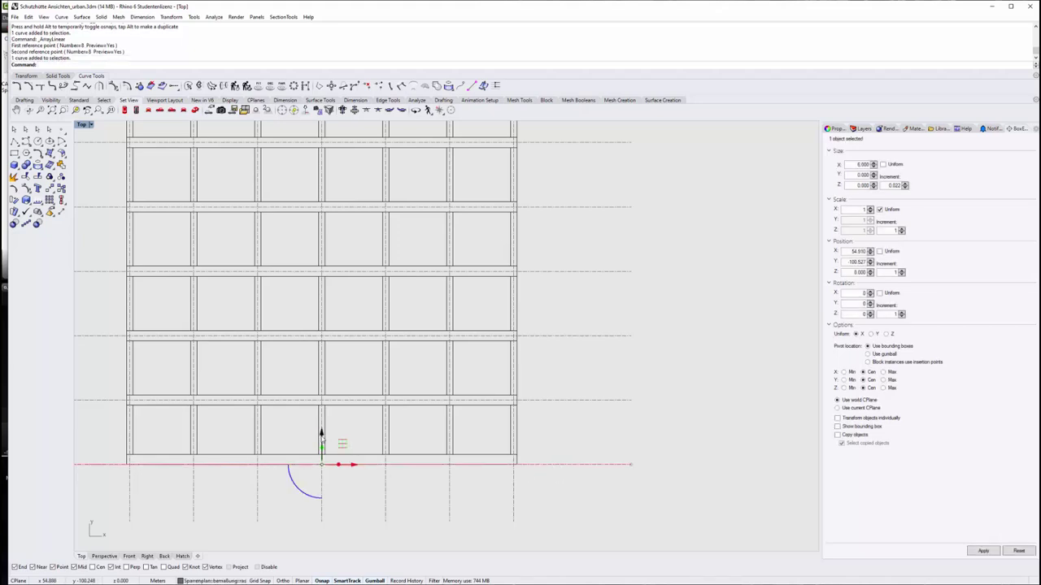
left_click_drag(344, 441, 561, 491)
scroll(469, 434, "up", 2)
scroll(504, 443, "down", 3)
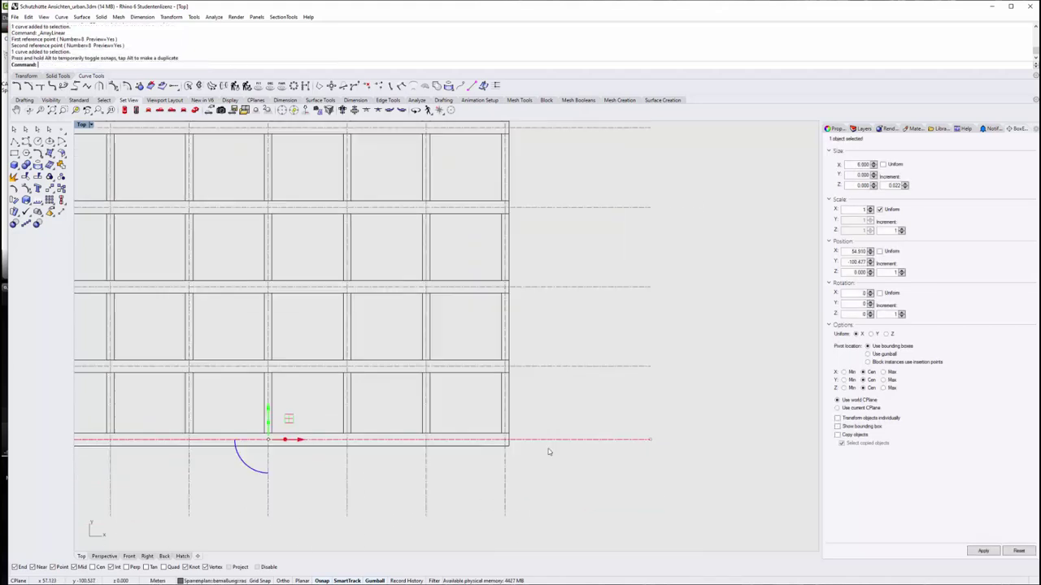
scroll(585, 430, "down", 2)
left_click(636, 407)
right_click_drag(670, 386, 626, 432)
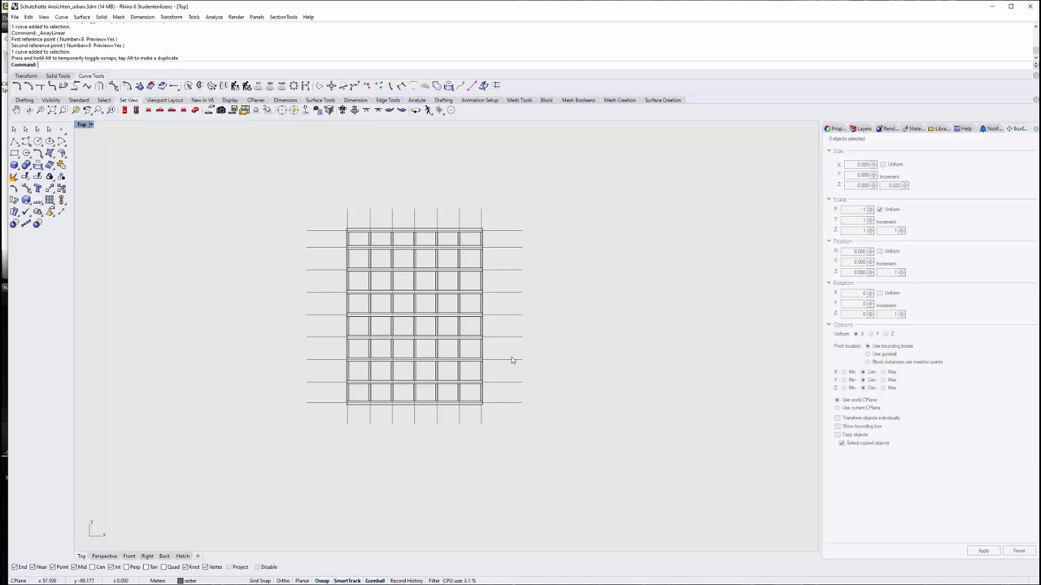
right_click_drag(501, 367, 548, 373)
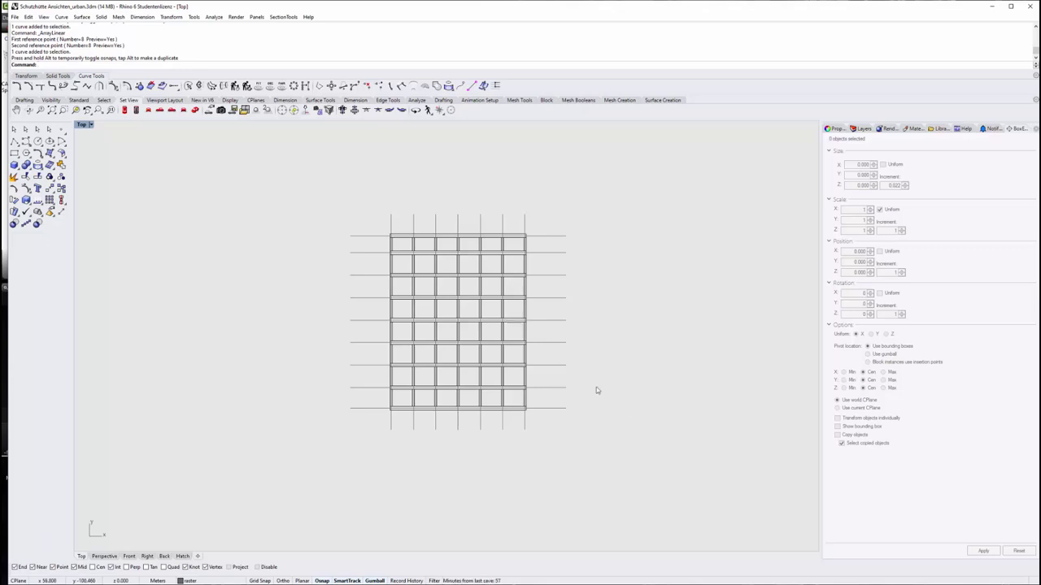
scroll(348, 208, "up", 3)
right_click_drag(569, 362, 489, 306)
scroll(489, 306, "up", 3)
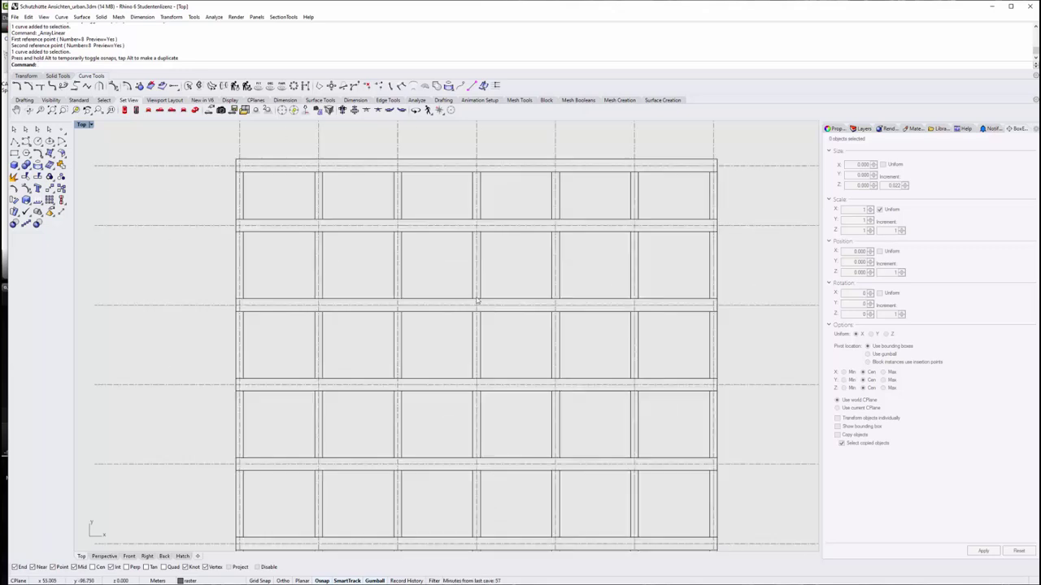
scroll(476, 300, "down", 3)
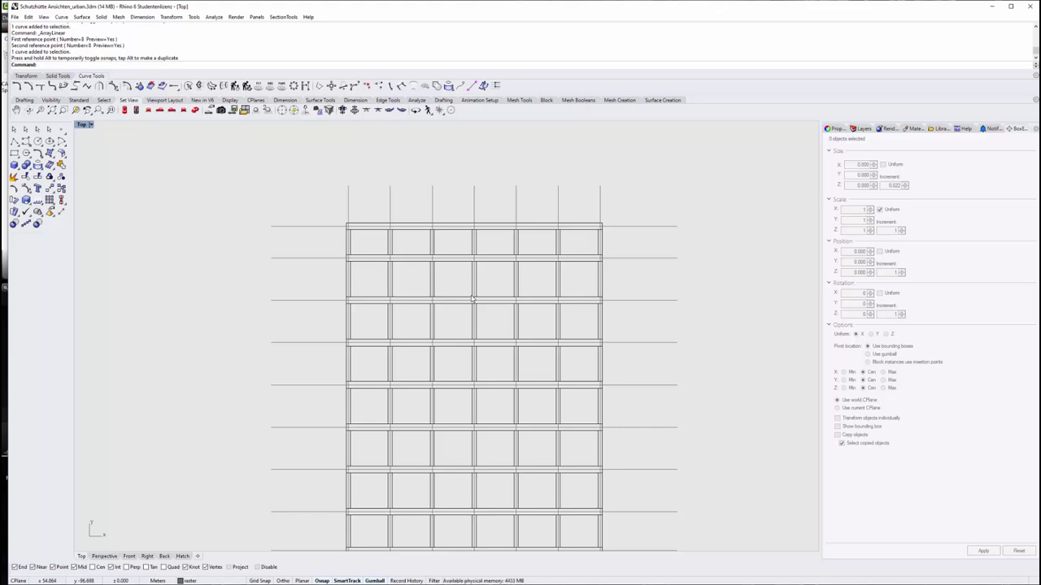
scroll(421, 265, "down", 2)
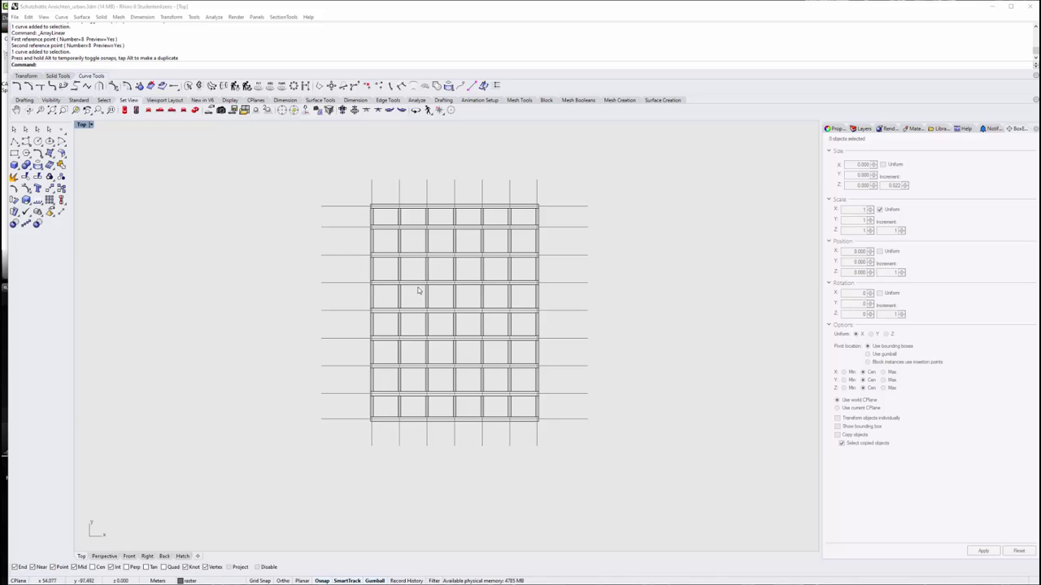
right_click_drag(395, 307, 428, 322)
scroll(517, 284, "down", 3)
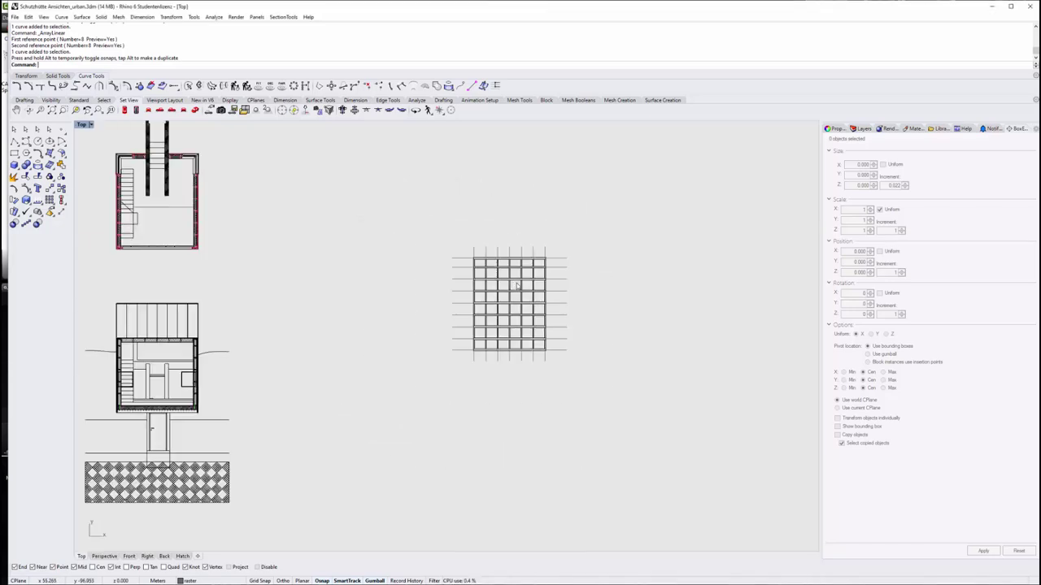
scroll(512, 283, "up", 4)
right_click_drag(443, 284, 452, 314)
scroll(493, 282, "down", 3)
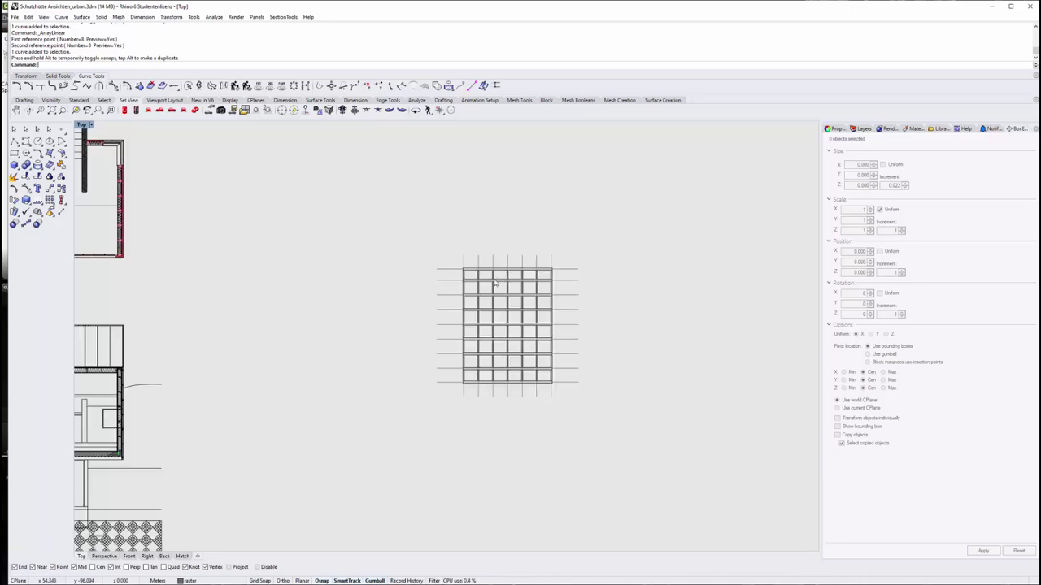
scroll(548, 290, "down", 2)
scroll(396, 255, "down", 2)
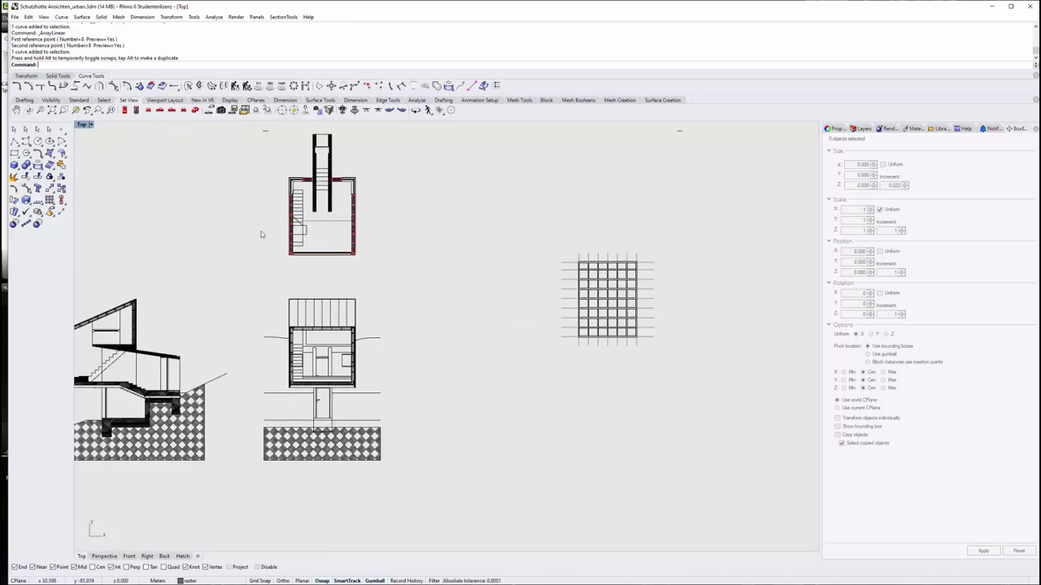
right_click_drag(656, 282, 622, 280)
scroll(611, 271, "up", 4)
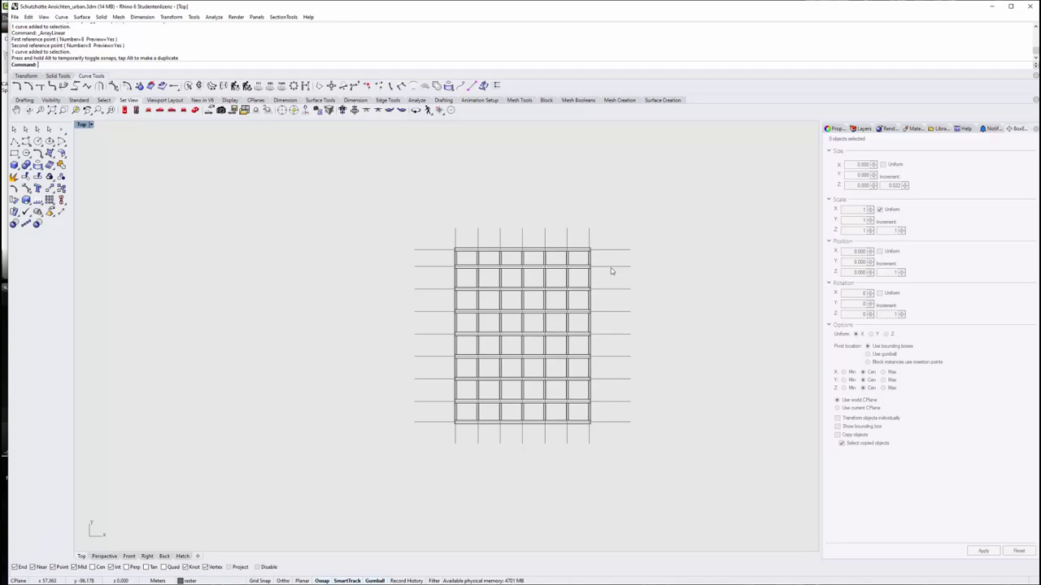
Bring the grid into view and draw a small circle just left of it
scroll(612, 246, "down", 3)
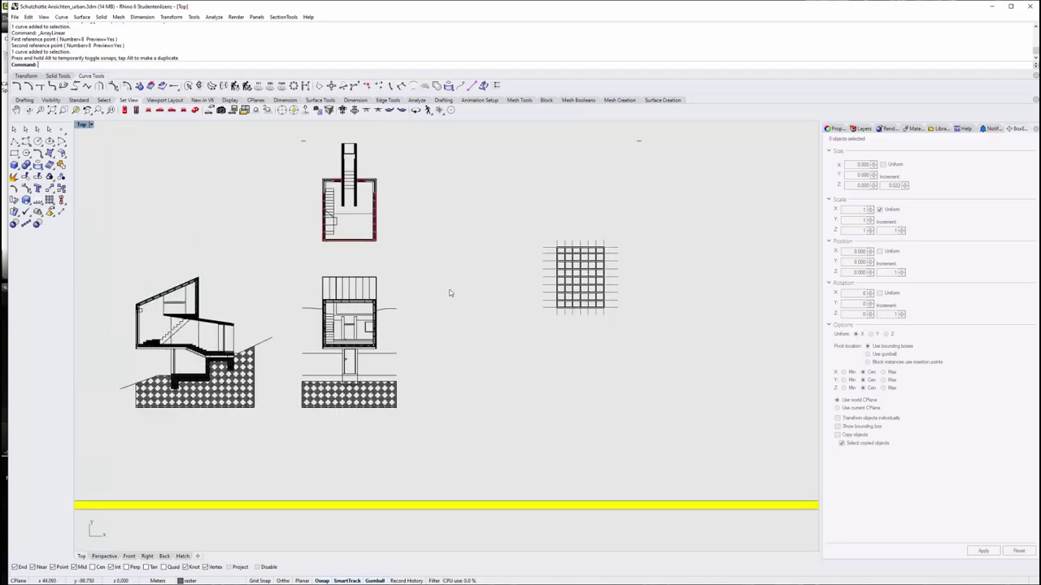
scroll(212, 280, "up", 8)
scroll(199, 317, "up", 2)
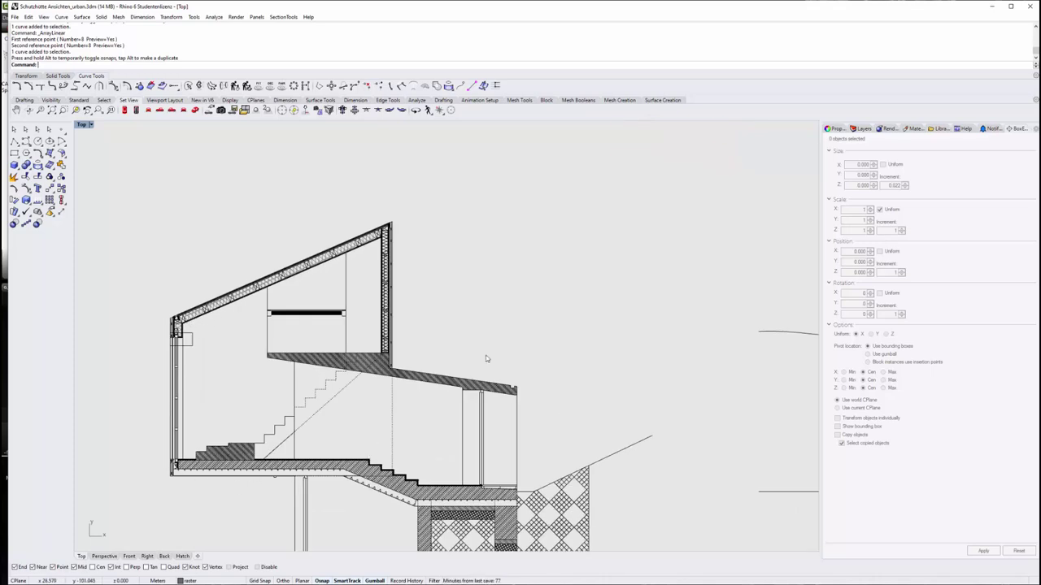
right_click_drag(488, 360, 432, 363)
scroll(371, 330, "down", 3)
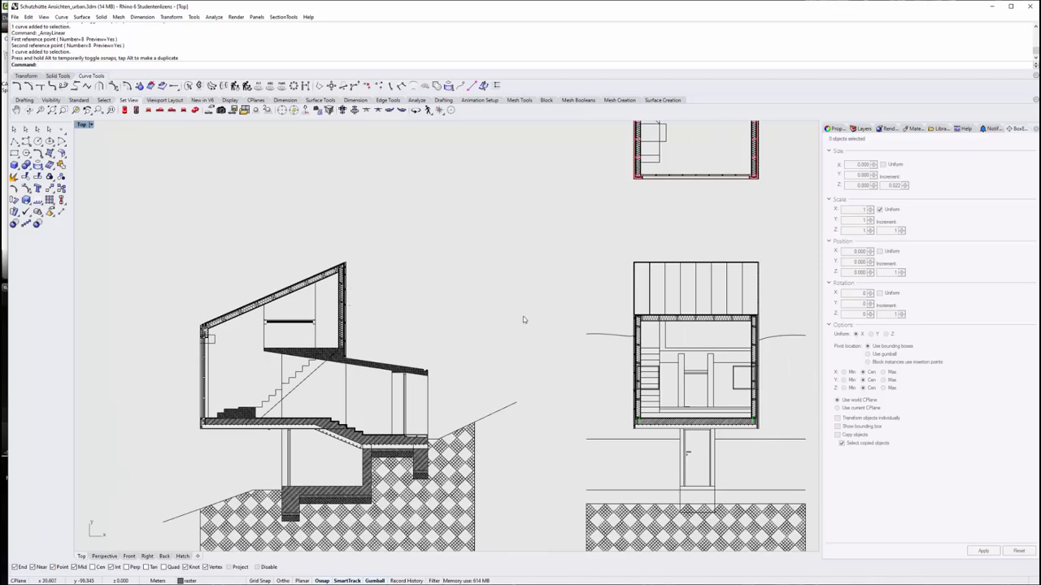
right_click_drag(523, 316, 364, 328)
scroll(370, 328, "down", 3)
right_click_drag(655, 365, 558, 365)
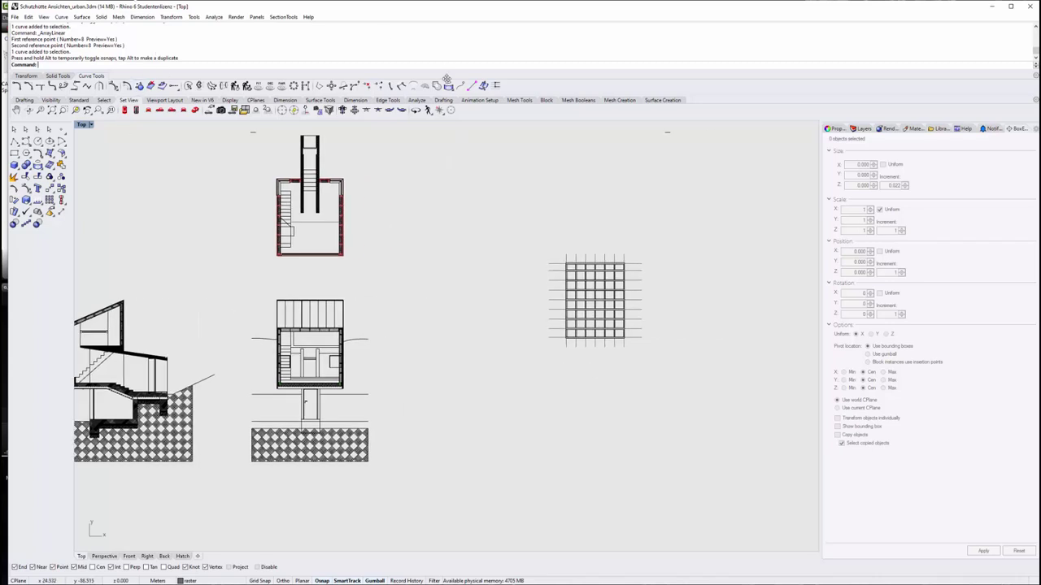
scroll(622, 288, "up", 4)
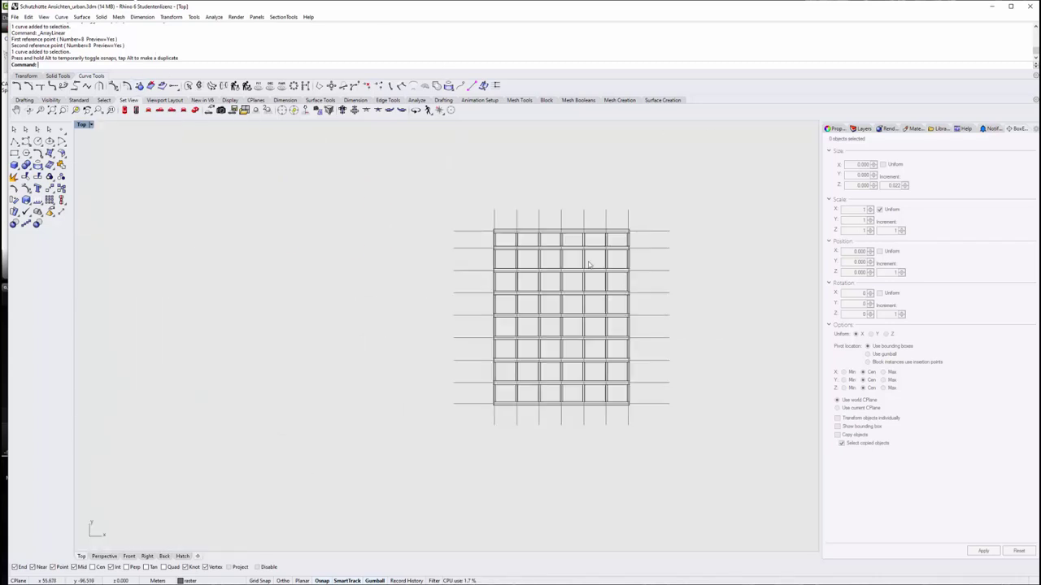
right_click_drag(498, 283, 505, 289)
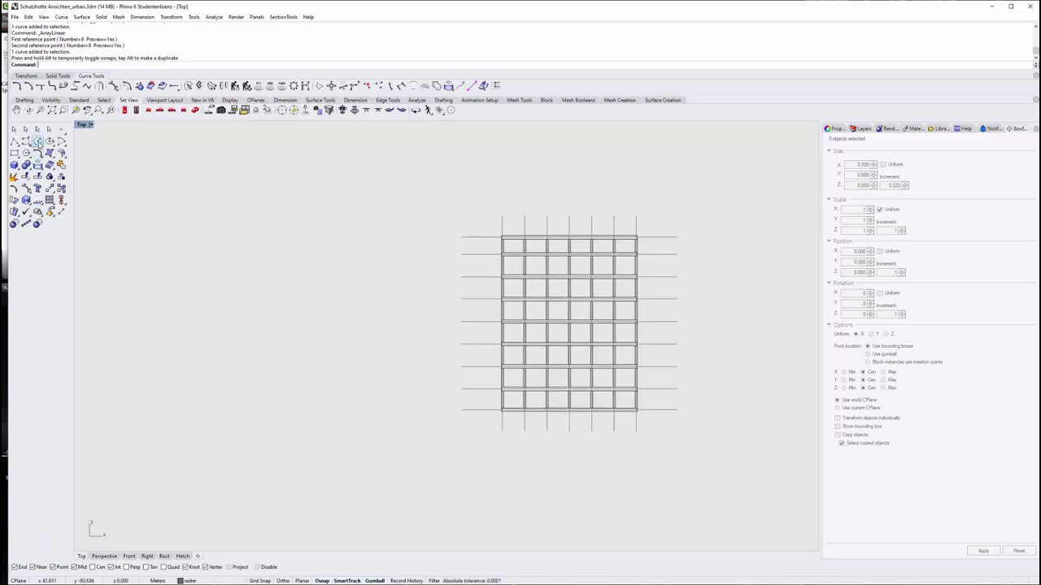
scroll(388, 260, "up", 2)
scroll(439, 252, "up", 1)
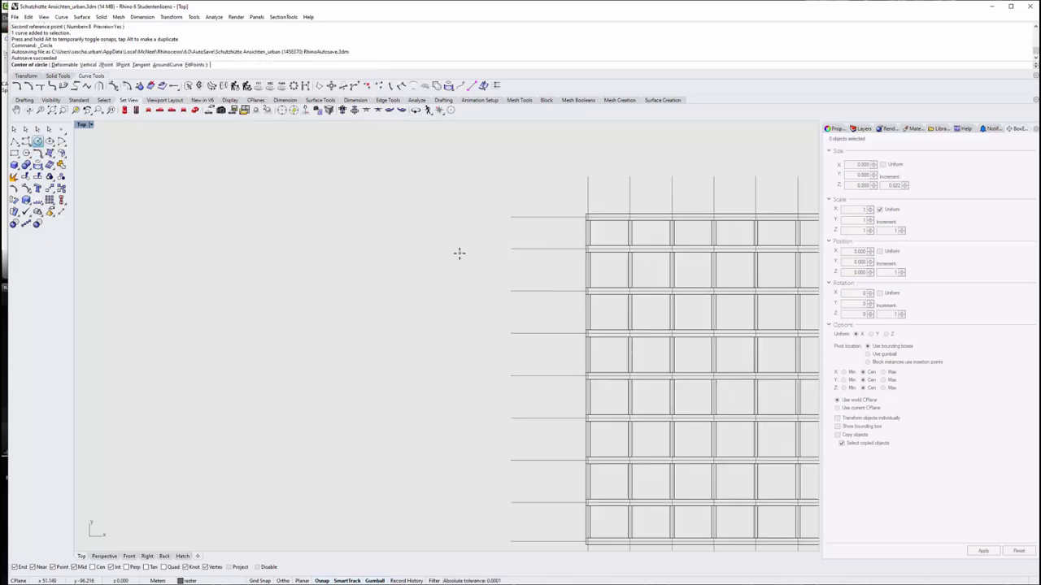
scroll(455, 248, "up", 1)
left_click(453, 246)
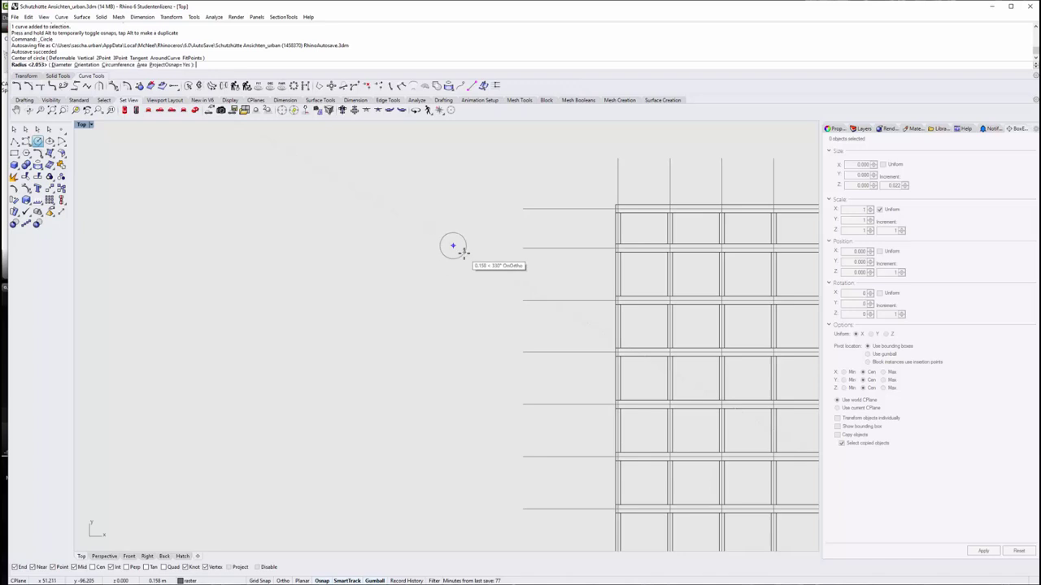
left_click(463, 249)
Move the new circle onto the bezeichnung layer
left_click(463, 250)
left_click(188, 580)
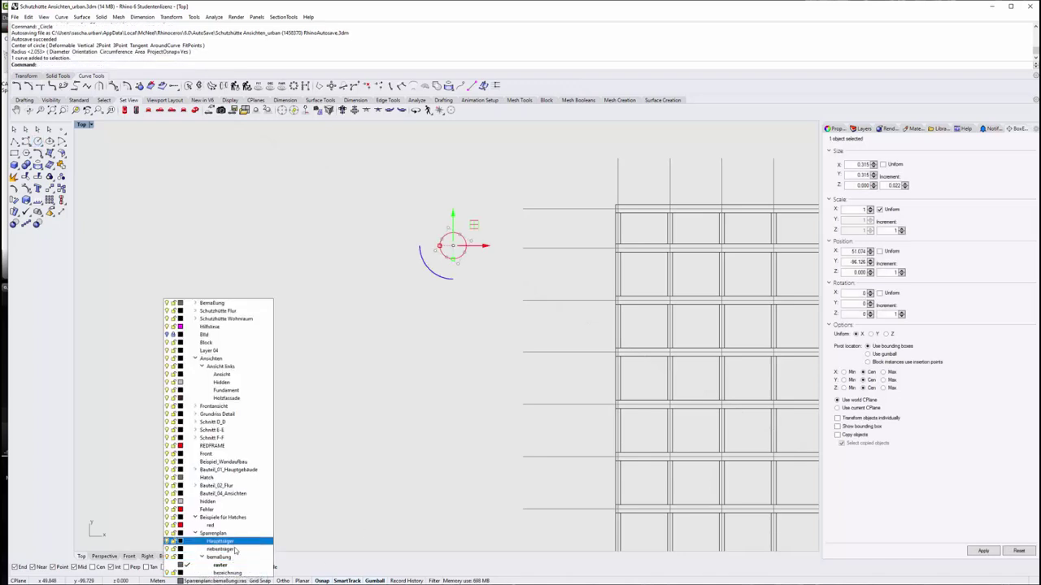
left_click(242, 574)
scroll(439, 242, "up", 3)
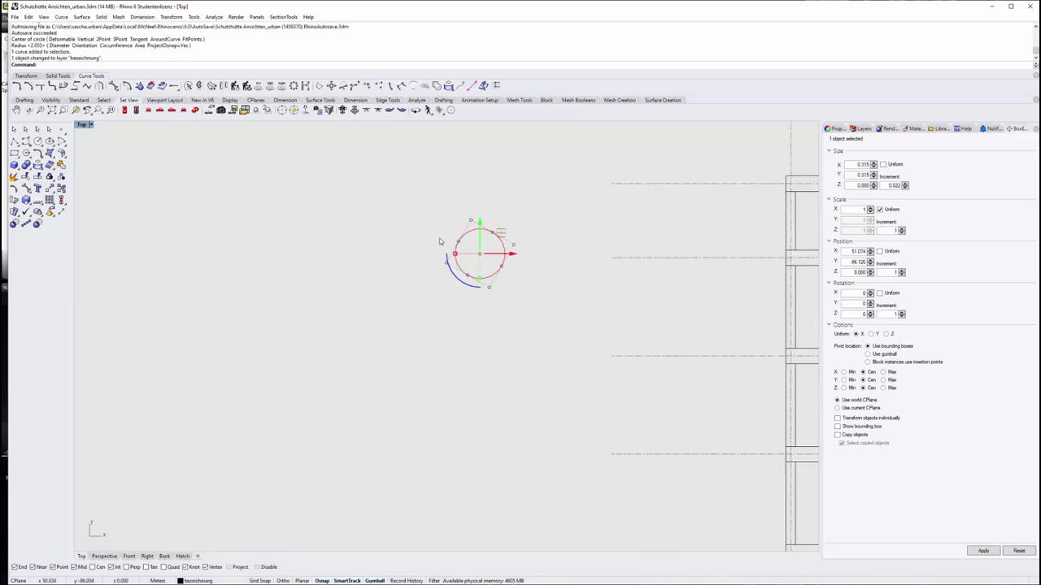
Start a text label with height 100 and enter the text 100
type("Text")
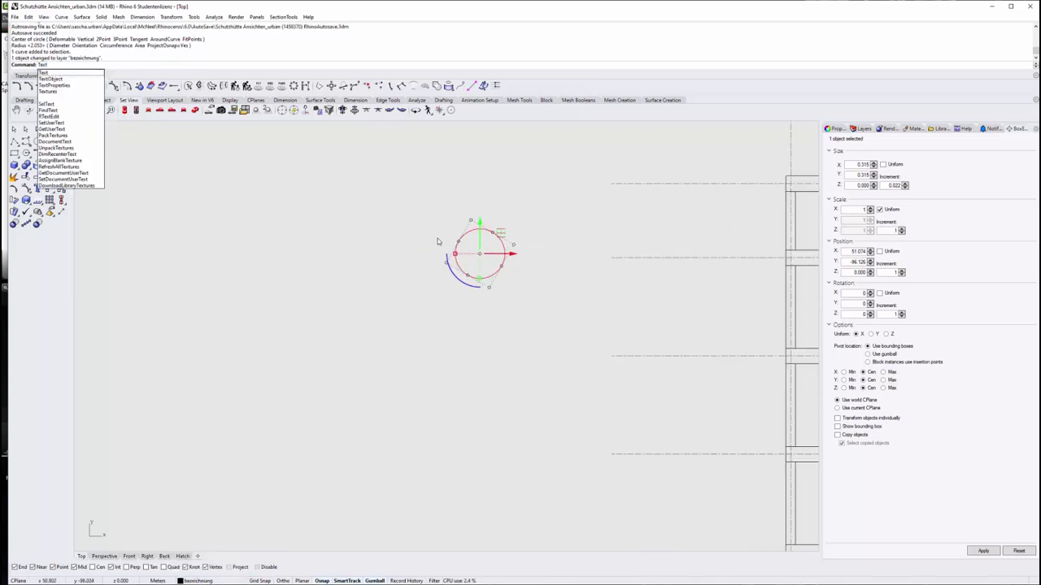
key("Return")
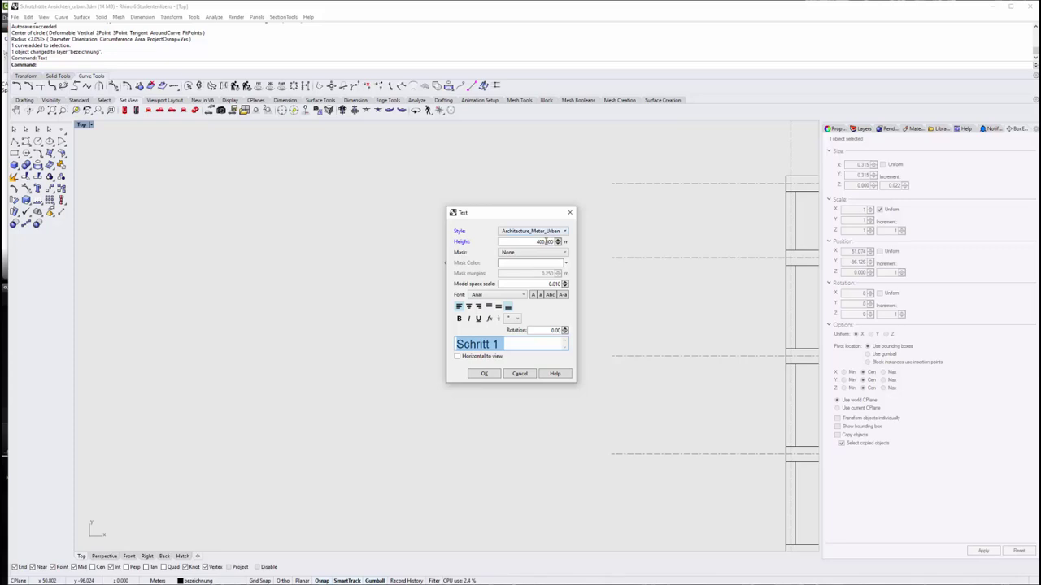
left_click_drag(533, 241, 577, 238)
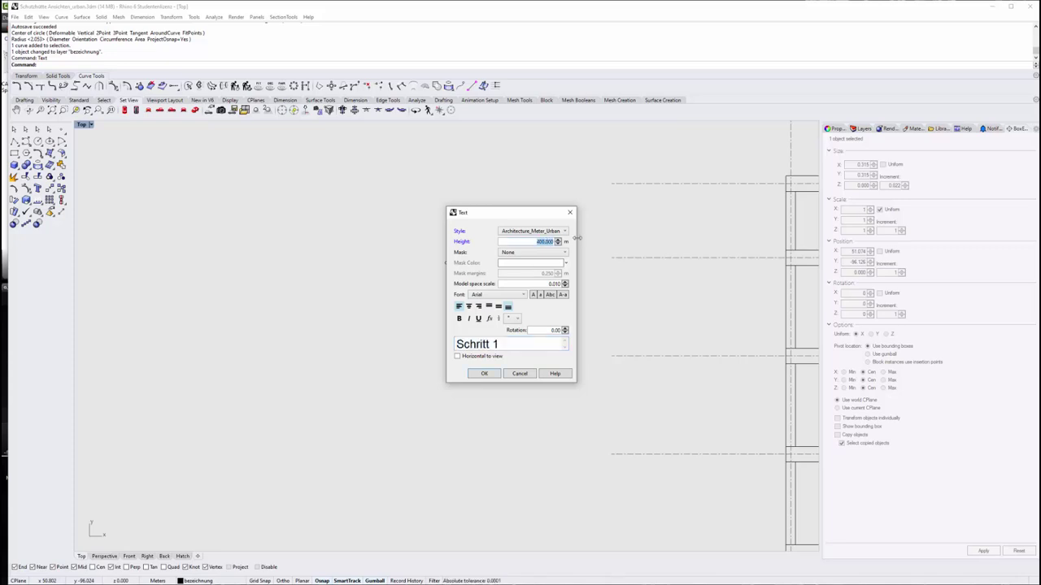
type("60")
key("Return")
type("1")
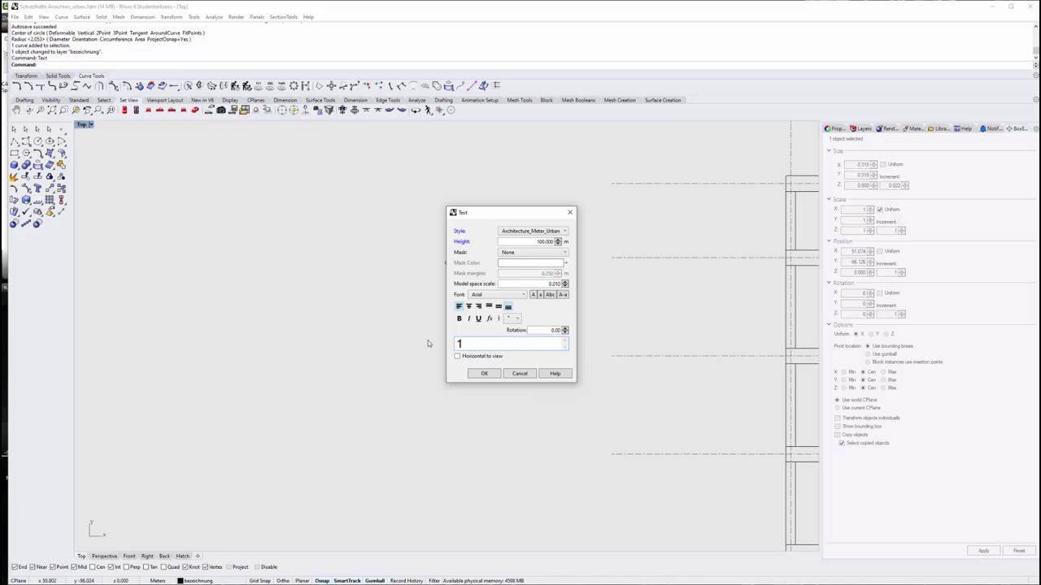
type("00")
Place the 100 label and reduce its text height to 10 in Properties
left_click(484, 374)
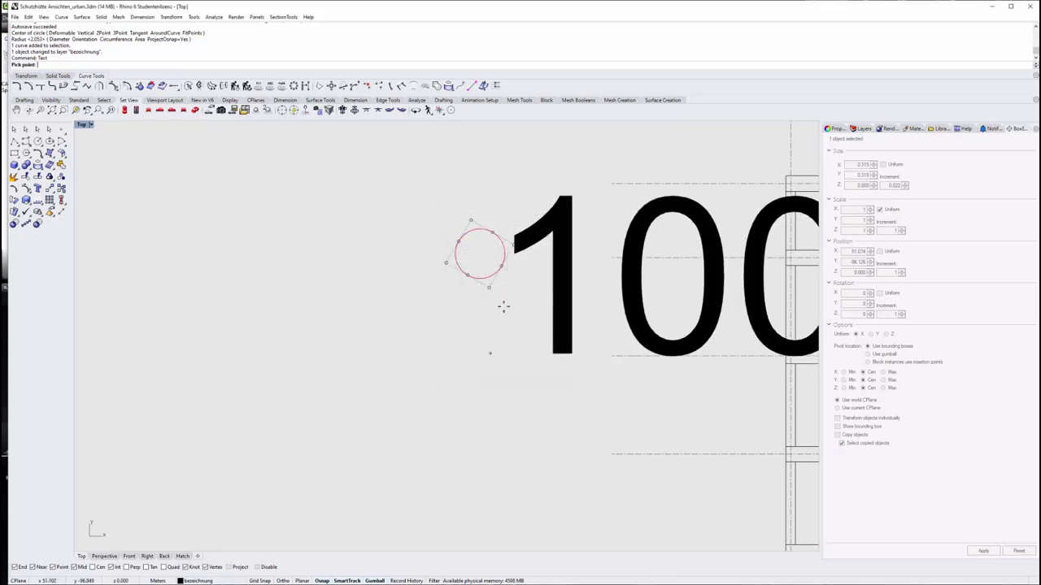
left_click(413, 290)
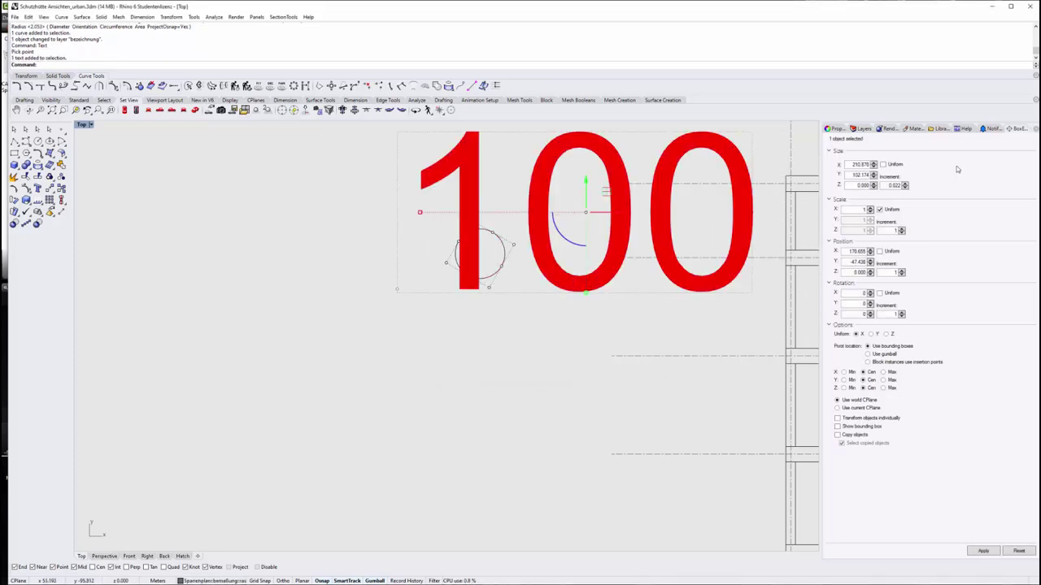
left_click(860, 129)
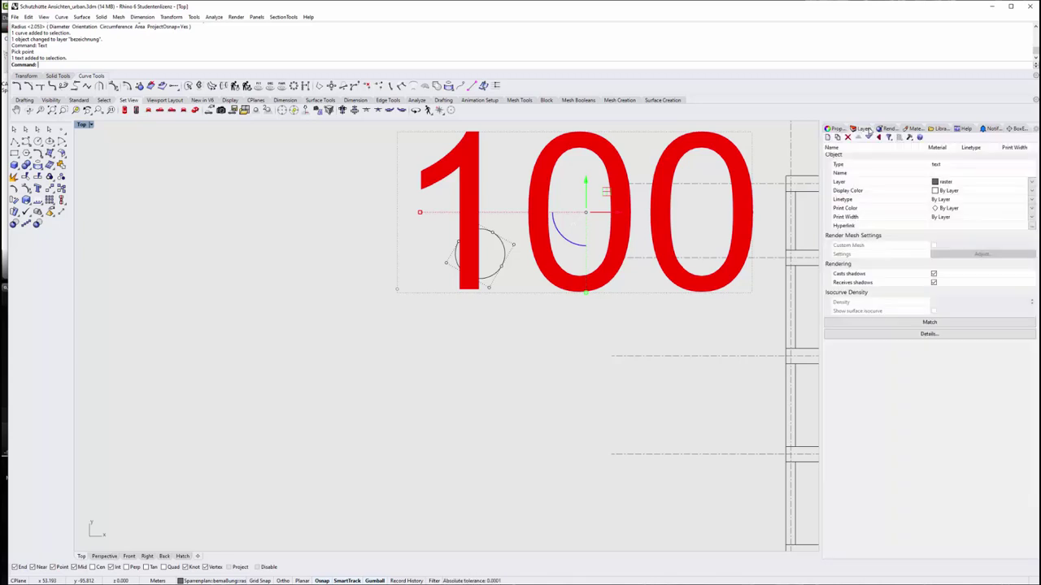
left_click(1011, 129)
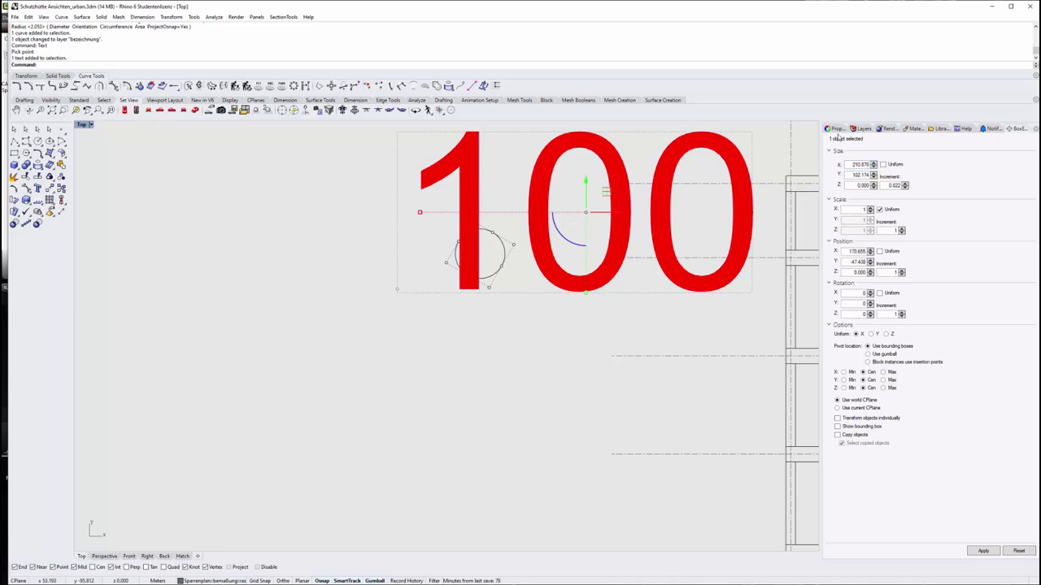
left_click(835, 129)
left_click(841, 140)
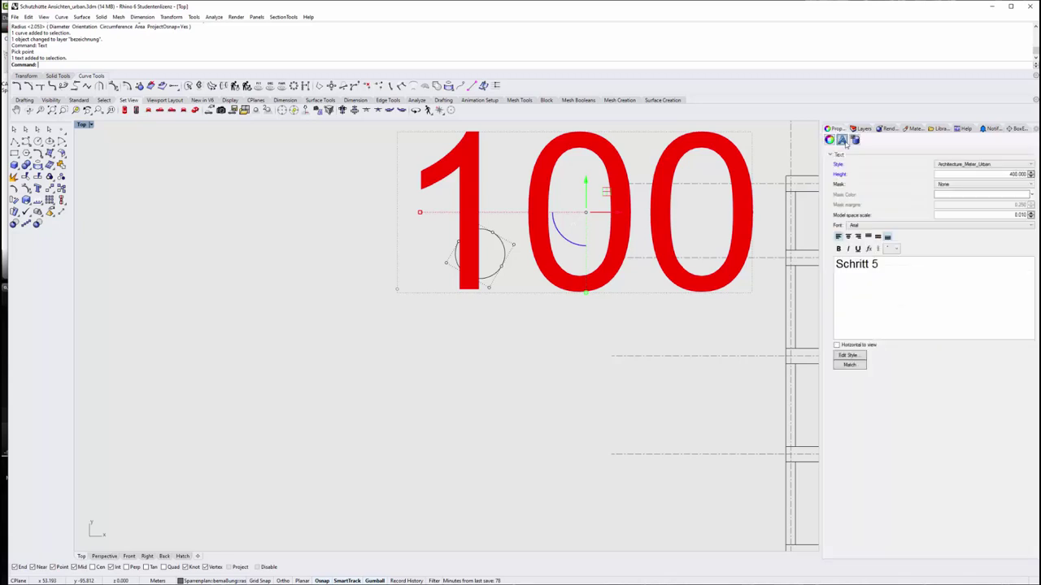
double_click(1003, 174)
type("10")
key("Return")
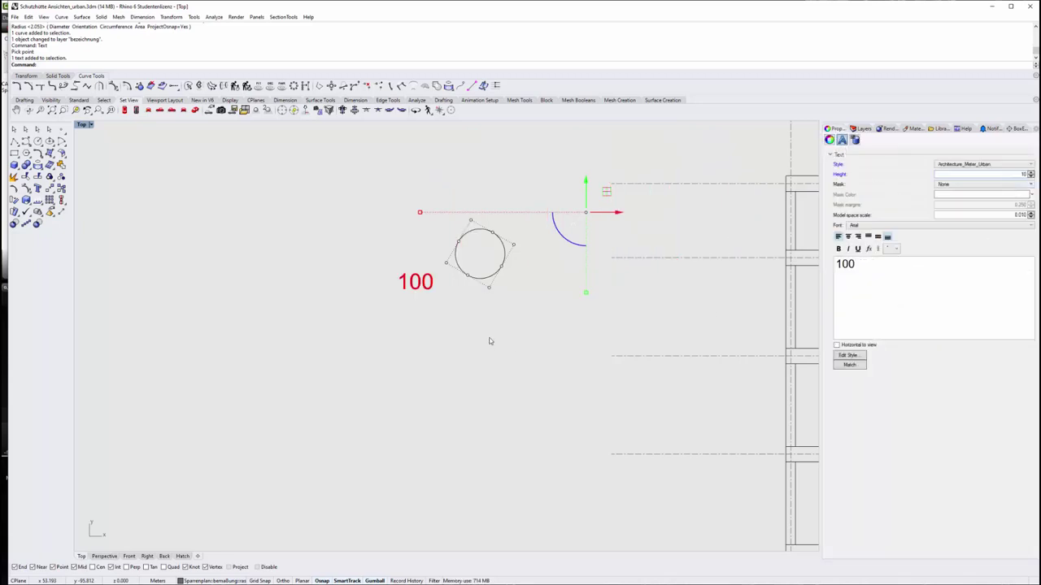
Move the 100 label into the circle and group the two
left_click(490, 341)
left_click(414, 281)
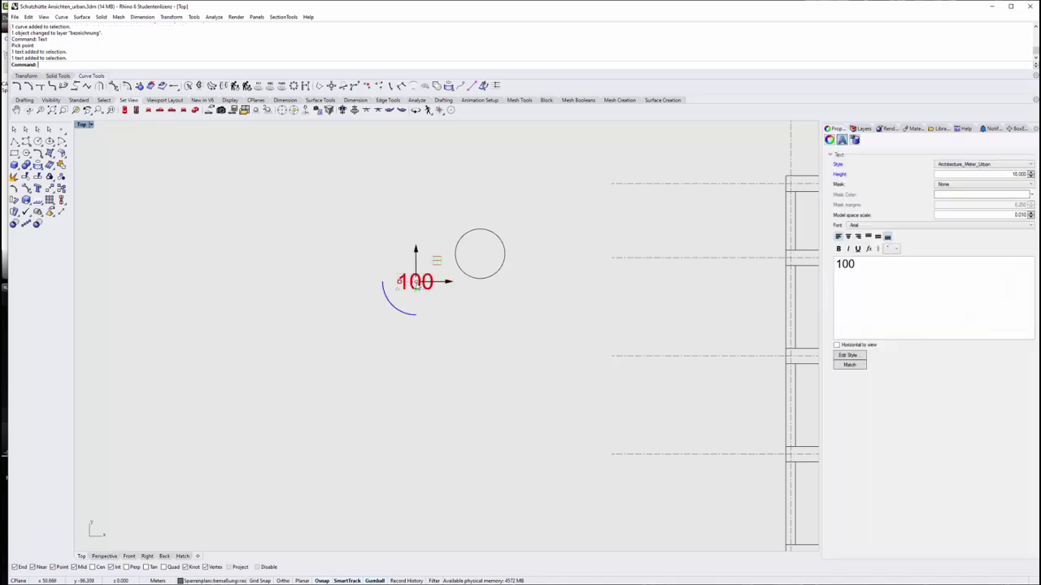
mouse_move(415, 281)
left_mouse_down()
mouse_move(470, 251)
mouse_move(491, 253)
left_mouse_up()
scroll(470, 250, "up", 5)
scroll(520, 261, "down", 5)
left_click_drag(455, 208, 584, 307)
scroll(423, 228, "down", 2)
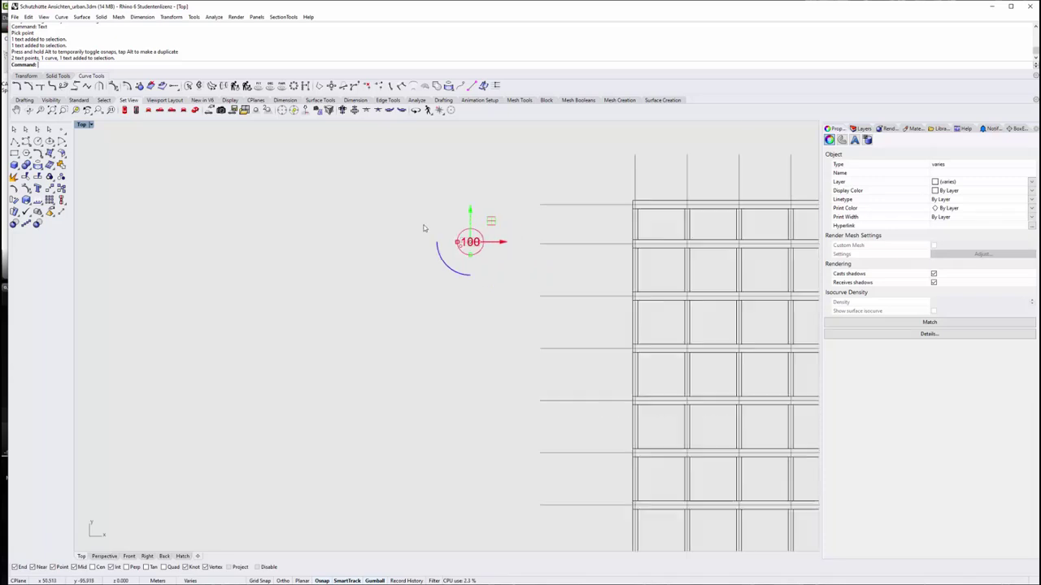
scroll(423, 228, "down", 1)
key("ctrl+g")
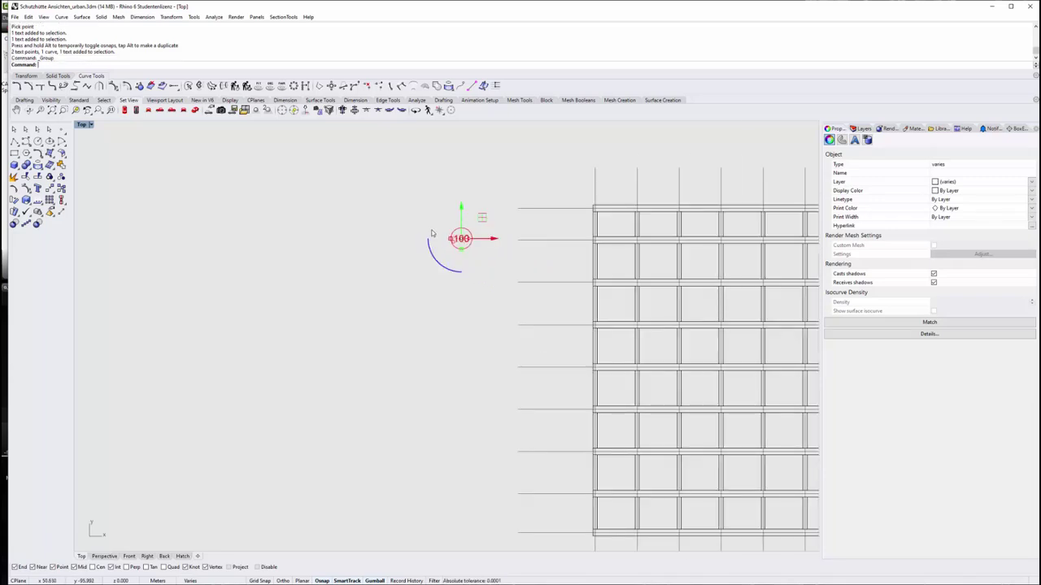
Shift the grouped bubble down, then ungroup the circle and label
right_click_drag(448, 314, 318, 225)
scroll(344, 182, "up", 3)
left_click_drag(345, 182, 346, 260)
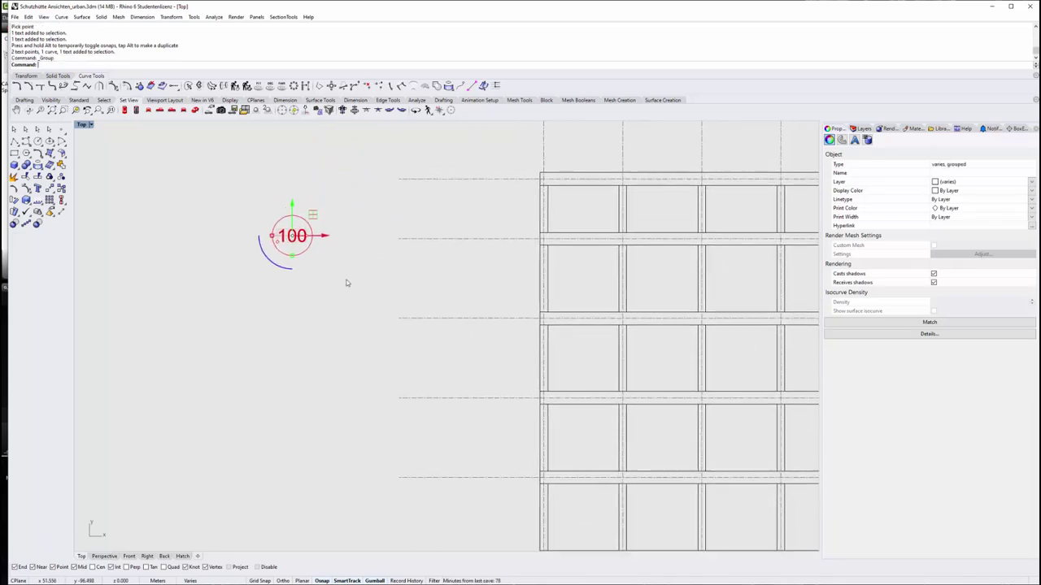
scroll(346, 281, "up", 3)
left_click(359, 281)
left_click(310, 232)
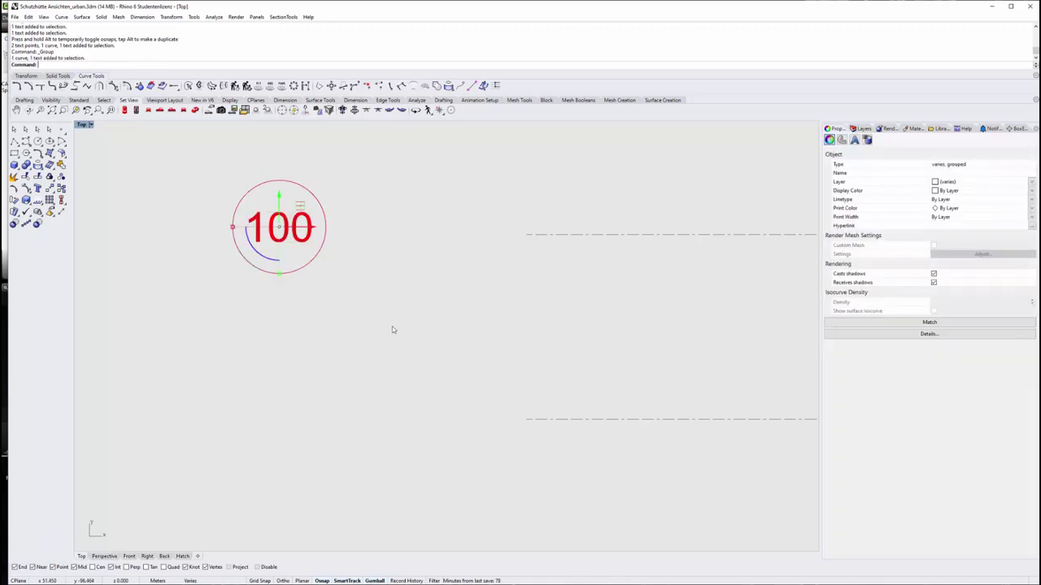
key("ctrl+shift+g")
key("Escape")
Centre the label concentrically in the circle and group number, circle and arc
right_click_drag(299, 354, 391, 395)
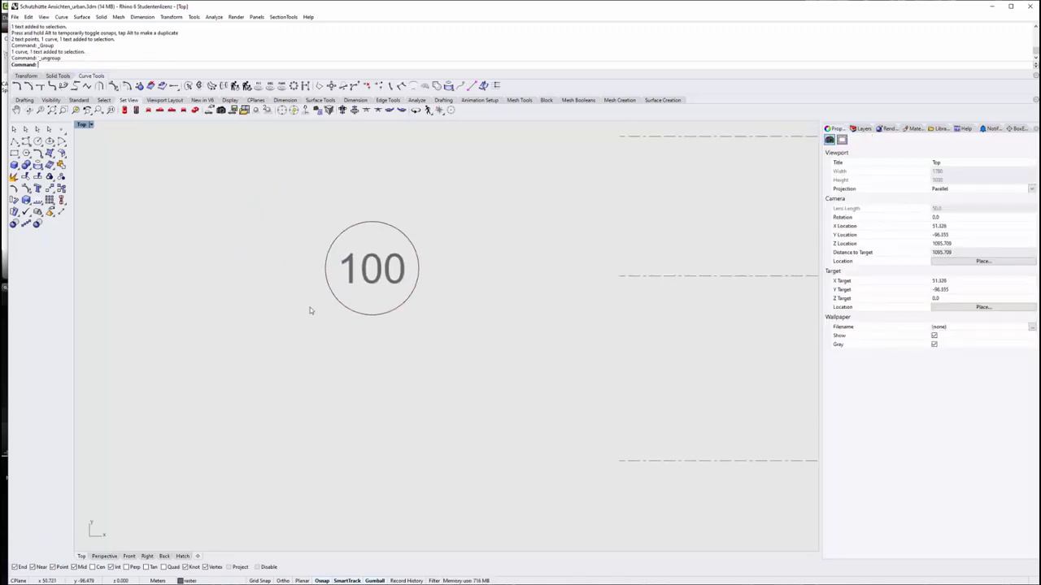
left_click_drag(270, 372, 462, 181)
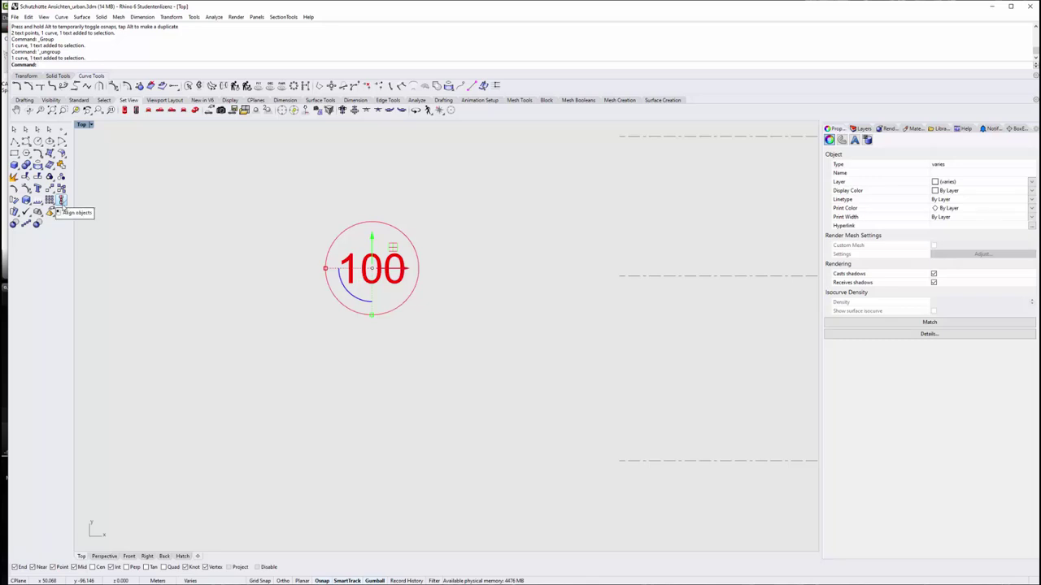
left_click(62, 200)
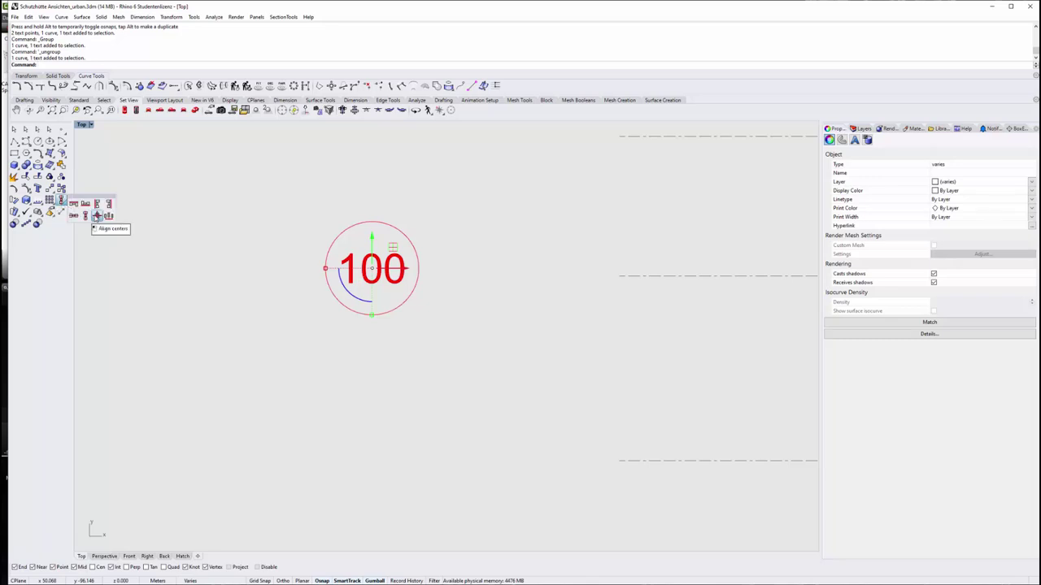
left_click(96, 216)
left_click(504, 288)
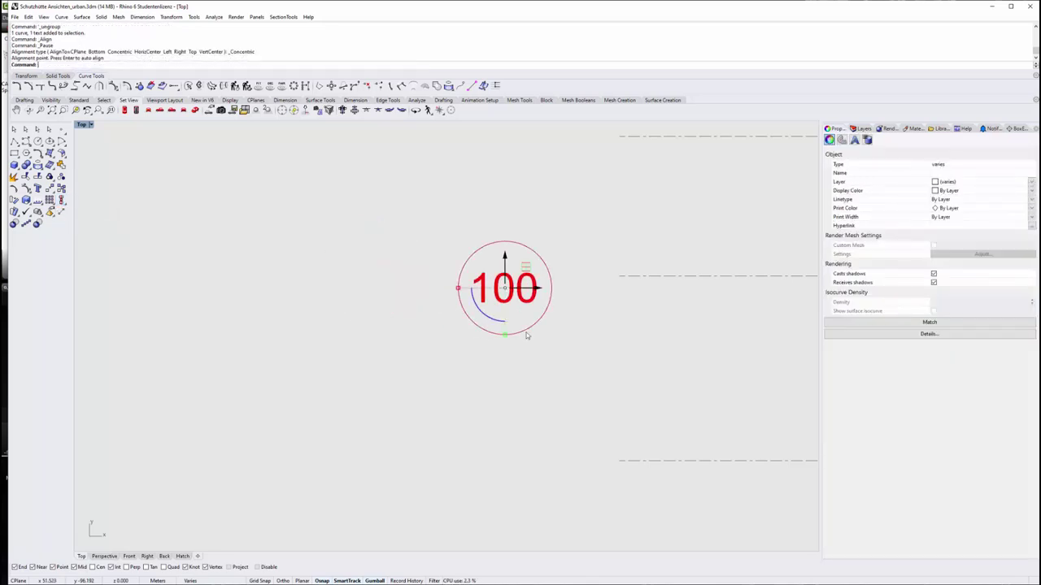
key("ctrl+g")
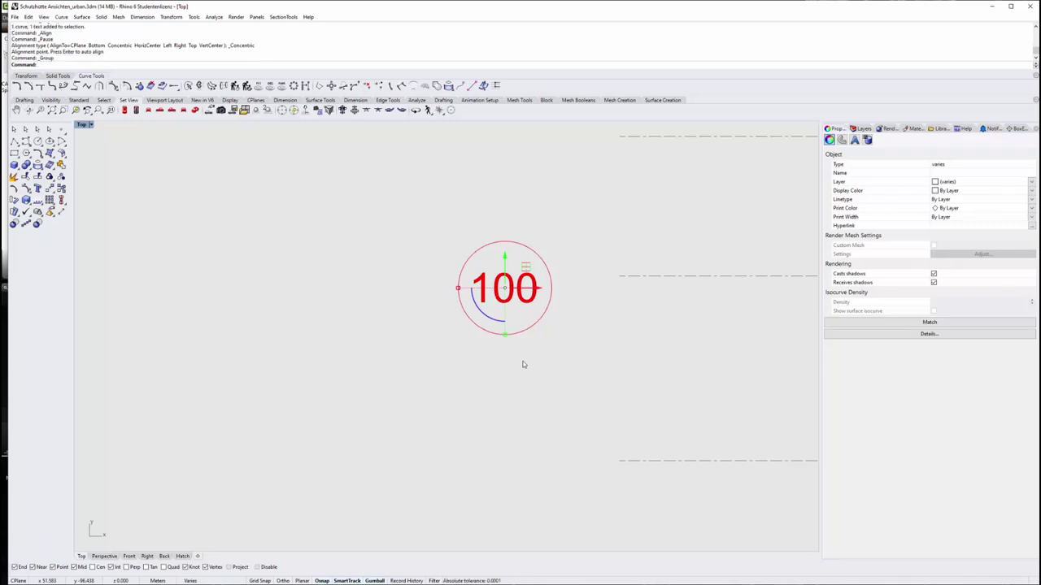
Select the whole 100 bubble
left_click(425, 364)
scroll(341, 310, "down", 5)
left_click_drag(342, 310, 451, 272)
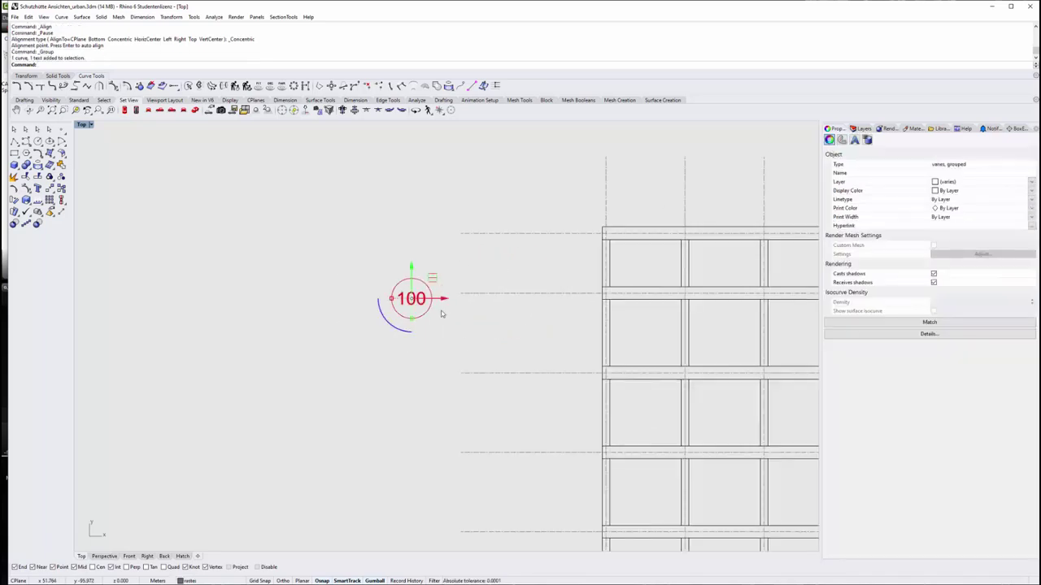
right_click_drag(495, 361, 365, 343)
scroll(232, 301, "up", 2)
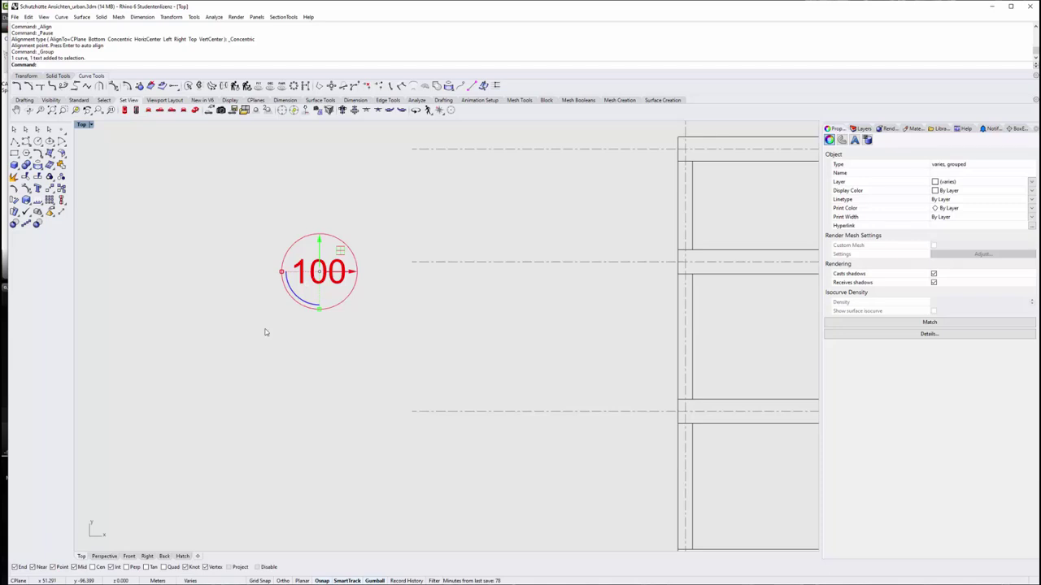
Move the 100 bubble onto the horizontal grid line
left_click(312, 316)
left_click_drag(319, 307, 322, 295)
right_click_drag(362, 333, 274, 337)
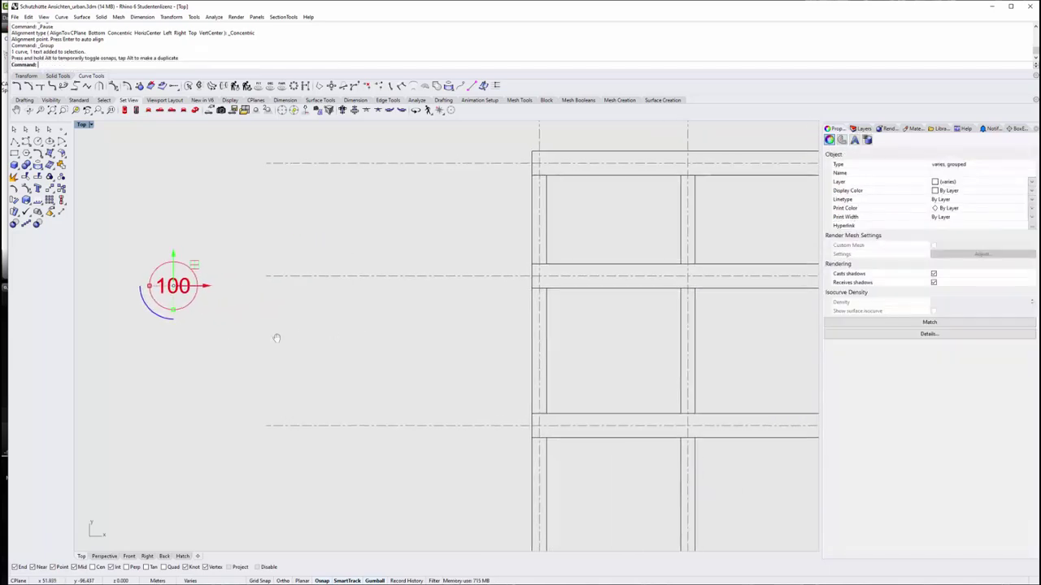
scroll(266, 294, "down", 2)
left_click_drag(208, 283, 493, 274)
scroll(479, 260, "down", 1)
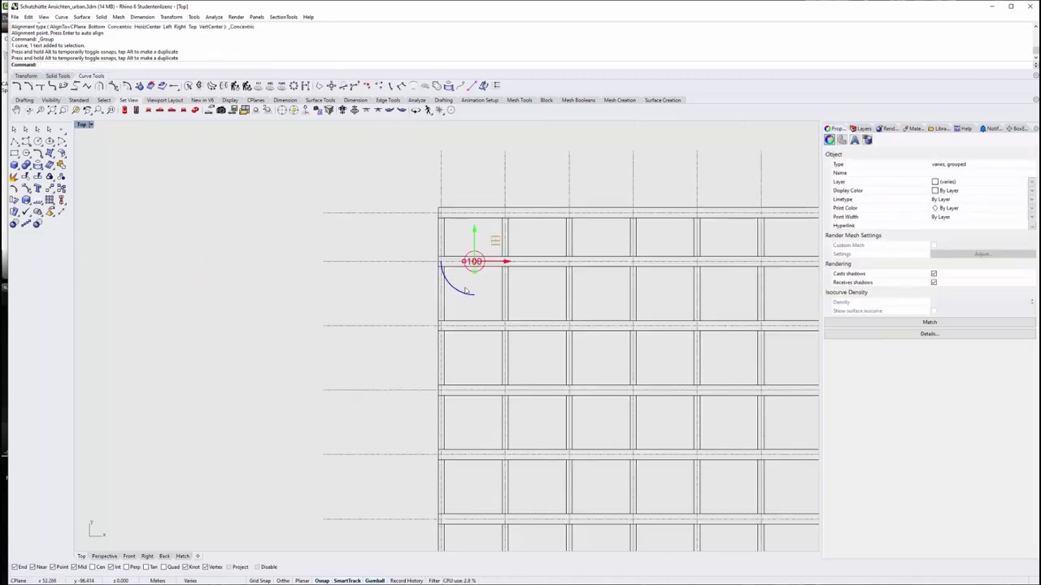
scroll(483, 230, "up", 2)
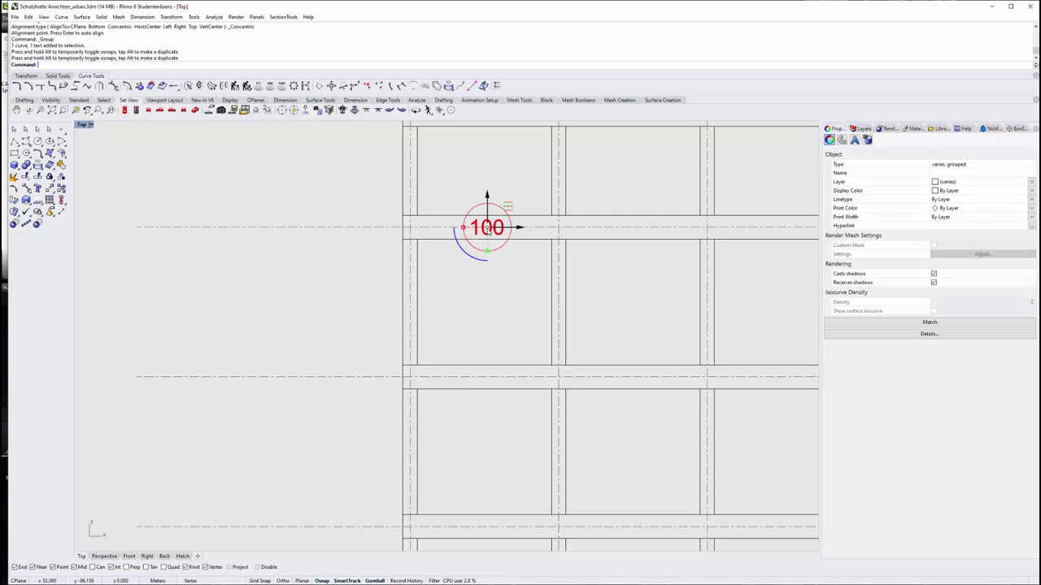
Copy the bubble onto the vertical grid line and renumber it 101
left_click_drag(486, 229, 707, 298)
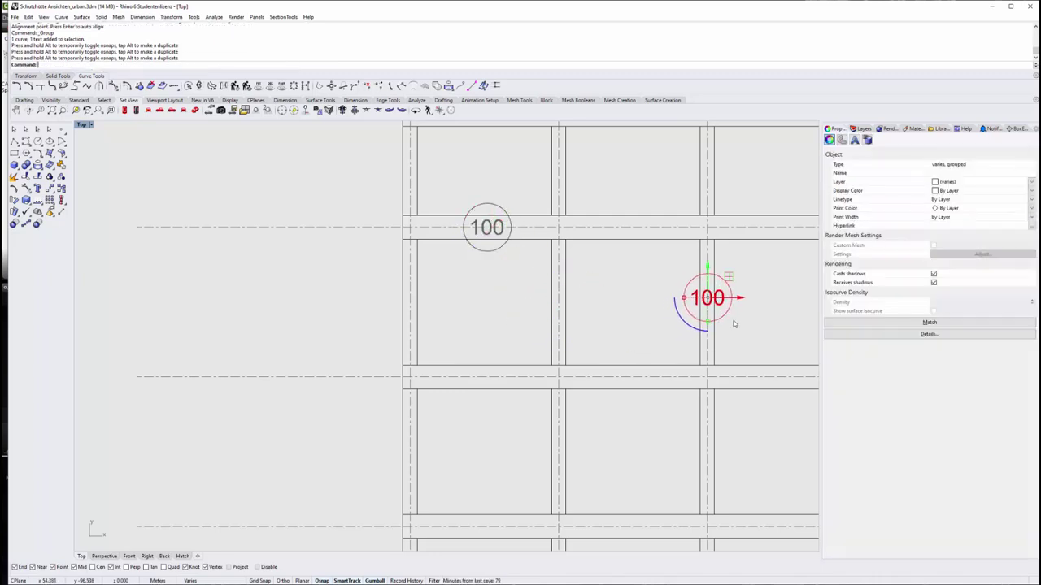
left_click(772, 307)
left_click(719, 299)
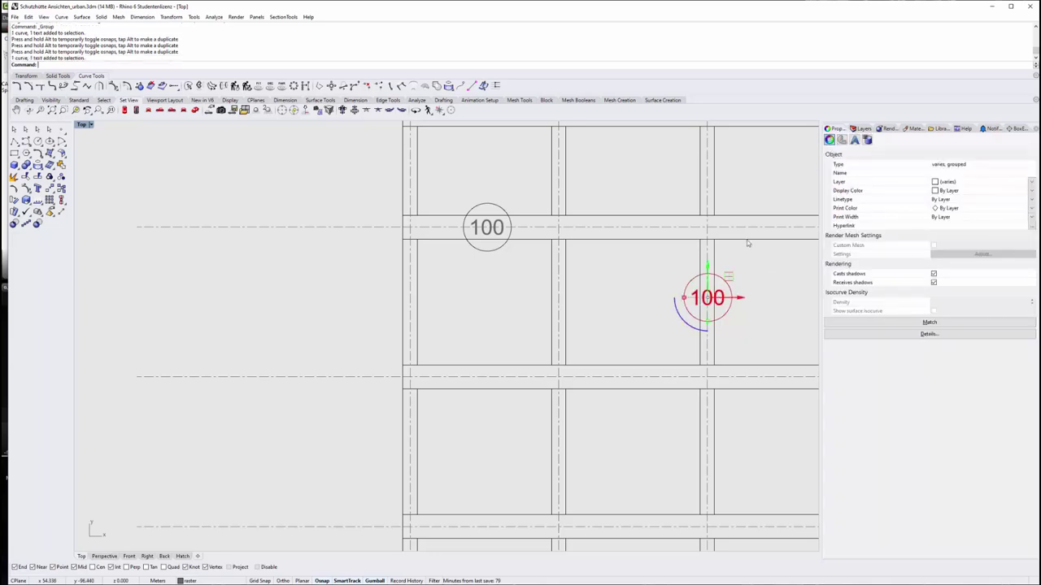
left_click(854, 140)
left_click_drag(863, 264, 849, 264)
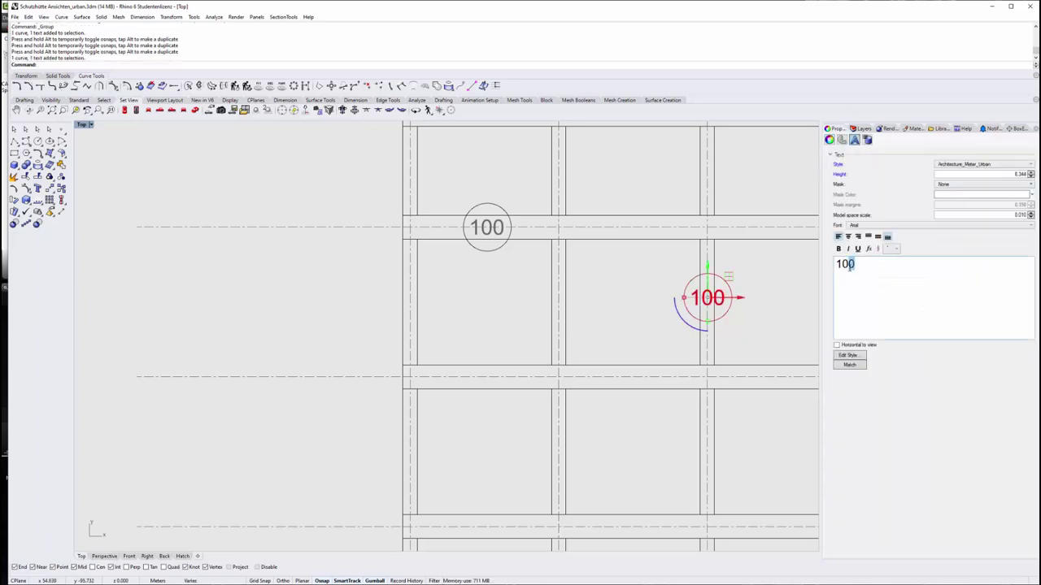
type("1")
left_click(589, 324)
Make two more copies of the 101 bubble along the grid line
scroll(590, 324, "down", 3)
scroll(482, 266, "down", 2)
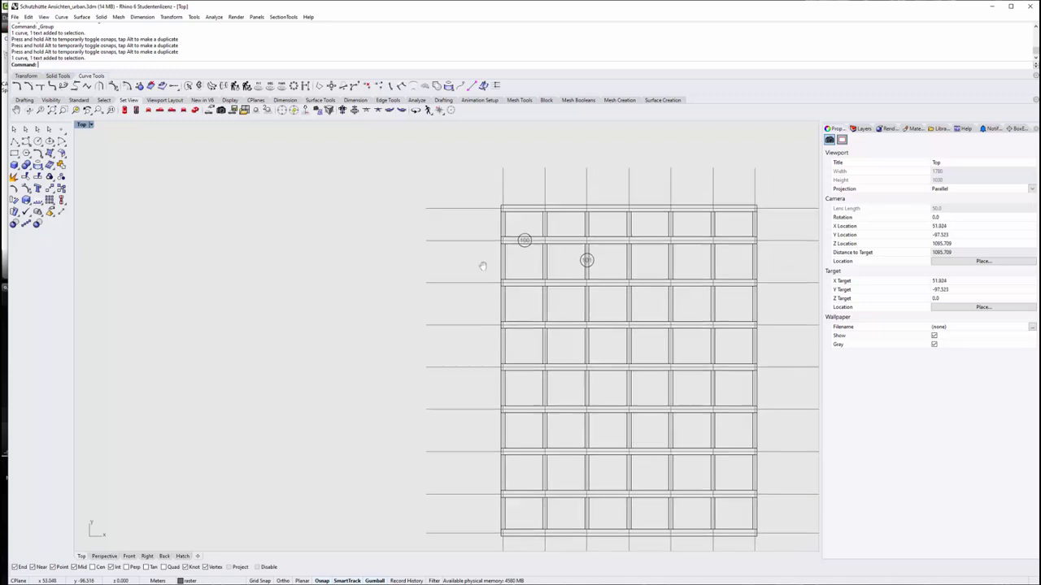
right_click_drag(482, 267, 452, 262)
mouse_move(473, 397)
right_mouse_down()
mouse_move(464, 317)
mouse_move(479, 347)
right_mouse_up()
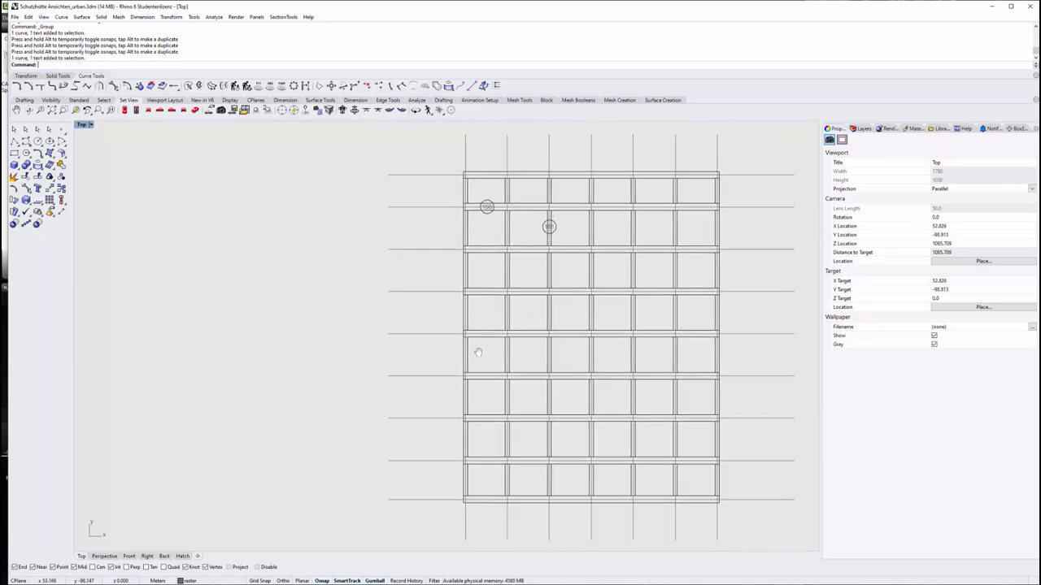
right_click_drag(558, 489, 556, 469)
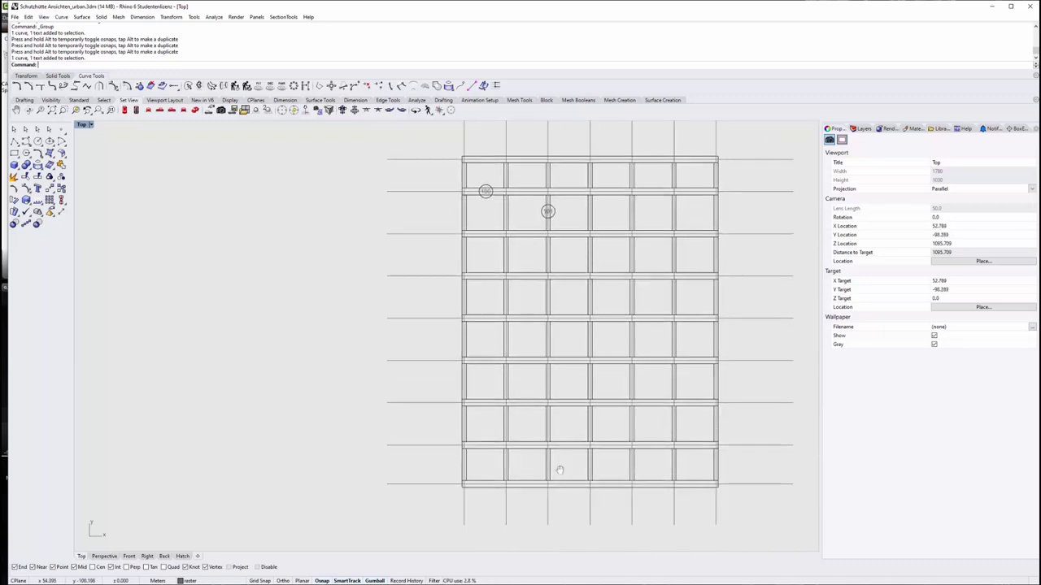
scroll(547, 224, "up", 3)
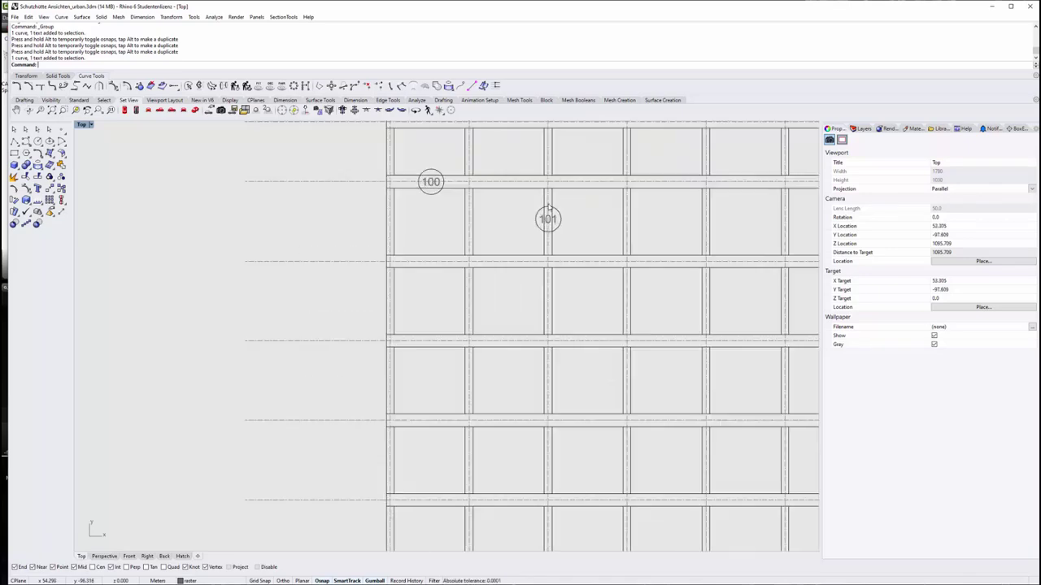
scroll(592, 220, "down", 3)
scroll(593, 221, "up", 3)
scroll(572, 223, "up", 4)
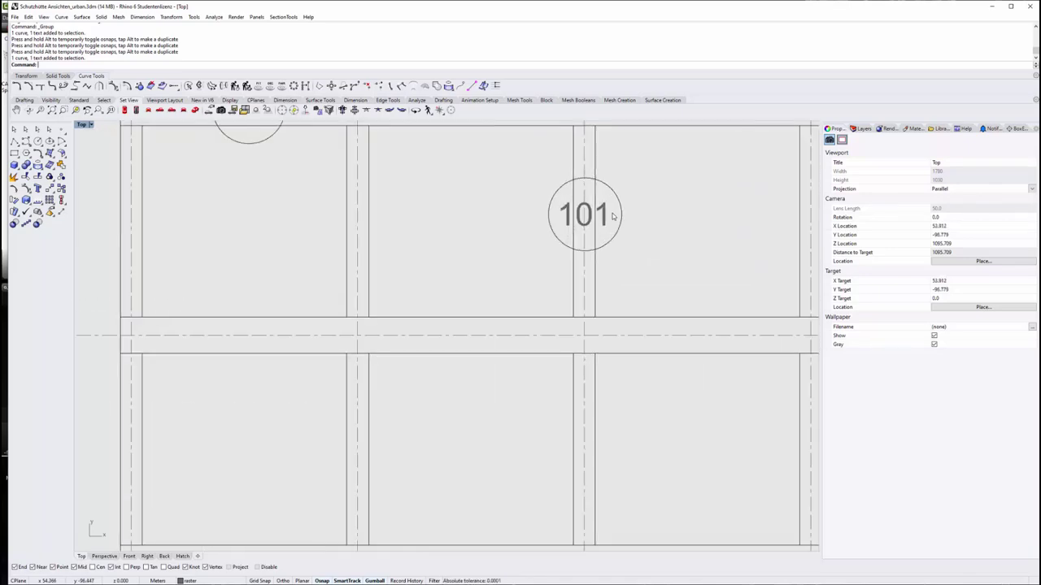
left_click(584, 214)
scroll(620, 272, "down", 4)
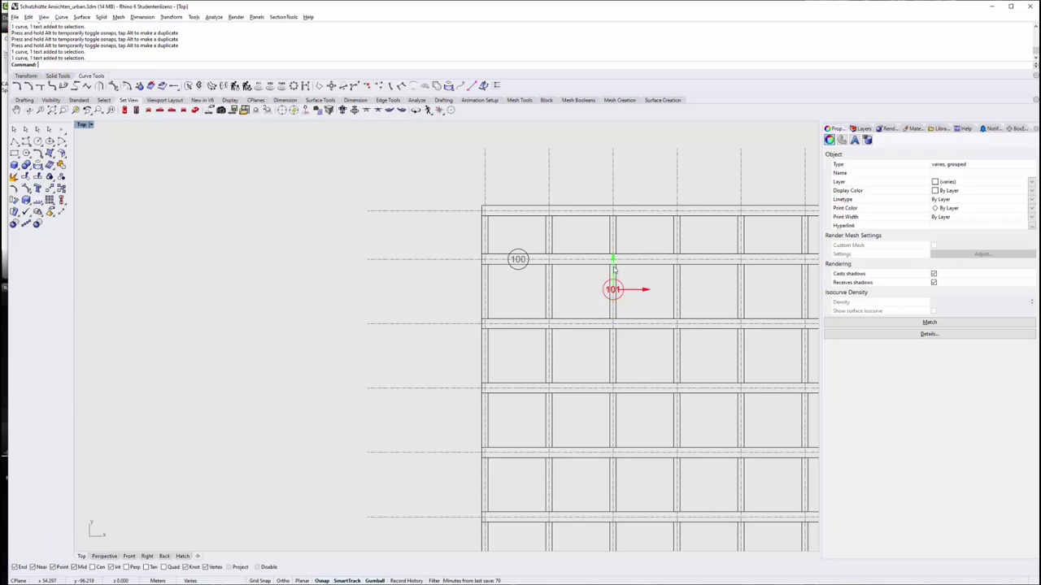
mouse_move(621, 271)
left_mouse_down("alt")
mouse_move(608, 211)
mouse_move(610, 347)
left_mouse_up("alt")
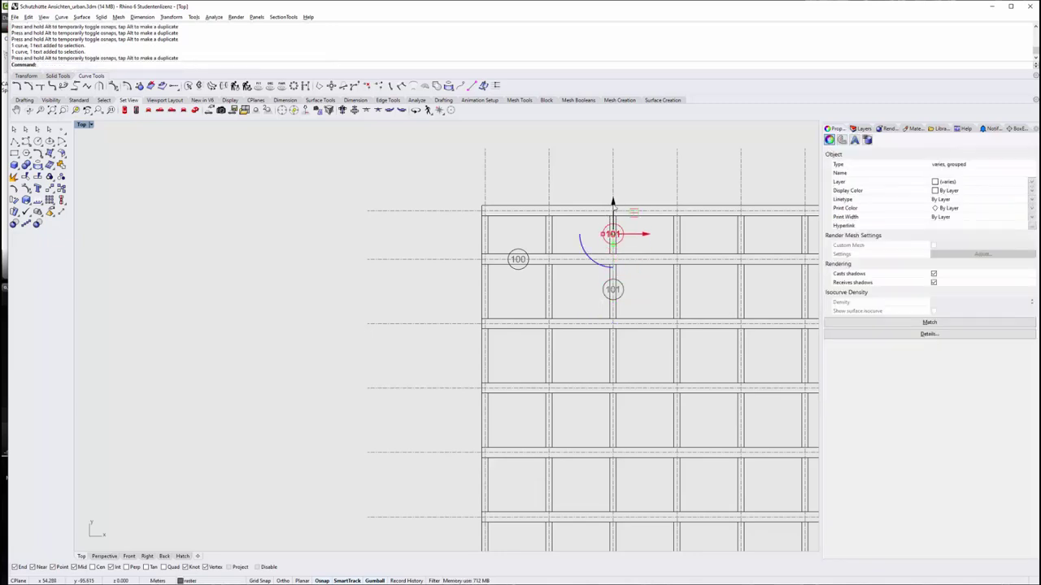
scroll(613, 185, "down", 2)
scroll(606, 332, "down", 3)
scroll(611, 347, "up", 5)
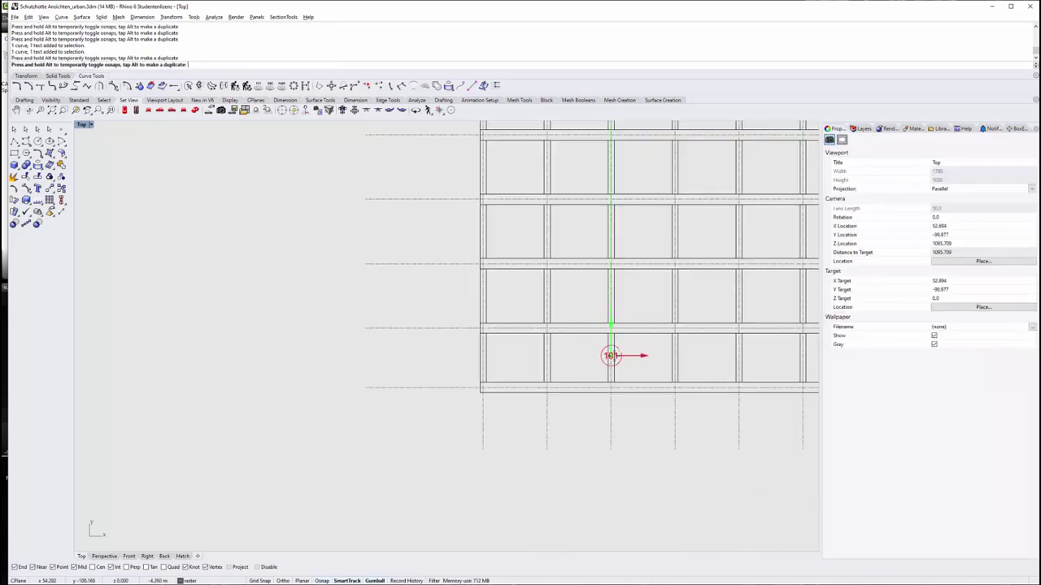
left_click_drag(610, 347, 610, 348)
Renumber the top copy to 102
scroll(611, 348, "down", 3)
scroll(610, 348, "up", 3)
scroll(608, 246, "up", 4)
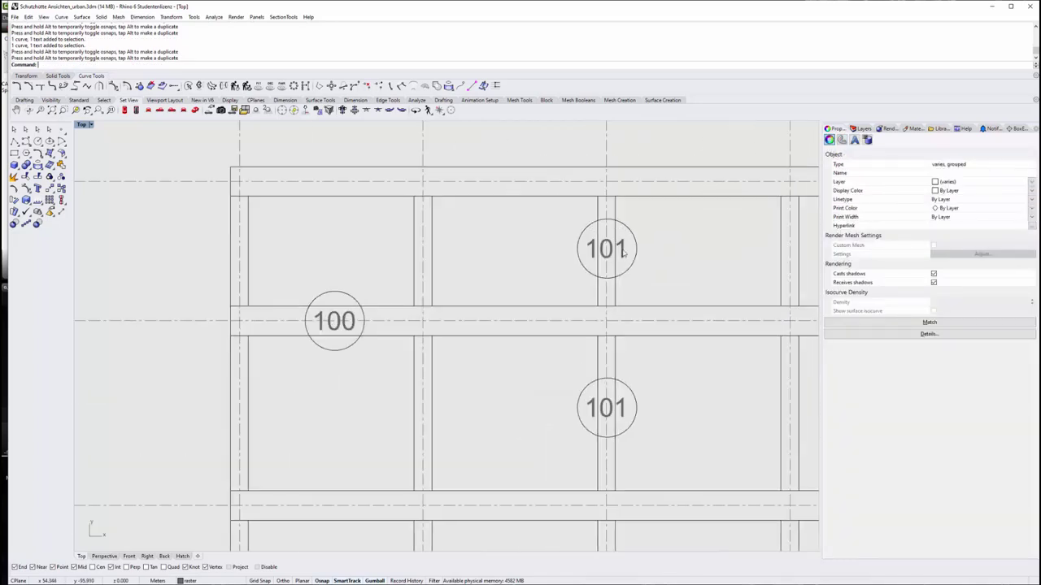
left_click(608, 248)
scroll(462, 205, "down", 2)
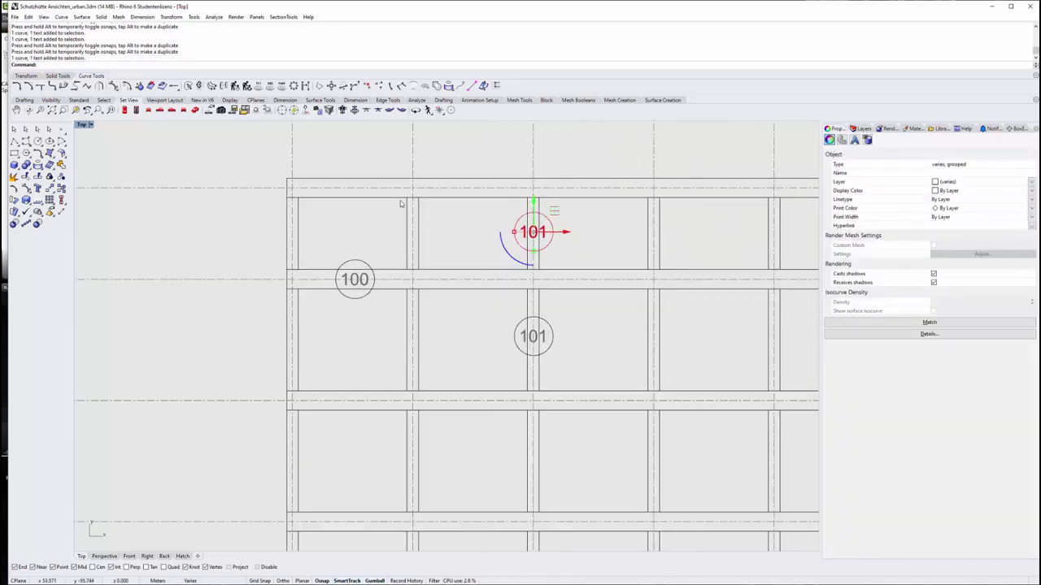
left_click(855, 140)
left_click_drag(861, 267, 850, 268)
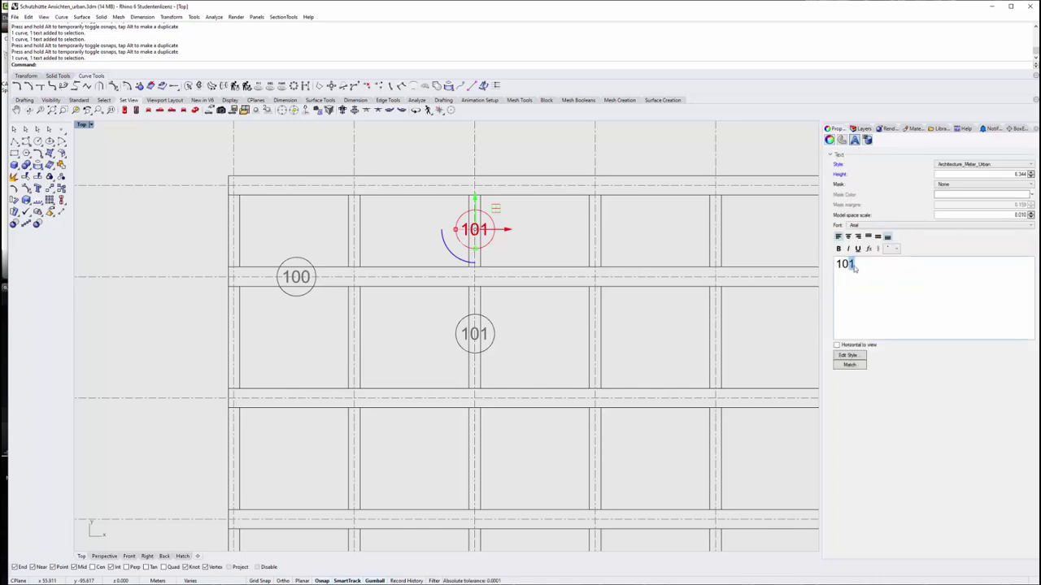
type("2")
Renumber the bottom copy to 103 and recentre the grid in view
scroll(474, 231, "down", 5)
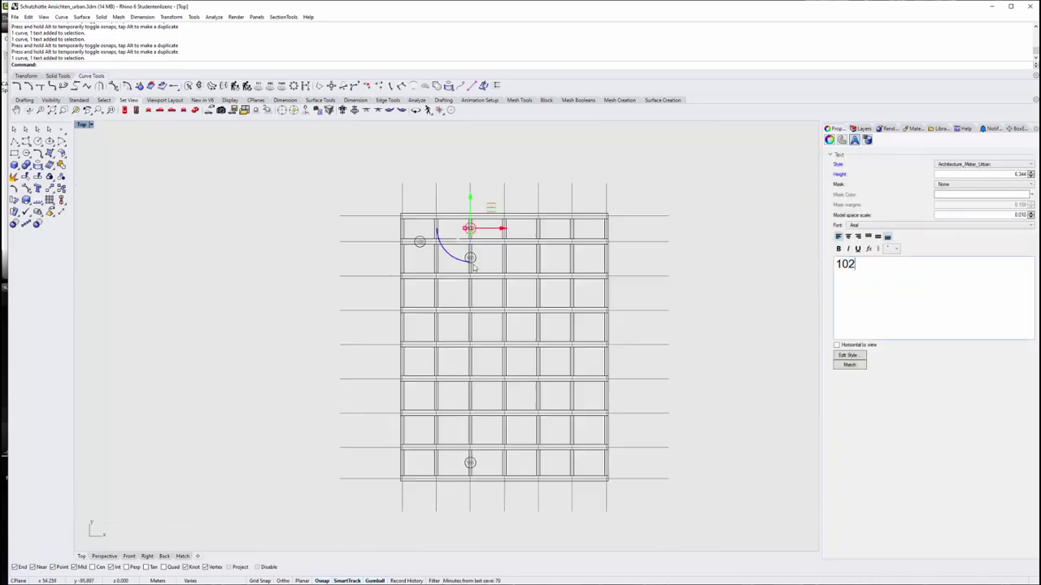
scroll(475, 474, "up", 4)
scroll(475, 474, "up", 5)
left_click(543, 444)
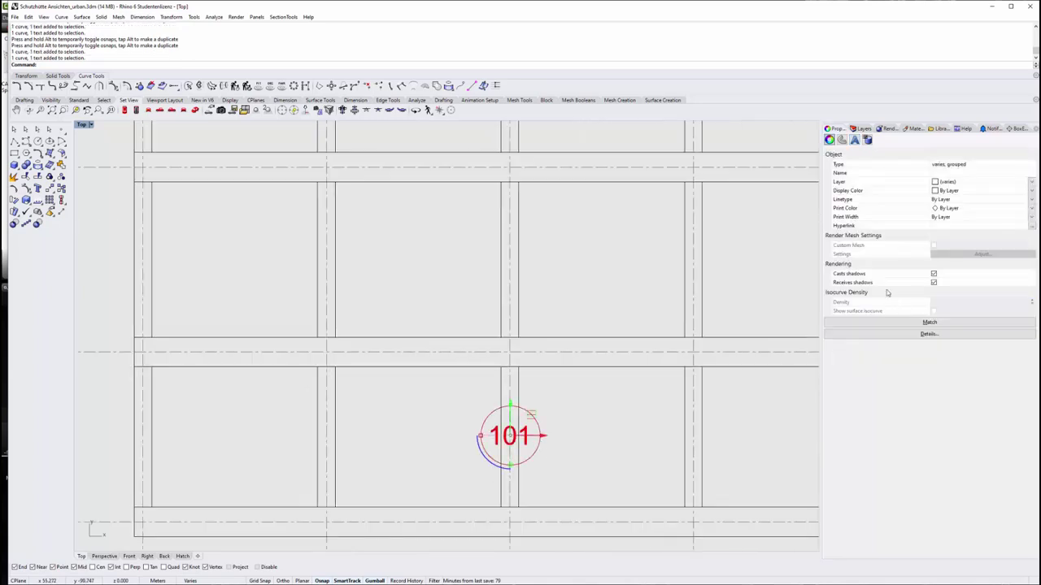
left_click(853, 140)
left_click_drag(862, 266, 850, 269)
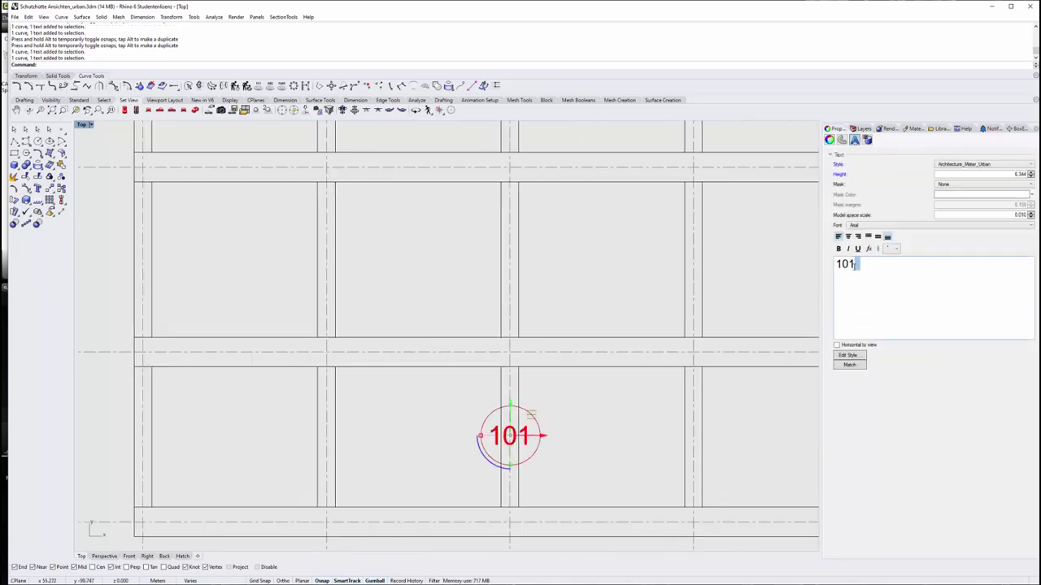
type("3")
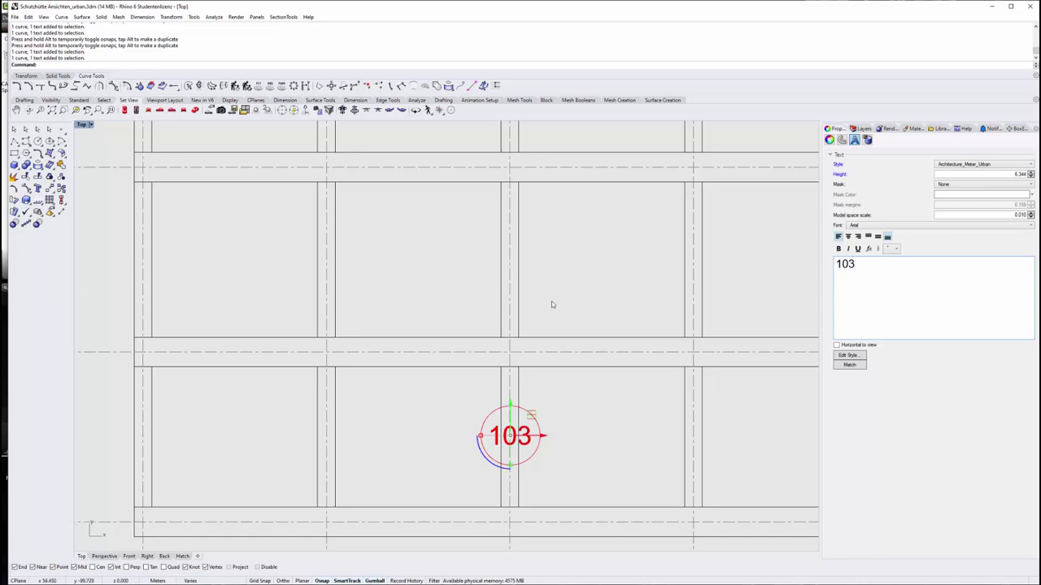
left_click(551, 301)
scroll(561, 333, "down", 5)
scroll(549, 359, "down", 3)
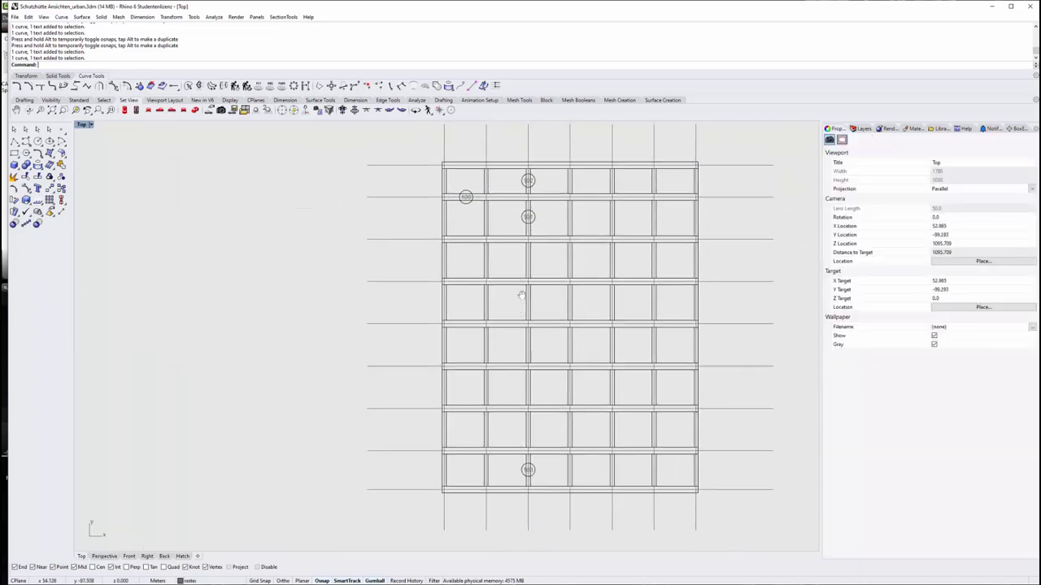
right_click_drag(702, 333, 588, 320)
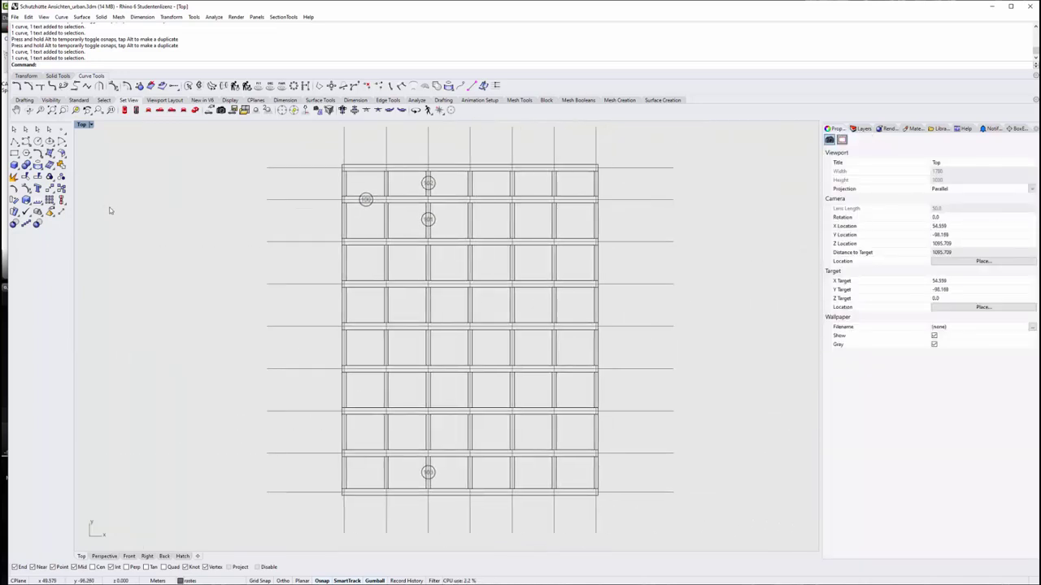
left_click(37, 188)
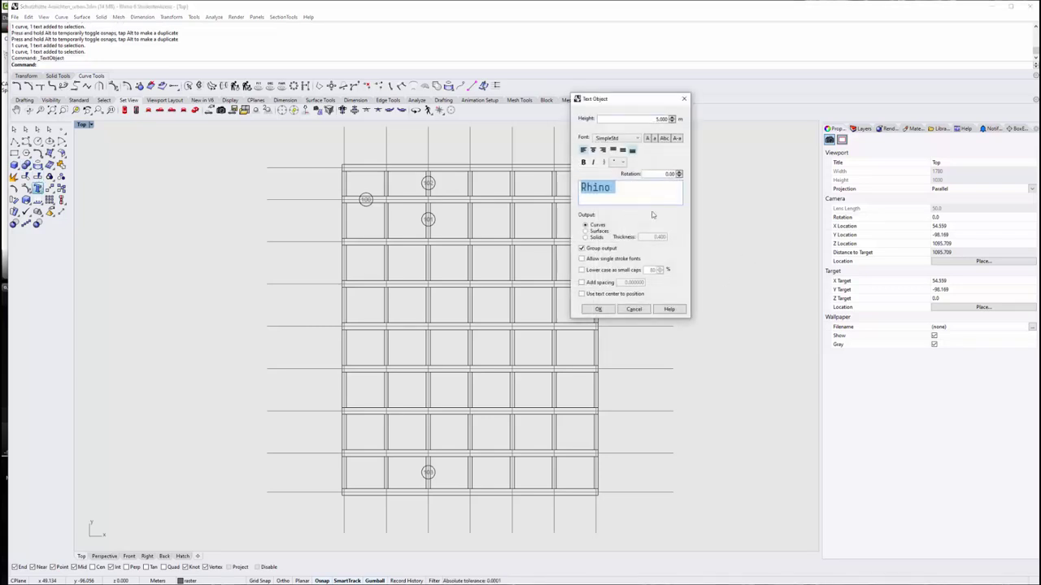
Enter the label text '100 Nebenträger' in the Text dialog
left_click(635, 310)
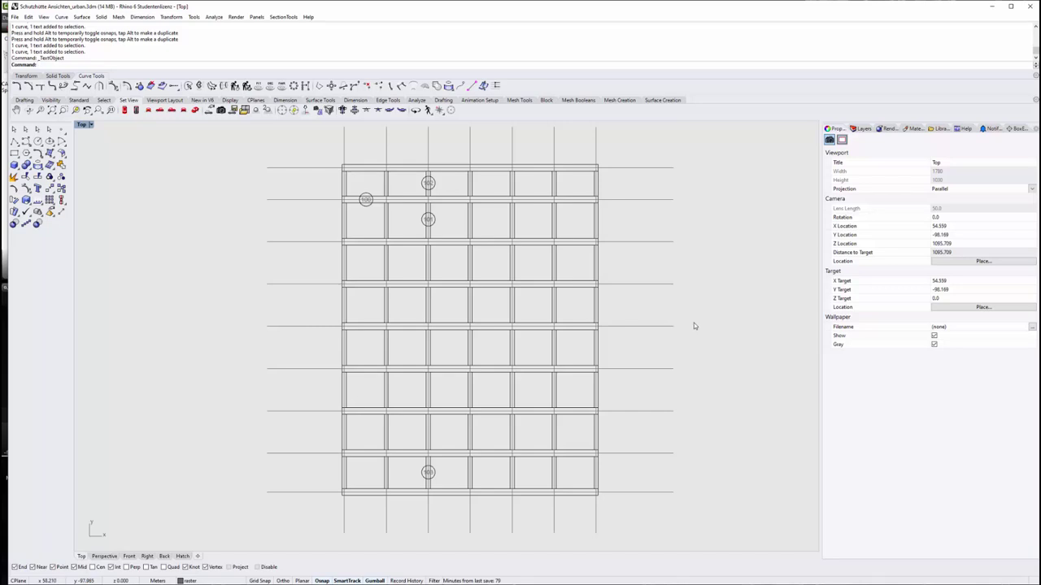
left_click(168, 65)
type("Text")
key("Return")
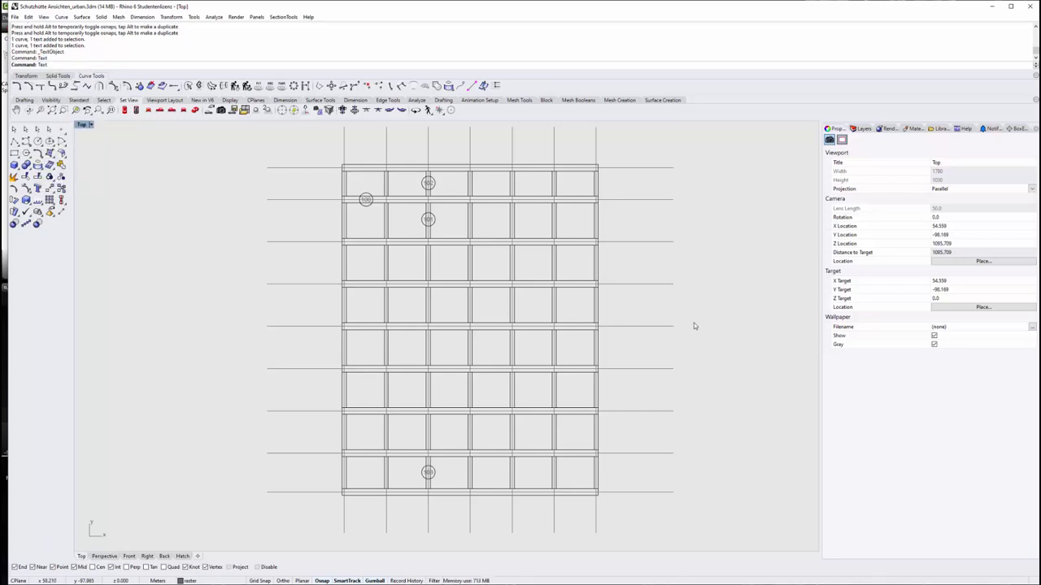
double_click(535, 242)
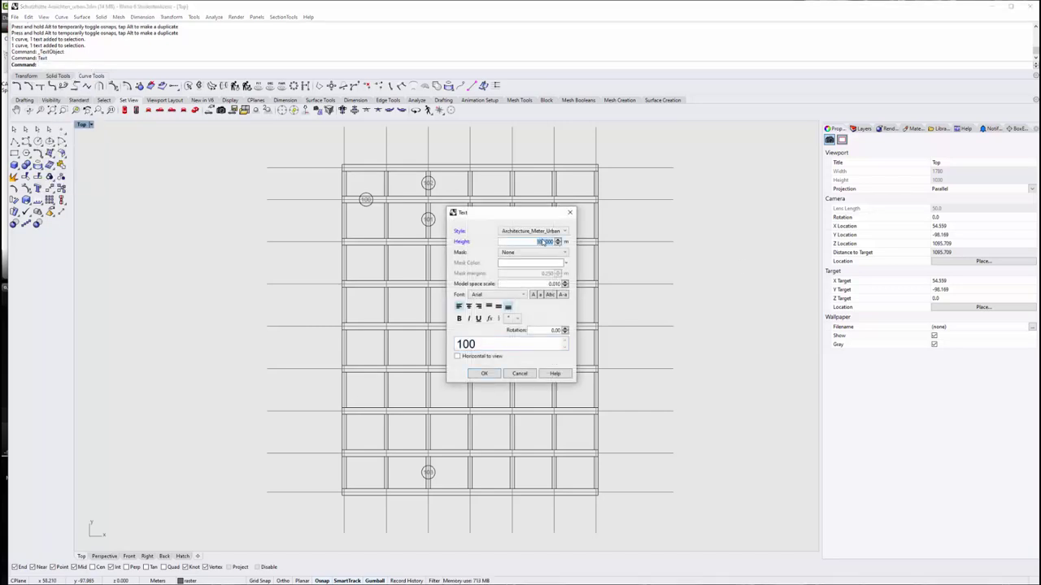
key("BackSpace")
key("Tab")
key("Tab")
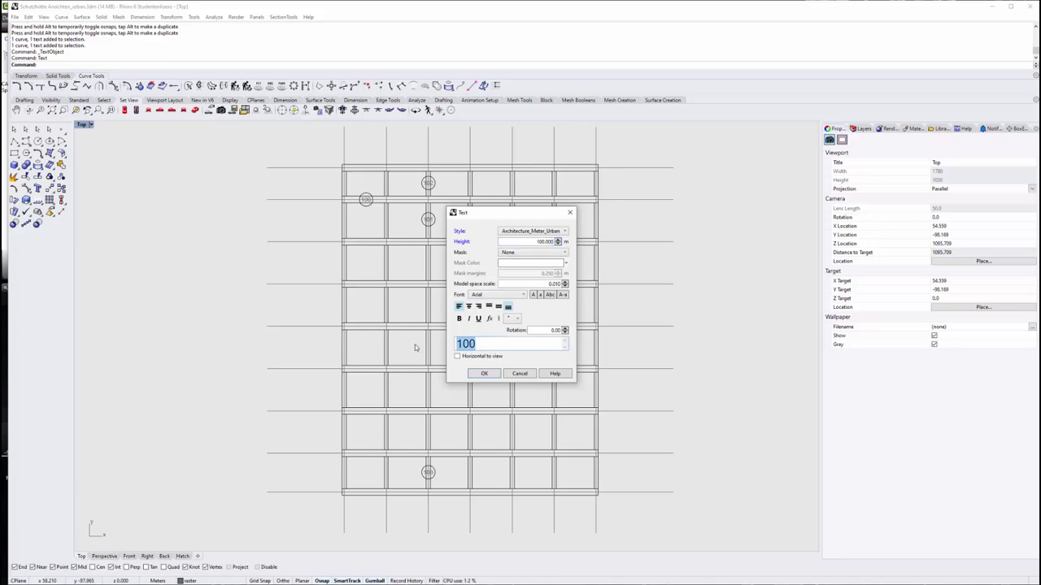
type("Nebe")
type("nt")
type("rä")
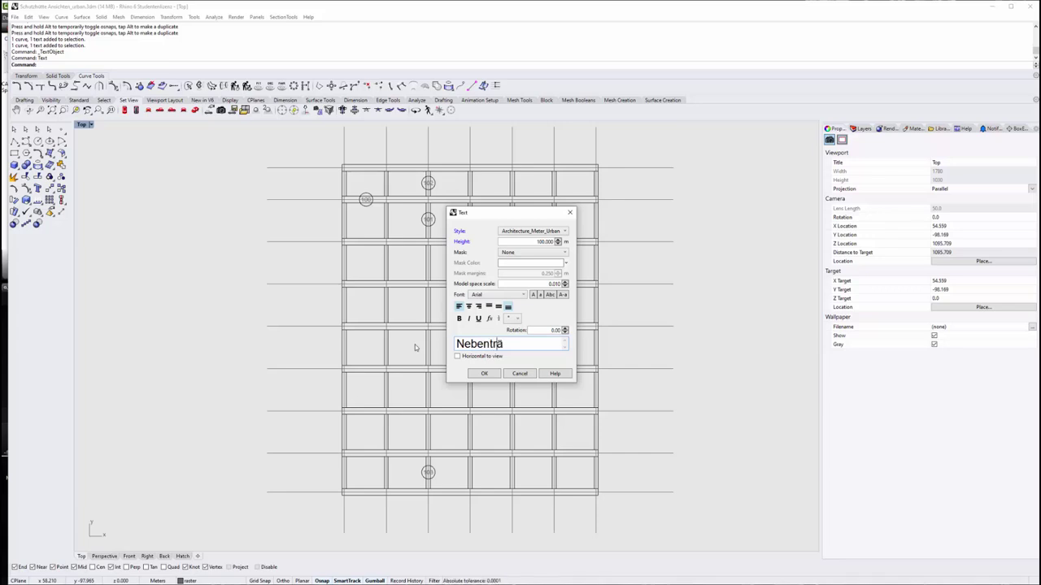
type("ger")
key("Home")
type("100")
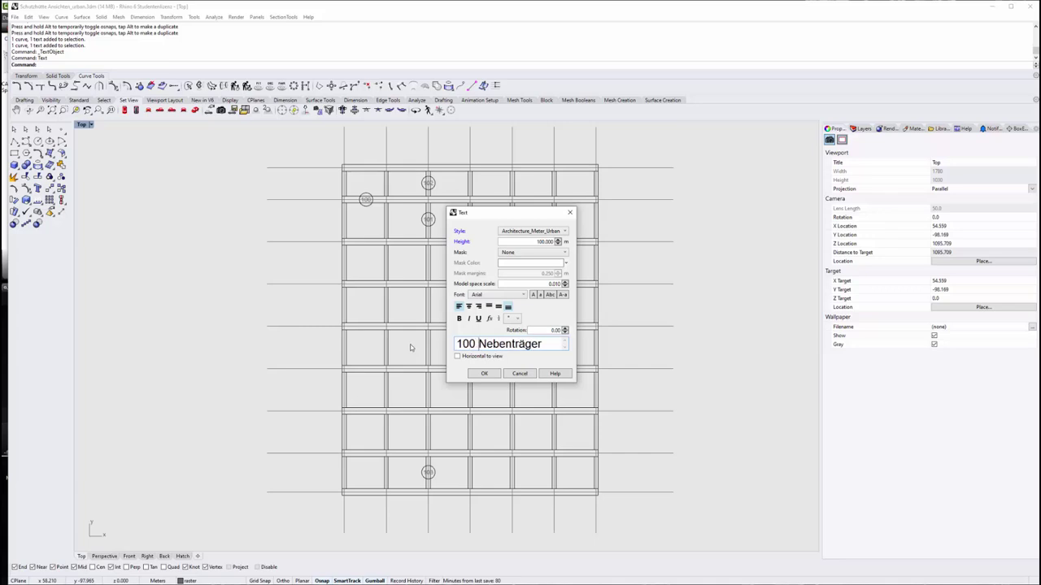
key("End")
left_click(483, 373)
Place the label right of the plan and set its height to 10
scroll(457, 378, "down", 5)
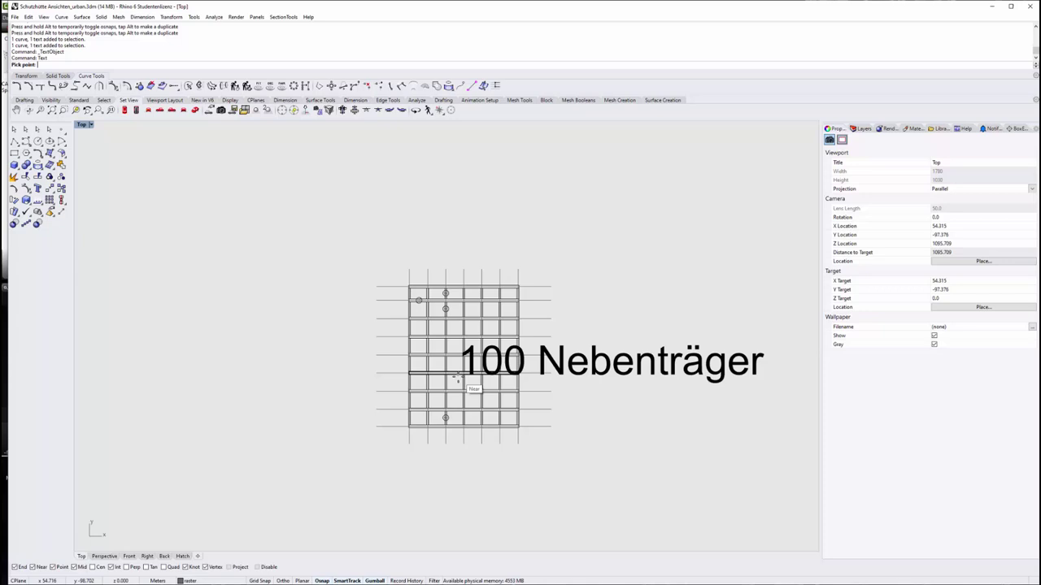
left_click(594, 298)
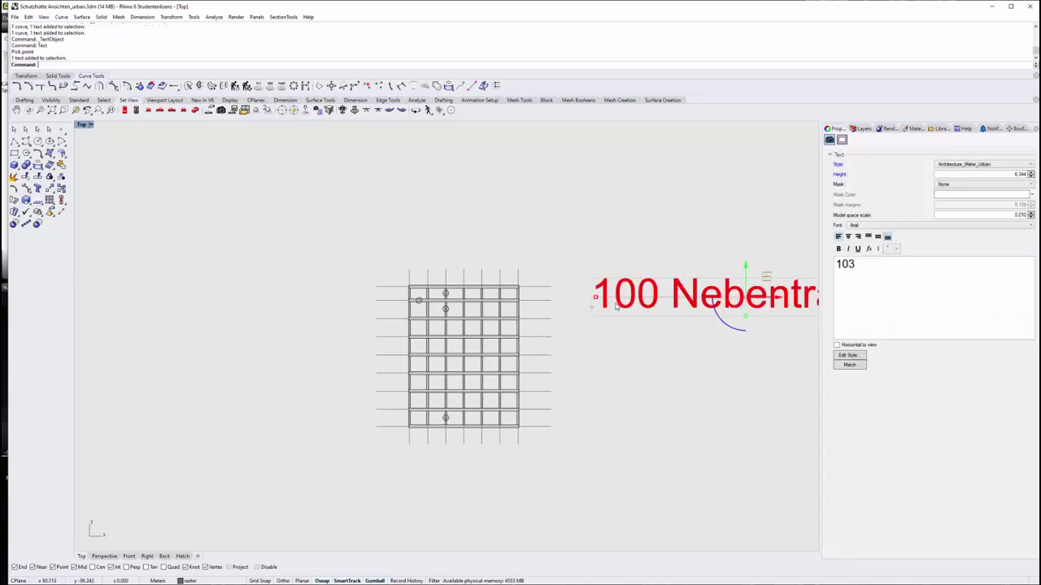
double_click(1017, 174)
type("10")
key("Return")
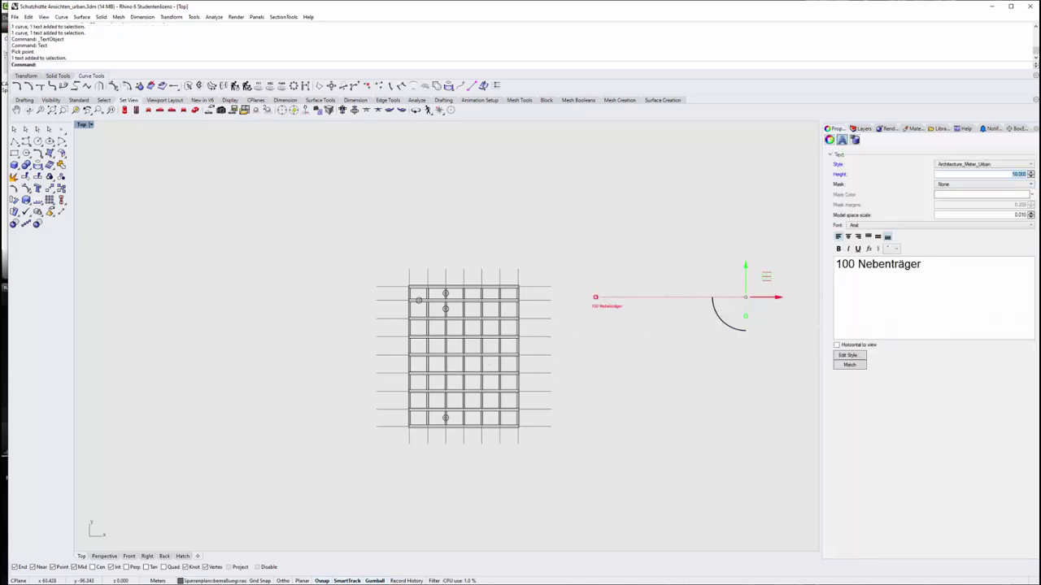
Move the 100 Nebenträger label slightly upward
left_click(595, 385)
scroll(621, 309, "up", 3)
scroll(620, 309, "up", 2)
left_click(572, 309)
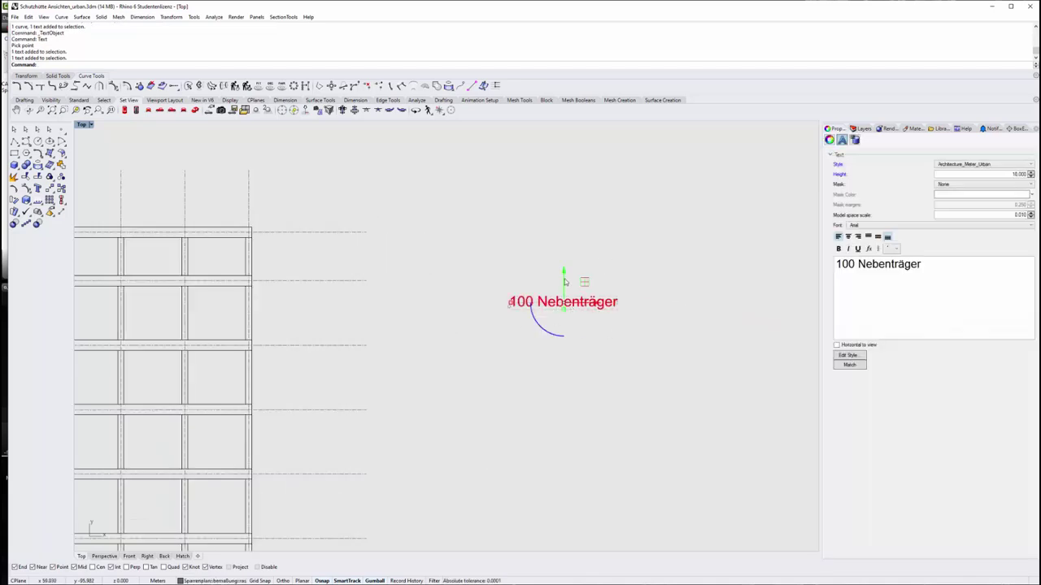
left_click_drag(571, 309, 583, 262)
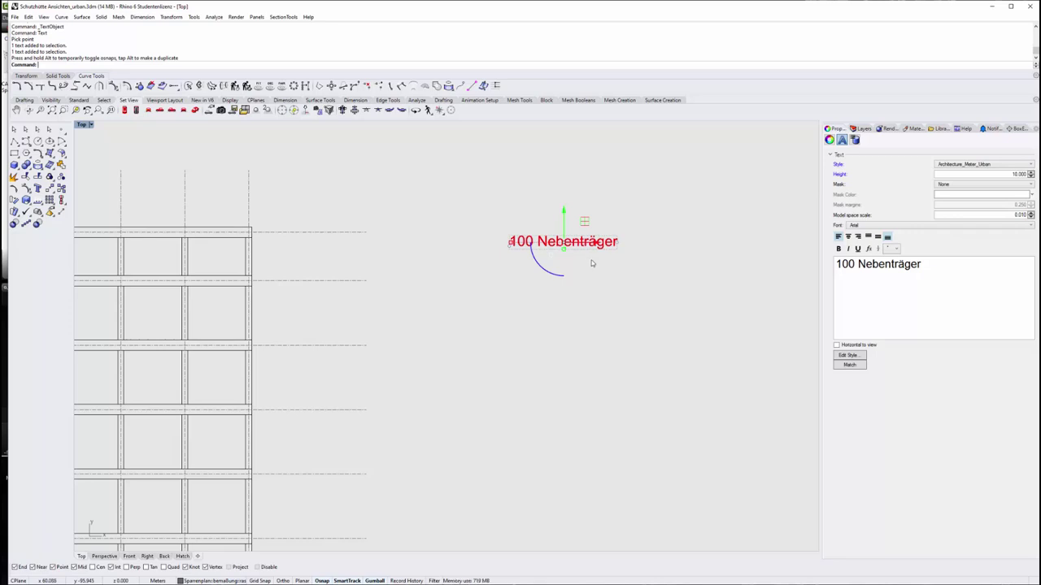
left_click(726, 395)
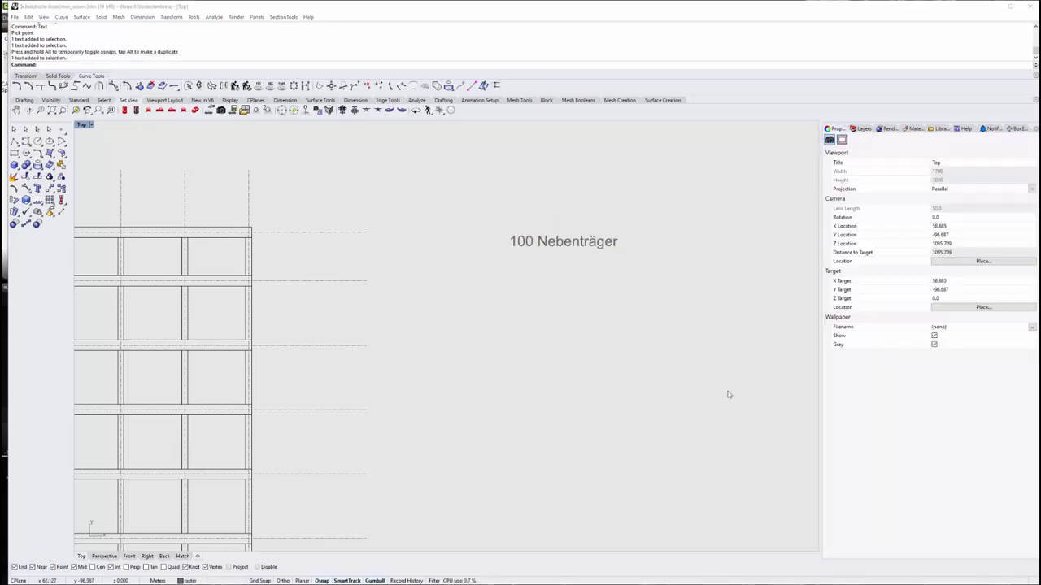
Select the '100 Nebenträger' label and move it further down
left_click(554, 244)
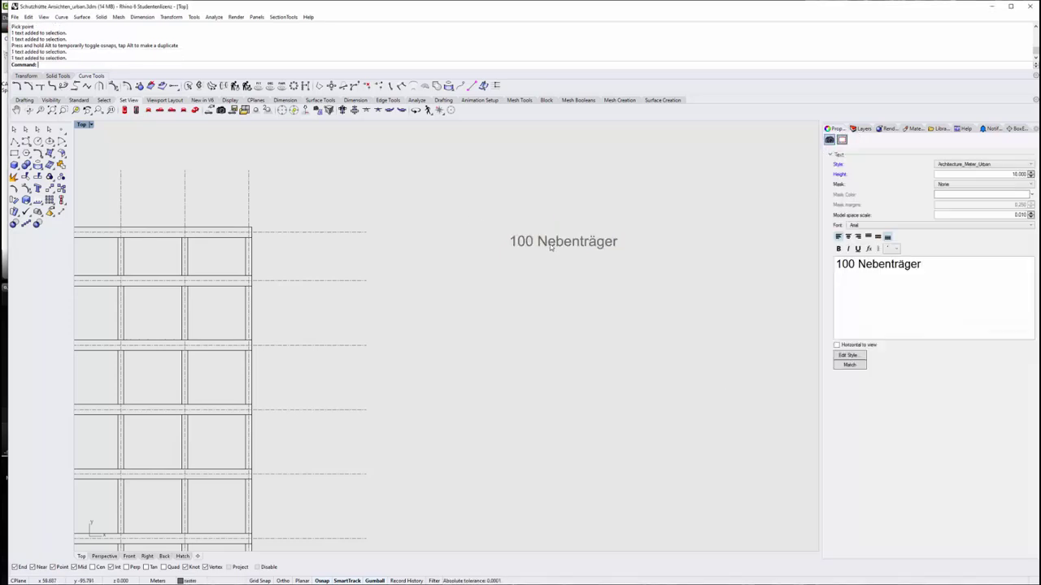
scroll(732, 290, "down", 3)
scroll(618, 291, "up", 2)
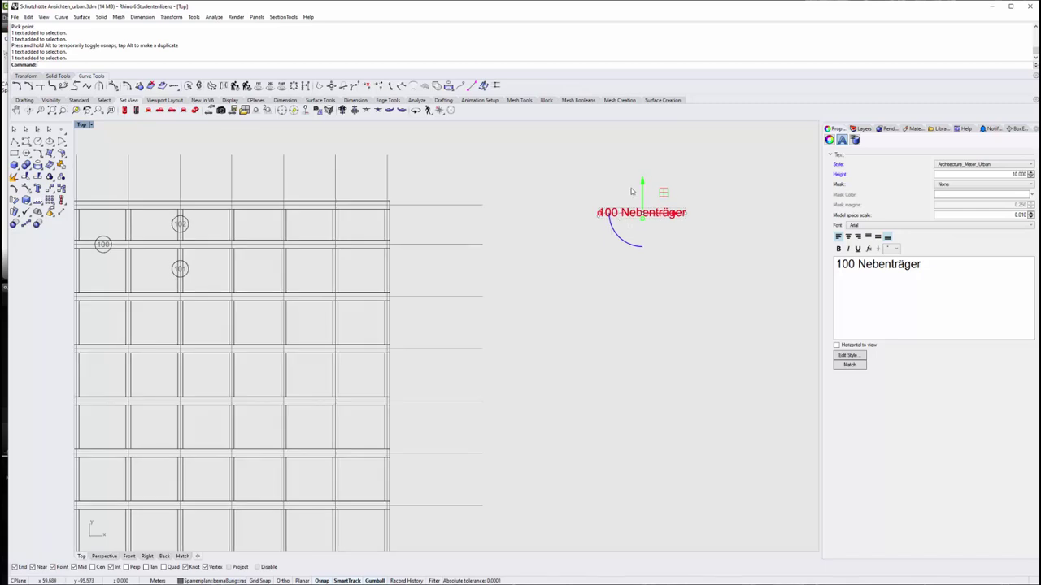
left_click_drag(641, 188, 641, 250)
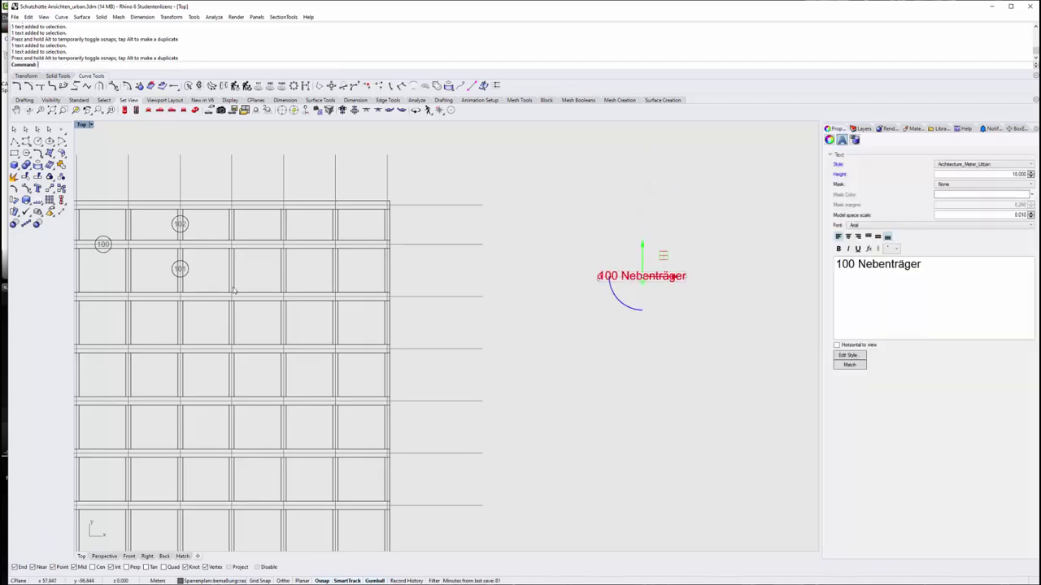
scroll(144, 251, "down", 2)
scroll(116, 253, "up", 3)
right_click_drag(623, 336, 553, 347)
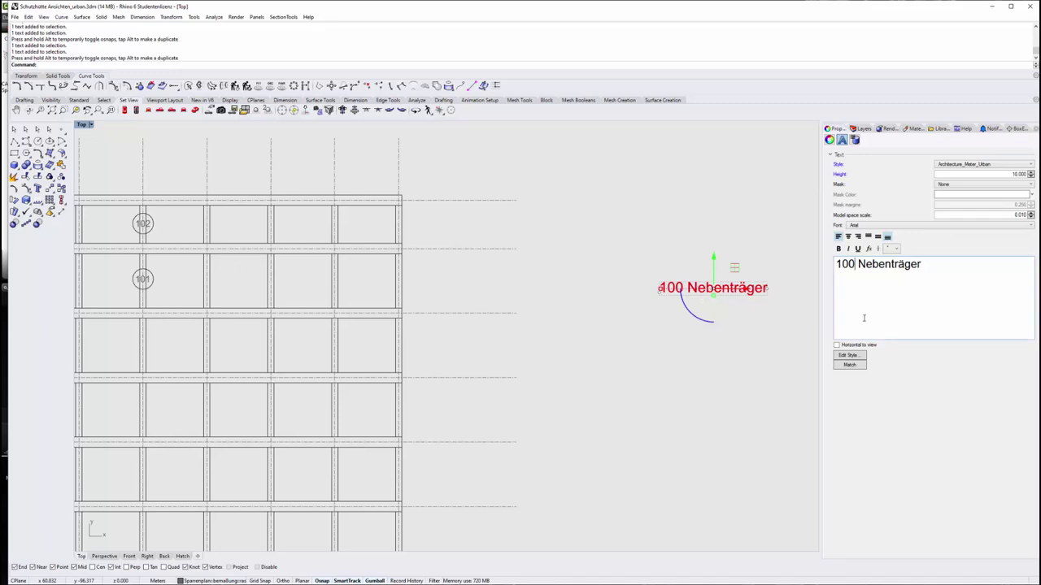
Renumber the label to '101 Nebenträger' and start a new text label with Text
key("BackSpace")
type("1")
left_click(697, 373)
scroll(746, 280, "down", 4)
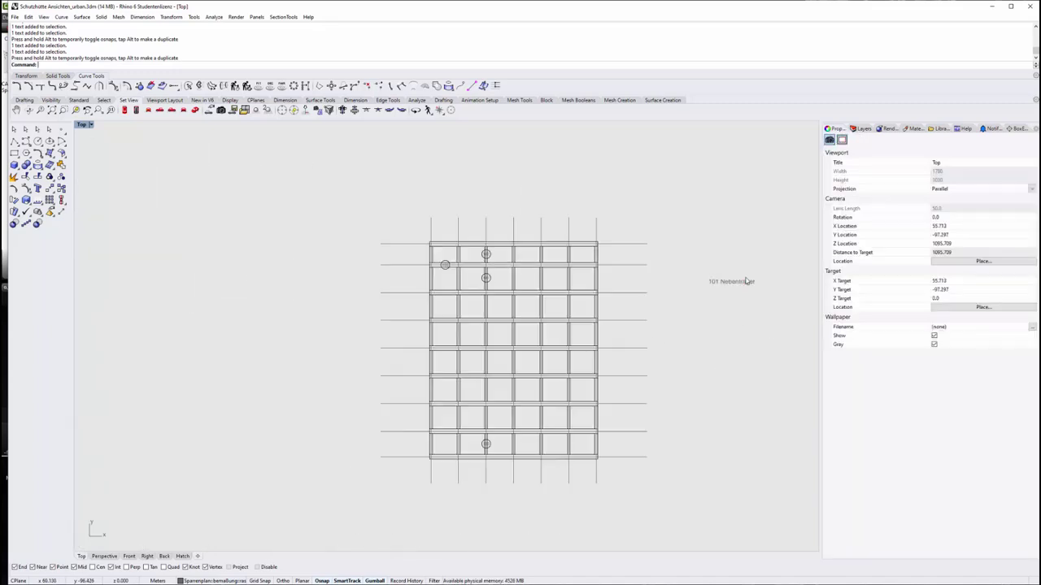
scroll(746, 280, "up", 3)
scroll(747, 280, "up", 2)
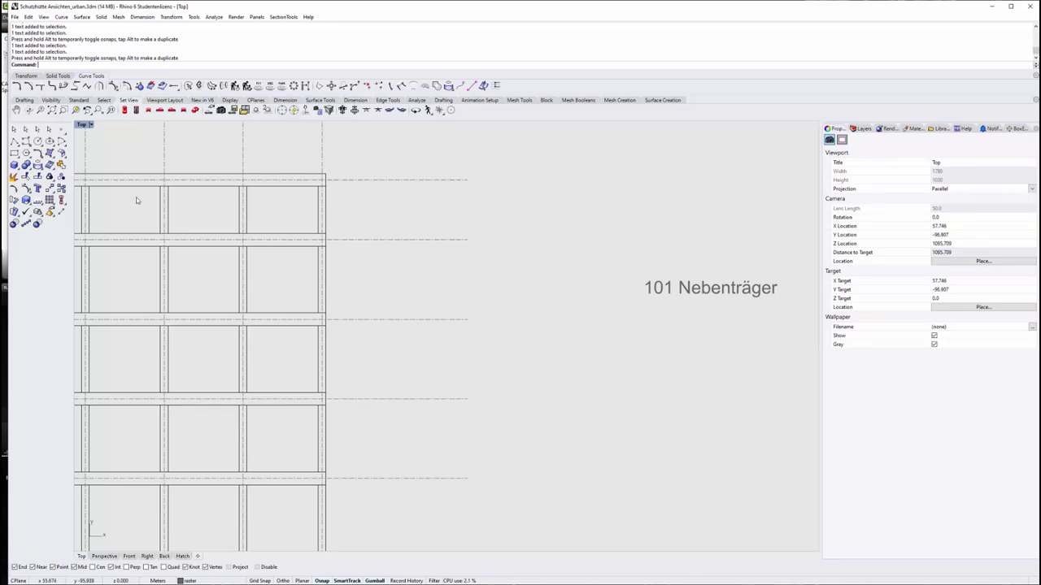
type("Text")
key("Return")
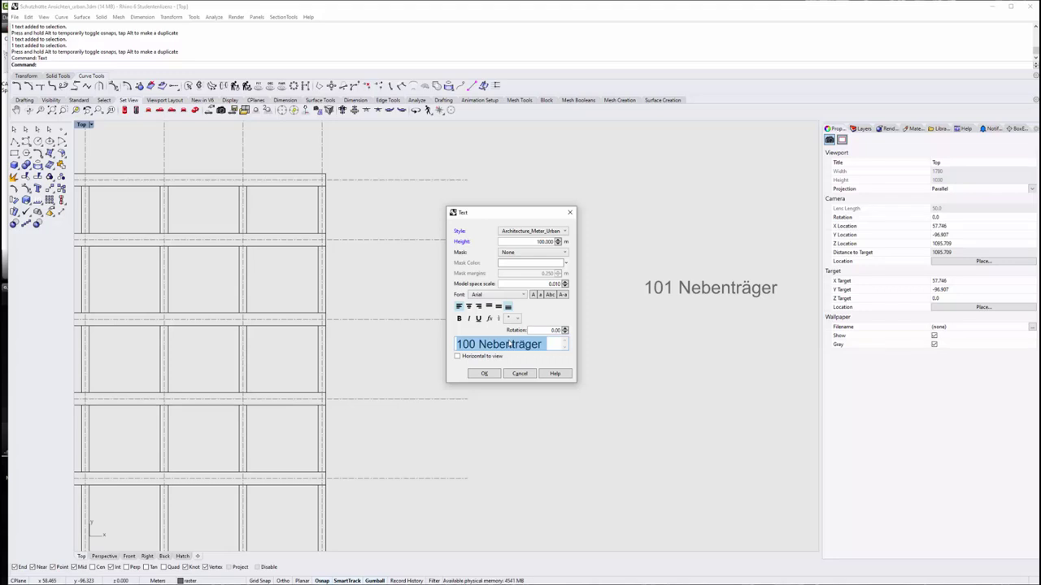
Place a 'Dach' heading at text height 15 above the labels
type("Spar")
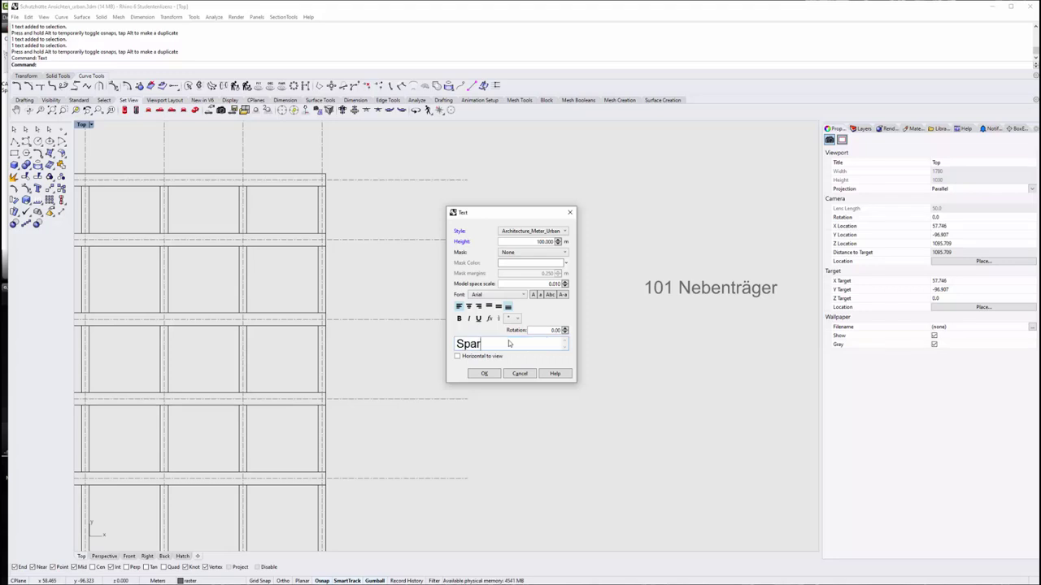
type("renplan")
key("BackSpace")
key("BackSpace")
key("BackSpace")
type("Dac")
type("h")
left_click_drag(537, 241, 579, 243)
type("15")
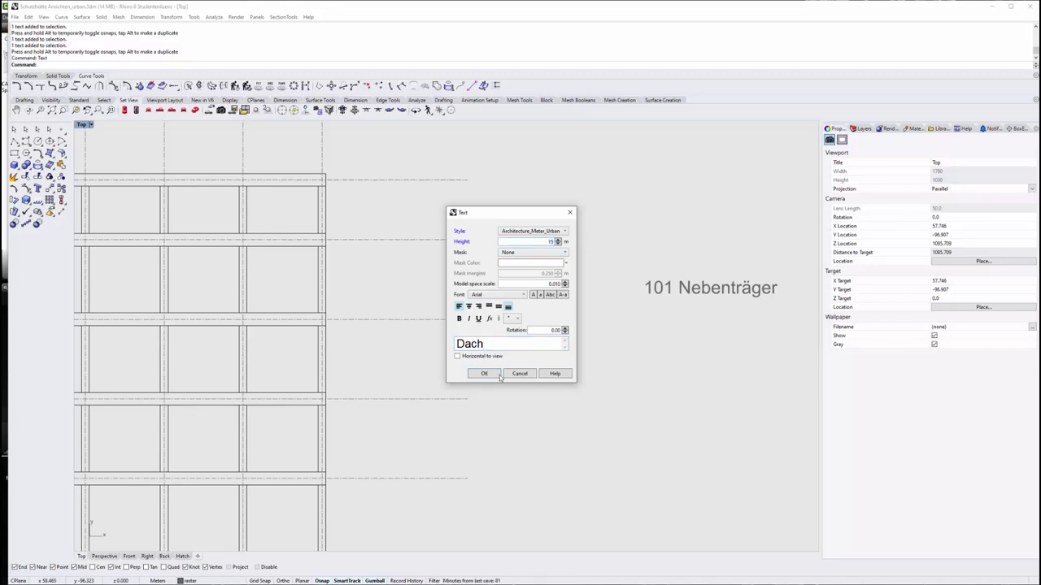
left_click(497, 375)
left_click(604, 211)
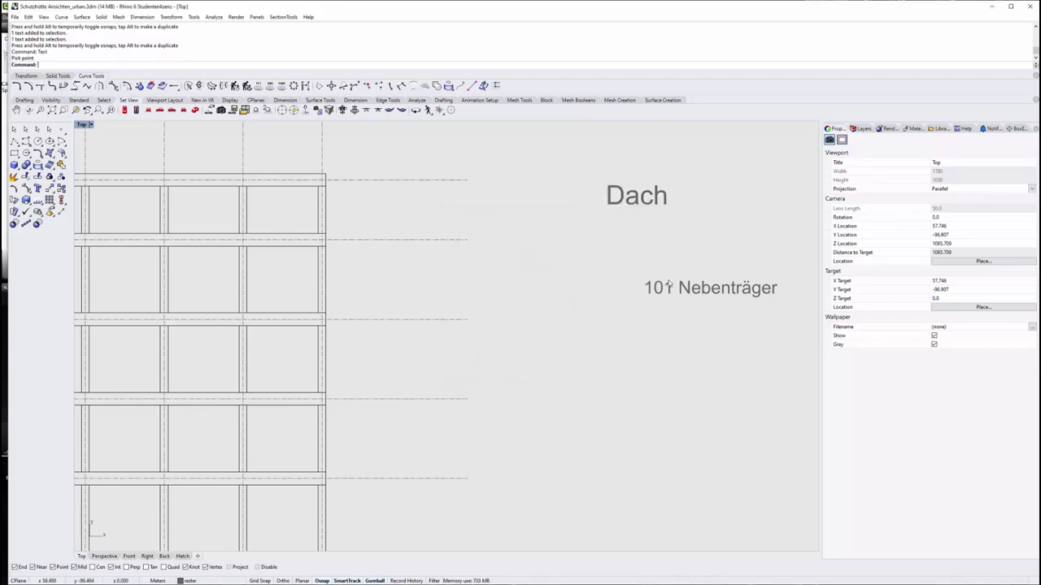
Move the 101 label beneath Dach and change it to '102 NT'
left_click(669, 286)
left_click_drag(684, 290, 645, 241)
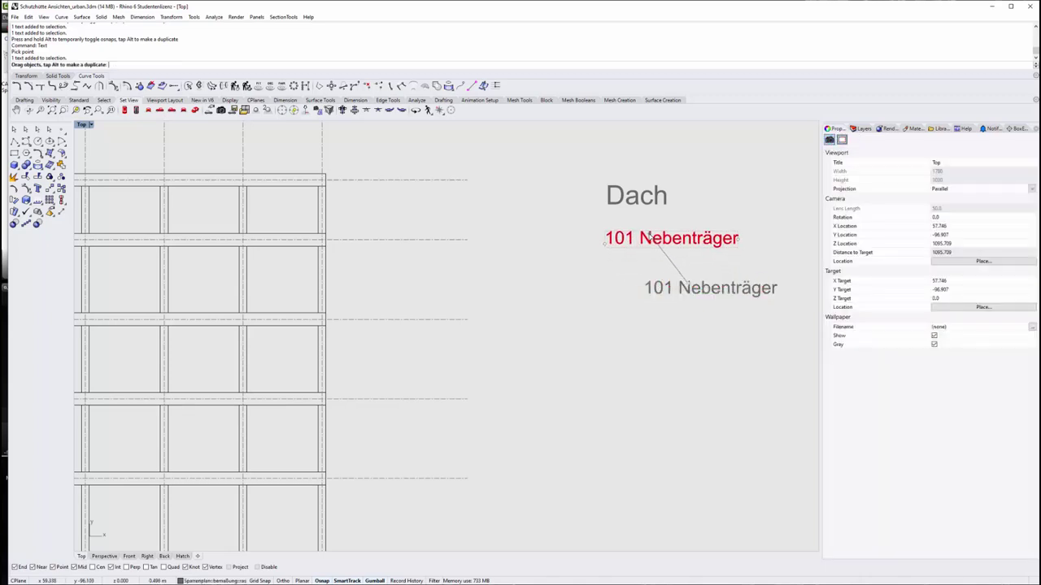
double_click(902, 265)
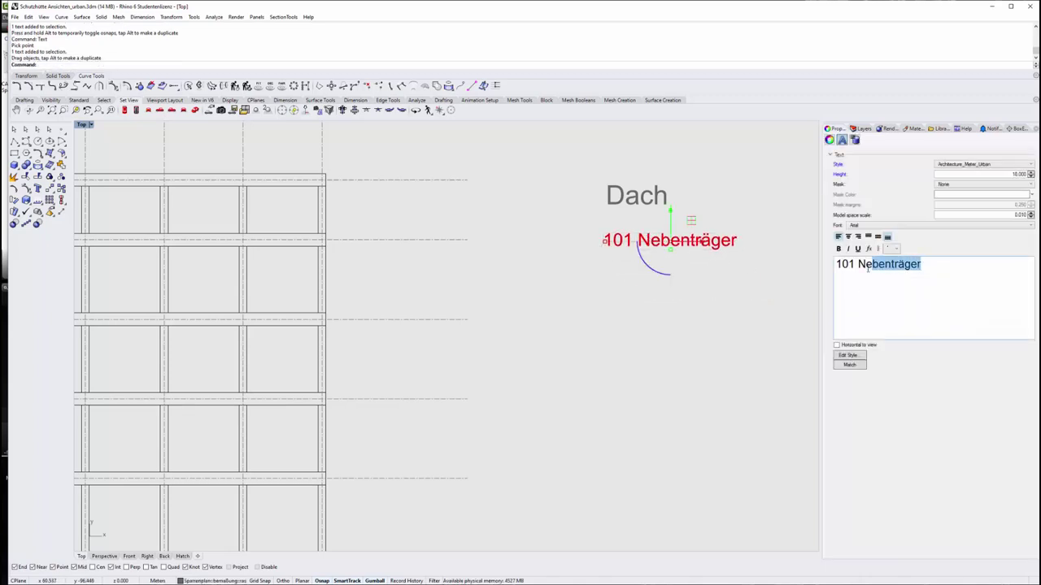
type("NT")
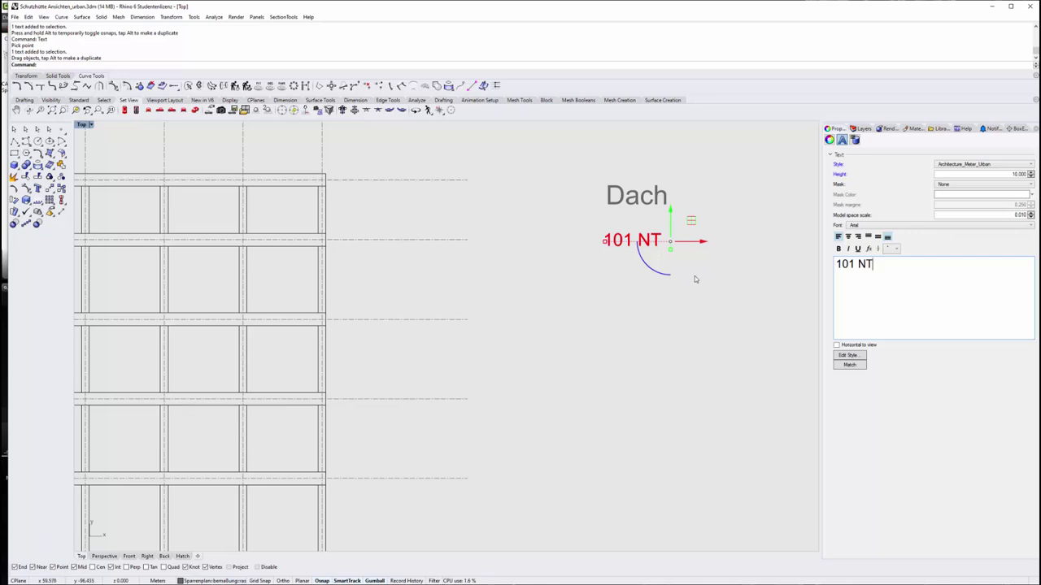
left_click(855, 265)
key("BackSpace")
type("2")
left_click(657, 265)
Copy the label downward twice, renumbering the copies '103 NT' and '104 NT'
left_click(632, 240)
left_click_drag(633, 240, 634, 266, "alt")
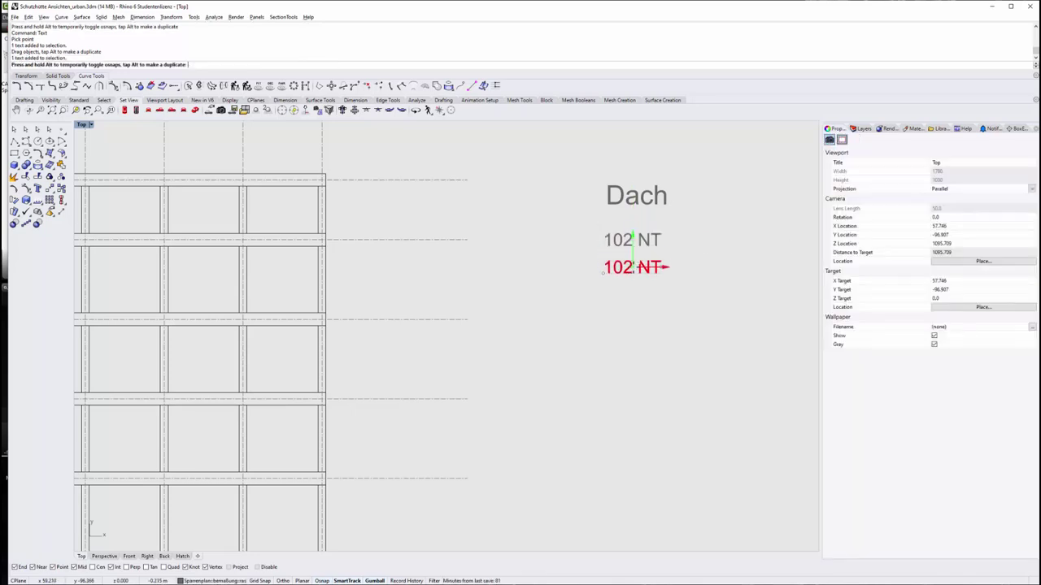
key("BackSpace")
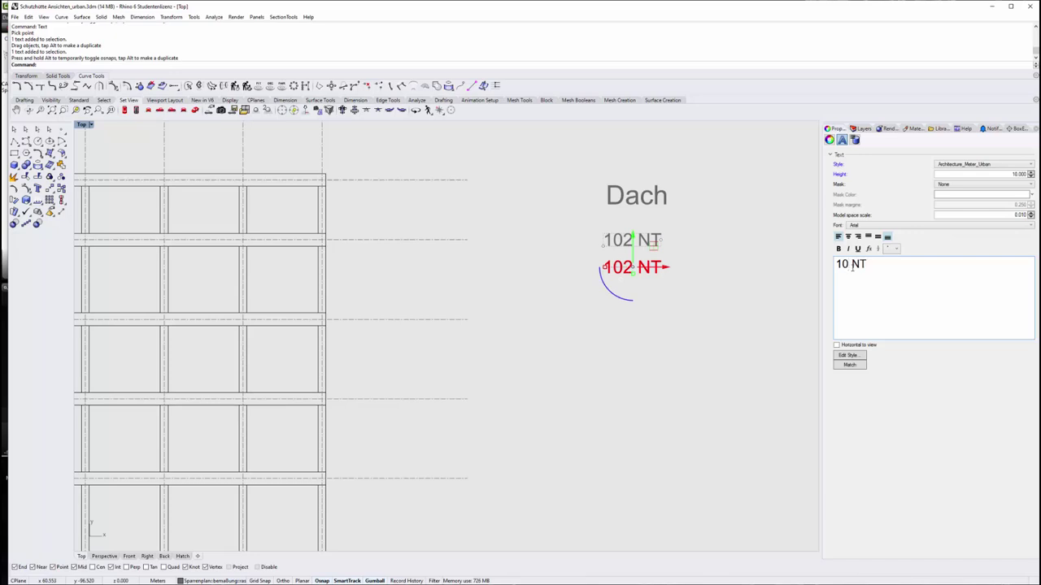
type("3")
left_click(633, 259)
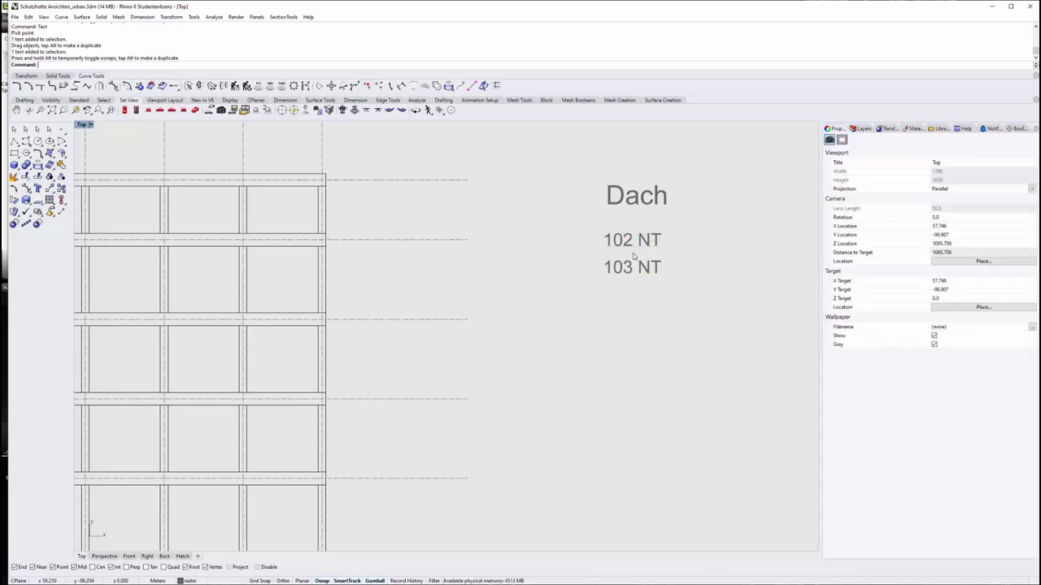
left_click(633, 262)
mouse_move(633, 262)
left_mouse_down("alt")
mouse_move(636, 305)
mouse_move(635, 294)
left_mouse_up("alt")
left_click_drag(854, 266, 848, 264)
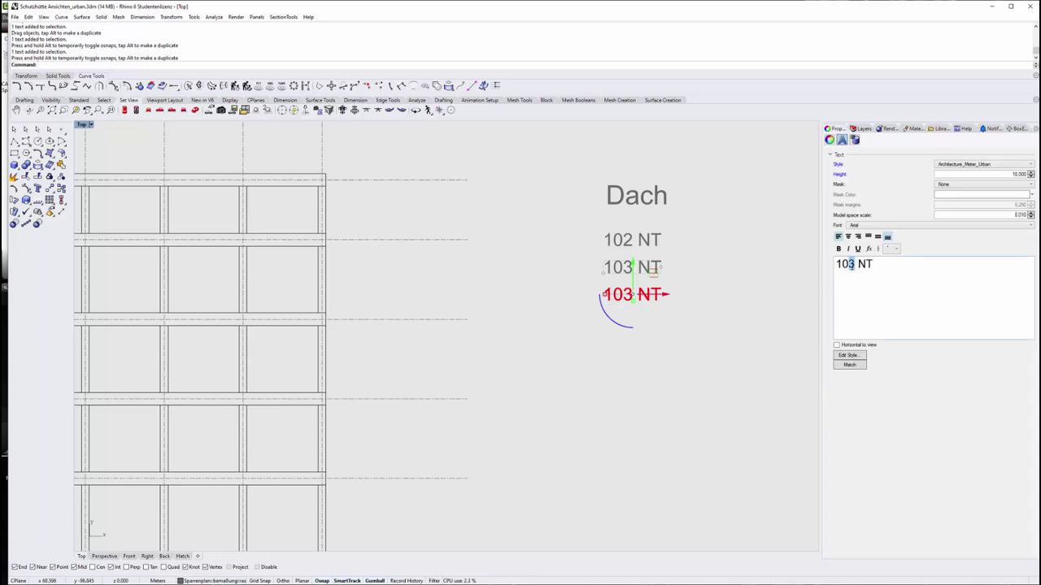
type("4")
left_click(683, 336)
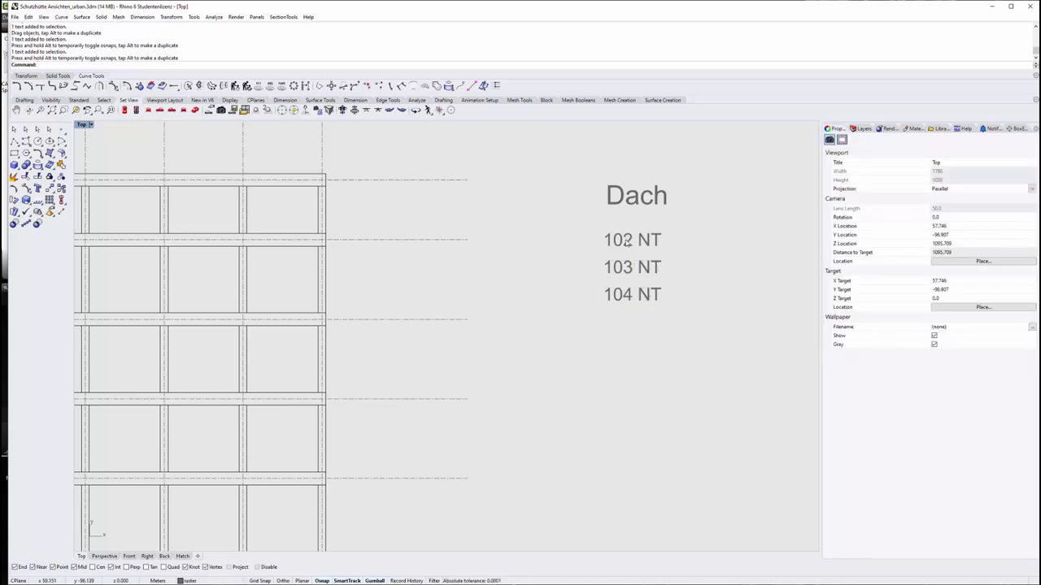
Shift the three NT labels down and copy '102 NT' above the stack
mouse_move(695, 338)
left_mouse_down()
mouse_move(605, 231)
mouse_move(640, 290)
left_mouse_up()
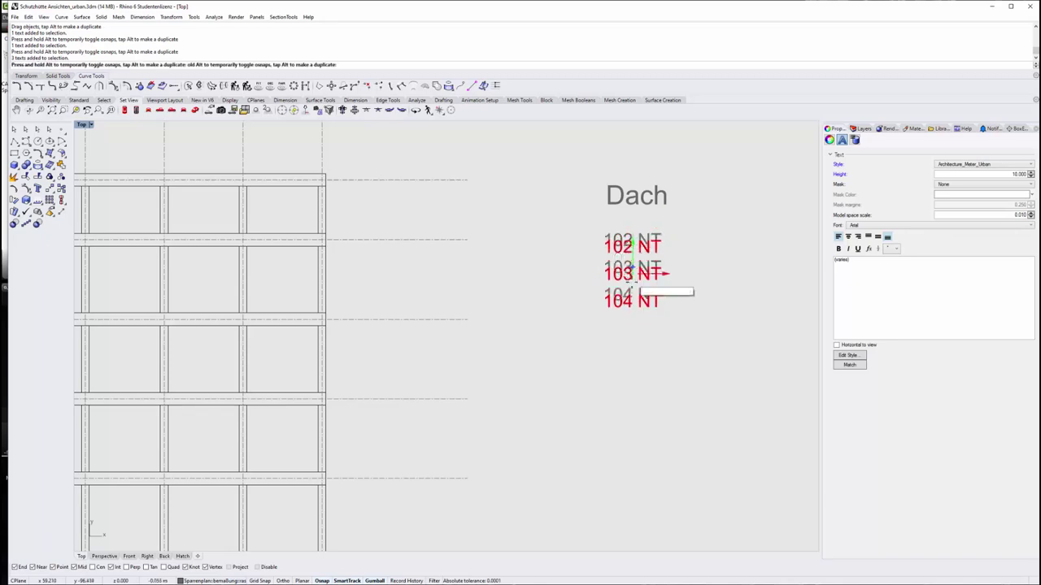
left_click(640, 291)
left_click(638, 269)
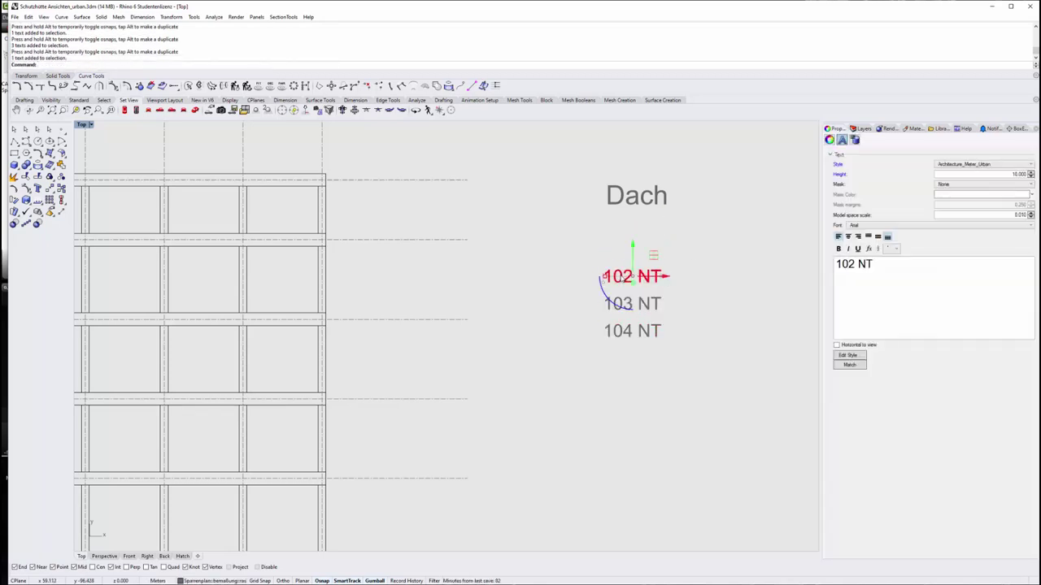
left_click_drag(632, 249, 632, 217, "alt")
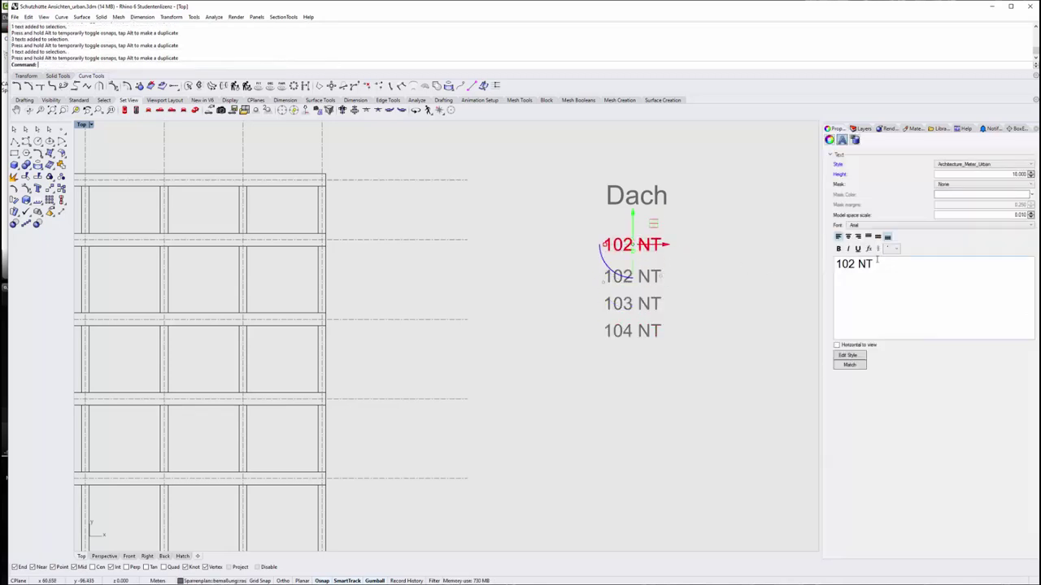
left_click_drag(847, 264, 855, 264)
Renumber the top copy to 101 and make it read '101 HT KVH 16/10 TA'
type("1")
left_click(564, 286)
scroll(565, 285, "down", 3)
scroll(585, 276, "up", 2)
left_click(608, 269)
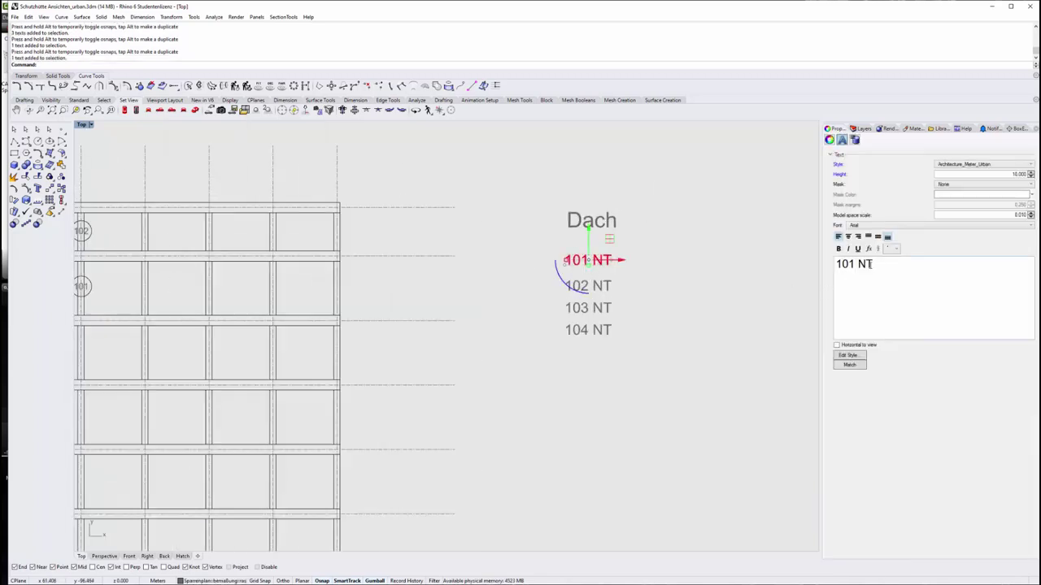
left_click_drag(863, 265, 858, 264)
type("HT ")
type("KVH")
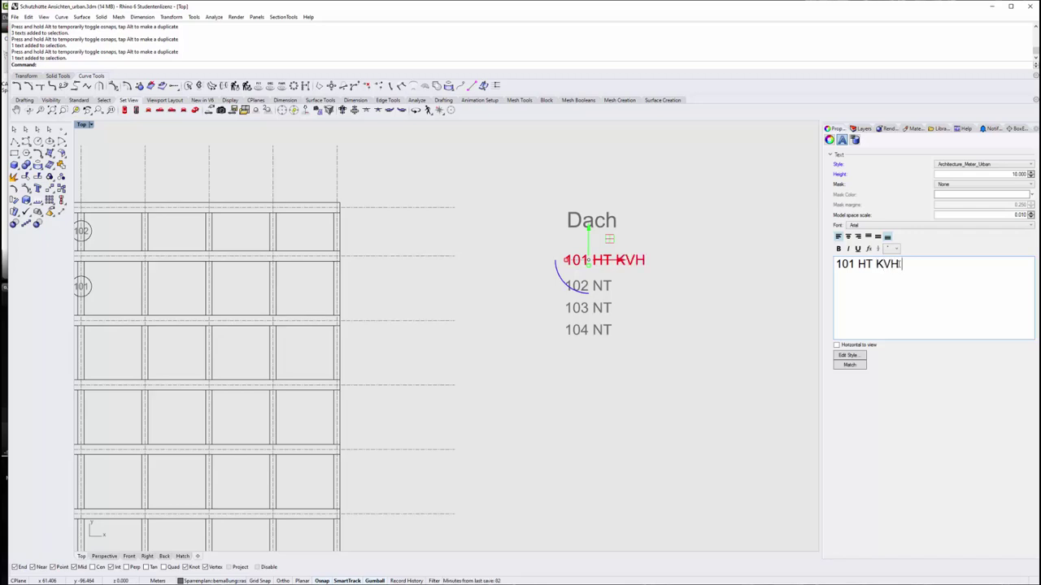
type(" 16")
type("x")
type("10 ")
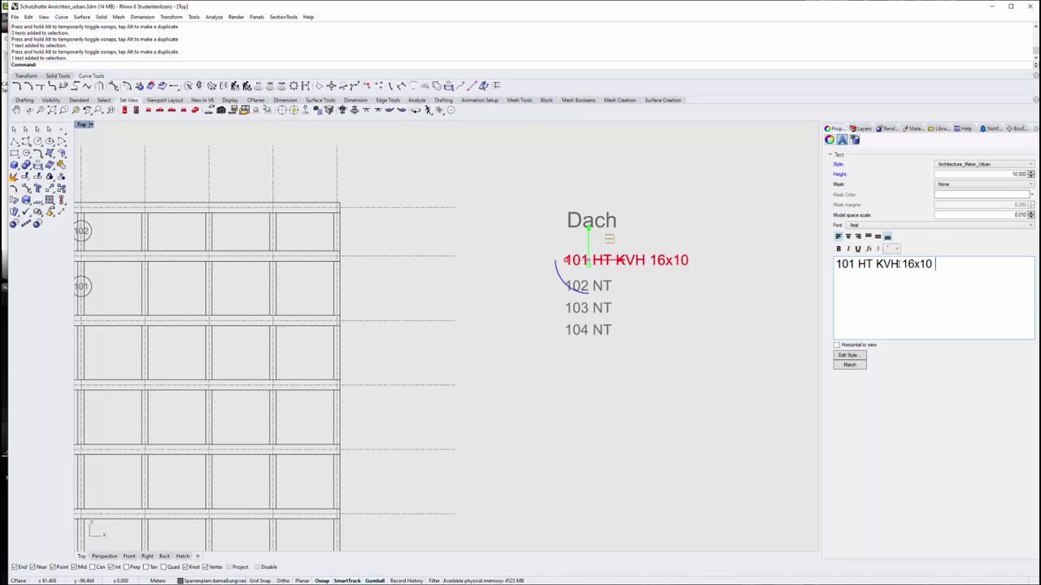
type("TA")
key("BackSpace")
type("/10 TA")
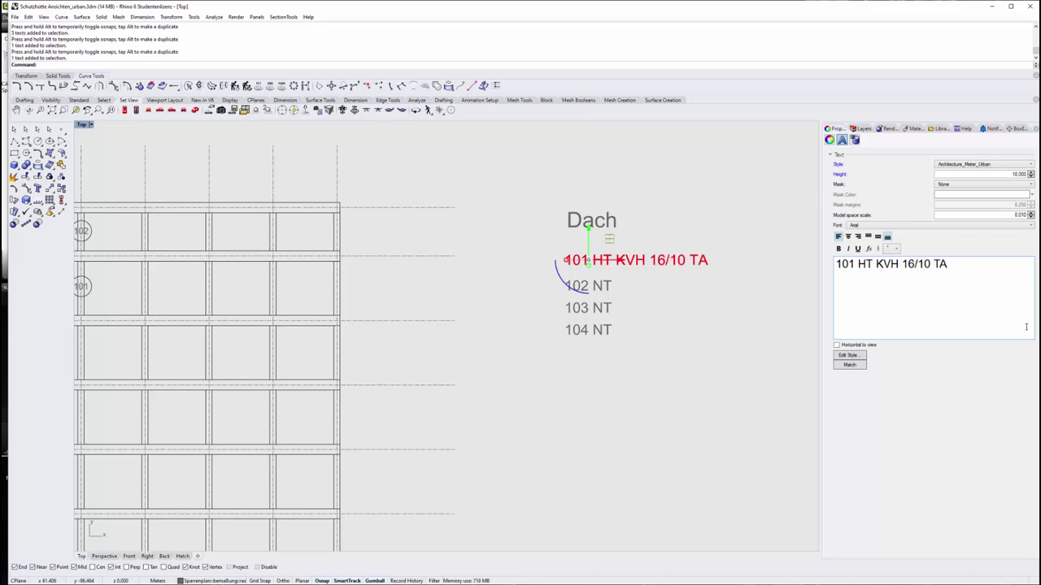
left_click(692, 390)
Extend the 102 label to '102 NT KVH 16/6 TA'
left_click(587, 286)
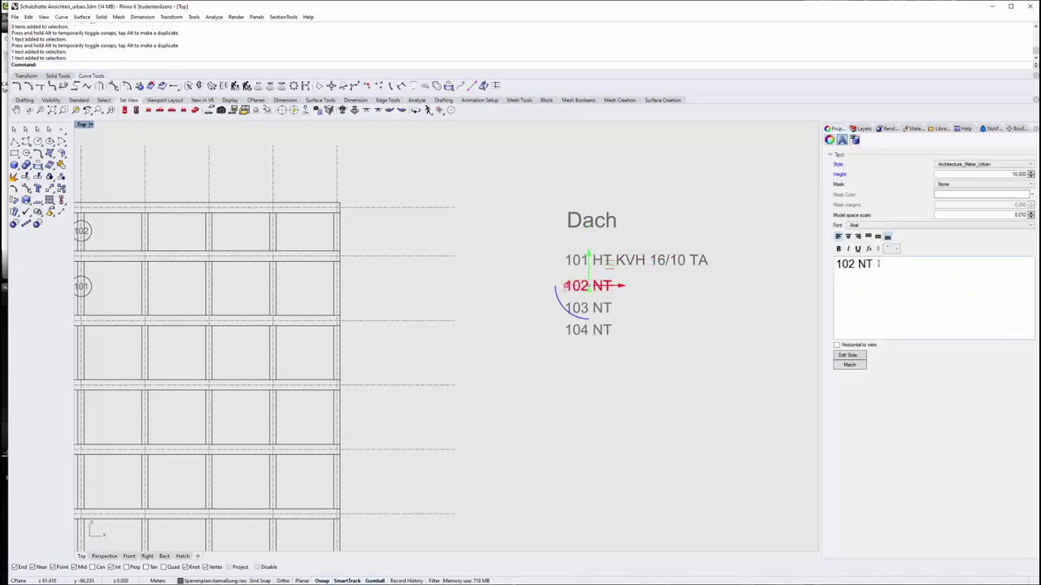
left_click(877, 263)
type("KVH")
type("160")
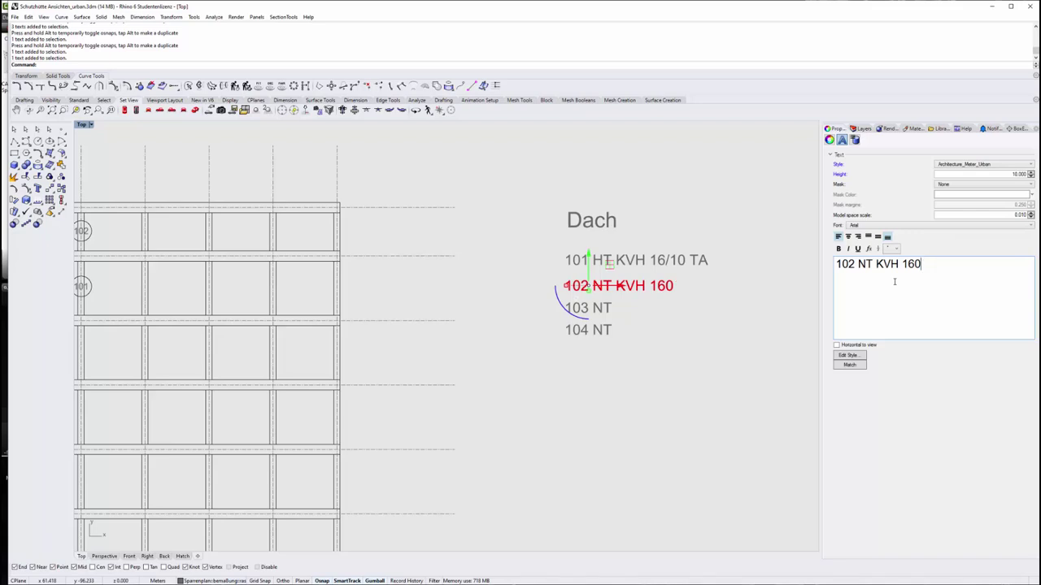
key("BackSpace")
type("/")
type("6 ")
type("TA")
left_click(719, 370)
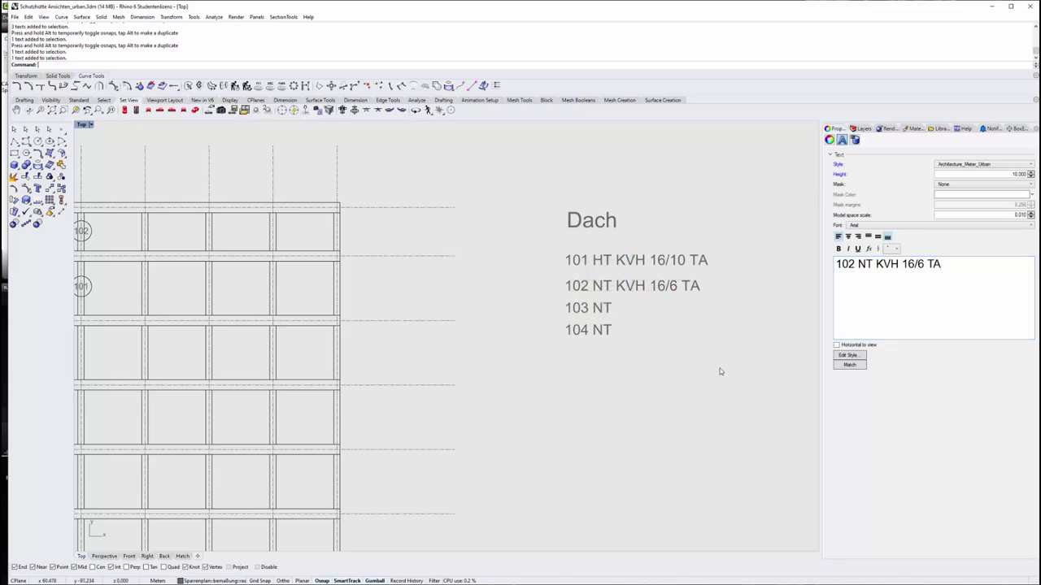
Copy 'KVH 16/6 TA' and paste it into labels 103 and 104
left_click(632, 285)
left_click_drag(941, 264, 875, 263)
key("ctrl+c")
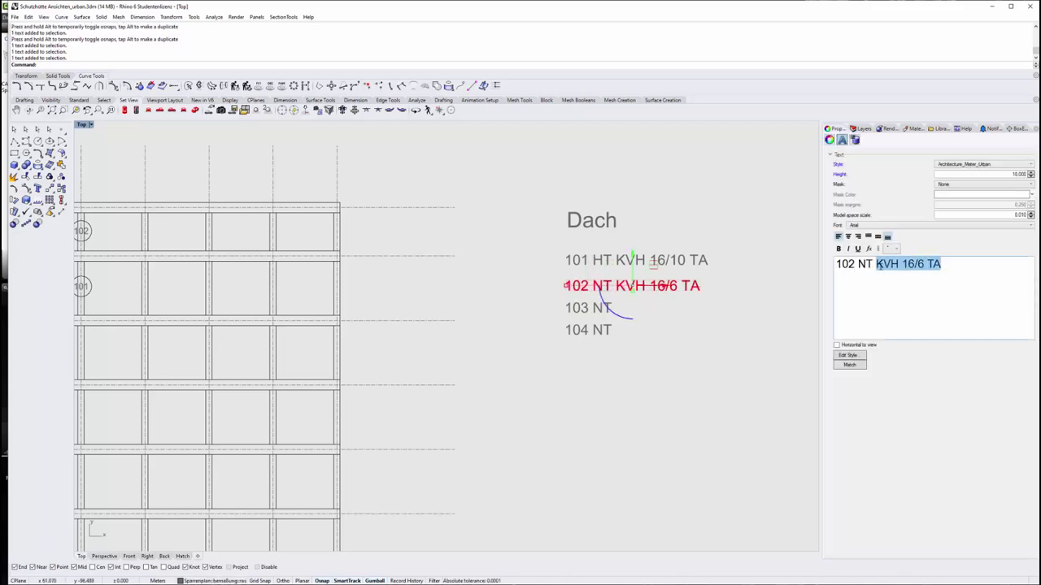
left_click(582, 313)
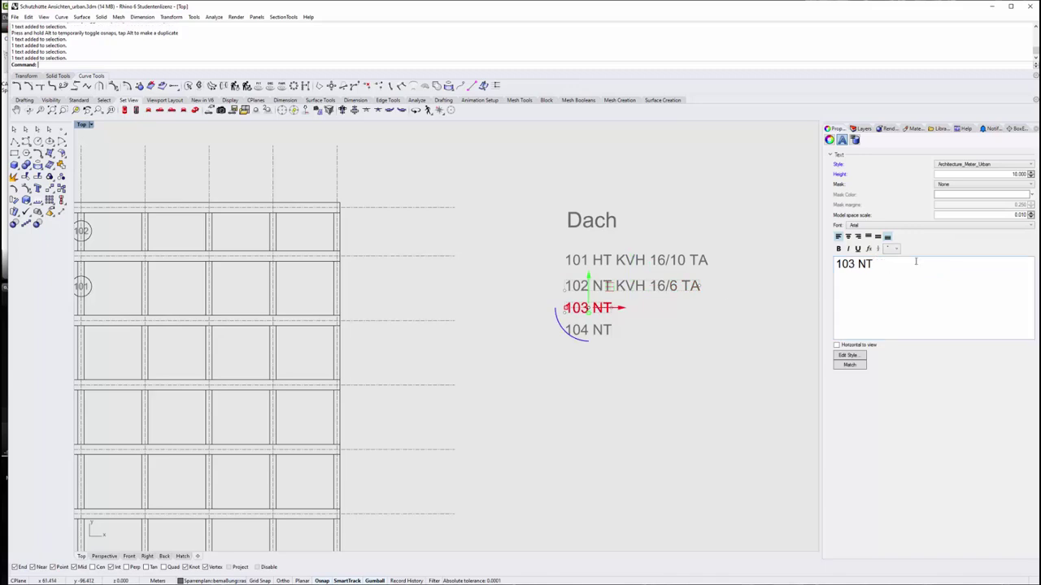
left_click(911, 262)
key("ctrl+v")
left_click(609, 333)
left_click(594, 330)
left_click(890, 264)
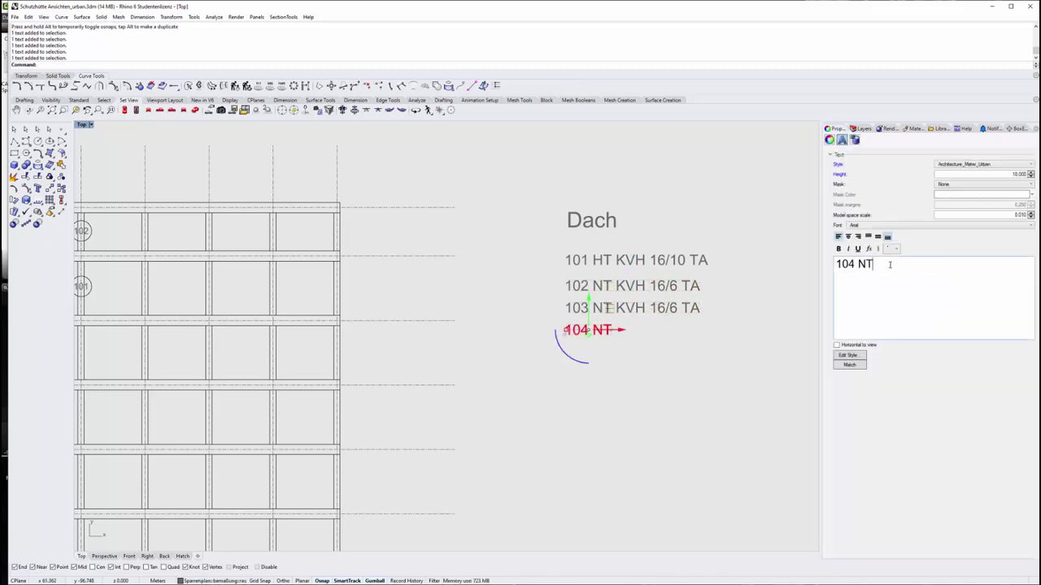
key("ctrl+v")
Window-select the Dach heading and 101–104 labels and drag them left of the stud grid
left_click(708, 399)
scroll(708, 400, "down", 3)
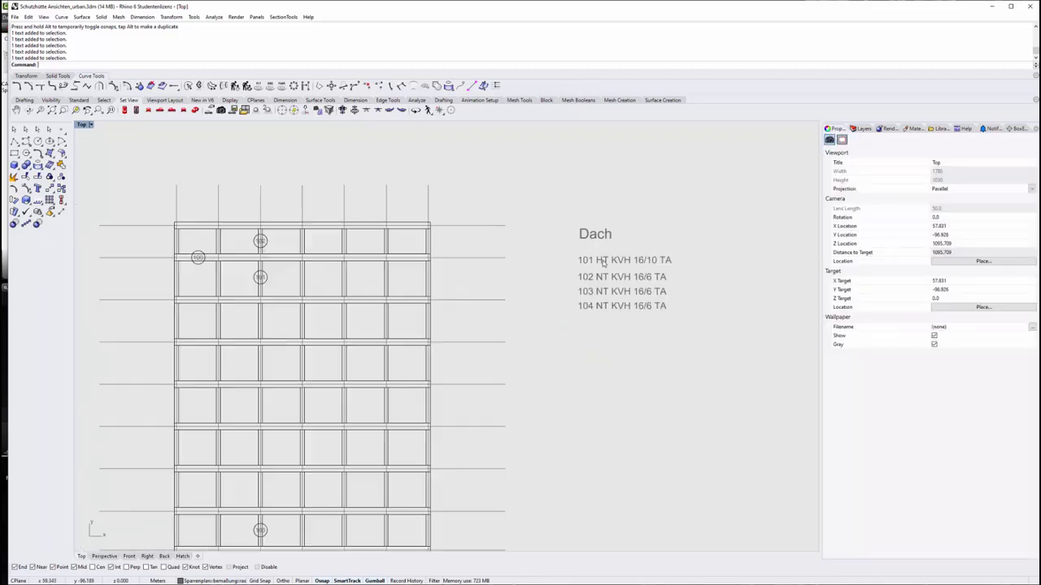
scroll(604, 344, "down", 3)
right_click_drag(604, 344, 637, 344)
scroll(614, 216, "up", 5)
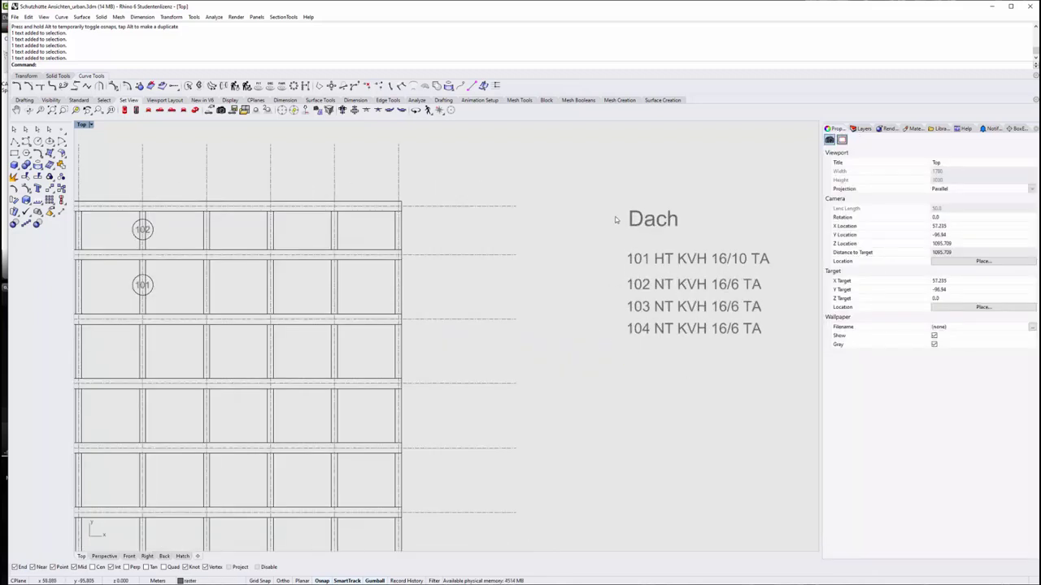
scroll(618, 244, "down", 3)
mouse_move(608, 198)
left_mouse_down()
mouse_move(734, 320)
mouse_move(366, 314)
left_mouse_up()
scroll(719, 306, "down", 2)
scroll(408, 285, "up", 2)
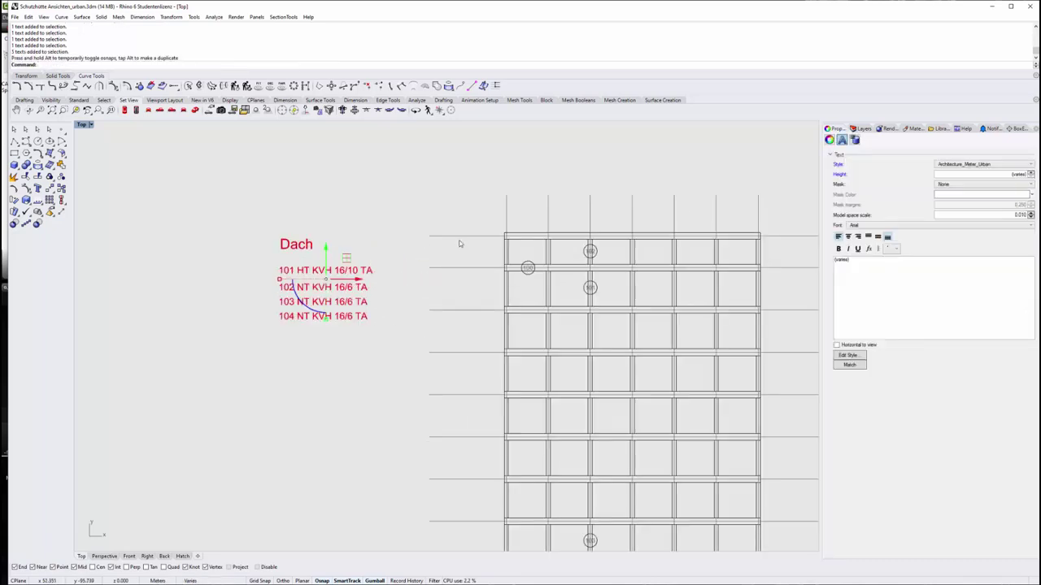
scroll(460, 244, "down", 2)
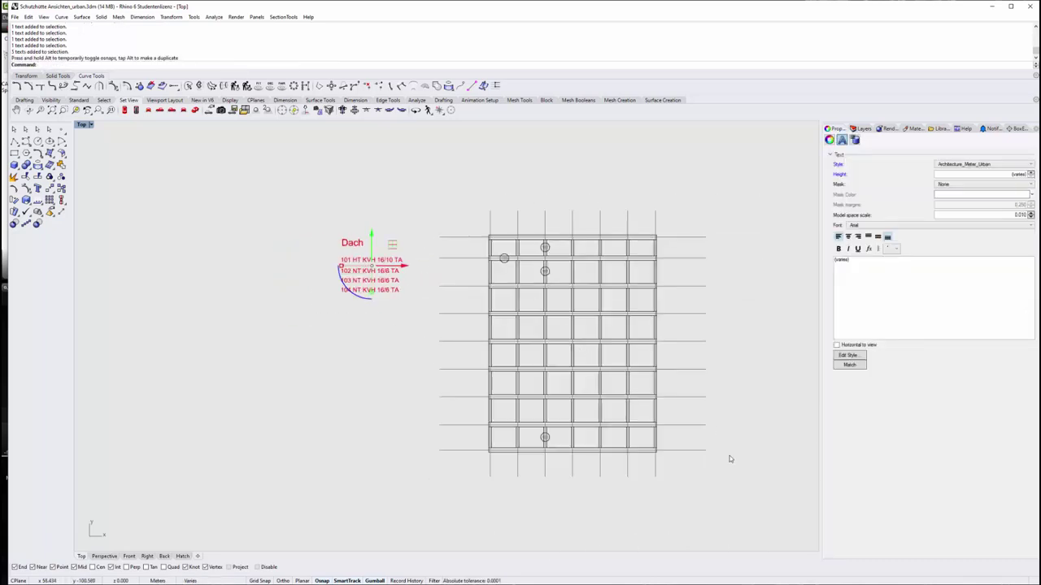
right_click_drag(730, 460, 690, 451)
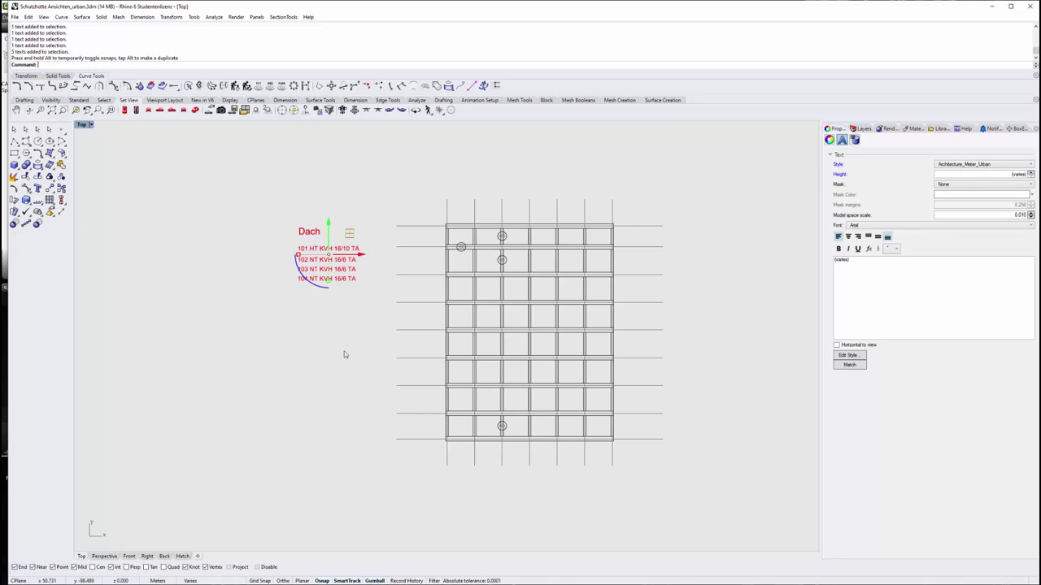
scroll(355, 355, "down", 5)
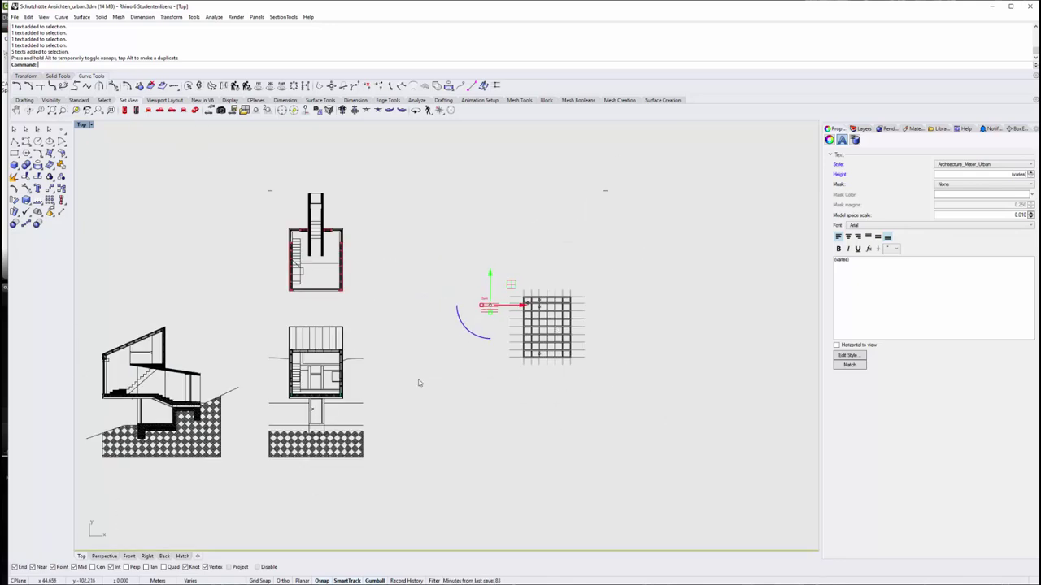
Zoom out and fit all drawings into the Top viewport with Zoom Extents
right_click_drag(419, 383, 516, 370)
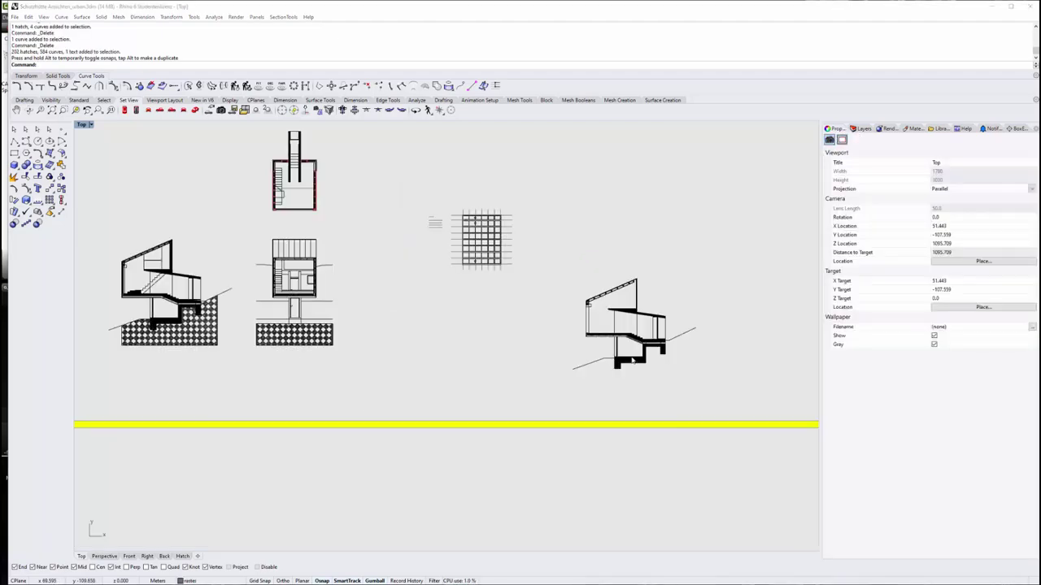
scroll(634, 358, "up", 2)
scroll(630, 349, "up", 2)
scroll(618, 326, "up", 3)
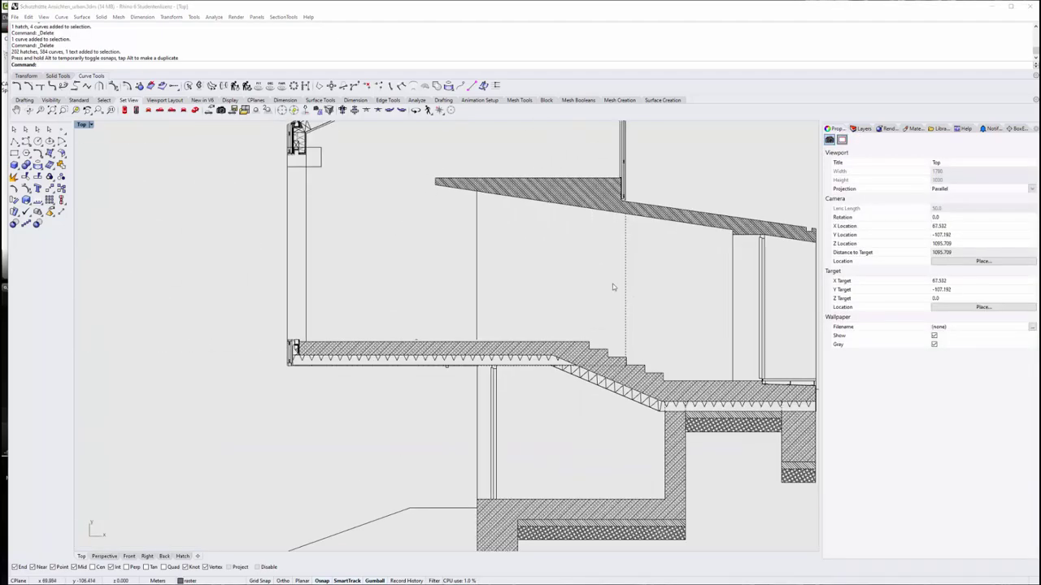
scroll(586, 314, "up", 1)
scroll(585, 315, "down", 2)
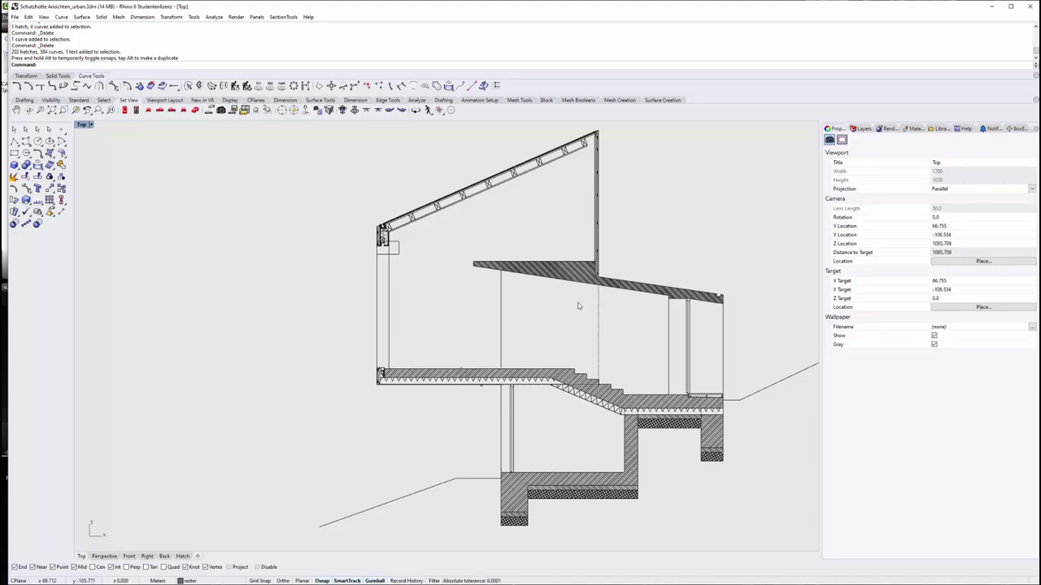
key("ctrl+shift+e")
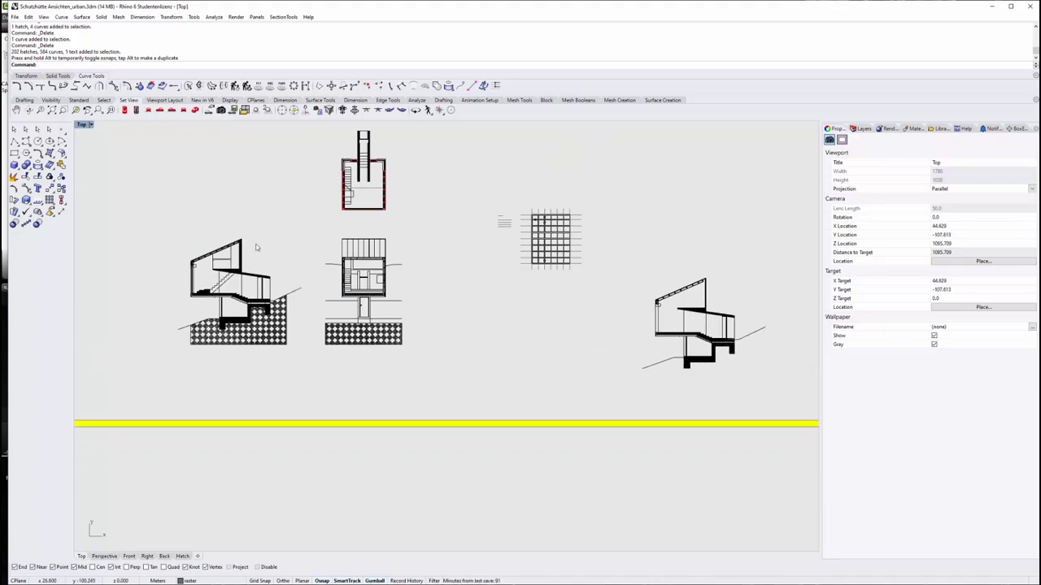
scroll(316, 296, "down", 2)
scroll(315, 296, "down", 1)
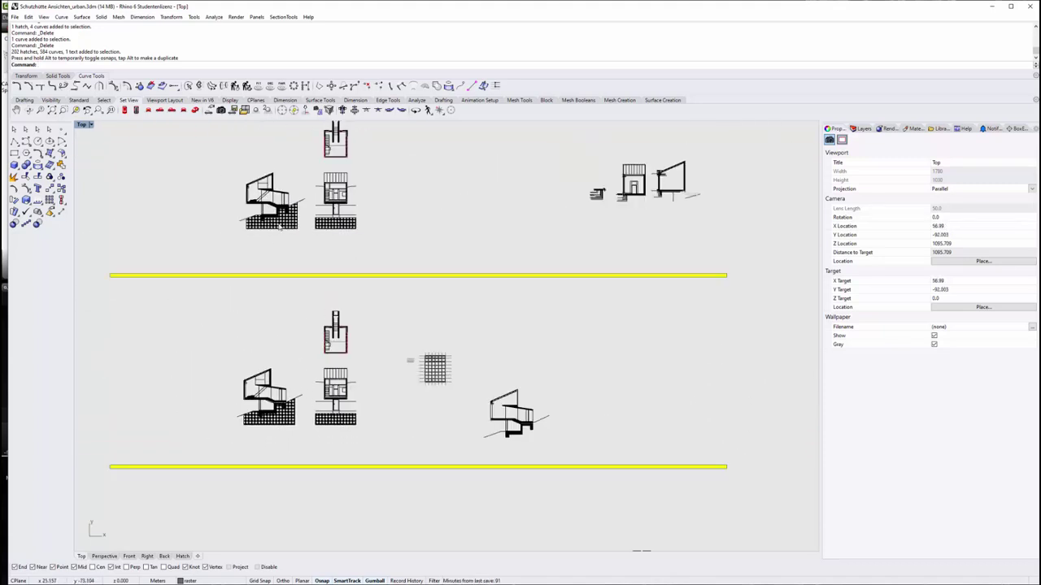
Delete the lower-left section drawing
mouse_move(210, 364)
left_mouse_down()
mouse_move(298, 442)
mouse_move(308, 438)
left_mouse_up()
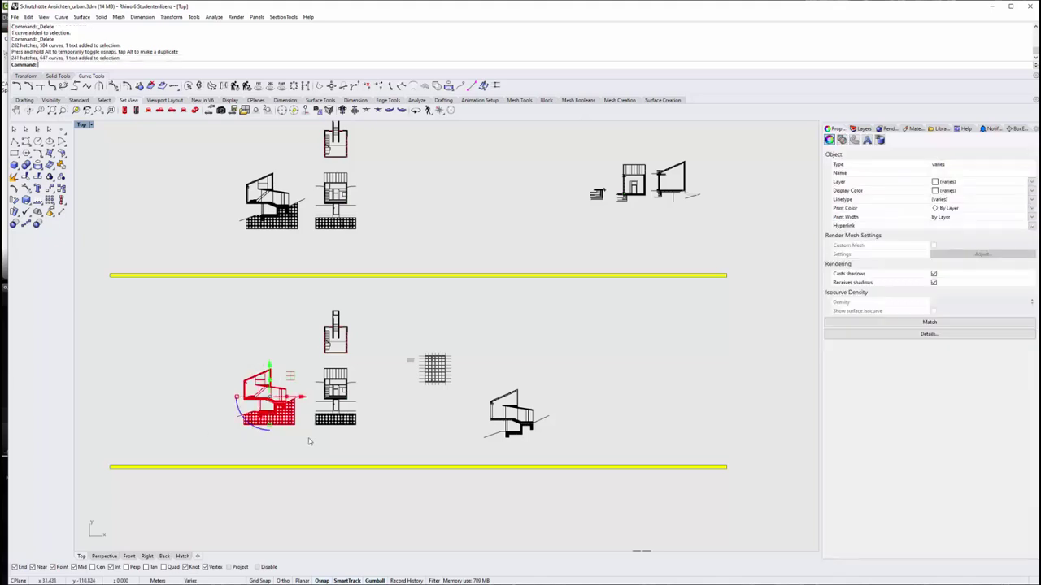
key("Delete")
scroll(479, 420, "up", 5)
scroll(479, 420, "up", 5)
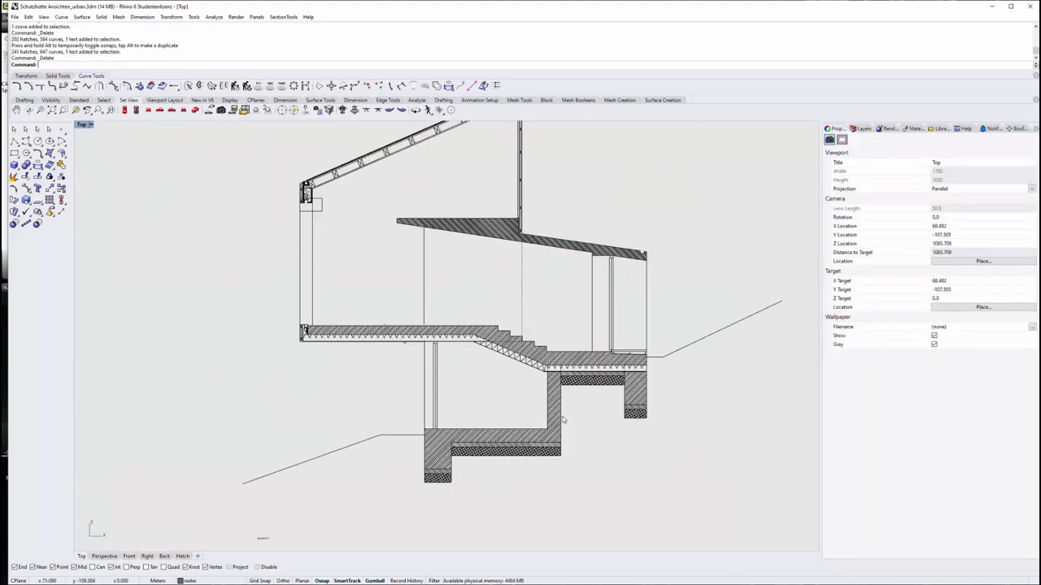
right_click_drag(475, 394, 474, 409)
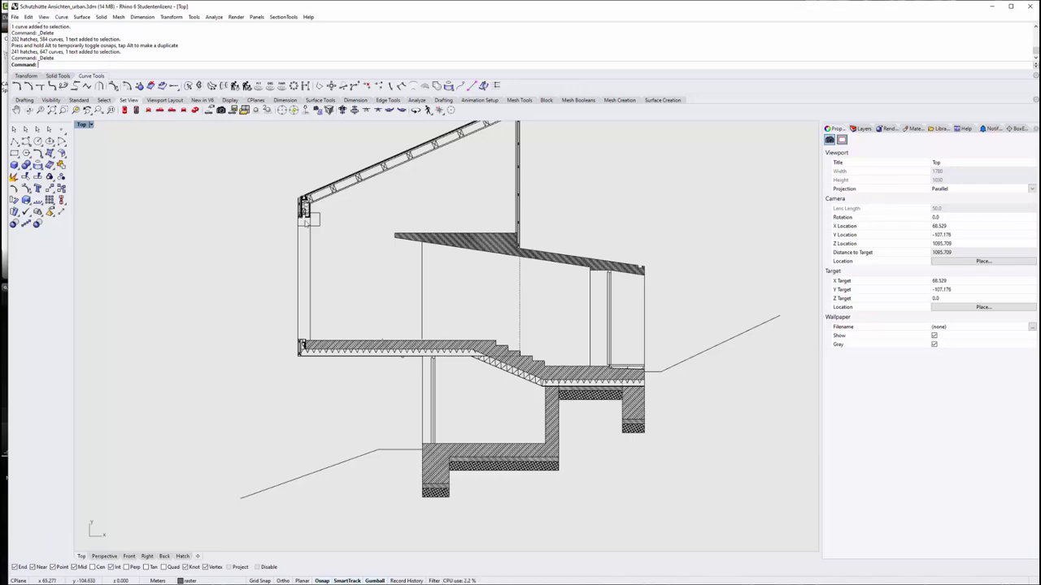
scroll(309, 213, "up", 3)
scroll(313, 230, "up", 3)
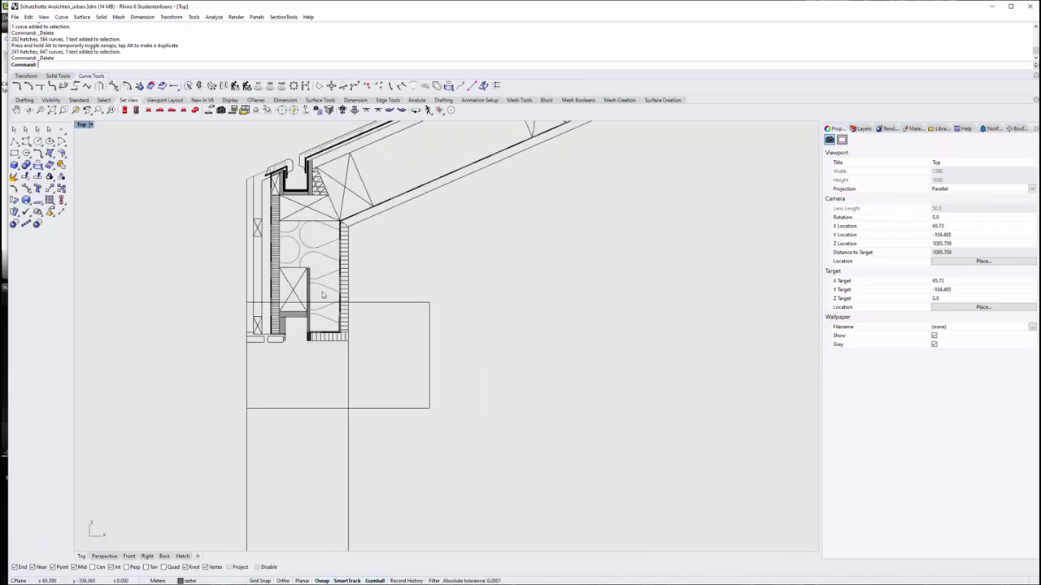
Delete the insulation hatches and the rectangle below the eave detail
left_click_drag(320, 293, 300, 254)
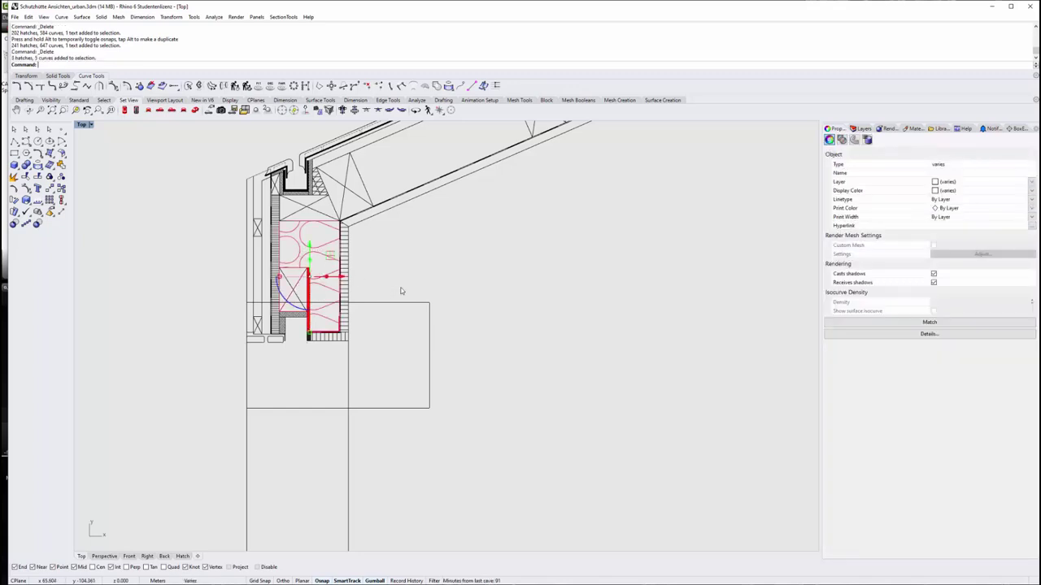
key("Delete")
left_click(338, 287)
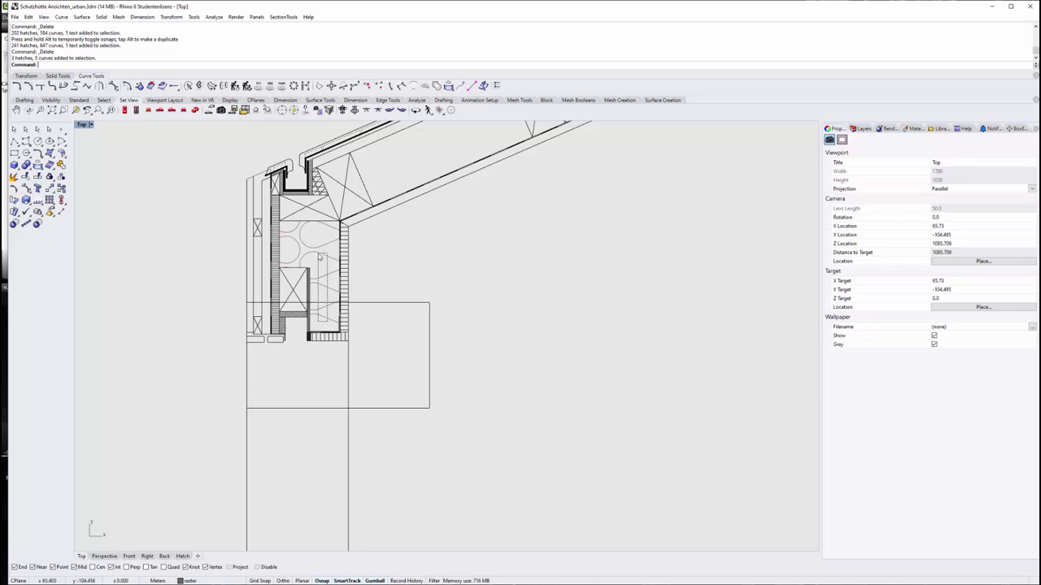
key("Delete")
Pan and zoom out until the grid plan, section and floor plans are visible
scroll(337, 287, "down", 3)
scroll(332, 290, "down", 2)
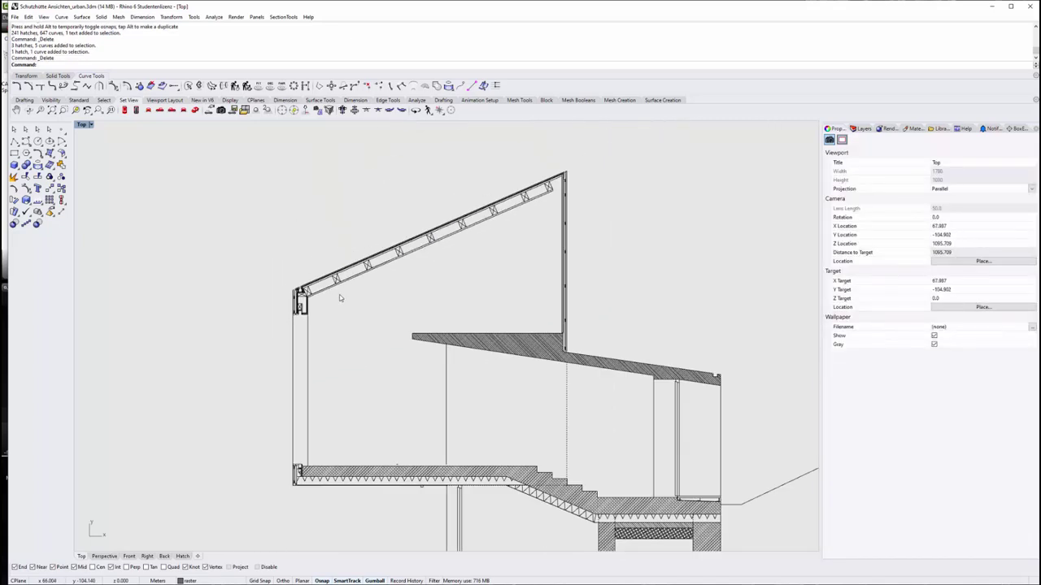
right_click_drag(341, 298, 441, 368)
scroll(464, 367, "down", 2)
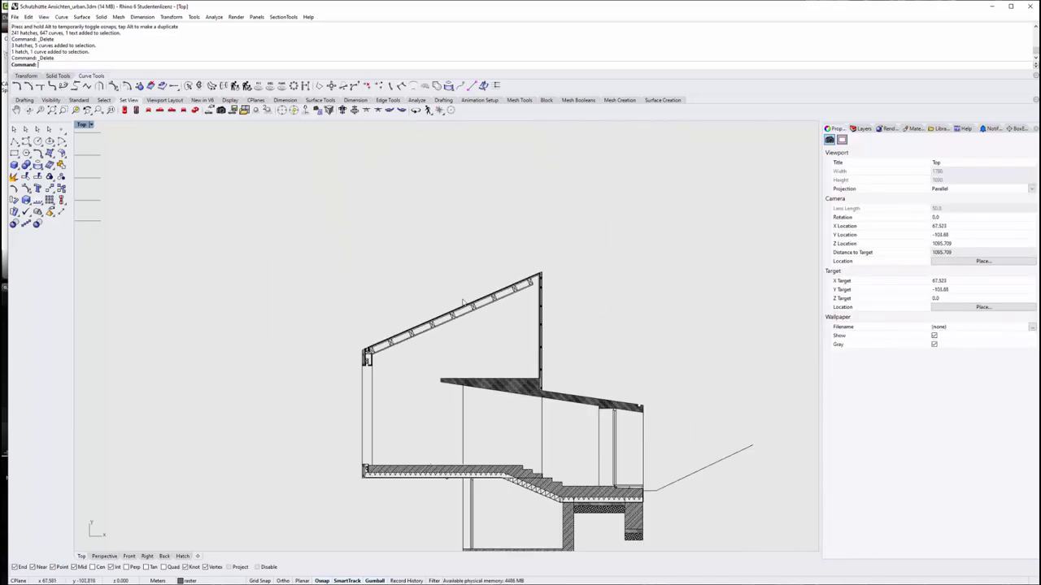
scroll(522, 404, "down", 3)
right_click_drag(408, 264, 485, 318)
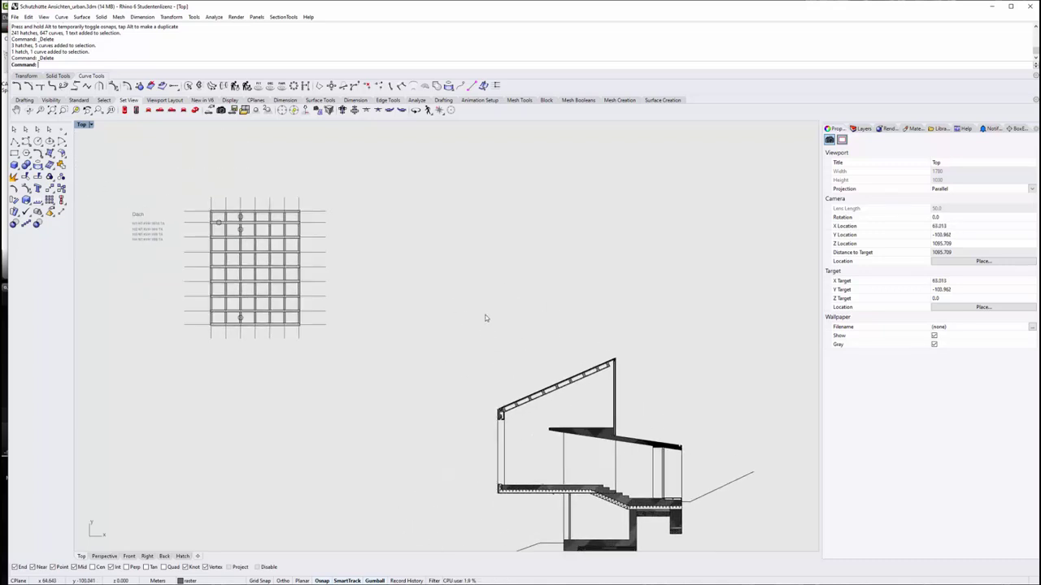
scroll(533, 396, "up", 2)
scroll(170, 269, "down", 2)
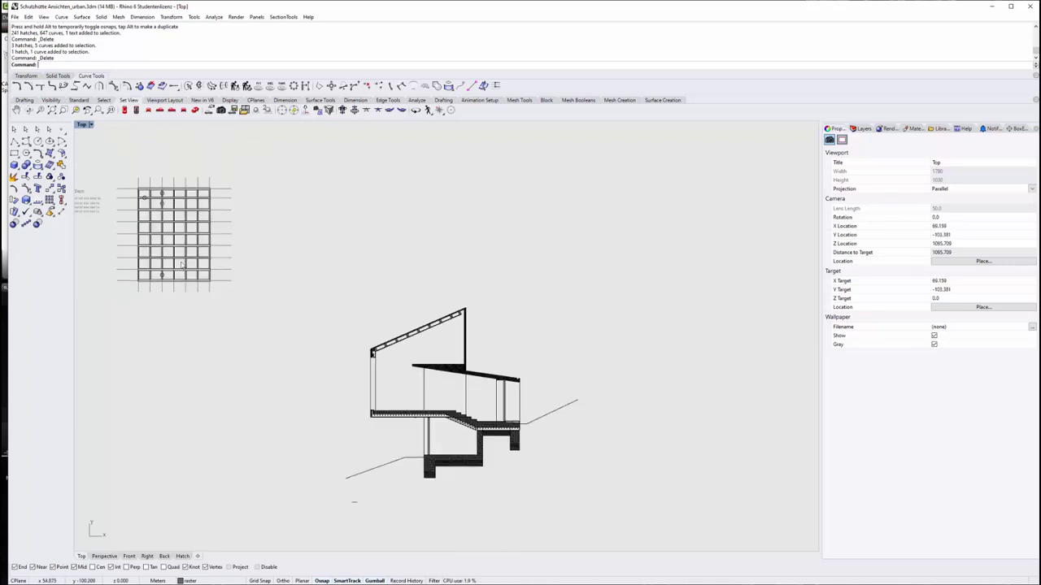
mouse_move(200, 236)
right_mouse_down()
mouse_move(355, 360)
mouse_move(403, 344)
right_mouse_up()
scroll(364, 362, "down", 1)
right_click_drag(316, 347, 329, 354)
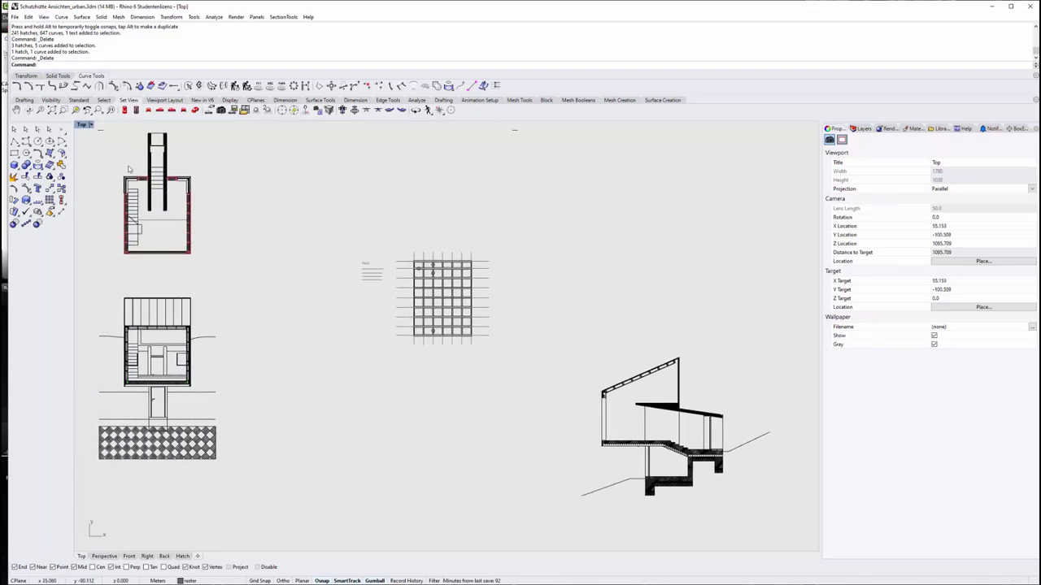
Copy the top-left floor plan to the right, rotate it 180° and group it
left_click_drag(111, 125, 211, 269)
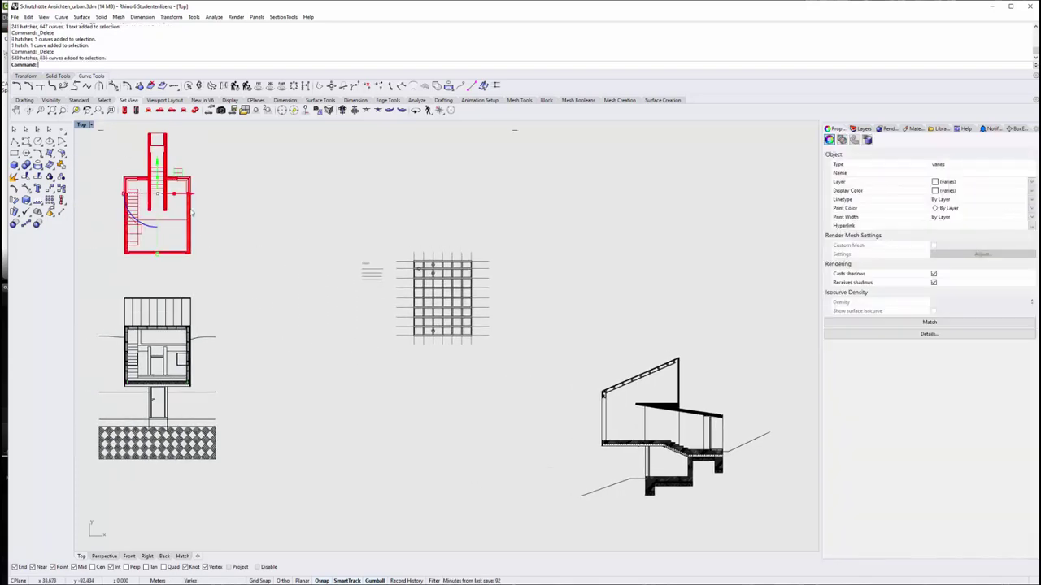
left_click_drag(192, 198, 642, 205)
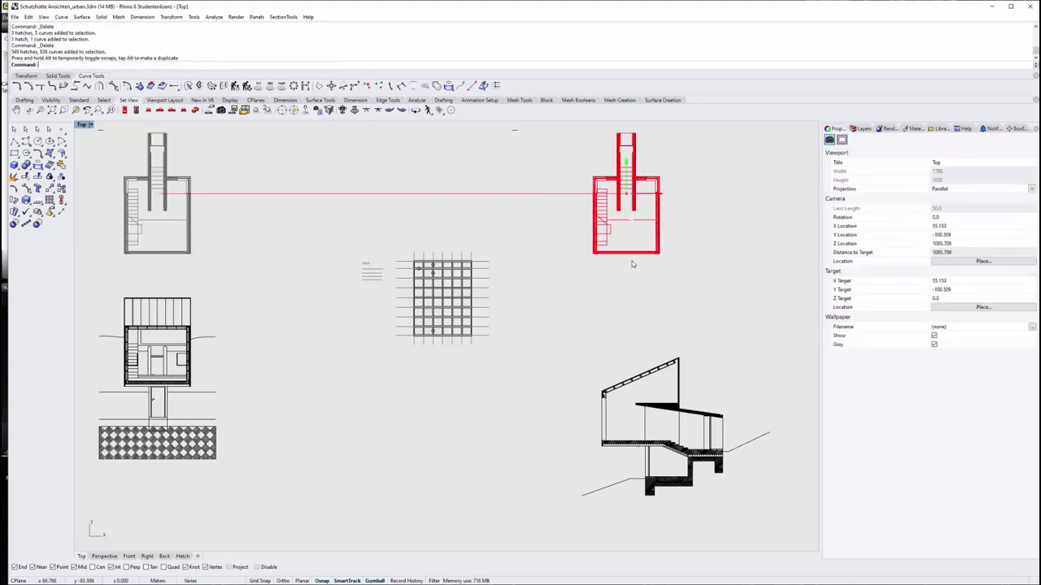
scroll(632, 261, "up", 1)
mouse_move(626, 412)
right_mouse_down()
mouse_move(524, 336)
mouse_move(488, 352)
right_mouse_up()
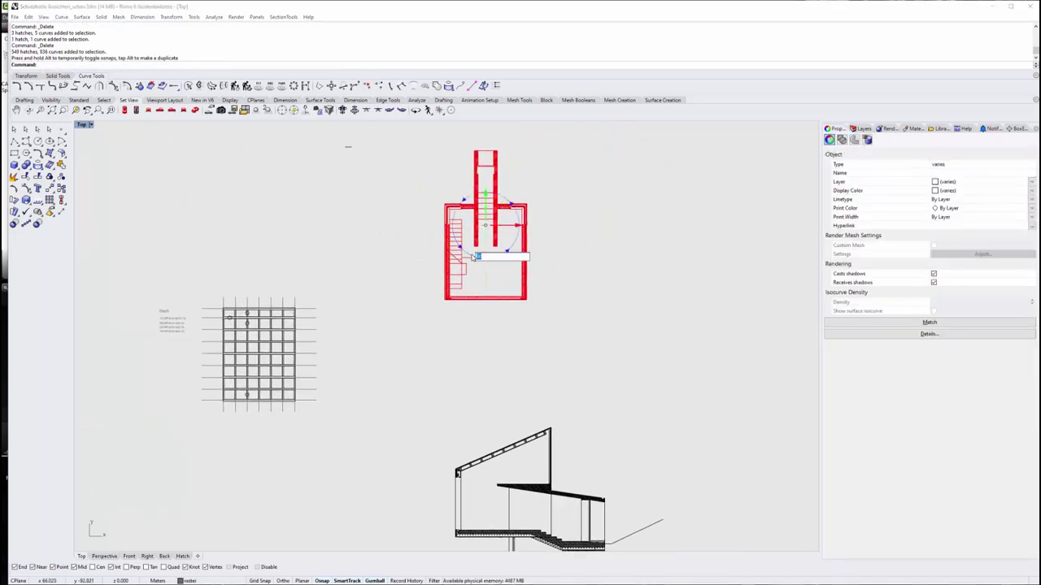
left_click_drag(472, 257, 479, 257)
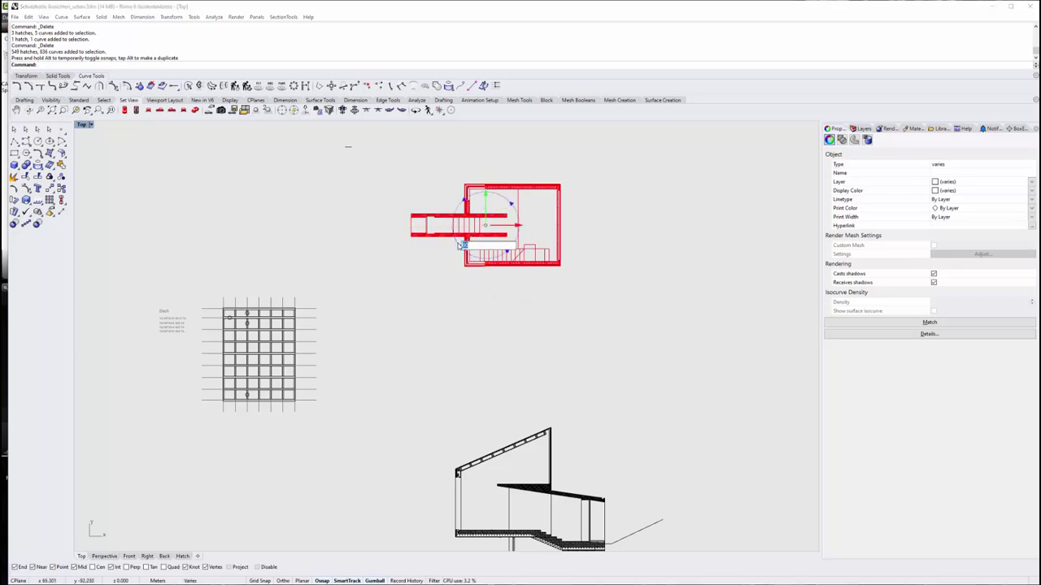
key("Return")
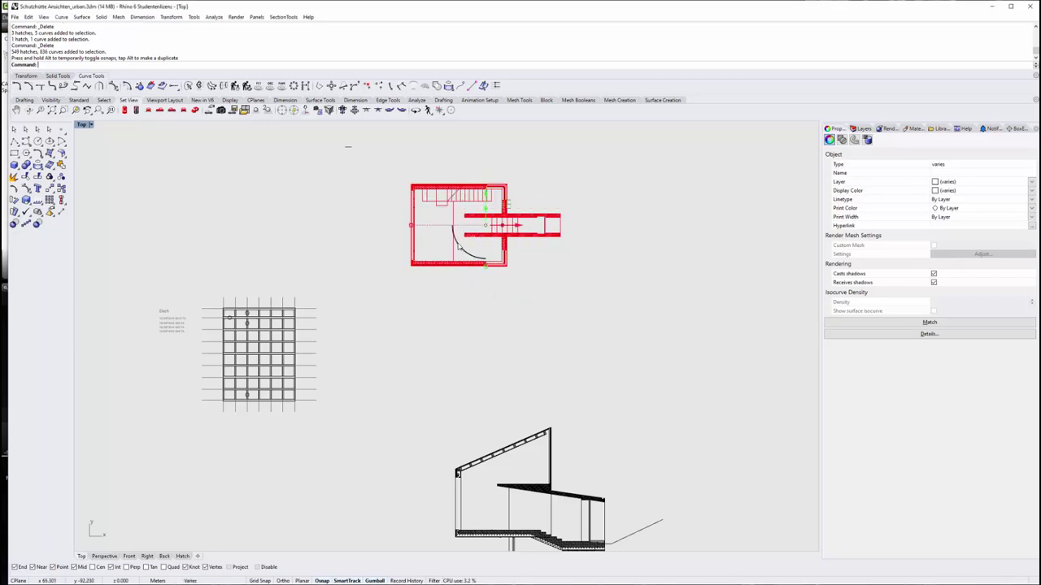
key("ctrl+g")
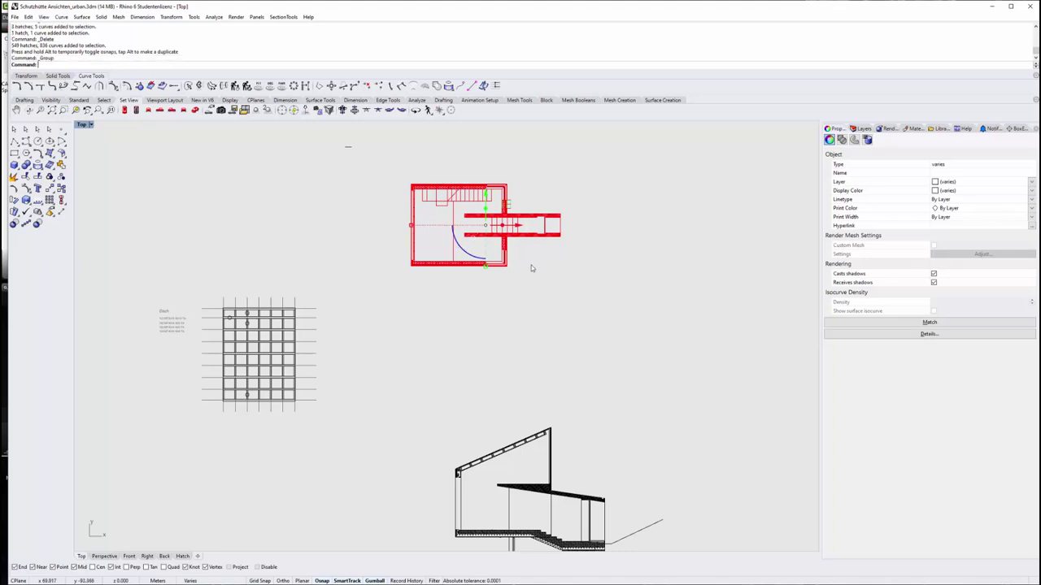
Set the plan's origin on its outer wall and copy it above the section, aligned to the wall
scroll(411, 253, "up", 3)
scroll(411, 254, "up", 2)
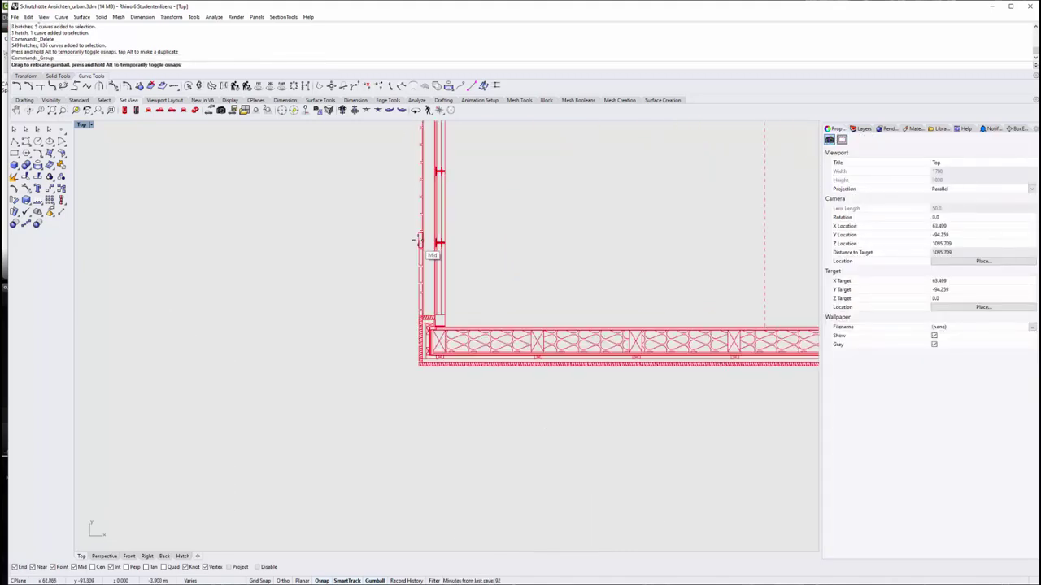
left_click(416, 254)
scroll(423, 236, "down", 5)
left_click_drag(433, 209, 468, 353)
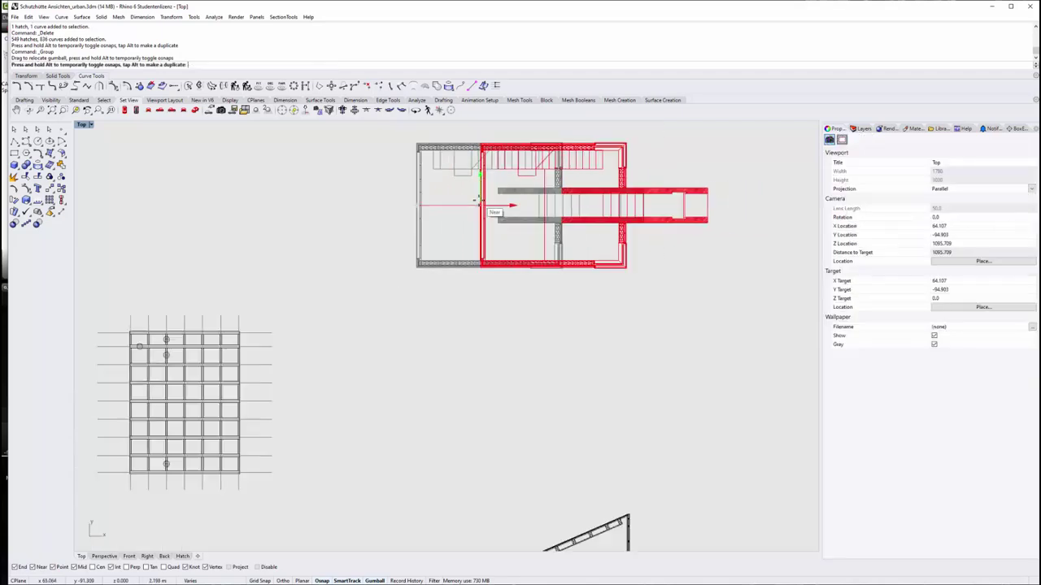
scroll(455, 244, "down", 2)
scroll(467, 353, "up", 5)
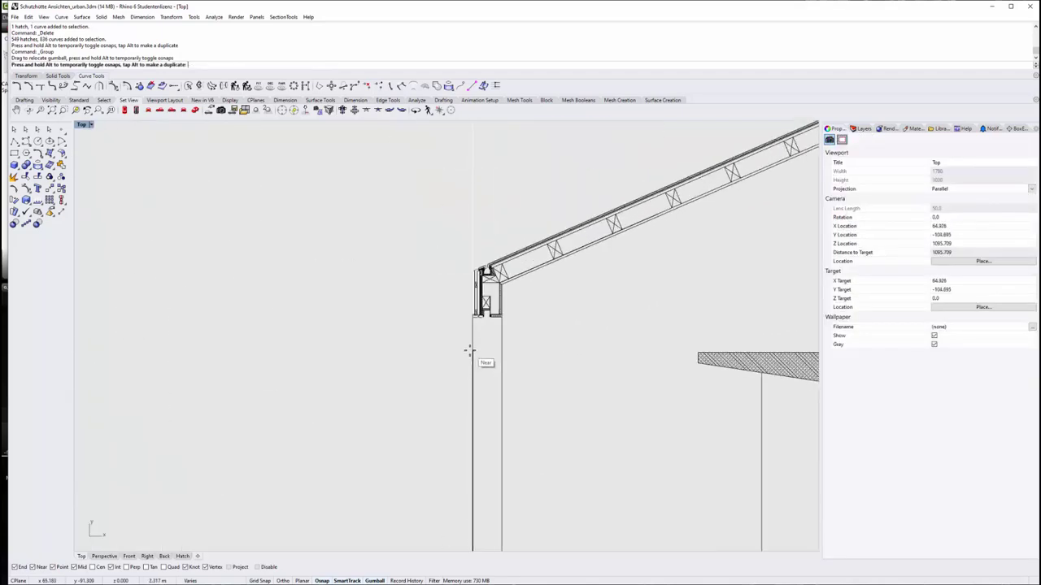
scroll(469, 353, "down", 3)
scroll(461, 325, "down", 2)
right_click_drag(461, 326, 443, 404)
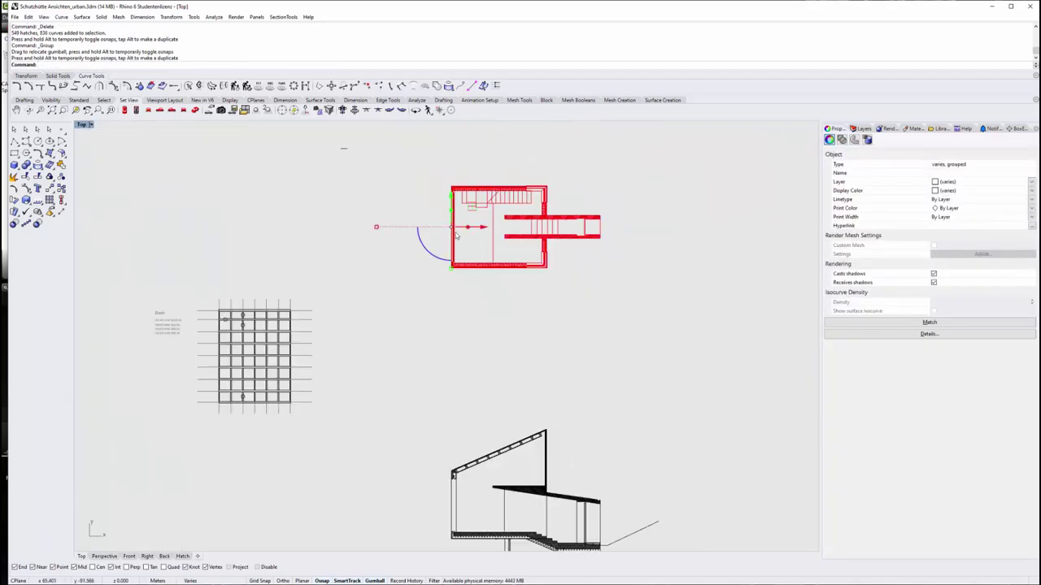
left_click_drag(452, 194, 451, 336)
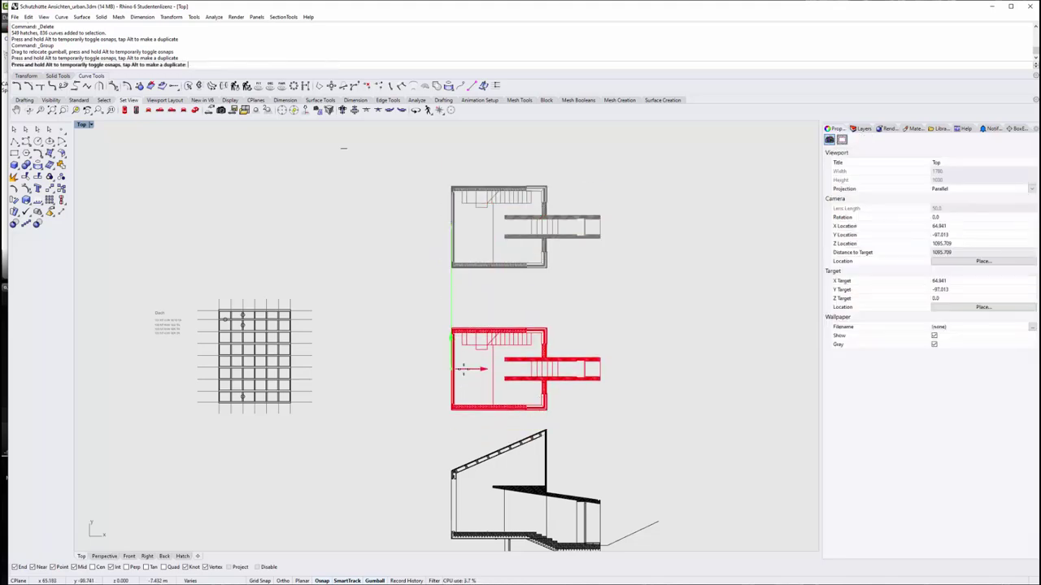
Reframe the view, start the Rectangle tool and open the Layers list
scroll(493, 460, "up", 4)
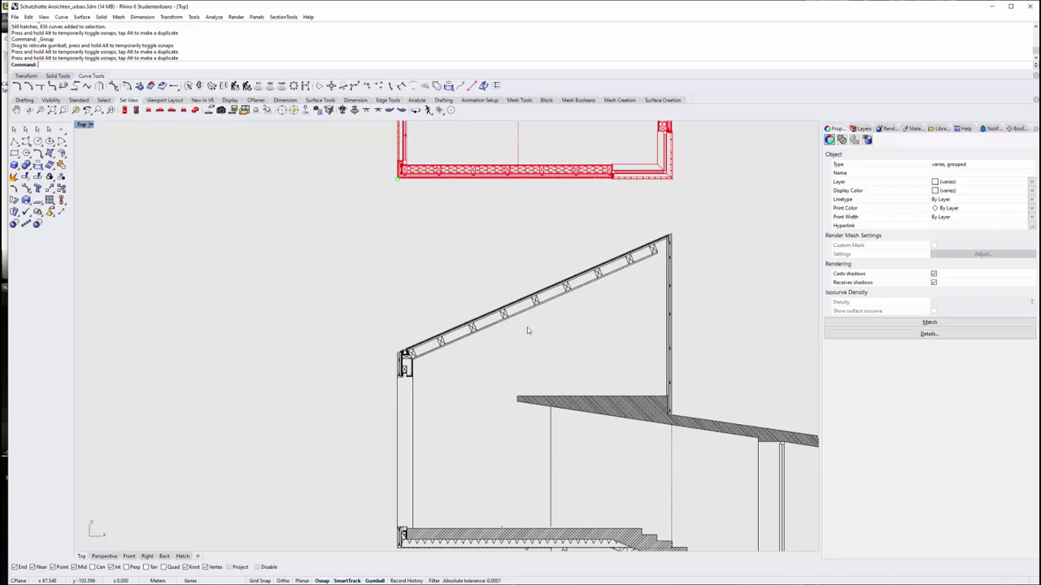
right_click_drag(545, 208, 547, 269)
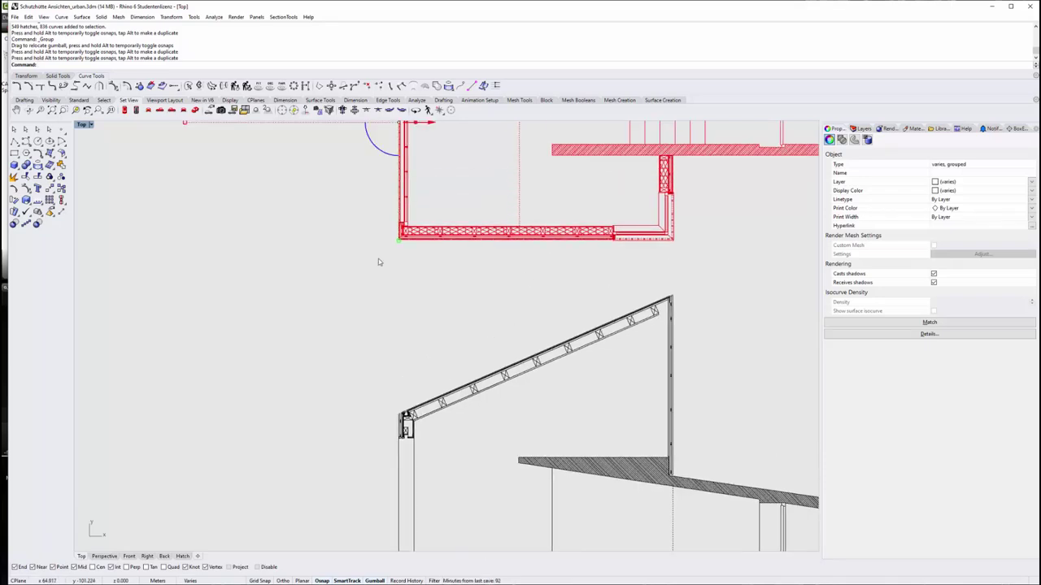
scroll(378, 262, "up", 2)
scroll(435, 254, "up", 1)
scroll(447, 204, "down", 1)
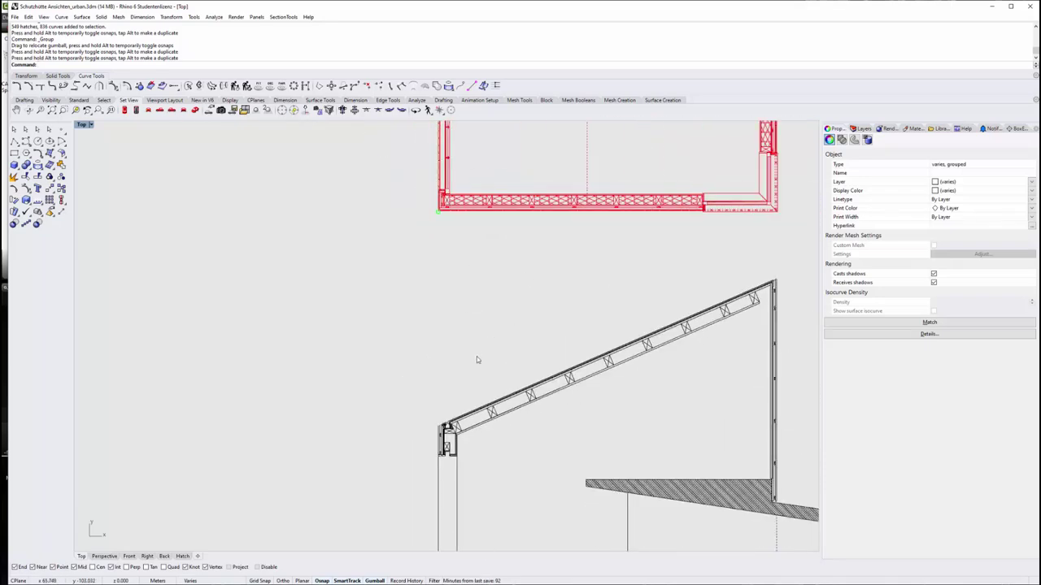
right_click_drag(477, 360, 484, 328)
scroll(458, 186, "up", 2)
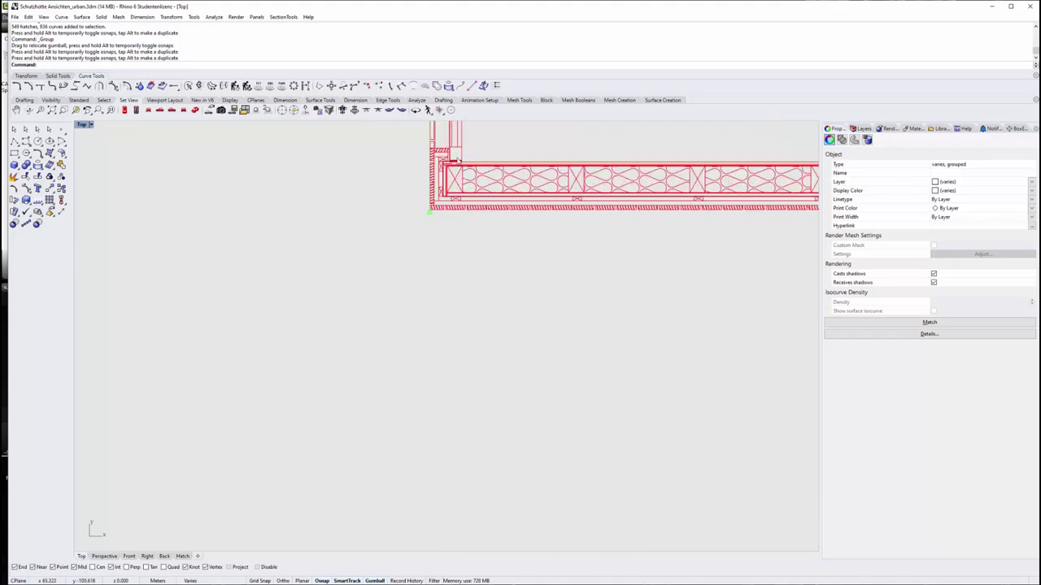
left_click(14, 153)
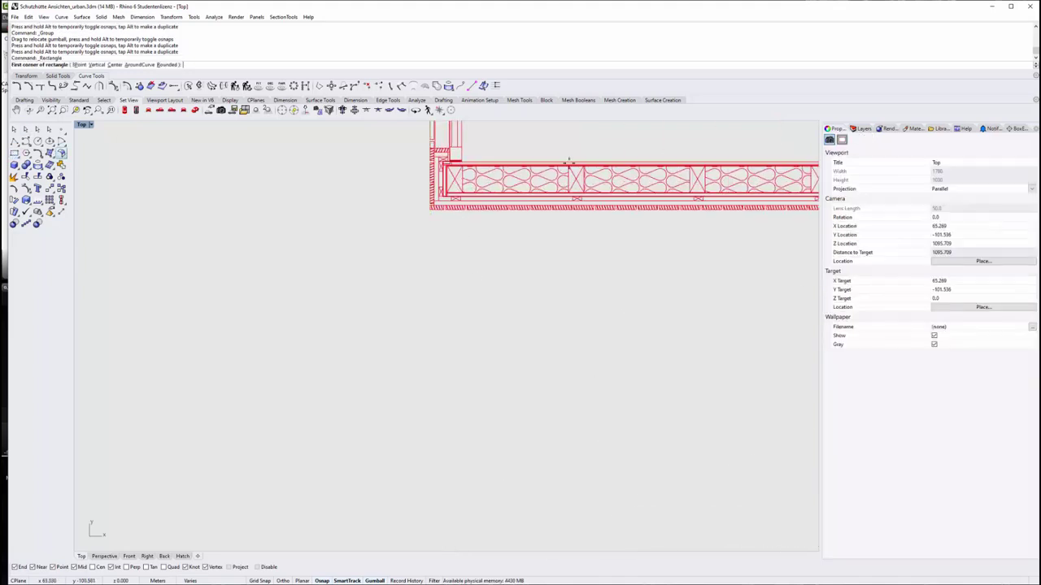
left_click(861, 128)
Collapse the Sparrenplan layer group and duplicate it along with its sublayers
left_click(834, 411)
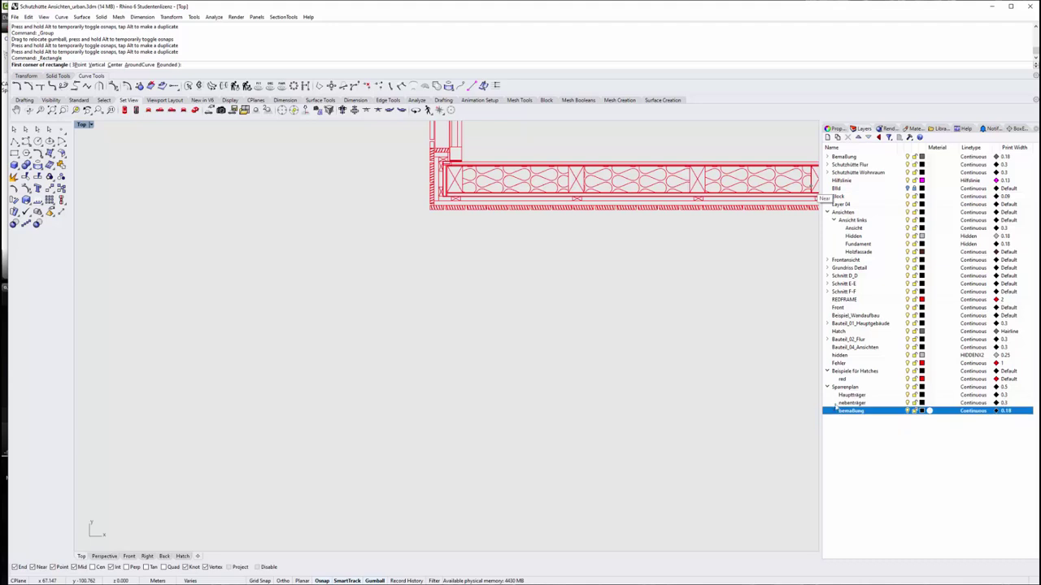
left_click(828, 388)
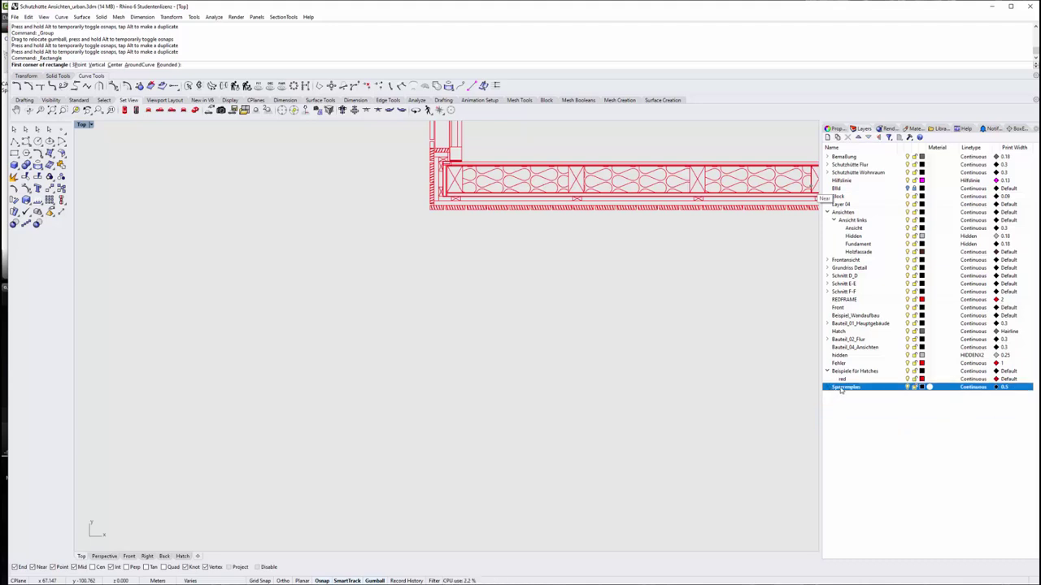
right_click(841, 389)
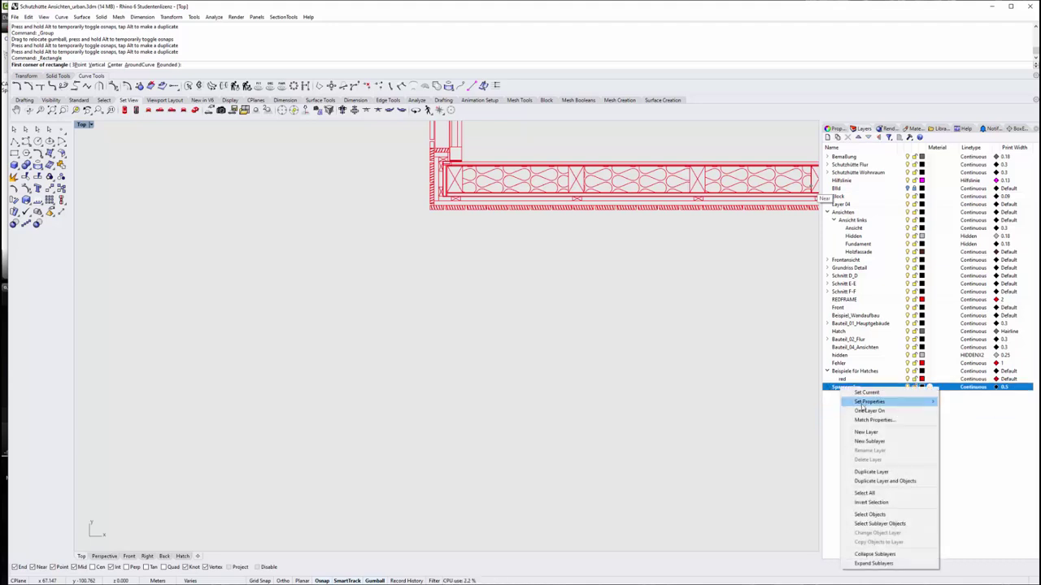
left_click(886, 471)
left_click(485, 310)
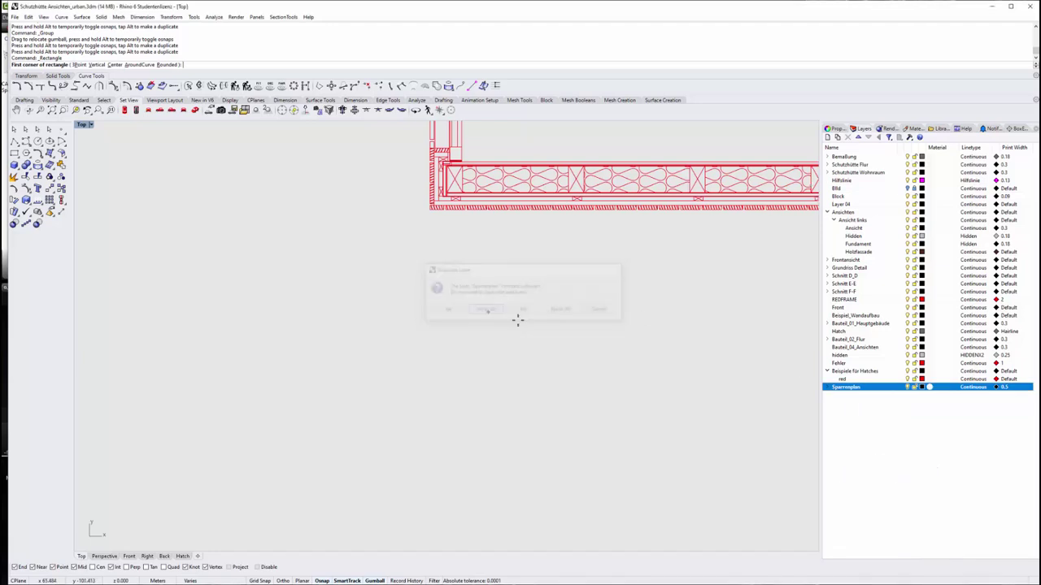
right_click(843, 398)
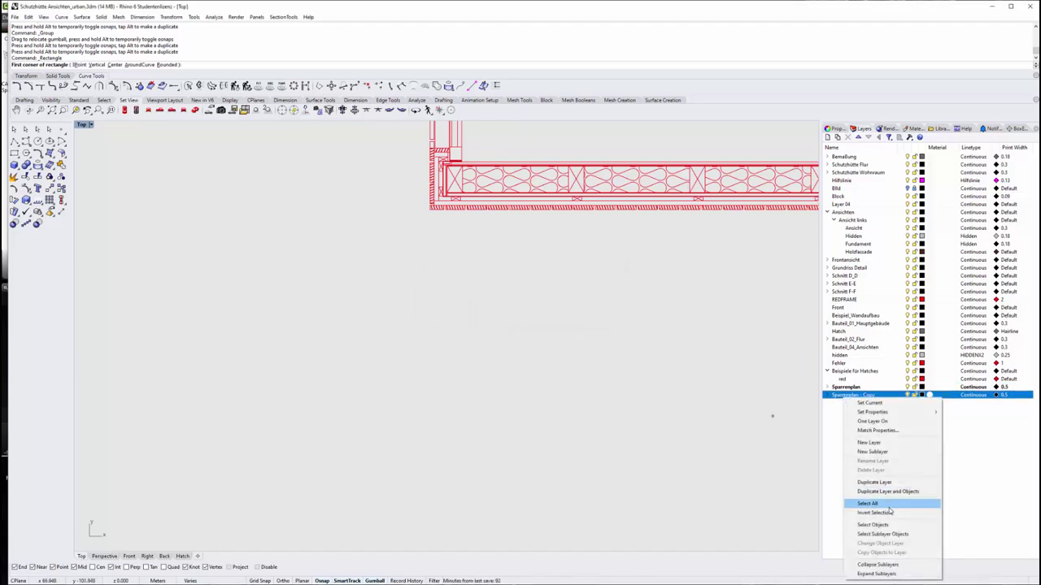
left_click(833, 407)
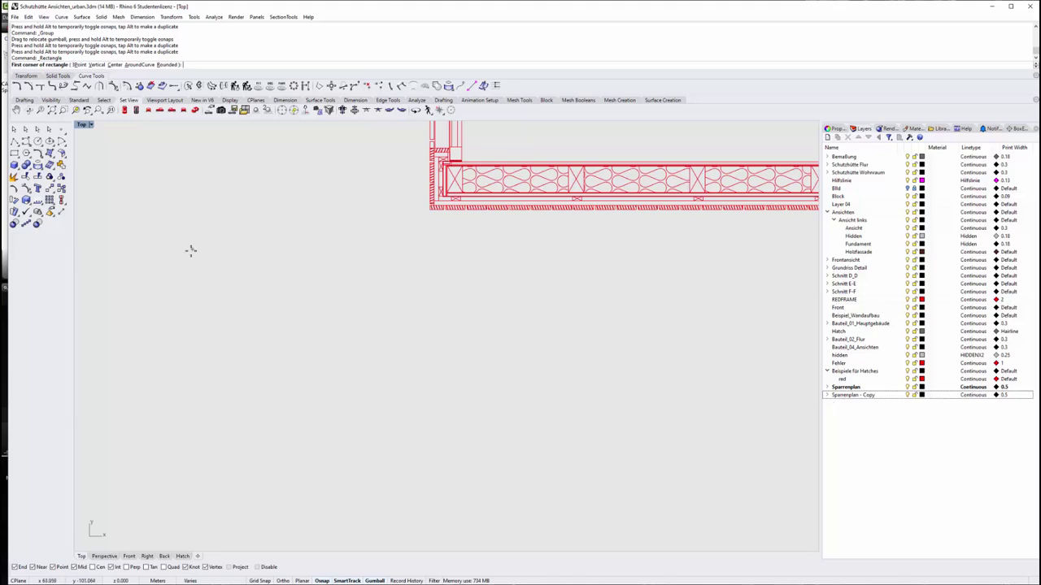
key("Escape")
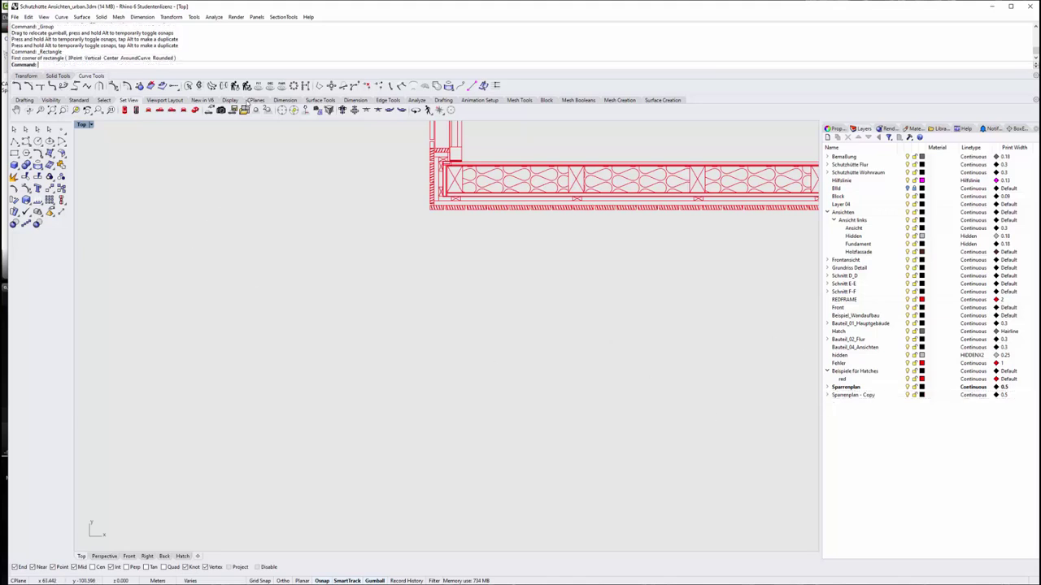
Rename the copied layer to Ständerwand and expand it to show Hauptträger, nebenträger and bemaßung
left_click(850, 395)
right_click(854, 397)
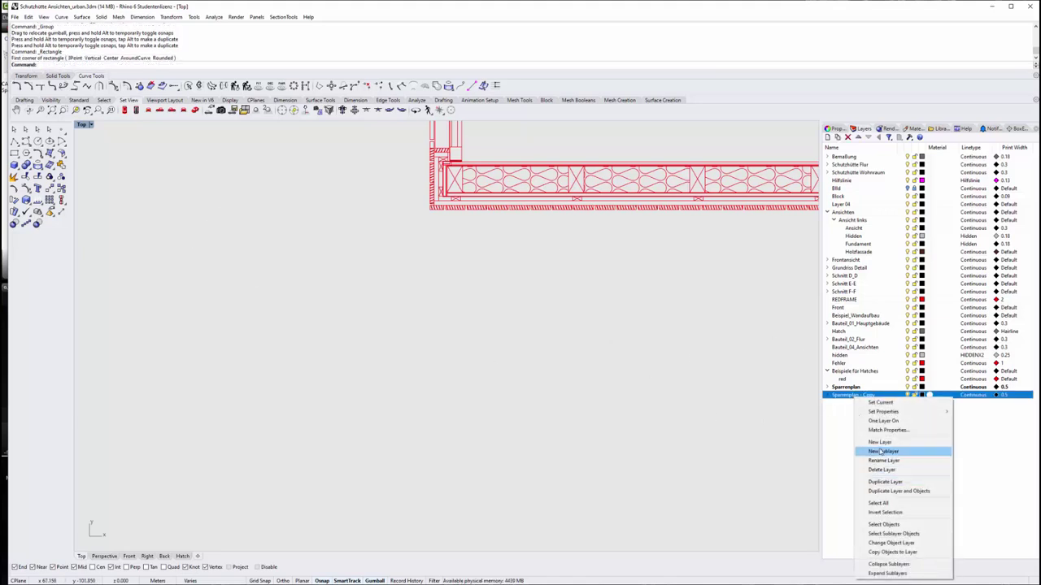
left_click(882, 461)
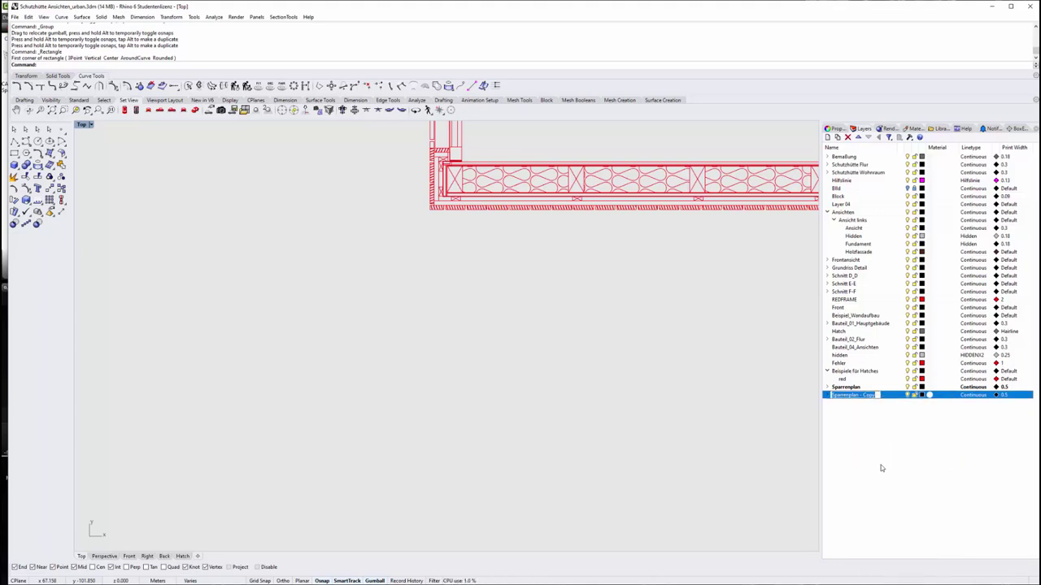
type("Wan")
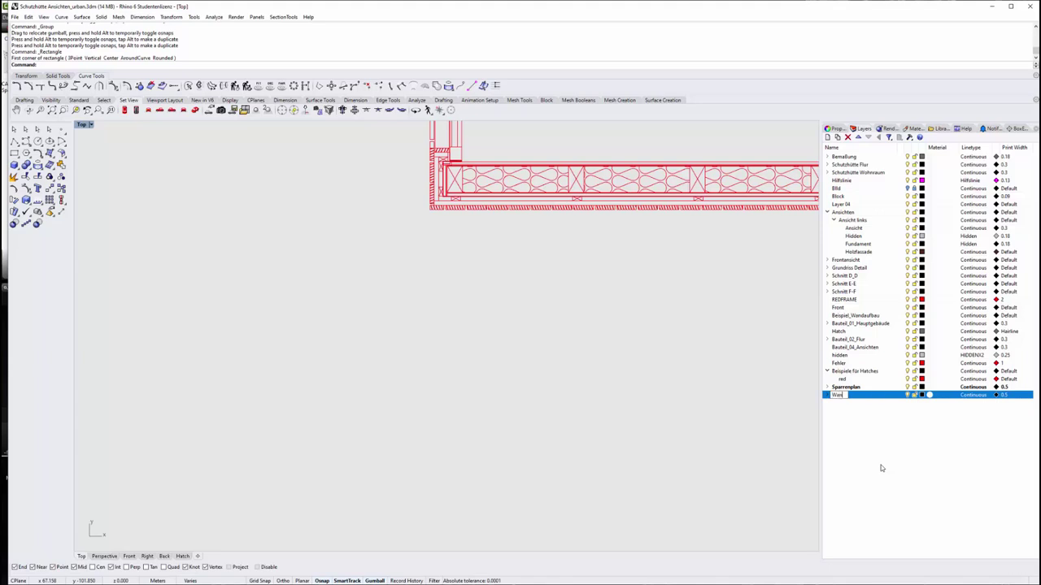
type("daufbau")
key("BackSpace")
key("BackSpace")
key("BackSpace")
type("Ständ")
type("eraufbau")
left_click(881, 463)
right_click(840, 397)
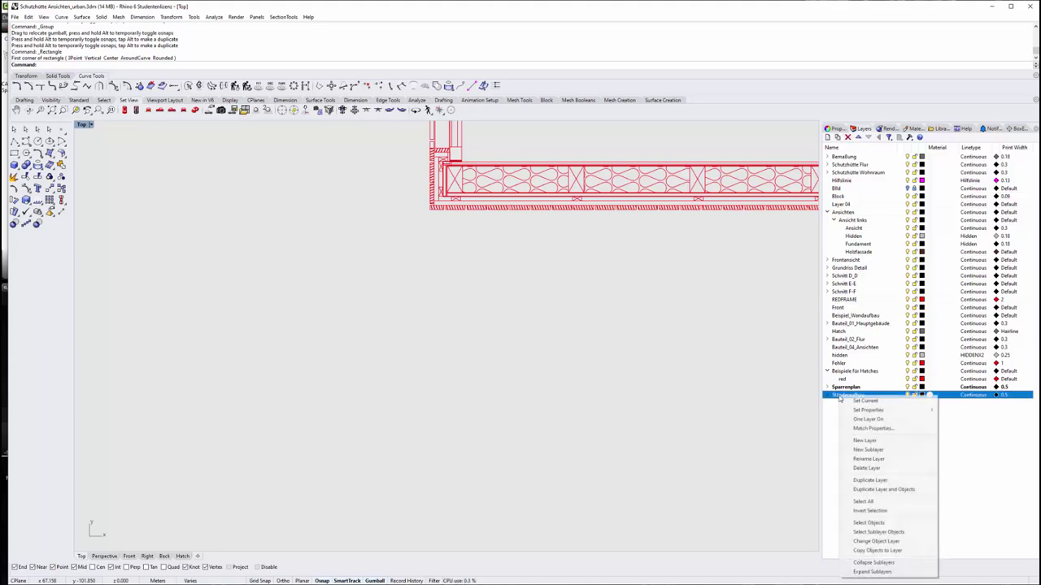
left_click(868, 459)
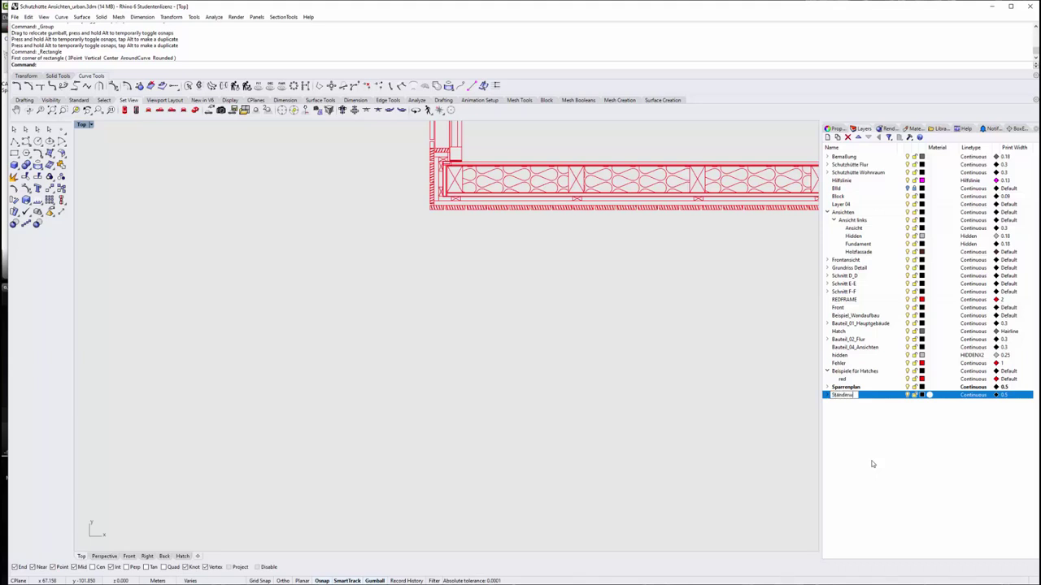
type("and")
key("Return")
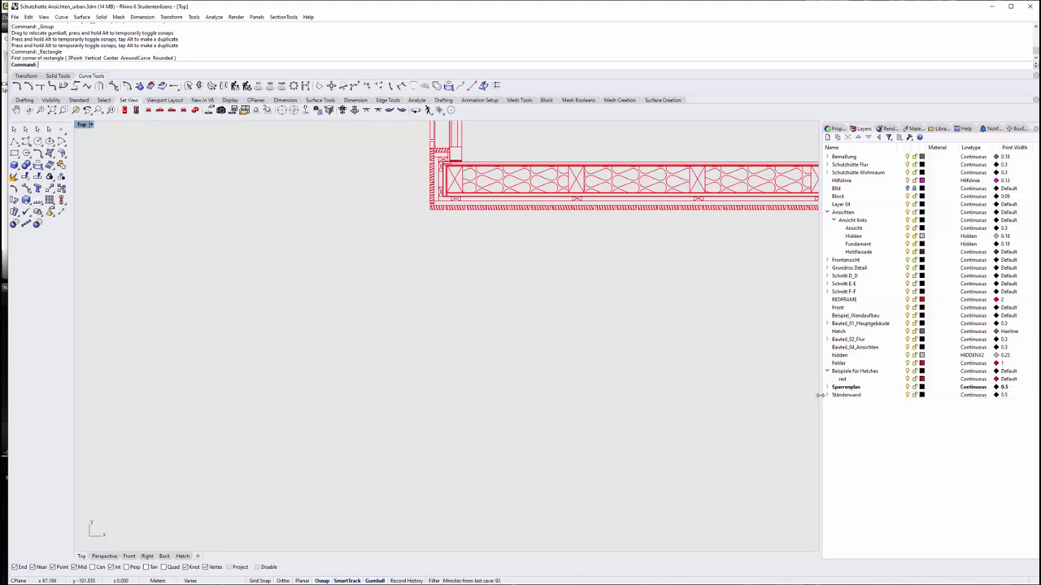
left_click(828, 396)
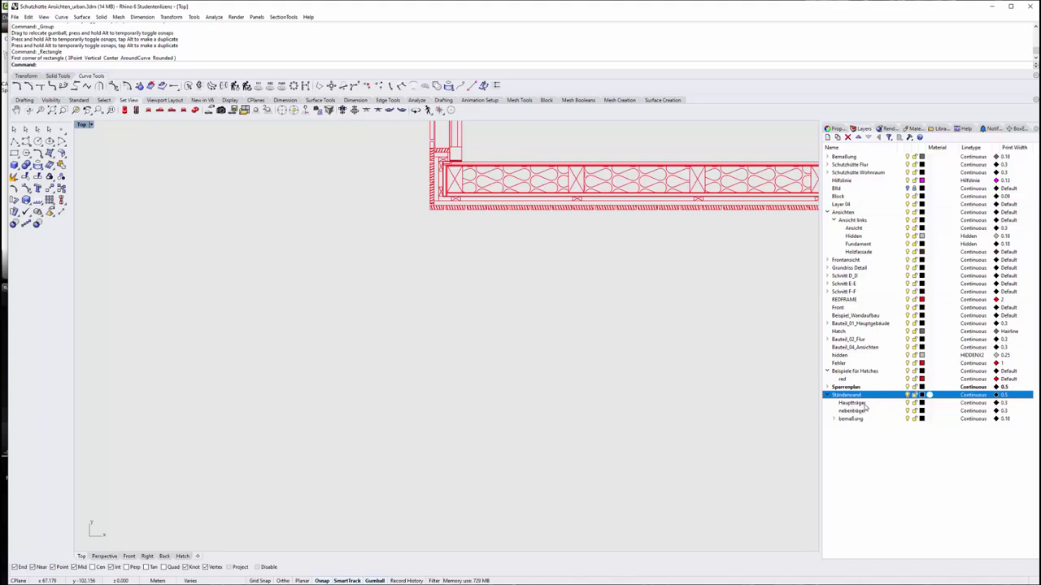
Make Hauptträger the current layer and ungroup the floor-plan wall
left_click(853, 404)
scroll(485, 267, "down", 3)
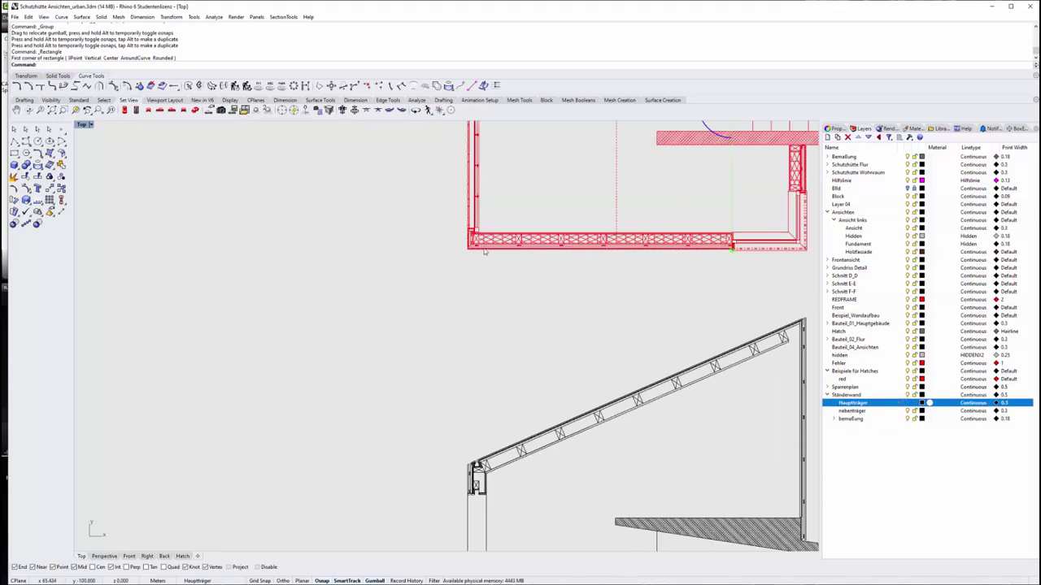
scroll(484, 252, "up", 5)
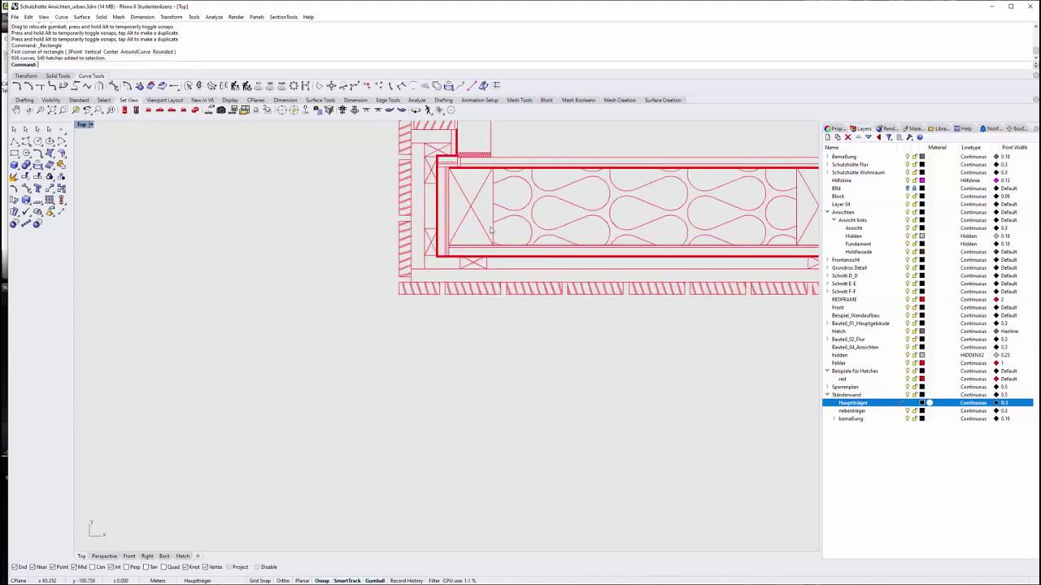
left_click(485, 359)
left_click(498, 222)
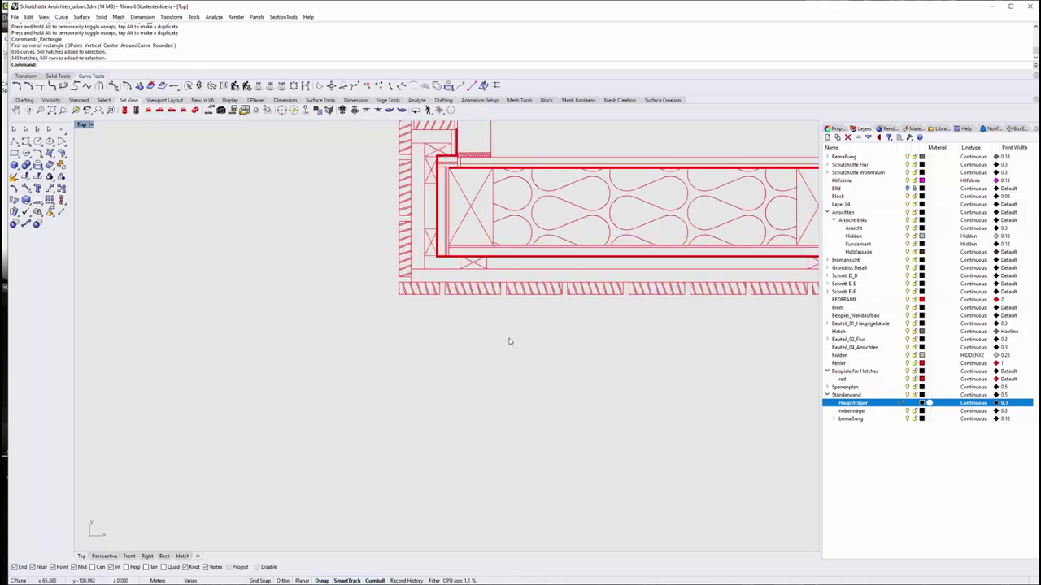
key("ctrl+shift+g")
Select several individual studs along the plan wall
left_click(492, 219)
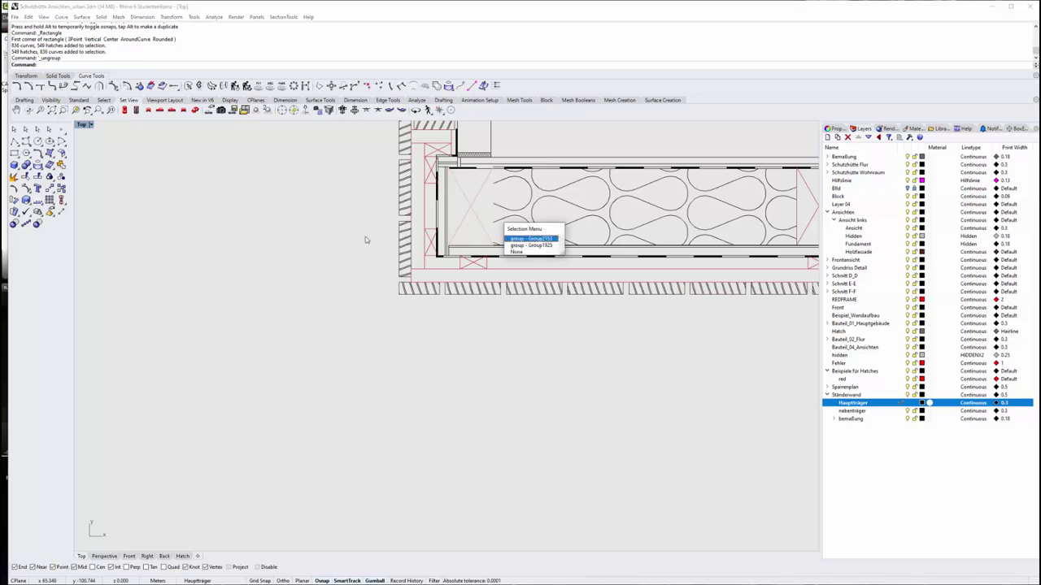
left_click(470, 244)
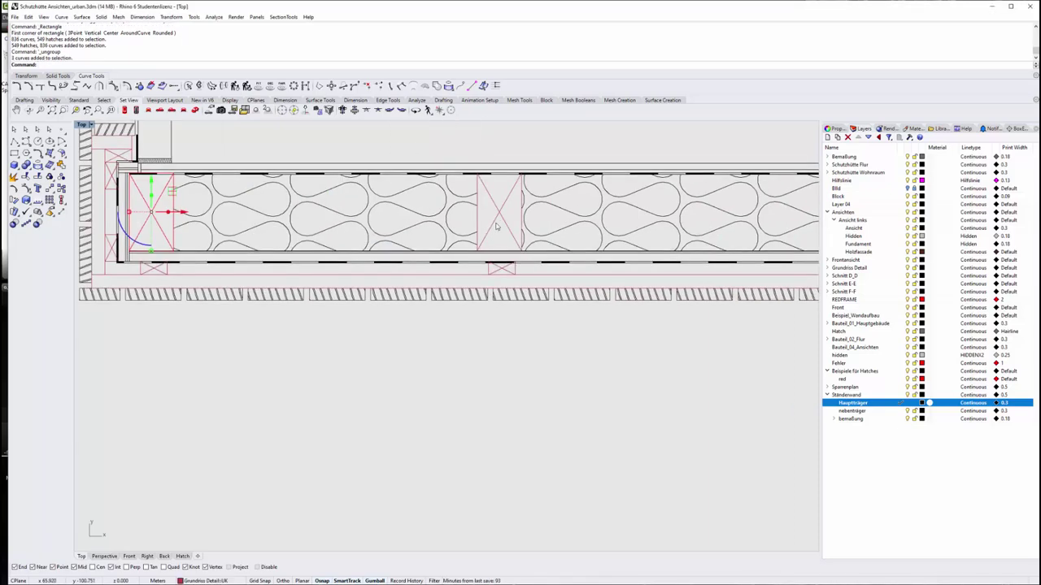
scroll(459, 248, "down", 5)
scroll(459, 248, "up", 5)
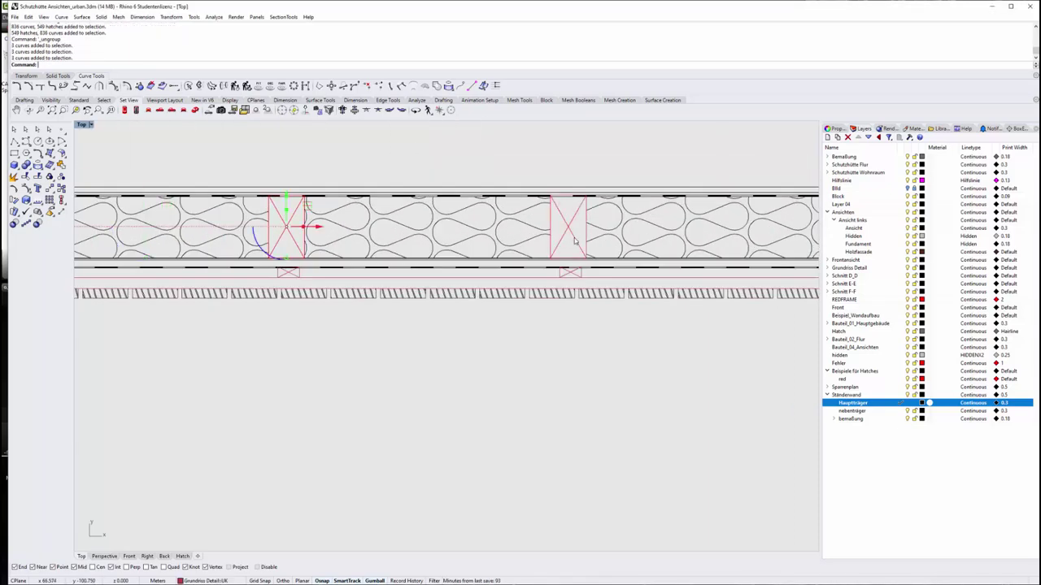
scroll(459, 248, "down", 5)
scroll(459, 248, "up", 3)
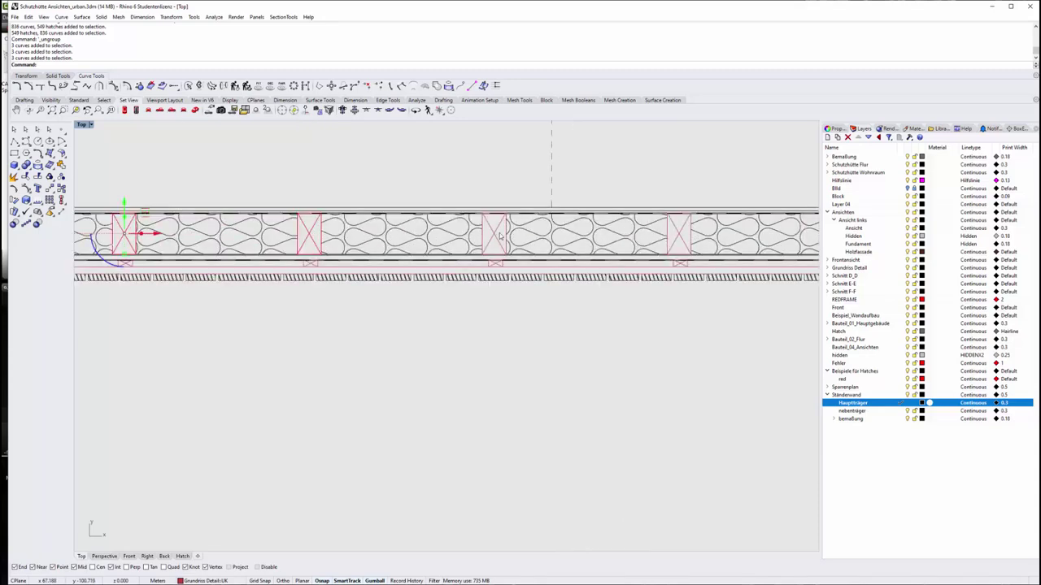
scroll(519, 244, "down", 3)
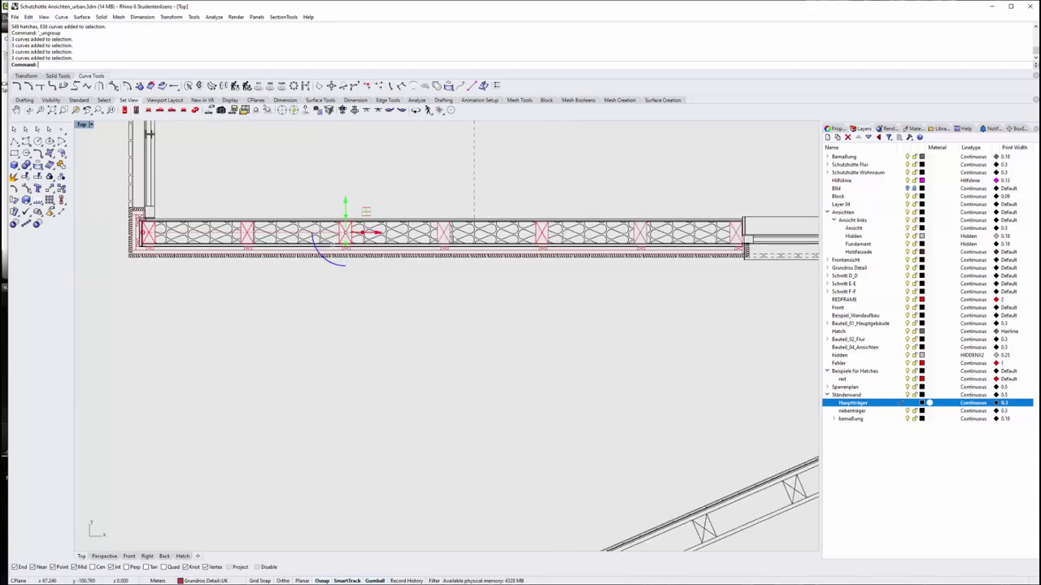
left_click(447, 236)
left_click(643, 234, "shift")
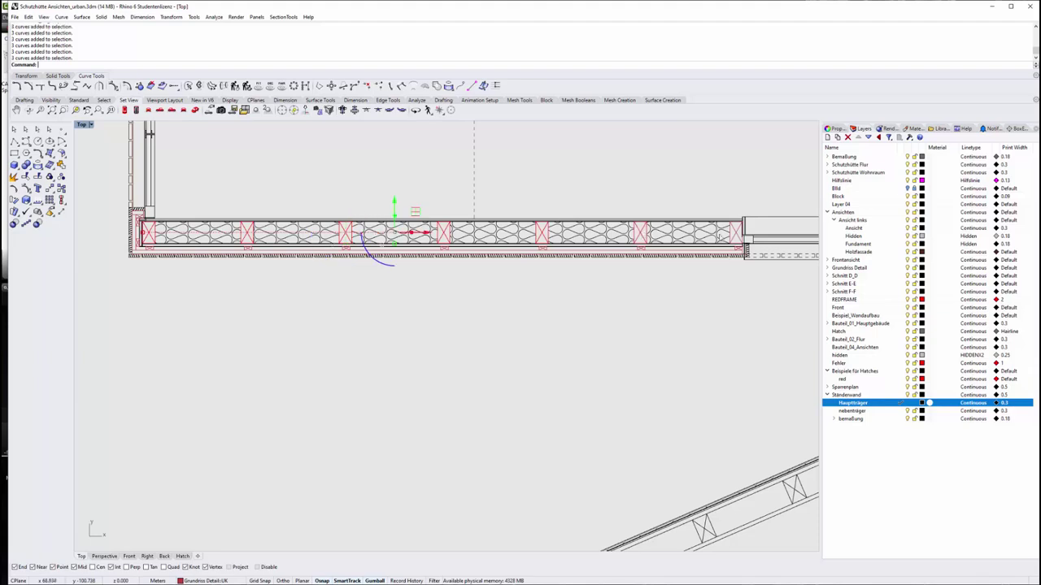
left_click(735, 238, "shift")
scroll(561, 218, "down", 3)
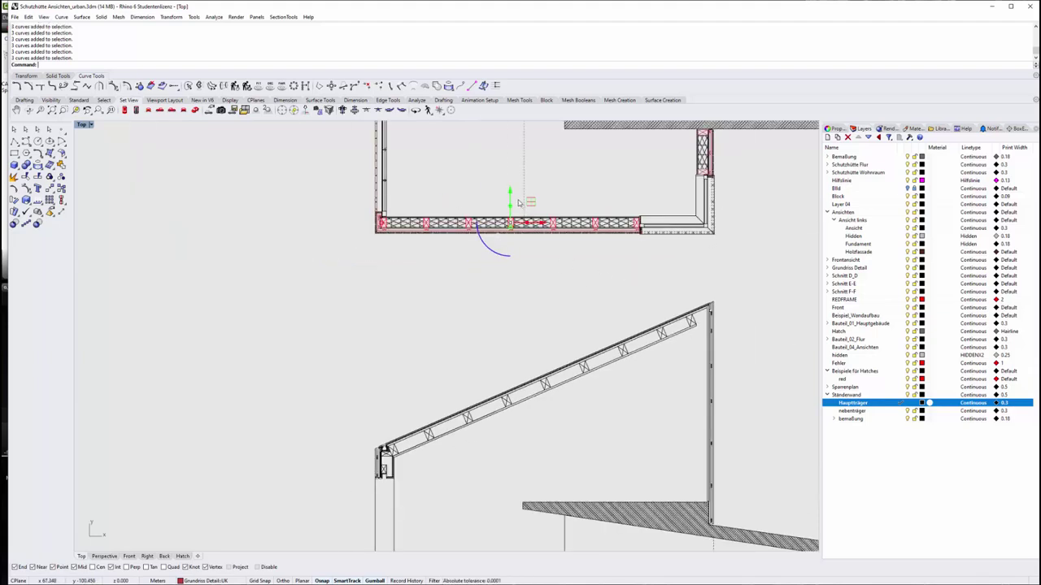
Copy the selected studs straight down into the section with the gumball's Y arrow
mouse_move(510, 195)
left_mouse_down()
mouse_move(495, 478)
mouse_move(505, 469)
mouse_move(506, 483)
left_mouse_up()
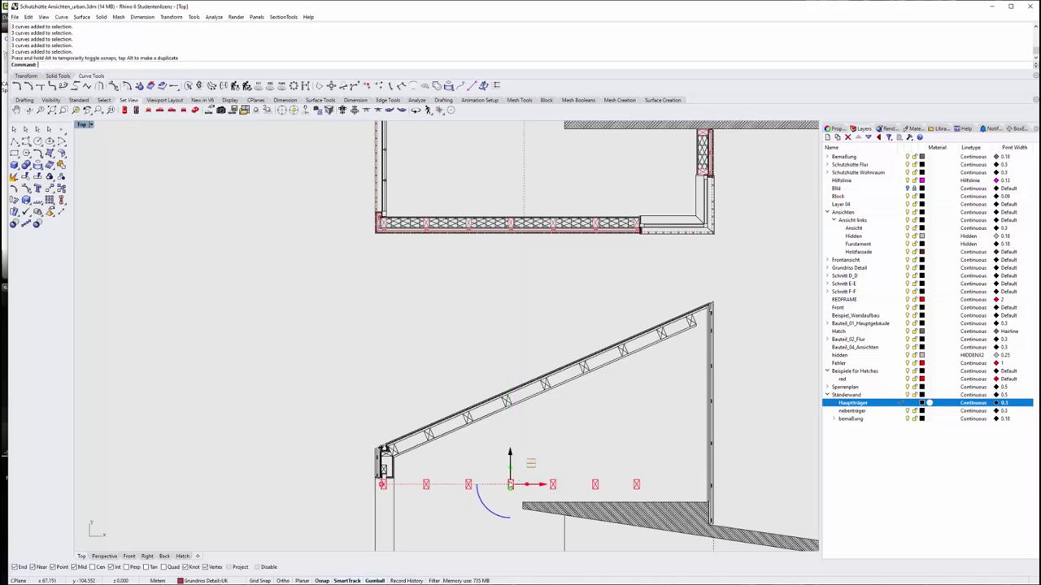
right_click_drag(613, 454, 623, 284)
scroll(650, 312, "up", 3)
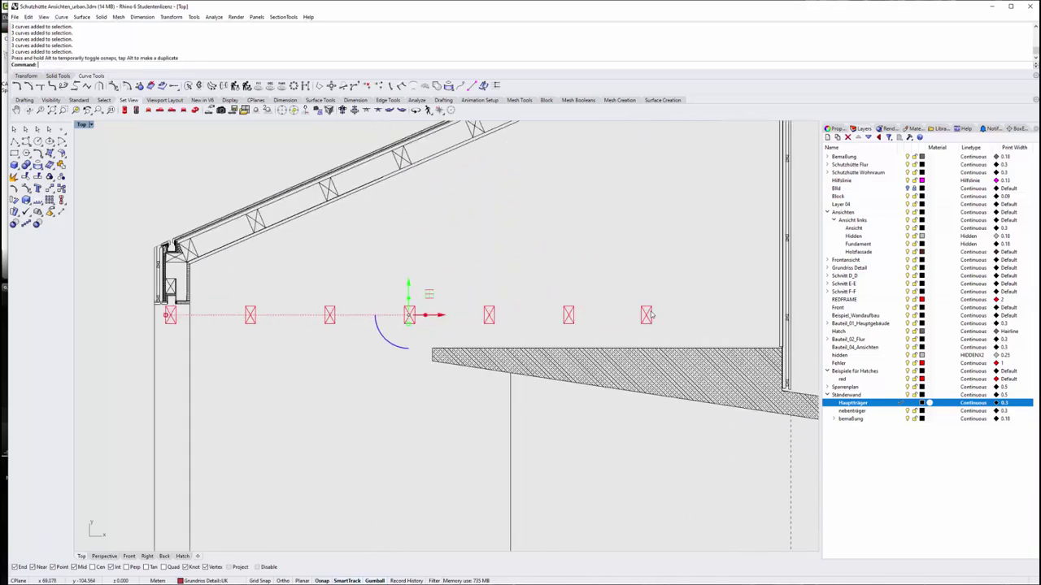
scroll(651, 314, "down", 2)
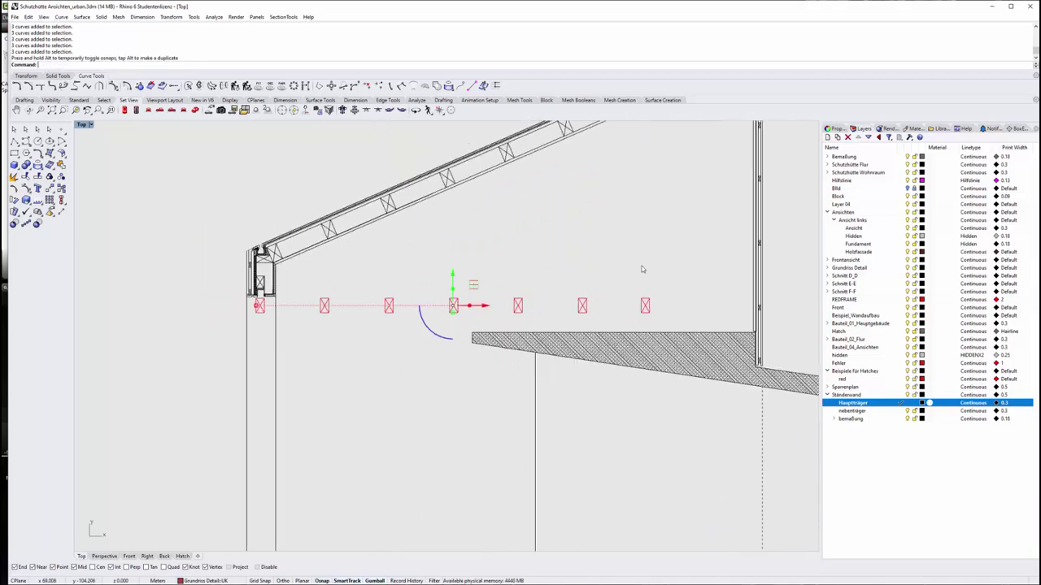
right_click_drag(641, 267, 529, 263)
scroll(528, 263, "down", 3)
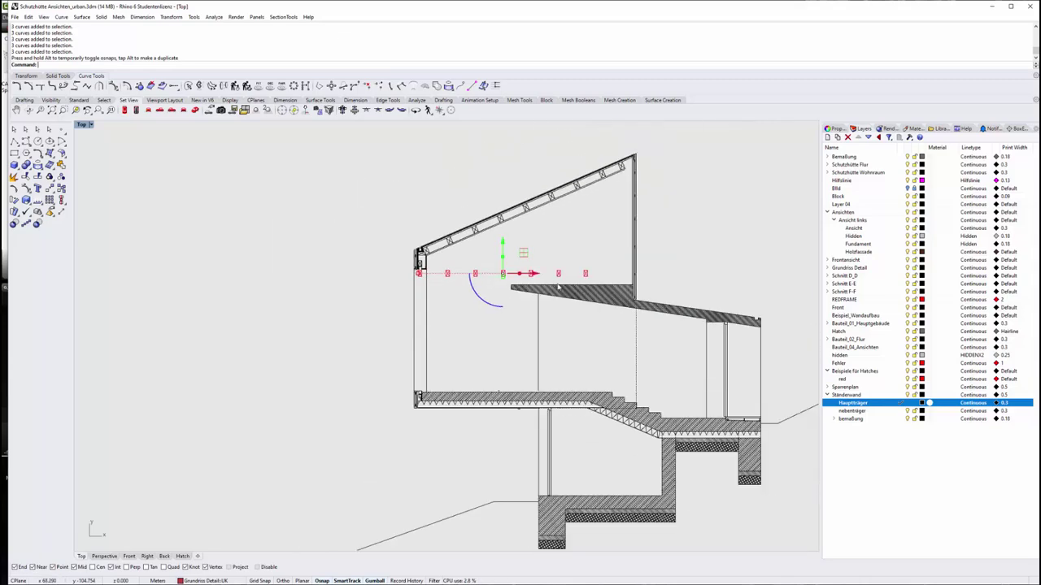
scroll(520, 256, "up", 2)
Window-select two studs in the section row for mirroring
key("Escape")
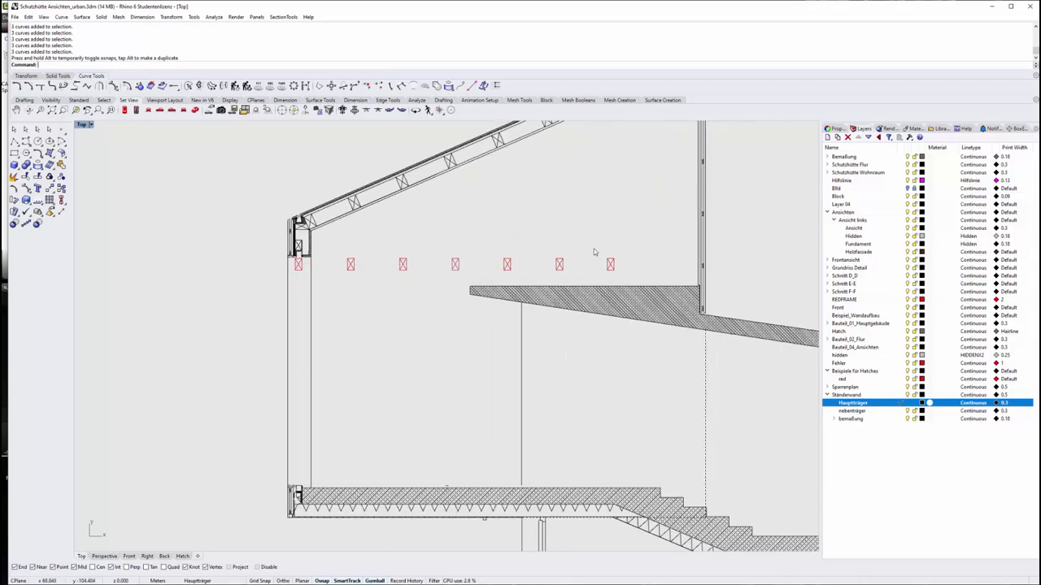
left_click_drag(494, 249, 569, 275)
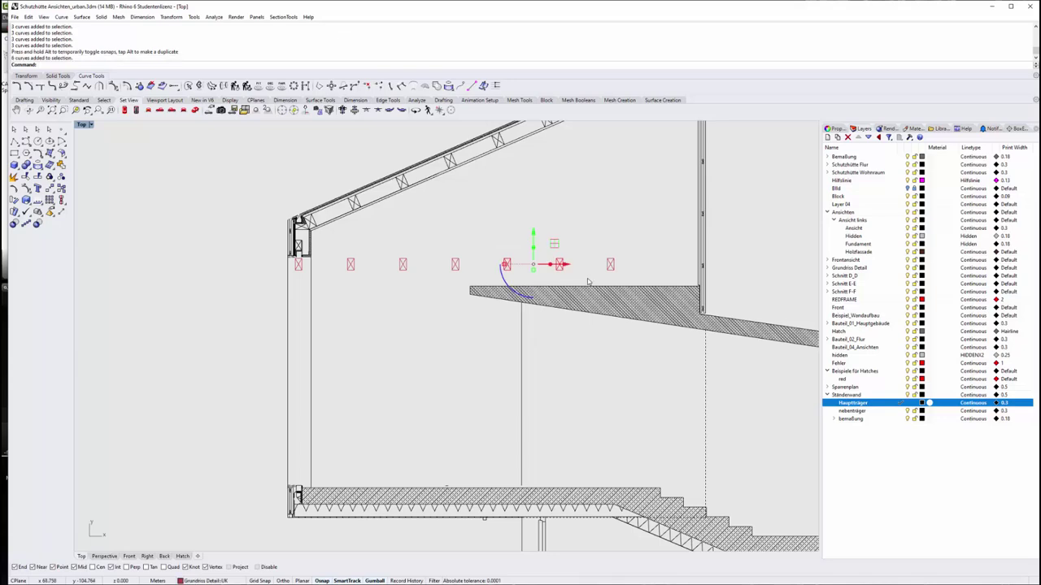
key("Return")
scroll(597, 268, "up", 4)
Mirror the two studs about a vertical line to extend the stud row rightward
left_click(586, 237)
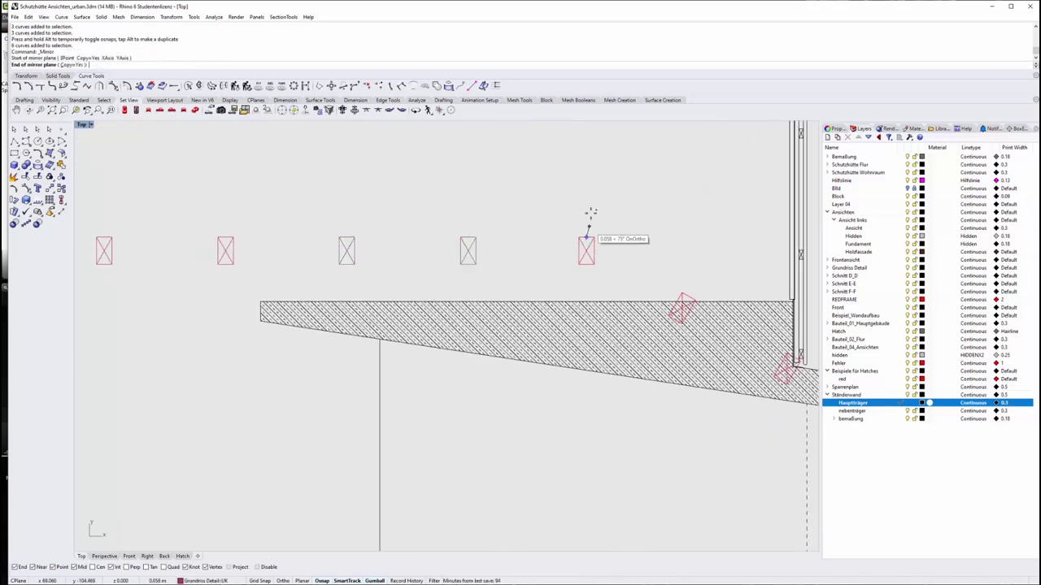
left_click(591, 197)
scroll(587, 209, "down", 3)
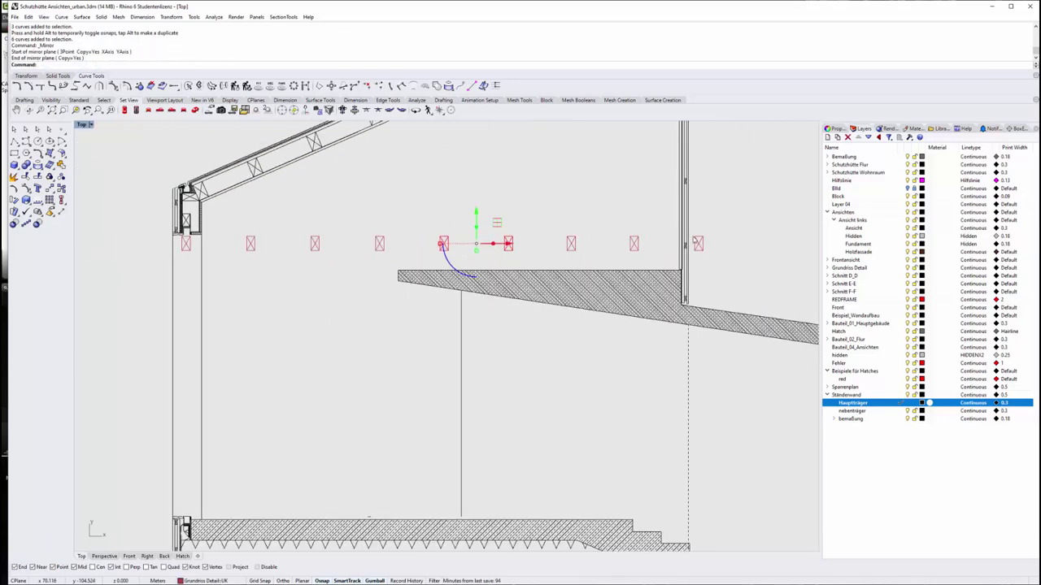
scroll(692, 325, "up", 4)
scroll(692, 325, "down", 3)
scroll(683, 327, "up", 2)
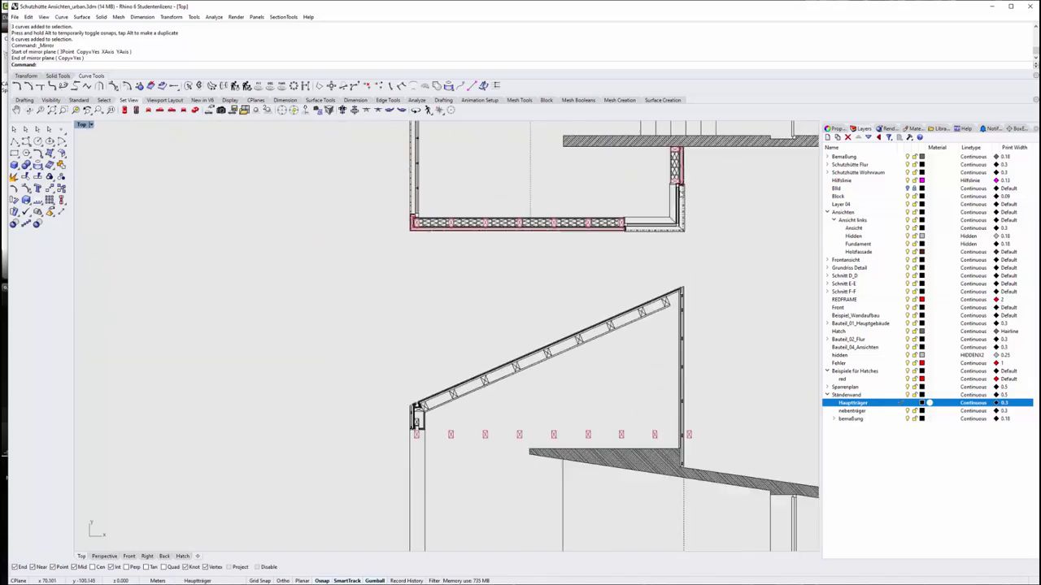
scroll(681, 195, "up", 1)
scroll(722, 340, "down", 2)
scroll(691, 390, "up", 2)
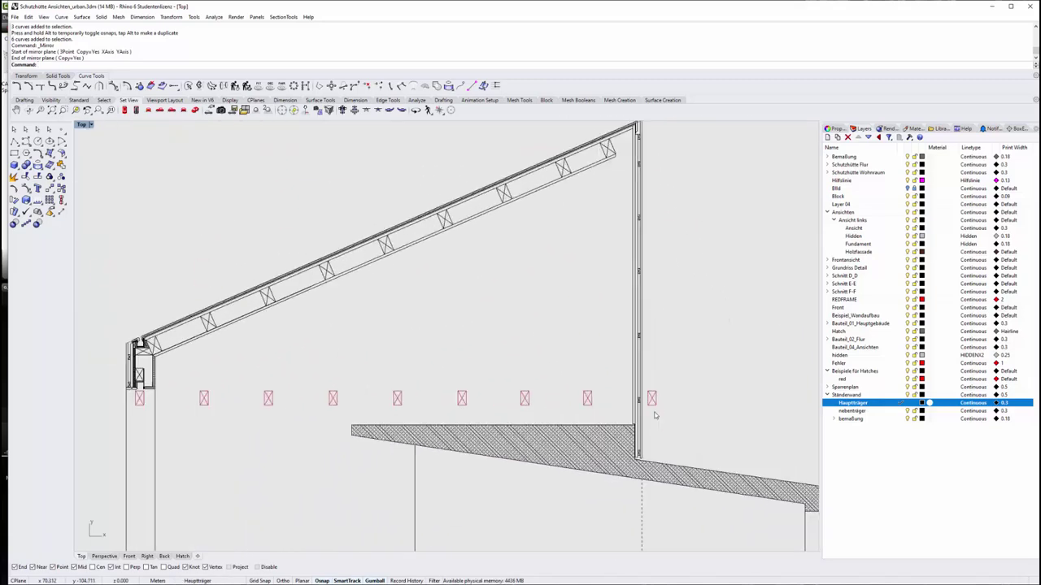
scroll(643, 437, "up", 2)
scroll(649, 425, "down", 2)
scroll(649, 425, "up", 3)
Move the last stud right so it sits against the wall's inner face
left_click(642, 417)
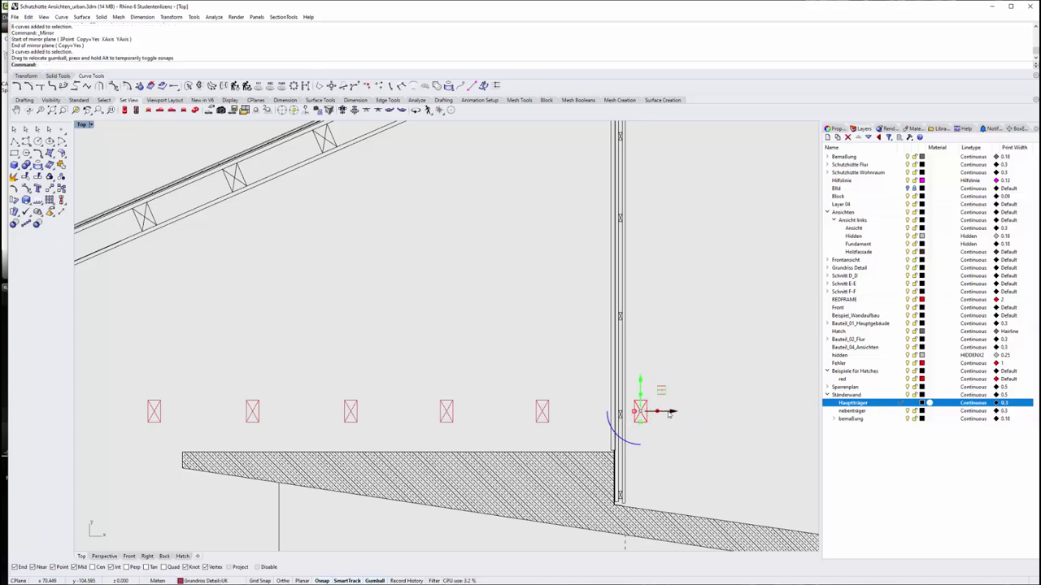
left_click_drag(670, 413, 673, 455)
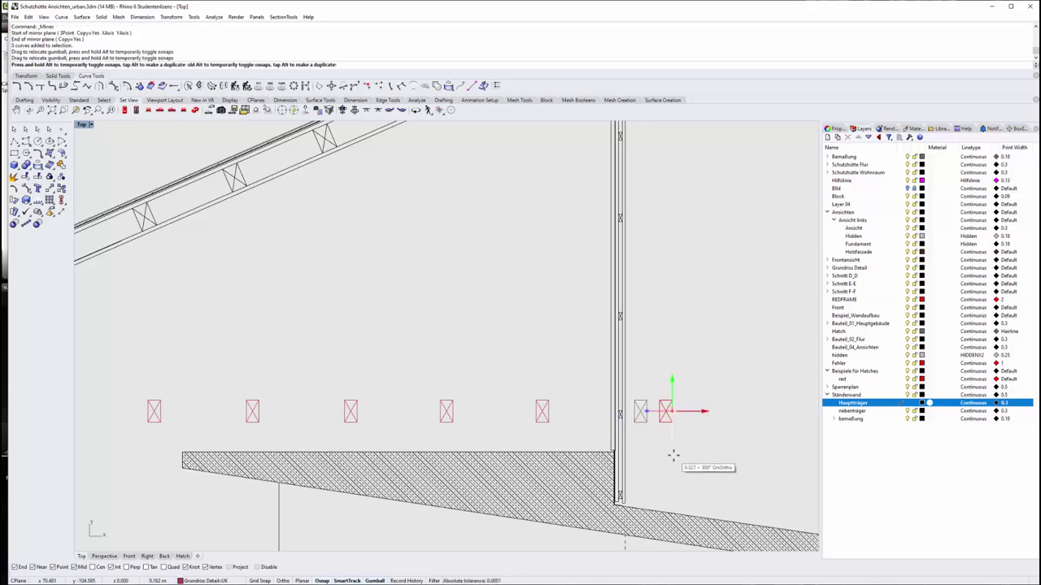
scroll(672, 455, "down", 8)
mouse_move(673, 456)
left_mouse_down()
mouse_move(665, 233)
mouse_move(630, 185)
left_mouse_up()
scroll(668, 304, "up", 10)
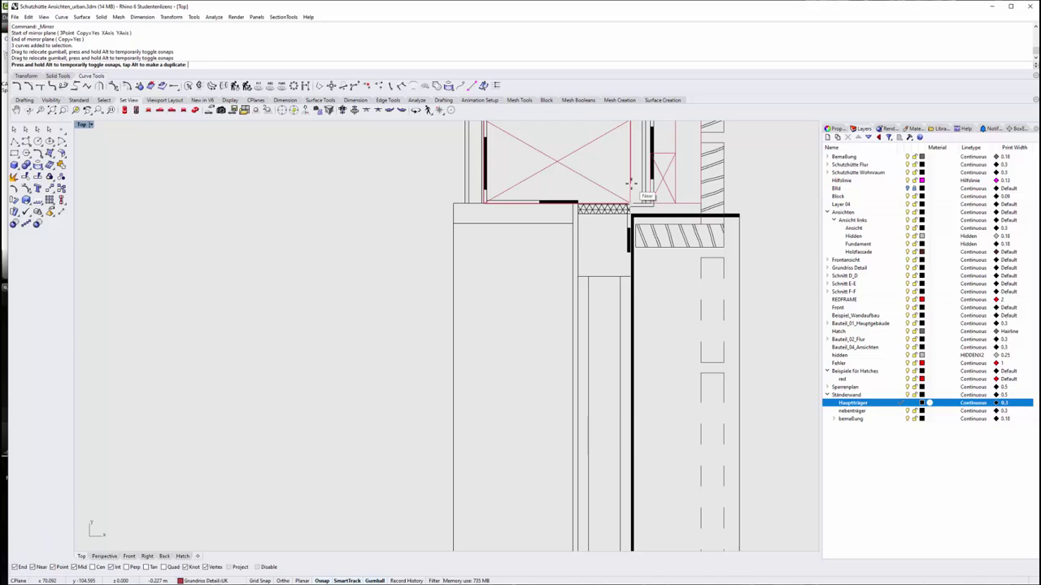
scroll(630, 187, "up", 2)
scroll(626, 195, "up", 2)
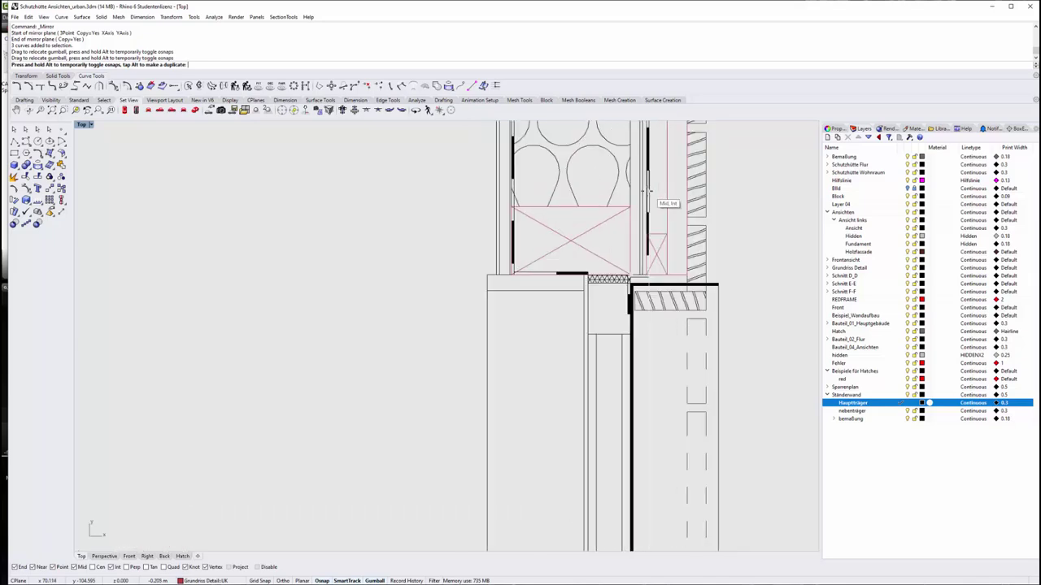
scroll(618, 212, "up", 2)
left_click_drag(630, 185, 610, 230)
scroll(644, 418, "down", 3)
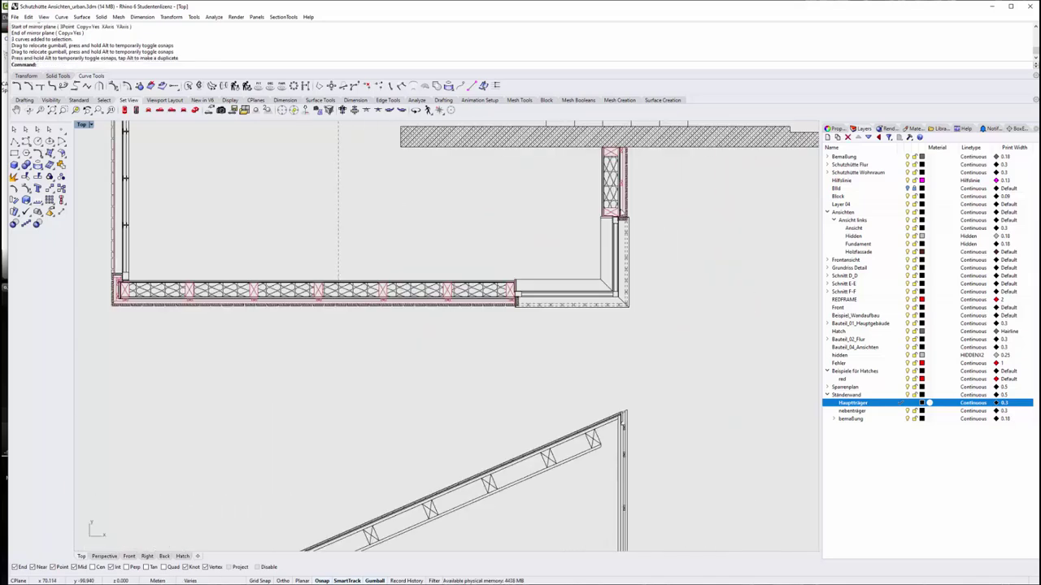
scroll(644, 418, "down", 2)
scroll(661, 437, "up", 2)
scroll(692, 451, "up", 3)
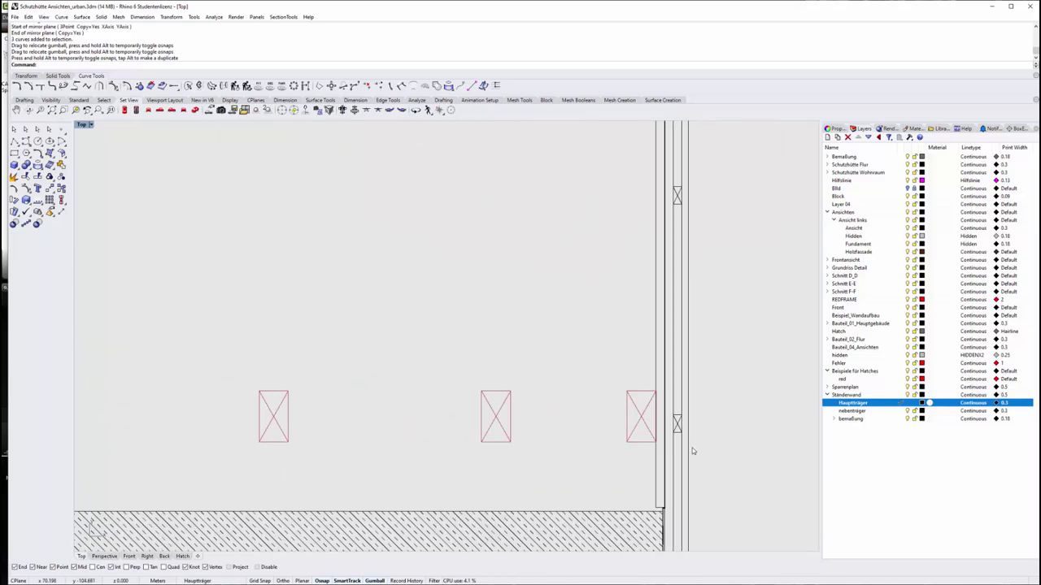
scroll(668, 485, "down", 3)
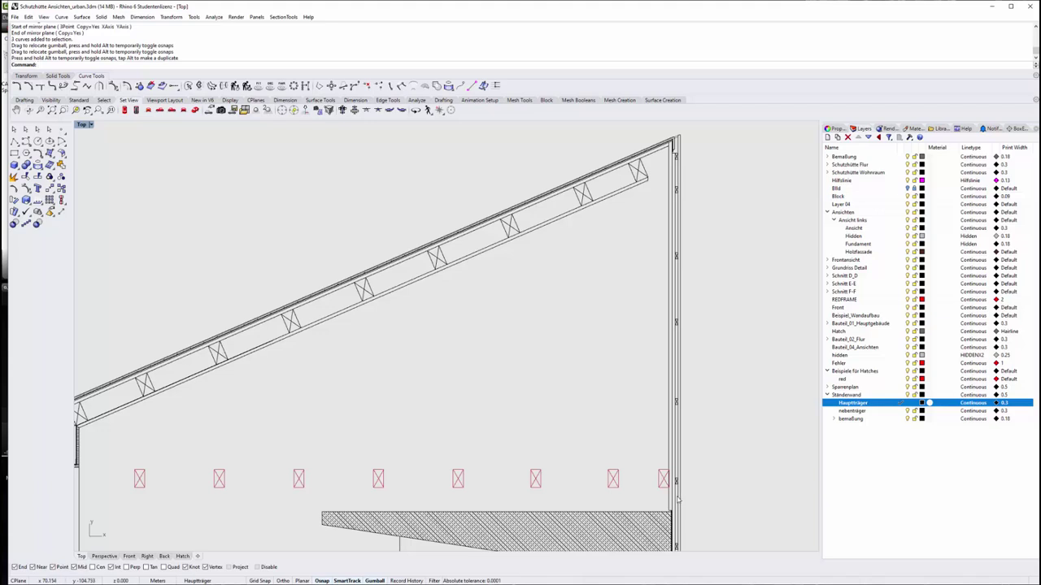
scroll(678, 498, "up", 2)
scroll(673, 488, "up", 2)
scroll(669, 464, "up", 2)
scroll(662, 437, "up", 2)
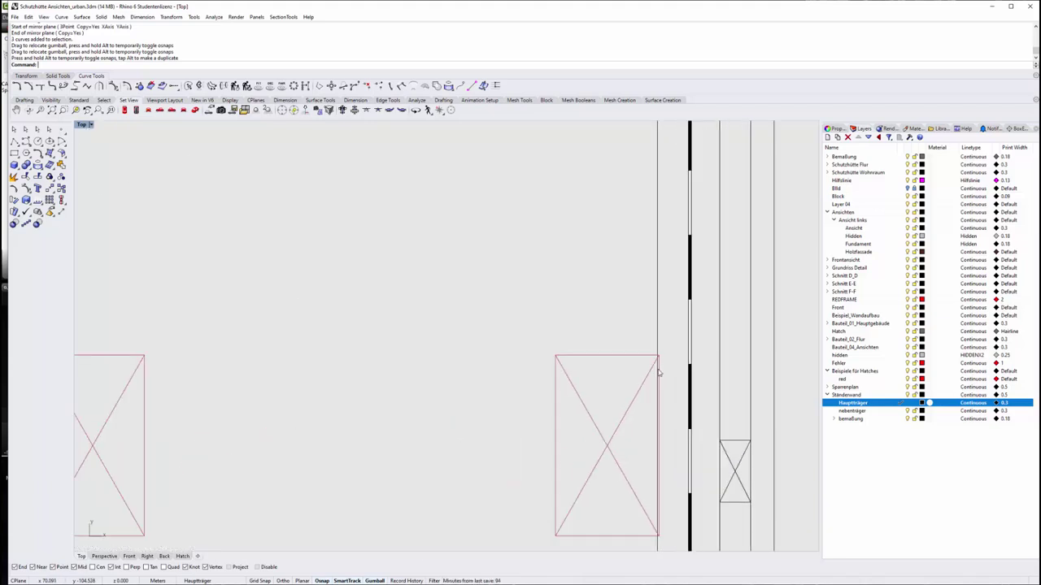
scroll(673, 351, "down", 2)
scroll(653, 413, "down", 1)
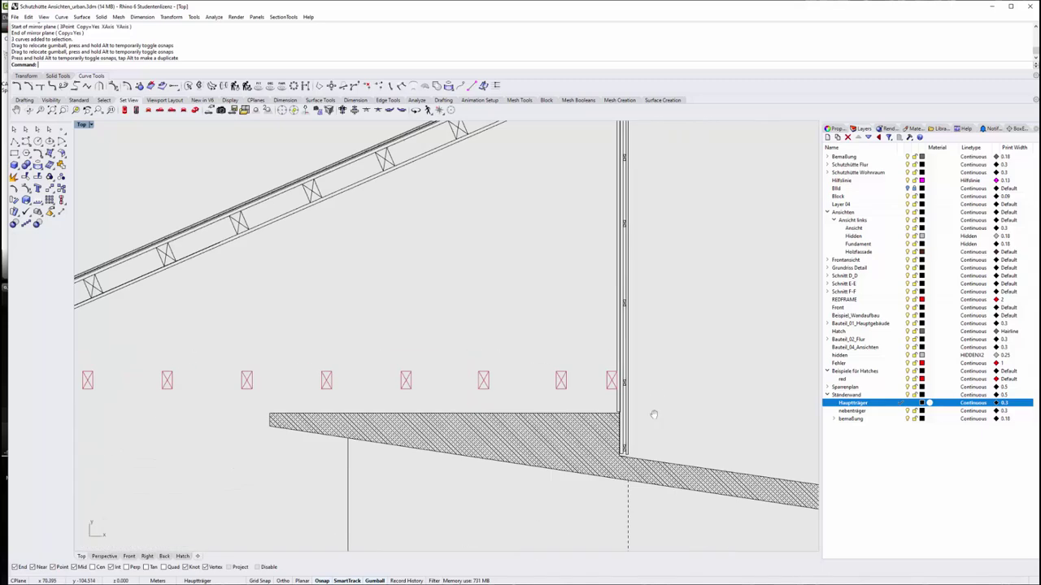
scroll(618, 357, "down", 2)
scroll(618, 404, "down", 3)
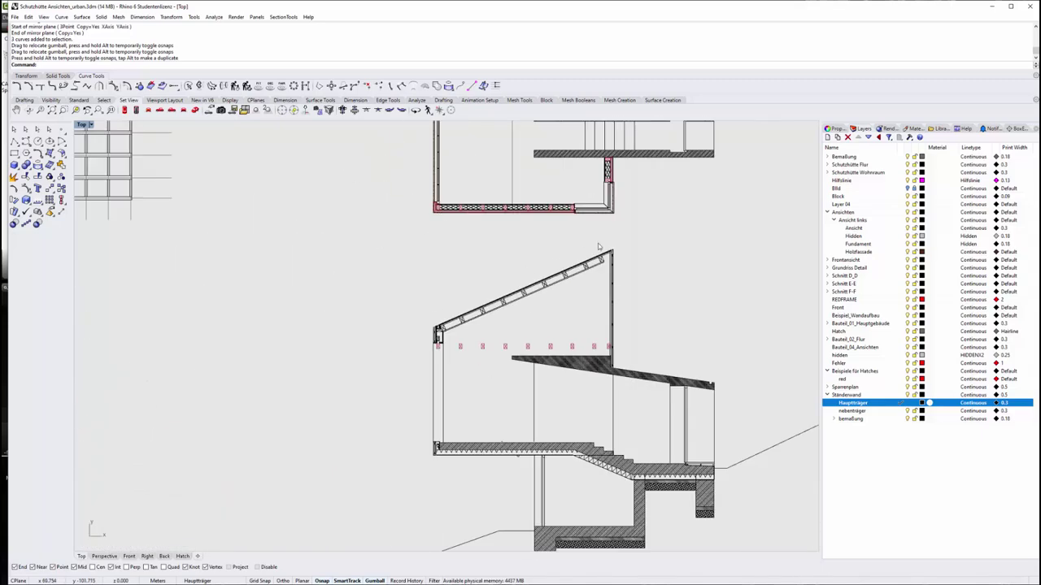
scroll(643, 405, "up", 5)
scroll(659, 517, "up", 2)
scroll(650, 512, "up", 2)
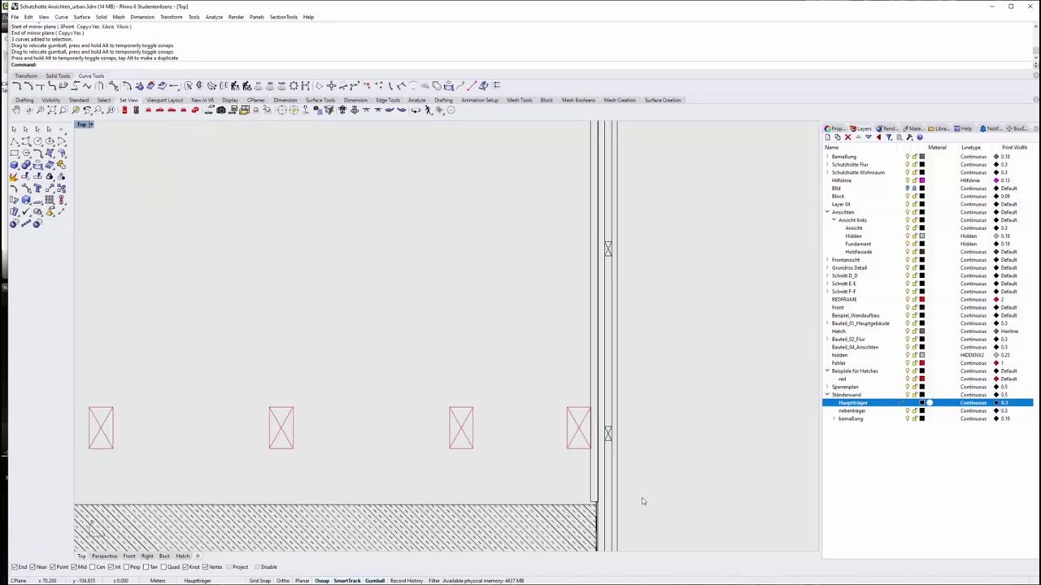
Select the wall lines and hatches at the wall foot together with the whole stud row
left_click_drag(635, 498, 587, 481)
scroll(652, 483, "down", 3)
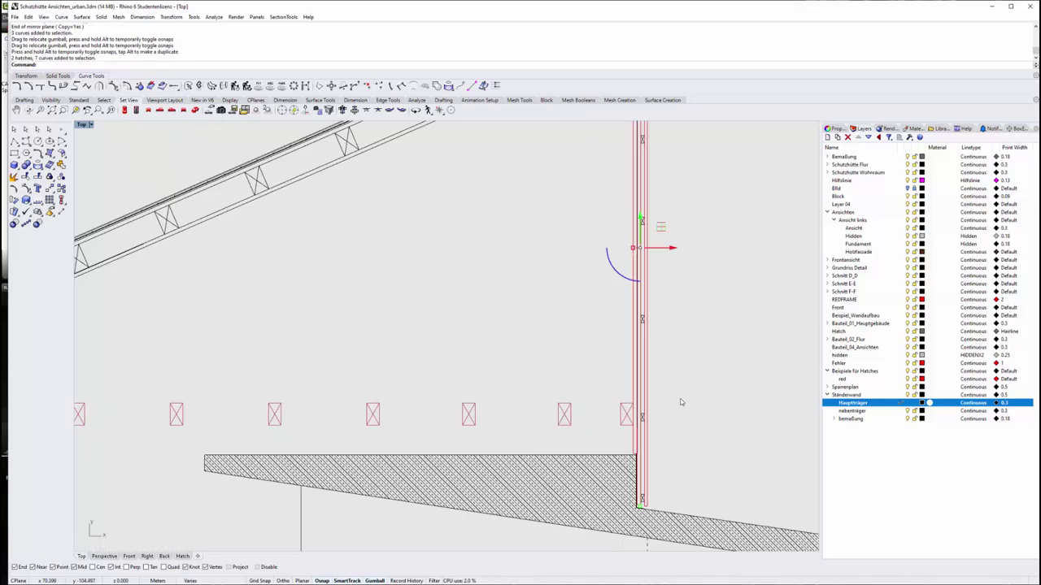
scroll(677, 401, "down", 2)
scroll(283, 417, "up", 2)
scroll(422, 410, "up", 3)
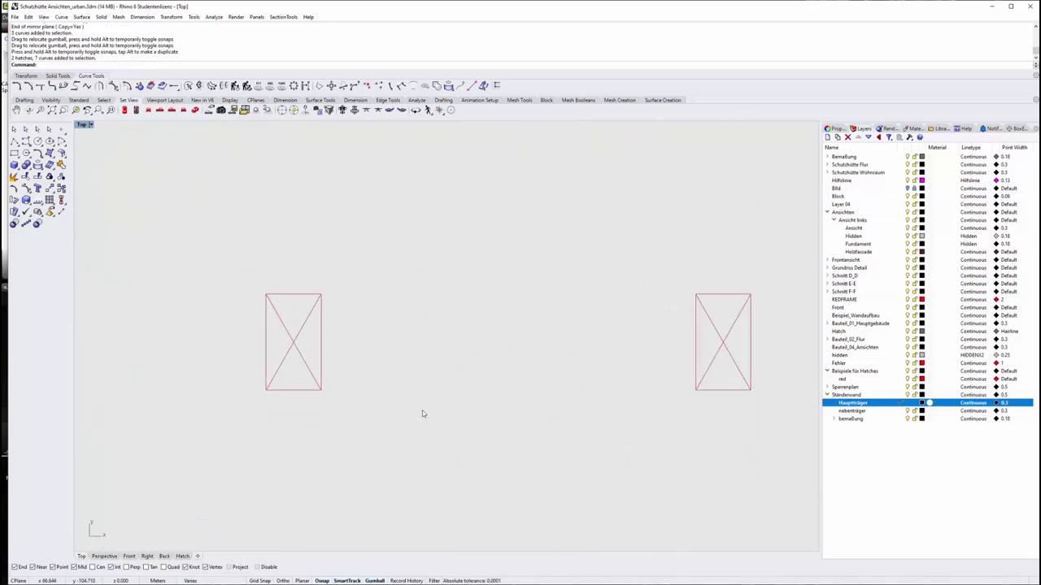
scroll(251, 333, "down", 3)
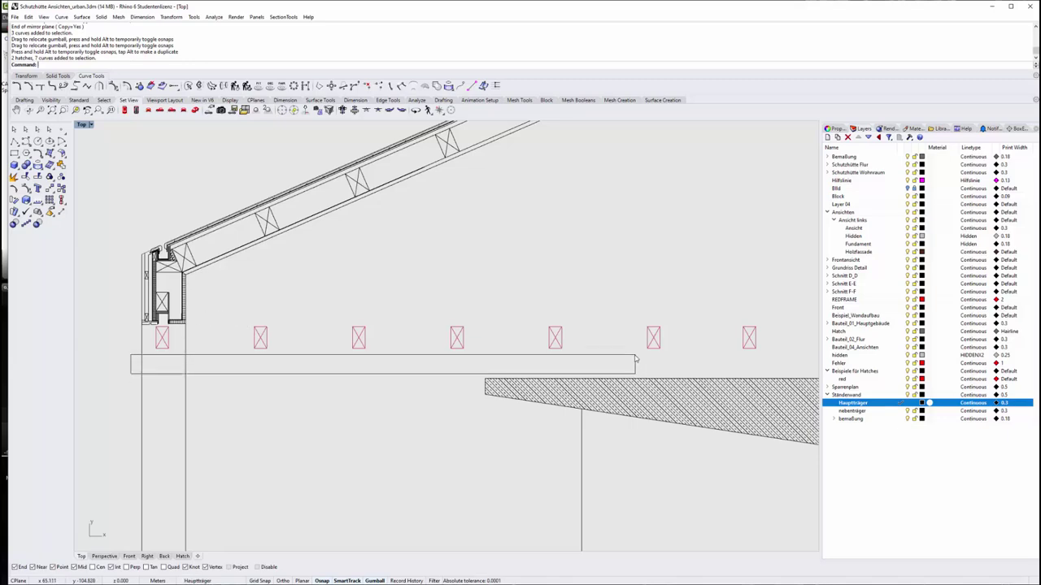
scroll(640, 353, "down", 2)
left_click_drag(130, 377, 763, 352)
scroll(751, 334, "up", 3)
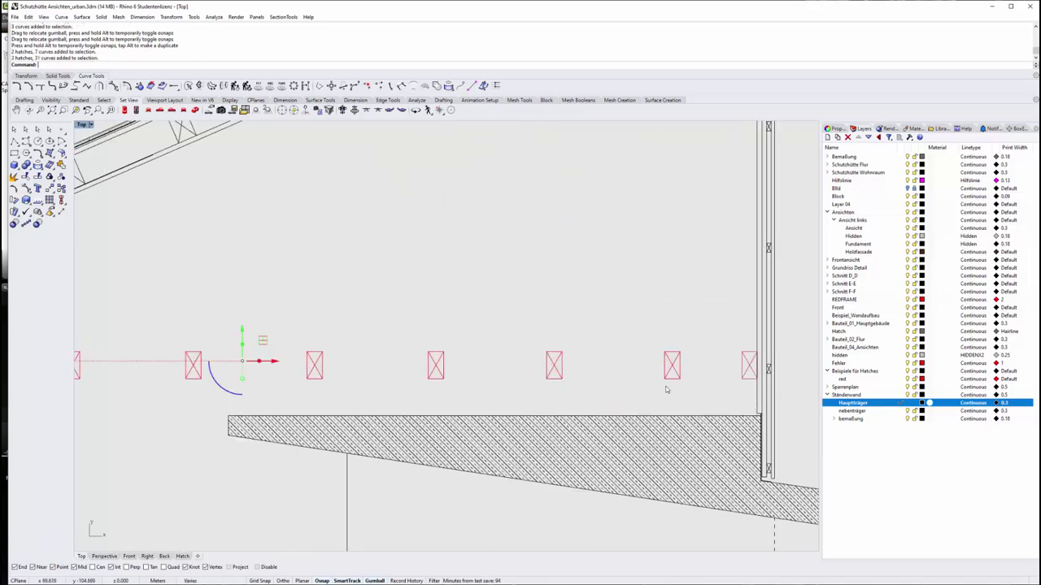
Ungroup the stud row and delete the diagonal crosses from the first three studs
key("ctrl+shift+g")
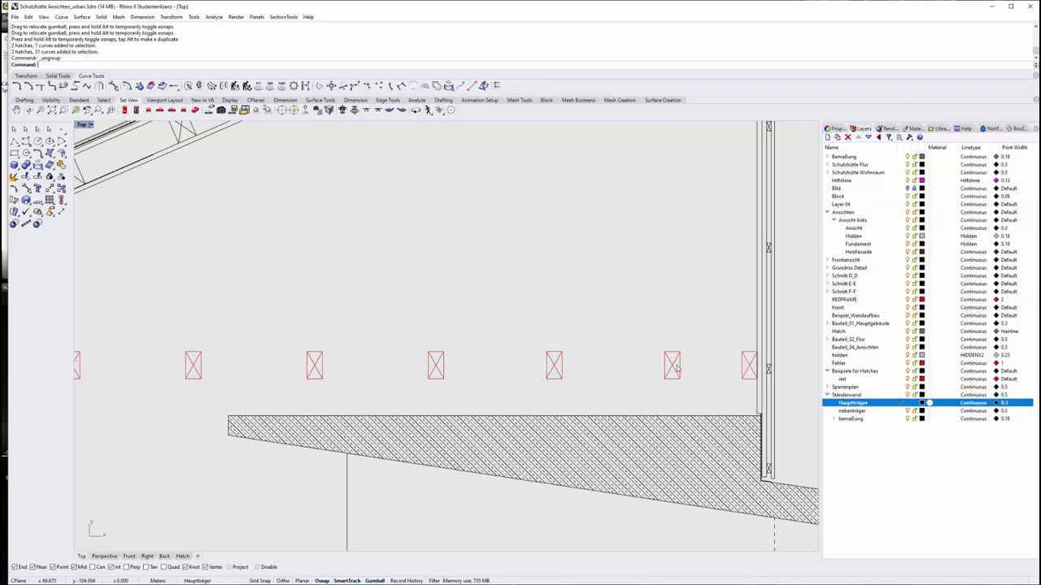
left_click(672, 366)
key("Delete")
scroll(671, 365, "up", 3)
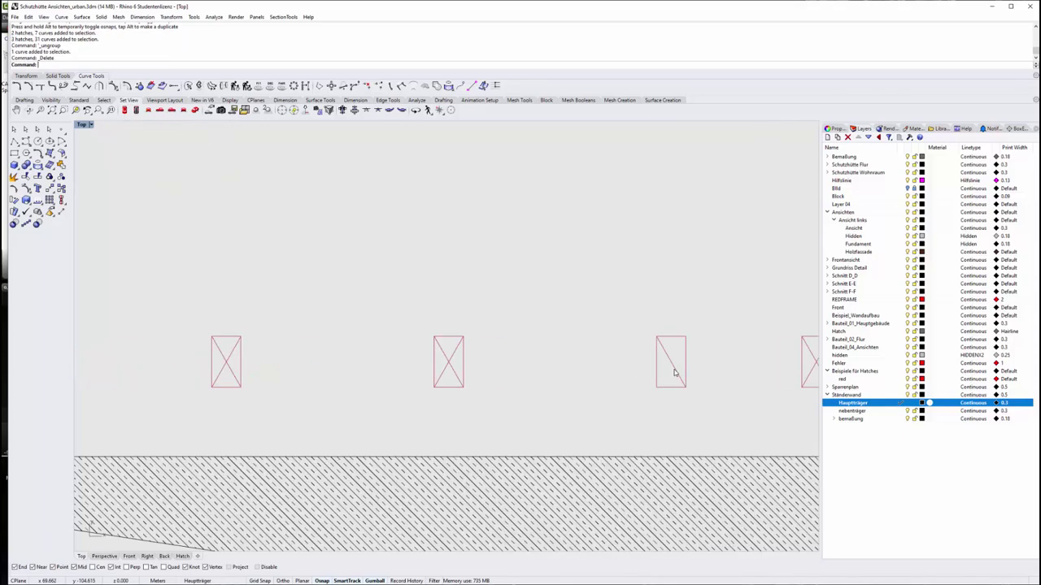
left_click(669, 367)
key("Delete")
left_click(458, 366)
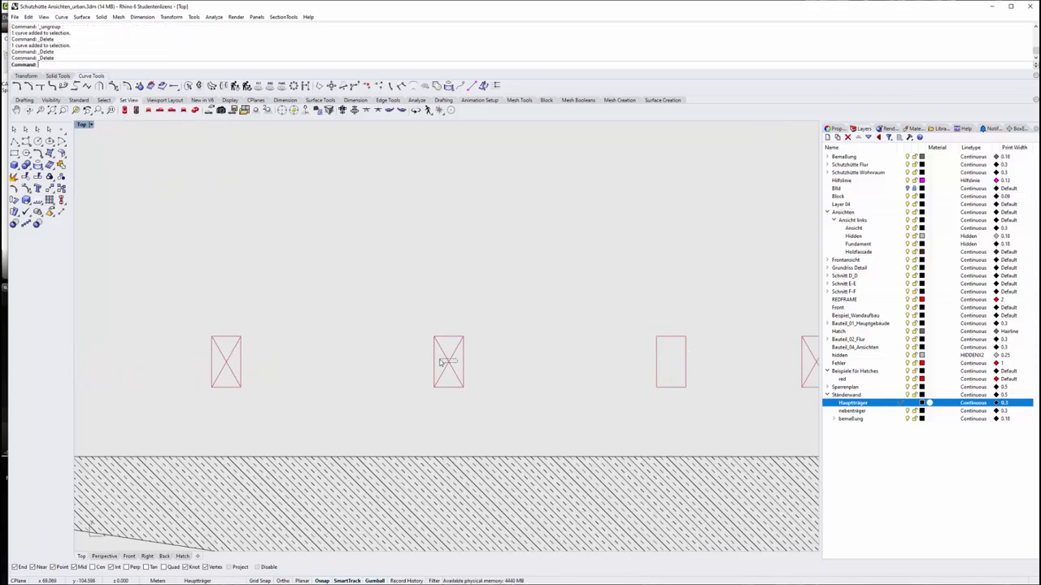
key("Delete")
scroll(457, 367, "down", 3)
scroll(416, 382, "up", 3)
Delete the cross lines from the remaining studs, leaving plain rectangle outlines
left_click_drag(421, 324, 403, 333)
key("Delete")
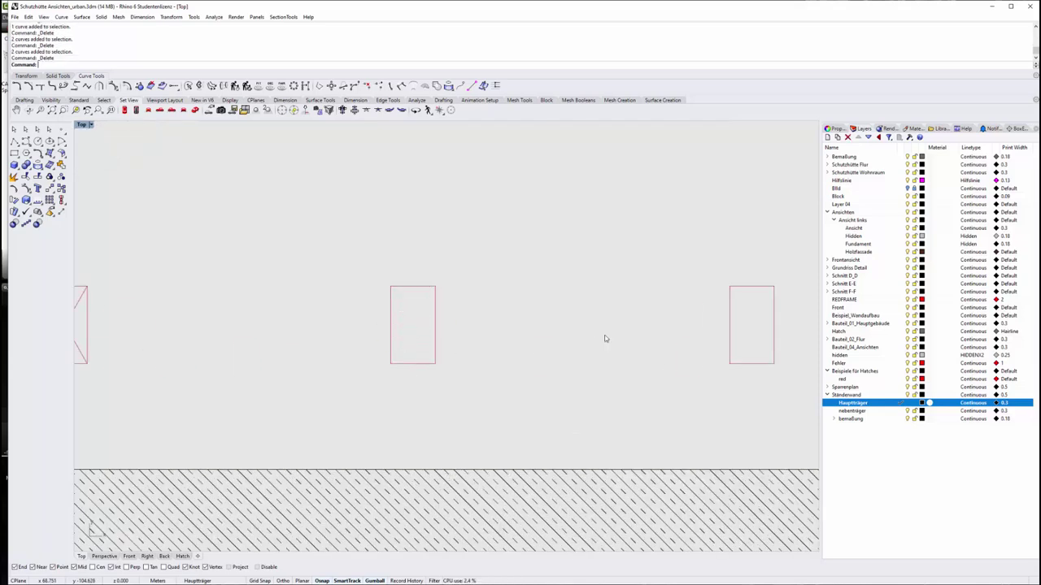
scroll(367, 329, "down", 3)
scroll(368, 329, "up", 3)
left_click(367, 325)
key("Delete")
scroll(583, 333, "down", 3)
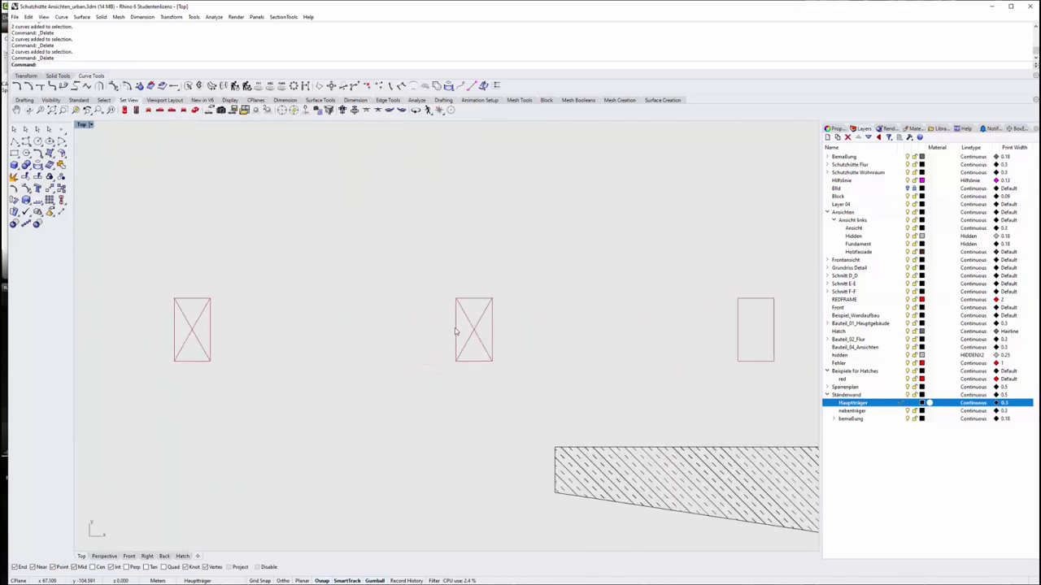
scroll(467, 335, "up", 2)
left_click(468, 335)
key("Delete")
scroll(364, 348, "up", 3)
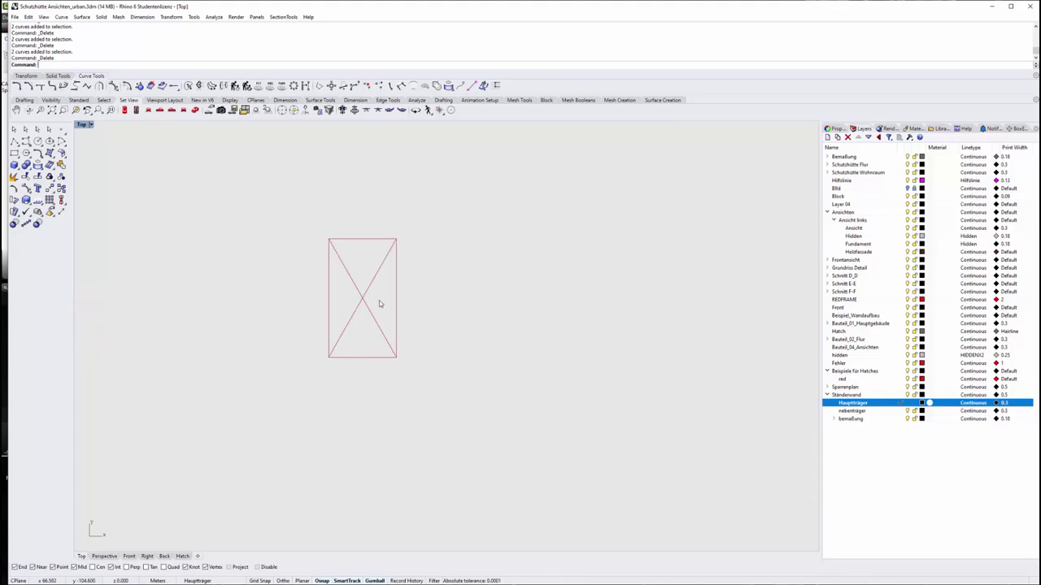
scroll(385, 320, "down", 5)
scroll(331, 308, "up", 4)
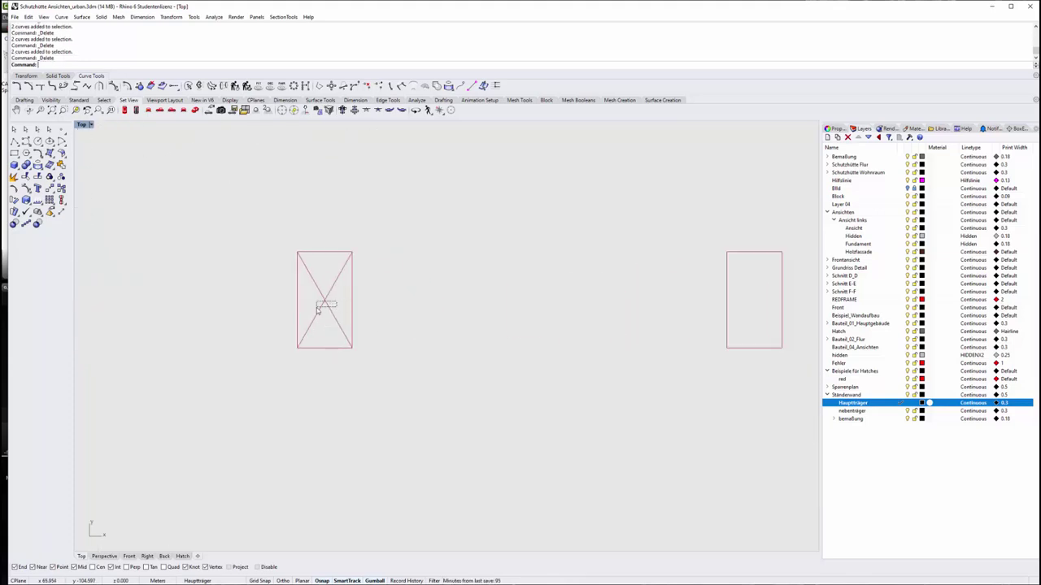
scroll(317, 309, "down", 4)
scroll(360, 333, "up", 4)
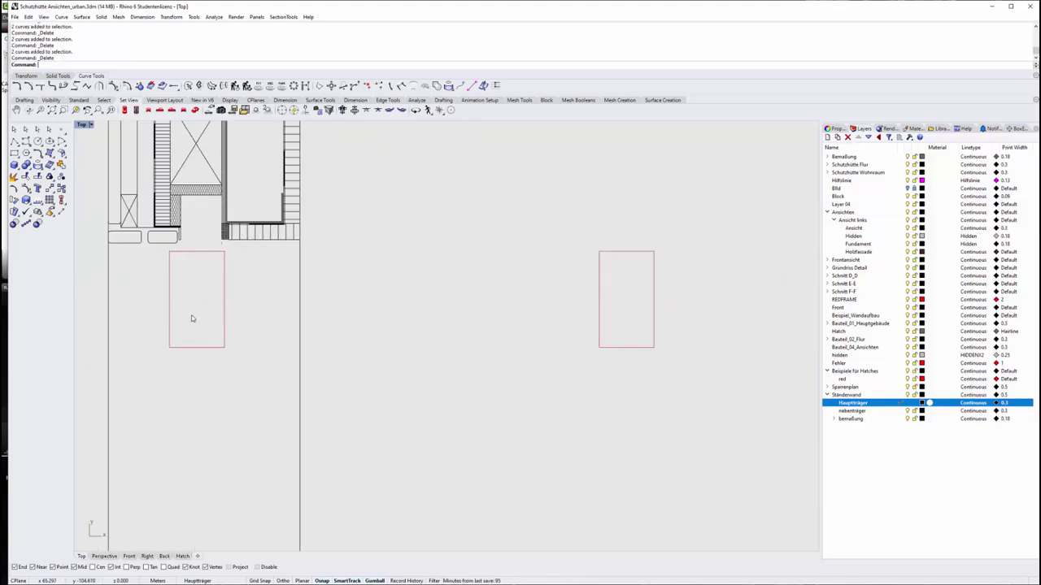
scroll(244, 323, "down", 4)
scroll(476, 279, "up", 4)
scroll(459, 273, "down", 4)
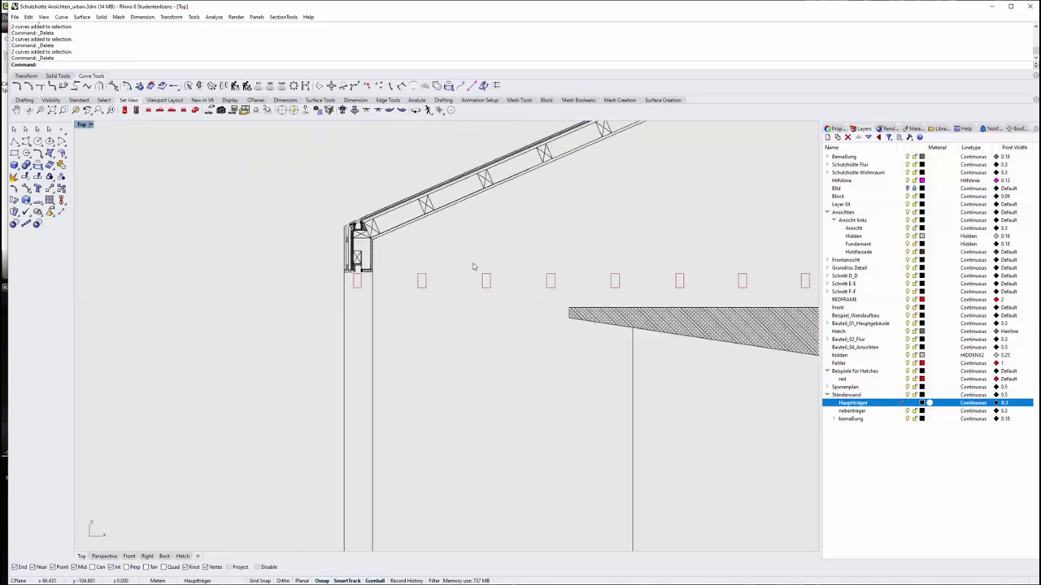
scroll(480, 309, "down", 2)
Move a stud rectangle down, rotate it 90°, and snap its bottom edge onto the floor slab
left_click(468, 223)
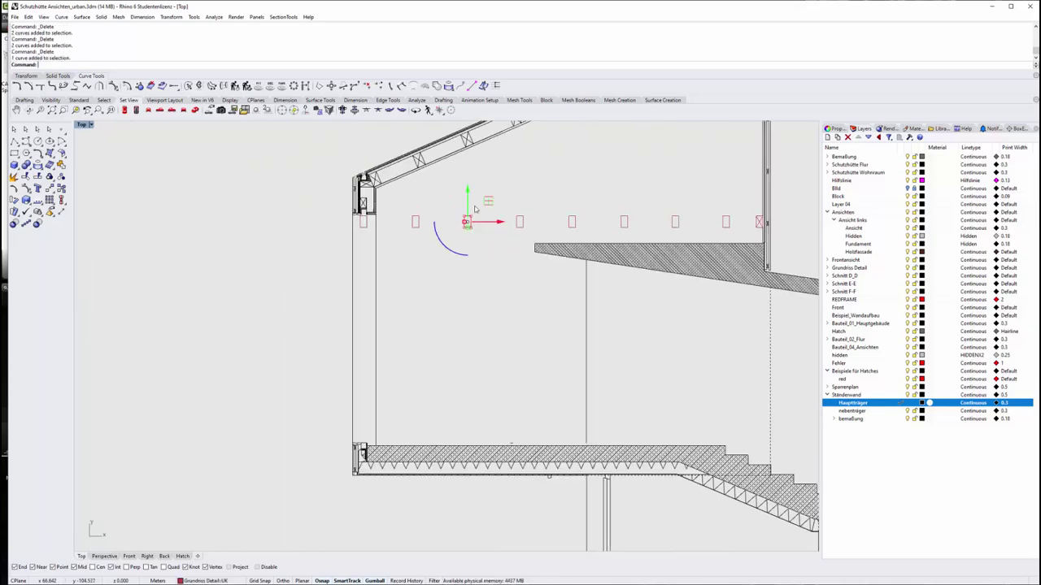
left_click_drag(468, 223, 459, 429)
scroll(470, 418, "up", 2)
scroll(461, 428, "up", 2)
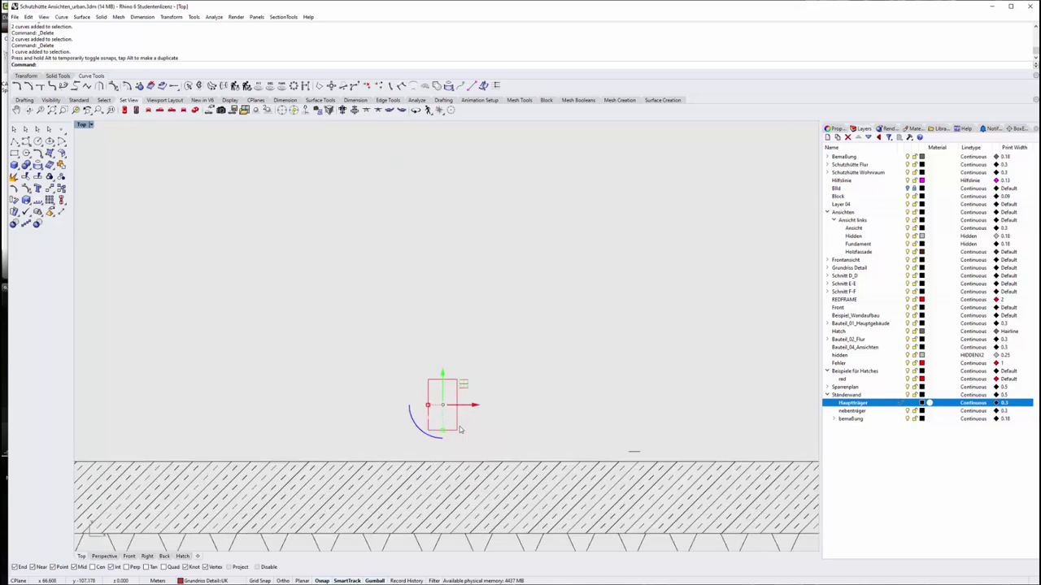
left_click(426, 435)
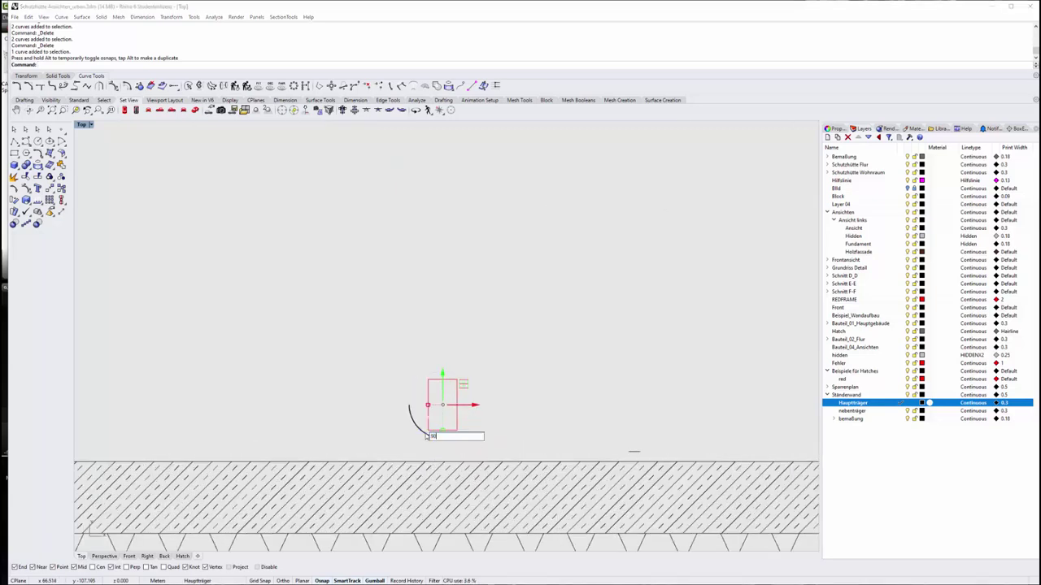
key("Return")
scroll(488, 410, "up", 3)
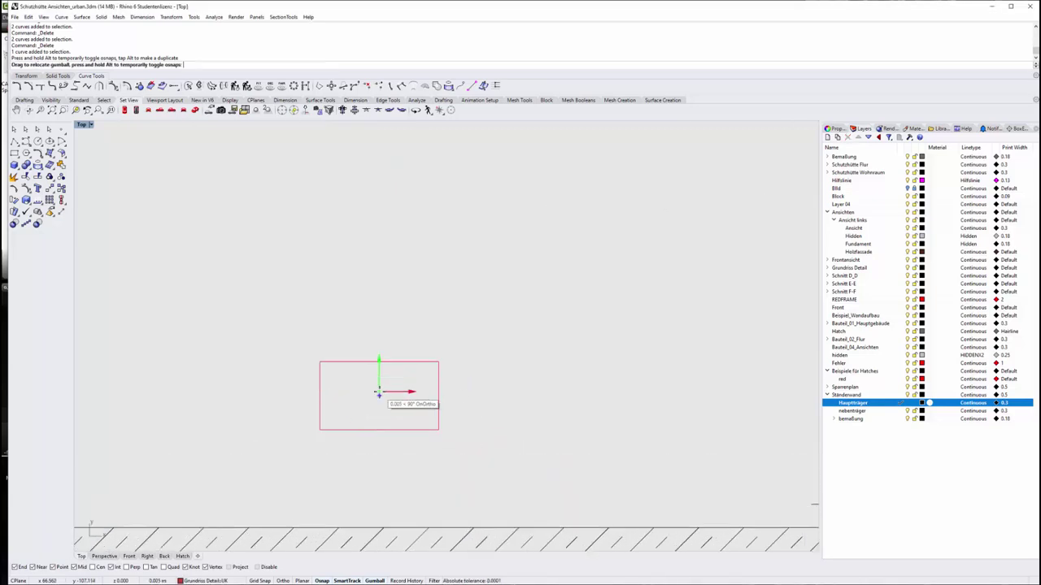
left_click_drag(378, 394, 378, 429)
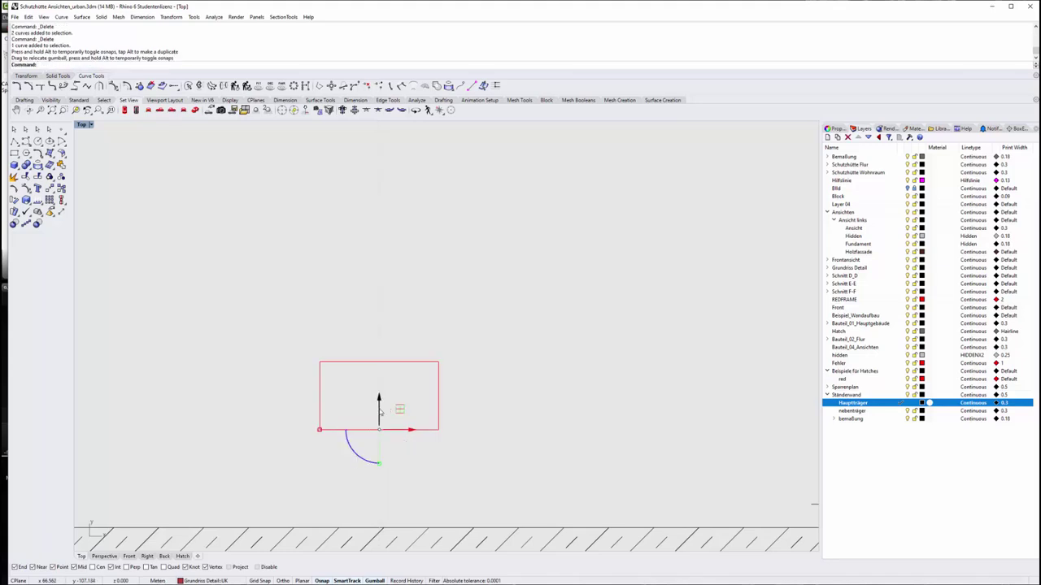
left_click_drag(379, 412, 379, 509)
left_click(378, 511)
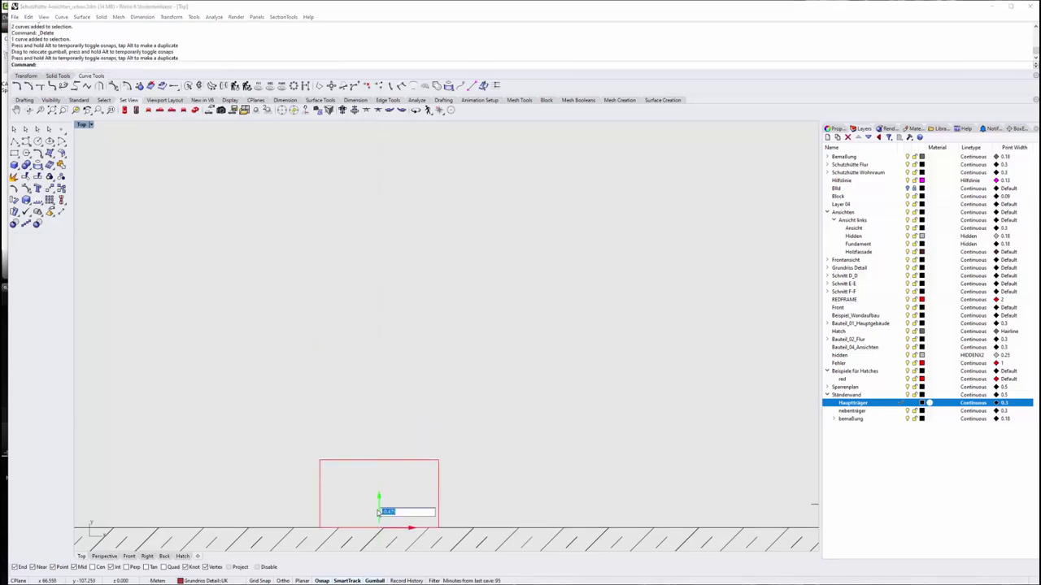
type("00")
key("Return")
Stretch the rectangle's two right corner points out to the right wall
left_click(590, 402)
left_click(438, 491)
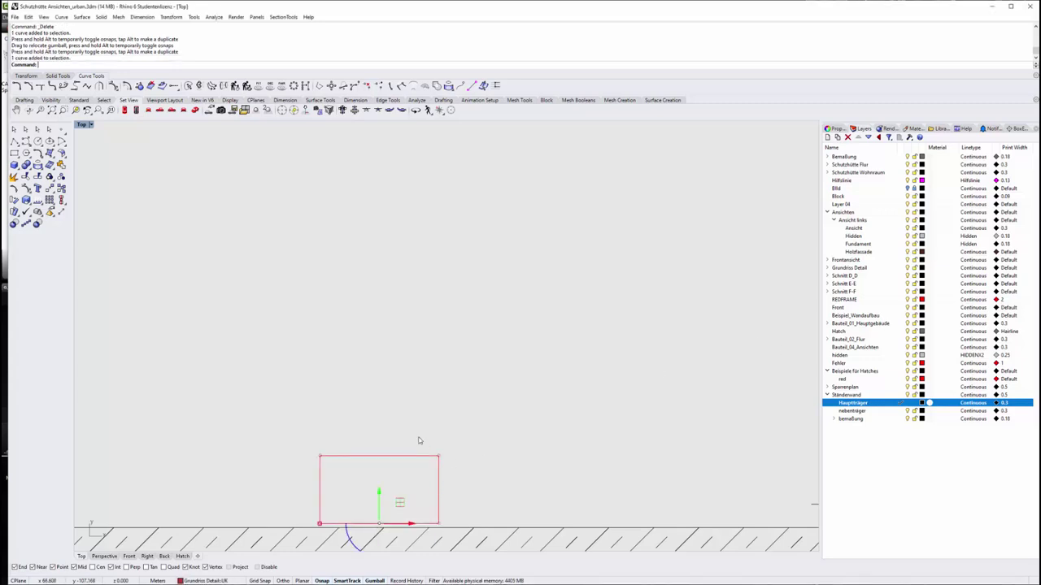
left_click_drag(419, 441, 469, 548)
scroll(451, 509, "down", 5)
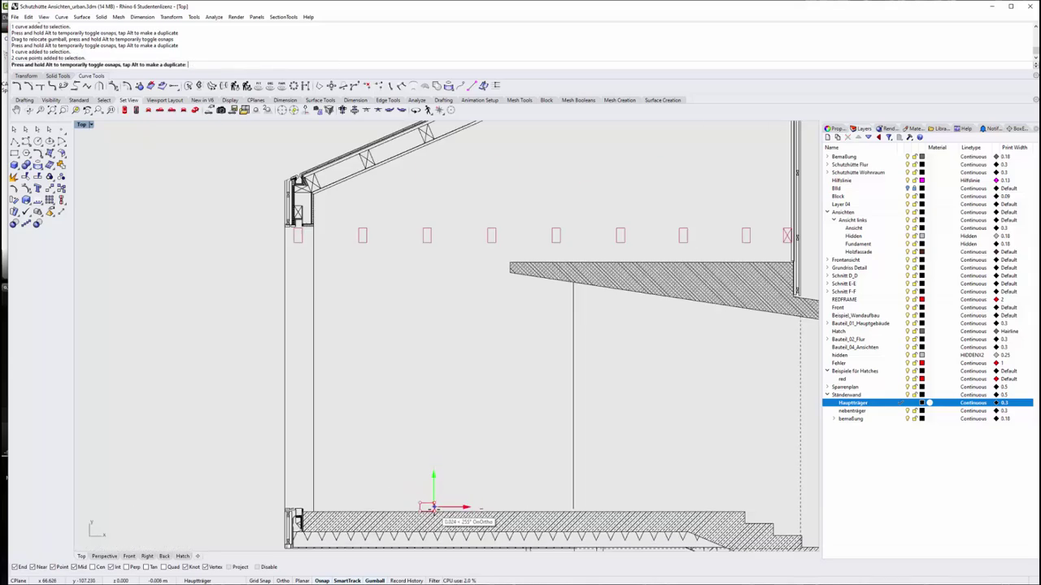
scroll(434, 507, "down", 2)
scroll(623, 353, "up", 3)
scroll(627, 336, "up", 2)
scroll(643, 345, "up", 2)
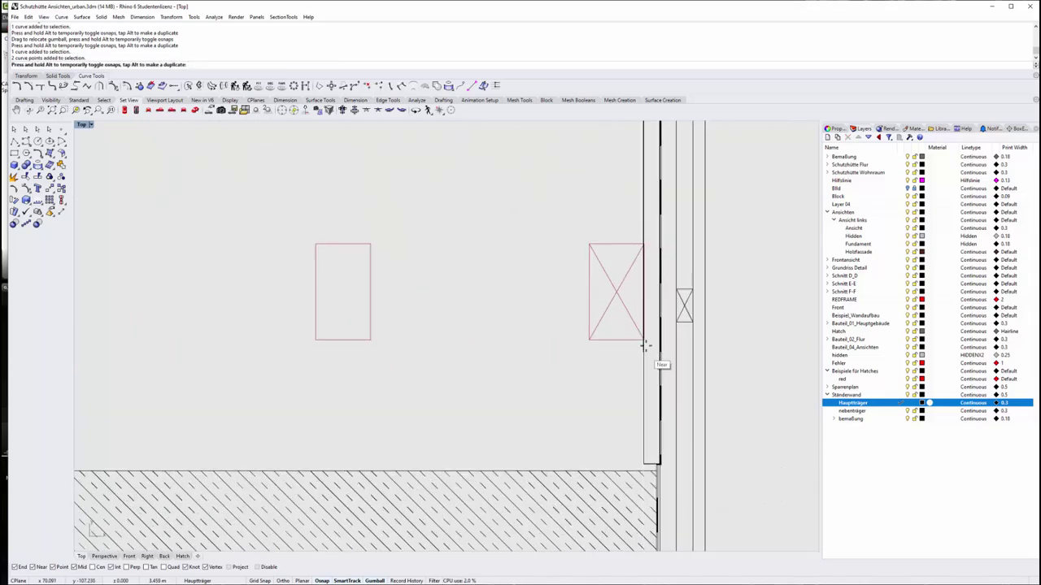
left_click_drag(643, 346, 643, 344)
Select the rectangle's two left corner points to extend it to the left wall
scroll(705, 287, "down", 3)
scroll(706, 286, "down", 3)
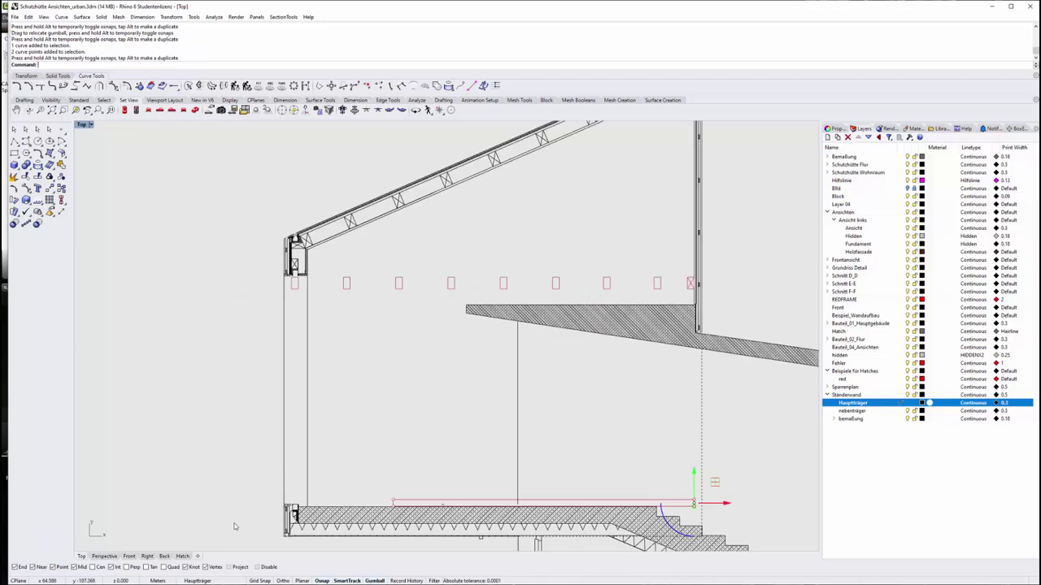
scroll(329, 522, "up", 3)
mouse_move(460, 418)
left_mouse_down()
mouse_move(550, 504)
mouse_move(358, 233)
left_mouse_up()
scroll(432, 448, "down", 2)
scroll(434, 430, "down", 2)
scroll(357, 233, "up", 3)
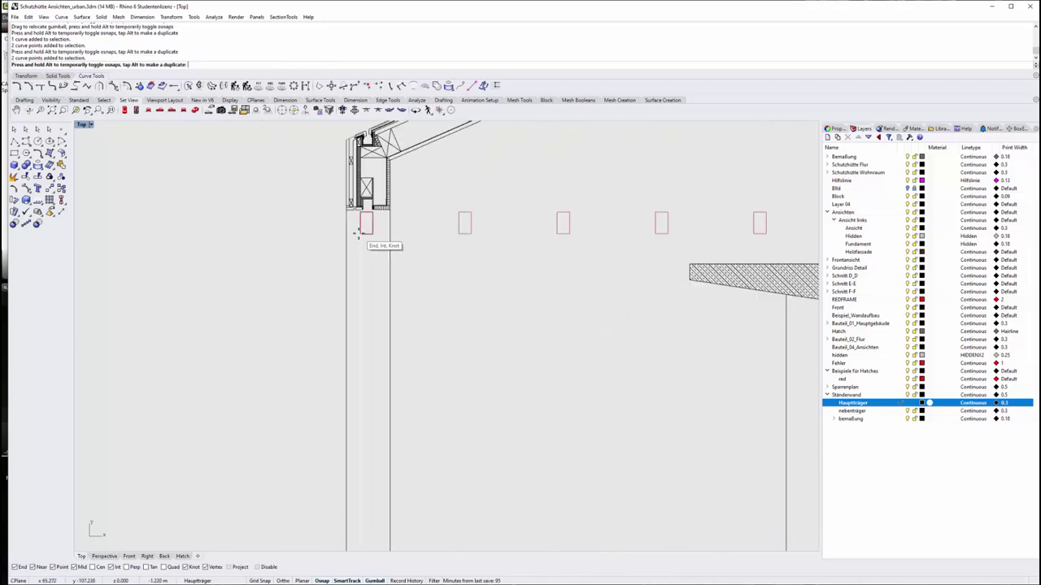
scroll(388, 233, "down", 3)
scroll(428, 244, "up", 3)
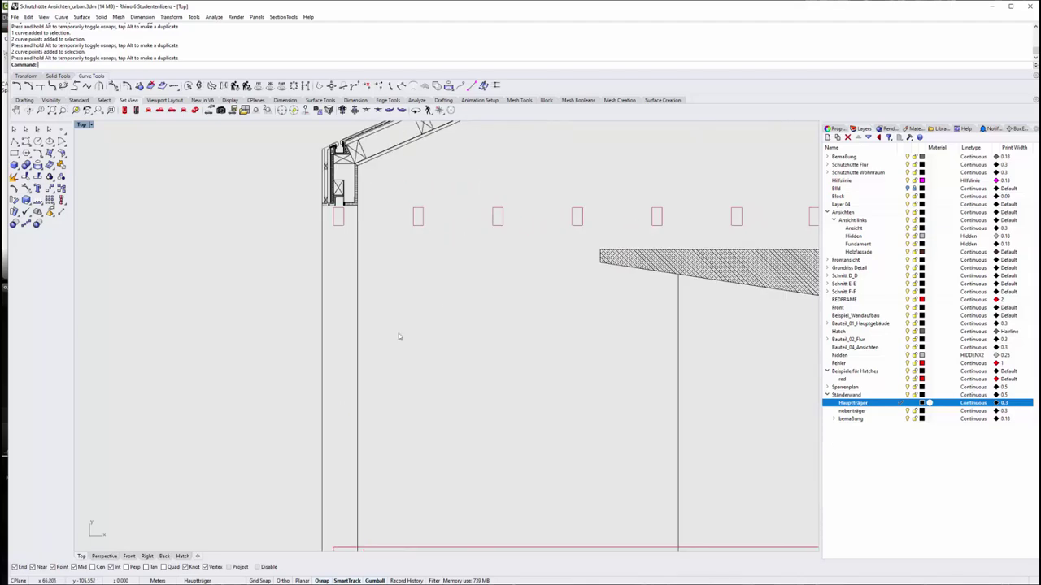
scroll(278, 251, "down", 2)
Select all eight short stud rectangles in the row
left_click(318, 229)
left_click(369, 228, "shift")
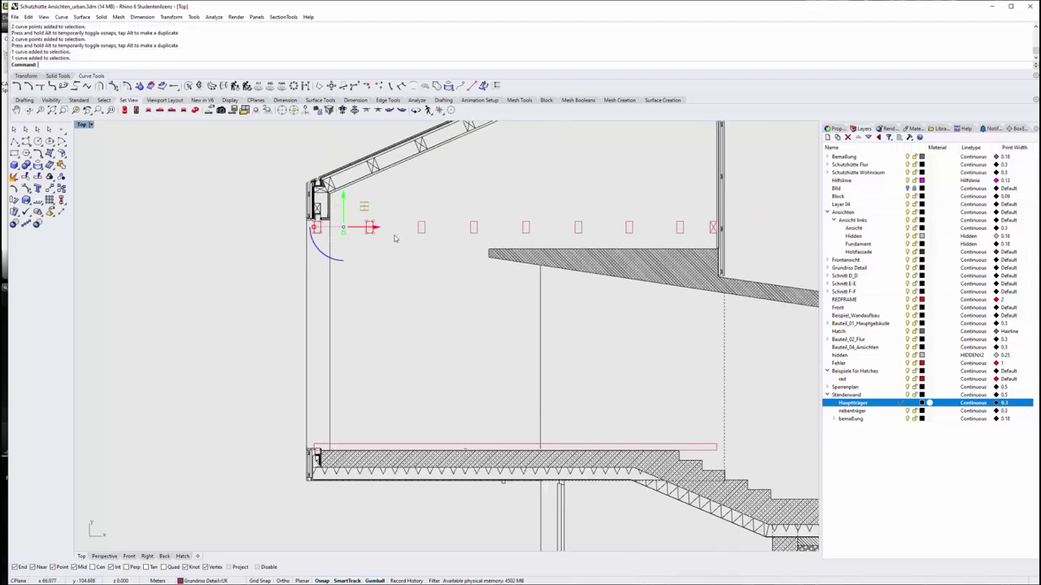
left_click(422, 230, "shift")
left_click(474, 233, "shift")
left_click(526, 233, "shift")
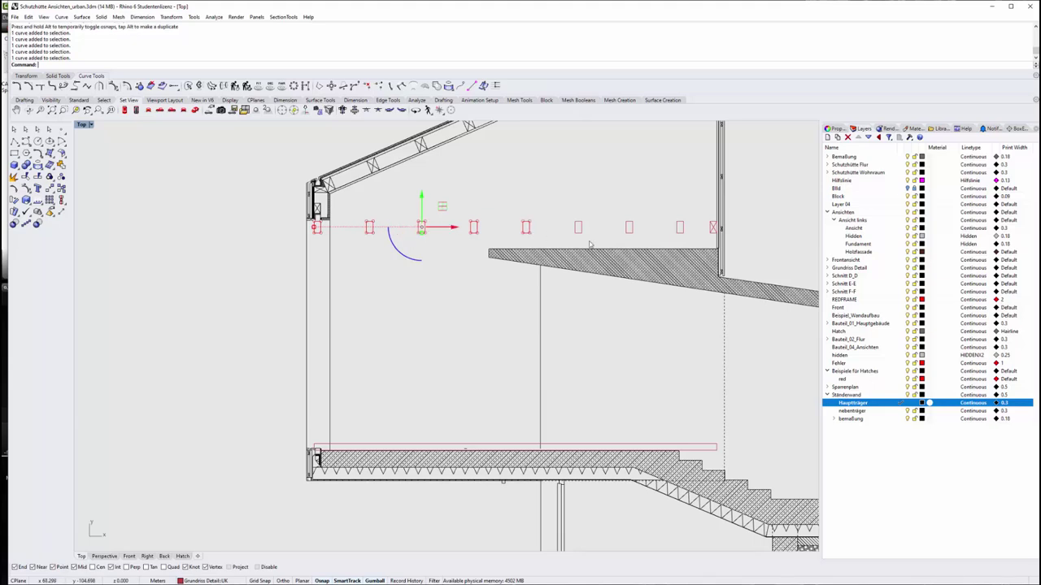
left_click(578, 233, "shift")
left_click(628, 233, "shift")
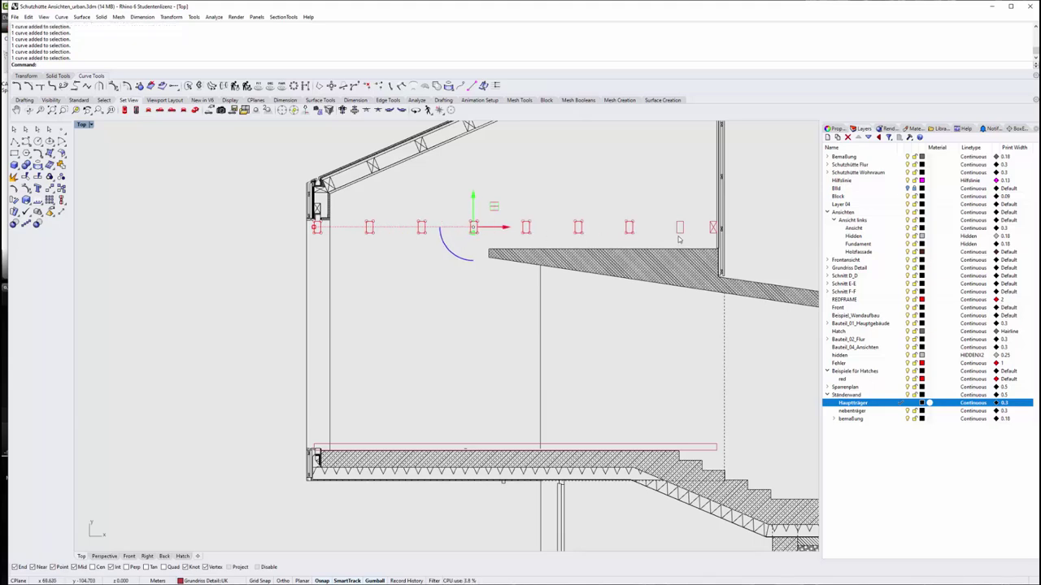
left_click(679, 234, "shift")
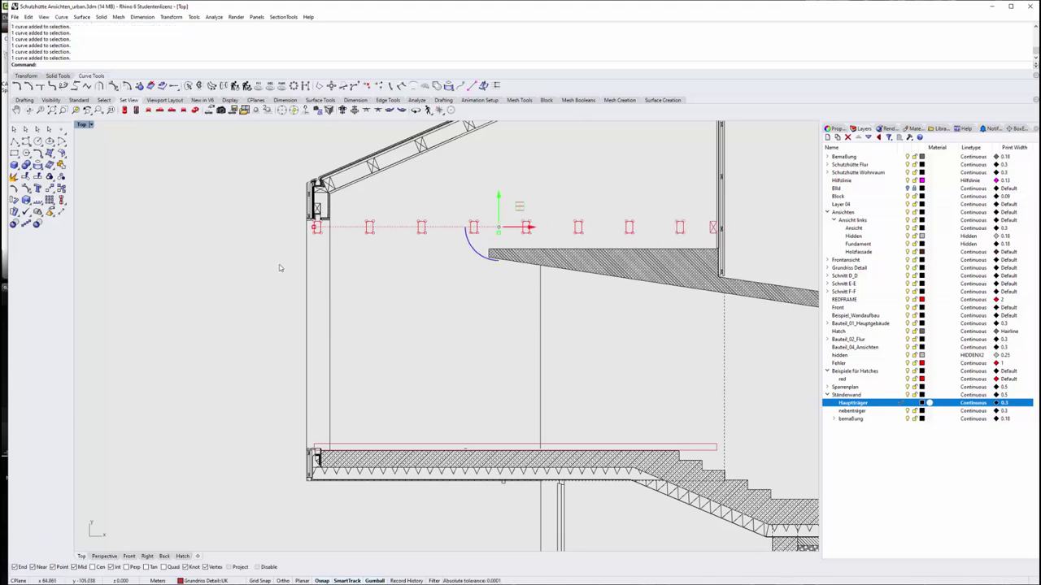
Window-select the studs' bottom points and drag them down onto the sill plate
left_click_drag(279, 253, 697, 233)
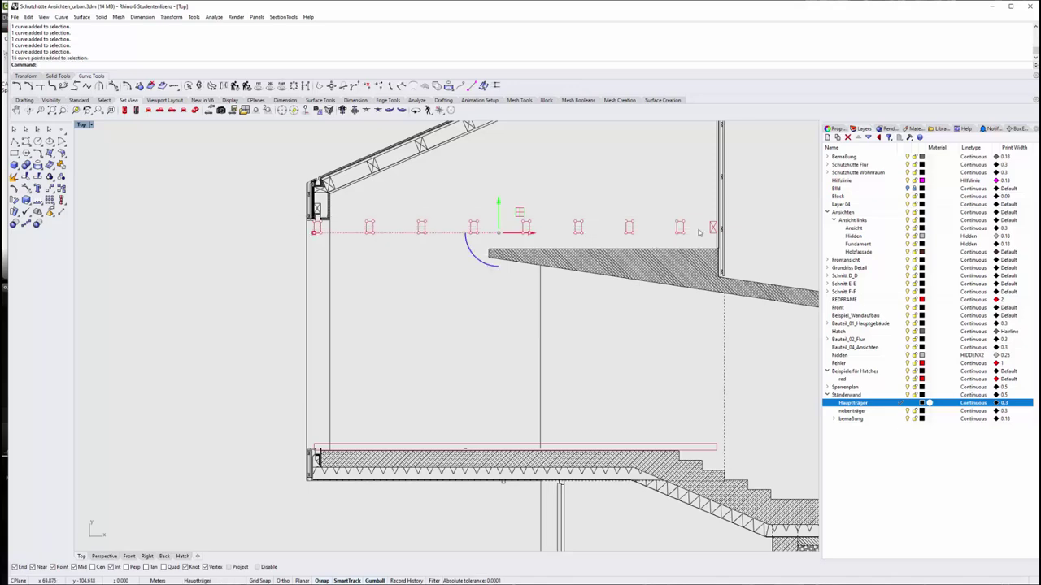
left_click_drag(499, 210, 465, 439)
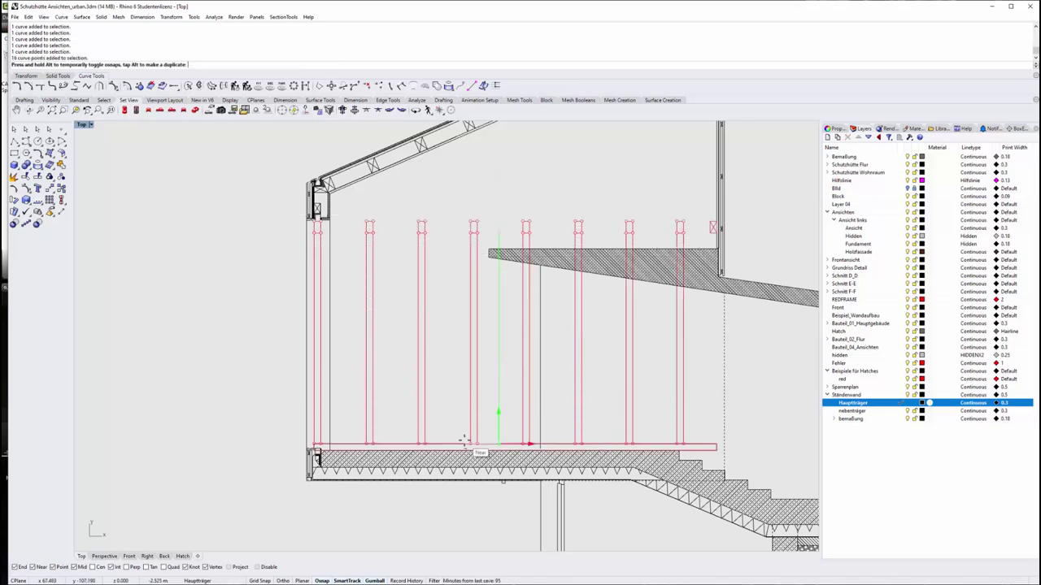
scroll(426, 302, "up", 3)
scroll(366, 309, "up", 4)
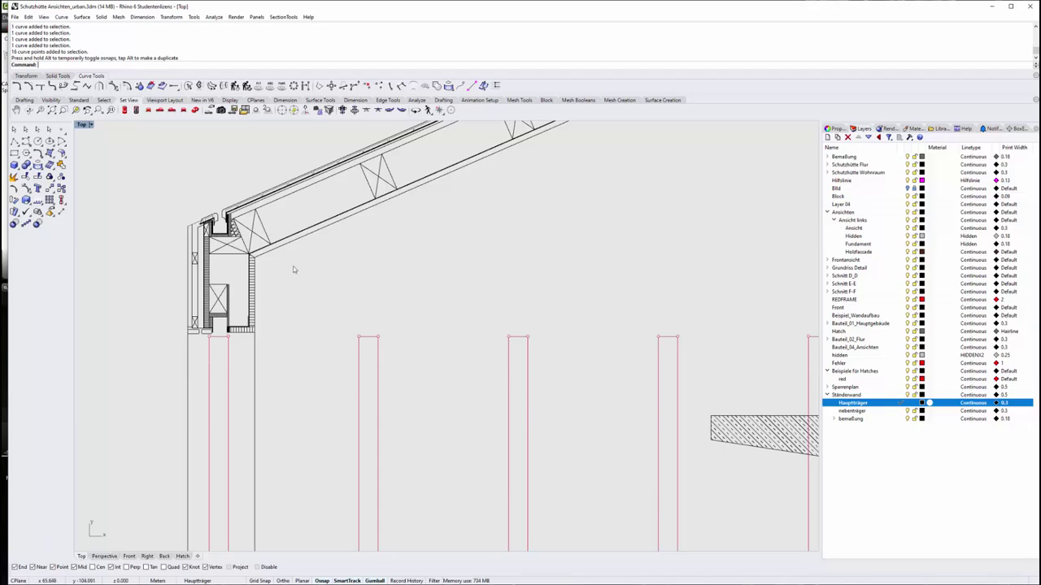
scroll(353, 277, "down", 5)
scroll(501, 314, "up", 1)
scroll(447, 319, "up", 1)
scroll(631, 322, "up", 2)
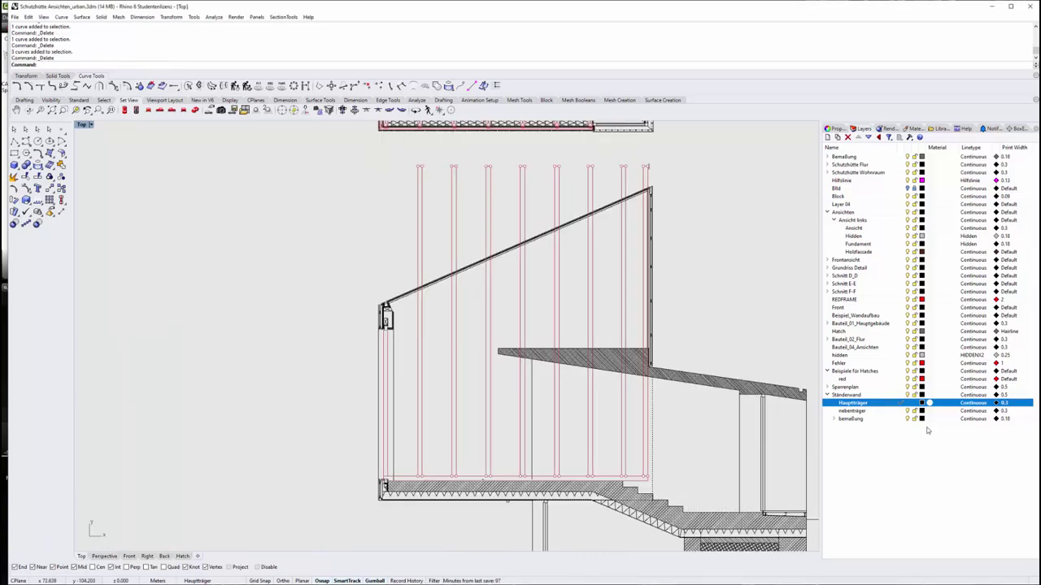
scroll(641, 175, "up", 5)
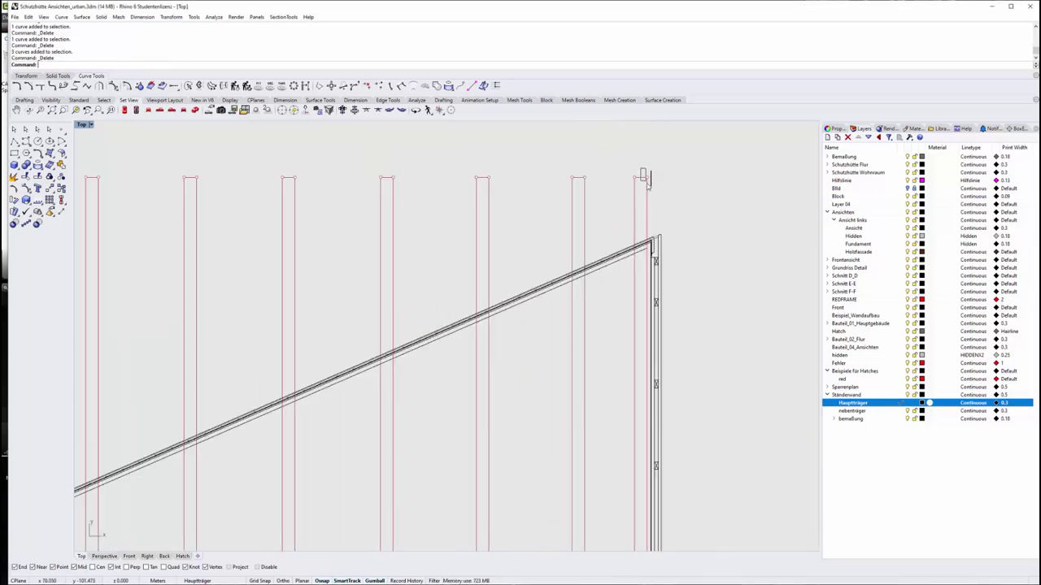
scroll(643, 176, "down", 2)
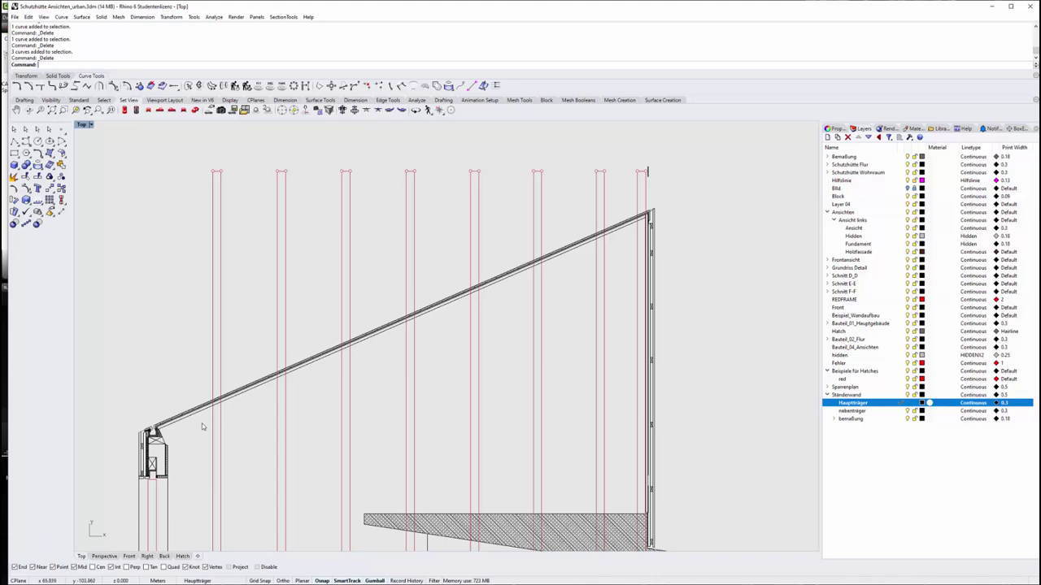
scroll(618, 244, "up", 4)
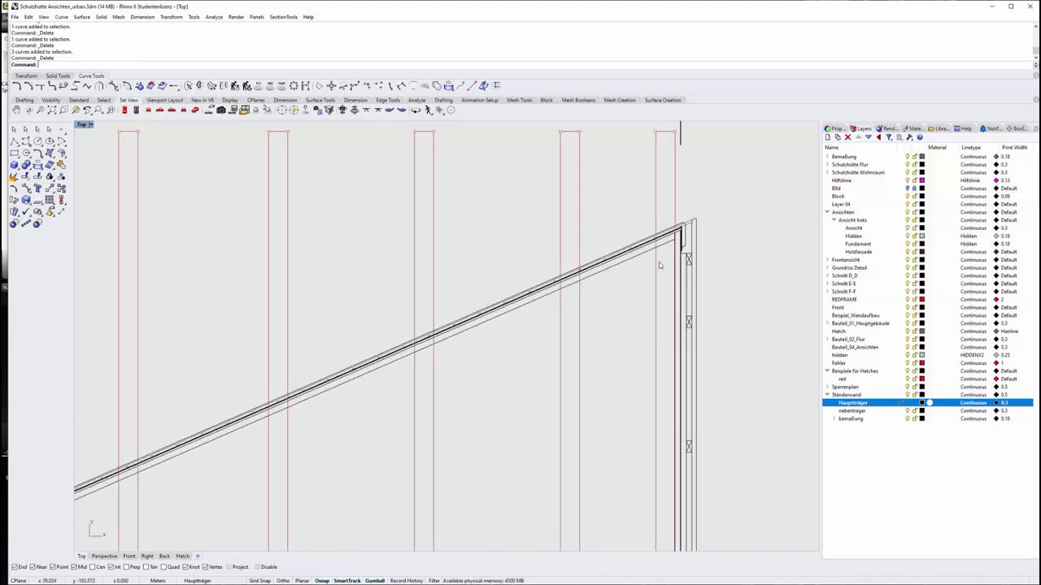
left_click(645, 257)
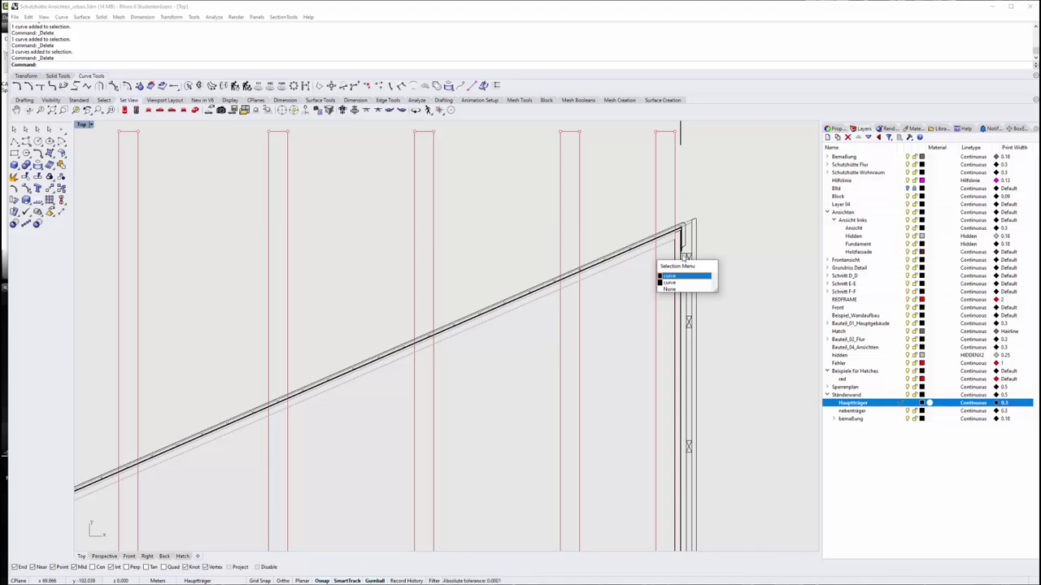
key("Escape")
scroll(683, 229, "down", 3)
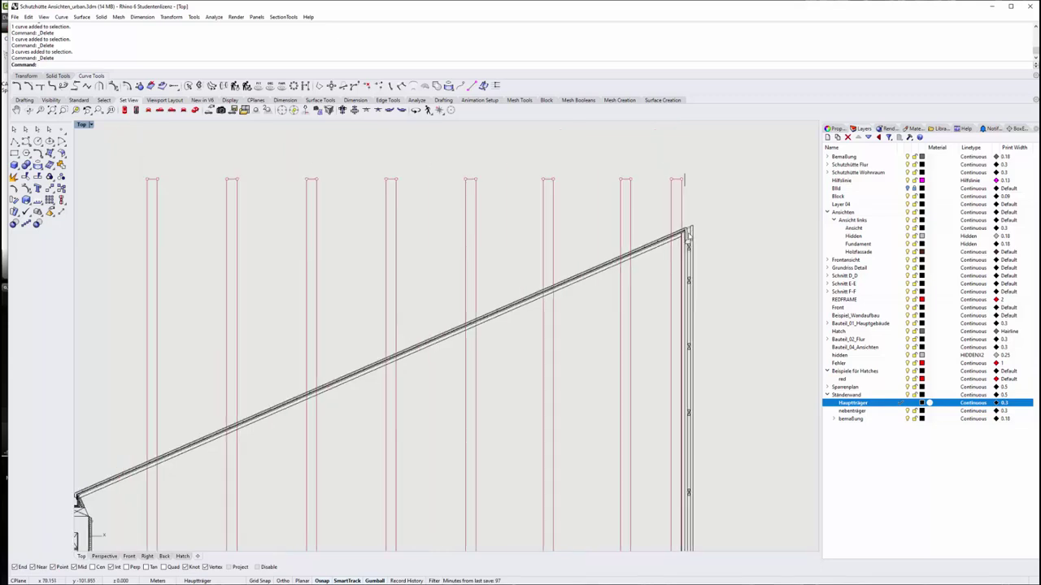
scroll(683, 229, "down", 3)
right_click_drag(448, 455, 476, 234)
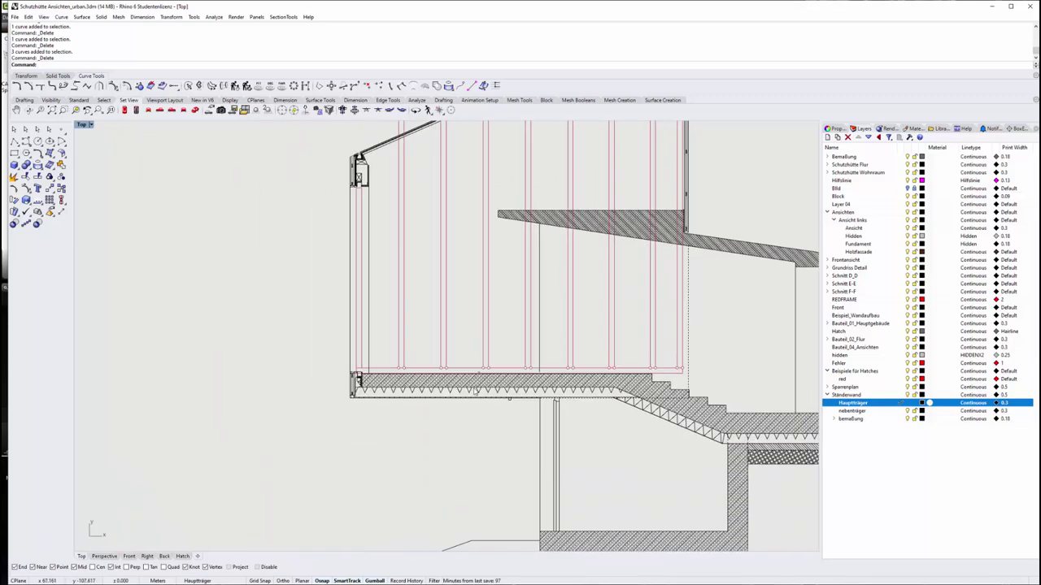
Duplicate the sill plate with the gumball, lifting the copy up the wall
left_click(465, 371)
left_click_drag(518, 350, 521, 147)
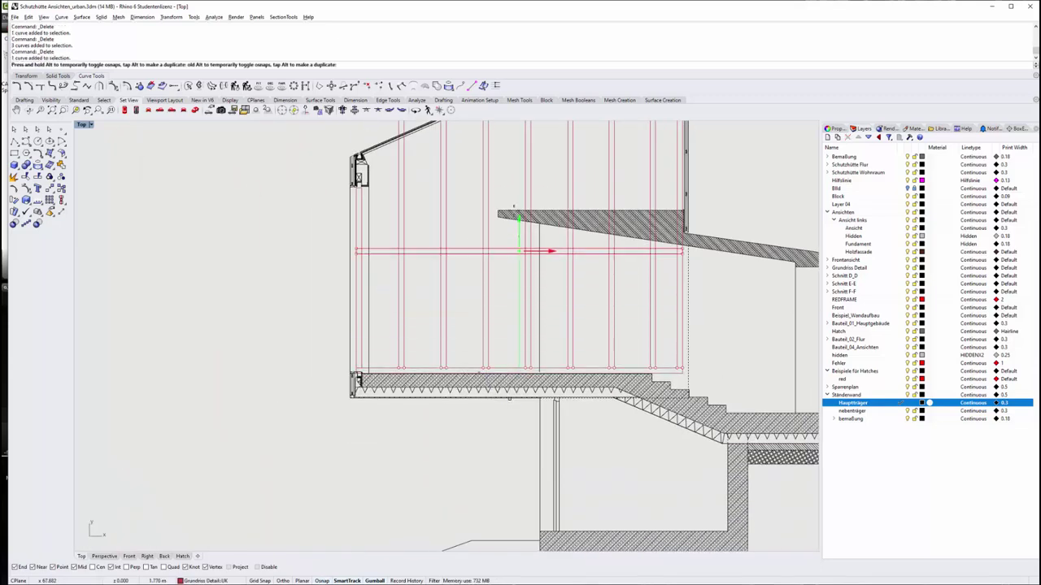
scroll(560, 239, "down", 5)
scroll(560, 240, "up", 2)
scroll(557, 285, "up", 1)
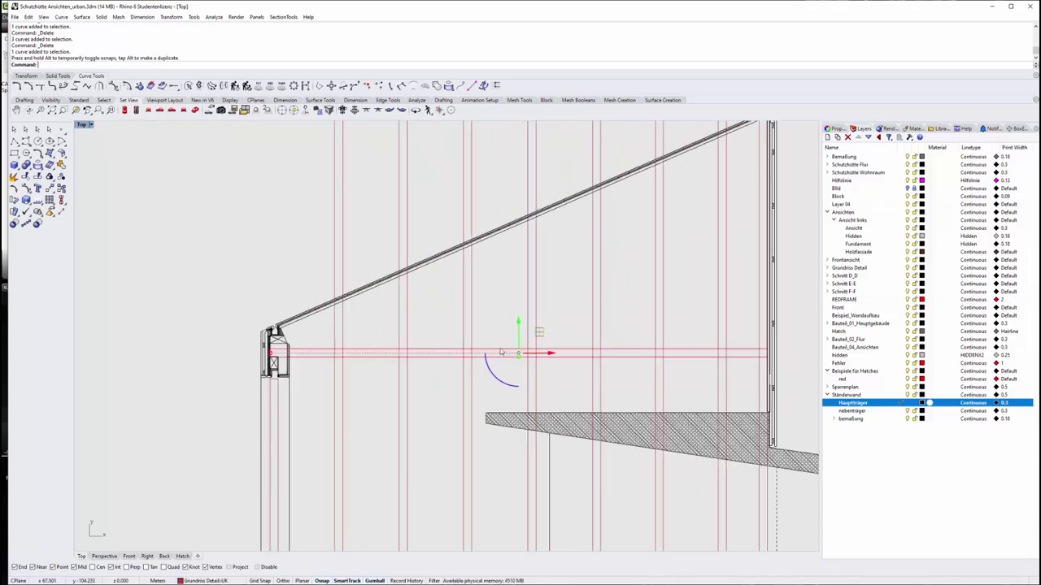
scroll(553, 342, "up", 1)
scroll(481, 356, "up", 1)
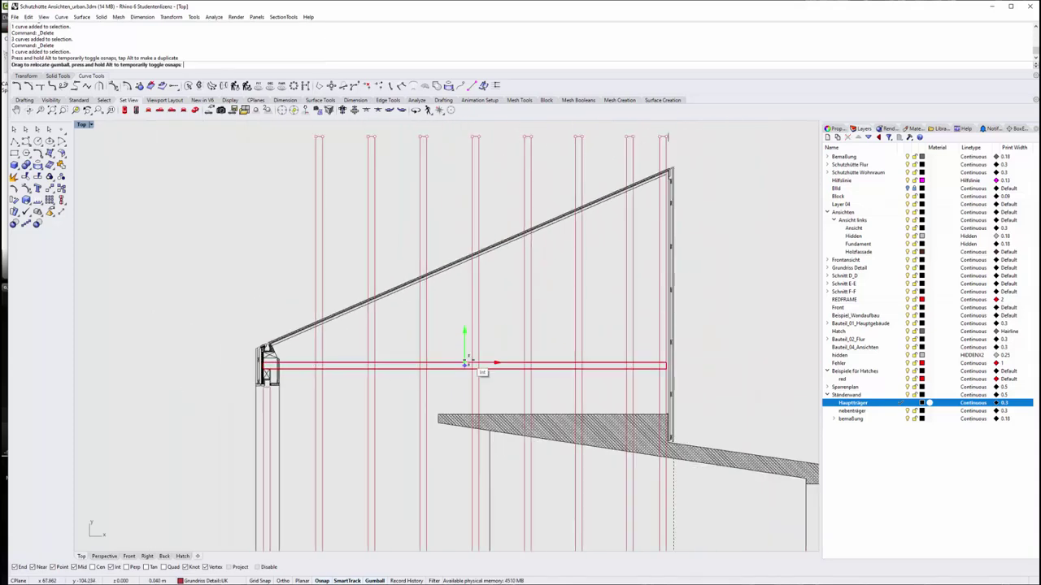
Raise the copied plate further toward the roof
left_click_drag(464, 340, 643, 251)
scroll(672, 170, "up", 2)
scroll(671, 166, "up", 2)
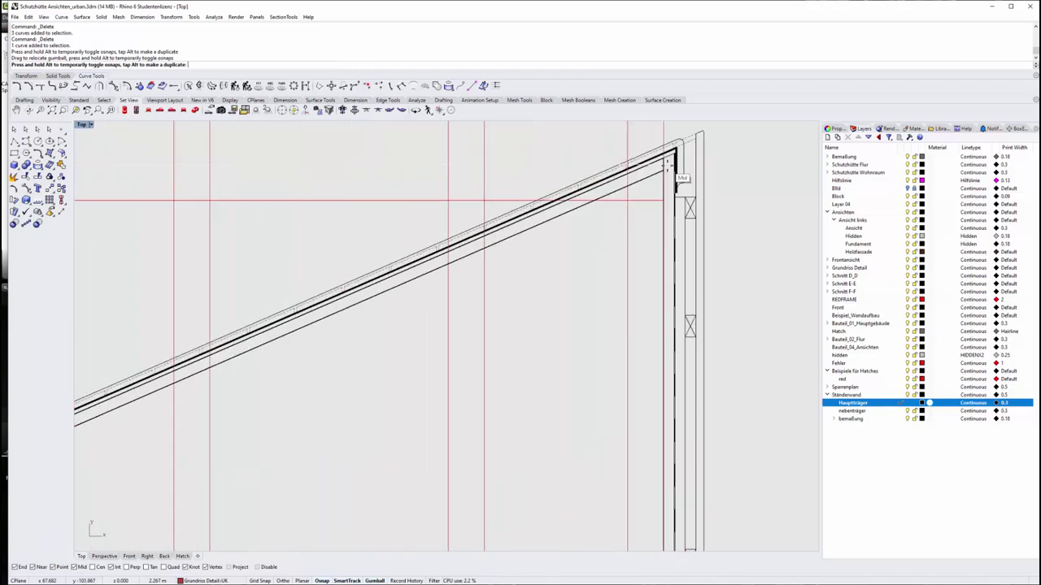
scroll(672, 165, "up", 1)
scroll(671, 166, "down", 1)
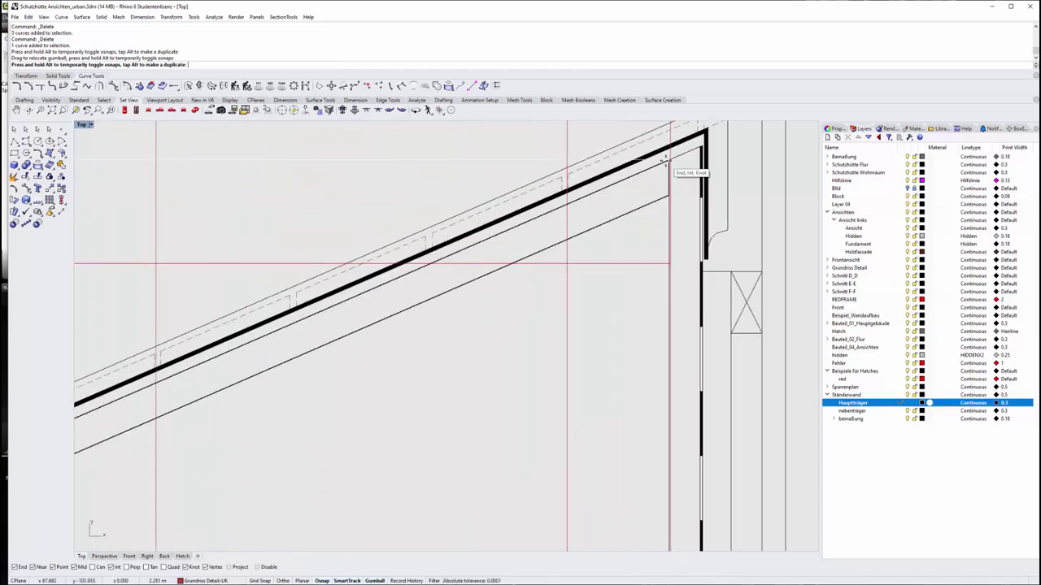
scroll(678, 203, "down", 1)
scroll(677, 220, "down", 1)
scroll(135, 248, "down", 2)
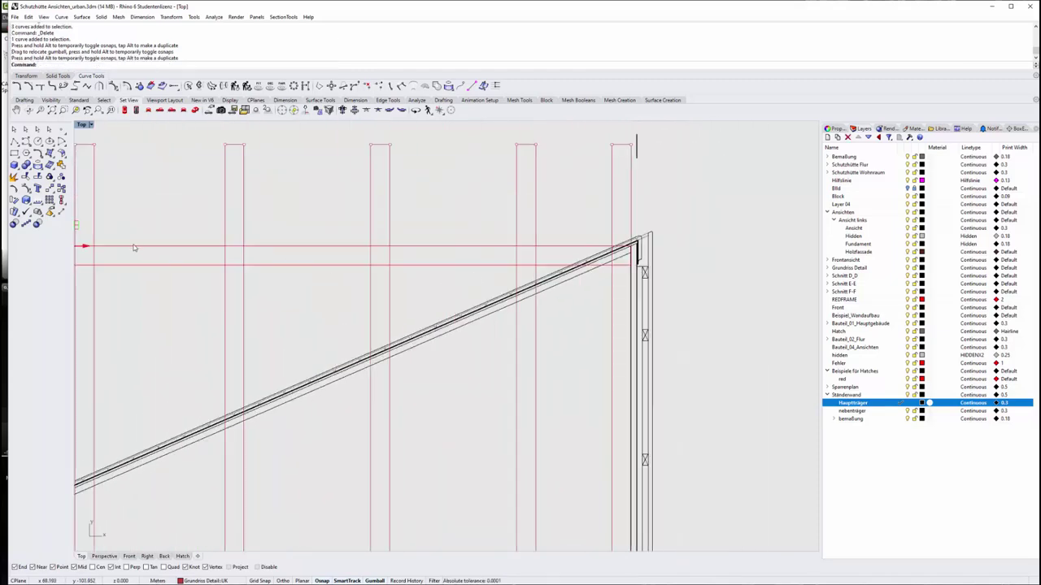
scroll(143, 247, "down", 1)
Snap the copied plate to the roof's upper-right corner
left_click_drag(105, 218, 397, 199)
scroll(362, 248, "up", 1)
scroll(390, 211, "up", 1)
scroll(398, 199, "up", 1)
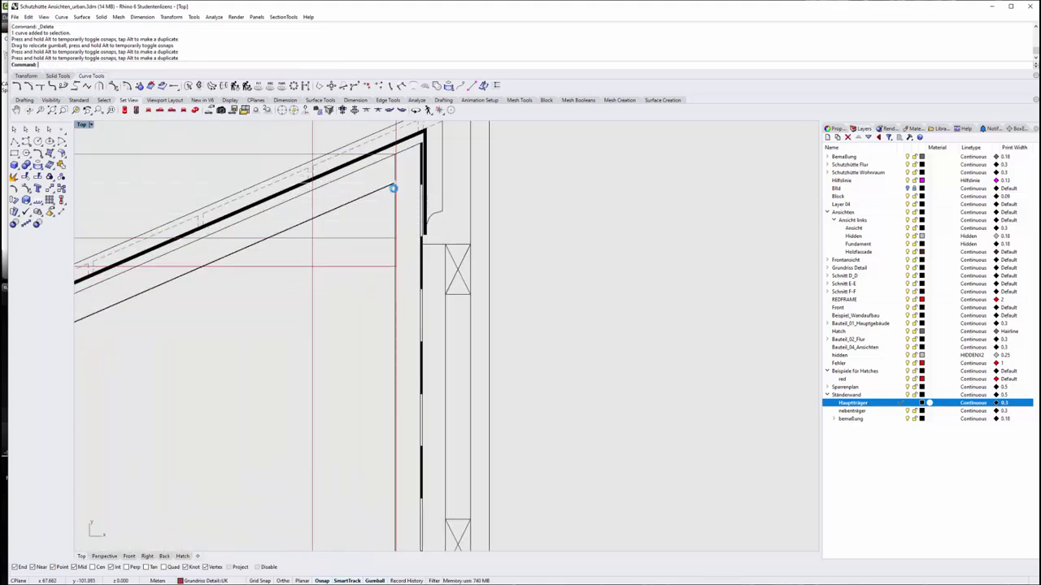
scroll(407, 198, "up", 2)
scroll(407, 197, "down", 1)
scroll(407, 199, "down", 1)
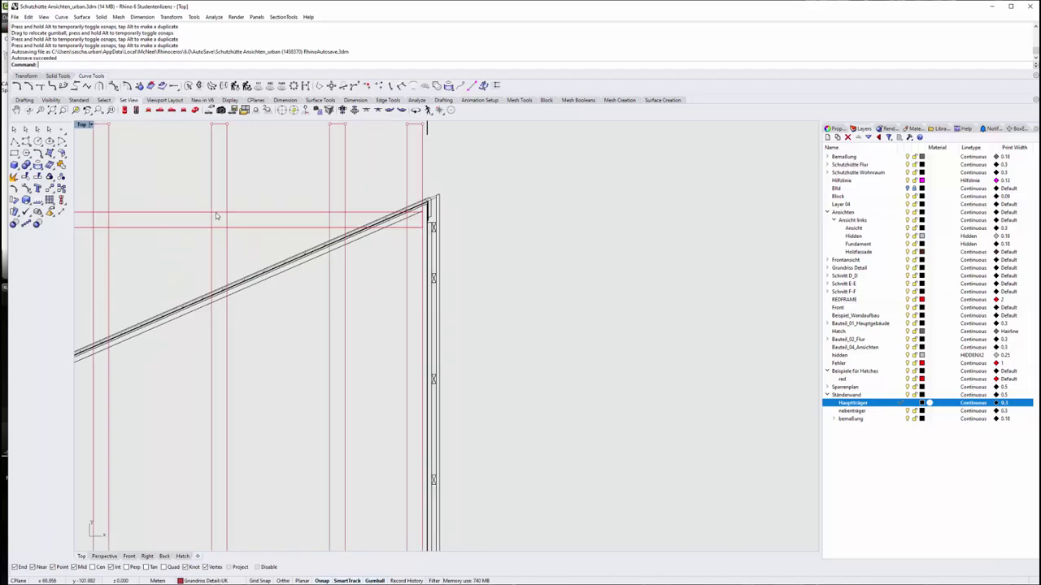
scroll(342, 211, "down", 1)
scroll(344, 220, "up", 1)
mouse_move(279, 217)
left_mouse_down()
mouse_move(397, 260)
mouse_move(416, 236)
left_mouse_up()
scroll(360, 277, "up", 1)
scroll(390, 277, "up", 2)
scroll(397, 261, "up", 2)
scroll(395, 231, "up", 5)
scroll(446, 225, "down", 3)
scroll(446, 226, "down", 1)
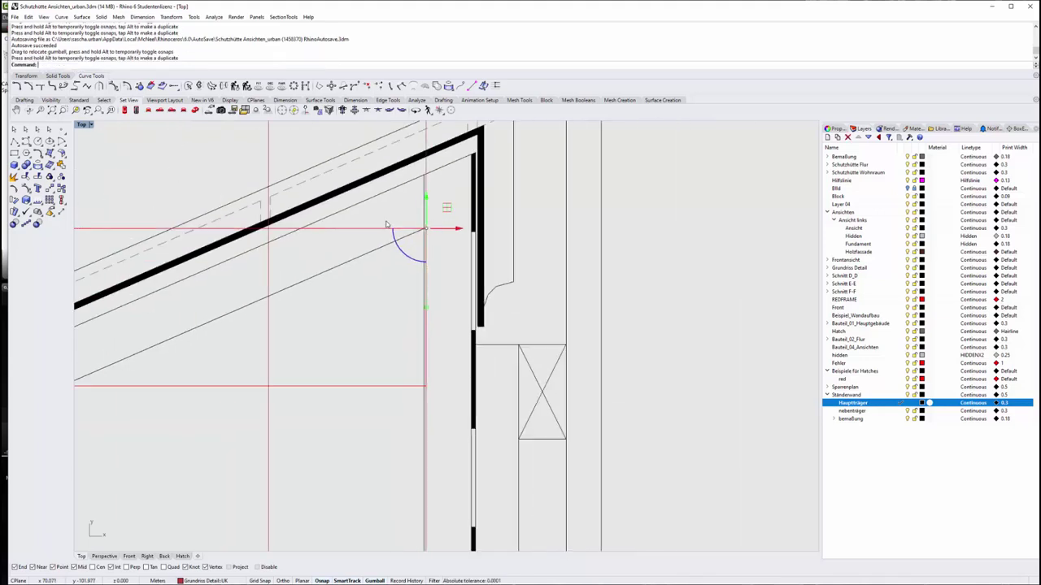
Rotate the copied rail with RO about its right corner to follow the roof slope
type("ro")
key("Return")
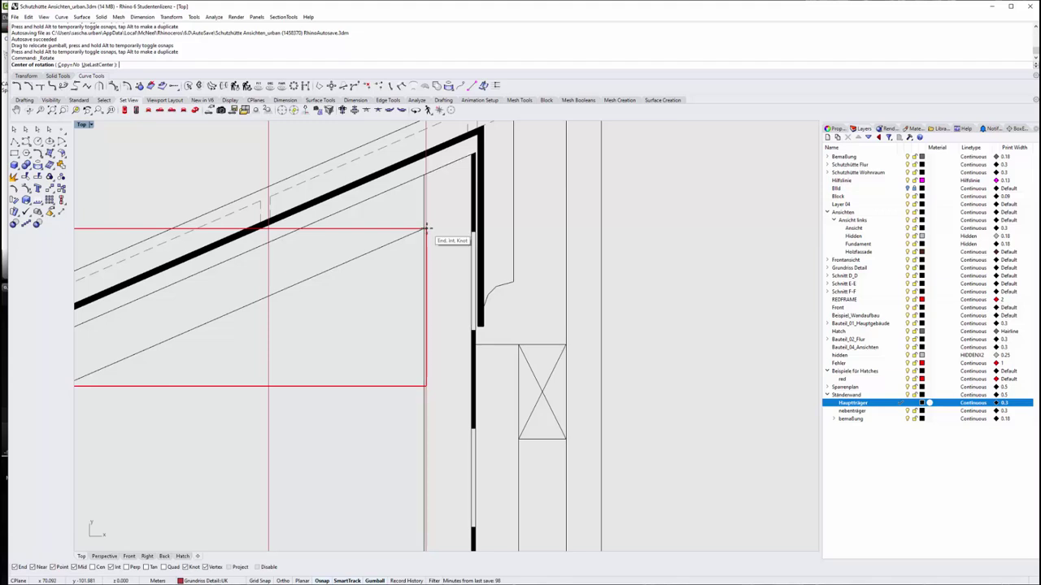
left_click(424, 228)
left_click(197, 228)
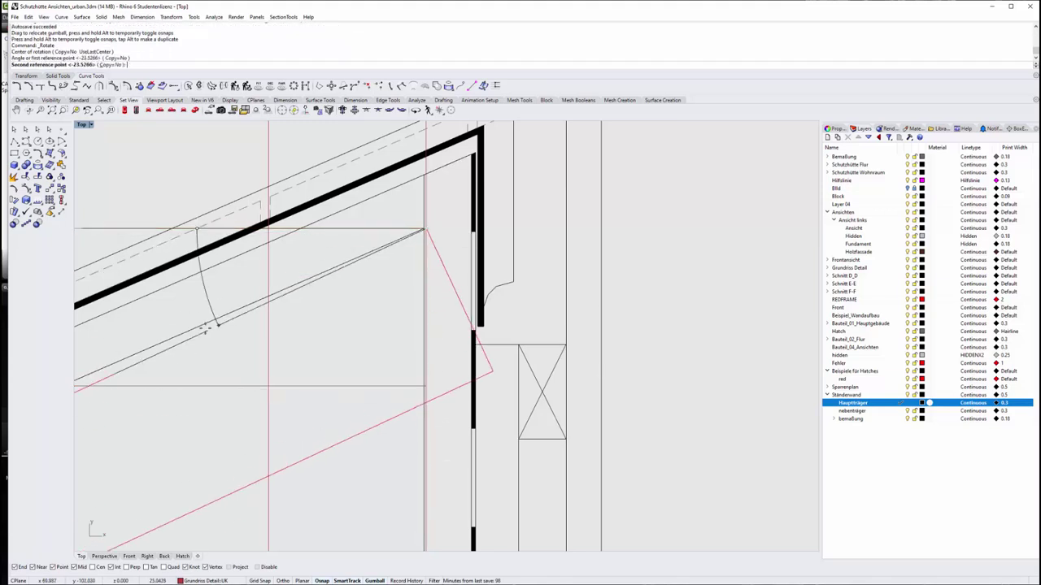
left_click(205, 327)
scroll(488, 243, "up", 3)
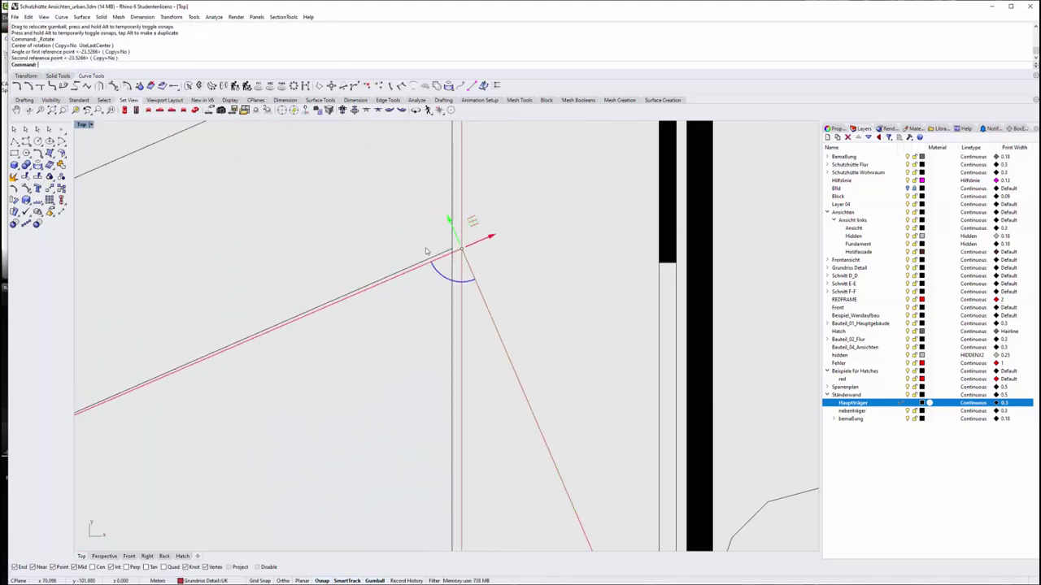
scroll(543, 268, "up", 2)
Slide the sloped rail up against the roof line, then deselect it
left_click_drag(495, 226, 479, 261)
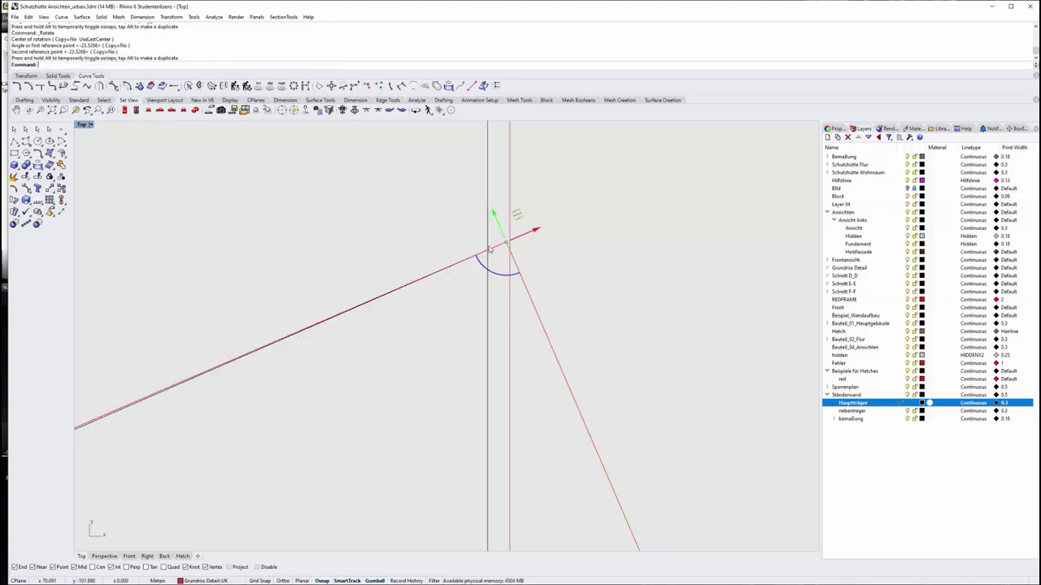
left_click_drag(524, 231, 521, 259)
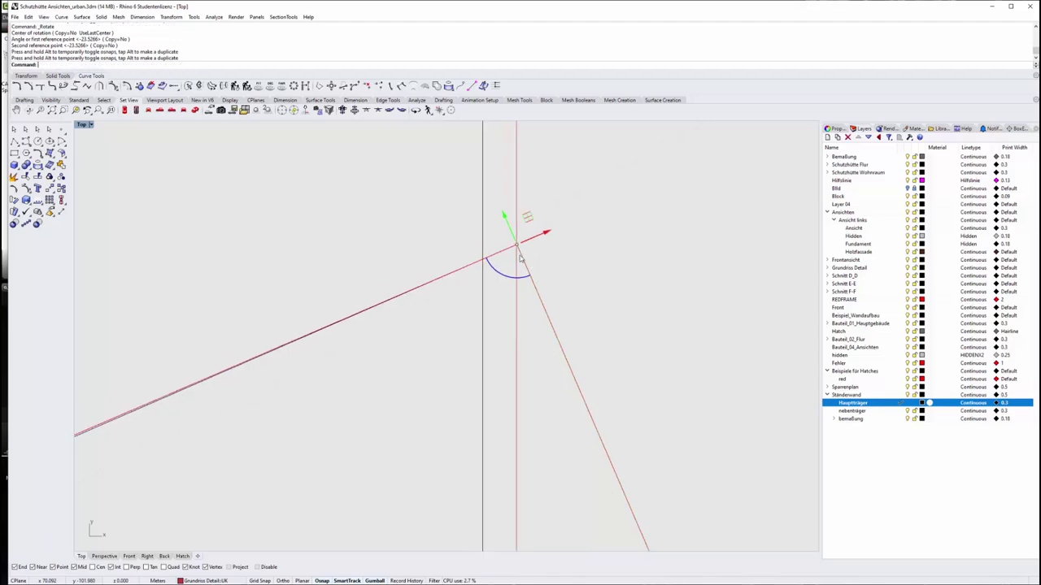
right_click_drag(520, 258, 584, 305)
scroll(584, 305, "down", 3)
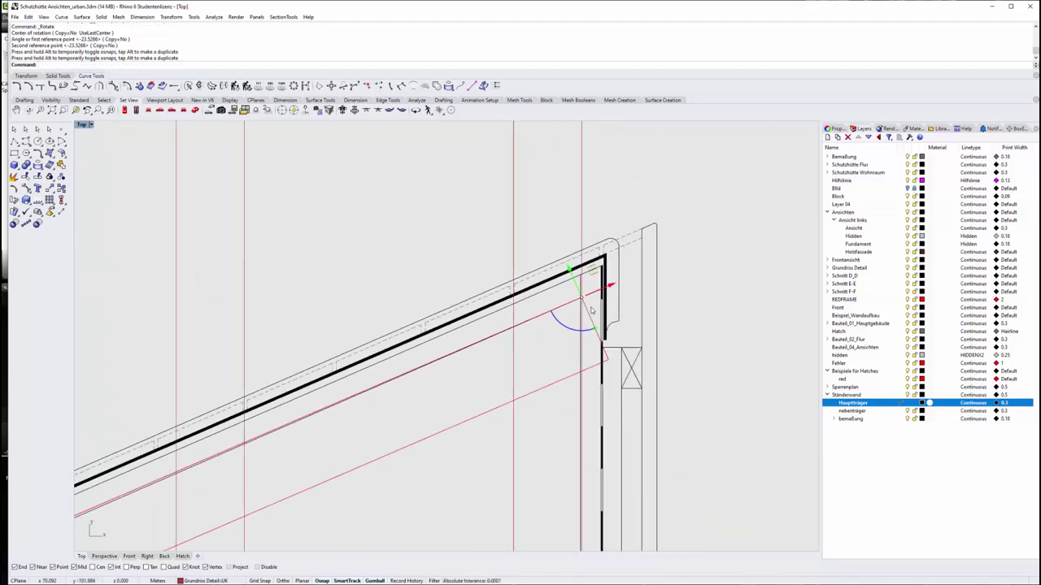
left_click(697, 288)
scroll(569, 268, "down", 3)
scroll(573, 218, "down", 2)
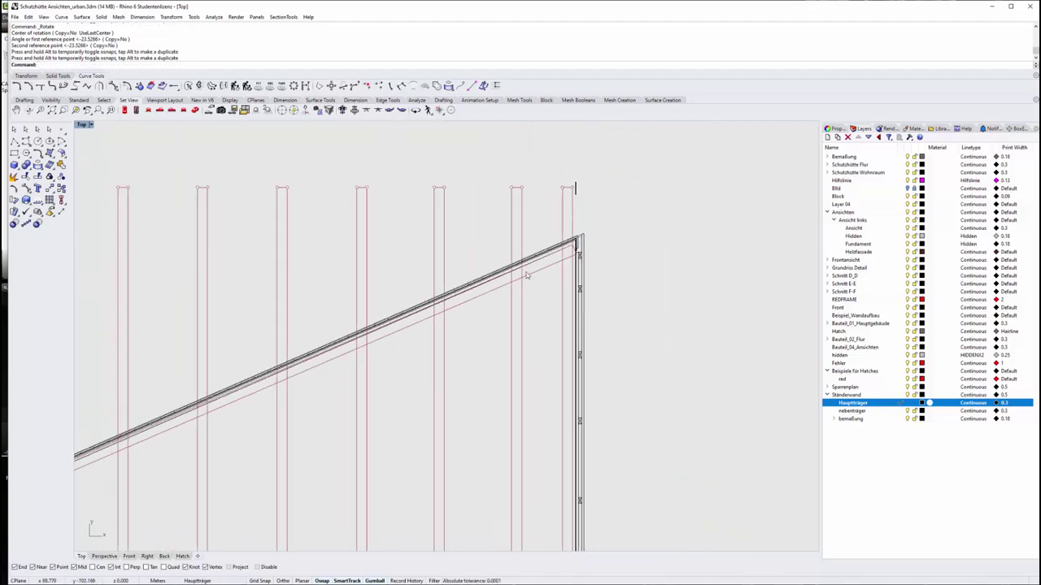
scroll(526, 274, "down", 2)
scroll(504, 297, "down", 2)
scroll(585, 259, "down", 2)
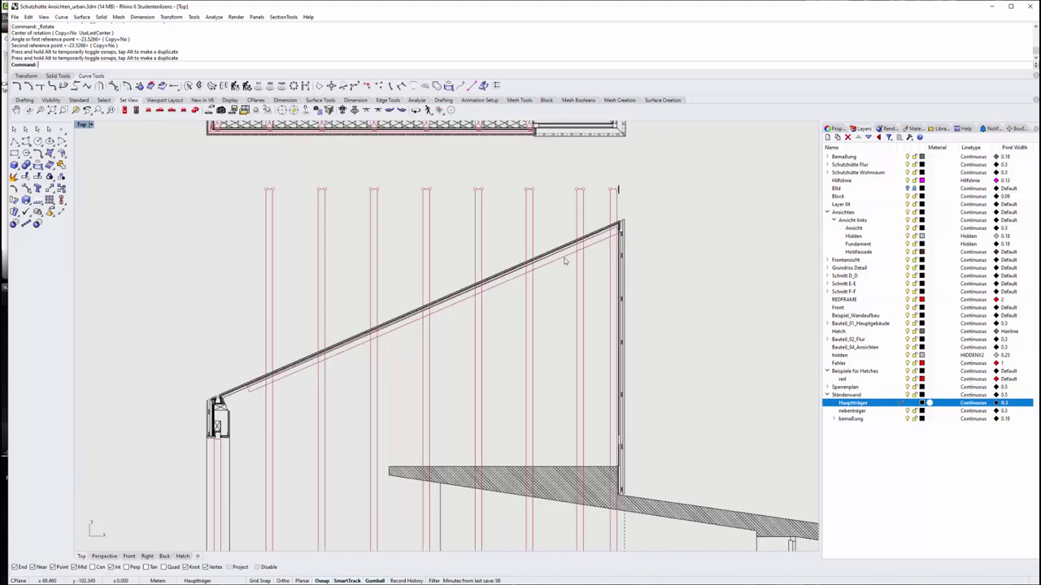
Select the roof curve, rightmost stud, sloped rail lines and sill plate lines as cutters
left_click(595, 244)
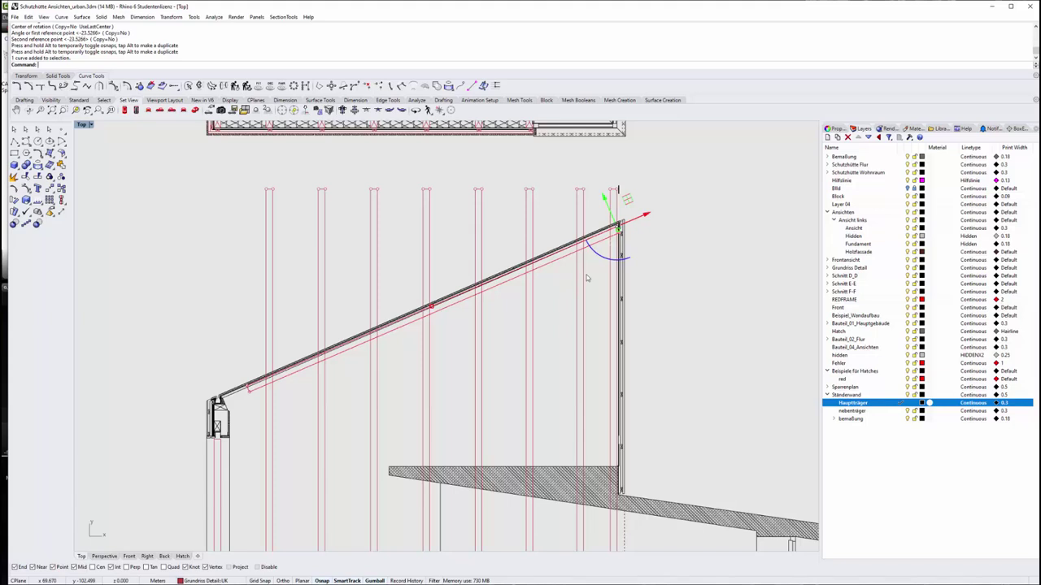
scroll(592, 269, "up", 3)
left_click(628, 280)
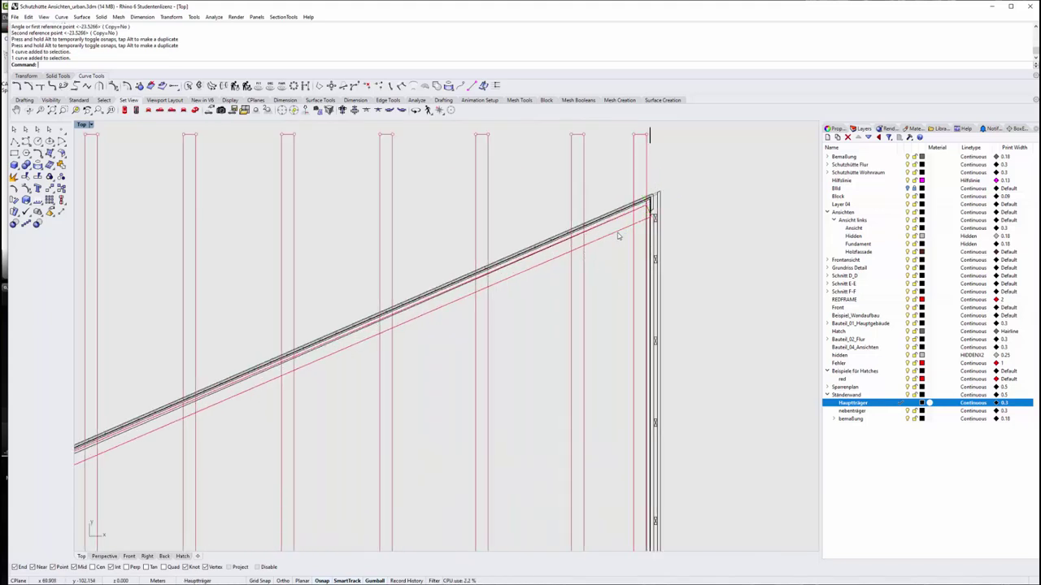
scroll(616, 236, "down", 2)
scroll(611, 236, "up", 1)
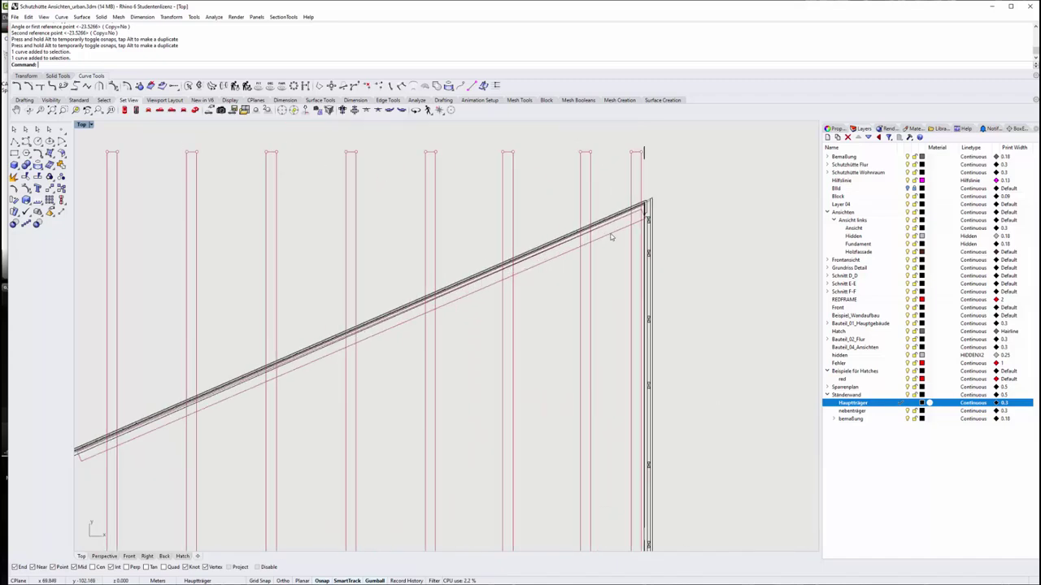
left_click(611, 236)
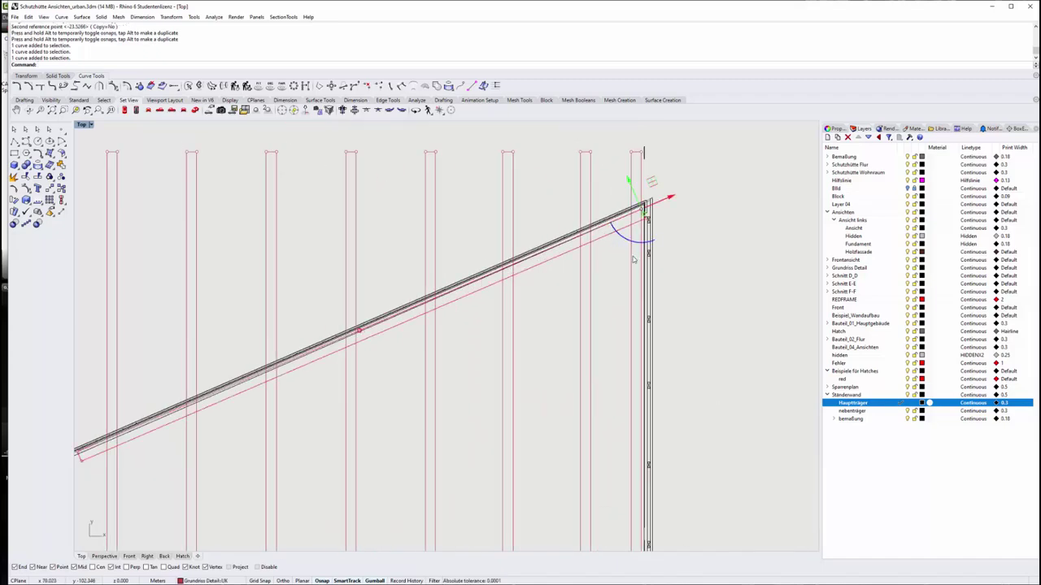
left_click(634, 250)
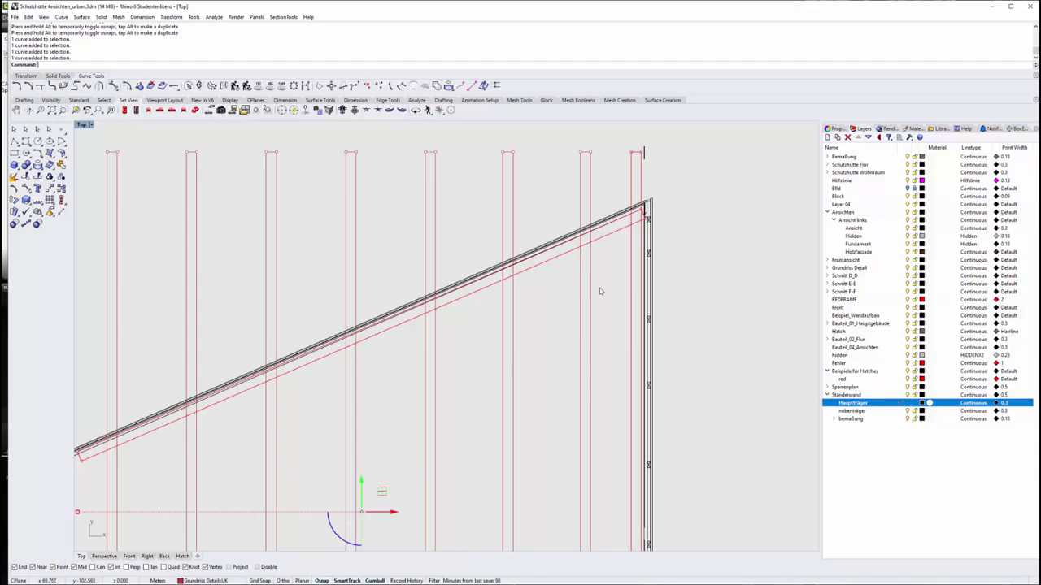
left_click_drag(599, 494, 104, 455)
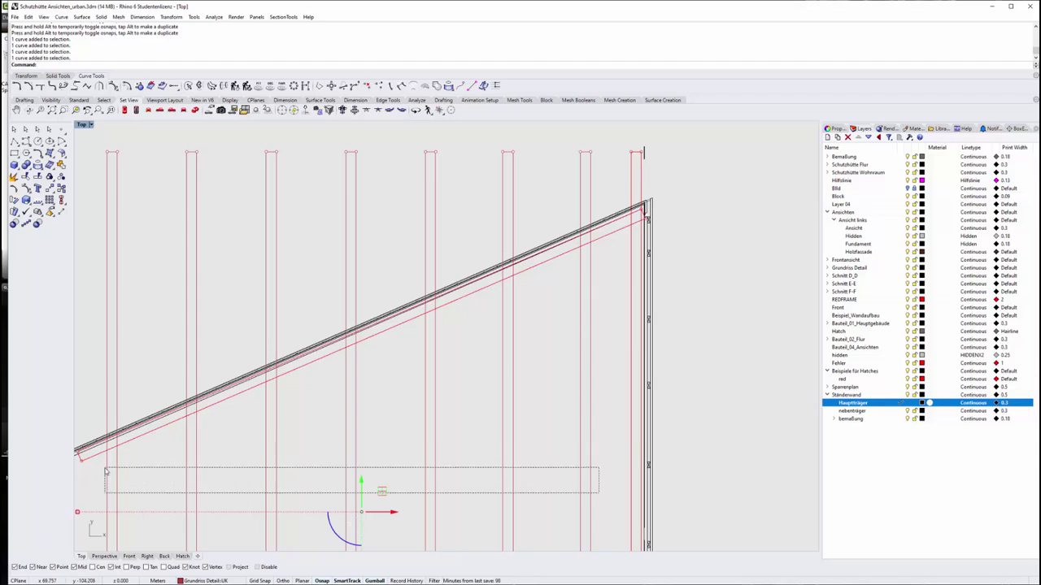
scroll(372, 366, "down", 3)
scroll(257, 349, "up", 4)
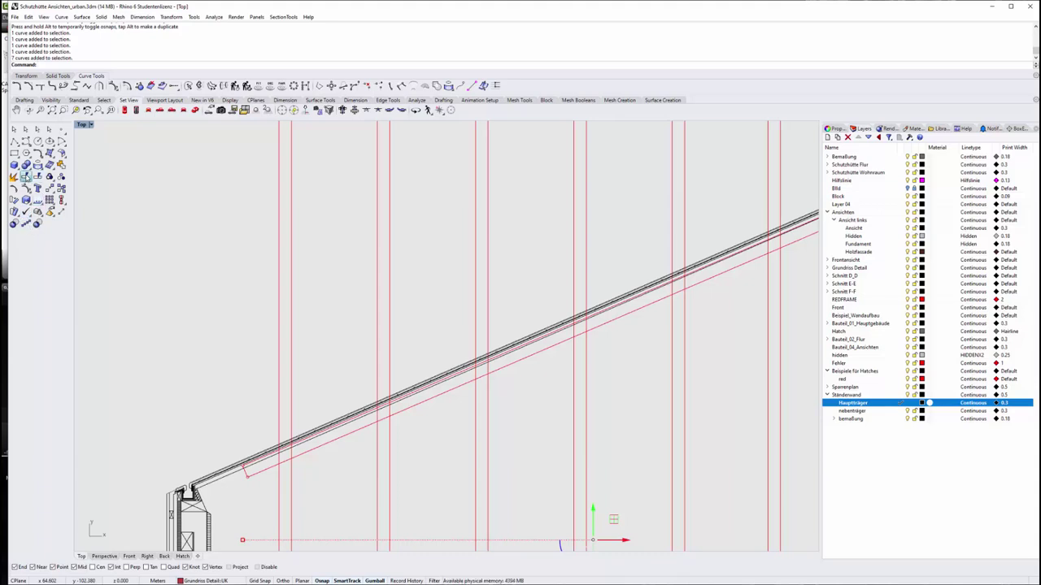
left_click(26, 177)
Trim off the stud ends sticking up above the roof
scroll(383, 289, "down", 4)
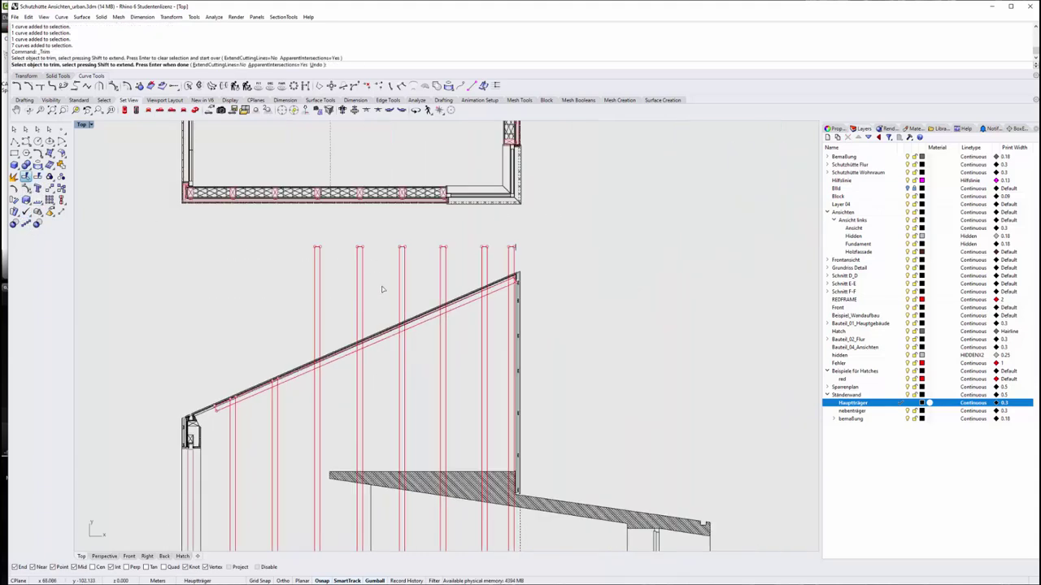
left_click_drag(382, 289, 295, 303)
left_click(402, 284)
left_click_drag(453, 265, 400, 286)
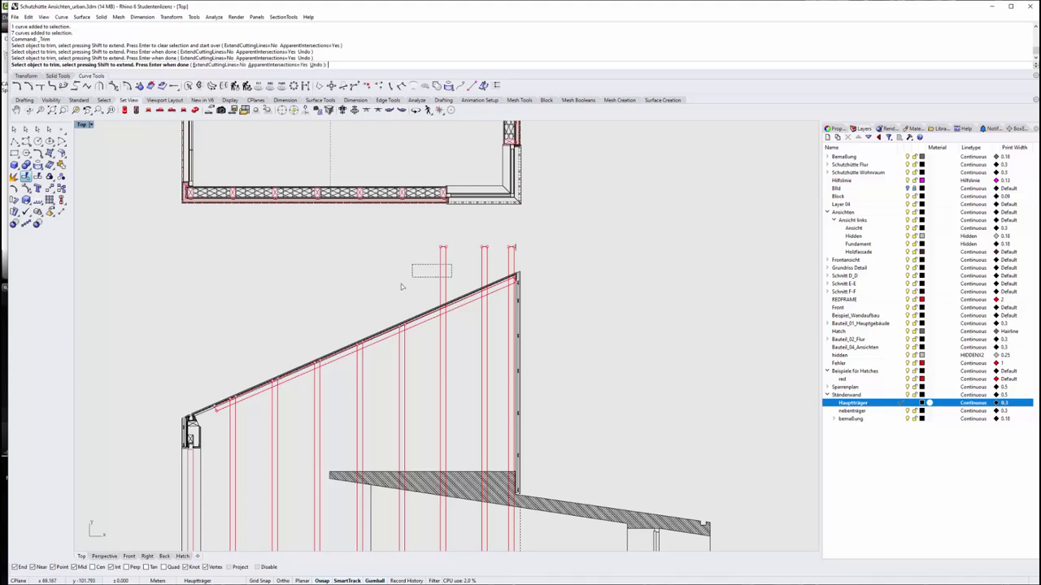
left_click(483, 265)
left_click(514, 254)
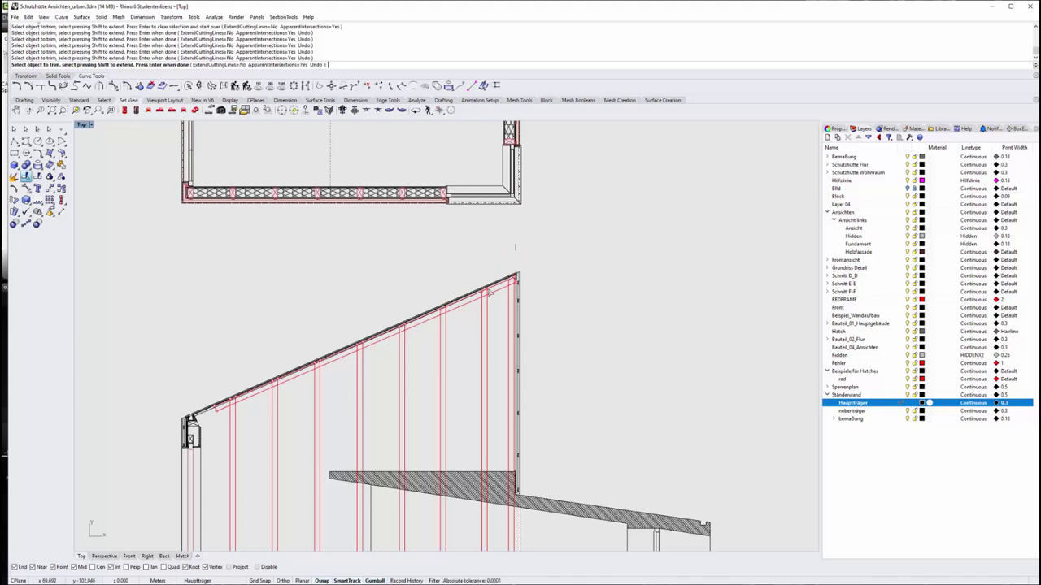
scroll(509, 282, "up", 2)
scroll(509, 282, "up", 2)
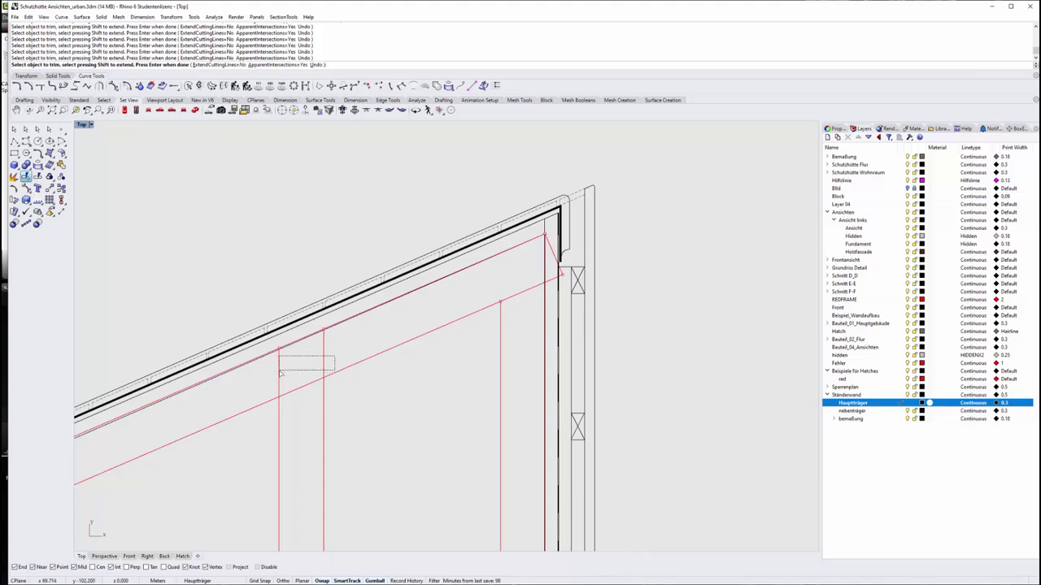
Trim away the stud pieces lying inside the sloped rail, between its two lines
left_click(324, 358)
scroll(284, 371, "down", 2)
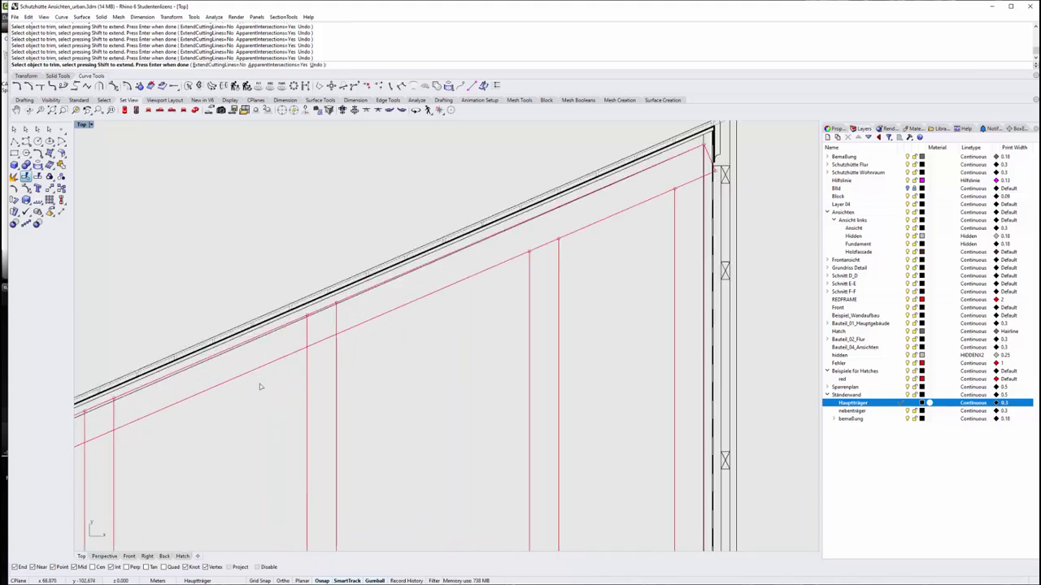
left_click_drag(365, 295, 330, 314)
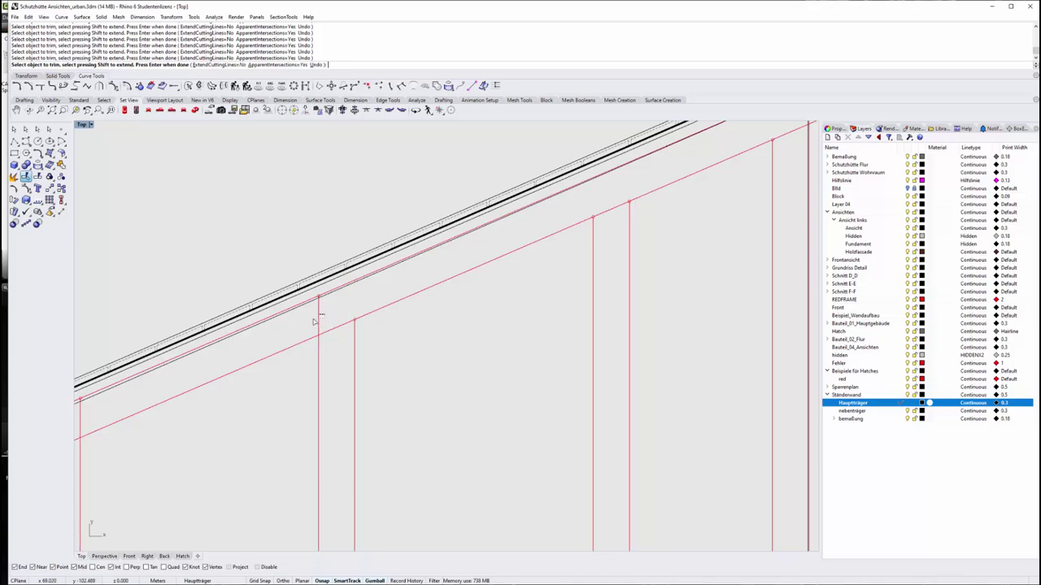
scroll(319, 319, "down", 3)
scroll(351, 310, "up", 2)
scroll(351, 310, "up", 2)
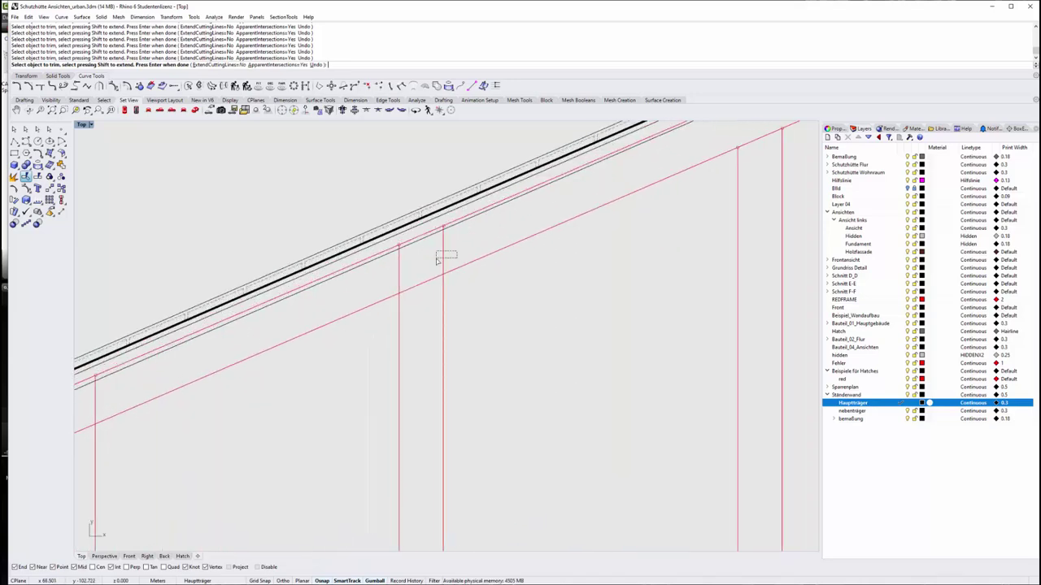
left_click_drag(436, 260, 395, 279)
scroll(469, 236, "down", 2)
scroll(465, 221, "up", 1)
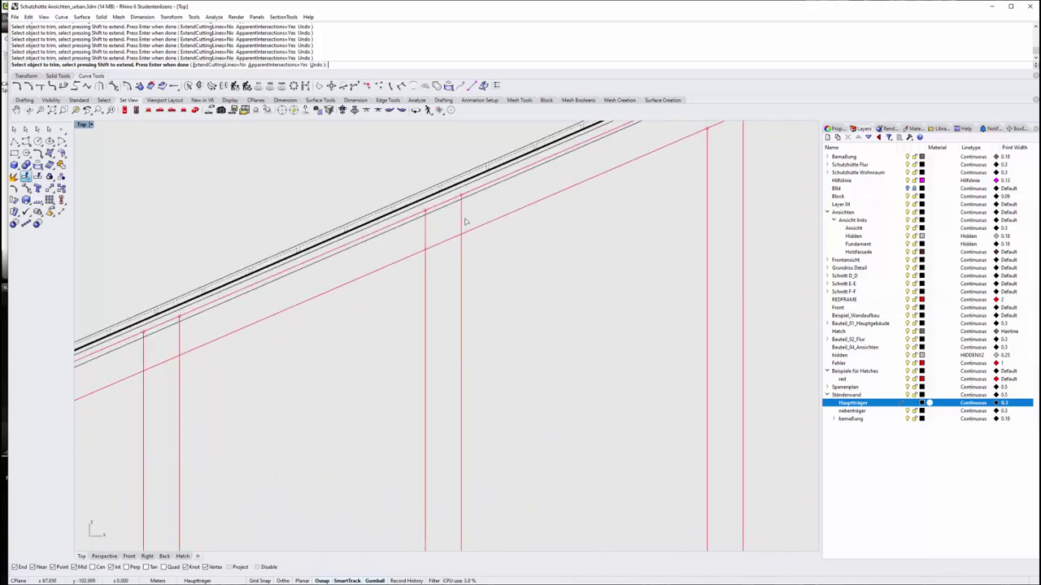
left_click(461, 224)
scroll(506, 204, "down", 3)
scroll(316, 263, "up", 3)
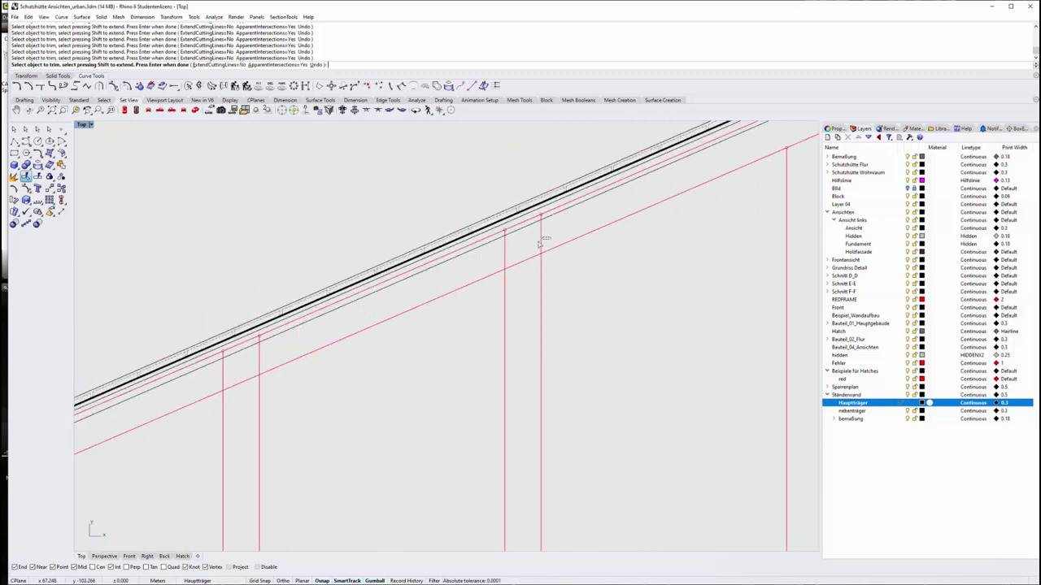
Remove the remaining short stud pieces between the rail lines and end Trim
left_click(540, 239)
left_click(502, 254)
left_click(257, 358)
left_click(222, 374)
scroll(441, 233, "down", 3)
scroll(355, 284, "up", 1)
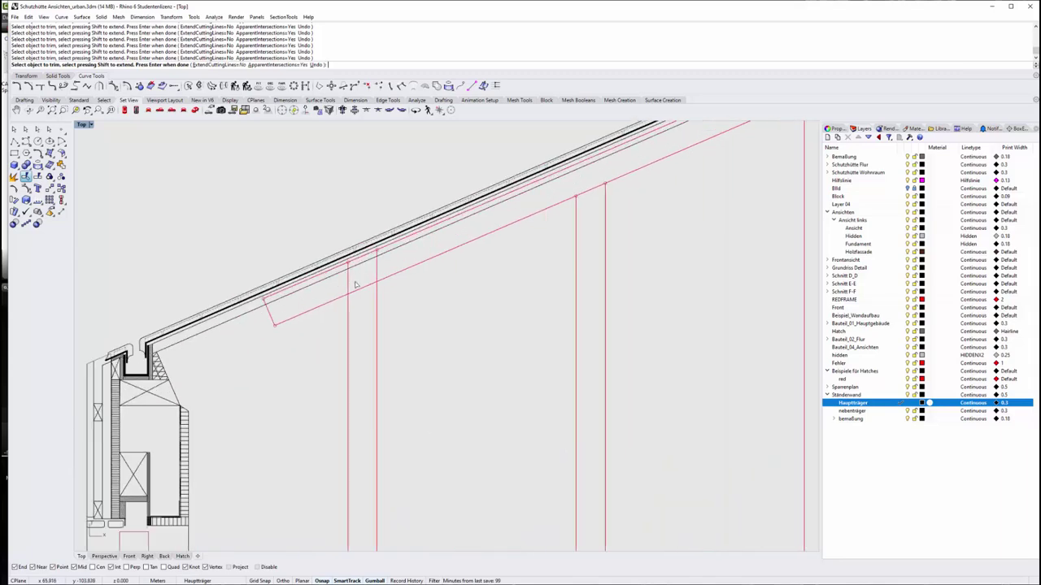
left_click(350, 287)
scroll(358, 309, "down", 3)
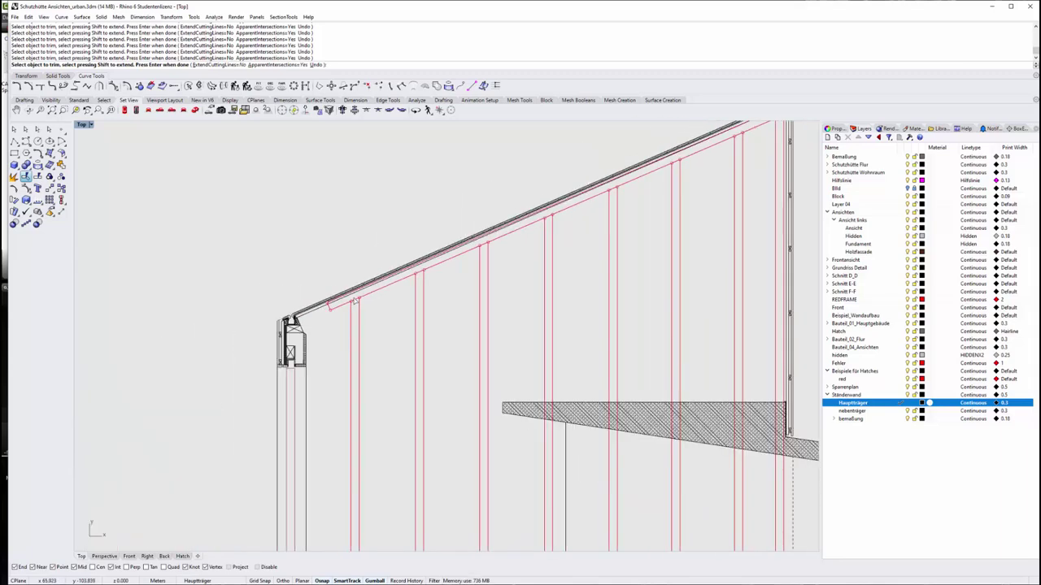
scroll(356, 298, "down", 2)
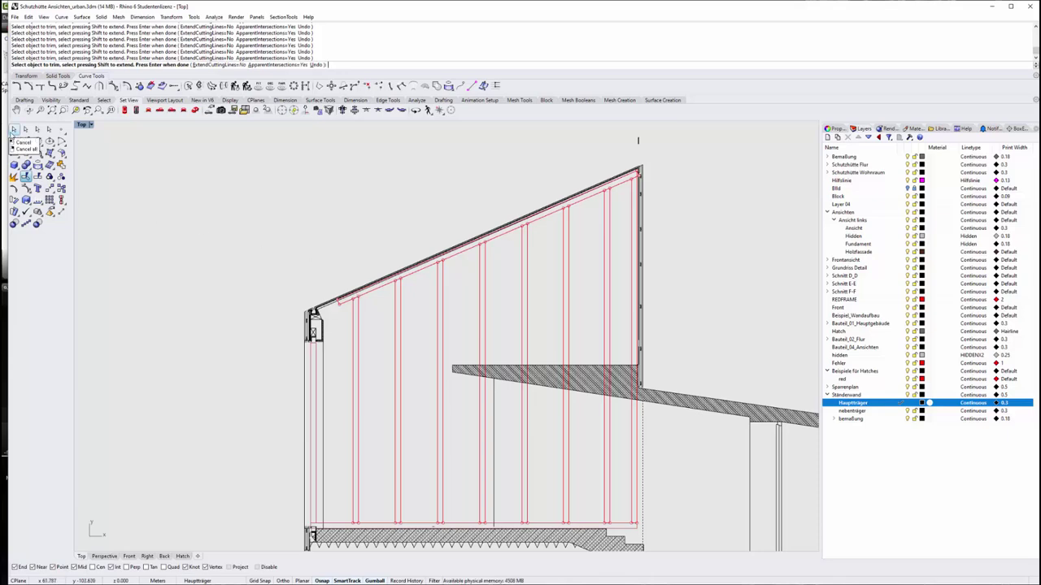
left_click(14, 130)
Zoom and pan the Top viewport across to the neighbouring drawings above the section
scroll(733, 232, "up", 3)
scroll(563, 199, "up", 2)
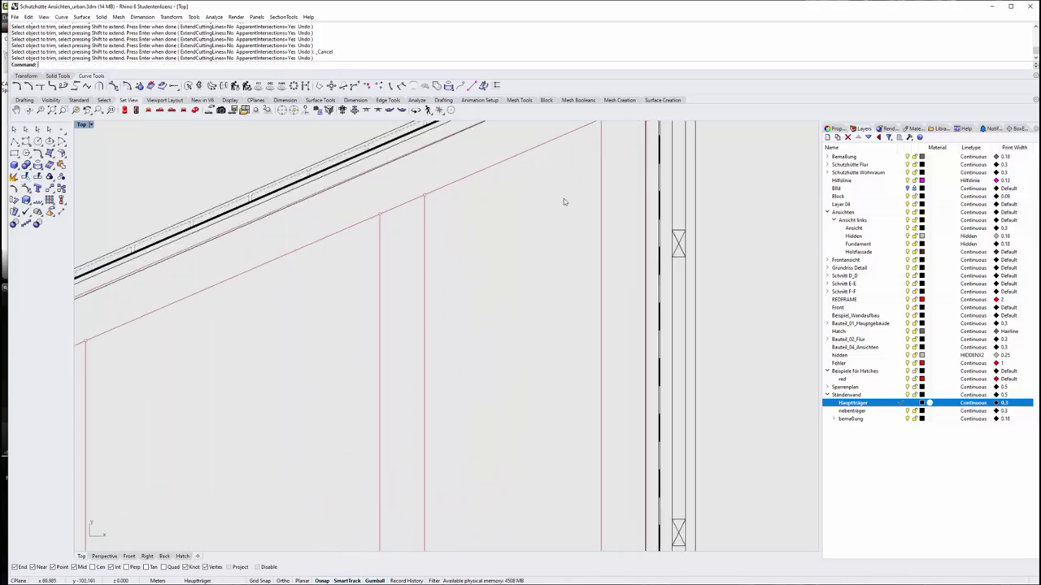
scroll(563, 198, "down", 8)
scroll(569, 358, "up", 5)
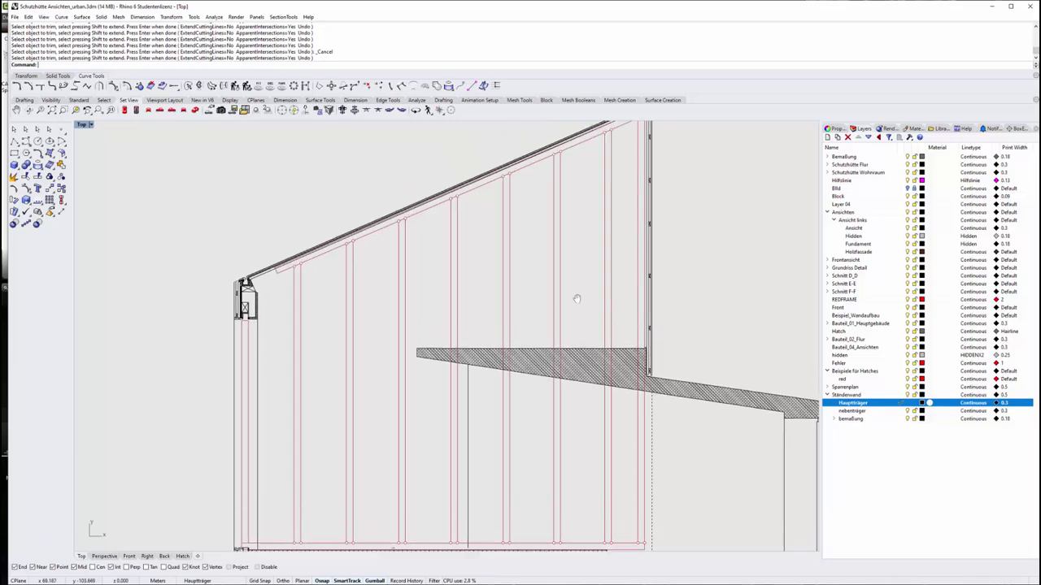
scroll(578, 358, "down", 1)
scroll(599, 367, "up", 2)
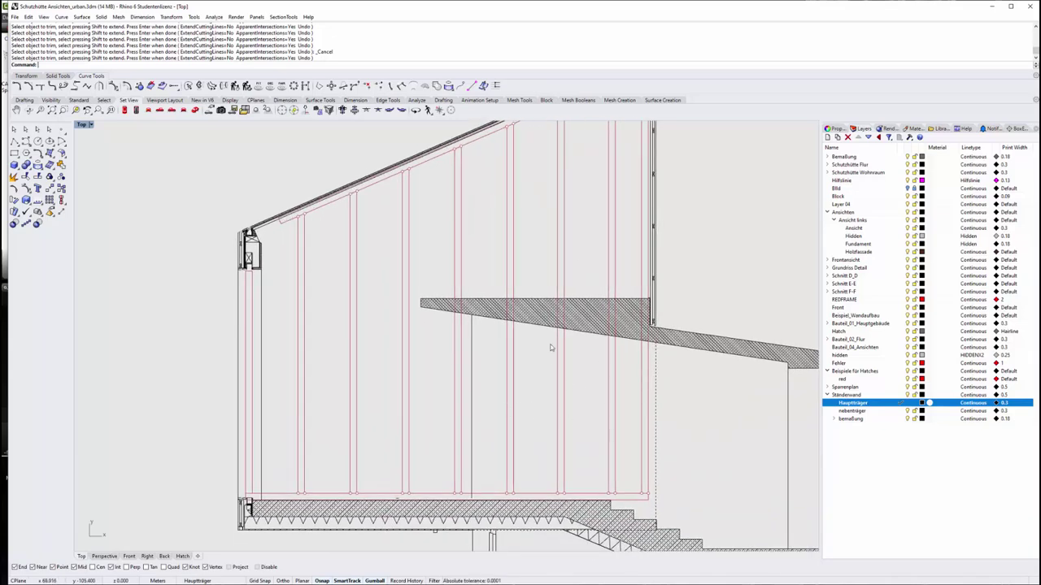
scroll(551, 348, "down", 5)
right_click_drag(465, 359, 626, 358)
scroll(612, 273, "down", 3)
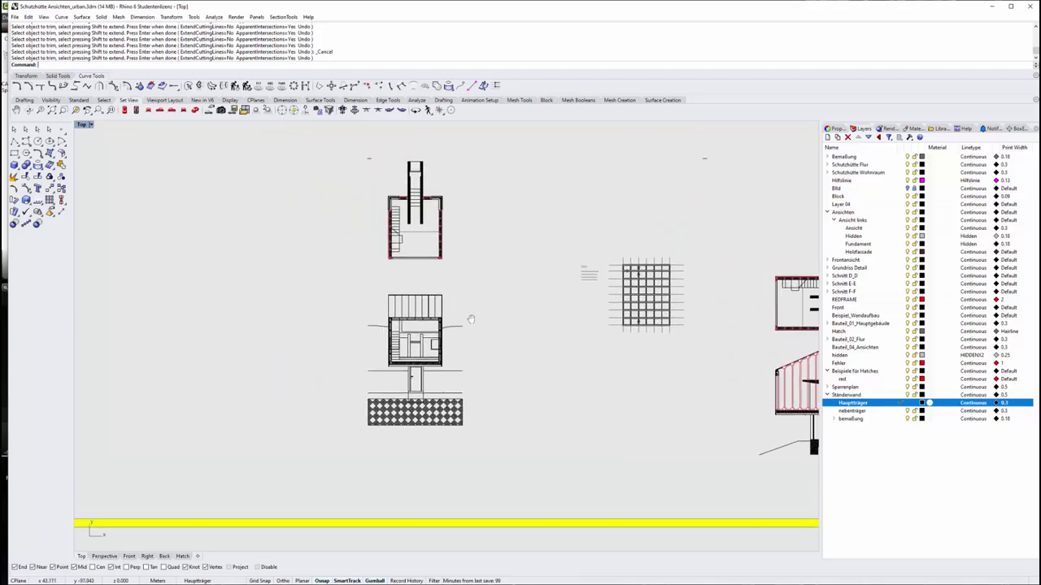
right_click_drag(364, 209, 486, 369)
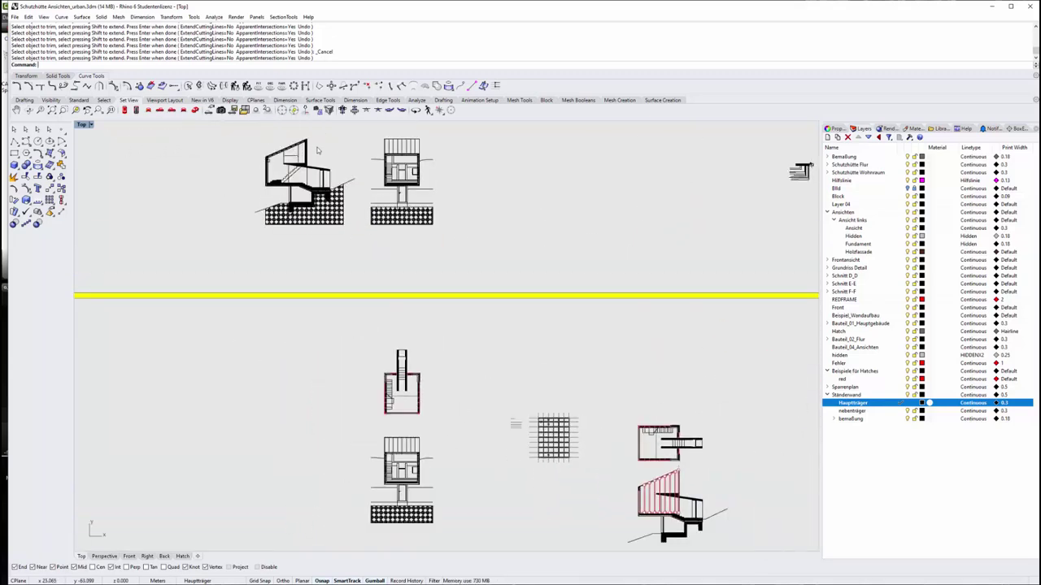
Zoom and pan back to center the finished stud wall section in view
scroll(317, 149, "up", 2)
scroll(311, 209, "up", 3)
scroll(273, 239, "down", 3)
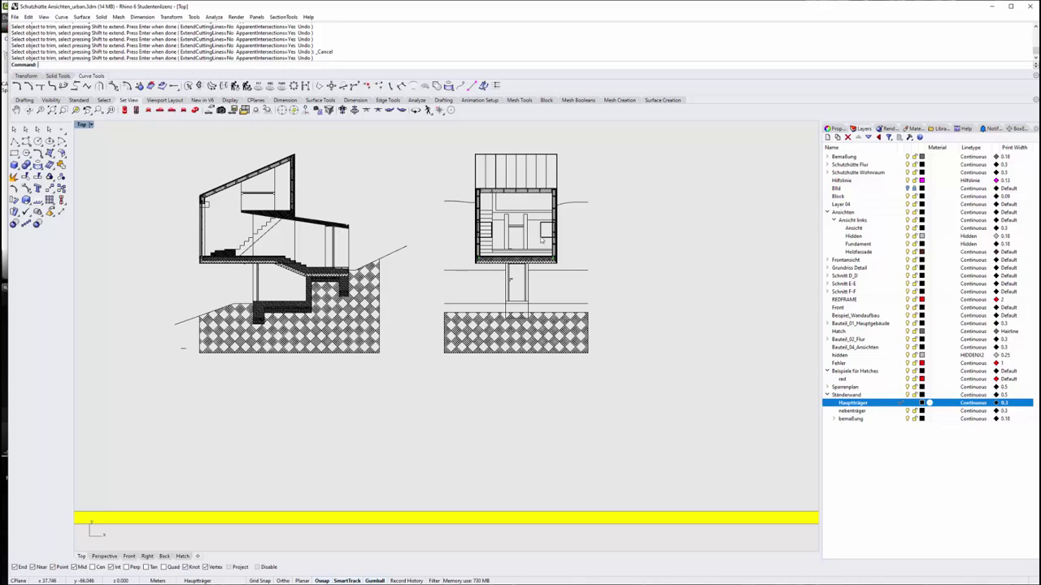
scroll(542, 240, "up", 3)
scroll(450, 170, "up", 2)
scroll(448, 181, "down", 6)
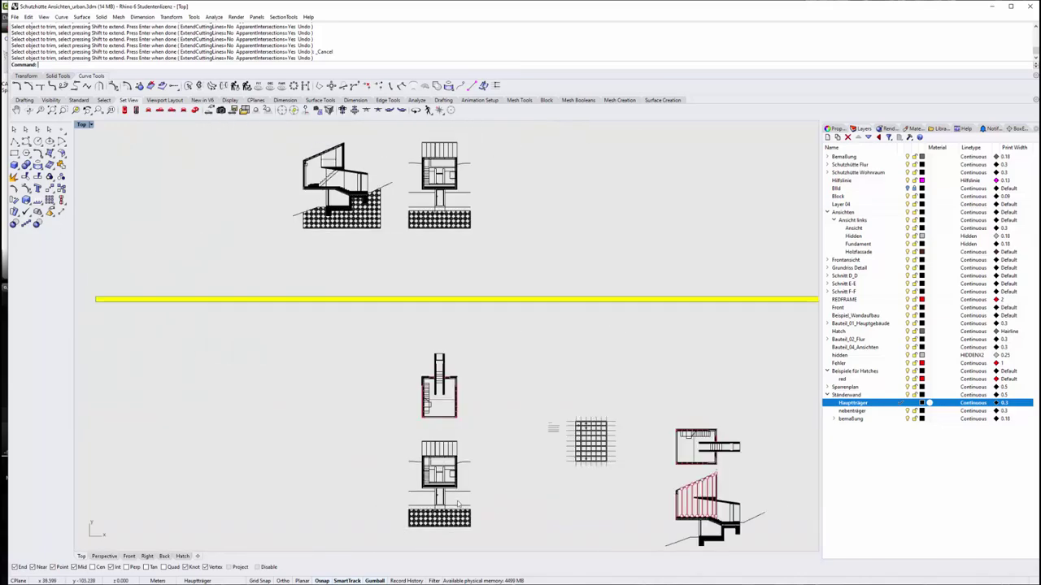
scroll(458, 504, "up", 5)
scroll(438, 447, "down", 4)
right_click_drag(534, 413, 429, 399)
scroll(665, 405, "up", 2)
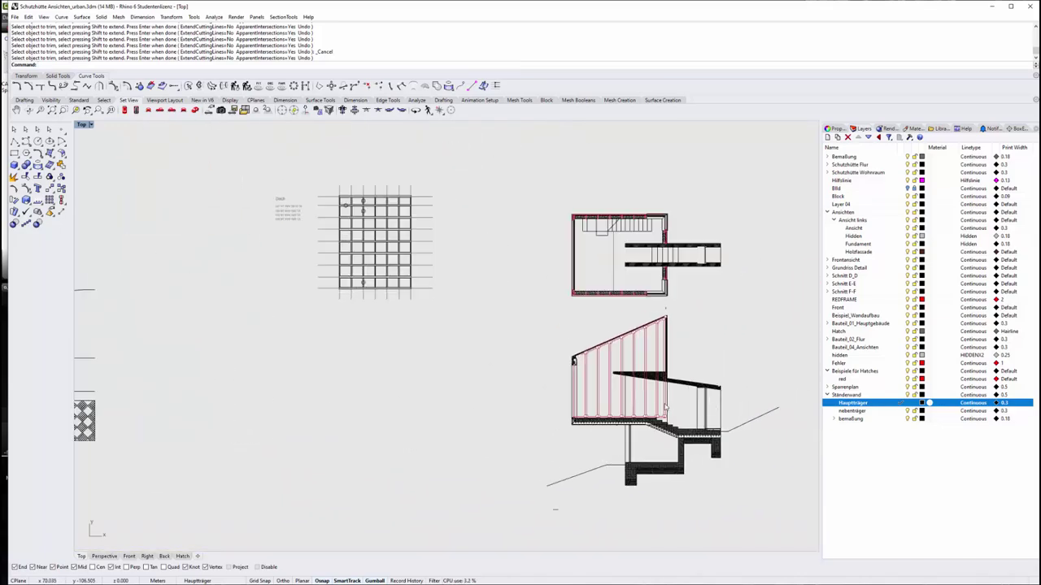
scroll(665, 407, "up", 4)
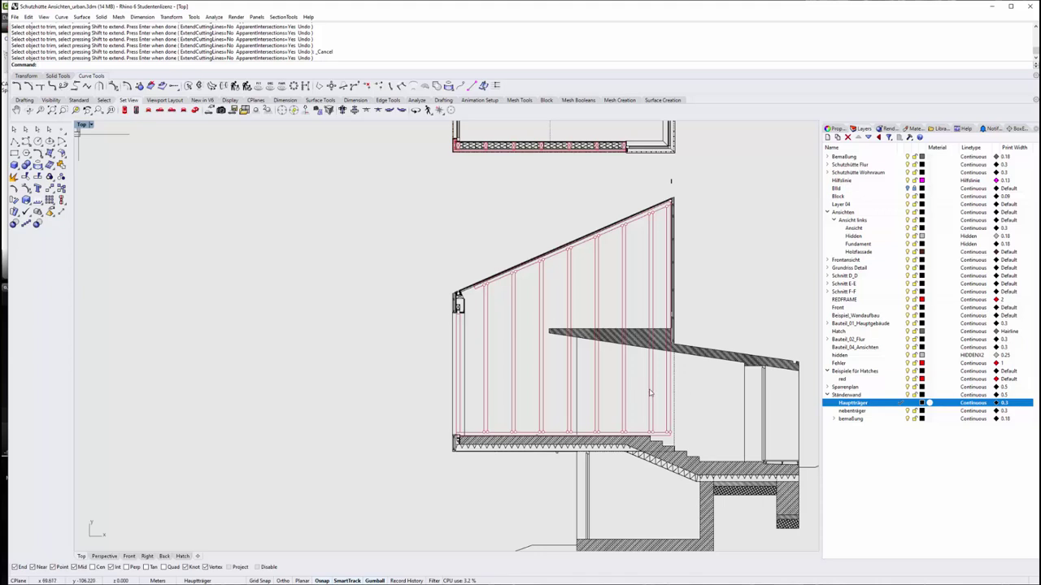
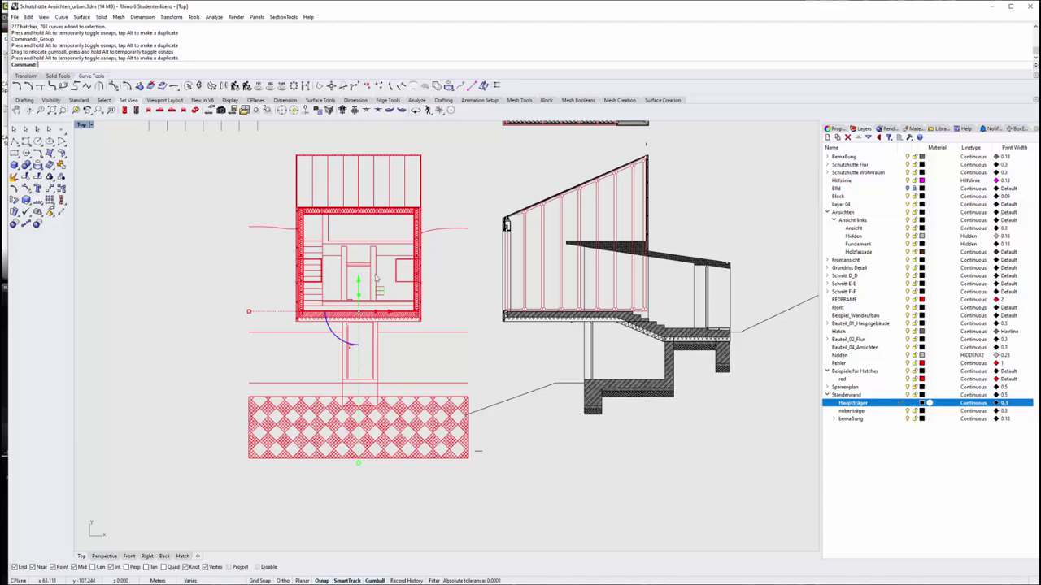
Draw a horizontal guide polyline from the small rectangle's corner across to the elevation
scroll(379, 278, "up", 2)
scroll(384, 273, "up", 5)
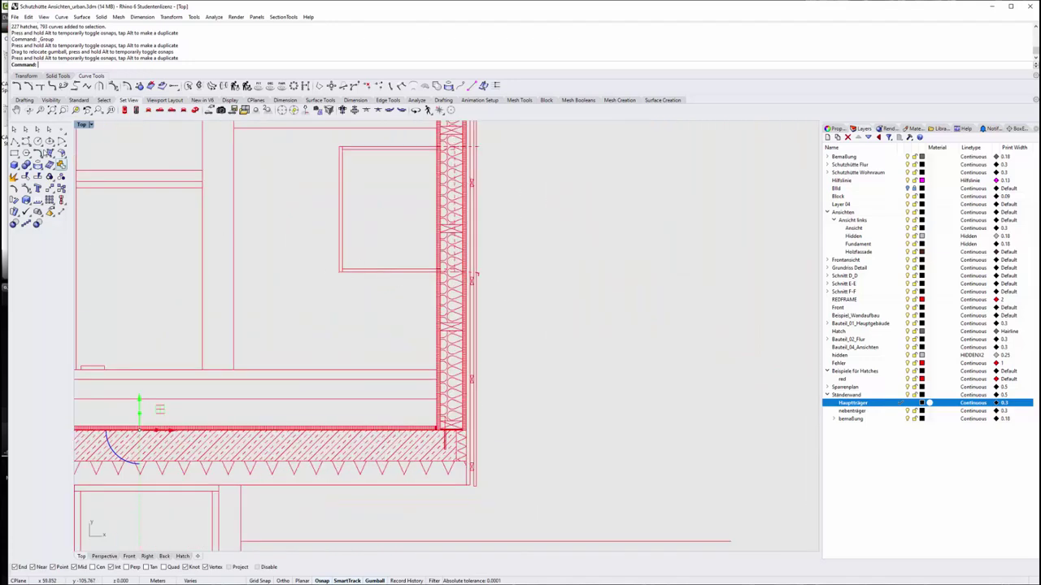
left_click(14, 141)
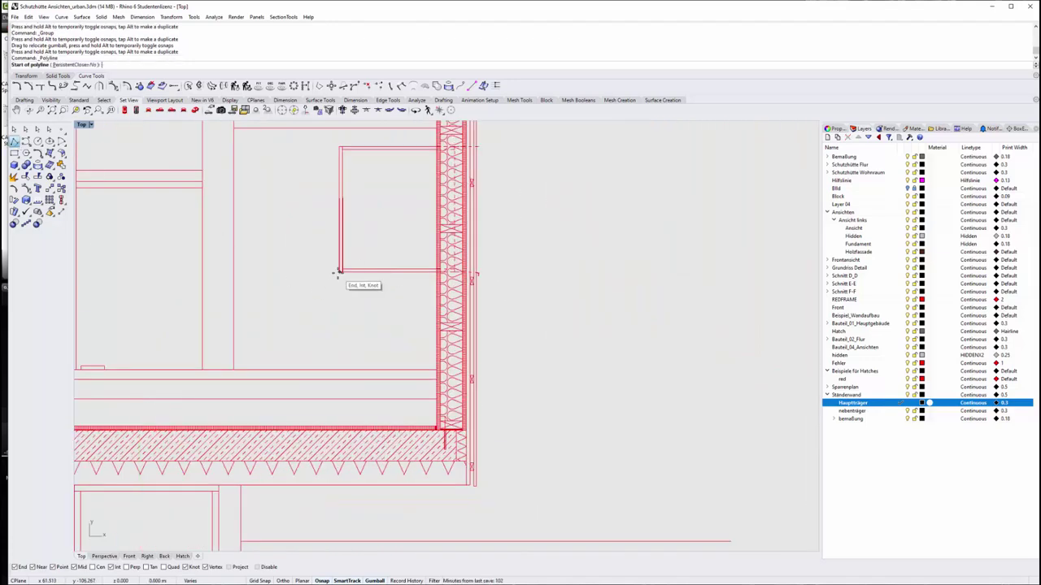
left_click(340, 271)
scroll(255, 318, "down", 2)
scroll(255, 318, "down", 2)
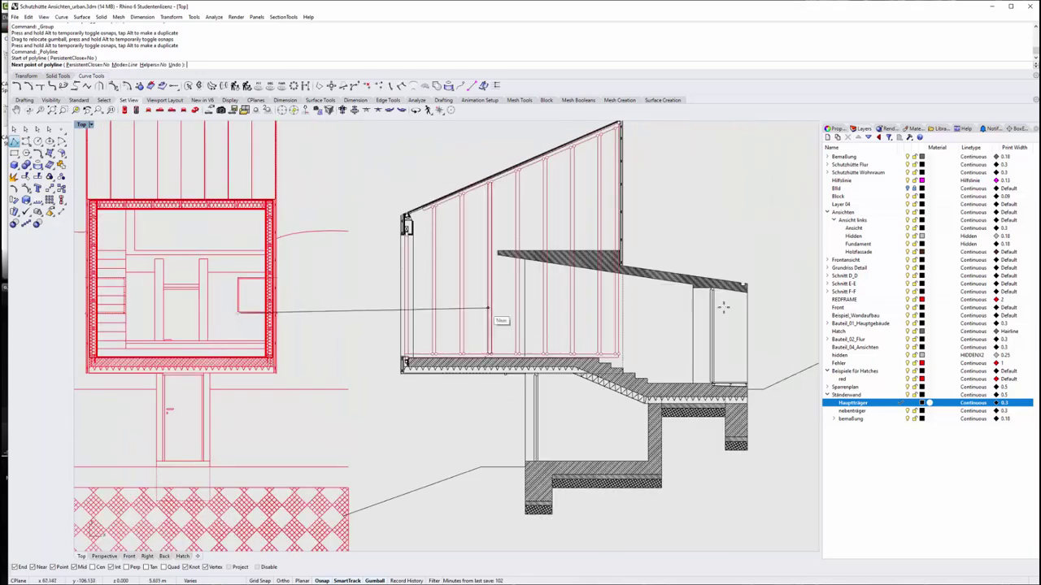
left_click(669, 313)
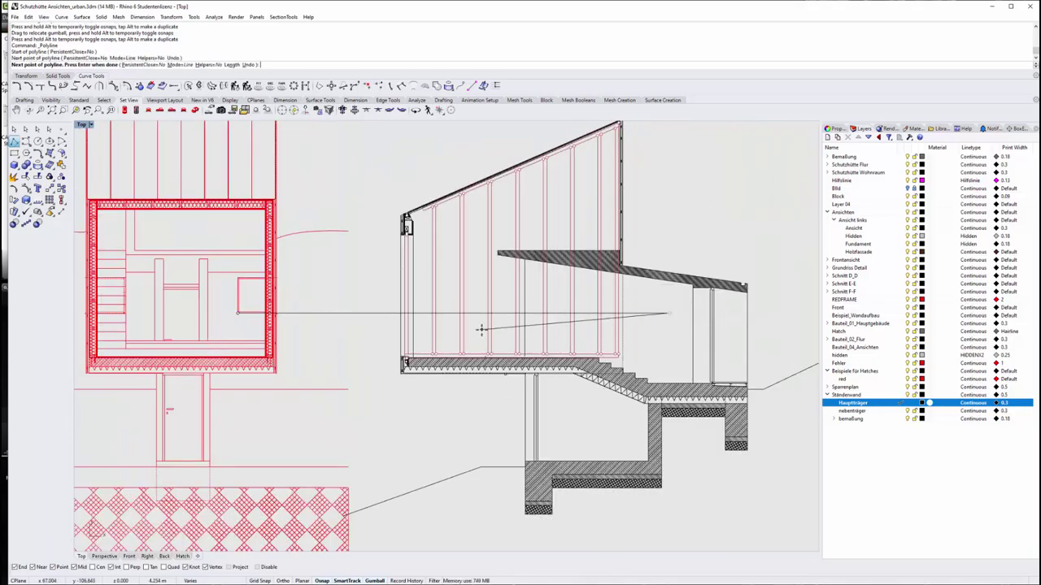
key("Return")
Draw a second guide polyline from the rectangle's upper corner into the elevation
scroll(293, 295, "up", 5)
scroll(250, 282, "up", 3)
key("Return")
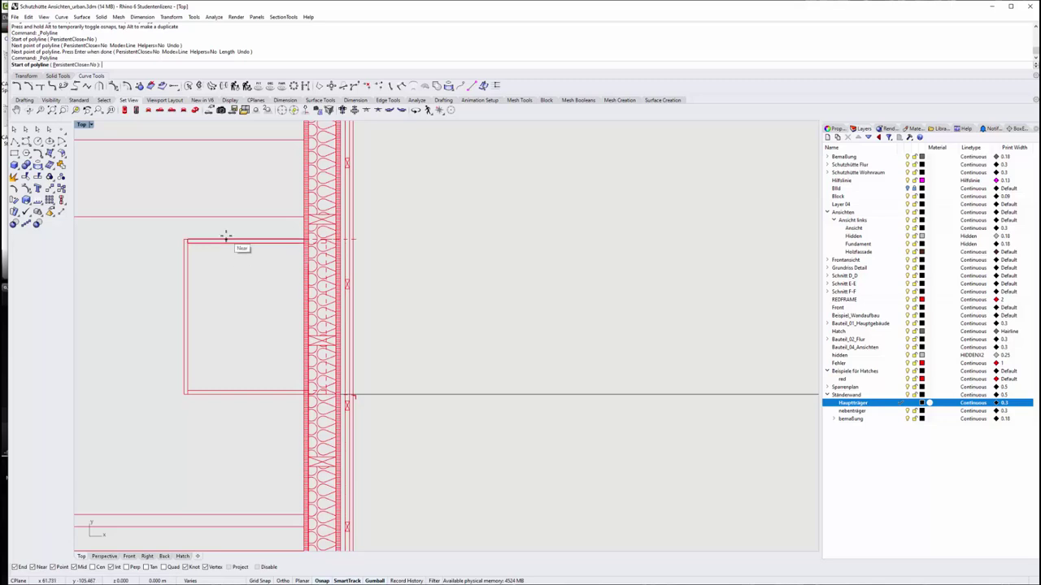
left_click(225, 236)
scroll(151, 267, "down", 3)
scroll(482, 256, "down", 3)
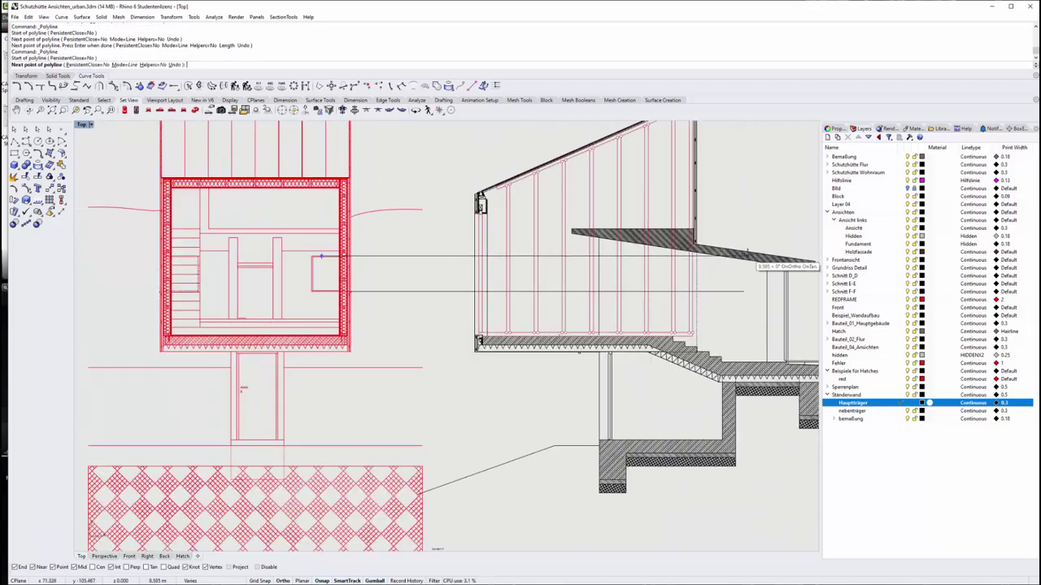
left_click(740, 290)
key("Return")
scroll(406, 281, "down", 3)
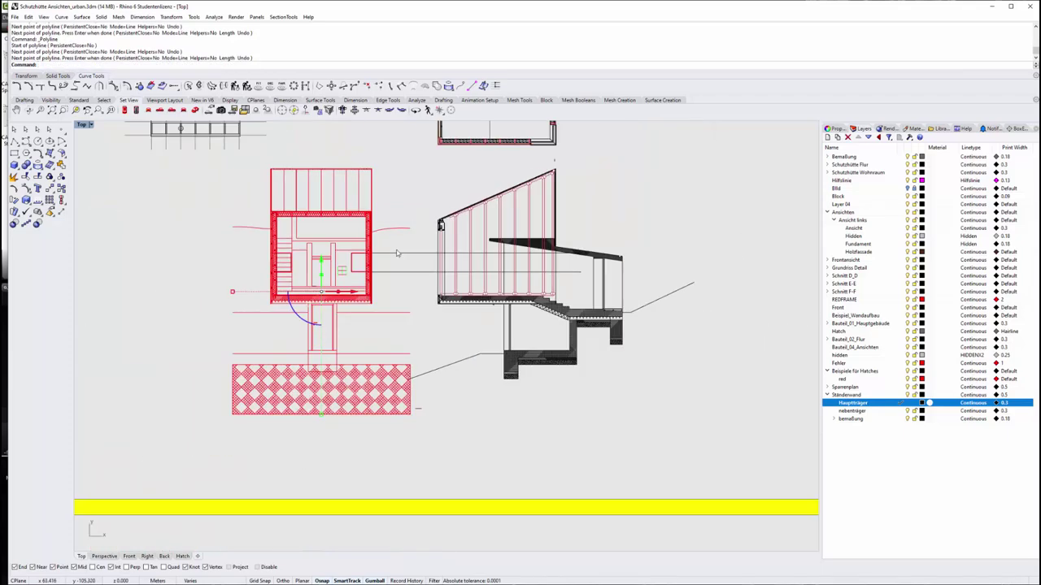
scroll(413, 284, "up", 5)
scroll(284, 262, "up", 3)
scroll(278, 259, "up", 3)
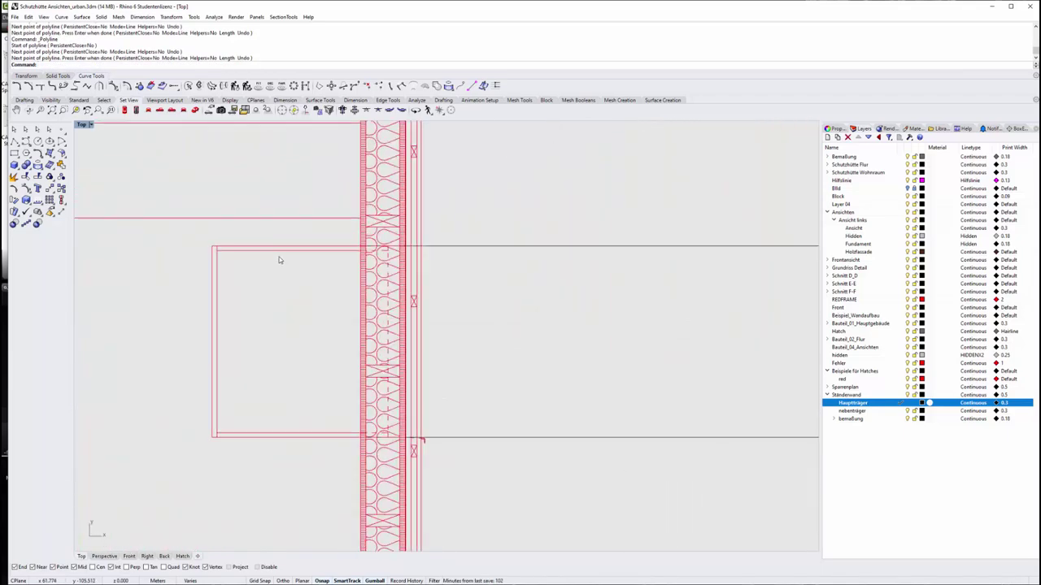
Select the horizontal guide line and bring the elevation into view
left_click(453, 247)
scroll(489, 295, "down", 3)
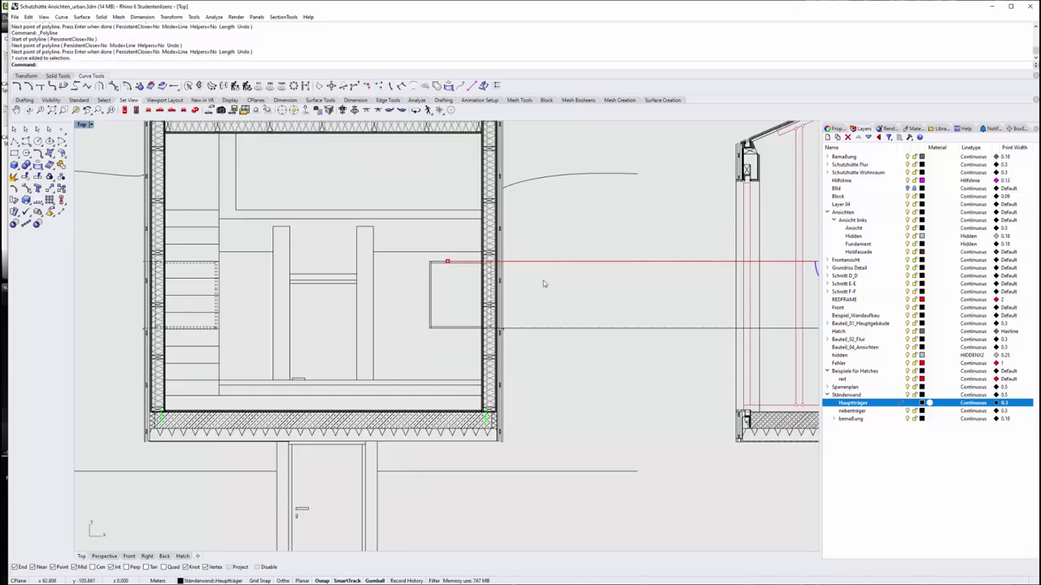
scroll(543, 281, "down", 3)
scroll(569, 341, "down", 1)
scroll(691, 211, "up", 1)
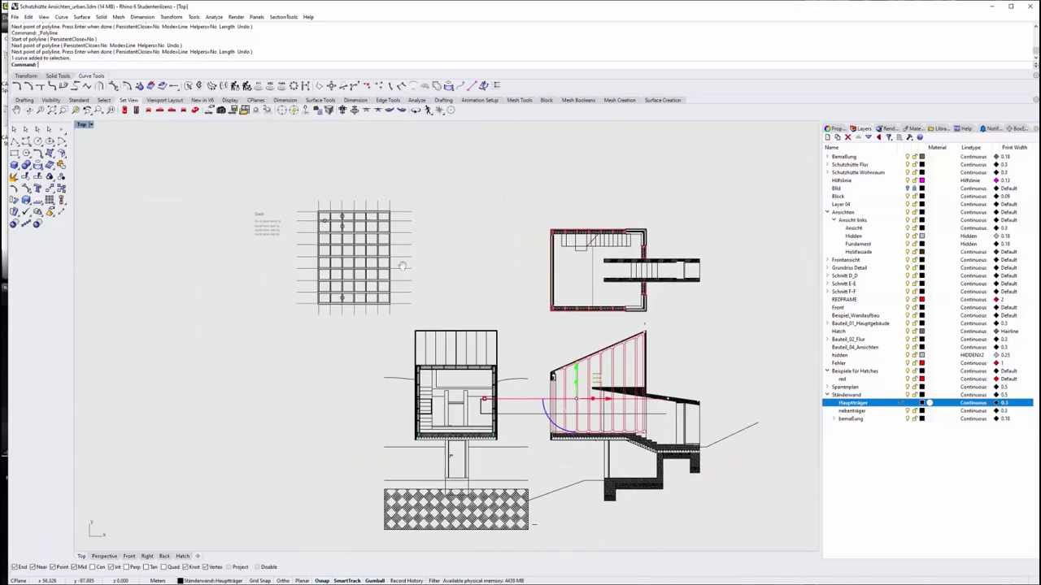
scroll(670, 314, "up", 5)
scroll(670, 314, "up", 3)
scroll(633, 327, "up", 1)
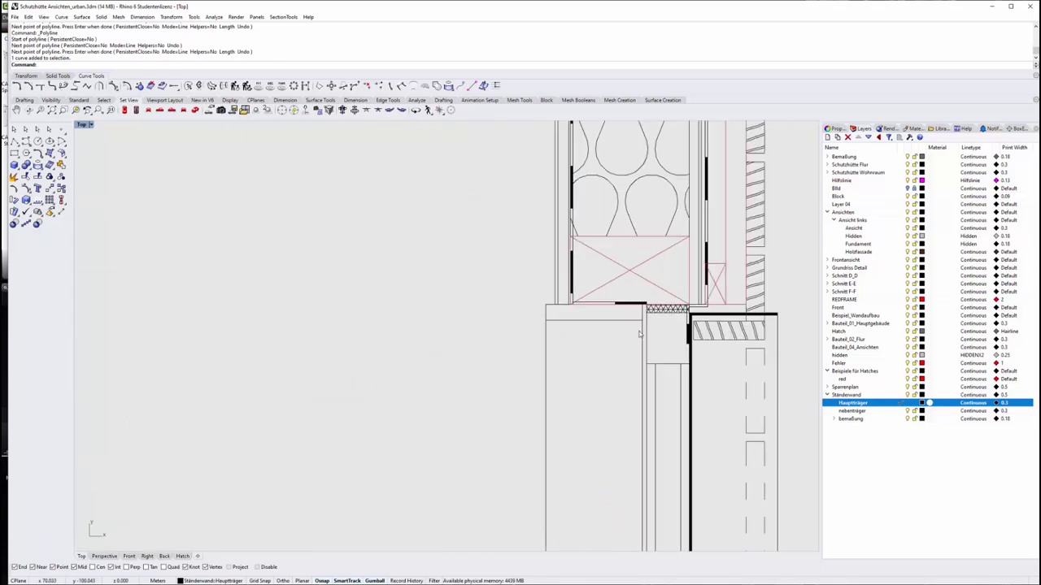
scroll(613, 323, "up", 1)
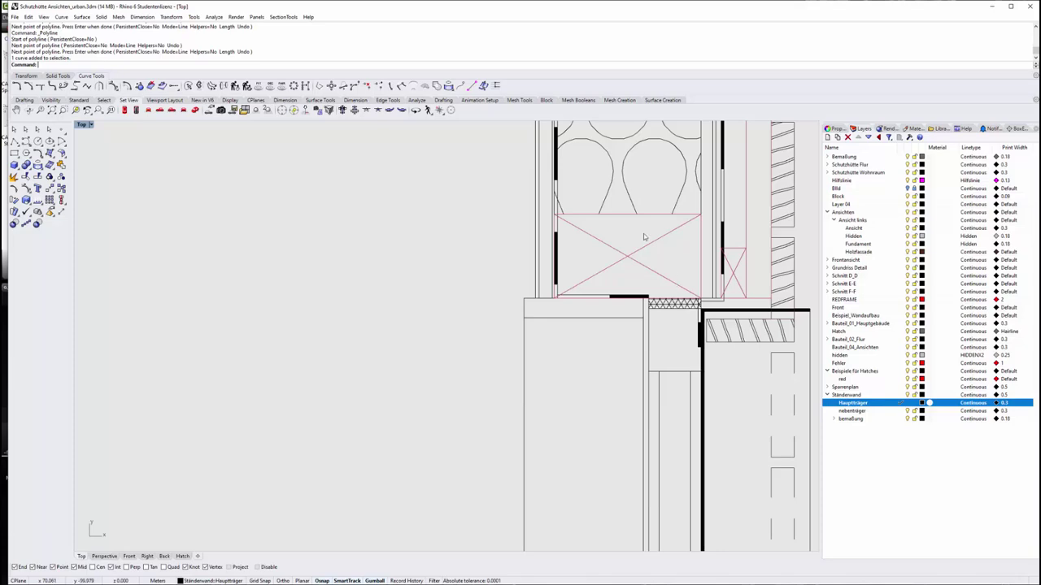
scroll(643, 236, "down", 3)
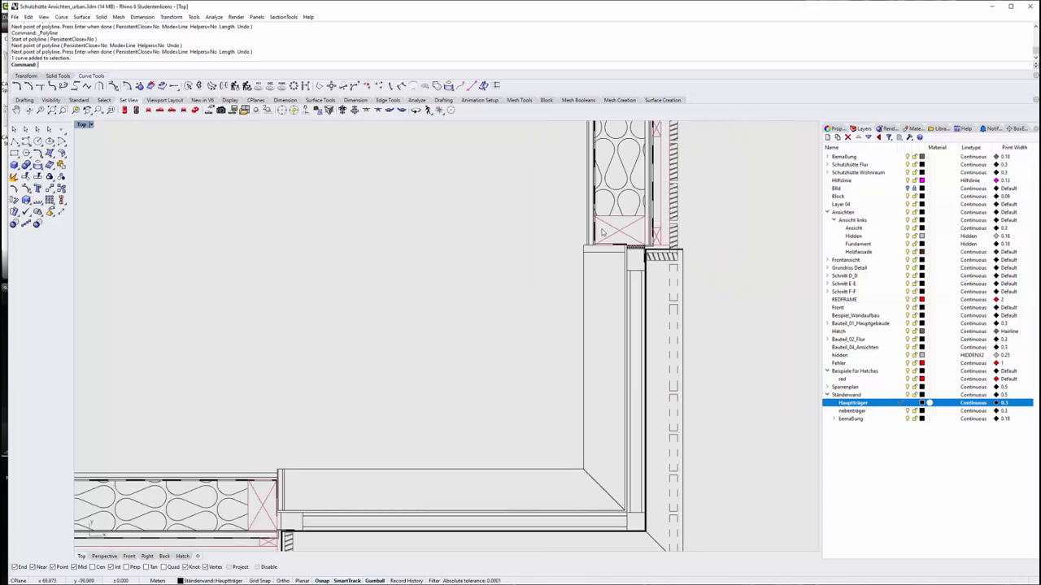
scroll(602, 233, "down", 3)
scroll(569, 366, "down", 2)
scroll(542, 392, "up", 3)
scroll(559, 357, "up", 1)
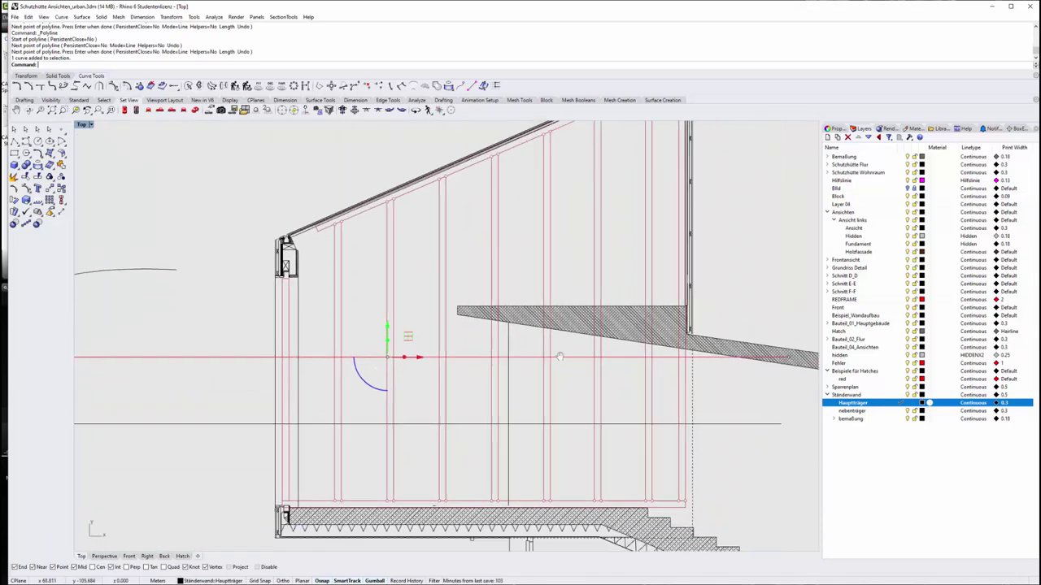
scroll(569, 358, "up", 2)
scroll(575, 359, "up", 1)
scroll(537, 309, "down", 4)
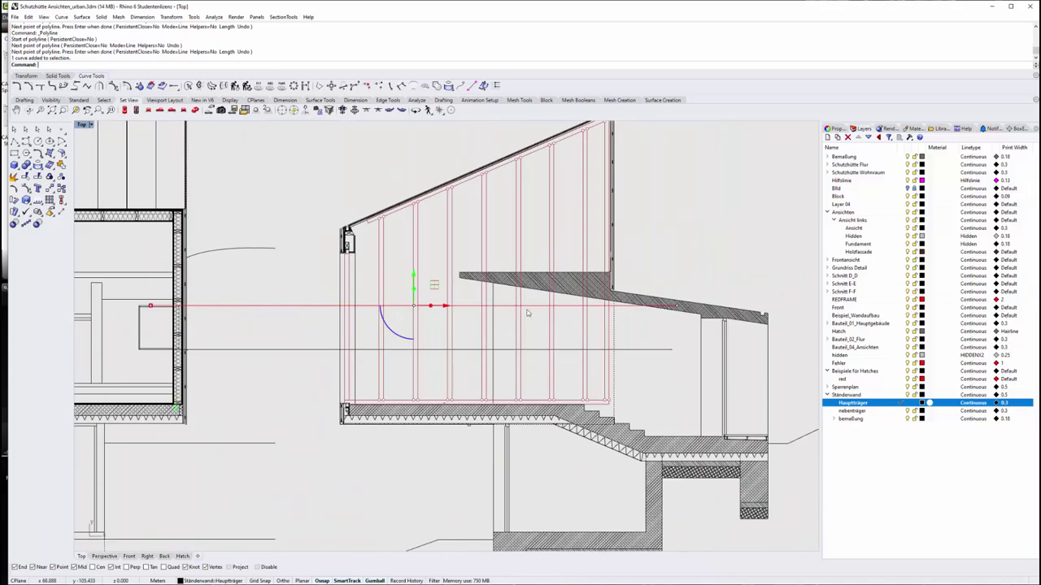
right_click_drag(419, 336, 461, 352)
scroll(577, 372, "down", 3)
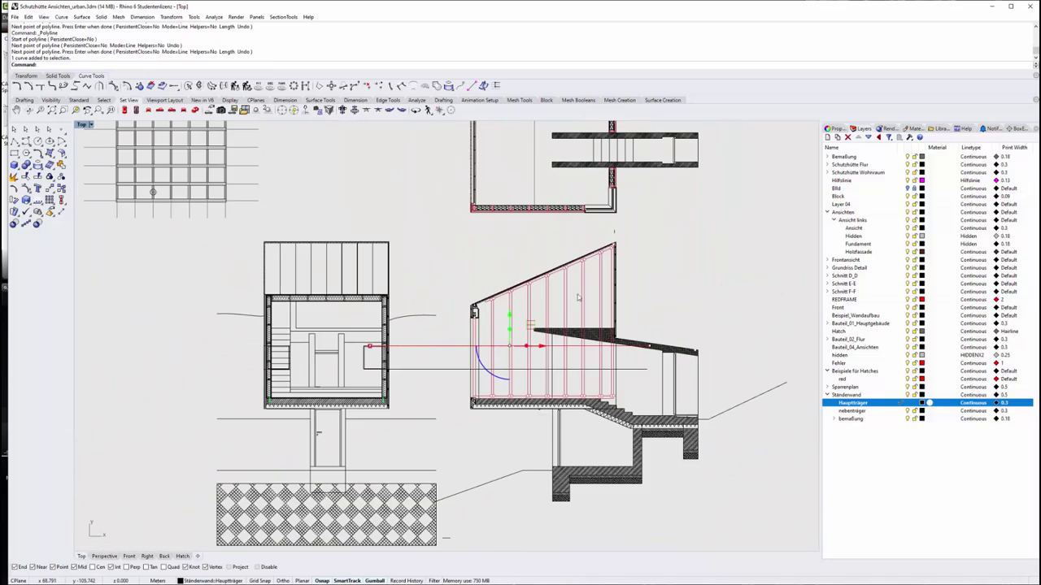
Draw a vertical guide polyline from the plan's wall corner down into the elevation
left_click(14, 141)
scroll(569, 193, "up", 5)
scroll(614, 242, "up", 2)
scroll(602, 252, "up", 2)
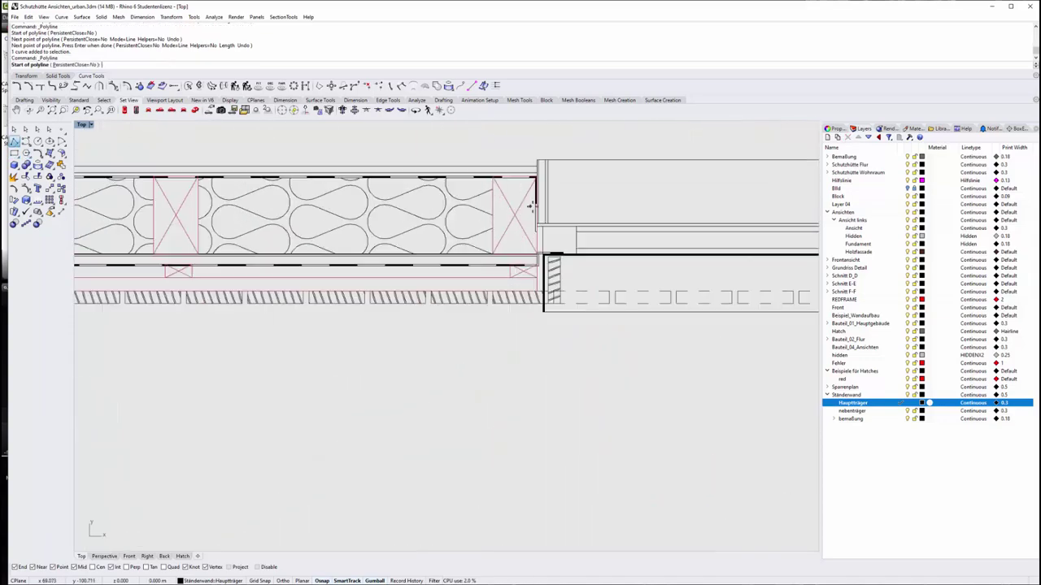
scroll(569, 268, "up", 2)
left_click(540, 276)
scroll(541, 281, "down", 2)
scroll(545, 309, "down", 3)
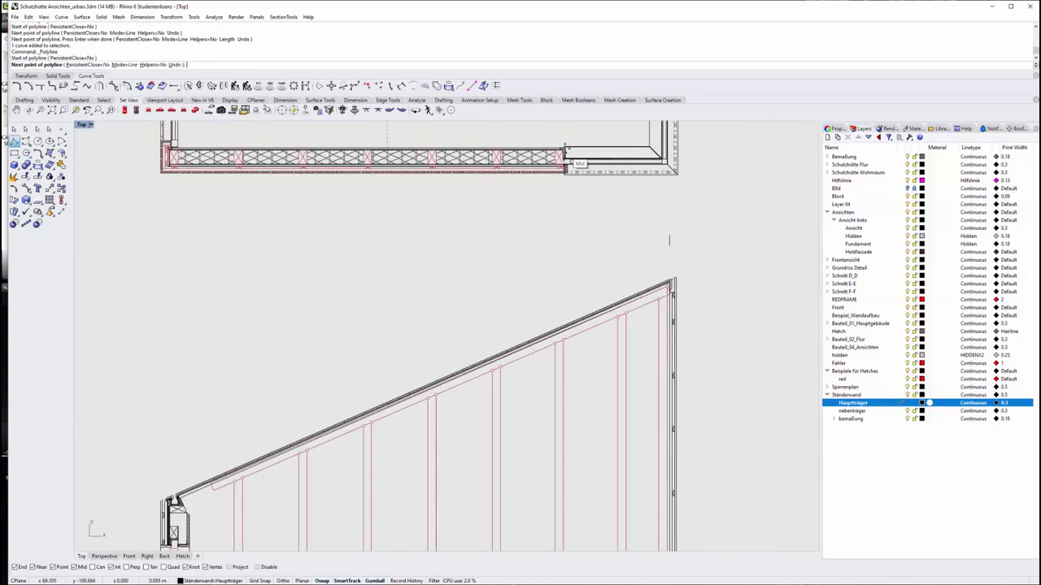
scroll(553, 342, "down", 3)
left_click(564, 383)
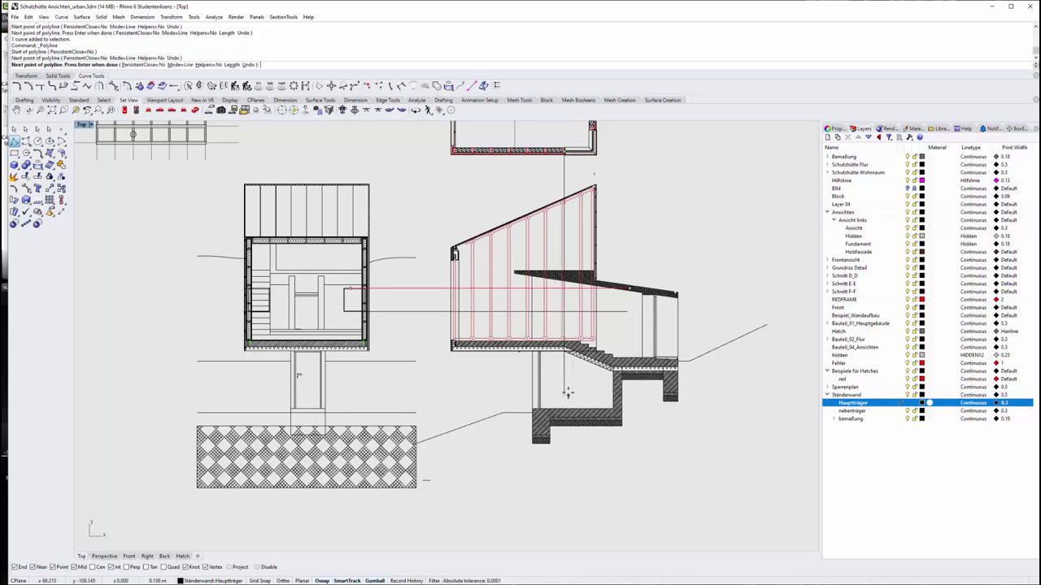
scroll(569, 381, "up", 3)
key("Return")
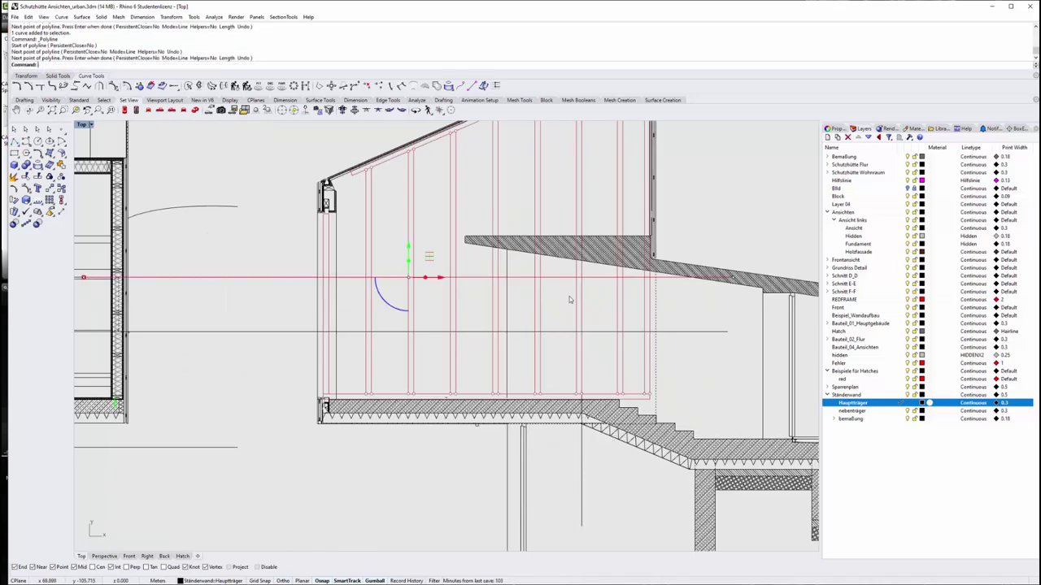
scroll(569, 297, "up", 4)
scroll(627, 348, "down", 2)
right_click_drag(561, 336, 545, 340)
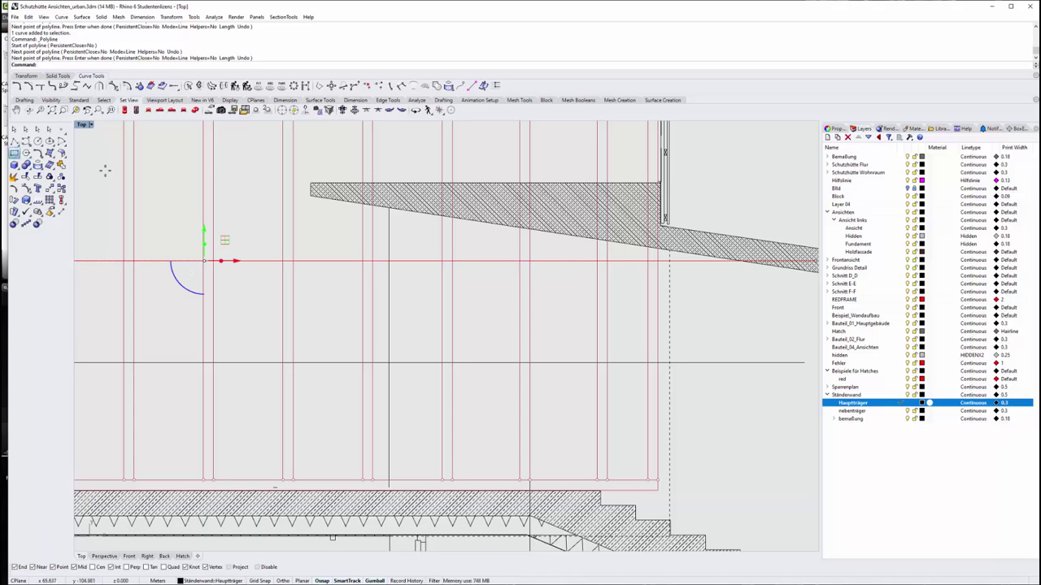
left_click(13, 153)
scroll(521, 248, "up", 2)
Draw the beam rectangle from the red guide line and resize it to 0.926 by 0.1
left_click(509, 226)
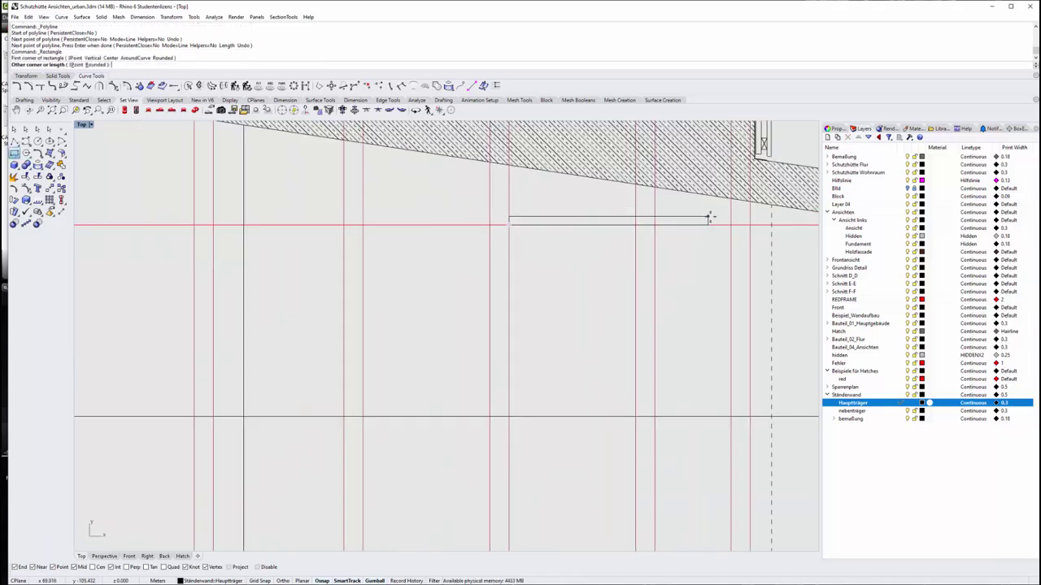
left_click(731, 209)
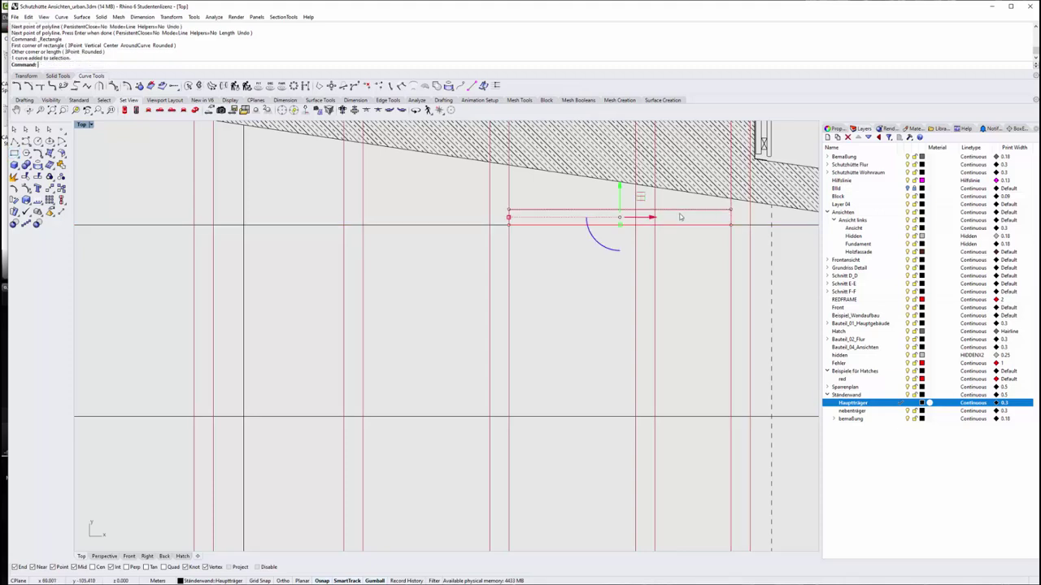
left_click(1008, 130)
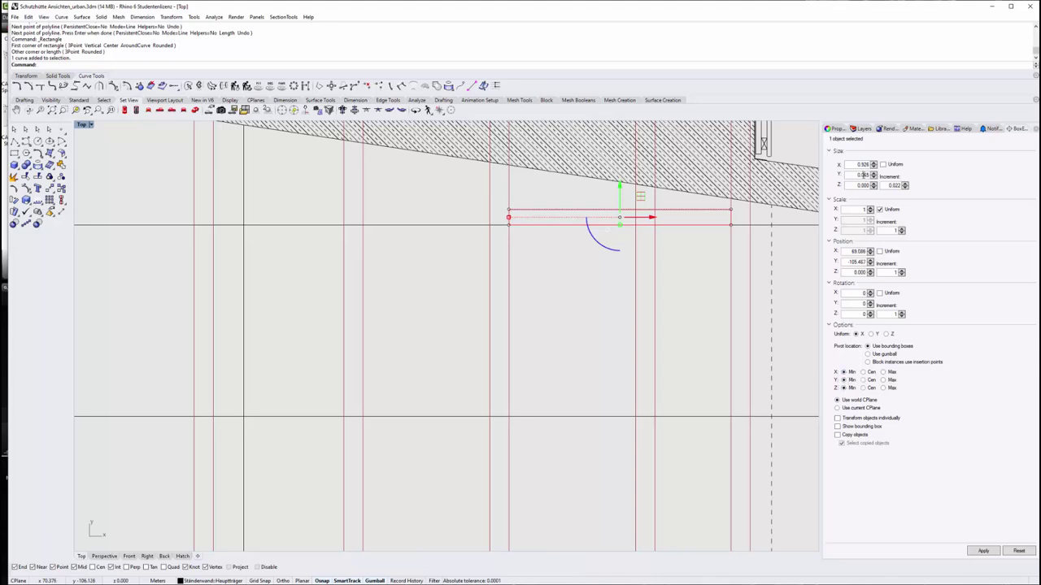
left_click_drag(852, 174, 881, 173)
type("0.1")
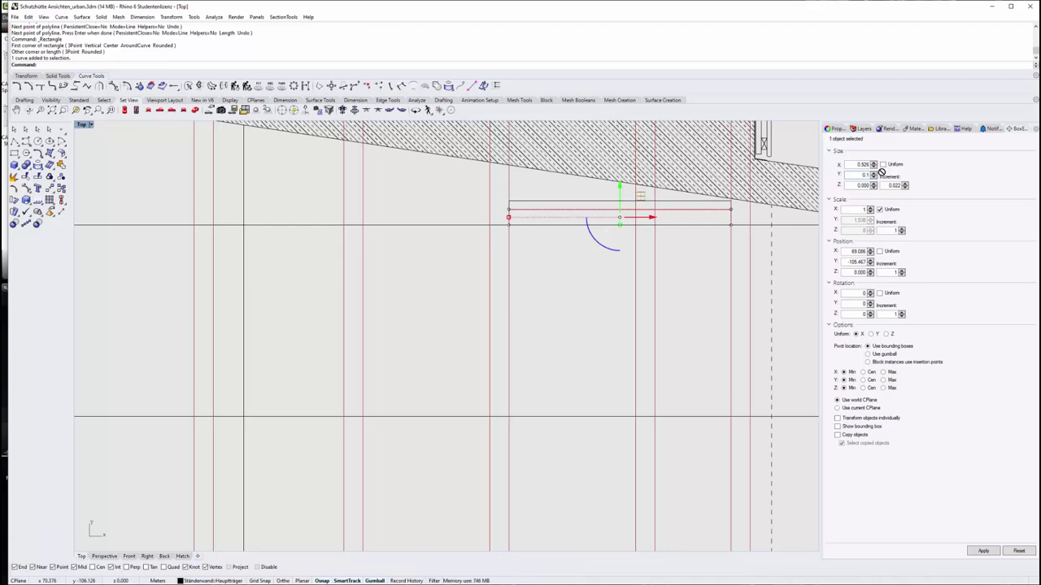
key("Return")
Extend the two rail lines' right ends and shift them into position
key("Escape")
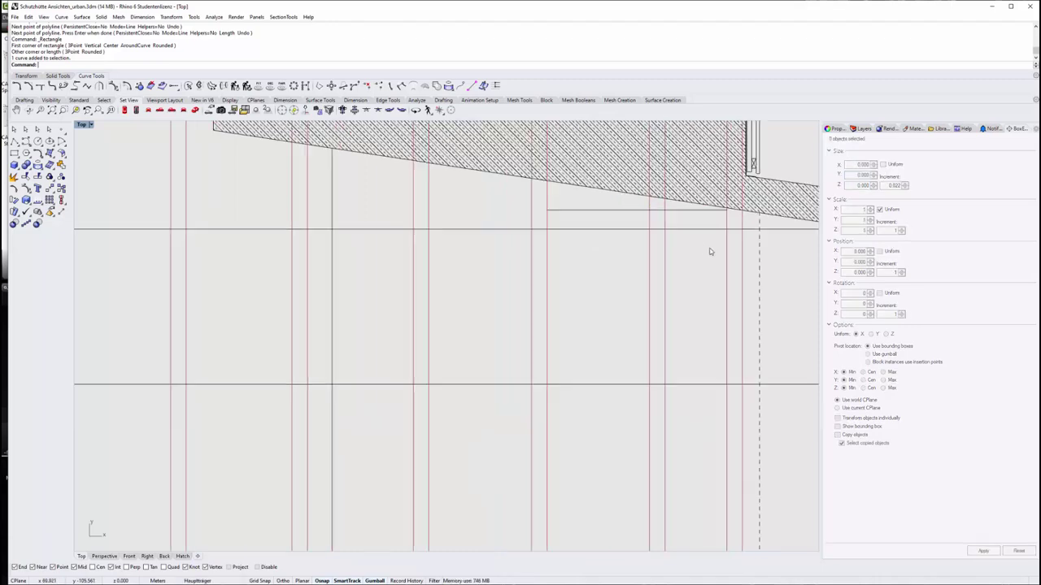
scroll(708, 251, "up", 4)
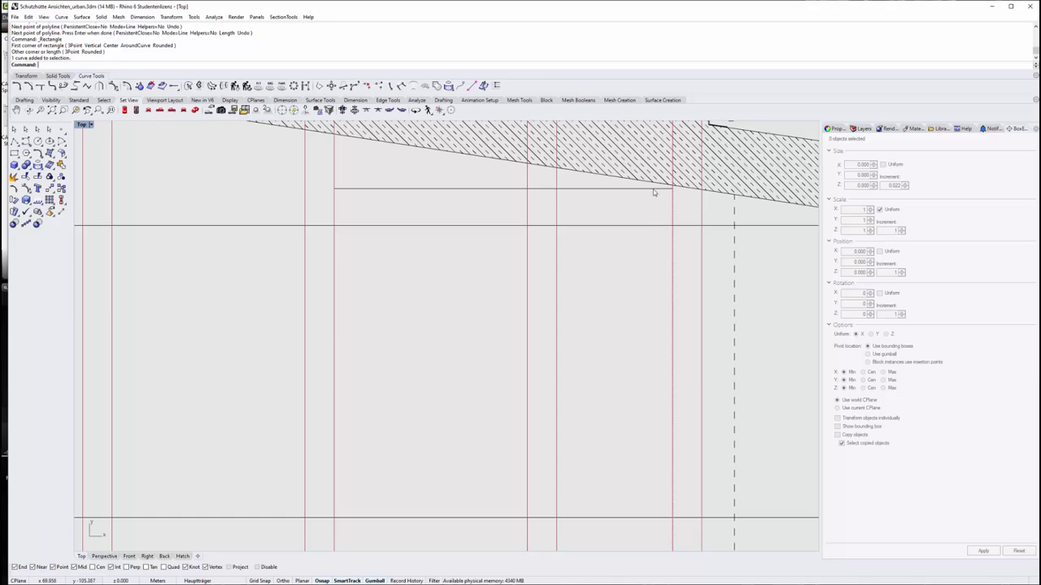
left_click(653, 189)
scroll(664, 277, "down", 3)
scroll(580, 298, "up", 2)
key("Escape")
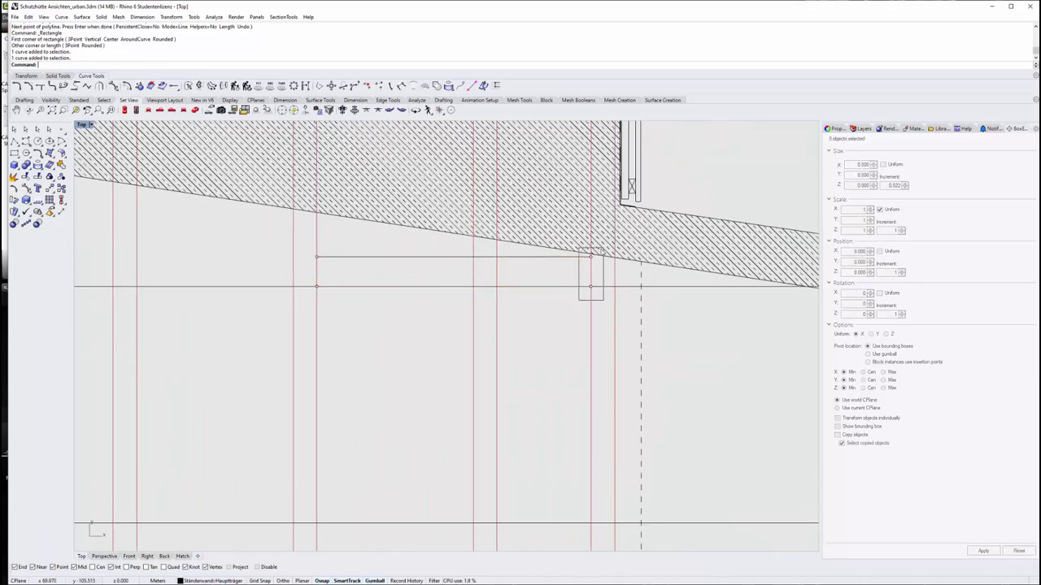
left_click_drag(579, 249, 642, 347)
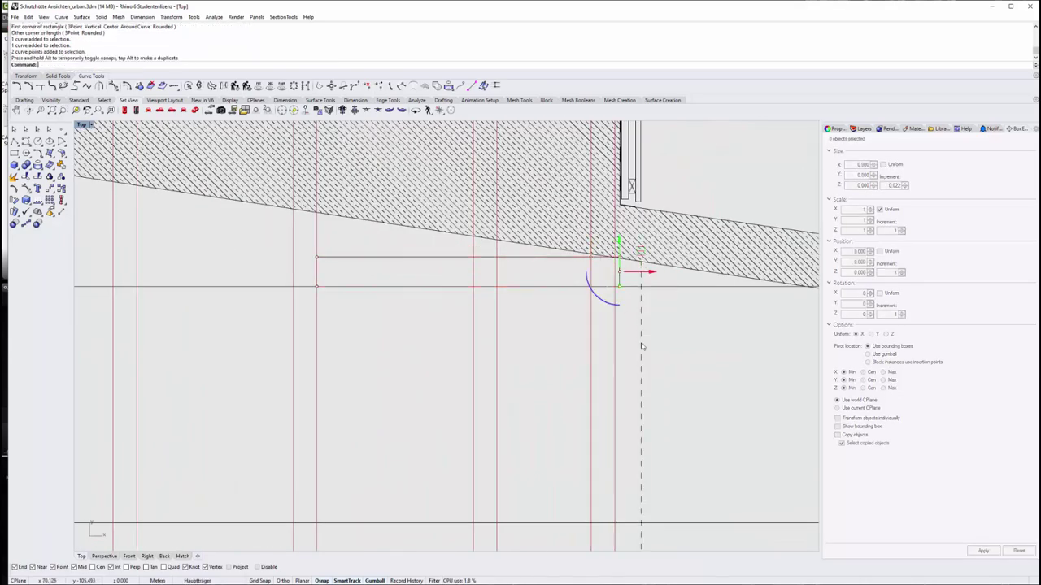
scroll(638, 272, "up", 3)
left_click_drag(598, 277, 590, 281)
scroll(592, 279, "down", 3)
key("Escape")
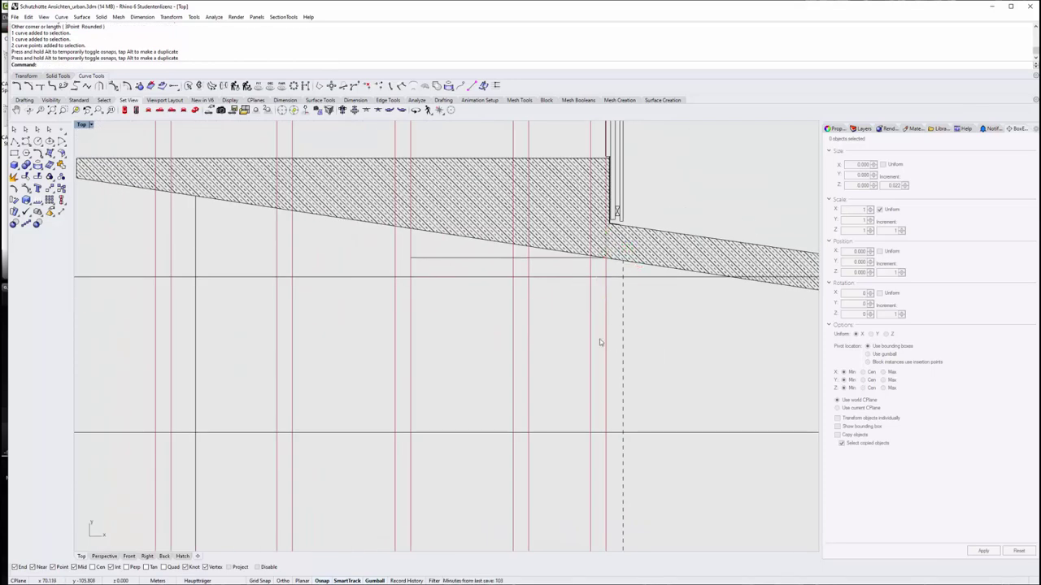
Move the horizontal rail rectangle down to its lower position on the stud wall
left_click(445, 262)
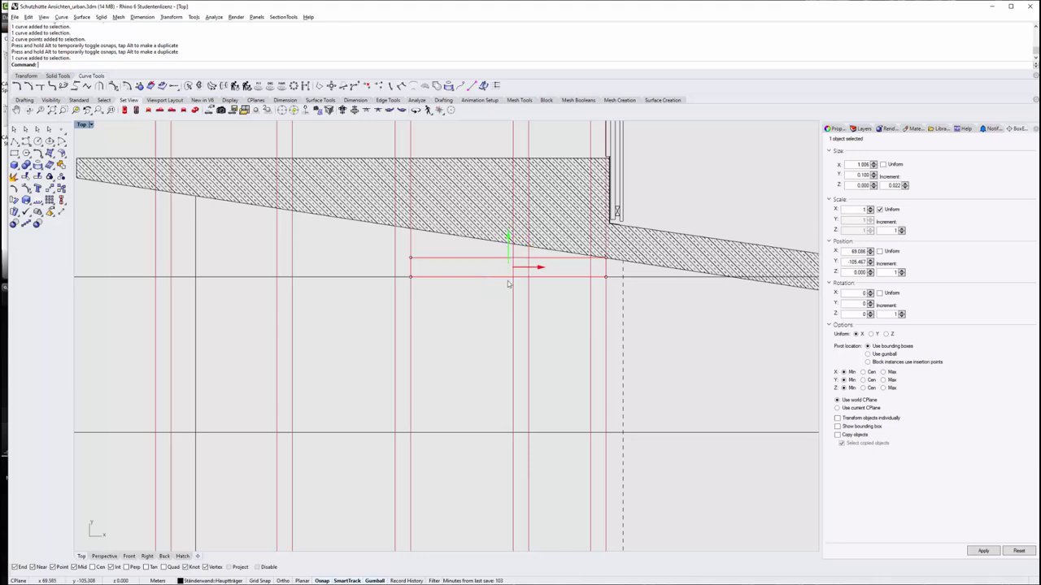
left_click_drag(506, 264, 507, 415)
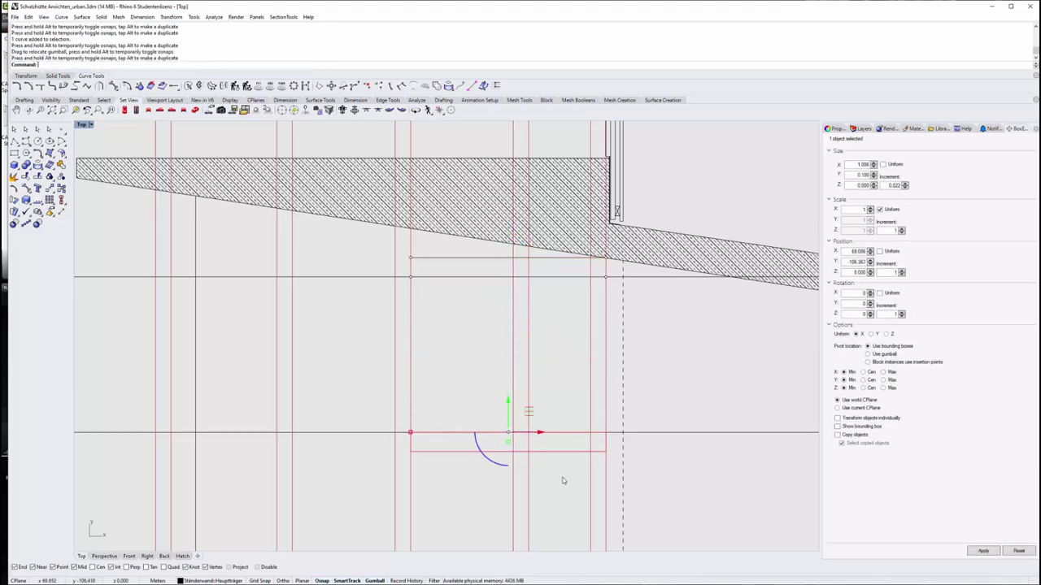
left_click(551, 389)
right_click_drag(583, 468, 555, 377)
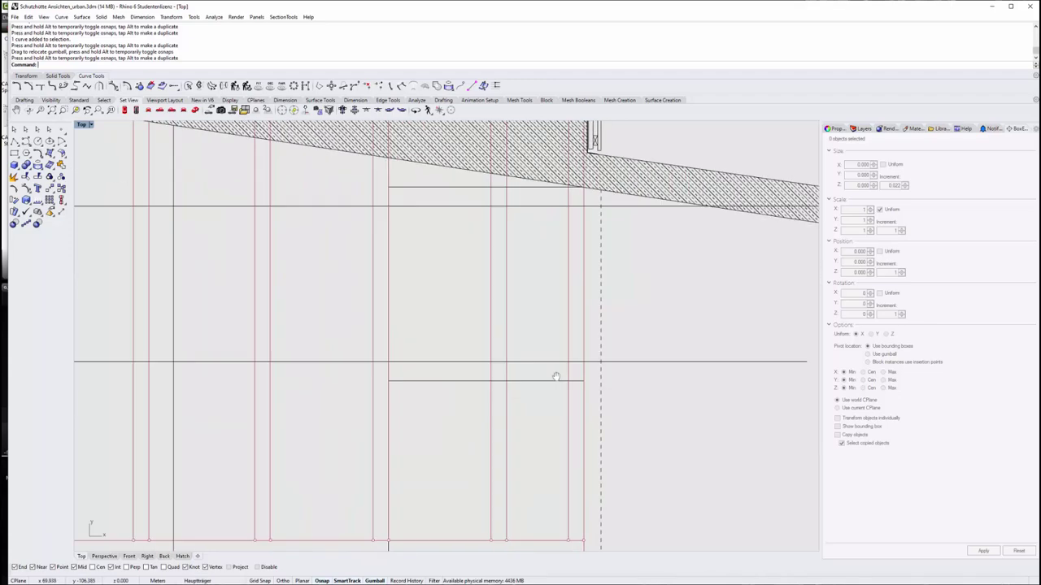
Delete two stray horizontal lines from the stud-wall elevation
scroll(457, 431, "down", 5)
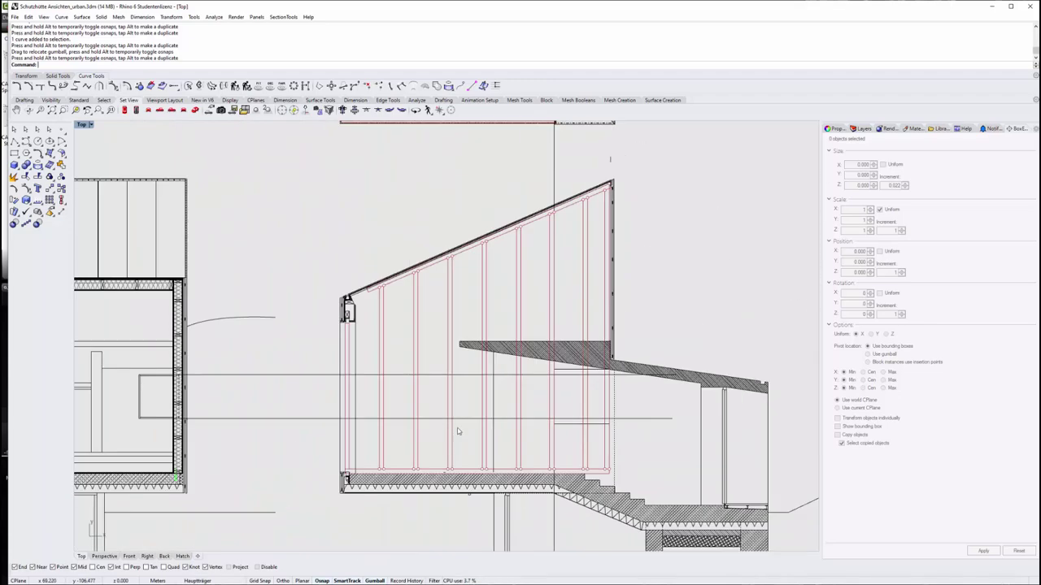
left_click(298, 417)
key("Delete")
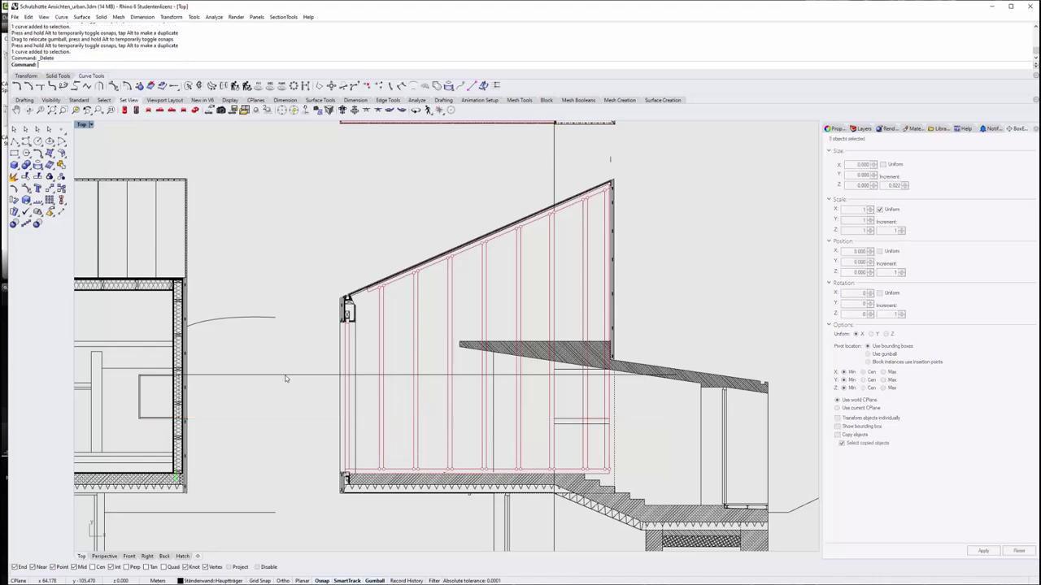
left_click(283, 377)
key("Delete")
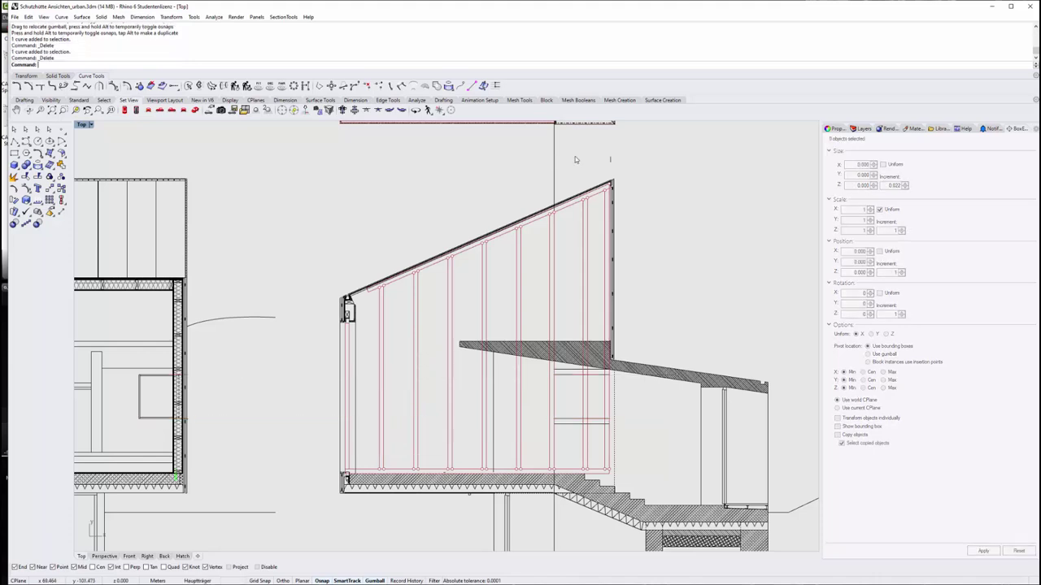
Select the upper and lower rail curves and trim the stud segments between them
left_click(543, 190)
scroll(580, 426, "up", 5)
left_click(593, 393)
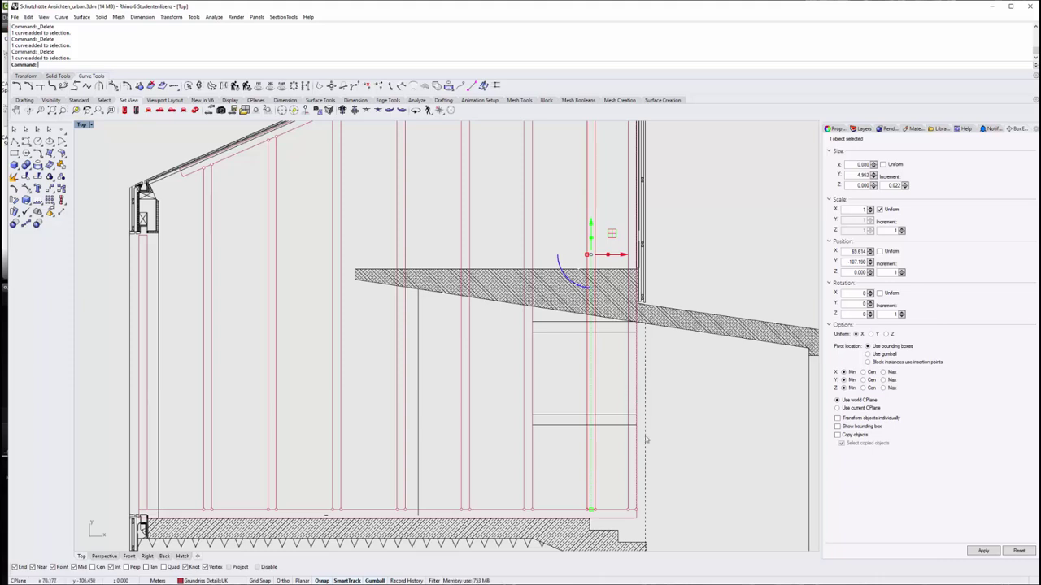
left_click(630, 396, "shift")
scroll(612, 430, "up", 3)
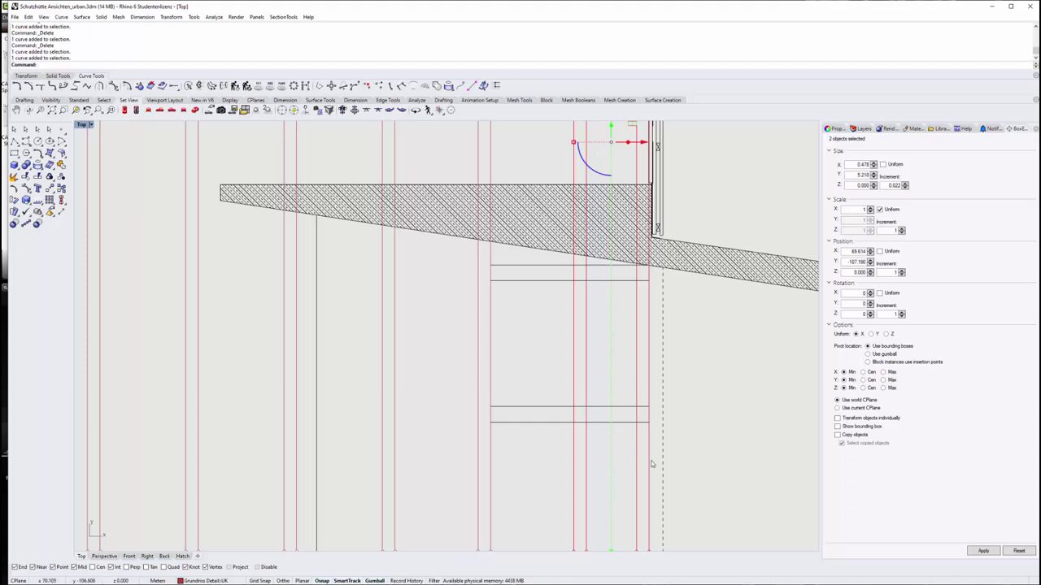
left_click_drag(641, 456, 541, 272)
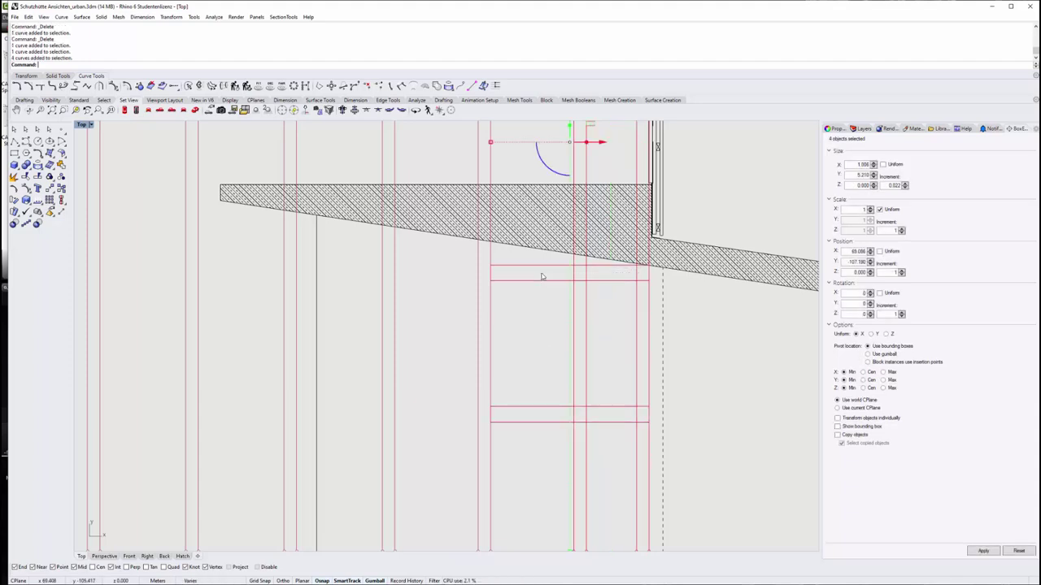
left_click(26, 177)
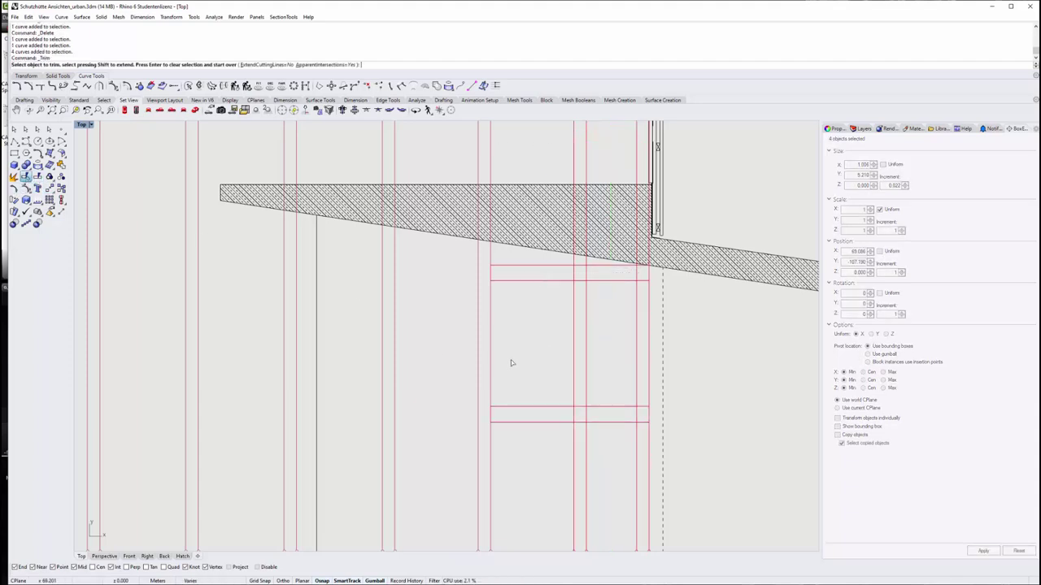
left_click(587, 360)
left_click(650, 355)
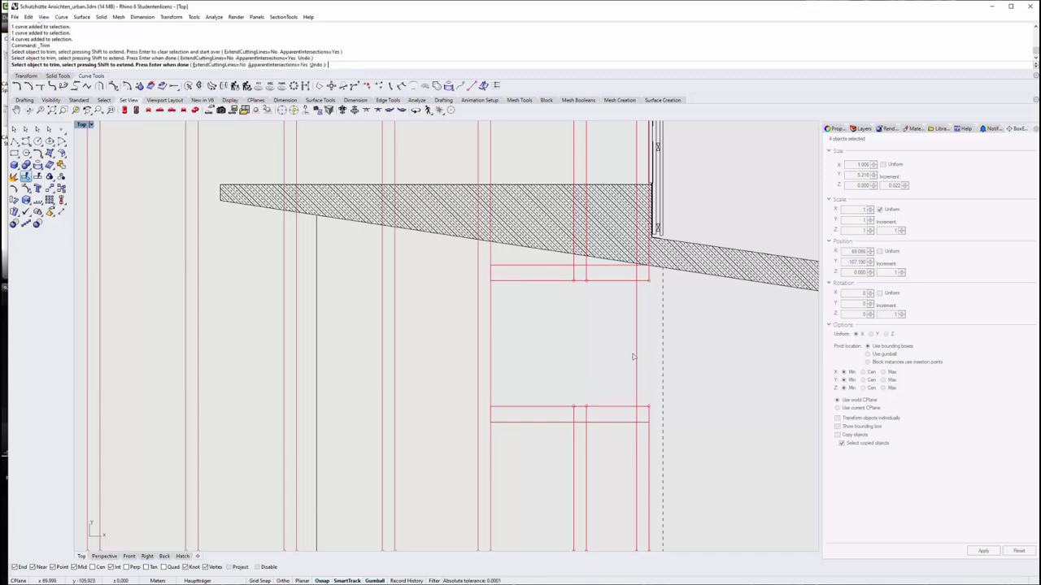
left_click(636, 366)
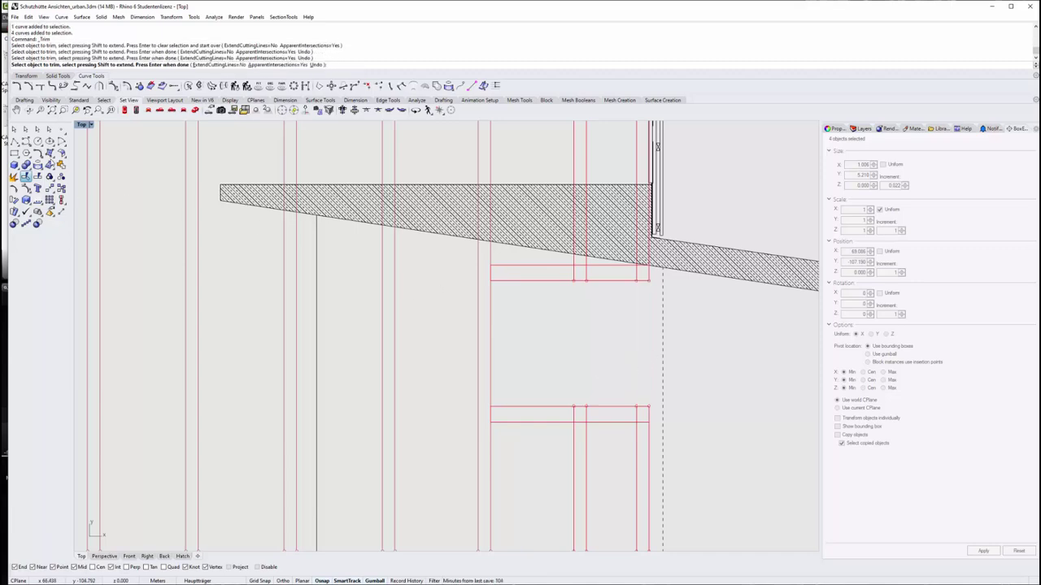
Trim the leftover stud pieces inside the rails to finish the framed opening
scroll(613, 301, "up", 2)
scroll(572, 244, "up", 2)
left_click_drag(582, 243, 522, 251)
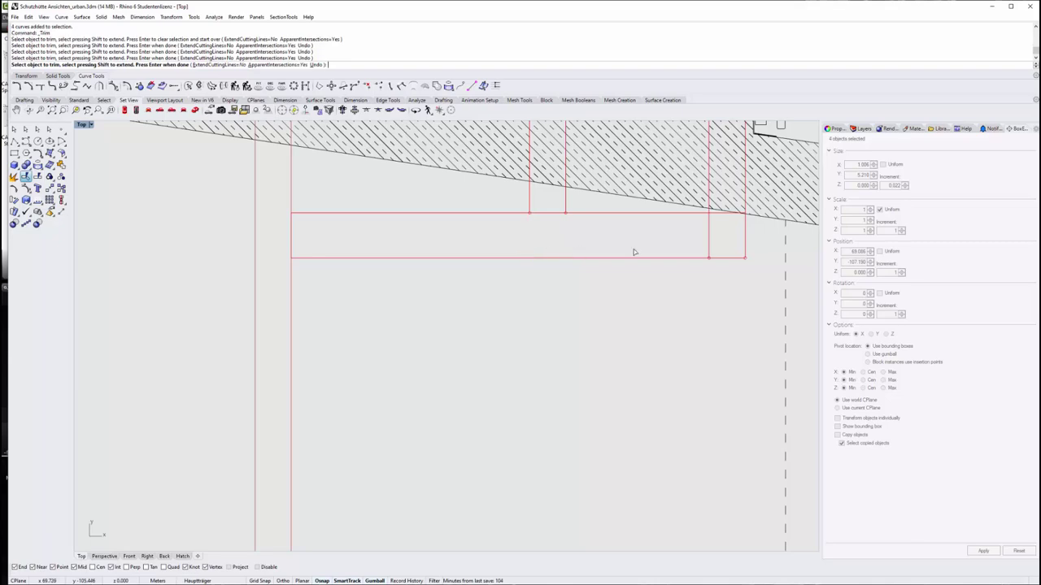
left_click(709, 241)
scroll(664, 332, "down", 3)
scroll(691, 367, "up", 3)
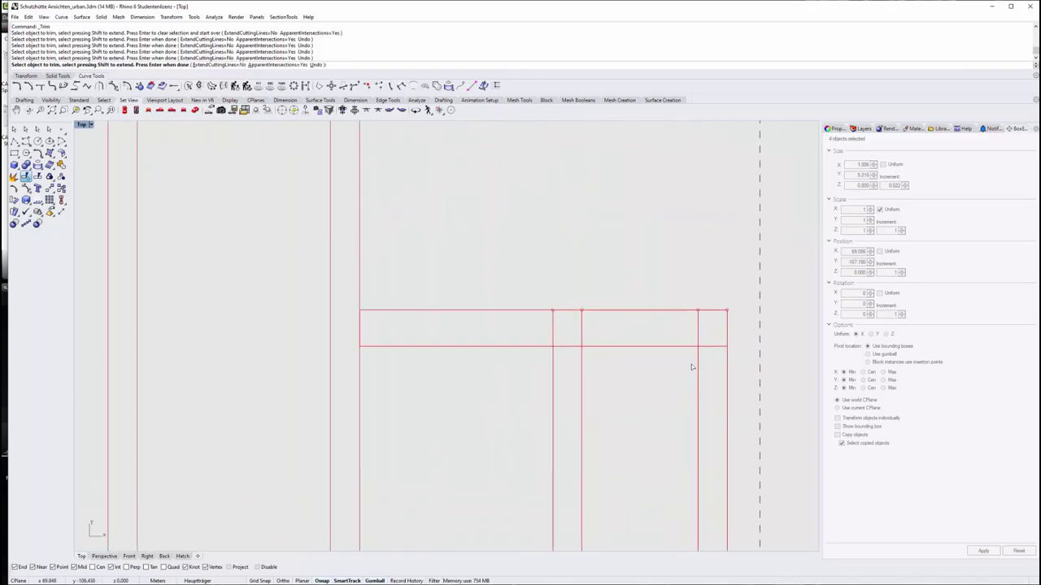
left_click(683, 337)
left_click(543, 330)
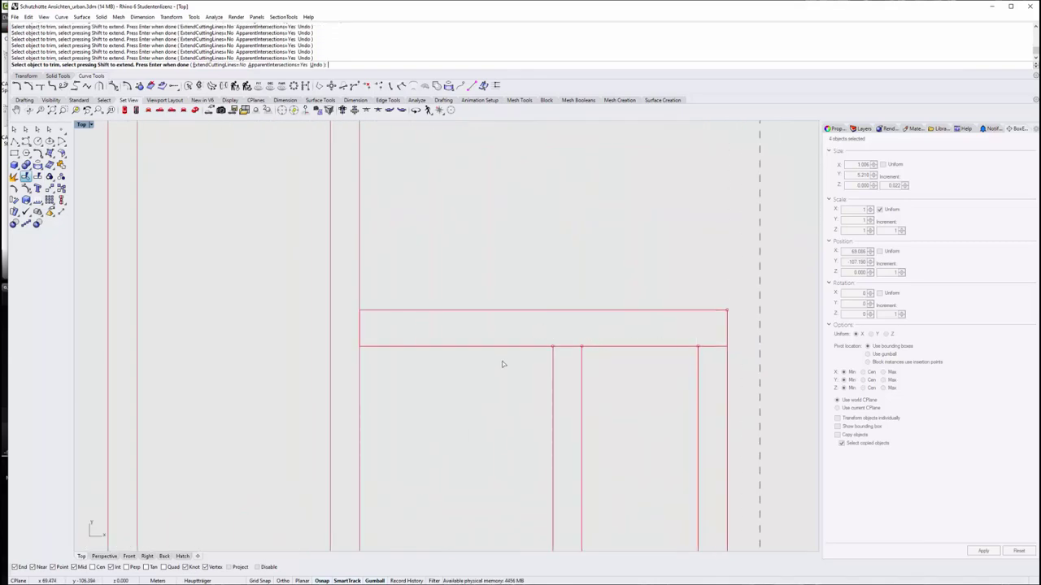
scroll(502, 362, "down", 5)
key("Escape")
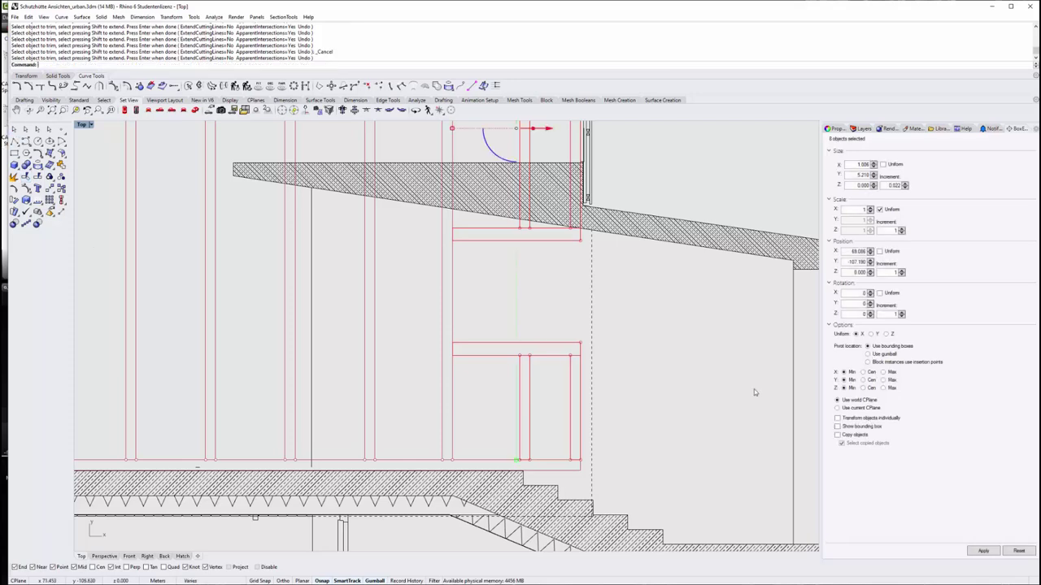
scroll(569, 345, "down", 4)
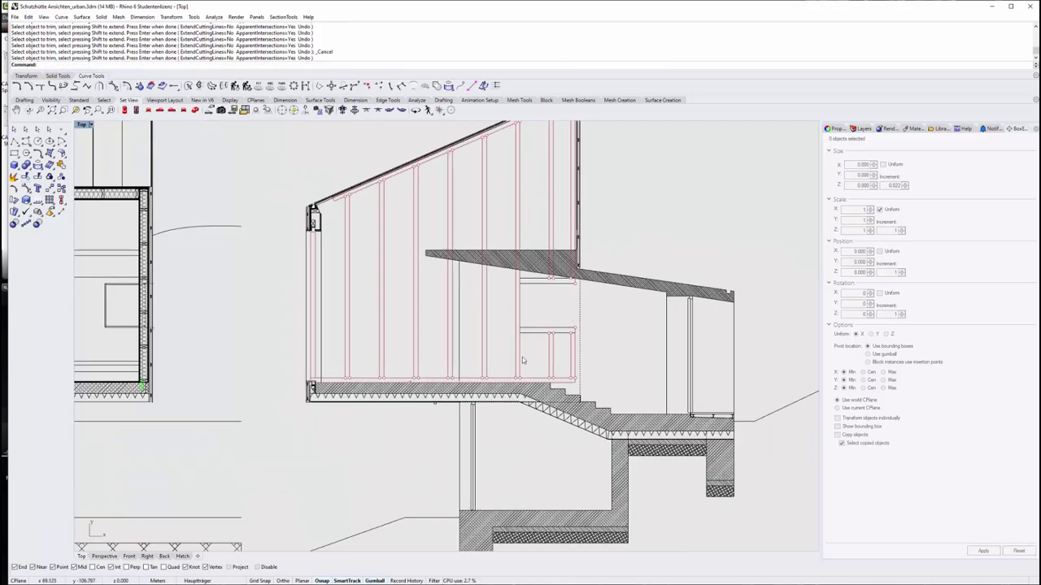
scroll(522, 361, "up", 2)
scroll(523, 360, "up", 2)
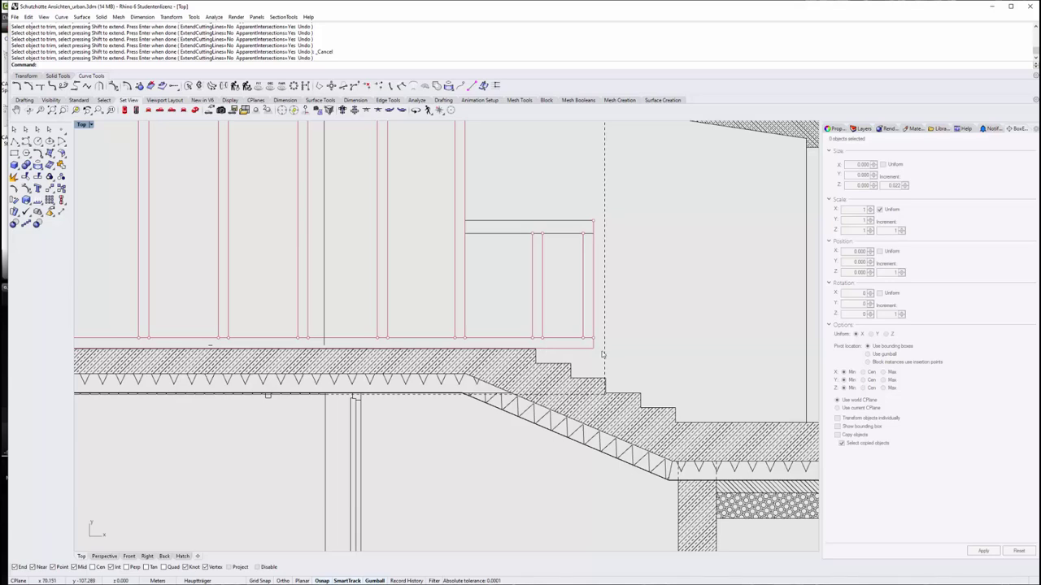
scroll(604, 354, "down", 2)
scroll(604, 355, "down", 2)
scroll(568, 352, "up", 4)
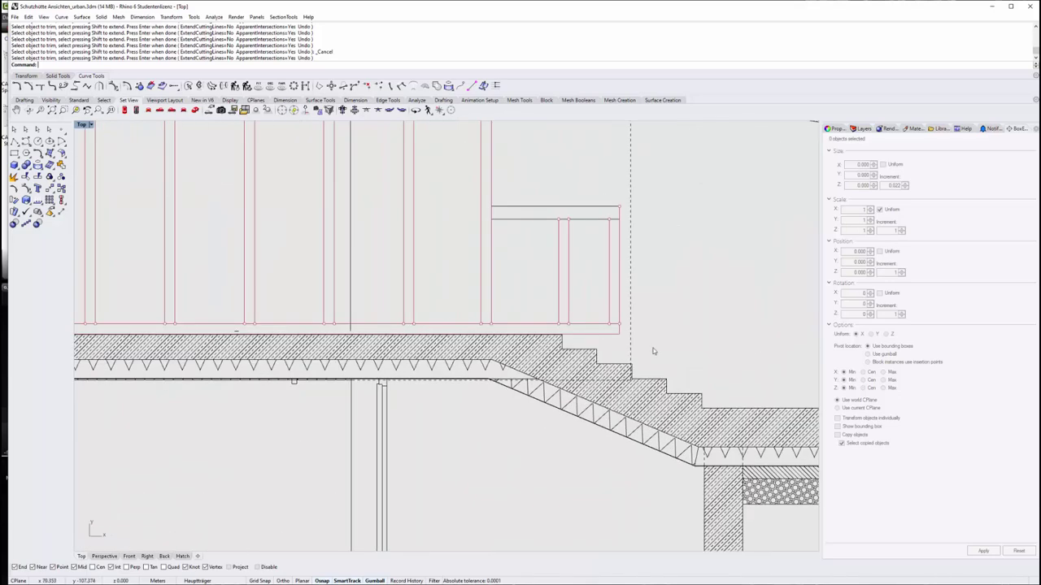
scroll(576, 343, "down", 3)
right_click_drag(583, 319, 601, 333)
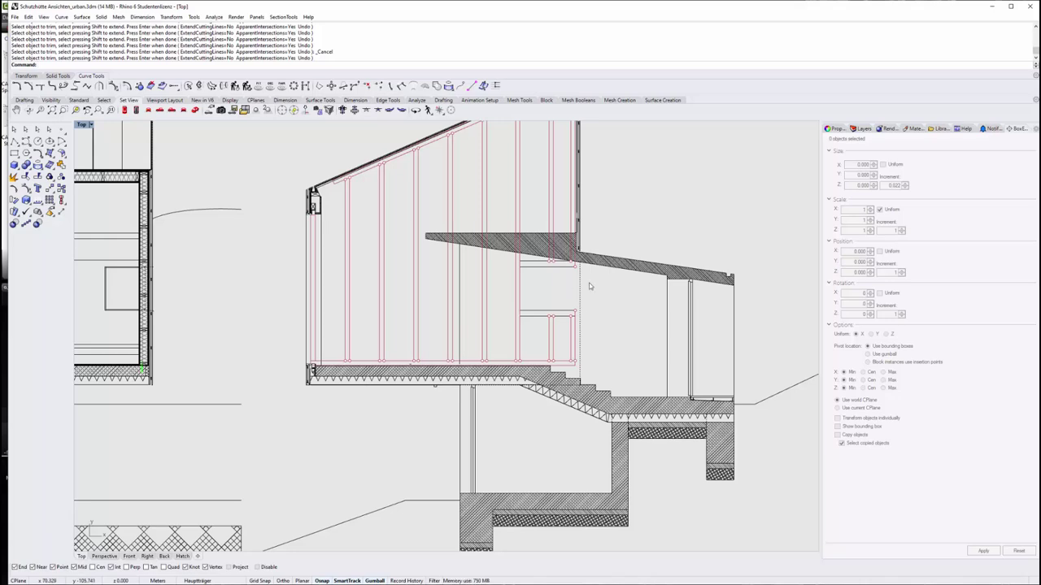
scroll(588, 284, "up", 2)
scroll(588, 291, "down", 3)
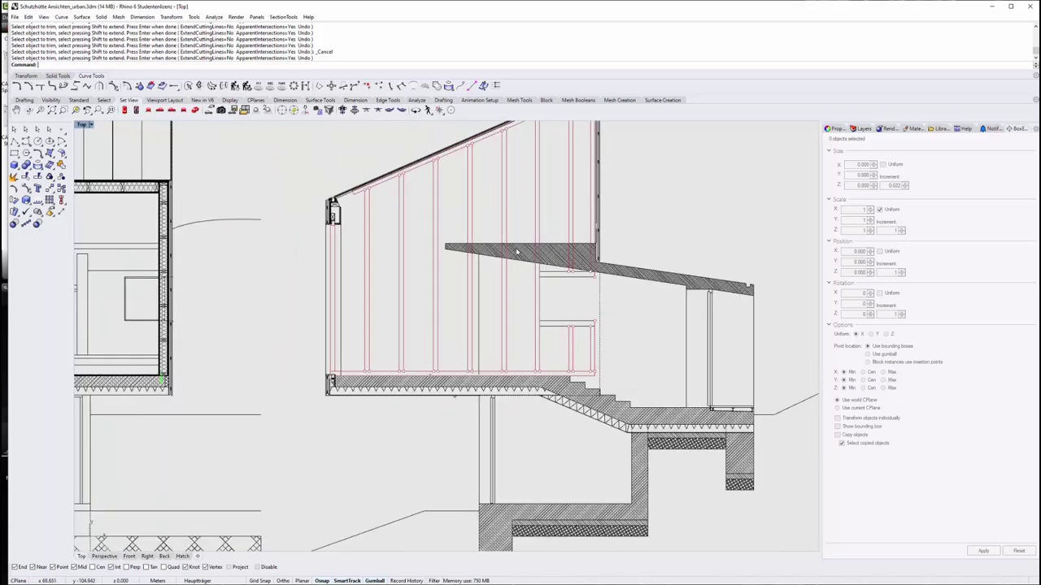
Delete the sloped slab hatch, its outline and the vertical edge line
scroll(491, 255, "up", 1)
left_click(513, 257)
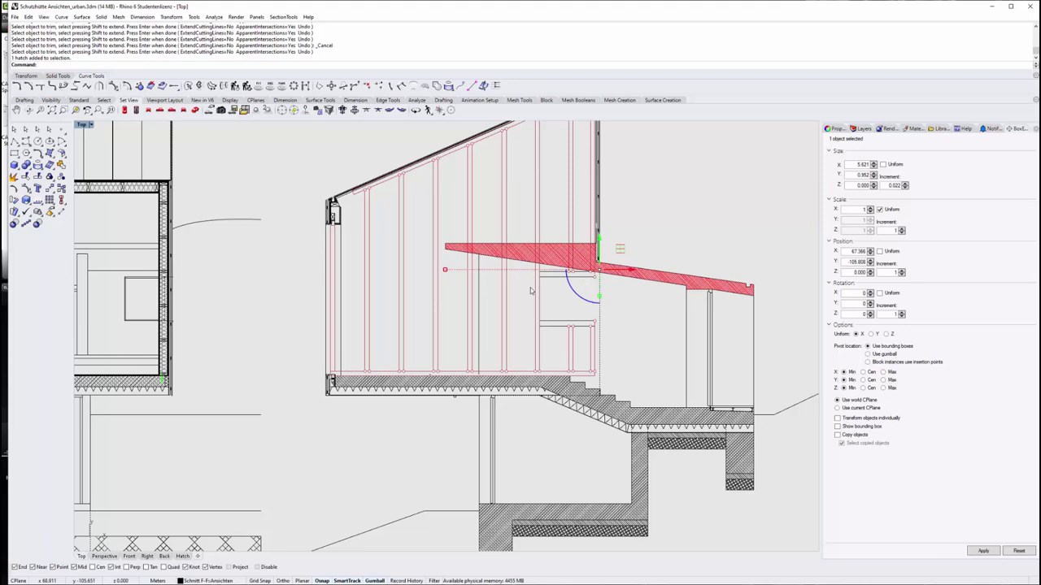
key("Delete")
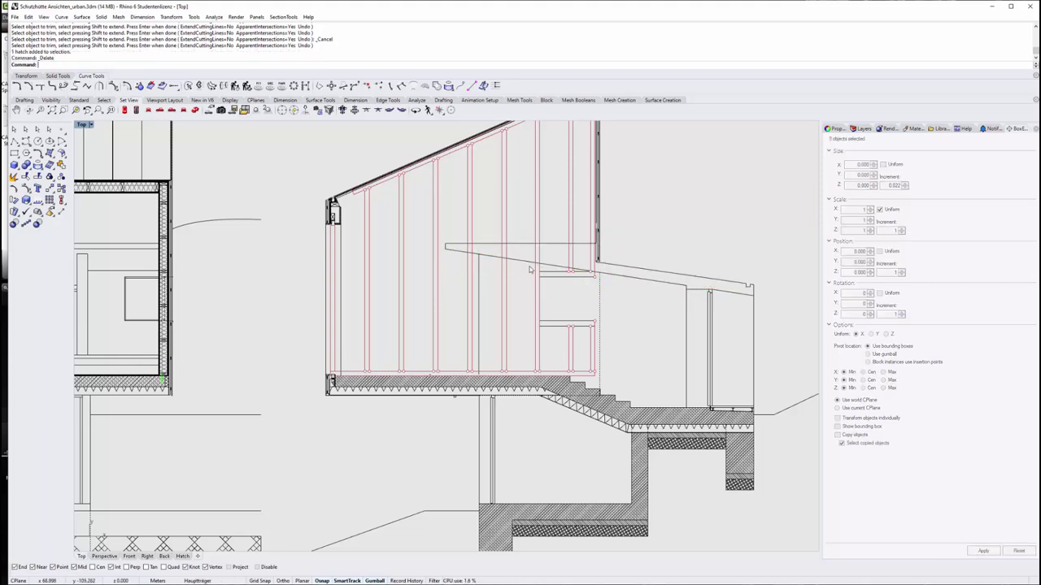
left_click(525, 280)
key("Delete")
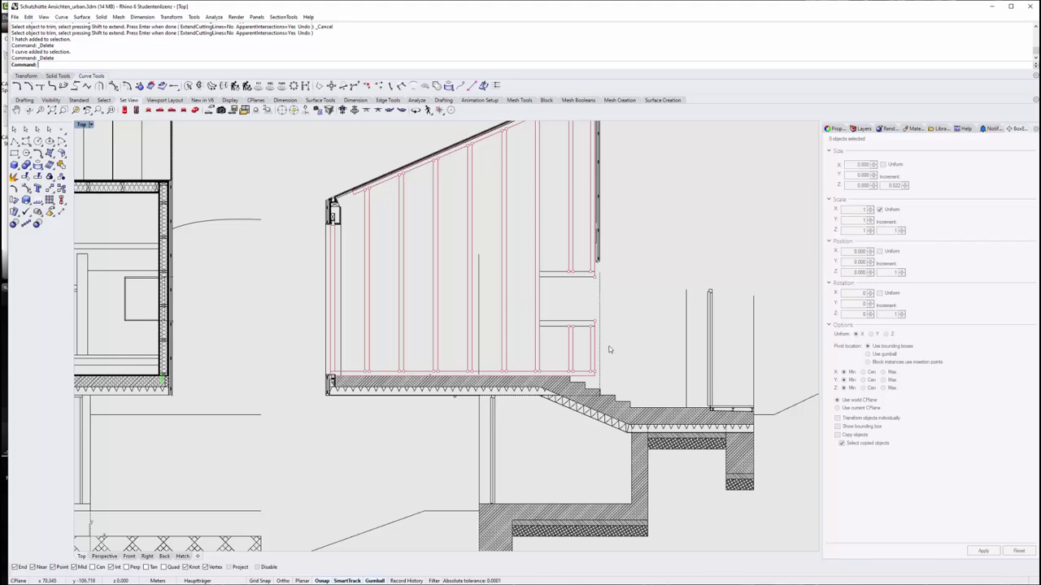
left_click(479, 292)
key("Delete")
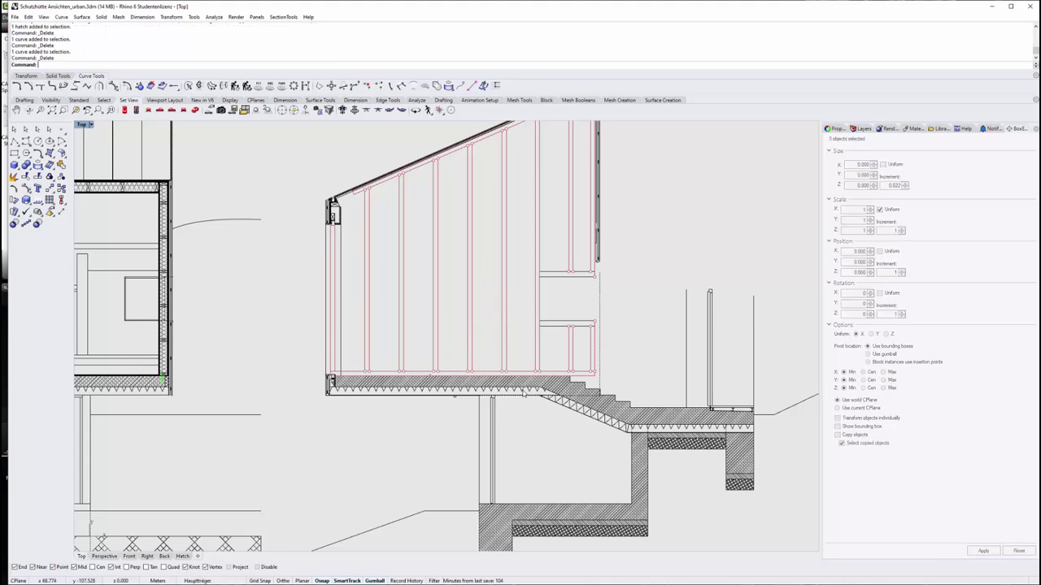
Delete the vertical lines of the right-hand wall
left_click_drag(782, 296, 672, 393)
key("Delete")
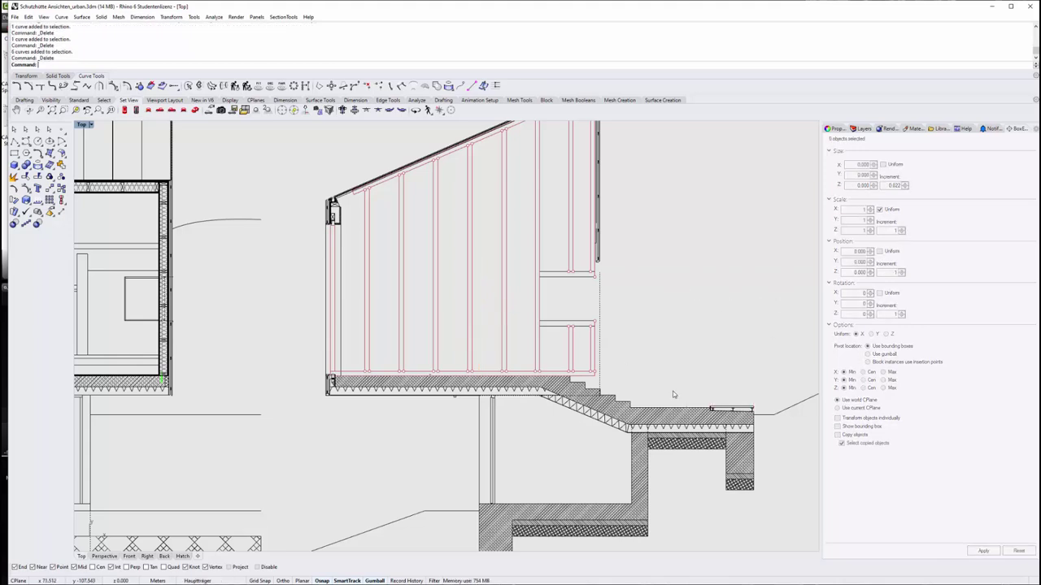
right_click_drag(582, 288, 582, 314)
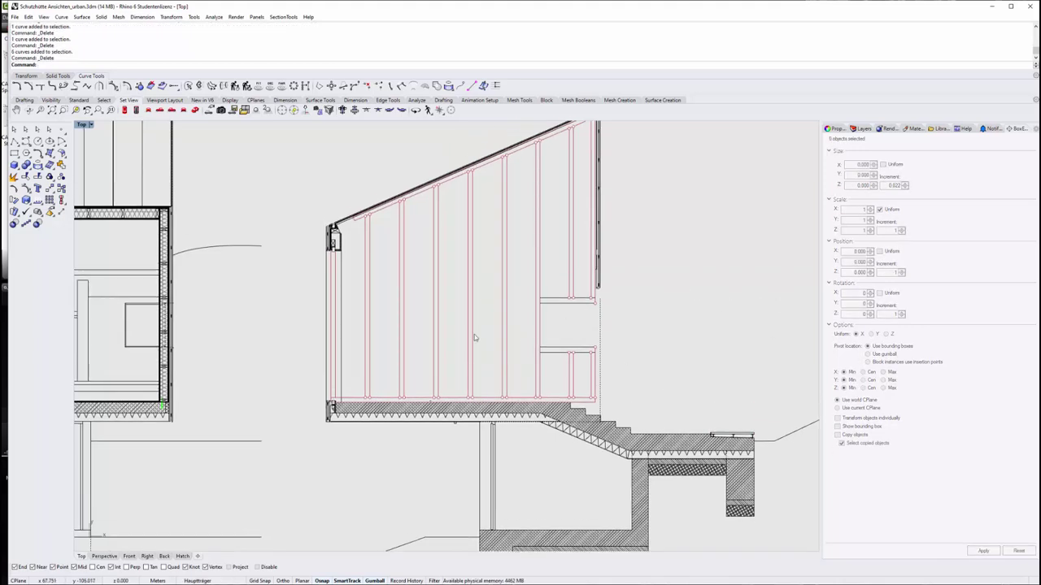
scroll(567, 348, "up", 2)
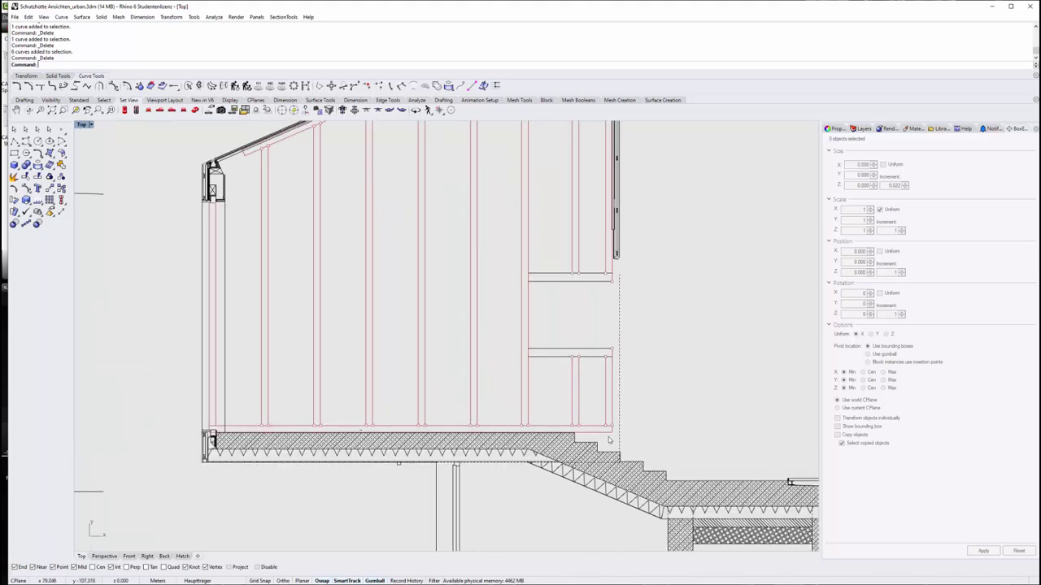
Delete the dashed vertical line at the right end of the wall
left_click_drag(608, 440, 572, 264)
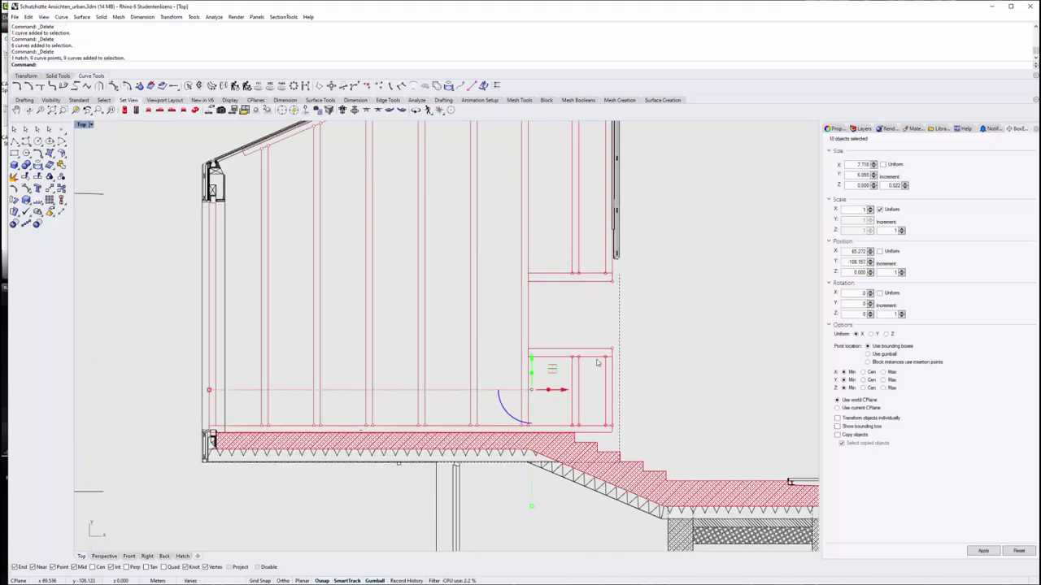
key("Escape")
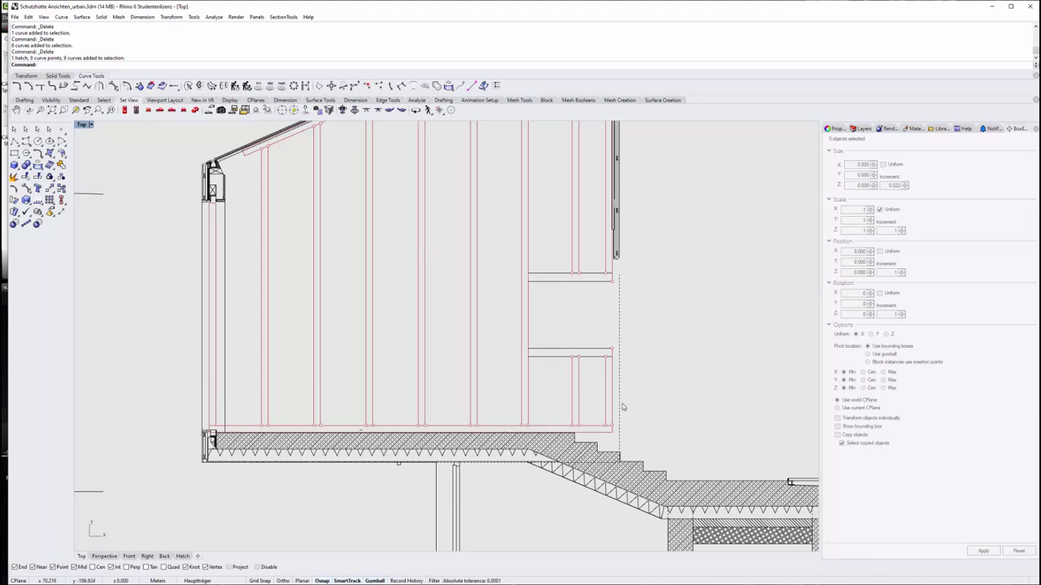
left_click(621, 406)
key("Delete")
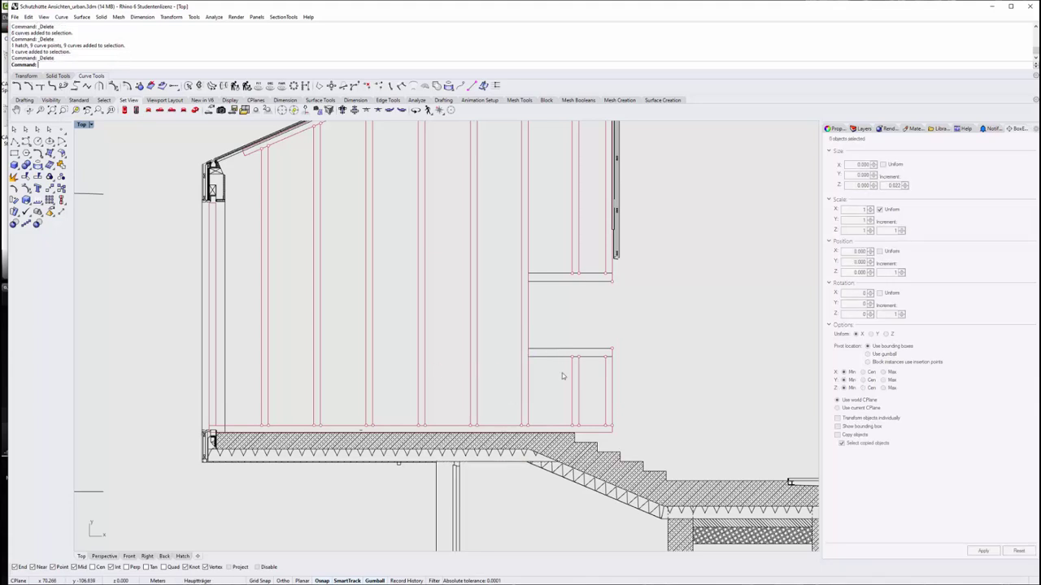
left_click_drag(628, 398, 252, 317)
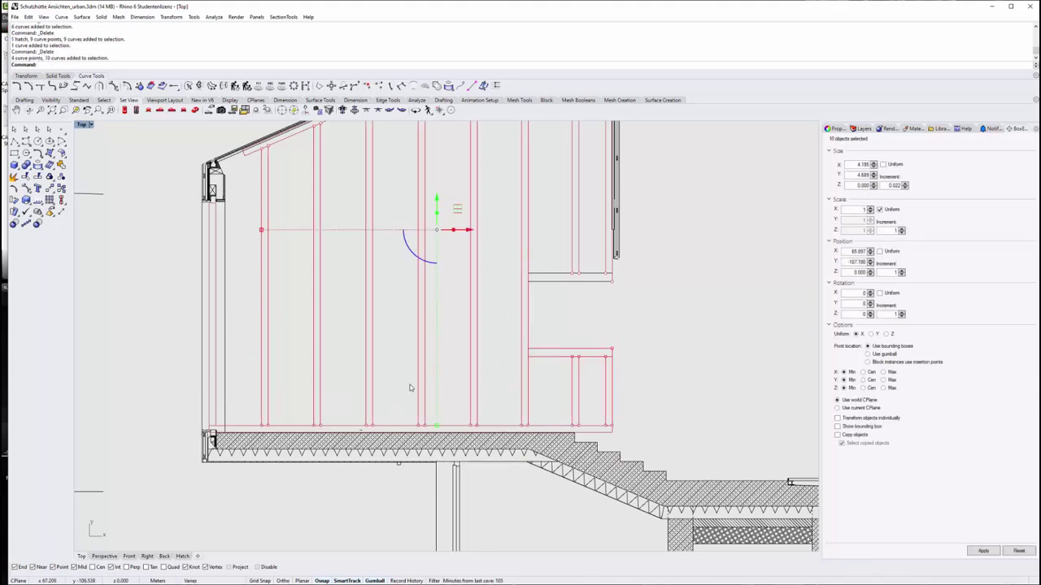
Select the remaining red studs and move them onto the Hauptträger layer
left_click(496, 426, "shift")
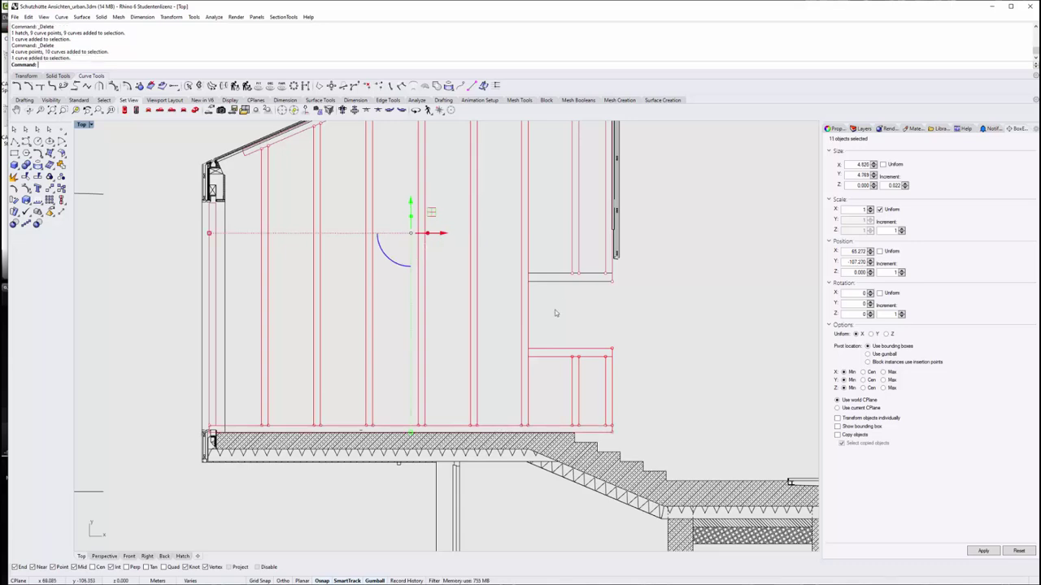
left_click_drag(585, 303, 563, 268, "shift")
scroll(633, 330, "down", 2)
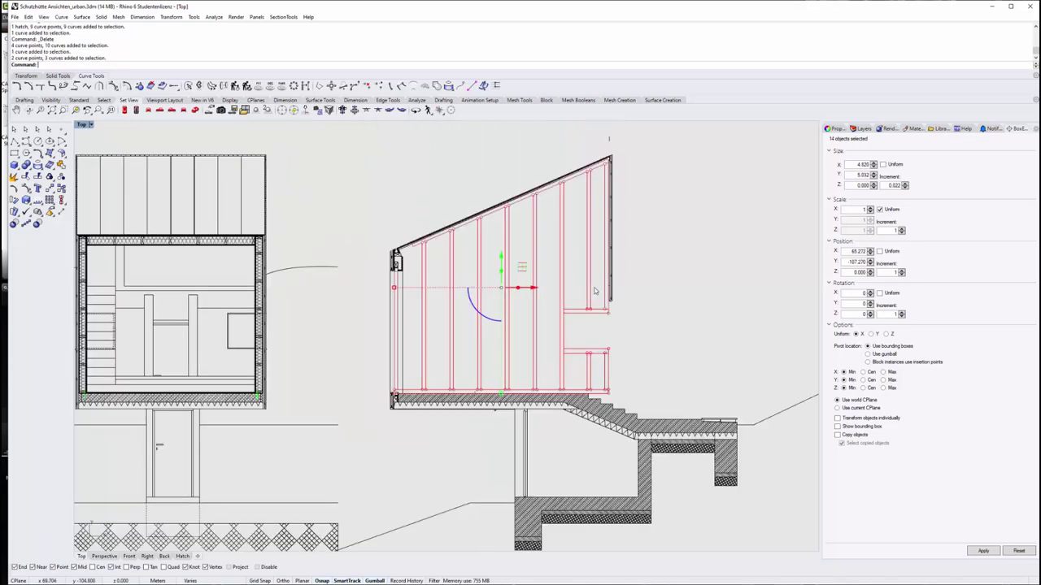
scroll(632, 329, "up", 4)
left_click(632, 330, "shift")
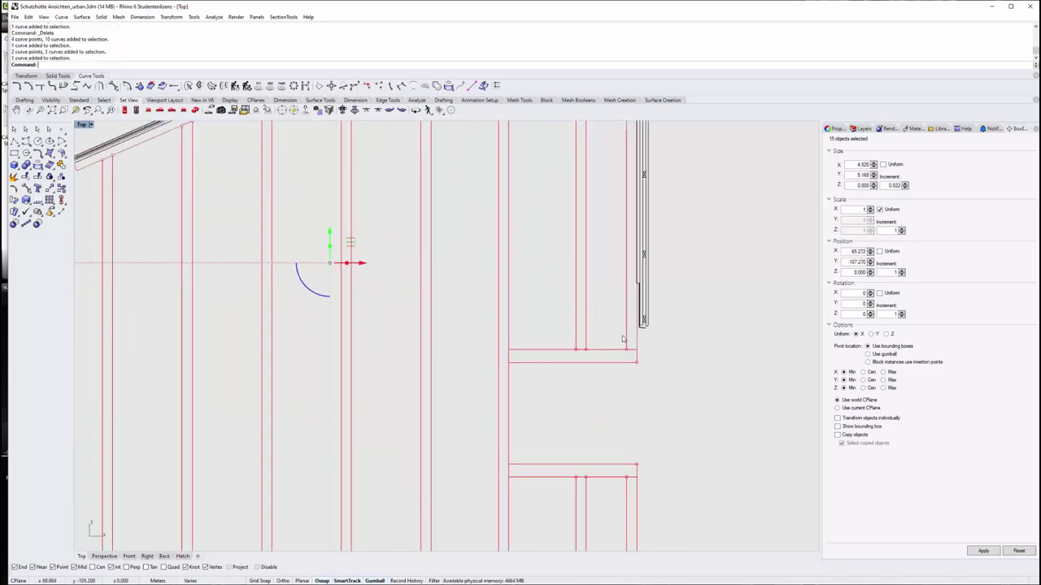
left_click(213, 582)
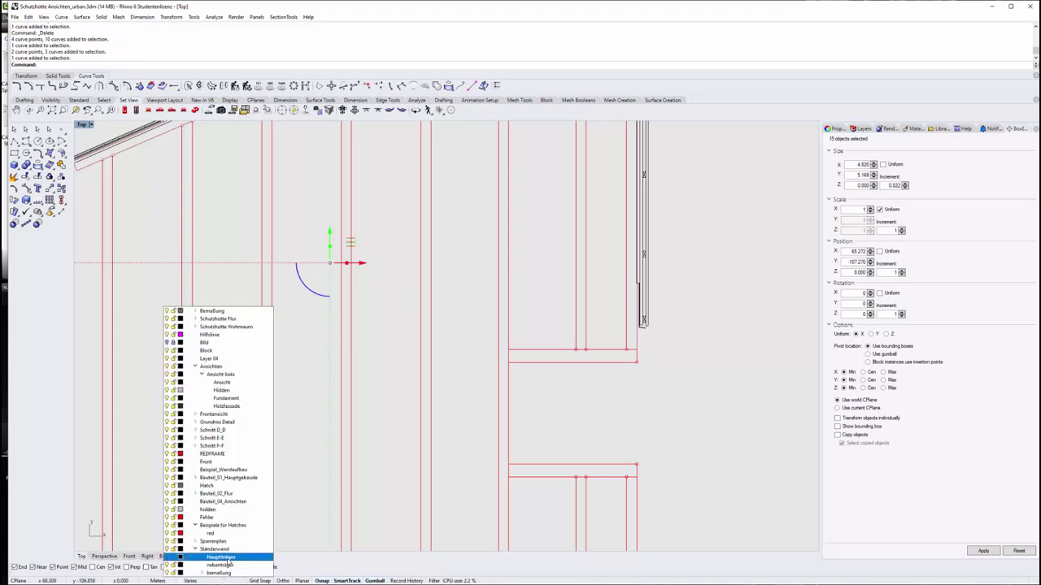
left_click(226, 557)
Move the two horizontal members at the opening onto the nebenträger layer
left_click_drag(602, 506, 593, 354)
scroll(589, 439, "down", 2)
left_click(218, 581)
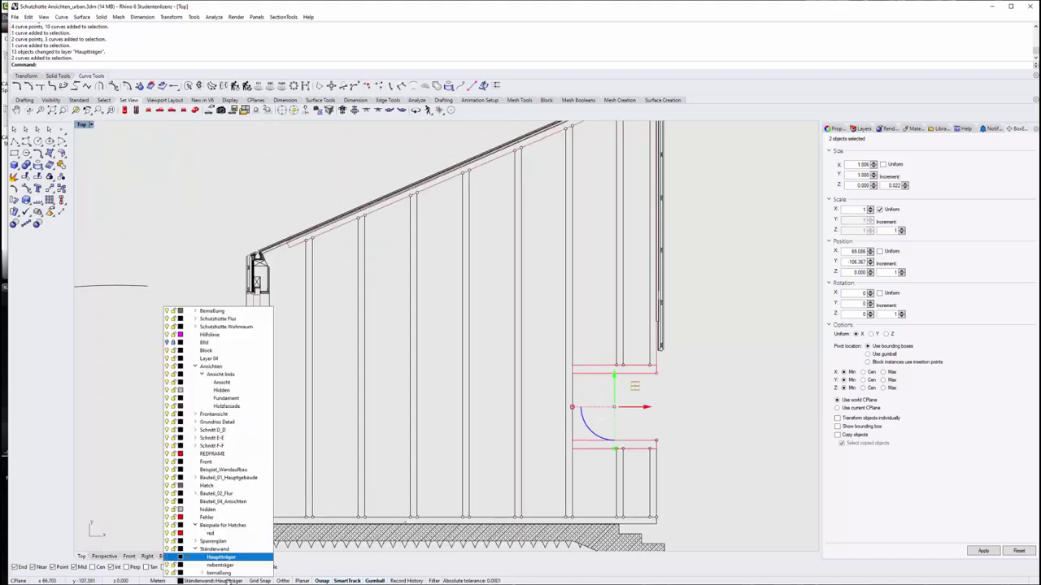
left_click(219, 559)
key("Escape")
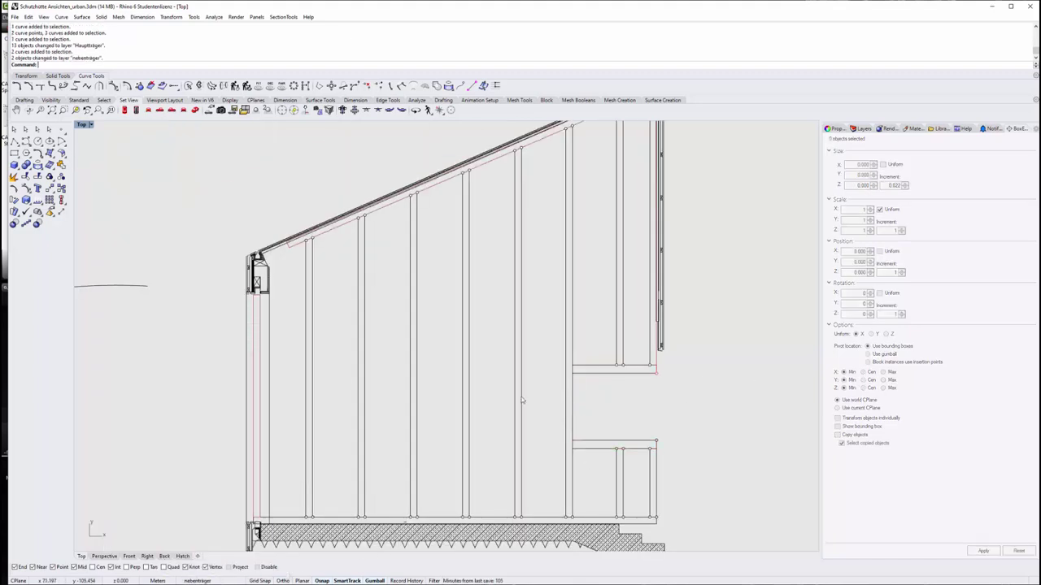
Assign the wall's floor line and roof slope line to the nebenträger layer
right_click_drag(352, 456, 350, 387)
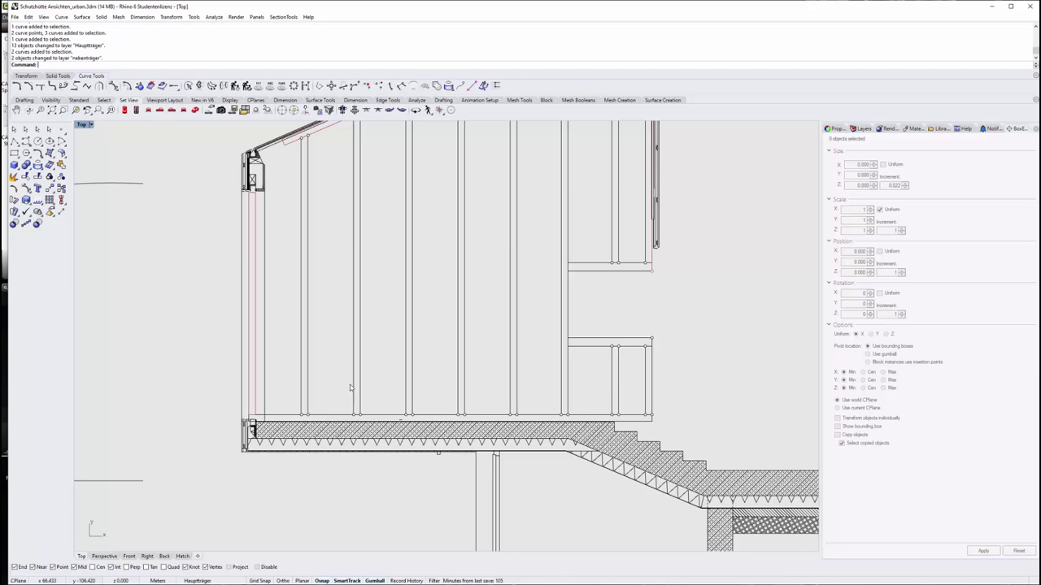
left_click(379, 417)
scroll(380, 417, "down", 2)
scroll(376, 235, "up", 2)
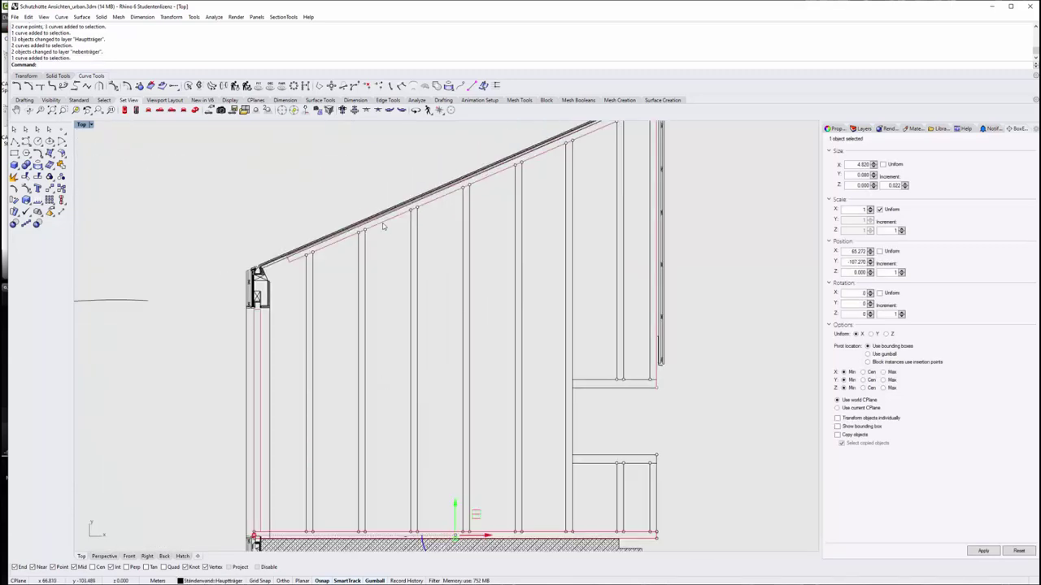
left_click(383, 225, "shift")
left_click(190, 581)
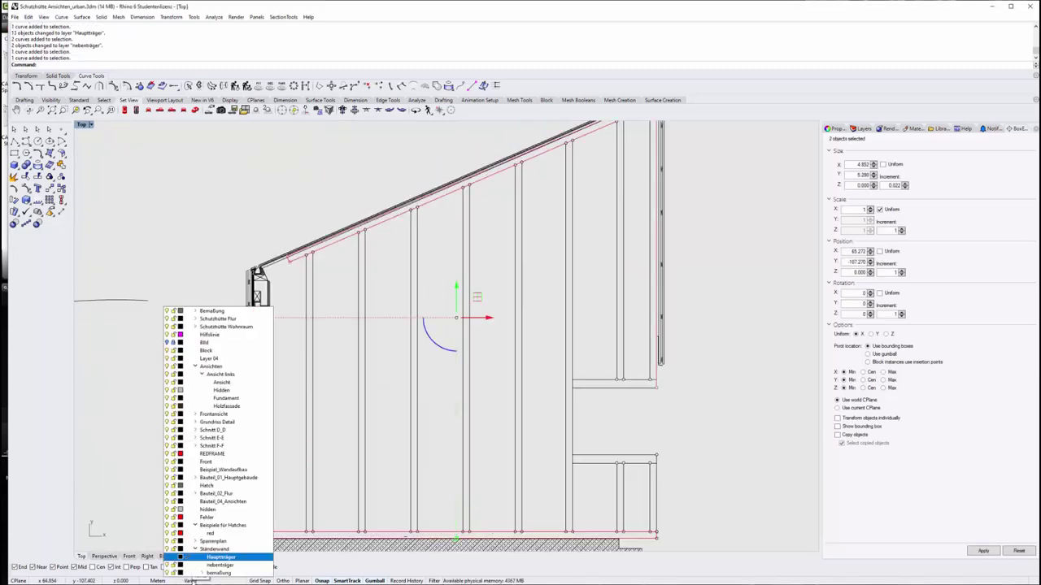
left_click(245, 572)
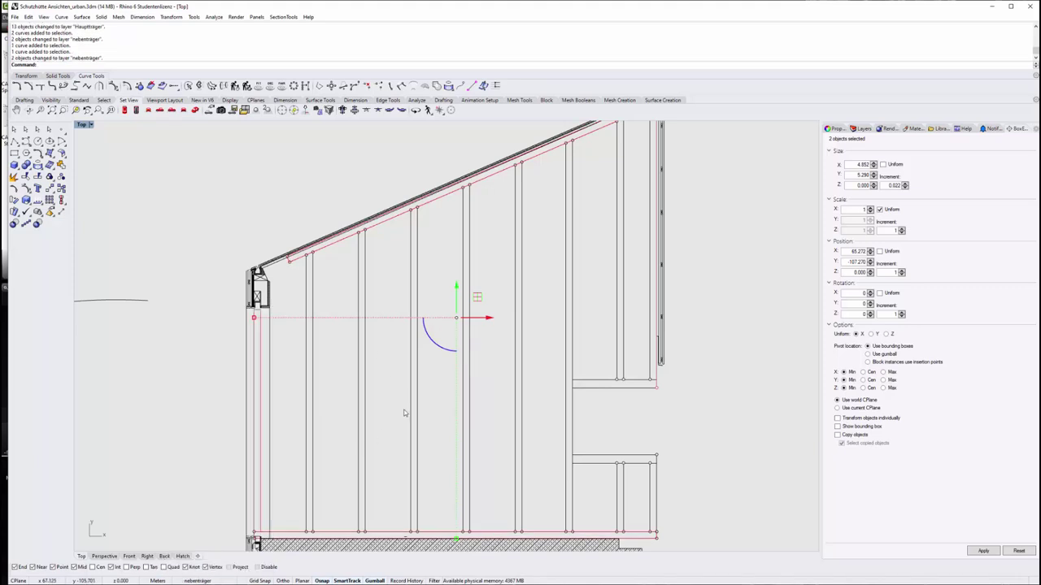
key("Escape")
right_click_drag(586, 450, 618, 372)
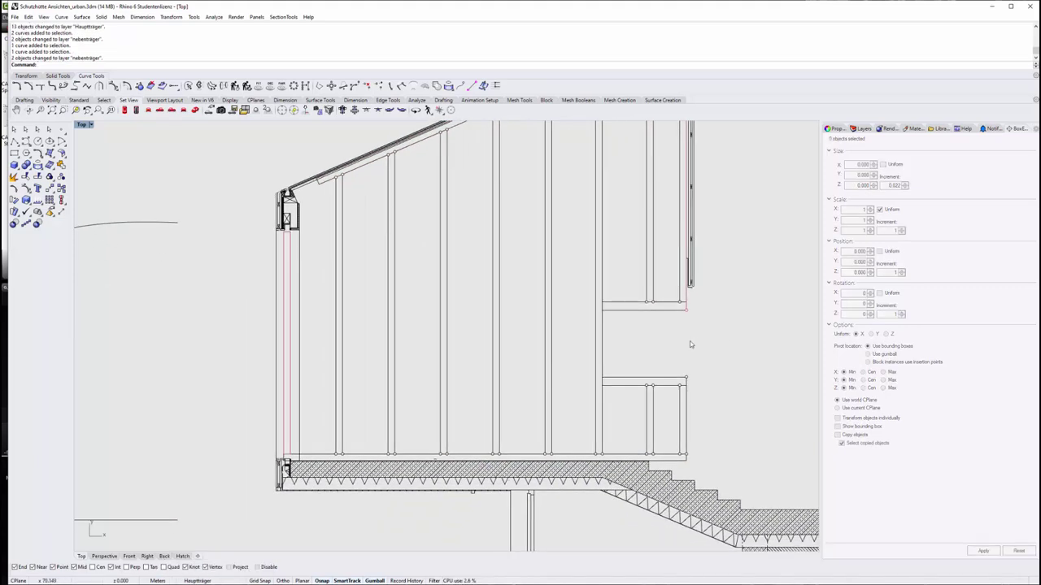
Draw a rectangle between the two right-hand openings, snapping to the frame corners
scroll(694, 368, "up", 5)
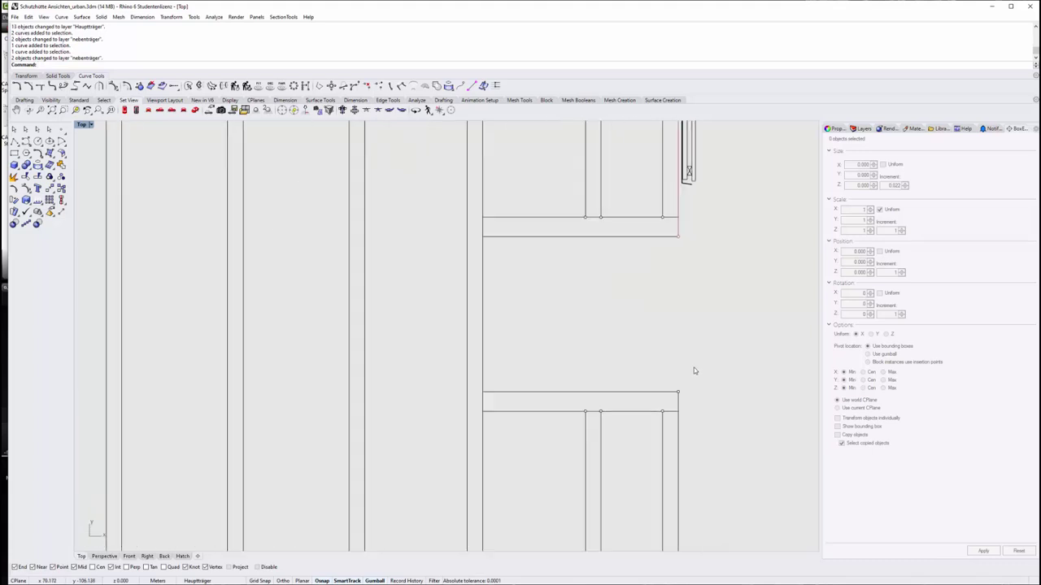
right_click_drag(693, 371, 629, 378)
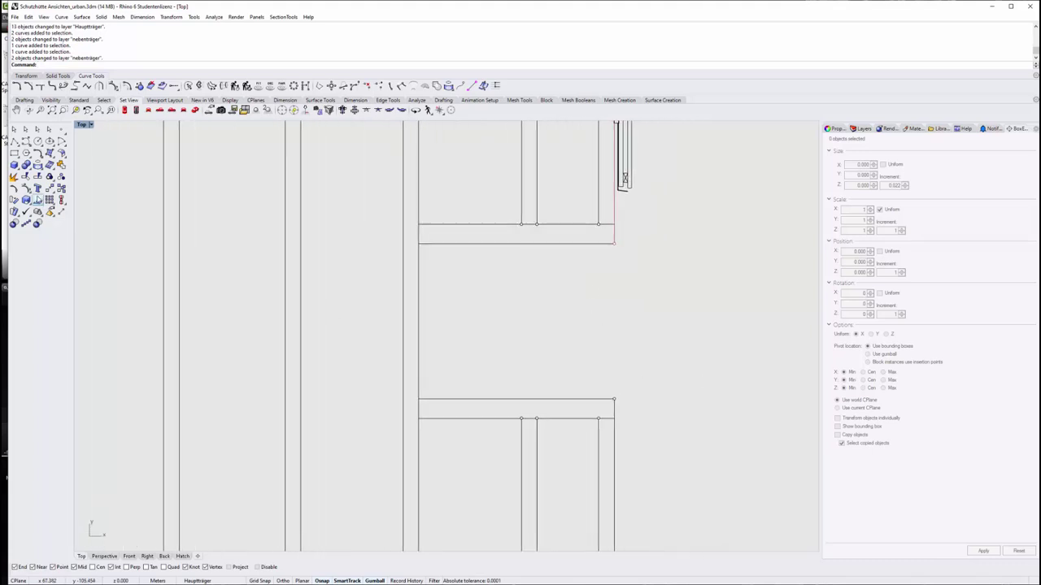
left_click(14, 153)
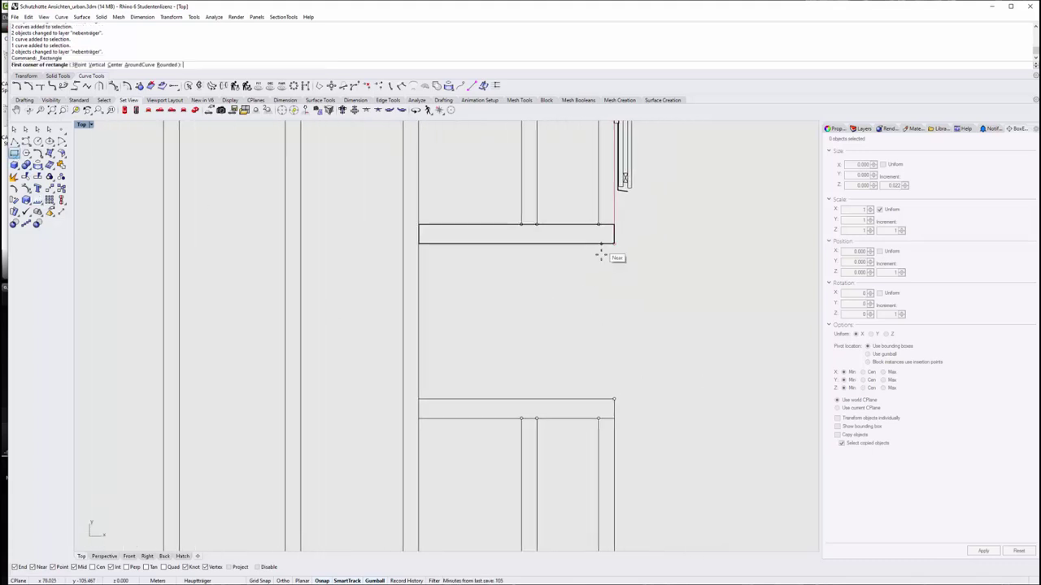
left_click(614, 400)
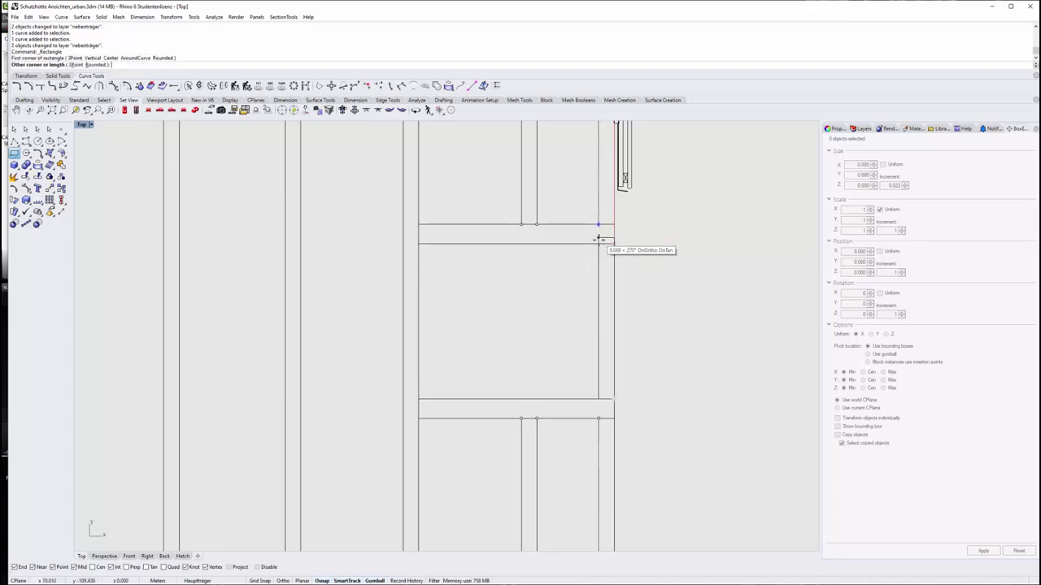
left_click(599, 226)
Delete the surplus curve left between the openings
scroll(668, 362, "down", 3)
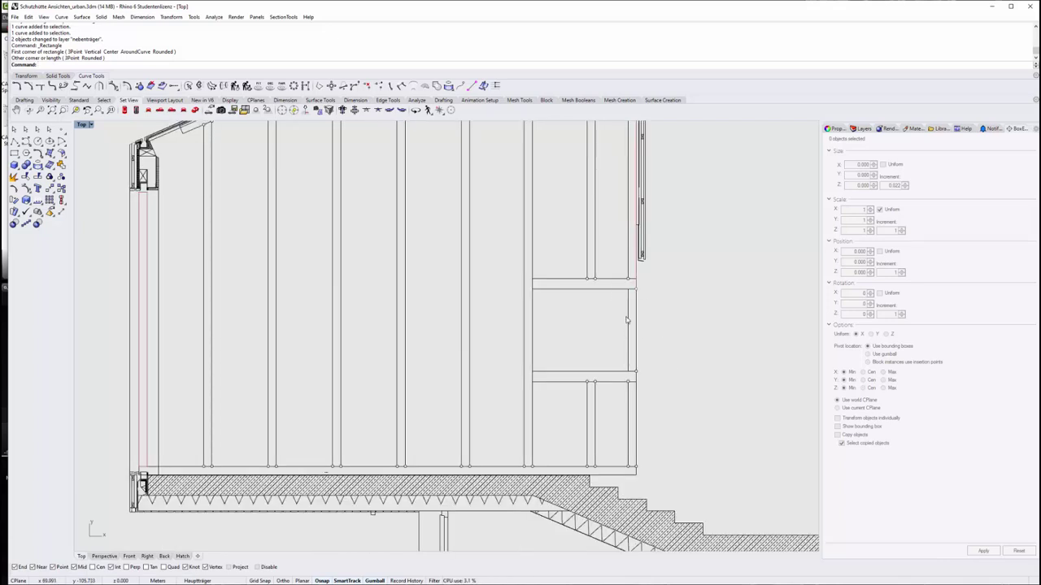
left_click(637, 334)
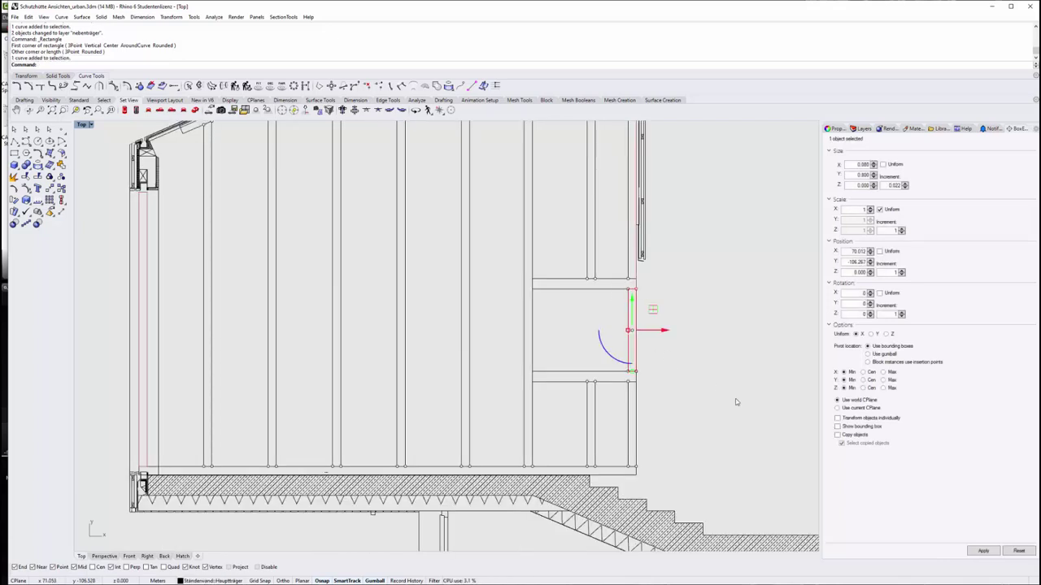
key("Delete")
scroll(568, 325, "down", 1)
scroll(569, 325, "down", 3)
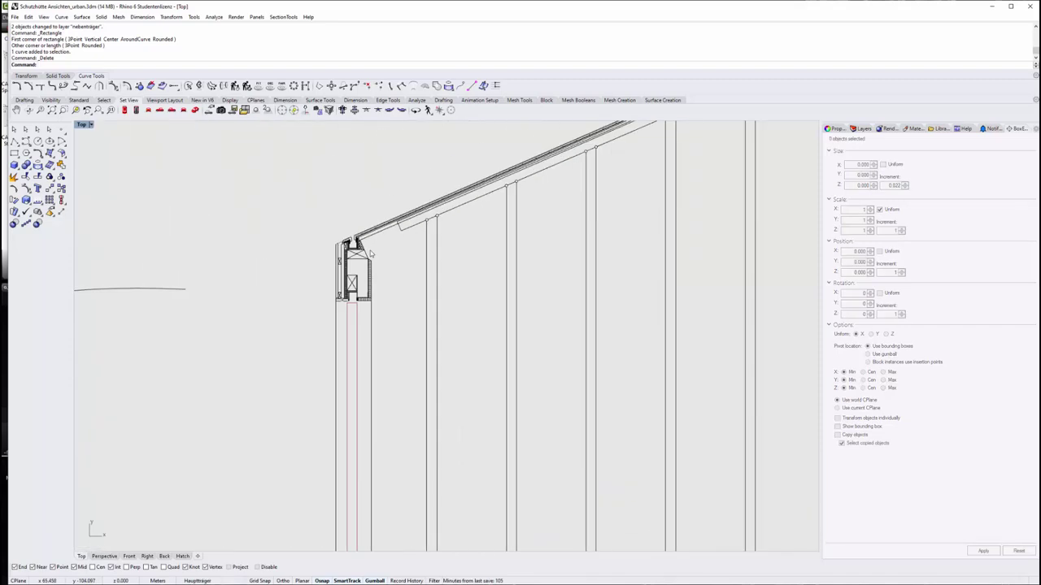
Select the red rectangle below the roof eave, then recentre on the stud-wall elevation
scroll(373, 254, "up", 3)
scroll(400, 301, "up", 1)
scroll(372, 260, "up", 3)
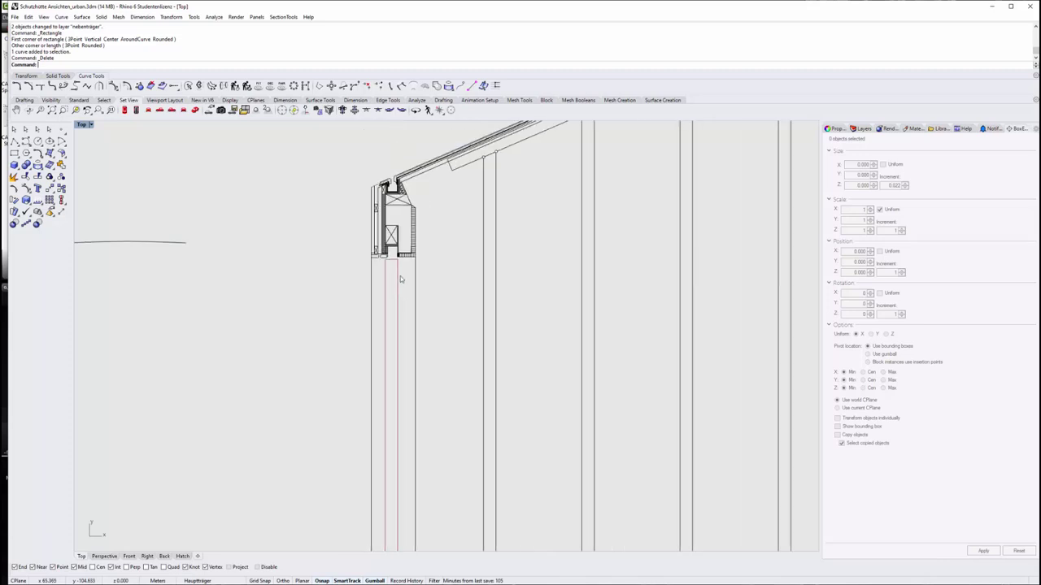
scroll(400, 275, "down", 2)
right_click_drag(470, 252, 476, 358)
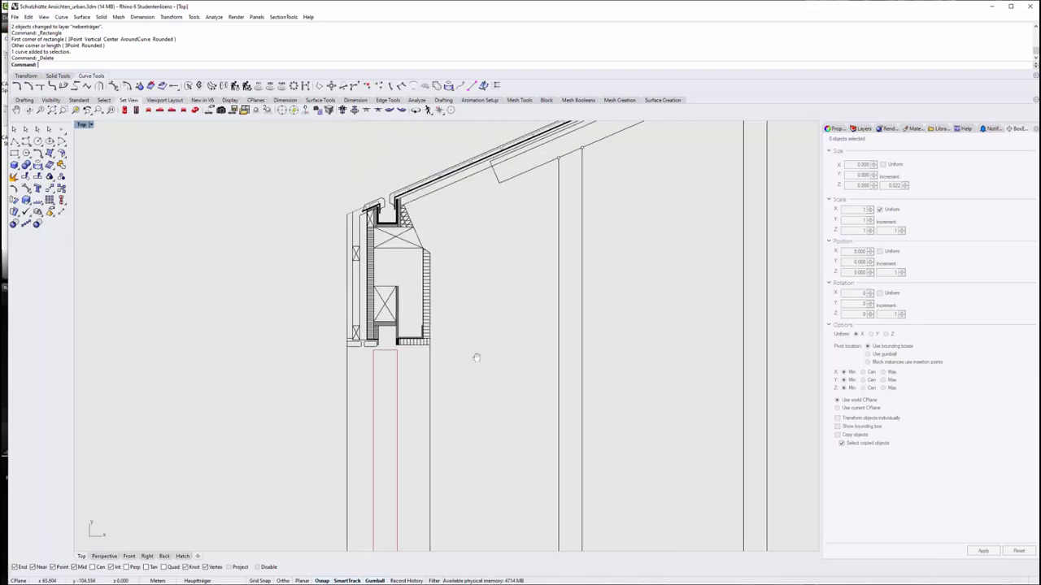
left_click(396, 366)
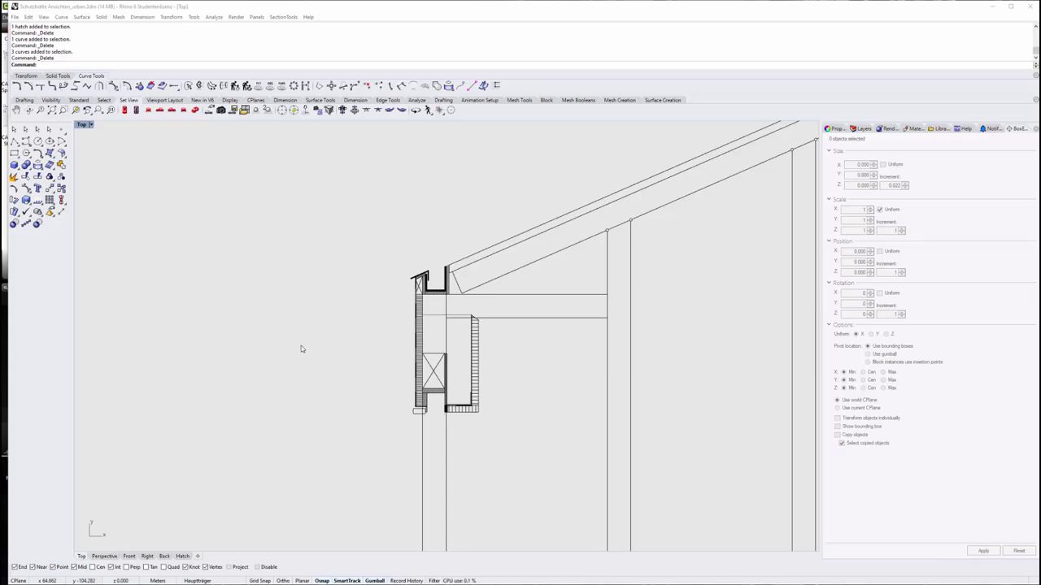
scroll(314, 311, "down", 5)
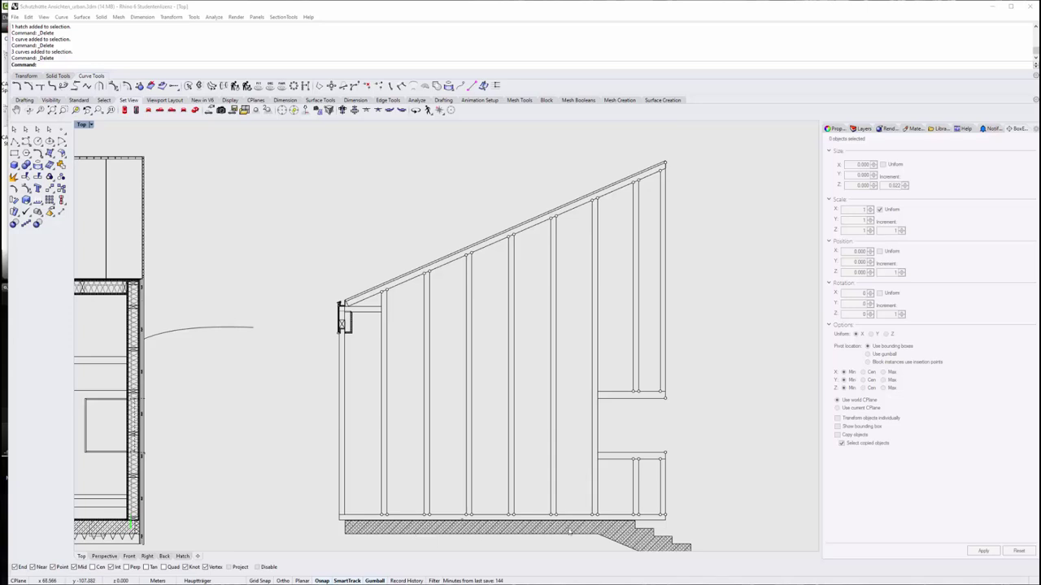
right_click_drag(679, 527, 679, 428)
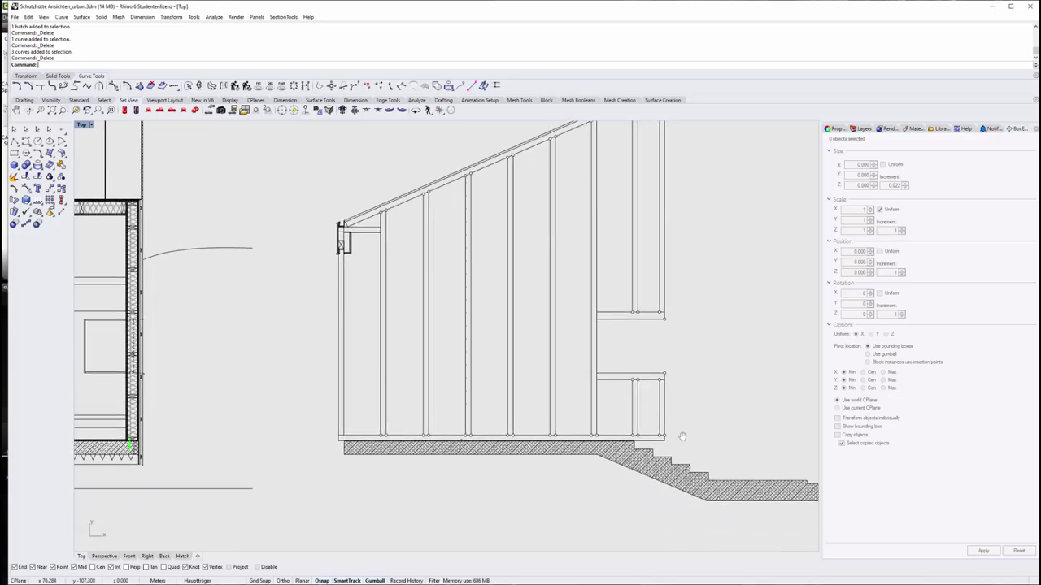
right_click_drag(683, 478, 595, 463)
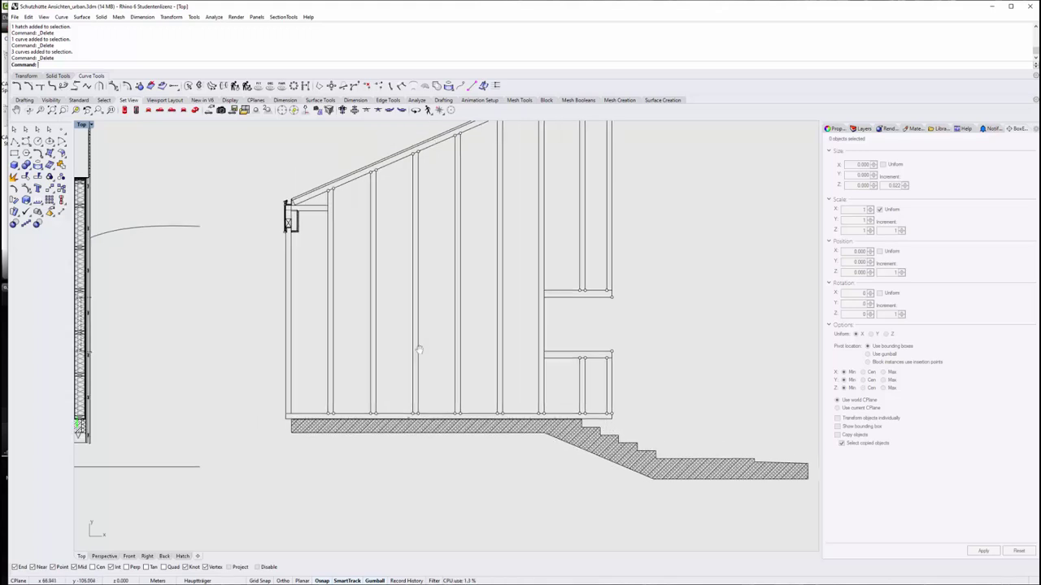
scroll(418, 349, "up", 1)
scroll(297, 242, "up", 2)
scroll(437, 258, "up", 1)
scroll(438, 257, "up", 3)
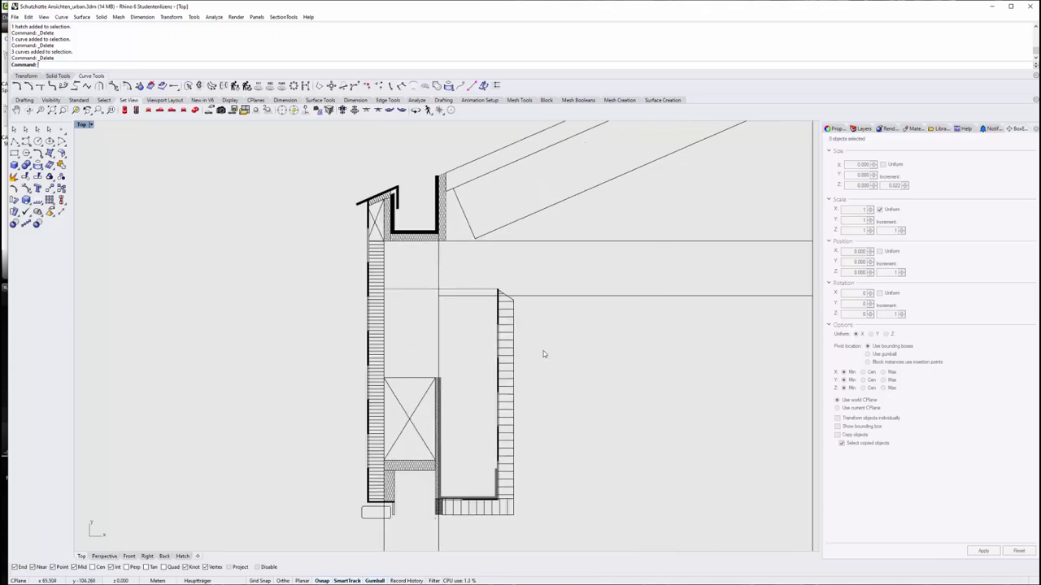
Select the rafter outline and pull its lower corner point down and left
right_click_drag(592, 374, 589, 371)
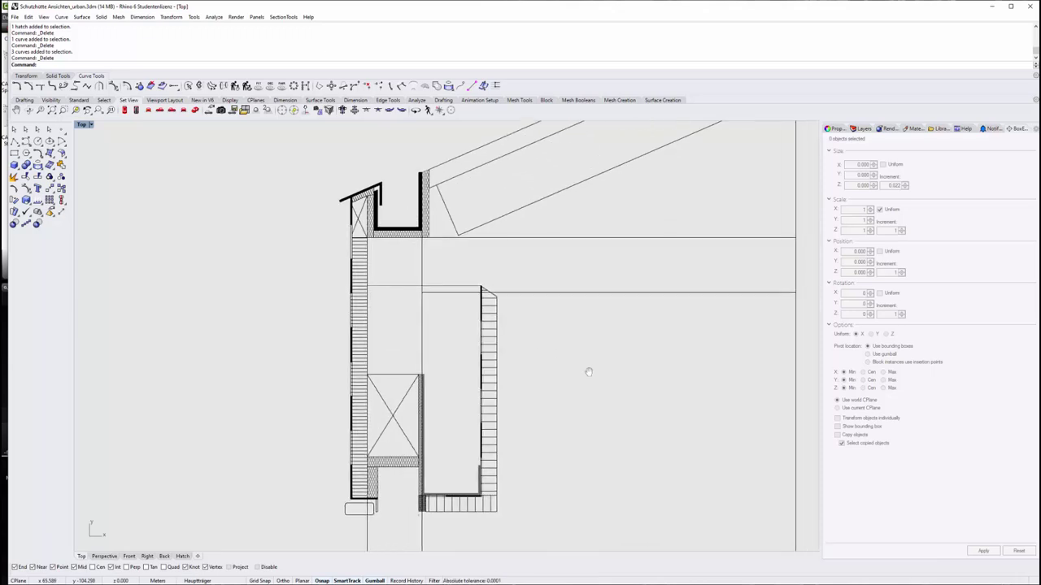
scroll(488, 316, "down", 2)
scroll(456, 384, "down", 1)
scroll(440, 384, "down", 1)
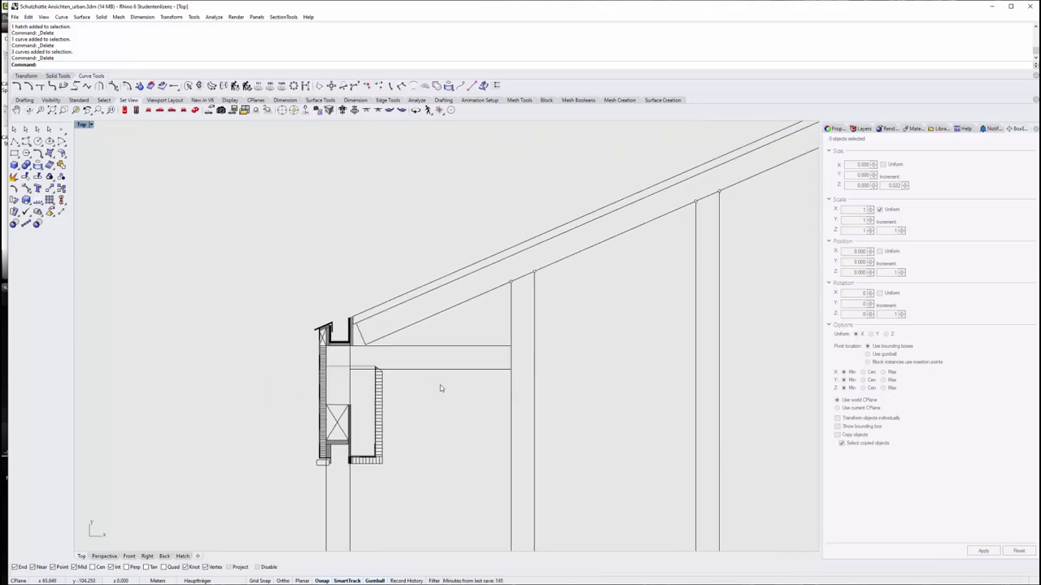
scroll(561, 290, "down", 1)
left_click(568, 274)
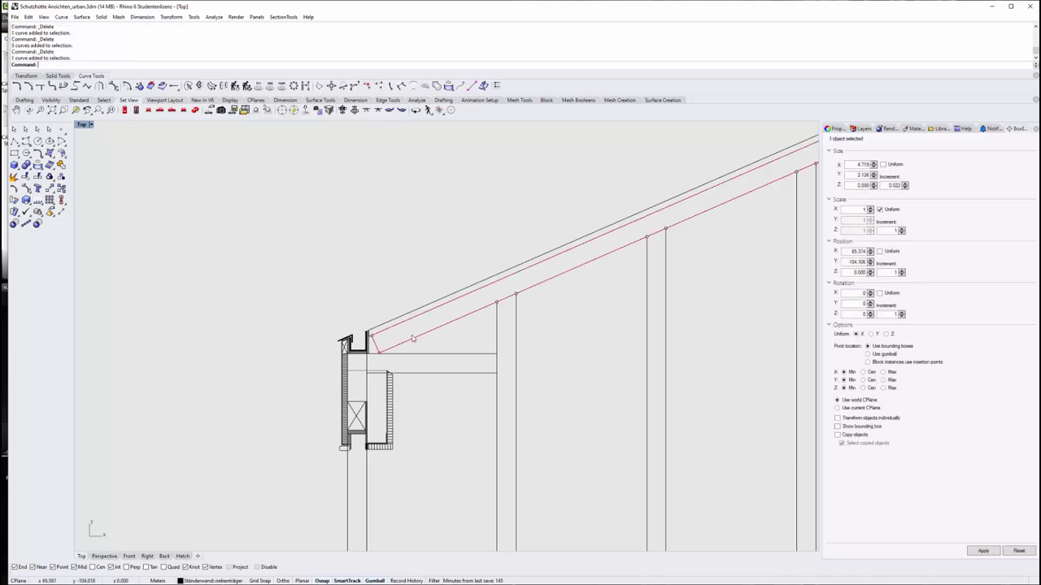
scroll(372, 355, "up", 1)
scroll(375, 342, "up", 3)
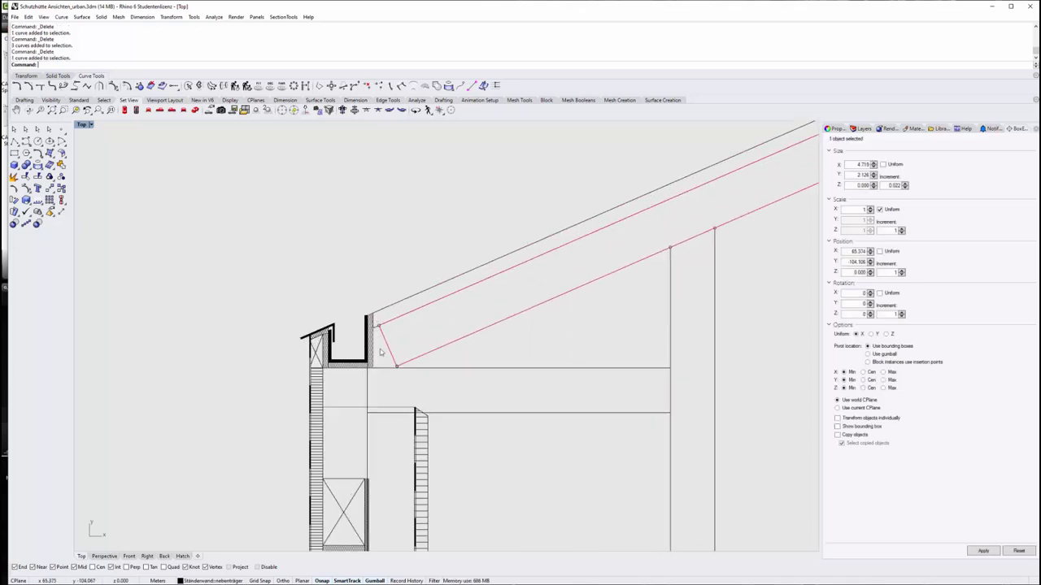
scroll(382, 351, "up", 3)
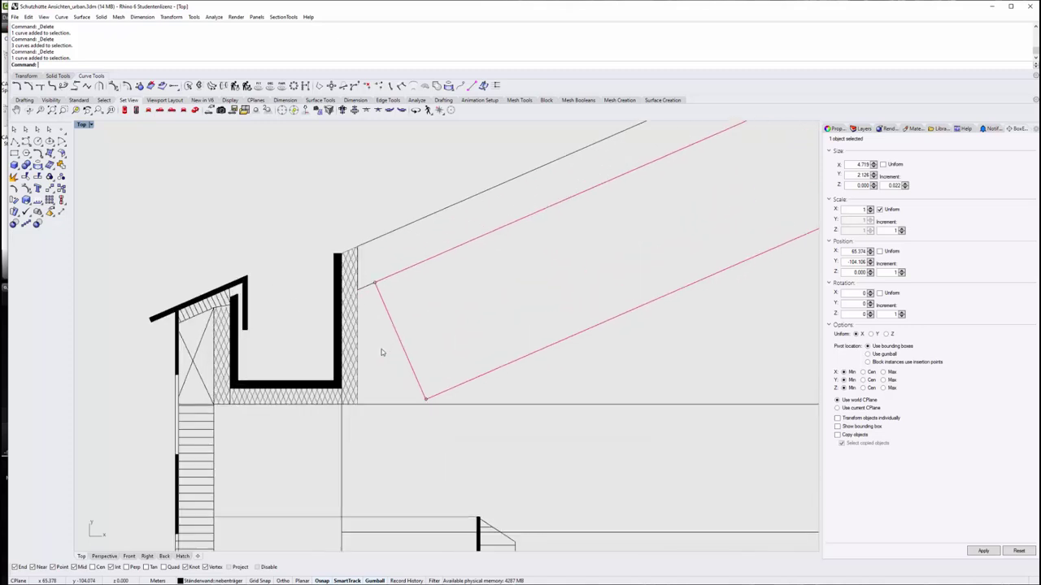
scroll(410, 348, "down", 2)
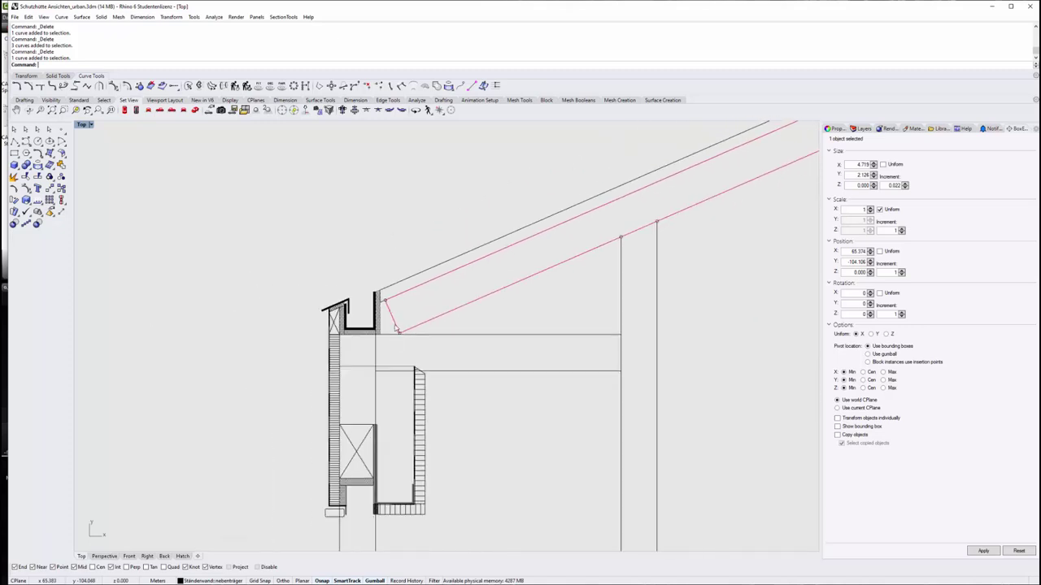
scroll(397, 341, "up", 2)
scroll(395, 330, "up", 3)
left_click_drag(394, 309, 454, 357)
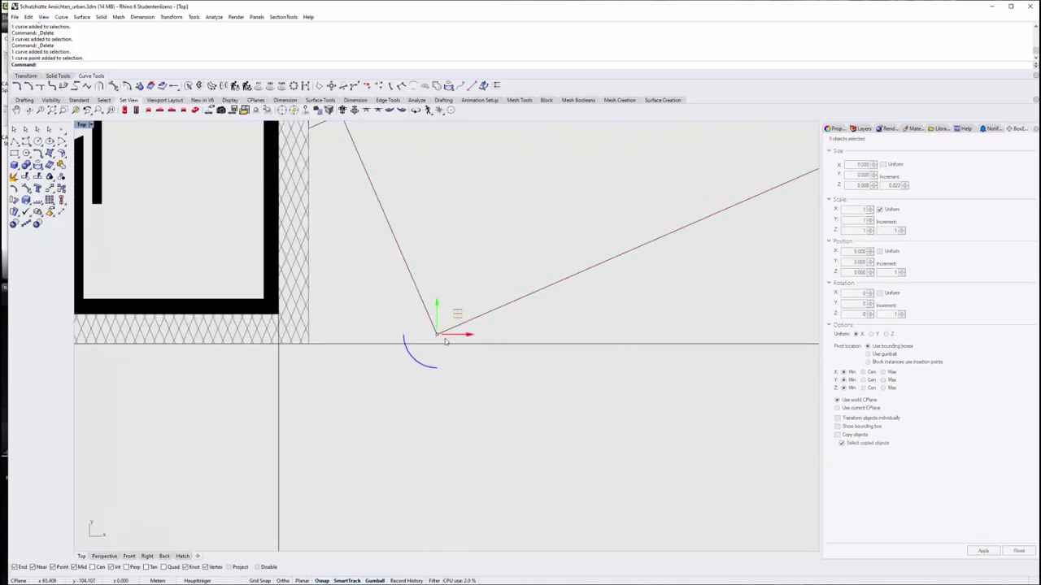
left_click(436, 334, "ctrl")
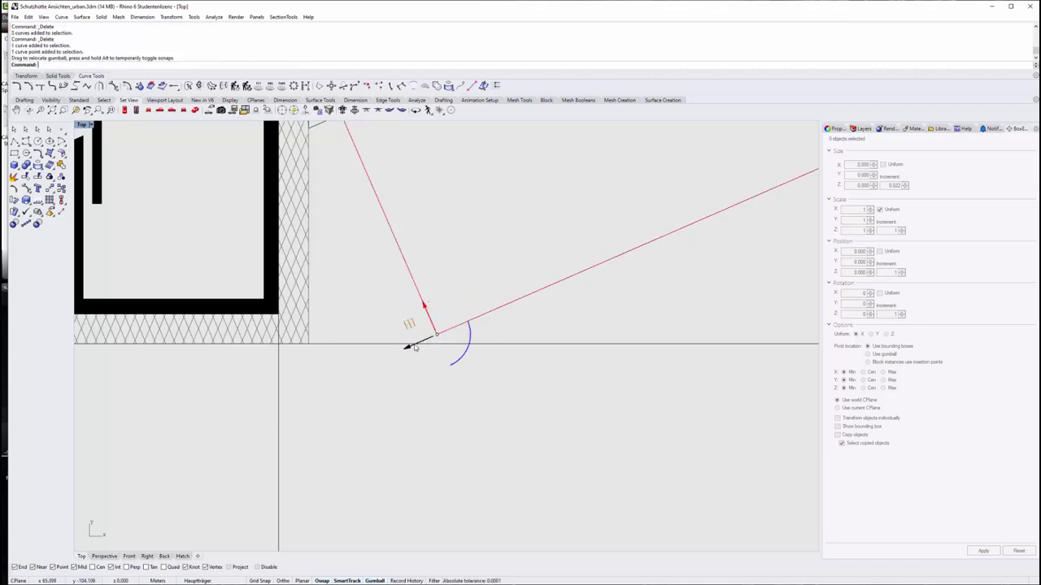
left_click_drag(437, 334, 312, 352)
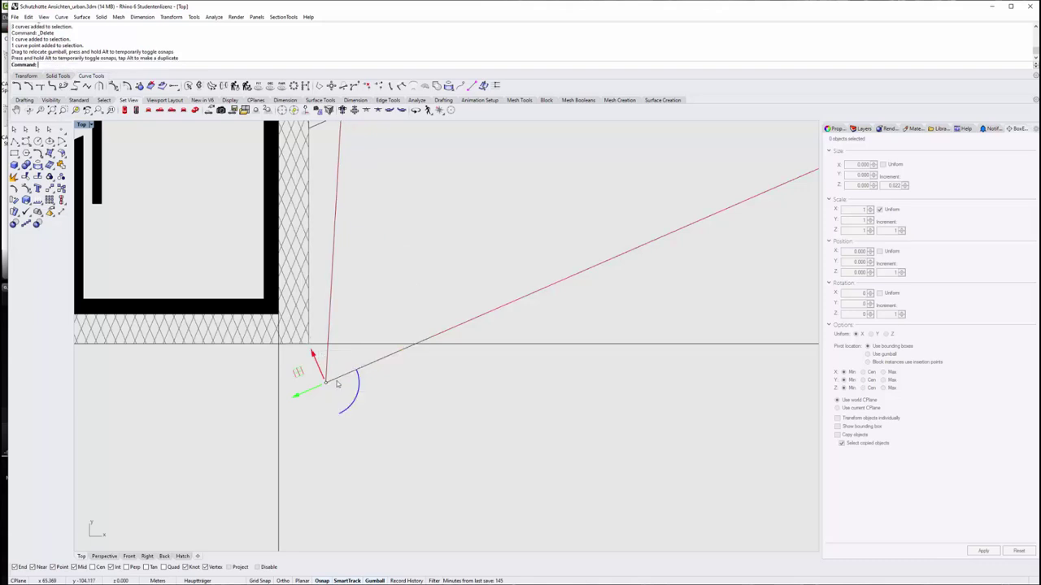
Rotate the rafter's lower end around its corner point with the gumball
scroll(330, 361, "down", 2)
scroll(330, 288, "up", 5)
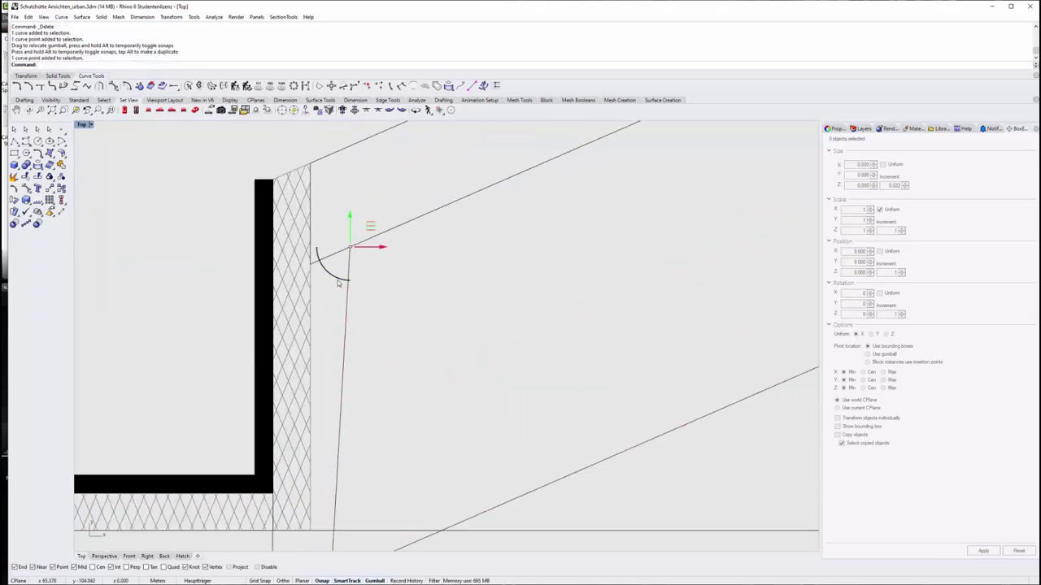
mouse_move(341, 279)
left_mouse_down()
mouse_move(364, 237)
mouse_move(355, 261)
left_mouse_up()
scroll(326, 399, "down", 1)
scroll(326, 399, "up", 1)
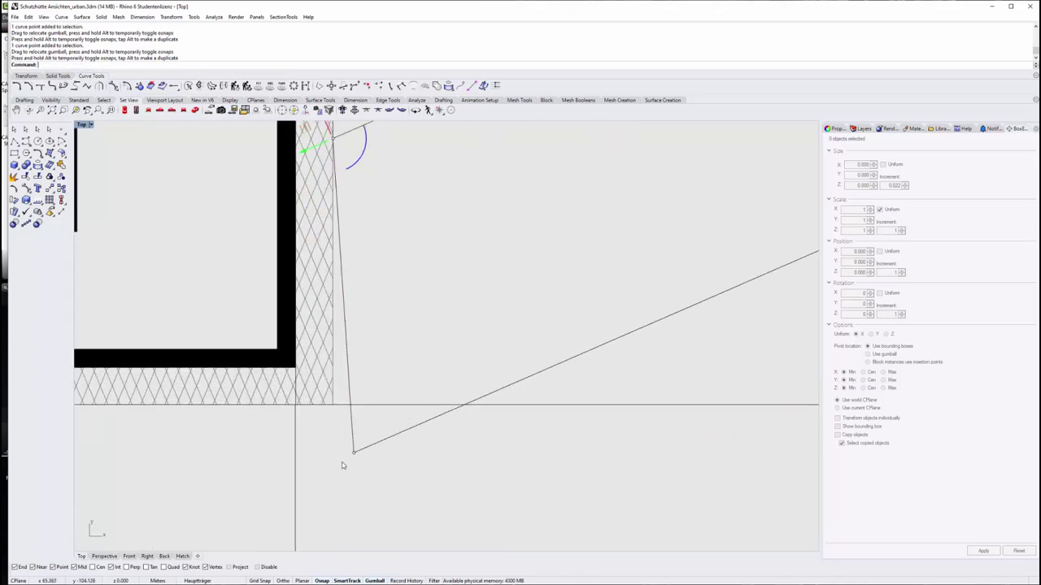
left_click(355, 452)
left_click_drag(333, 489, 321, 466)
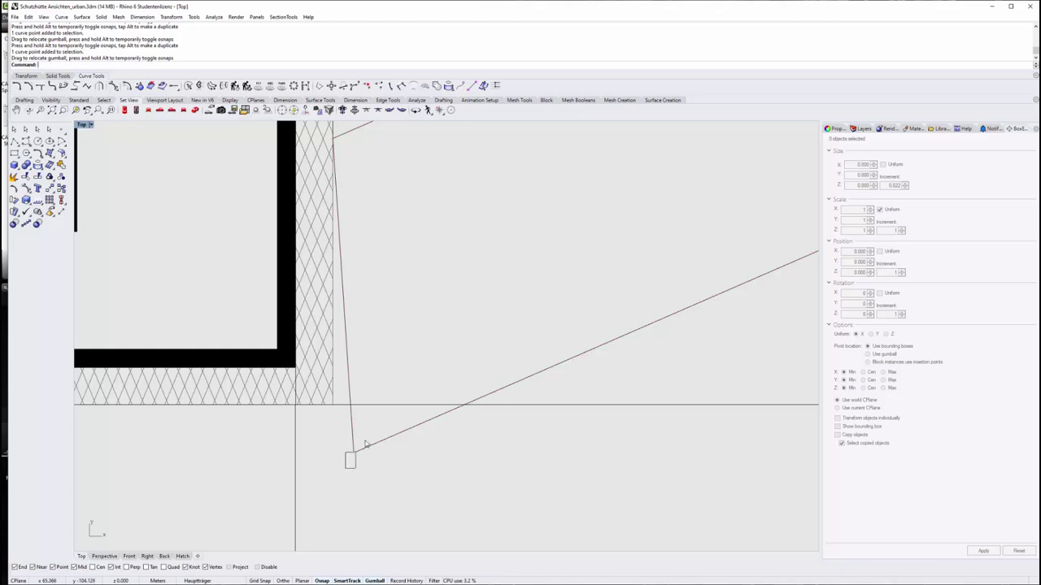
left_click(370, 445)
left_click(353, 453)
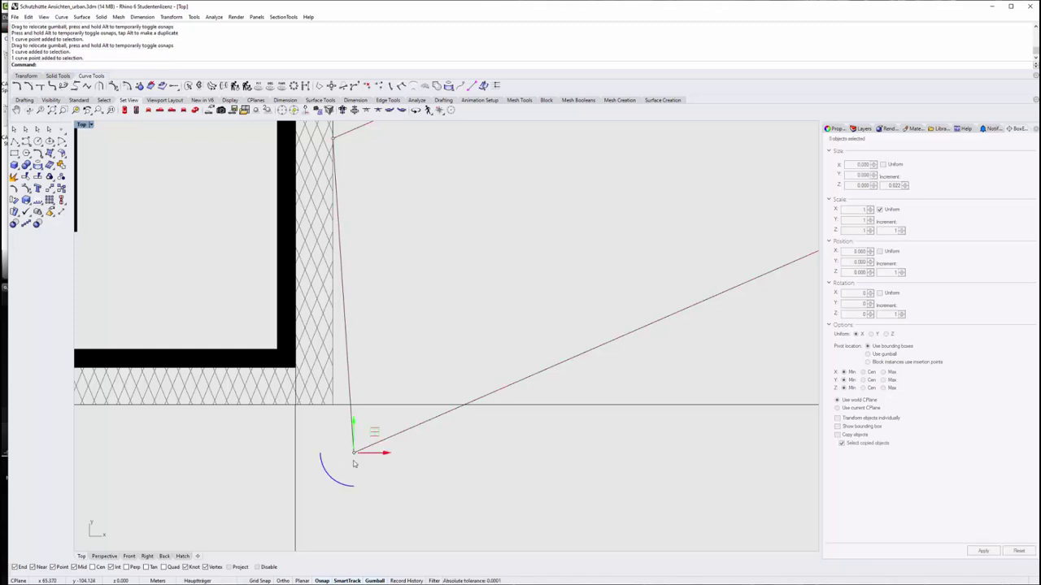
key("Escape")
Insert a control point on the rafter where it crosses the beam line
left_click(354, 448)
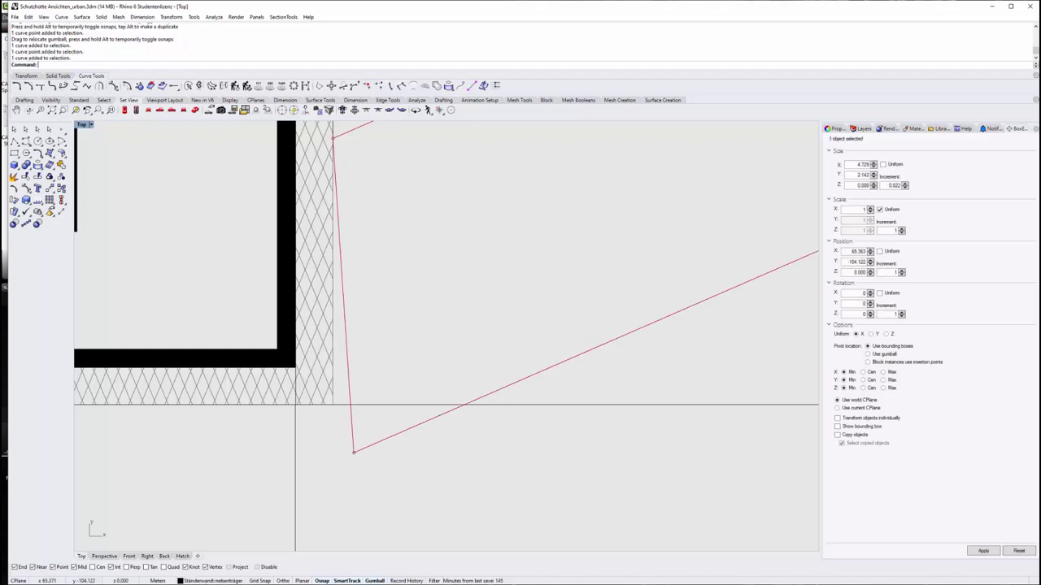
key("Up")
key("Return")
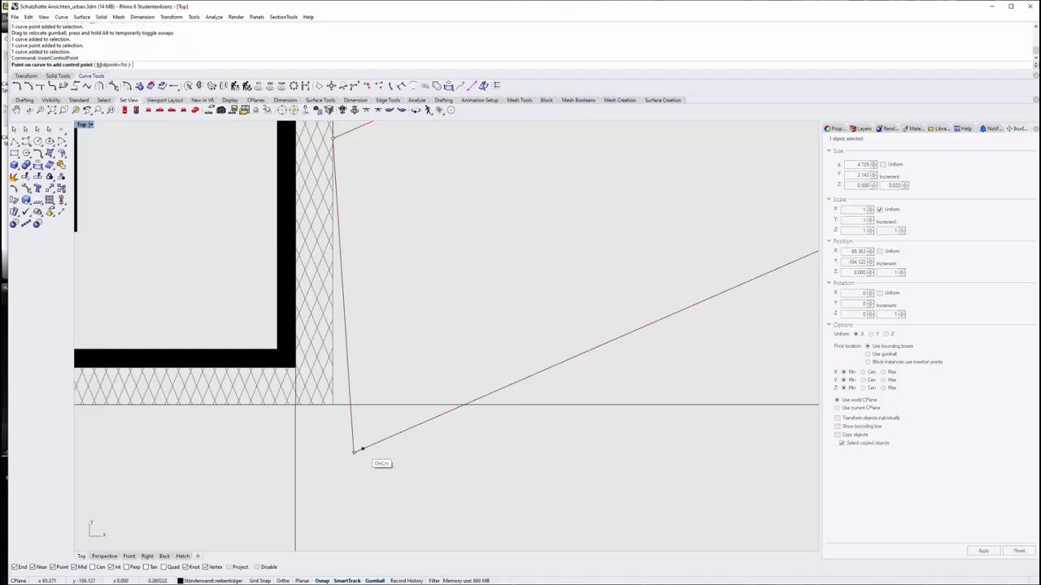
left_click(464, 405)
key("Return")
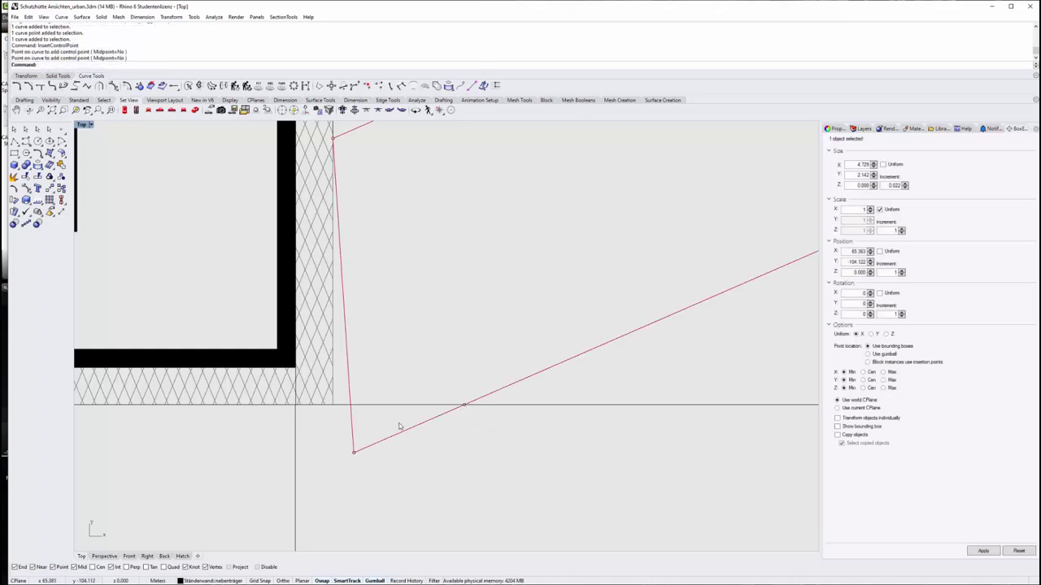
Move the rafter's lower corner point 5.977 onto the wall and beam line
left_click(354, 452)
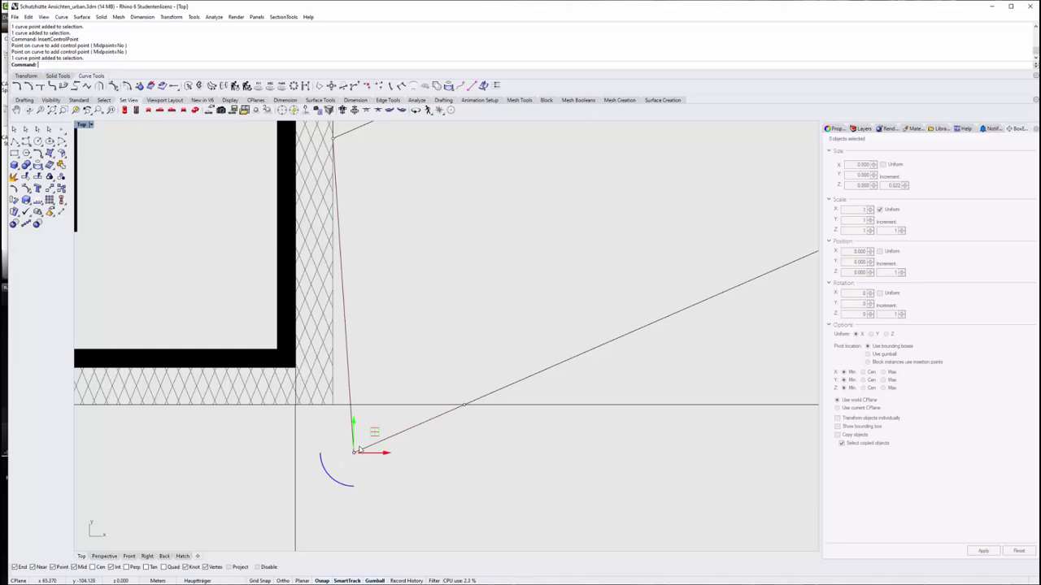
key("Escape")
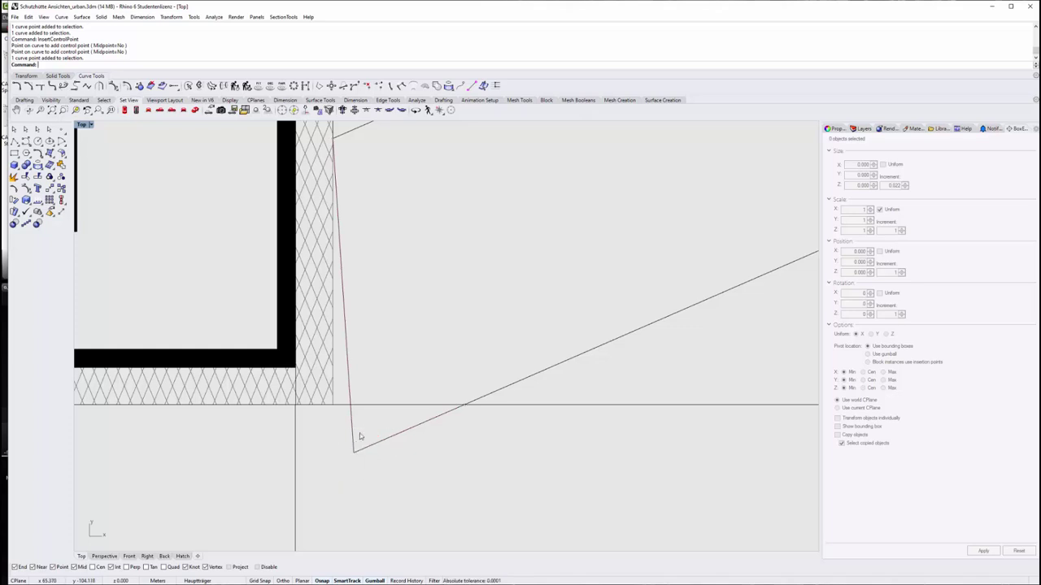
left_click(354, 452)
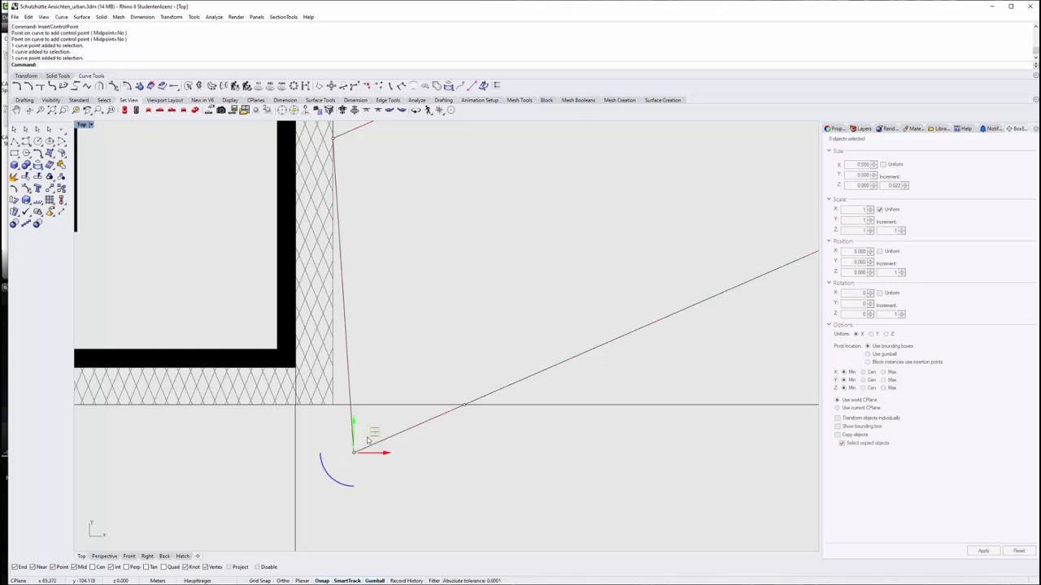
type("m")
key("Return")
left_click(354, 452)
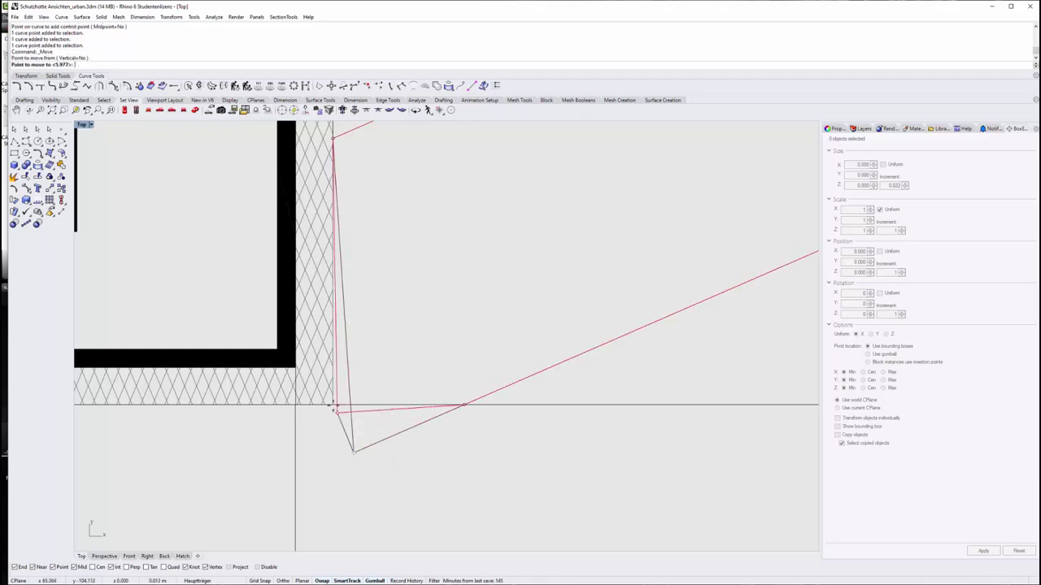
left_click(332, 405)
scroll(487, 374, "down", 5)
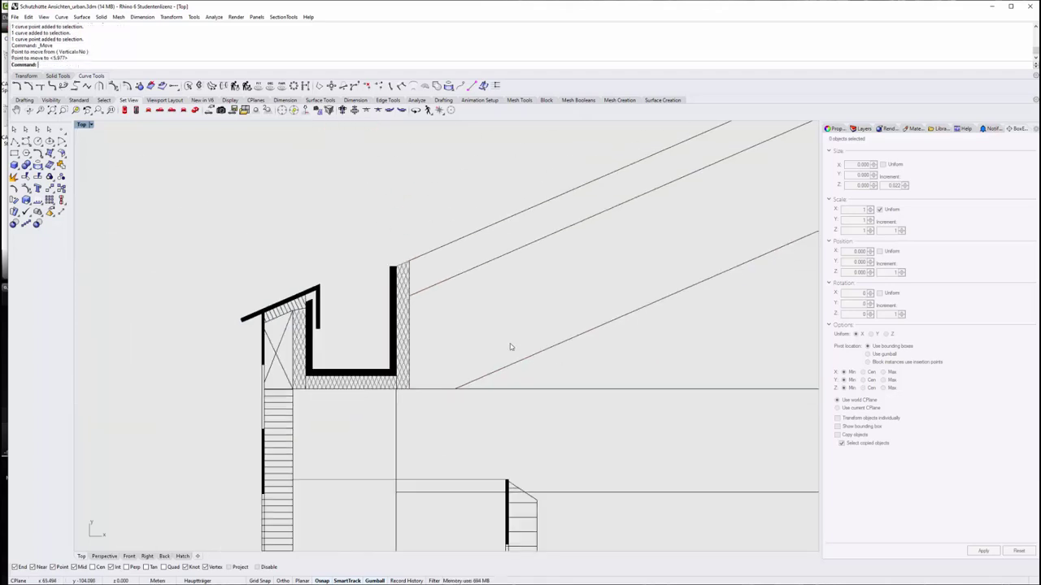
scroll(514, 355, "up", 2)
mouse_move(514, 355)
right_mouse_down()
mouse_move(534, 399)
mouse_move(483, 320)
mouse_move(478, 269)
right_mouse_up()
Move the end points of the vertical wall line under the eave downward
left_click(410, 408)
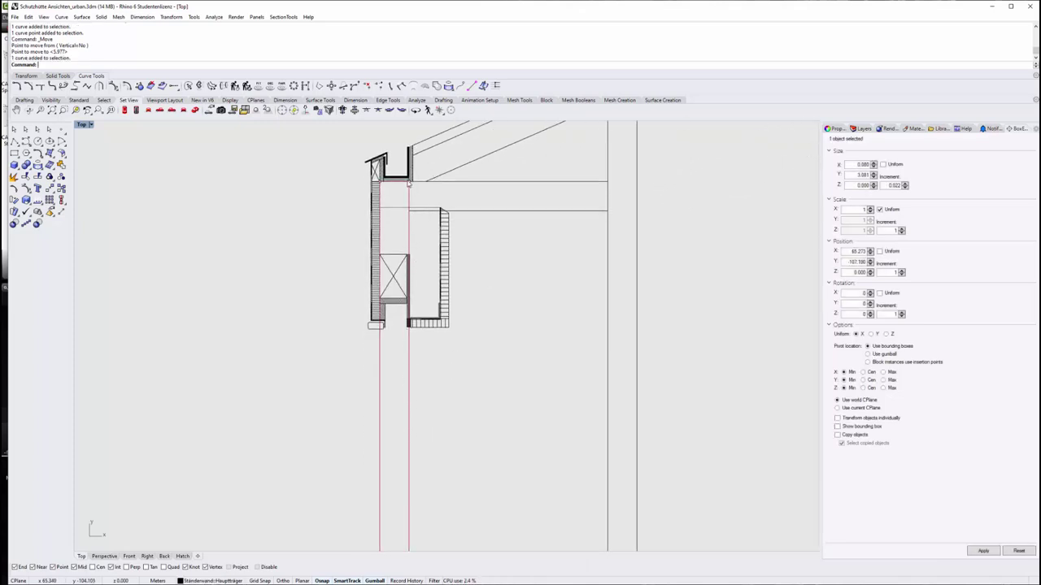
scroll(410, 181, "up", 2)
scroll(332, 187, "up", 1)
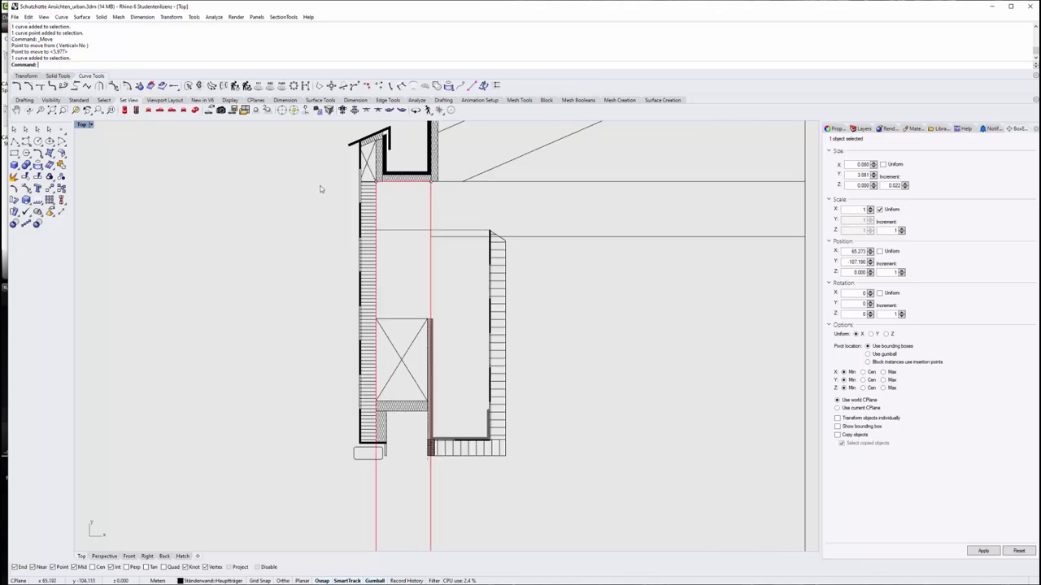
scroll(321, 190, "up", 1)
left_click_drag(326, 202, 471, 181)
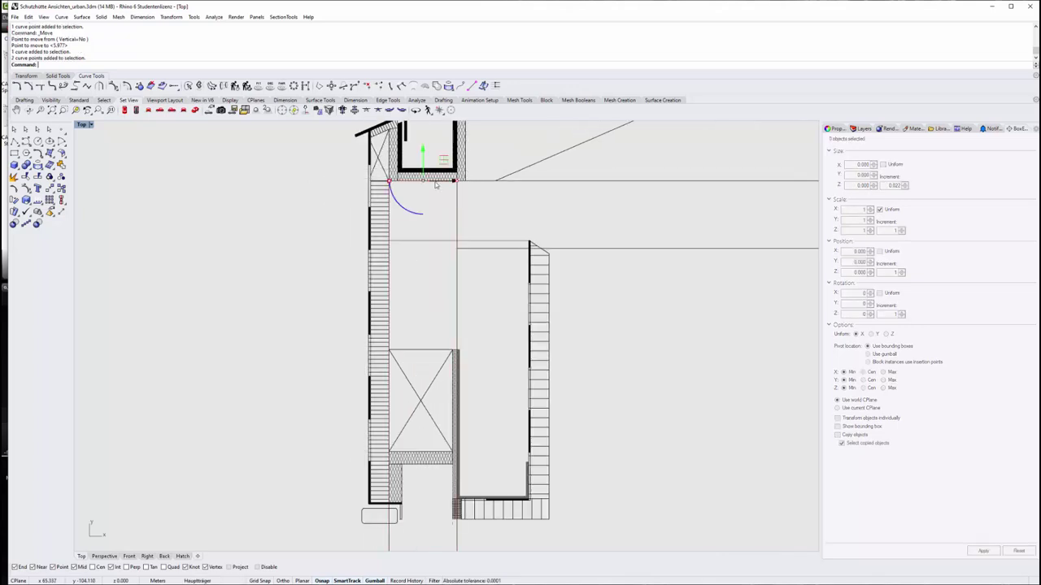
mouse_move(424, 156)
left_mouse_down()
mouse_move(453, 244)
mouse_move(572, 250)
left_mouse_up()
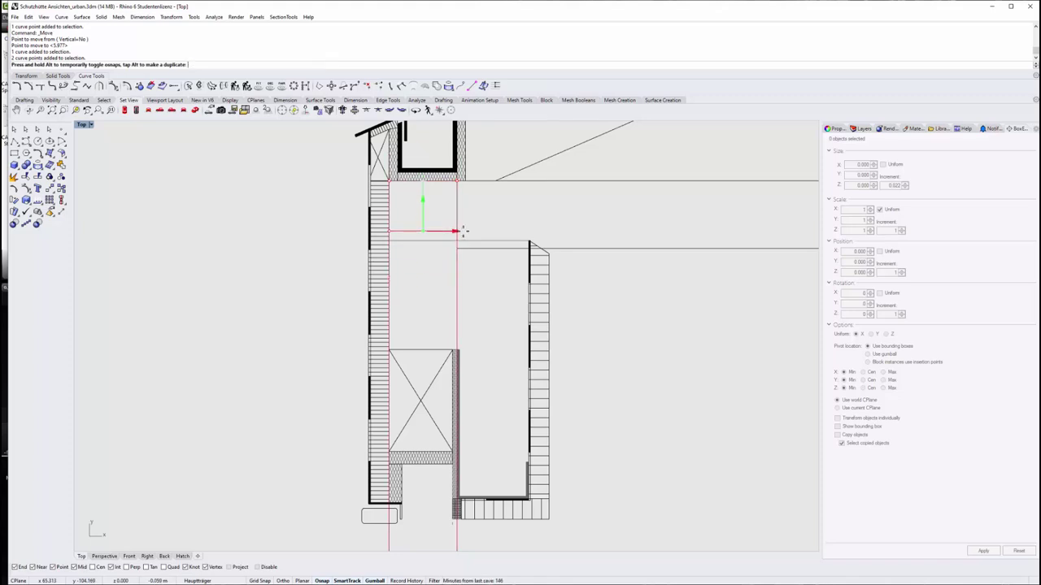
scroll(458, 239, "down", 3)
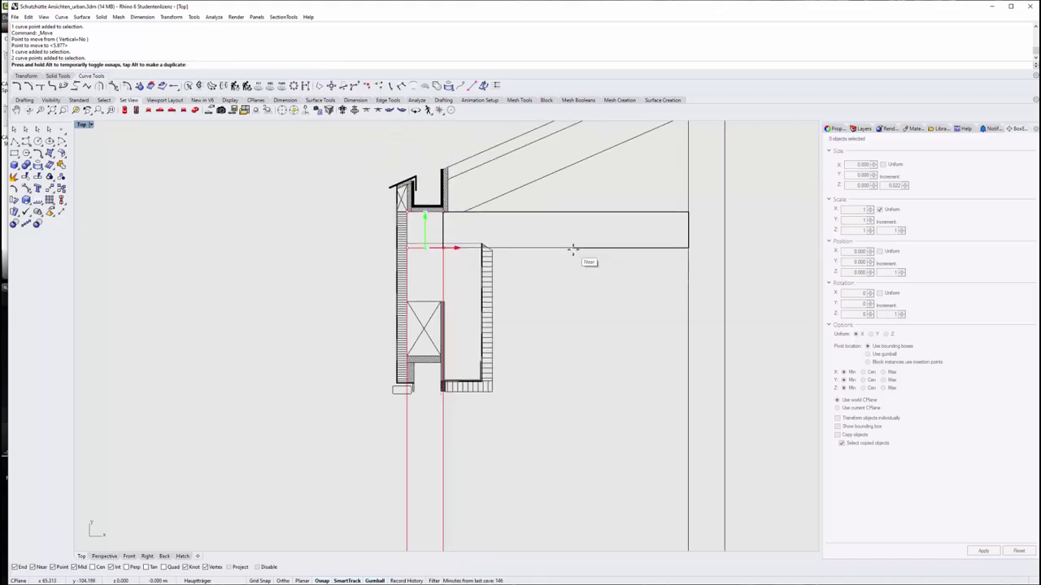
scroll(447, 255, "up", 4)
left_click_drag(572, 250, 593, 239)
Shorten the horizontal eave curve by pulling its two end points to the left
left_click(562, 236)
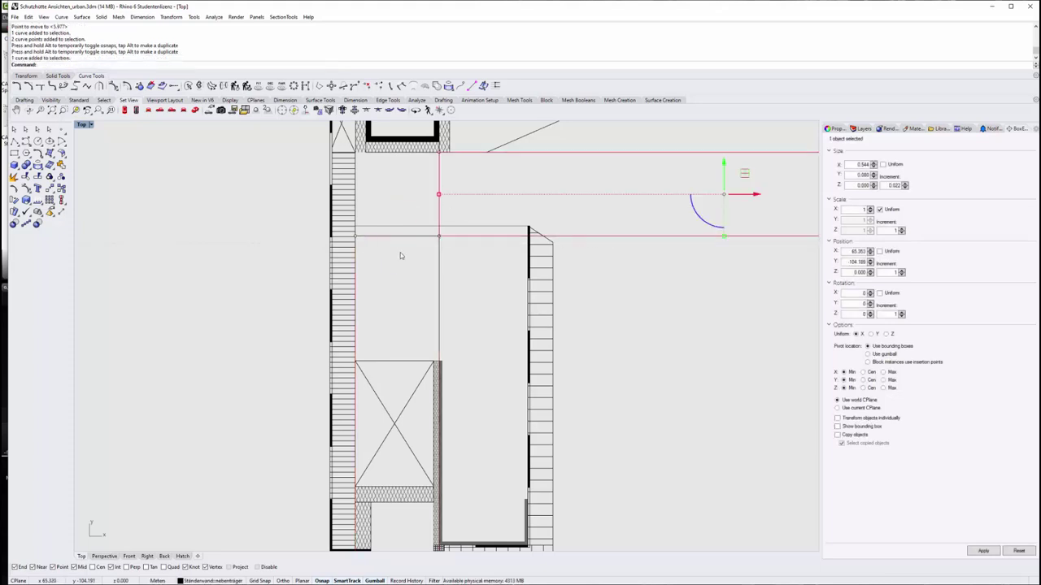
left_click_drag(400, 265, 448, 148)
left_click_drag(439, 236, 375, 238)
key("Escape")
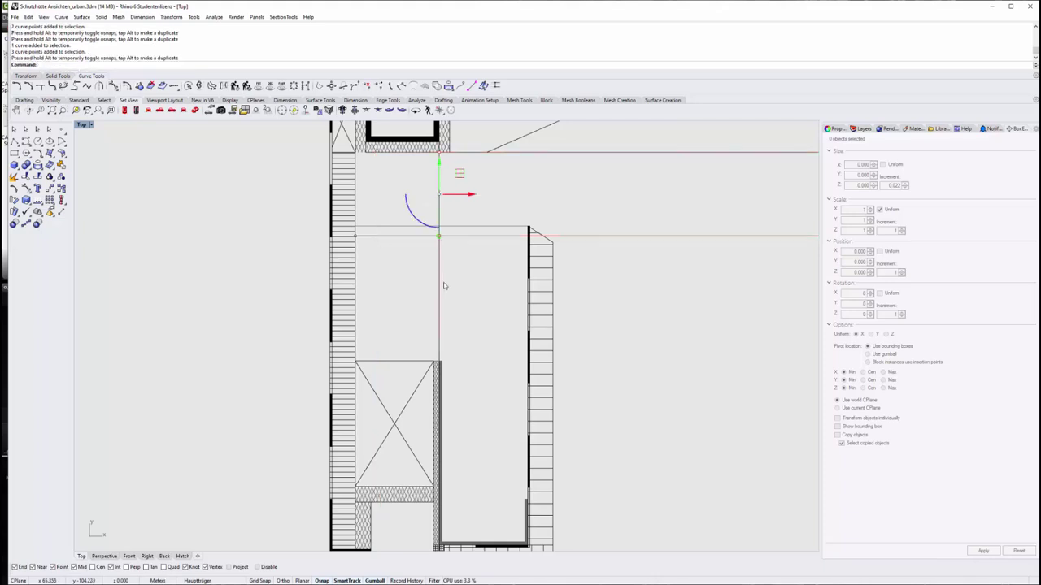
left_click(430, 236)
left_click_drag(417, 266, 449, 143)
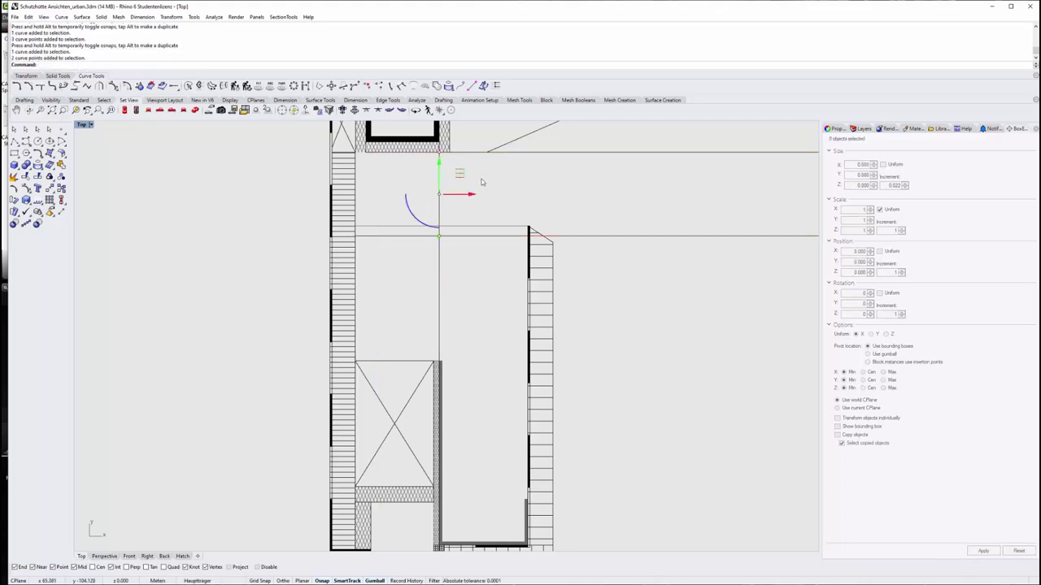
left_click_drag(438, 236, 355, 238)
scroll(488, 284, "down", 3)
scroll(549, 293, "down", 3)
scroll(571, 290, "down", 1)
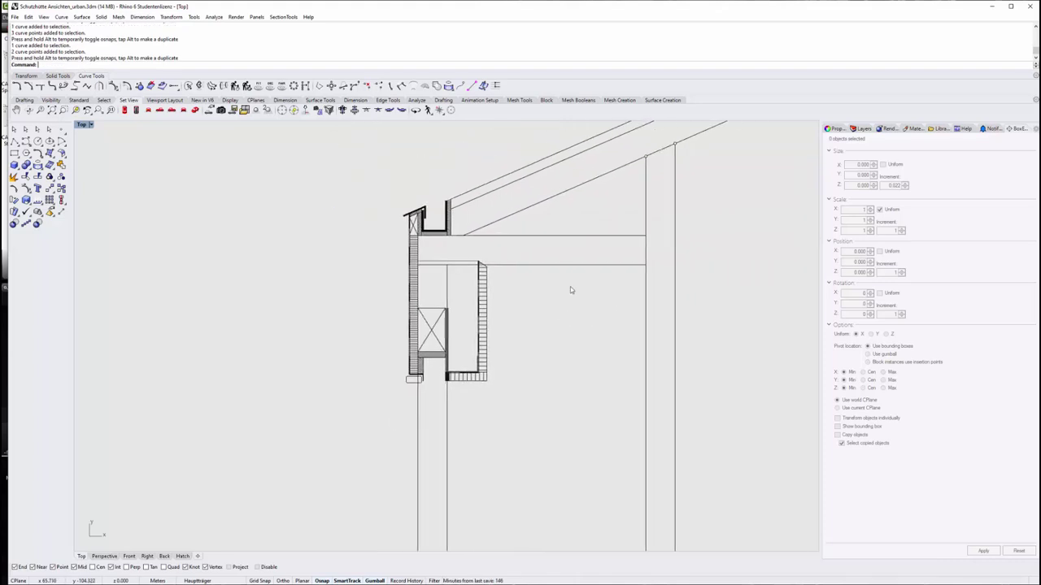
left_click(571, 265)
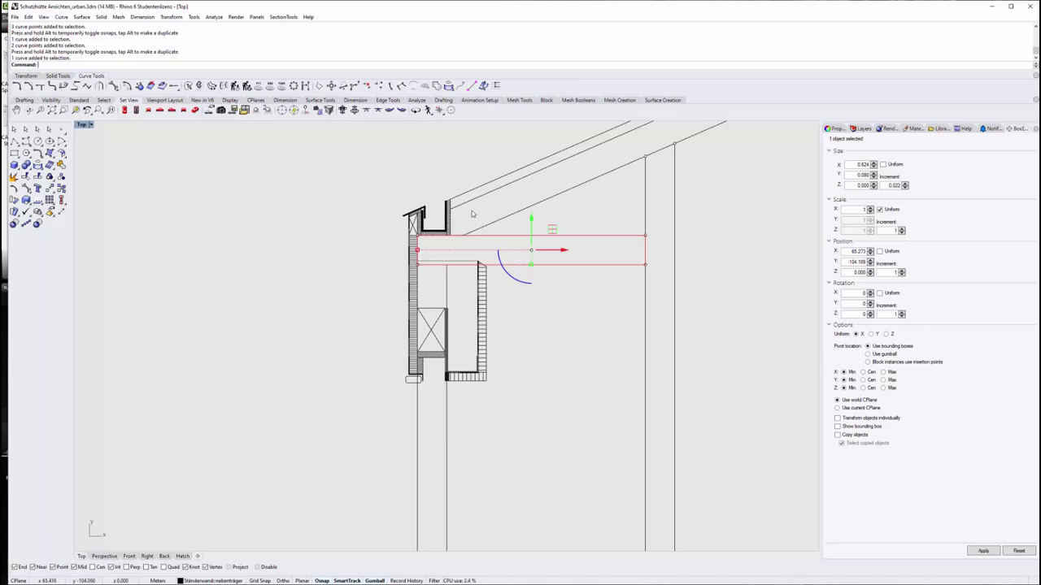
Zoom out and pan to the stud-wall elevation, selecting a vertical stud
scroll(659, 262, "down", 2)
scroll(634, 263, "down", 2)
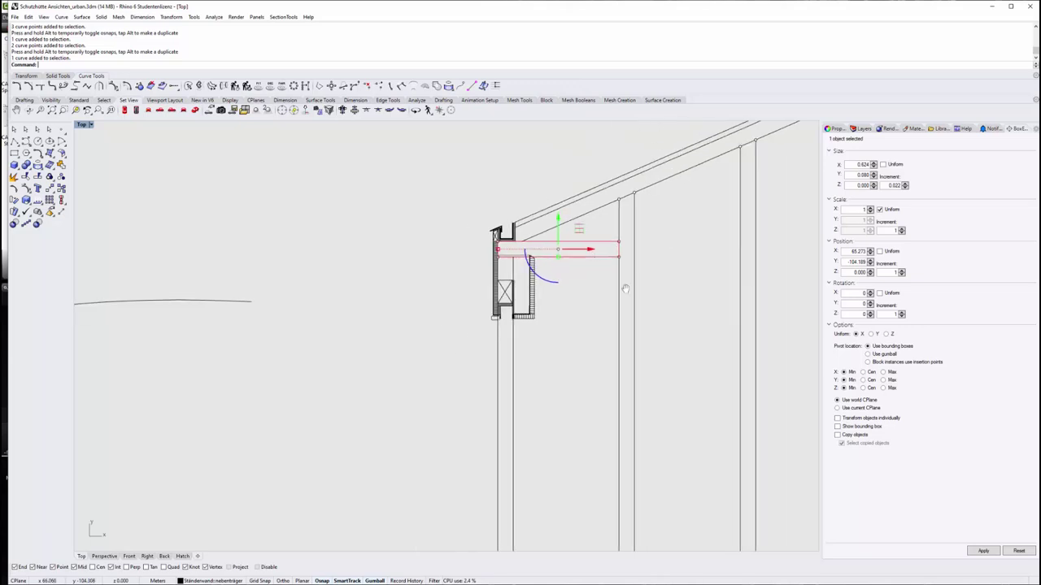
scroll(605, 264, "down", 2)
scroll(571, 274, "down", 3)
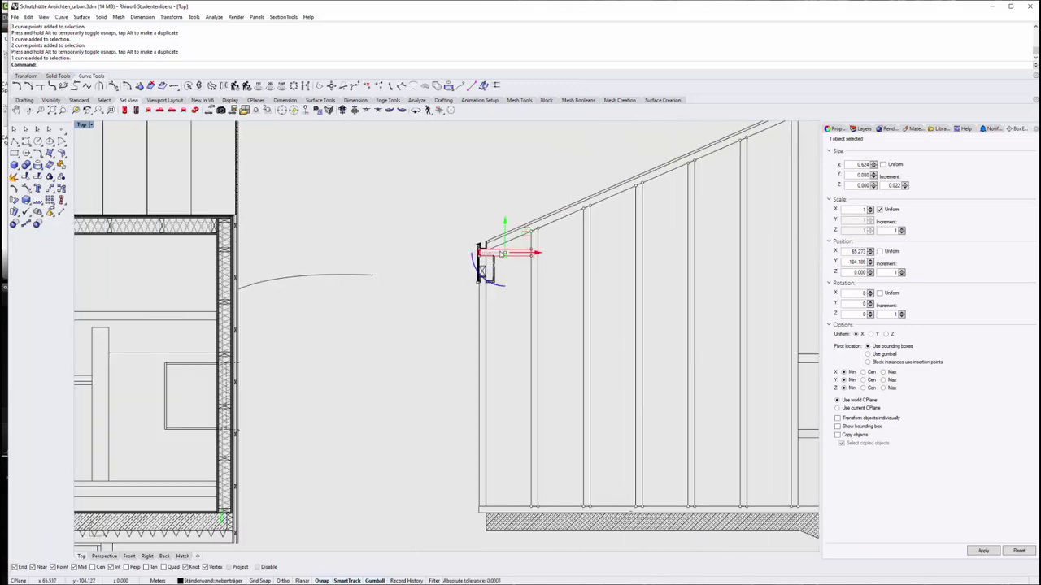
right_click_drag(530, 287, 546, 309)
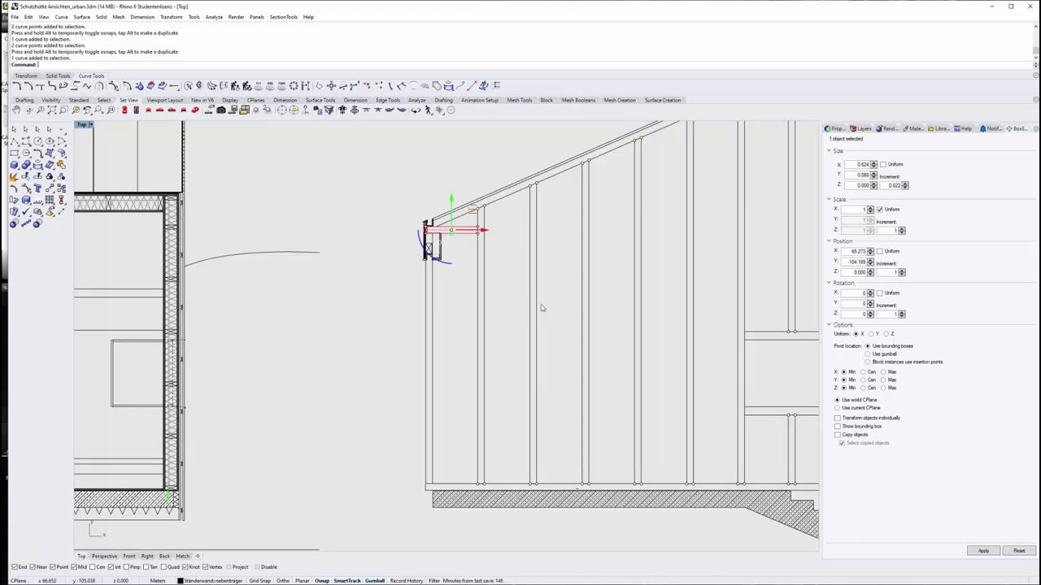
mouse_move(541, 307)
right_mouse_down()
mouse_move(606, 361)
mouse_move(592, 357)
right_mouse_up()
right_click_drag(493, 365, 509, 383)
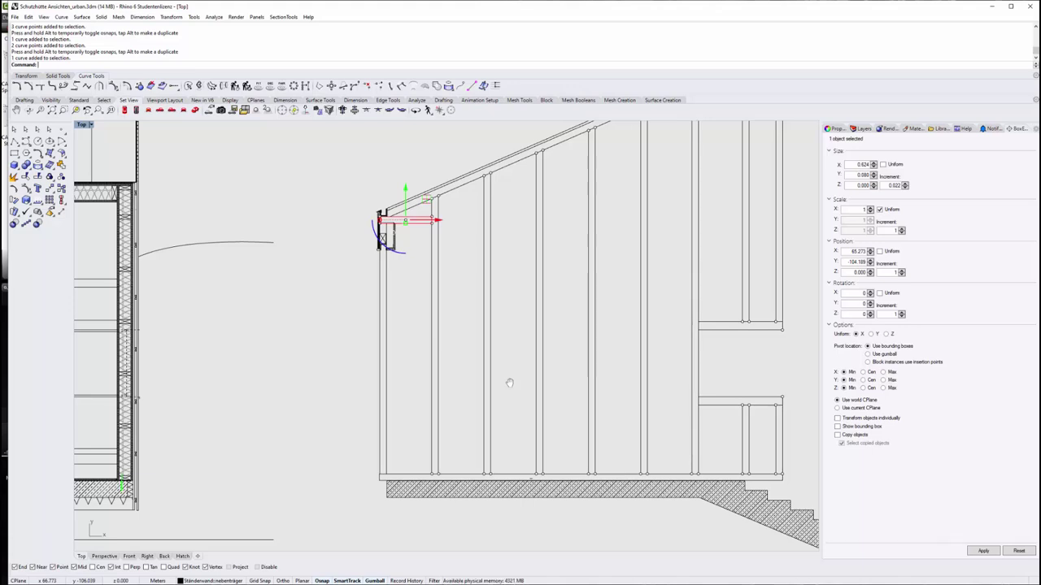
right_click_drag(503, 381, 510, 400)
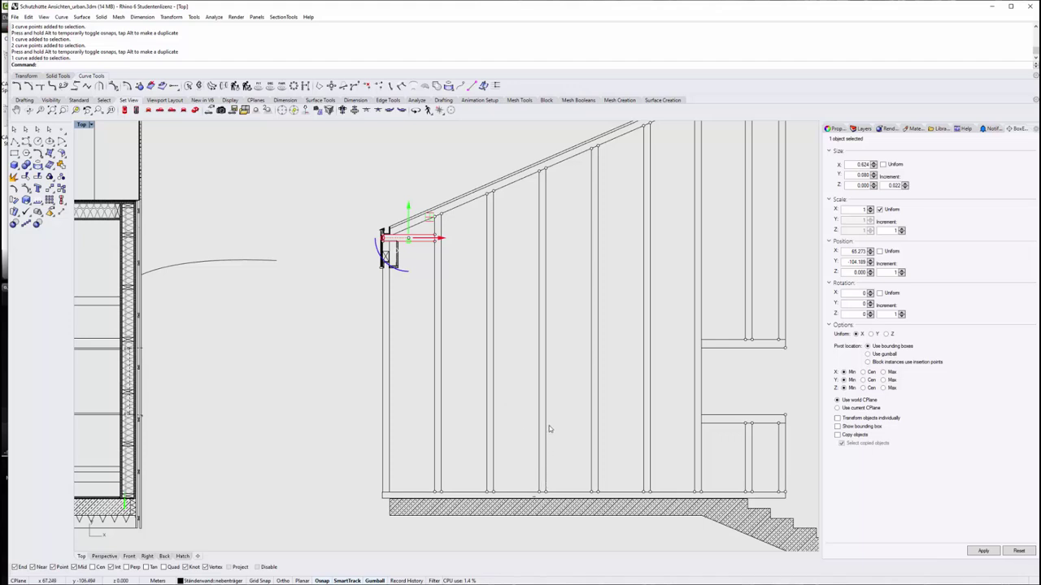
left_click(545, 300)
Select the bottom plate and lift a copy up the wall as a mid-height rail
left_click(569, 428)
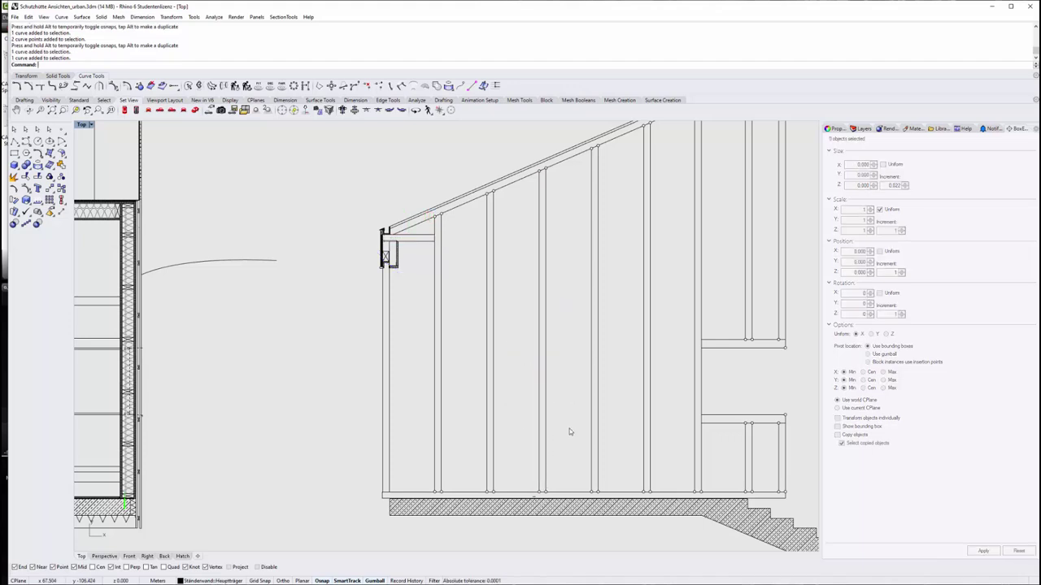
left_click(547, 425)
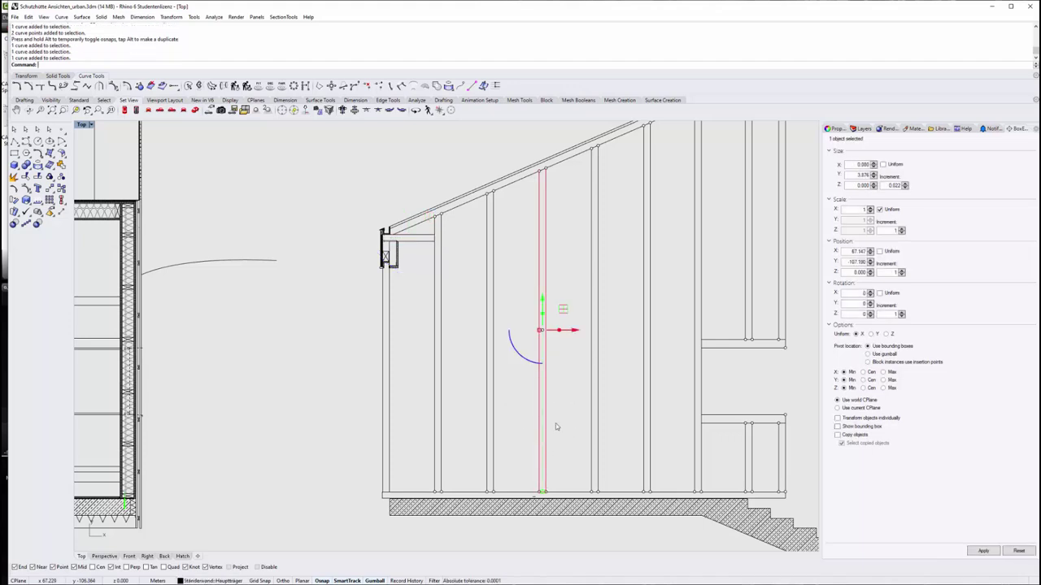
key("Right")
key("Right")
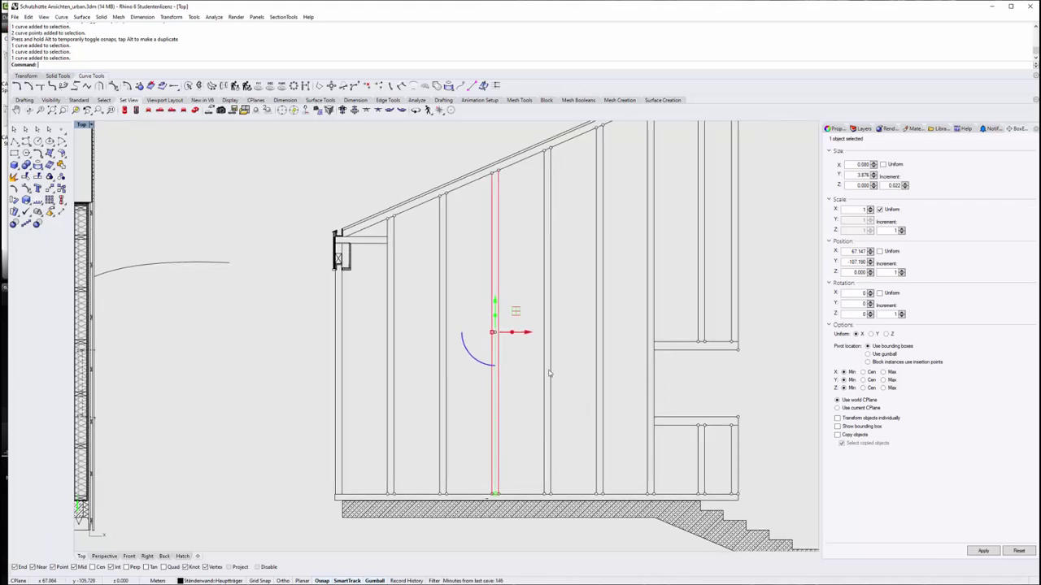
left_click(548, 365)
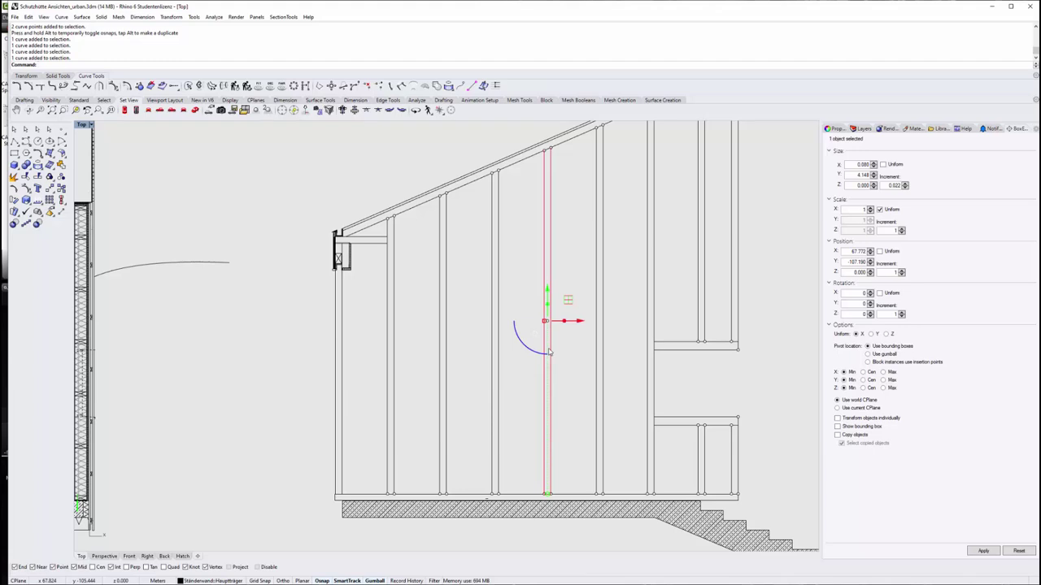
left_click(529, 506)
left_click(524, 495)
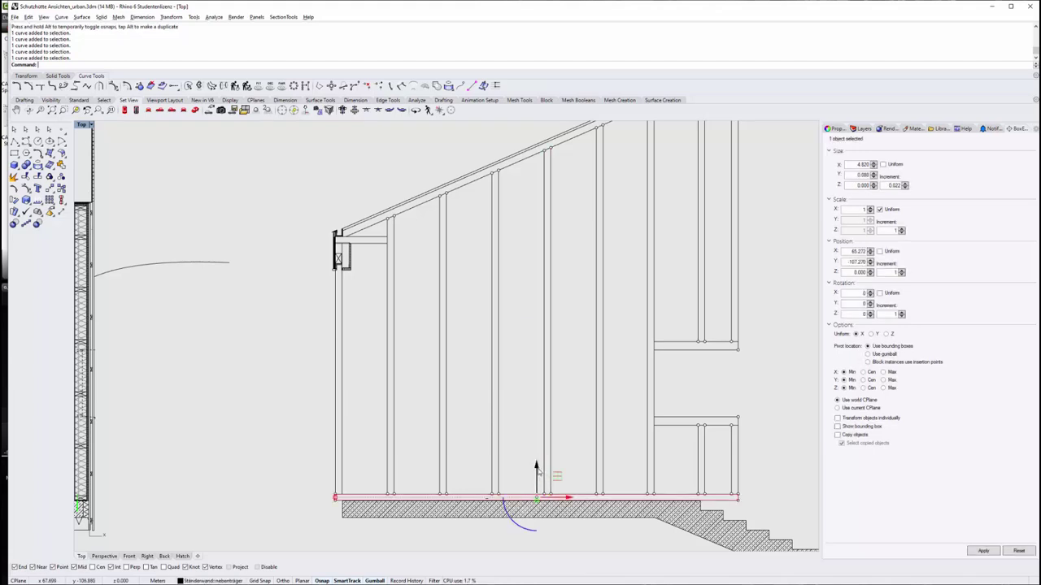
left_click_drag(533, 464, 533, 341)
Align the new rail's top edge with the line at the right wall
scroll(614, 379, "up", 3)
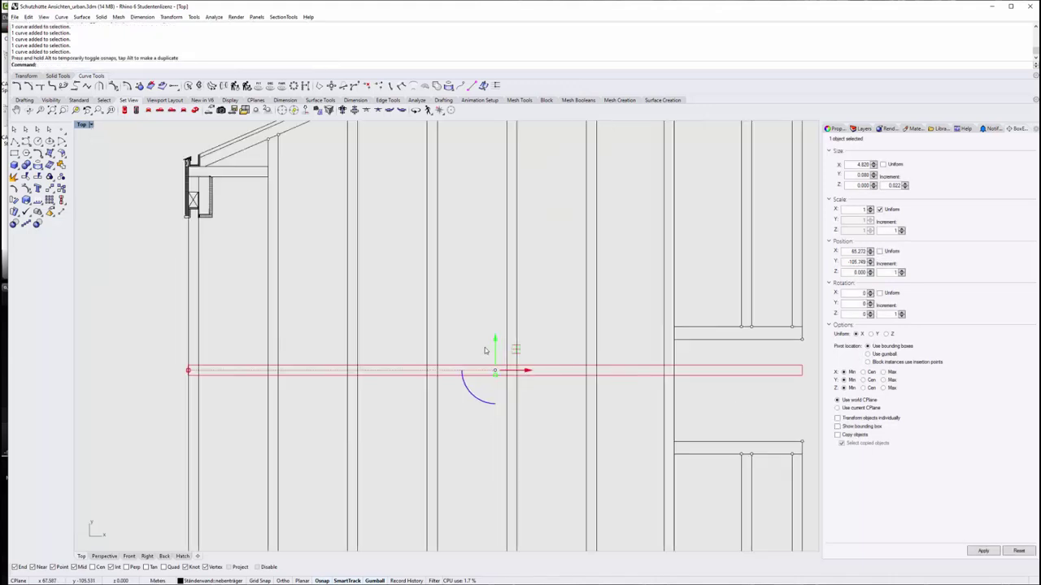
left_click_drag(494, 371, 667, 327, "ctrl")
scroll(716, 345, "up", 3)
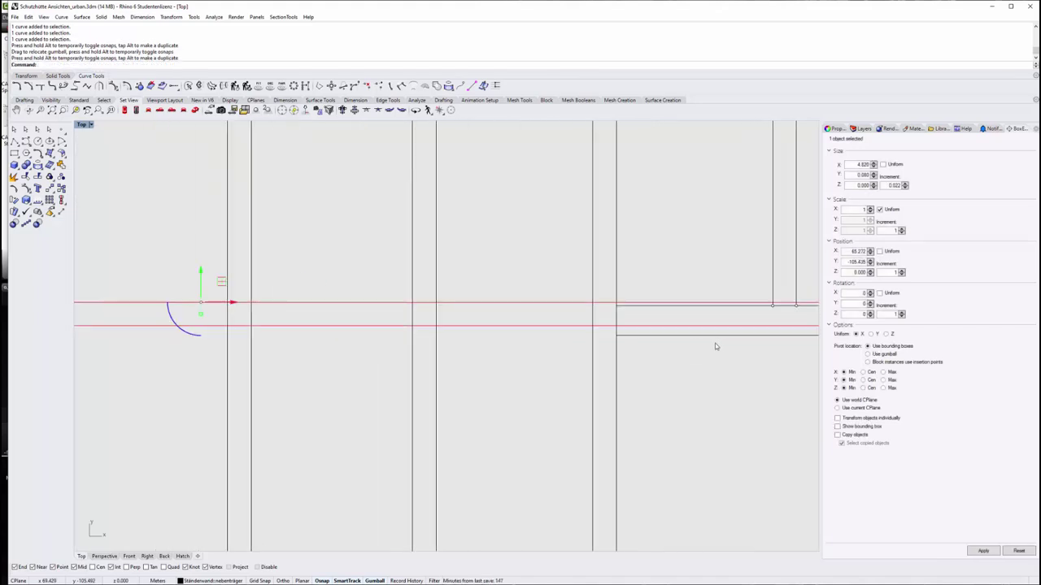
scroll(714, 347, "up", 1)
scroll(376, 330, "down", 3)
scroll(507, 320, "up", 1)
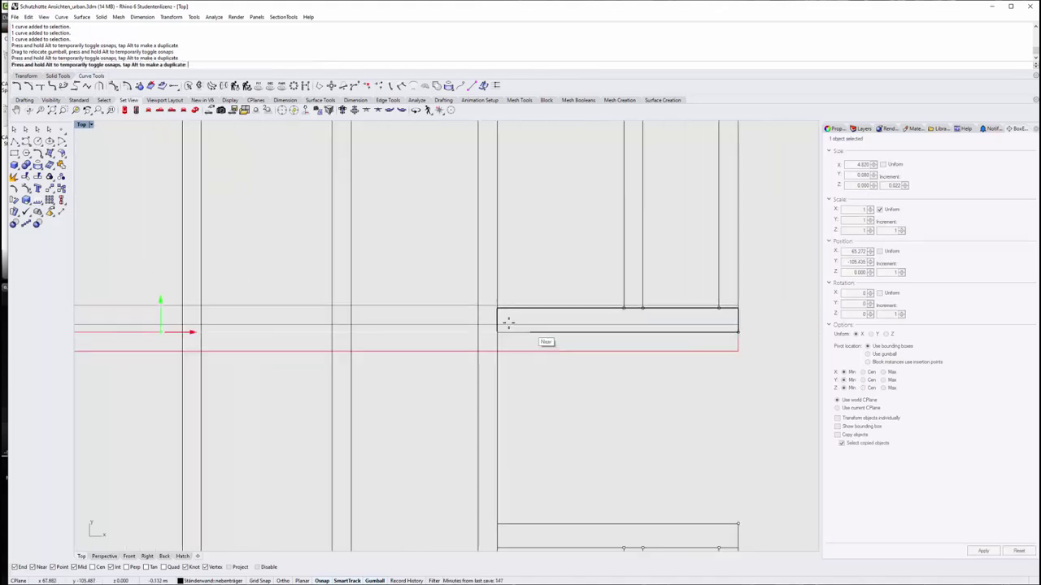
scroll(488, 301, "up", 1)
scroll(487, 302, "down", 1)
scroll(496, 339, "down", 1)
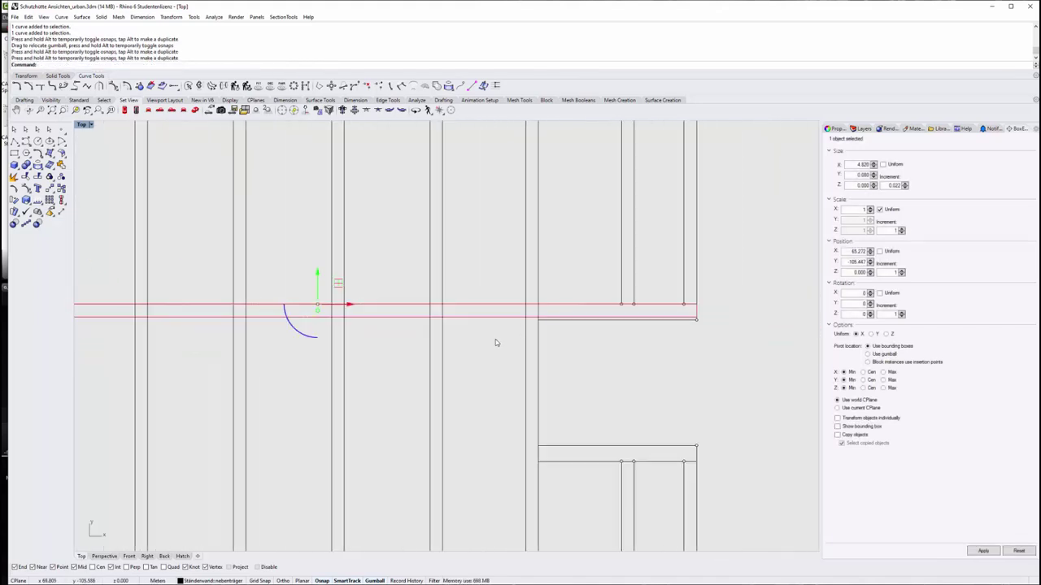
left_click(495, 339)
left_click(495, 320)
scroll(687, 329, "up", 2)
scroll(687, 329, "up", 3)
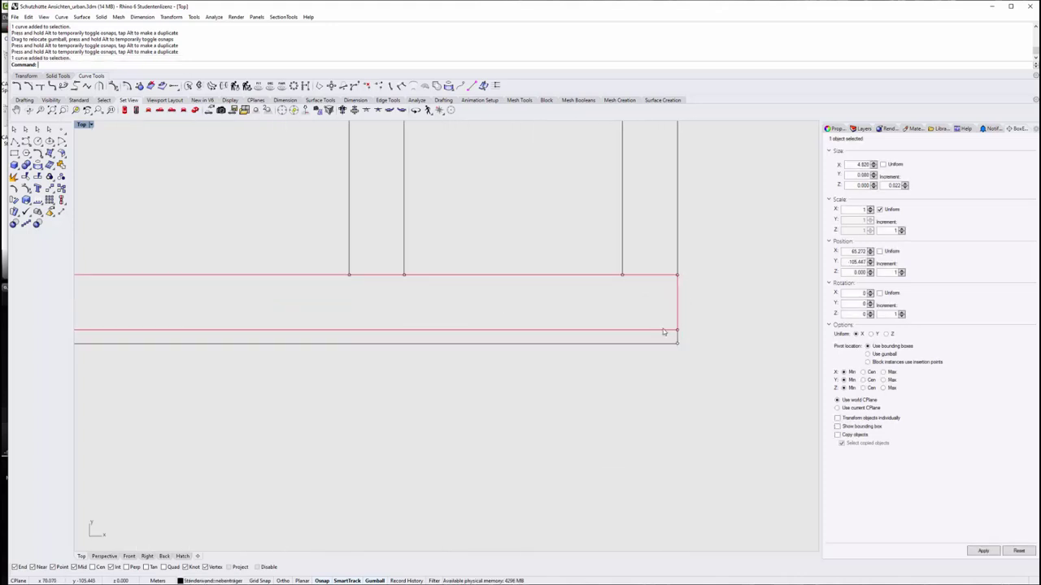
key("Escape")
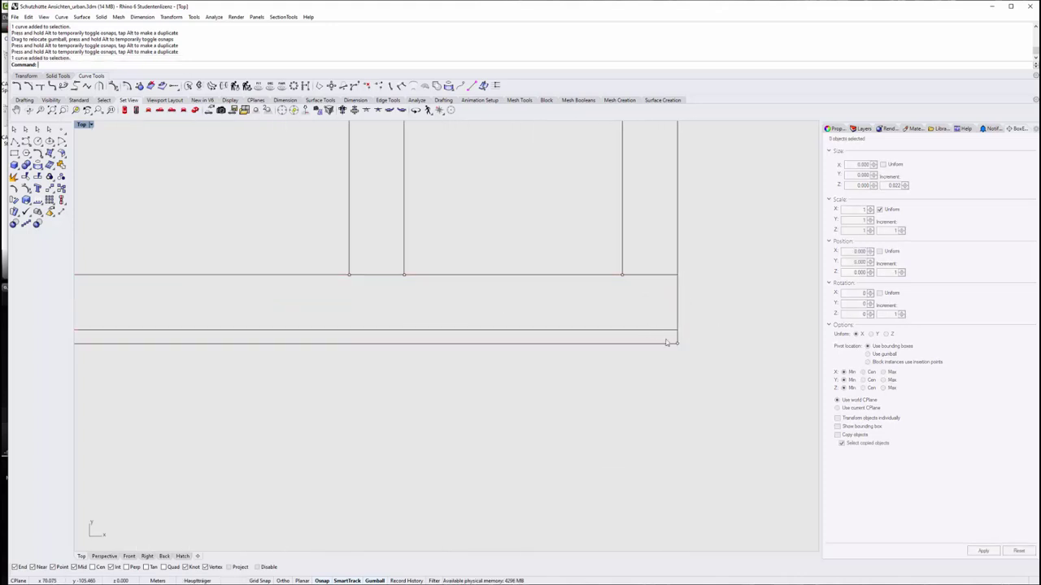
Pull the rail's right end points 1.536 left so it stops at the interior stud
left_click(659, 330)
left_click_drag(653, 336, 698, 261)
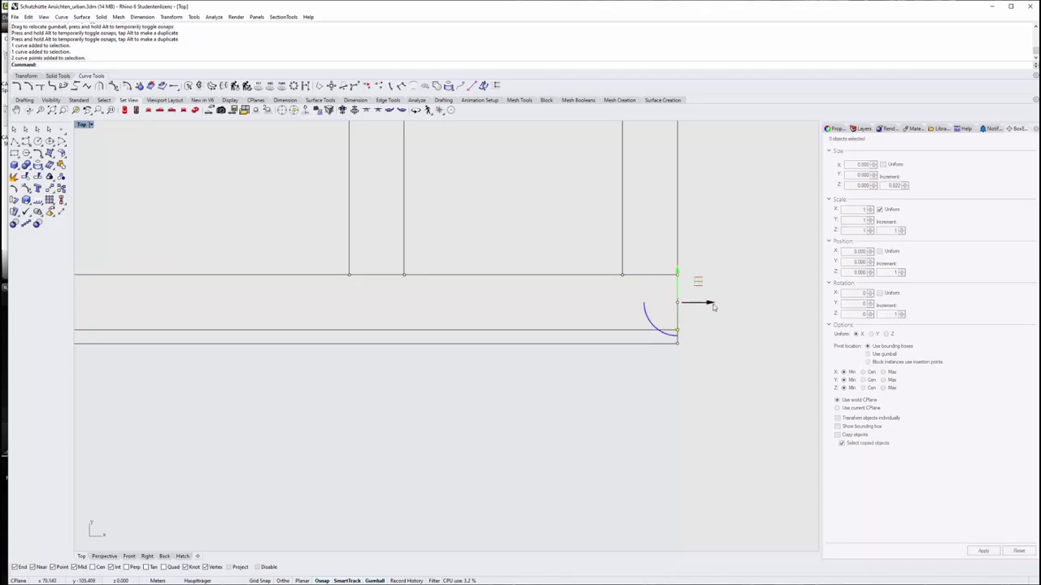
left_click_drag(713, 306, 444, 301)
scroll(697, 300, "down", 3)
scroll(664, 366, "down", 3)
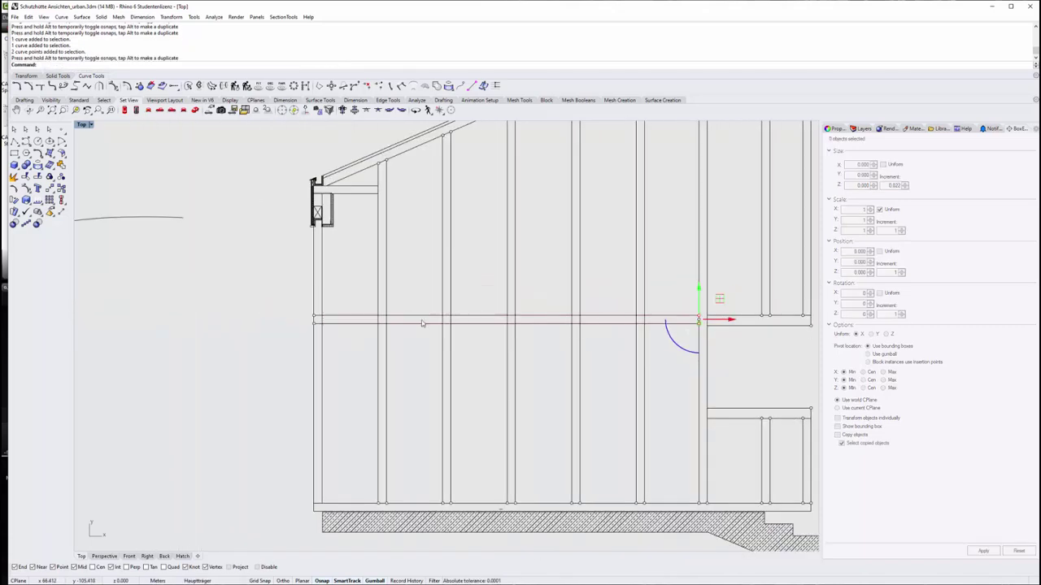
left_click_drag(236, 372, 717, 280)
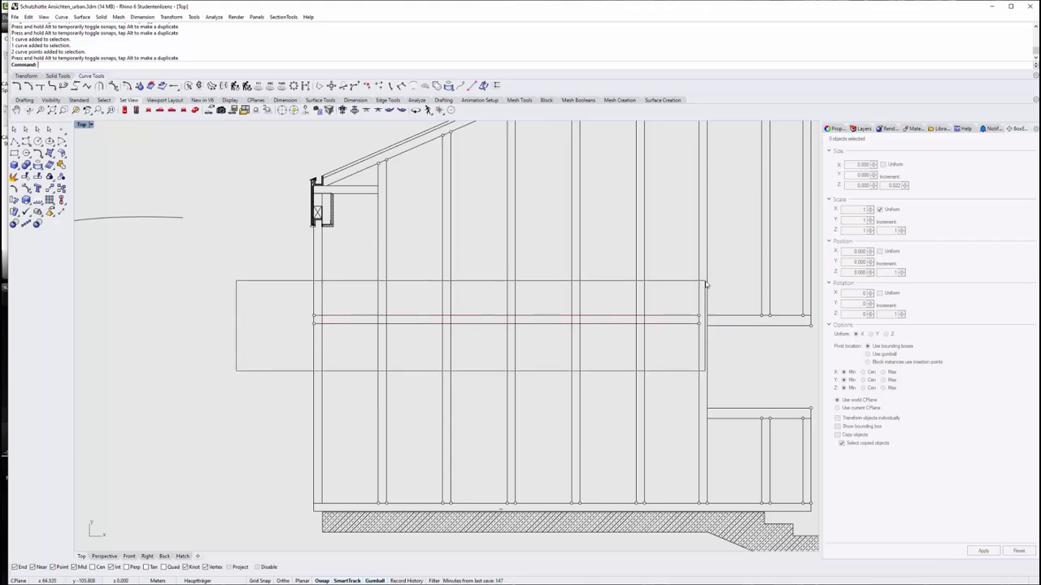
Trim away two stud lines where they run through the mid-height rail
left_click(26, 175)
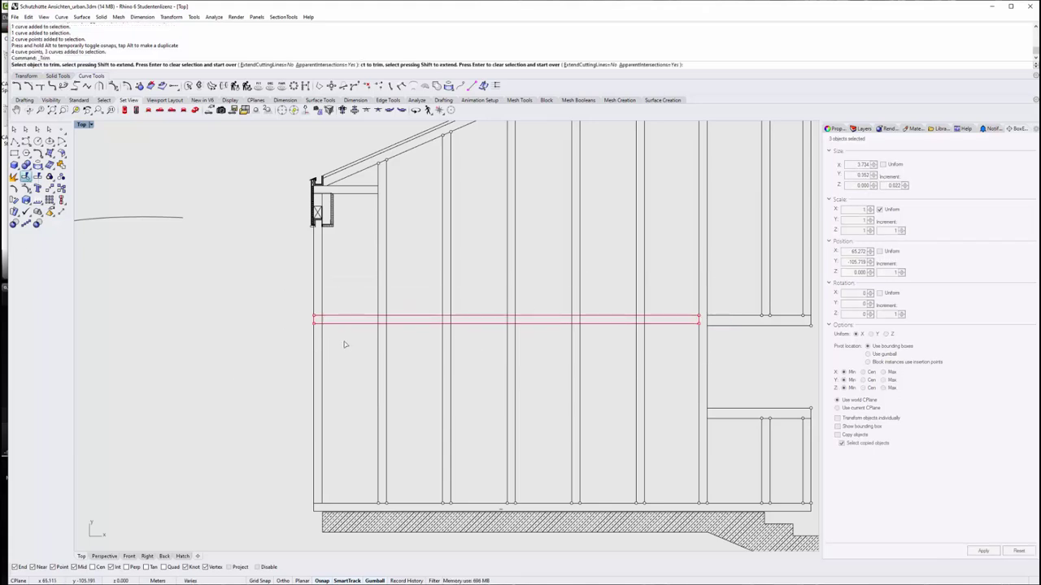
scroll(341, 340, "up", 3)
left_click(306, 299)
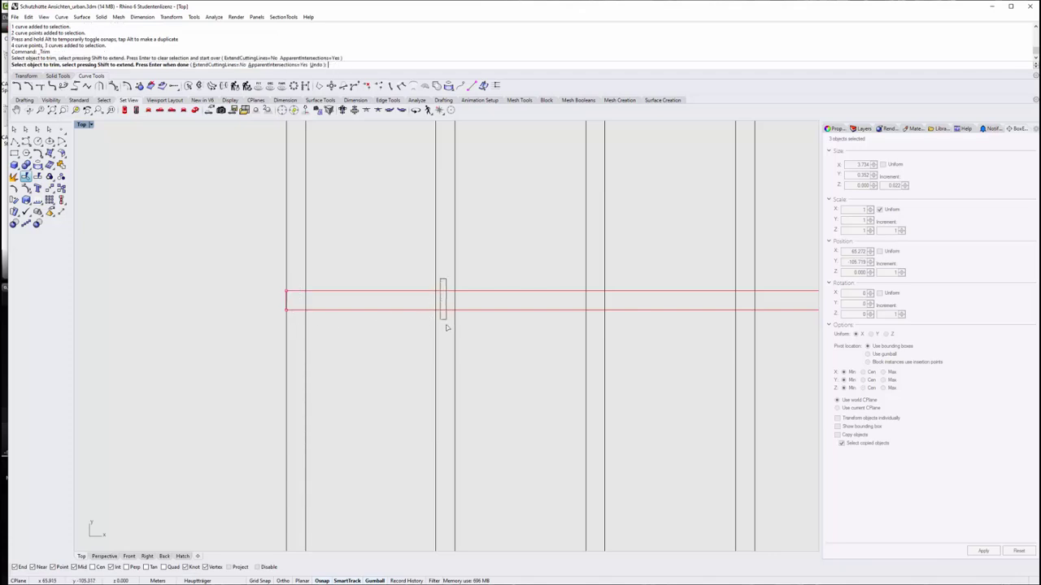
left_click(454, 299)
left_click(14, 135)
scroll(389, 285, "down", 5)
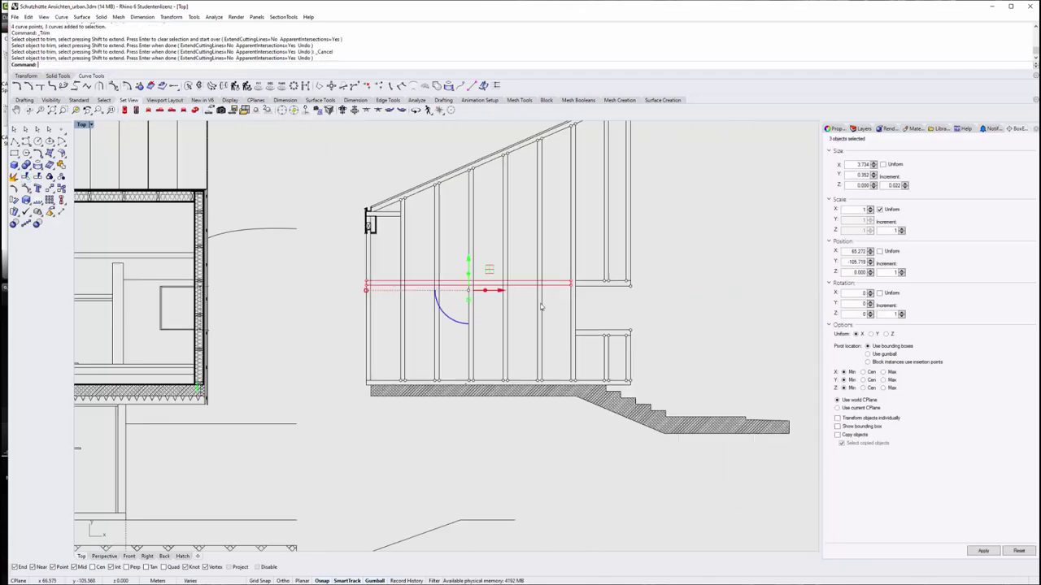
Use all studs and the rail as cutters and trim the rail lines inside the first studs
left_click_drag(657, 305, 345, 268)
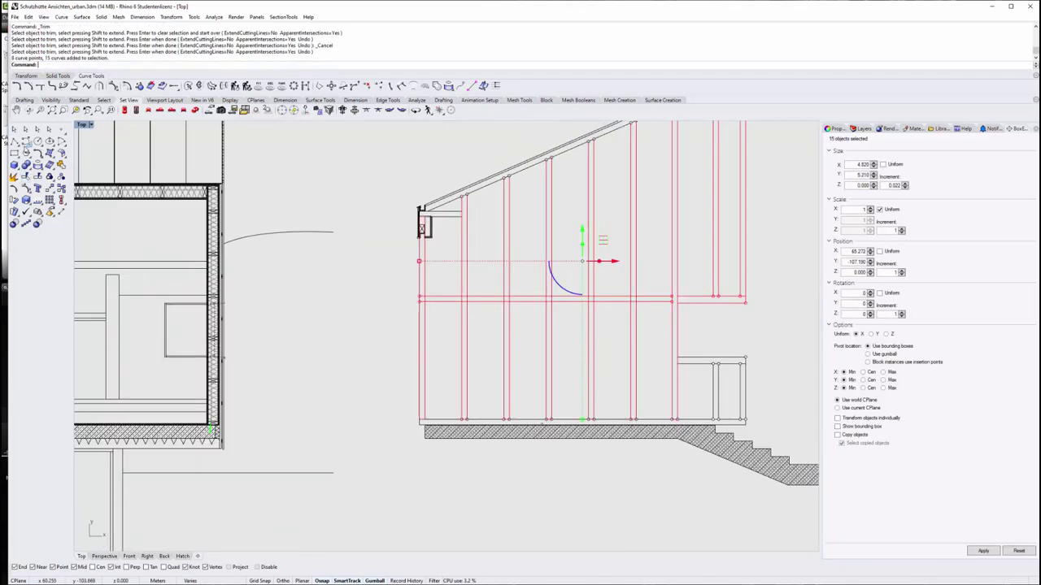
scroll(123, 213, "up", 1)
left_click(27, 177)
scroll(520, 309, "up", 5)
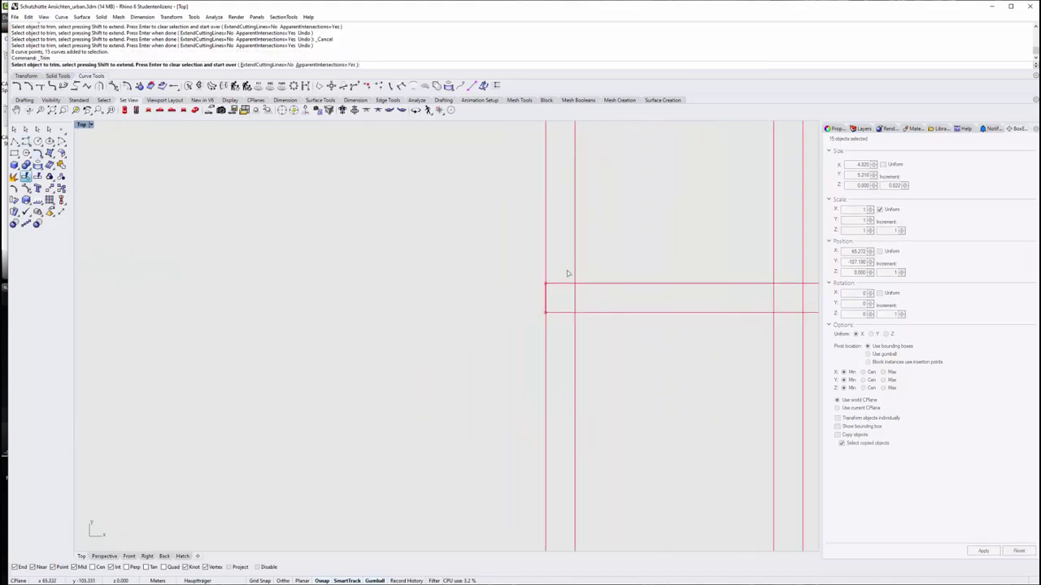
left_click(560, 312)
left_click(792, 312)
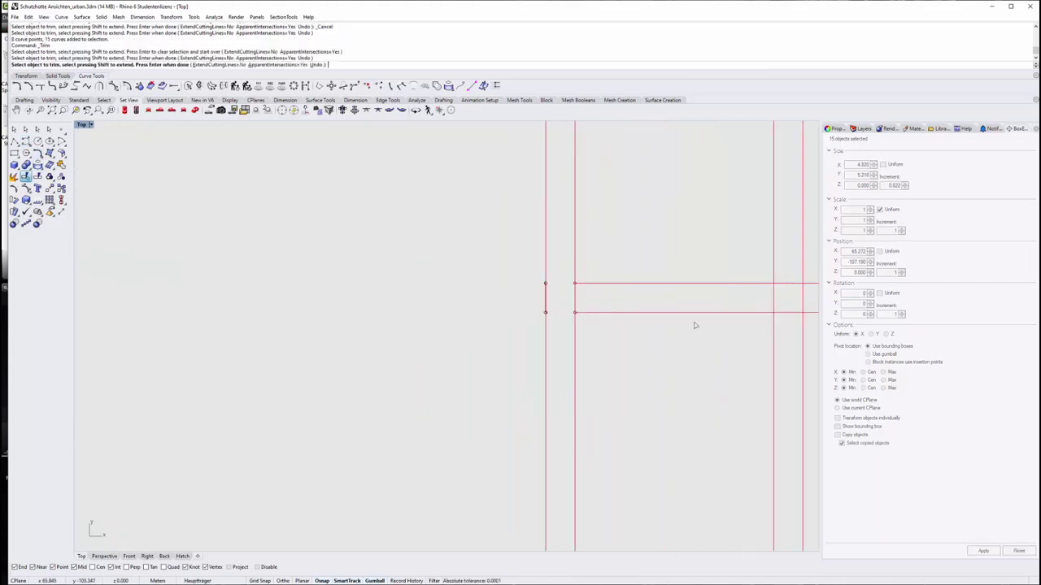
scroll(692, 325, "down", 2)
scroll(622, 300, "down", 3)
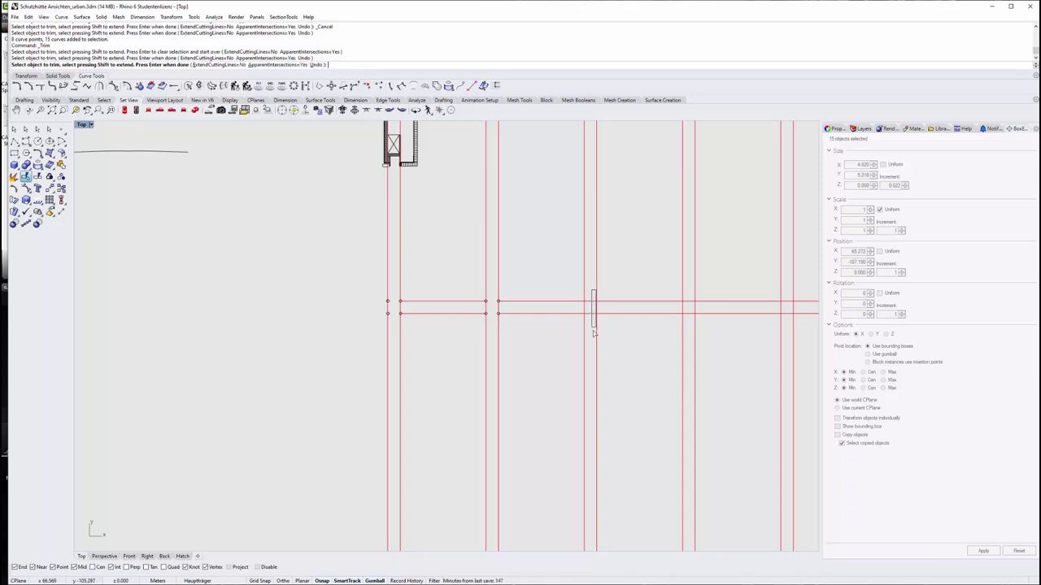
left_click(596, 307)
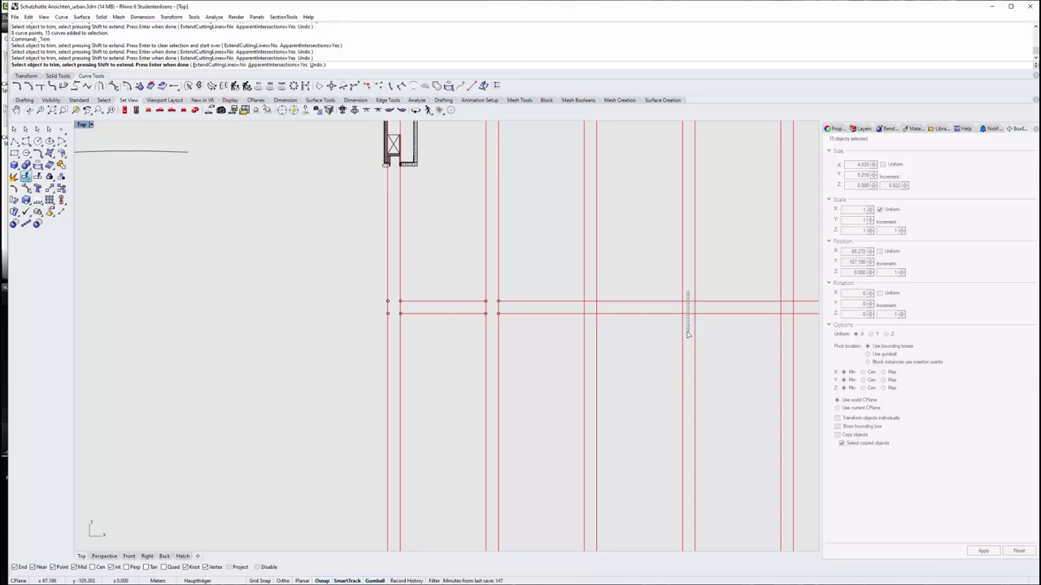
left_click(688, 312)
Trim the remaining beam-line pieces inside each stud further along the rail
left_click(590, 313)
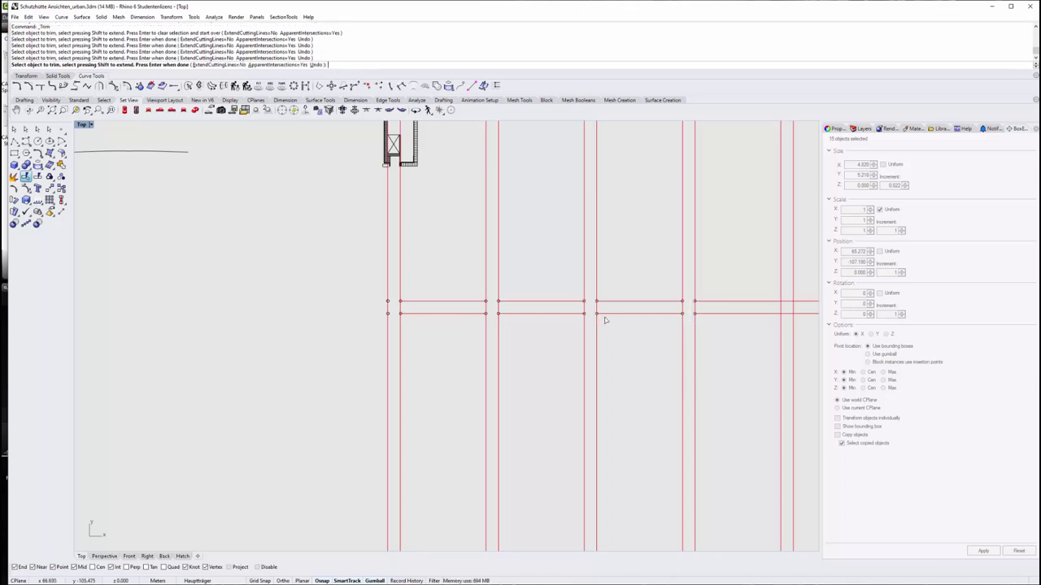
right_click_drag(773, 306, 624, 314)
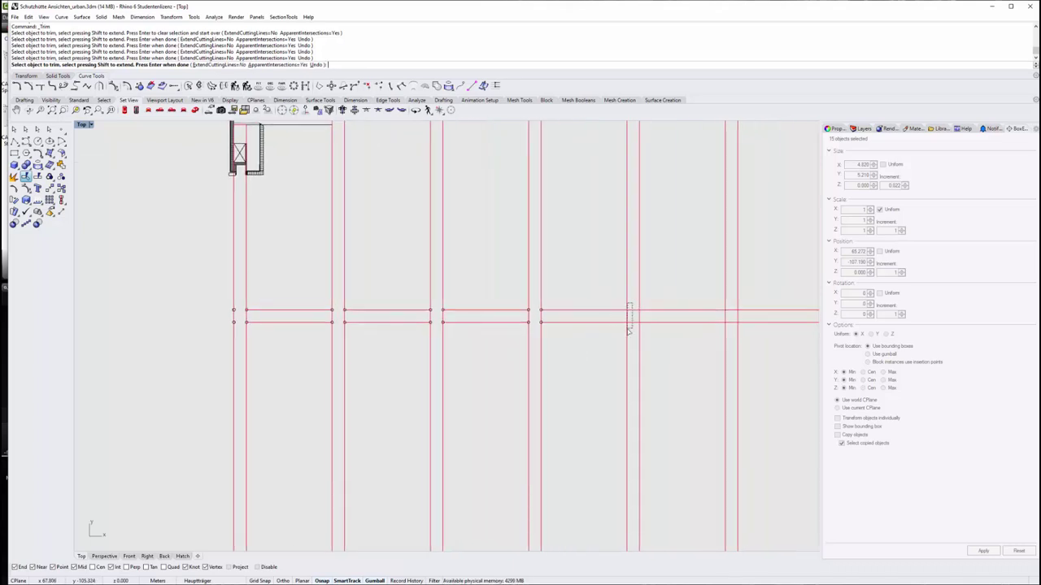
left_click(632, 322)
right_click_drag(734, 313, 582, 310)
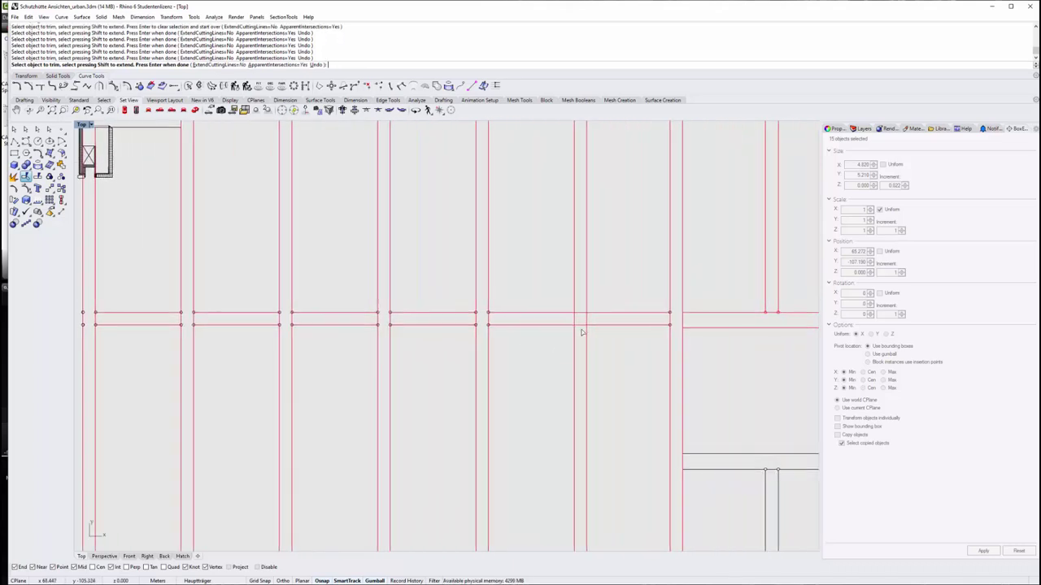
left_click(580, 335)
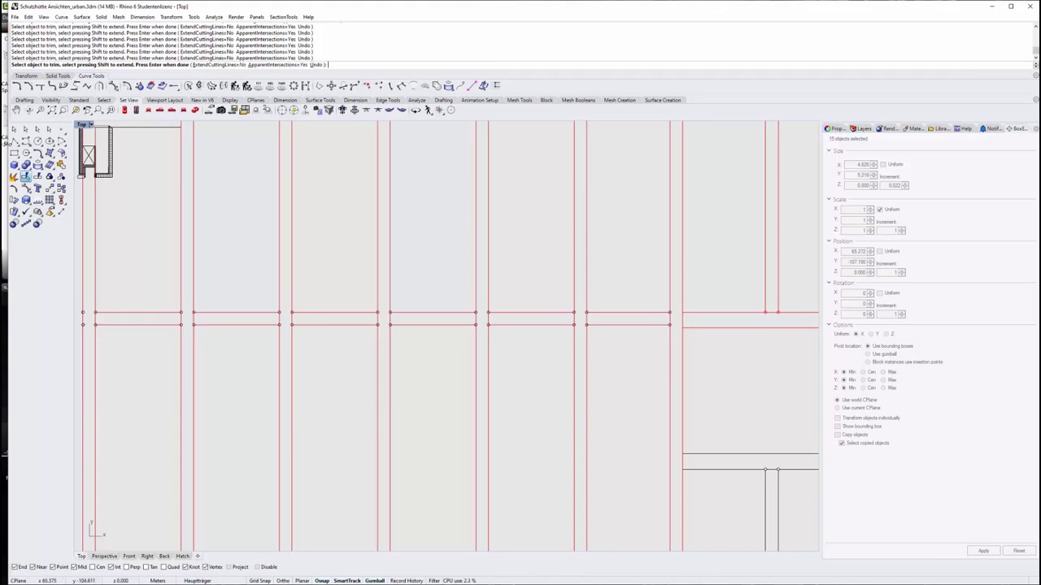
key("Escape")
key("Escape")
scroll(468, 230, "down", 5)
Delete the stray arc to the left of the wall framing
scroll(255, 264, "up", 5)
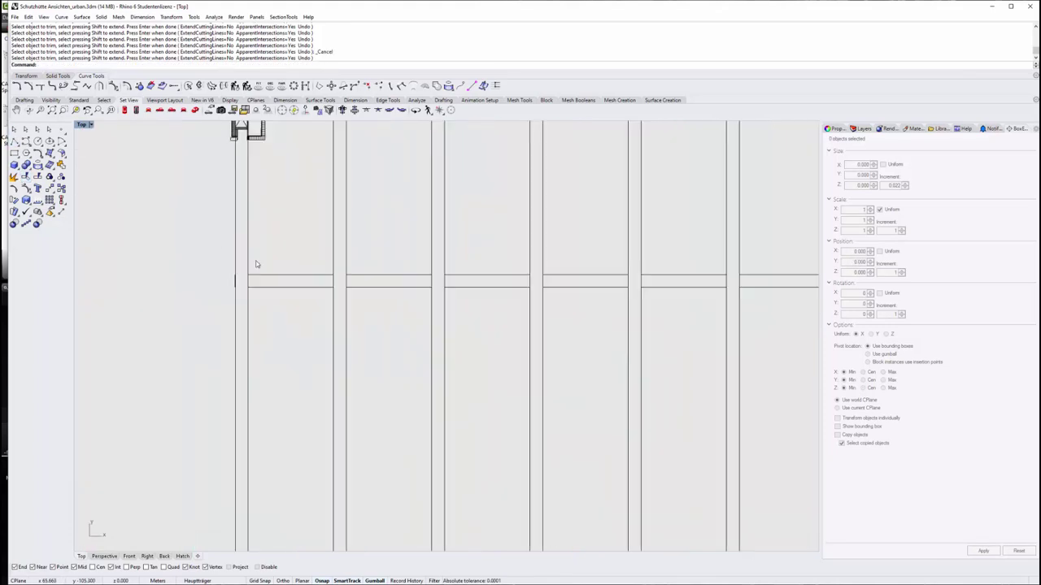
left_click(236, 307)
key("Delete")
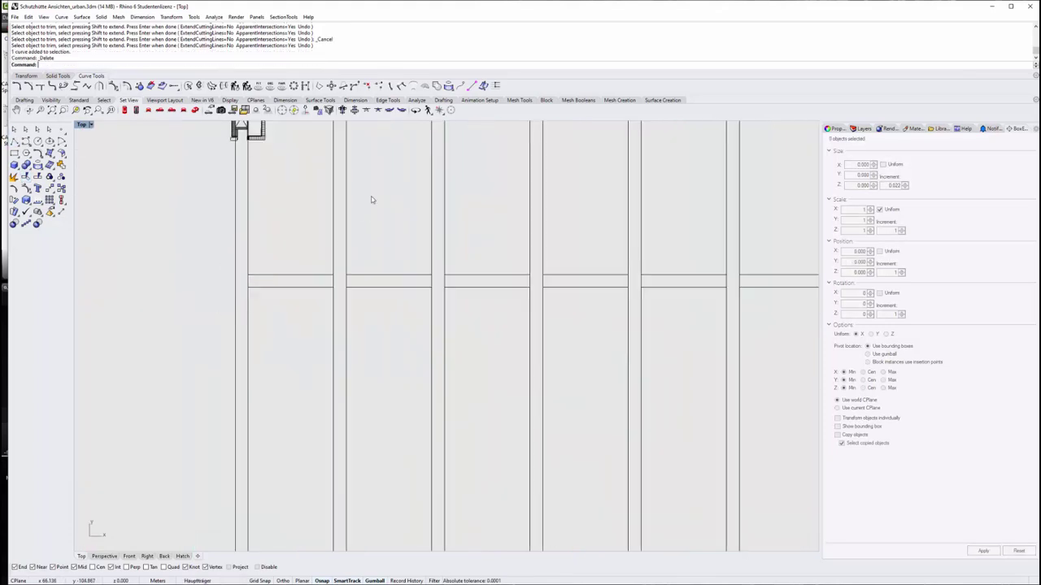
scroll(358, 353, "down", 3)
scroll(296, 406, "up", 3)
scroll(297, 331, "up", 1)
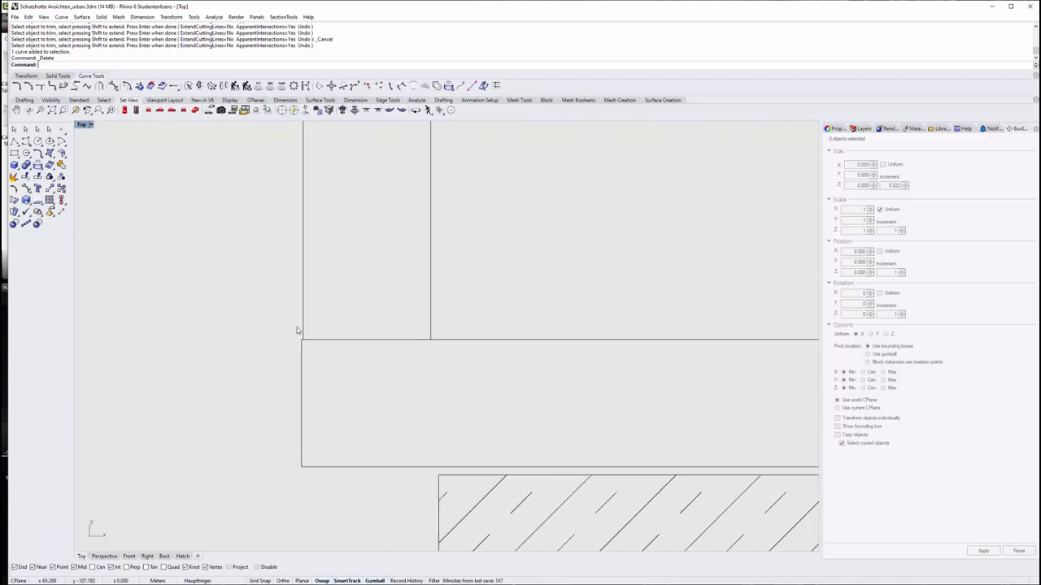
Select the vertical and left-edge lines at the frame's lower corner, then clear the selection
left_click(302, 335)
scroll(330, 427, "down", 7)
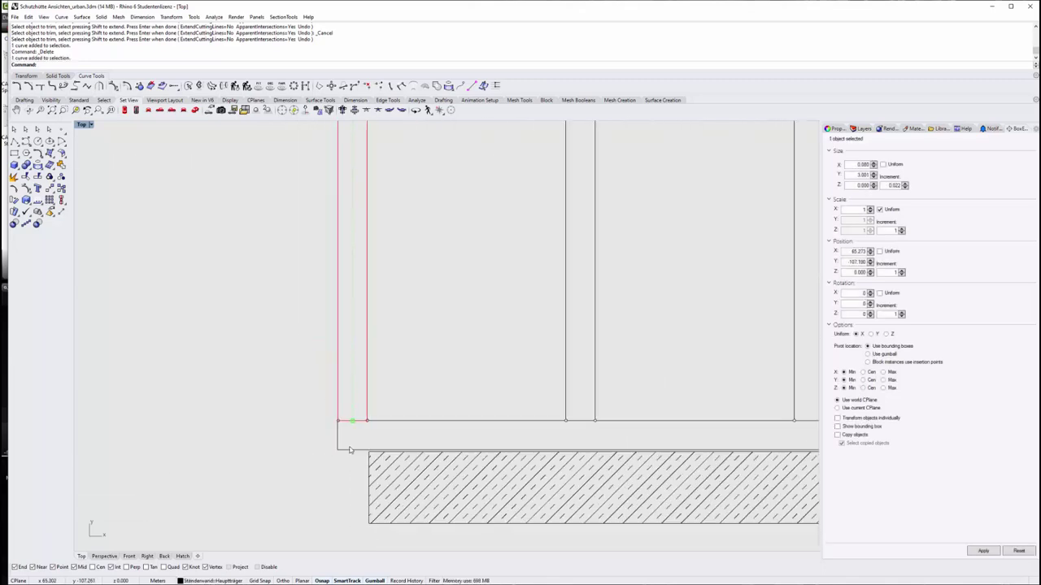
scroll(340, 368, "down", 5)
scroll(340, 368, "down", 1)
scroll(340, 230, "up", 3)
scroll(347, 208, "up", 3)
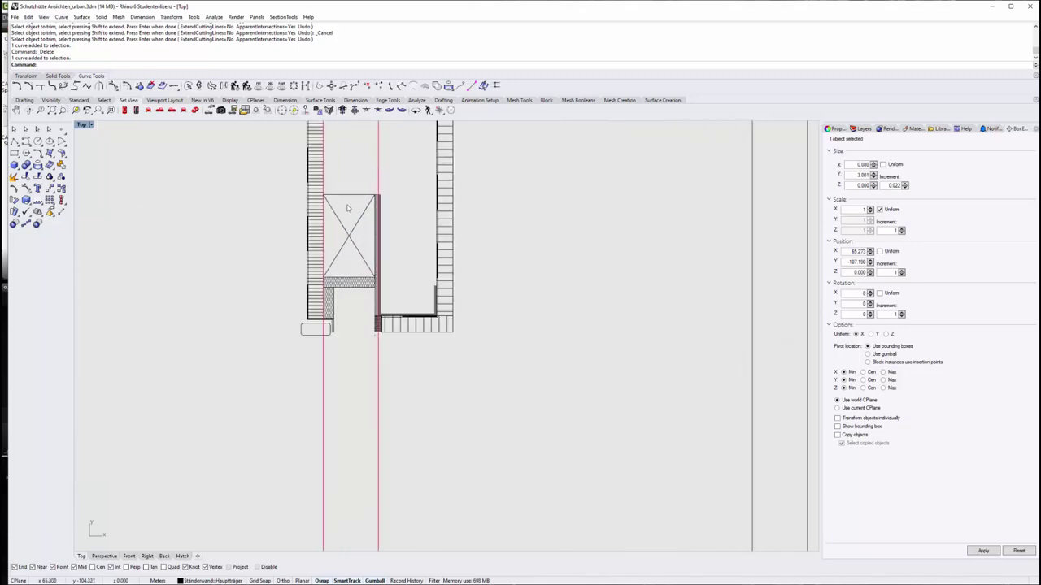
scroll(352, 494, "down", 3)
scroll(336, 325, "down", 3)
scroll(318, 365, "up", 4)
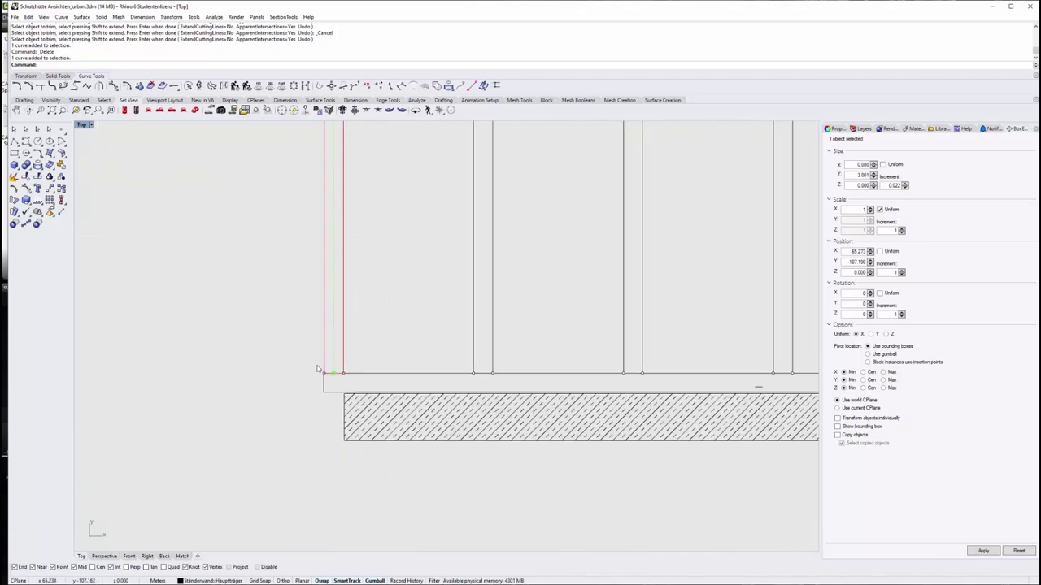
scroll(340, 418, "up", 3)
scroll(339, 419, "up", 1)
left_click(333, 424)
scroll(290, 422, "up", 2)
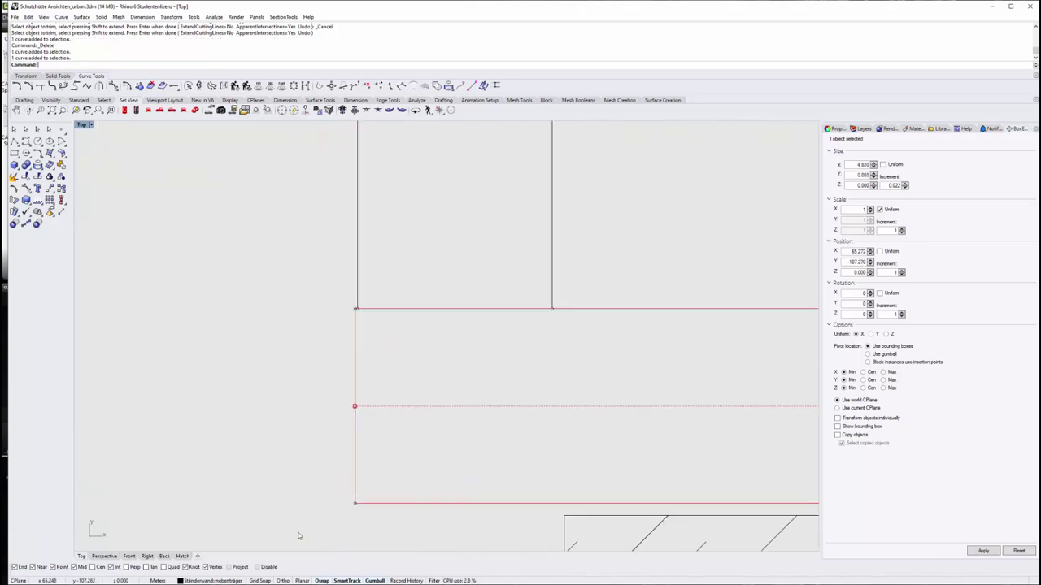
left_click_drag(301, 534, 344, 338)
Snap the vertical line's bottom and corner end points together onto the frame corner
scroll(356, 309, "up", 3)
scroll(389, 240, "up", 2)
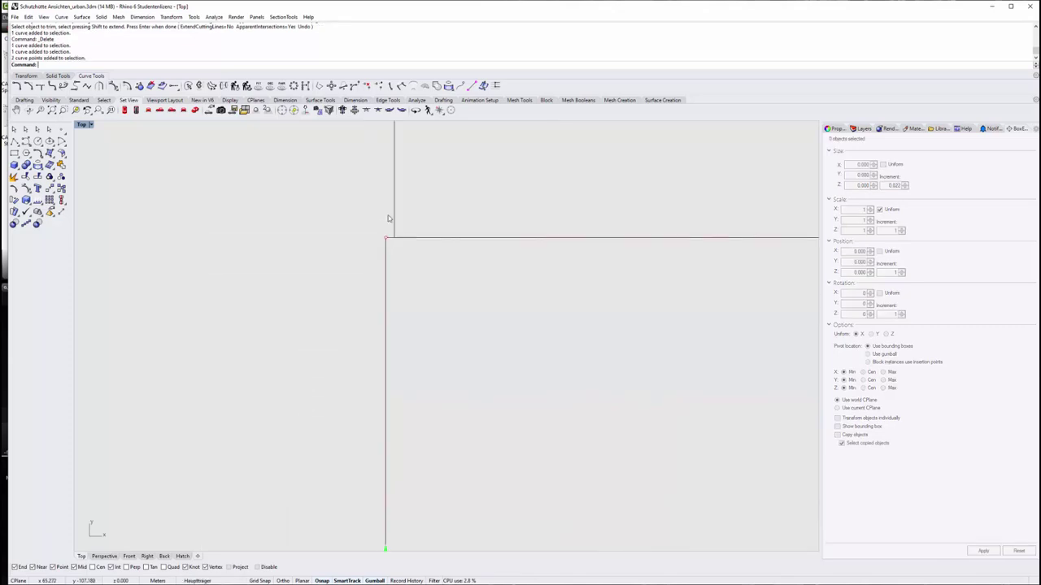
left_click(385, 412)
left_click(385, 231, "shift")
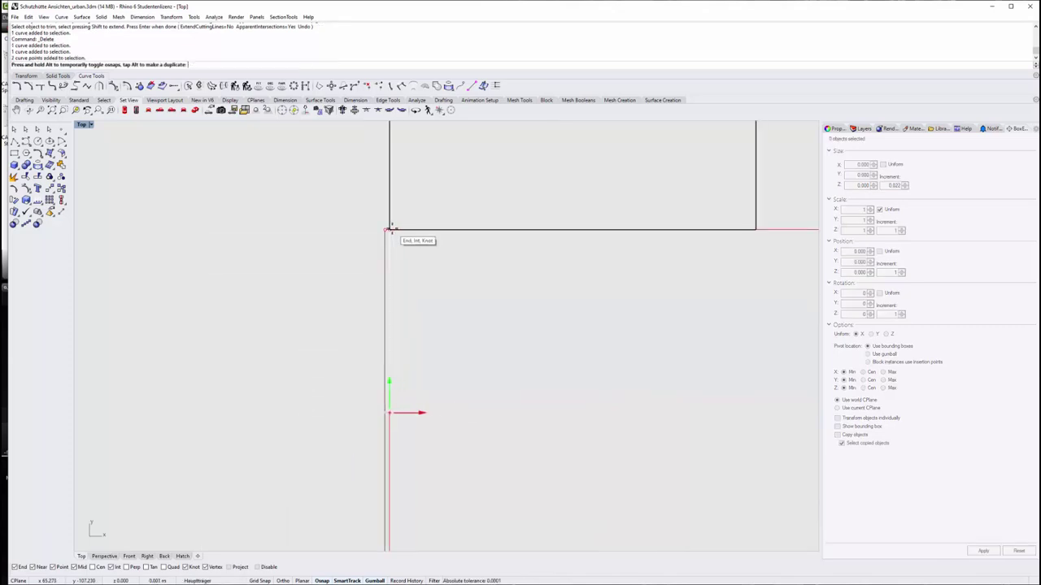
left_click_drag(409, 390, 408, 333)
scroll(539, 288, "down", 2)
key("Escape")
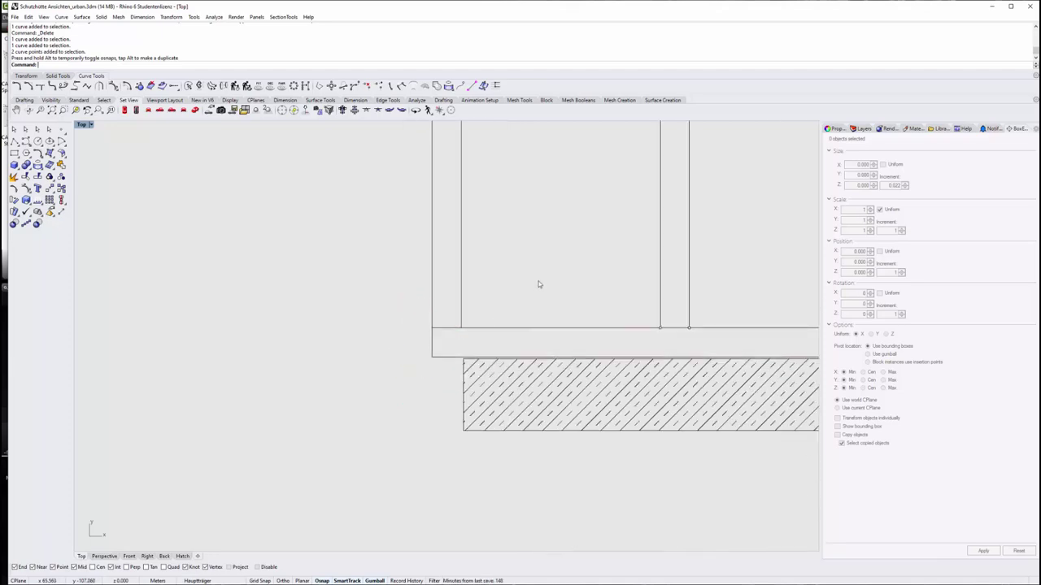
scroll(536, 288, "down", 4)
Pan to the sloped roof framing and select the eave and header detail objects
right_click_drag(514, 309, 490, 433)
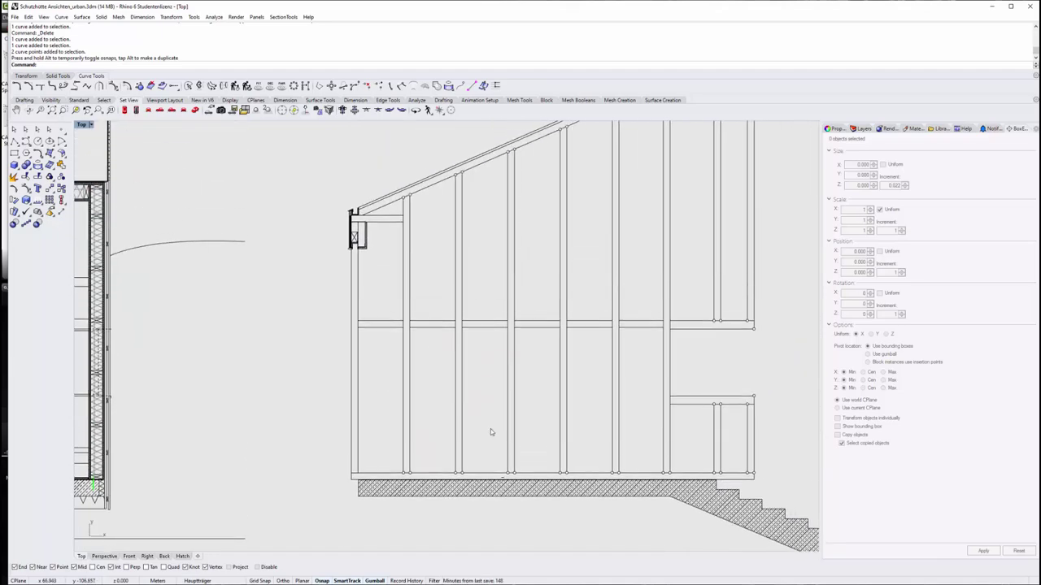
scroll(515, 373, "down", 1)
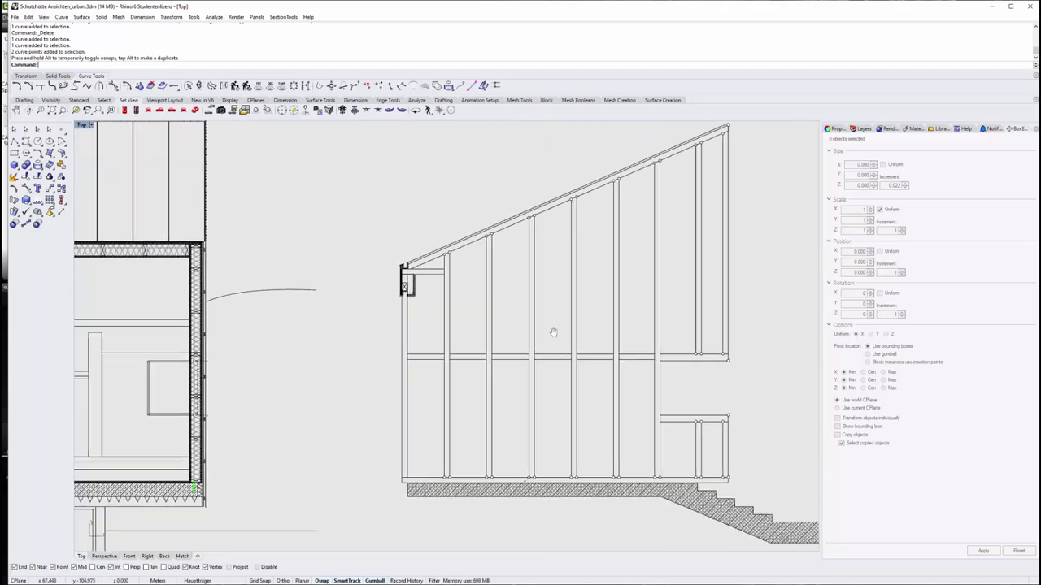
scroll(397, 283, "up", 5)
left_click_drag(512, 366, 470, 308)
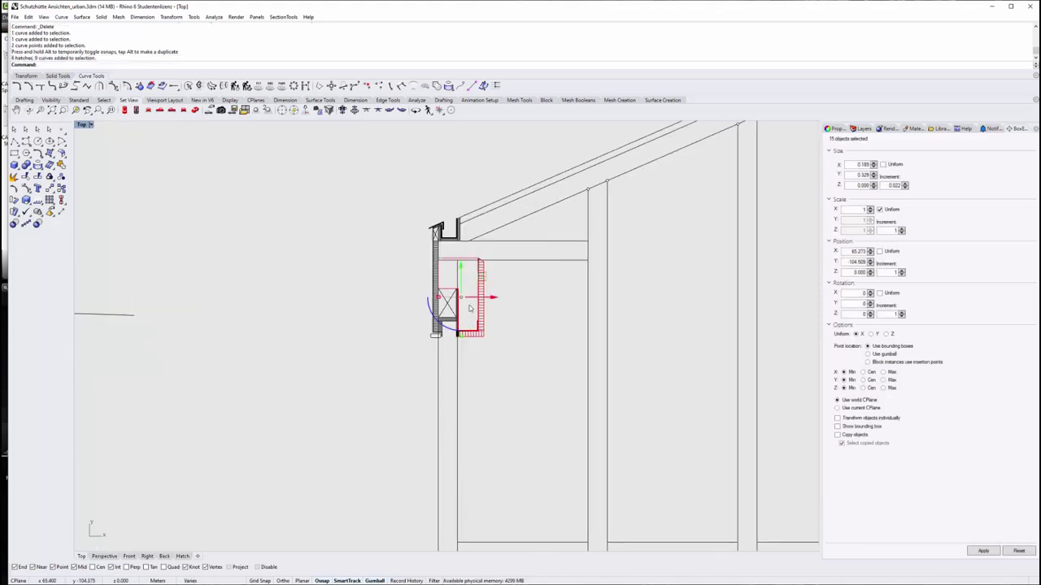
Delete the eave detail objects, the hatched columns and the lower hatches
key("Delete")
scroll(464, 333, "up", 5)
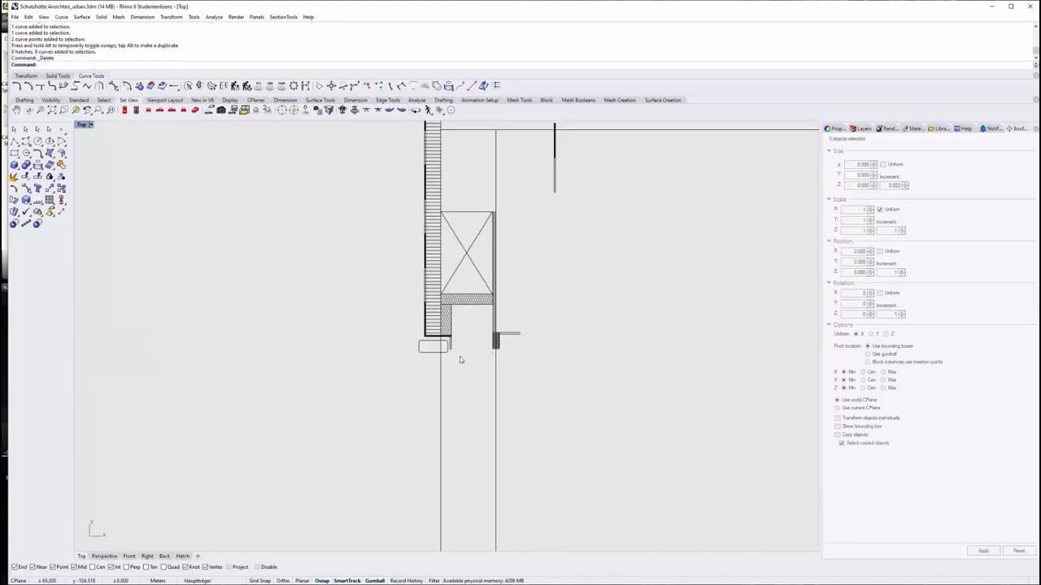
mouse_move(446, 309)
left_mouse_down()
mouse_move(496, 336)
mouse_move(508, 329)
left_mouse_up()
key("Delete")
key("Delete")
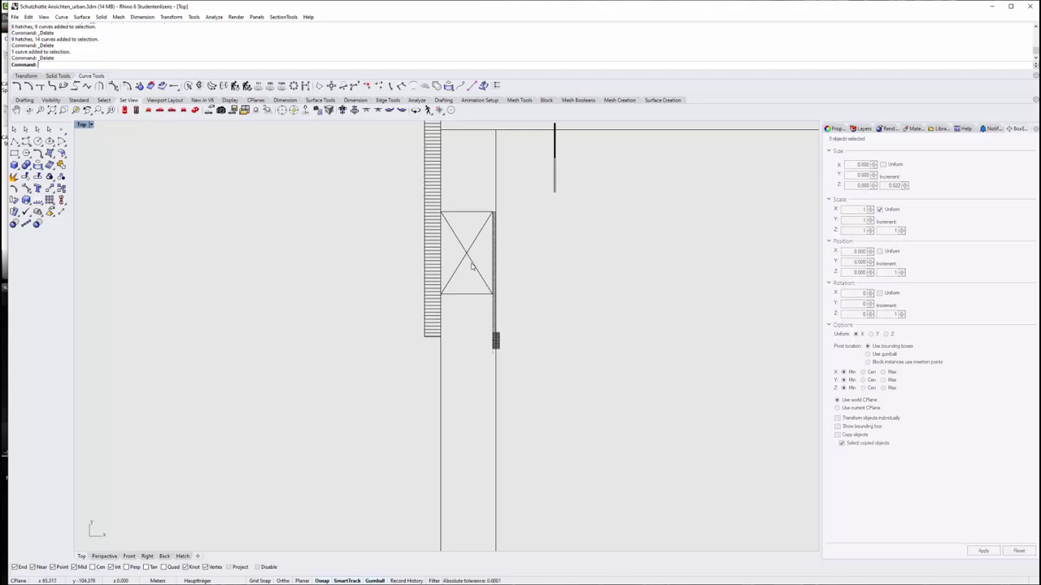
left_click_drag(425, 354, 413, 278)
Delete the vertical line with its hatch, the small eave element and the hatched eave profile
key("Delete")
scroll(425, 354, "down", 3)
scroll(540, 358, "up", 3)
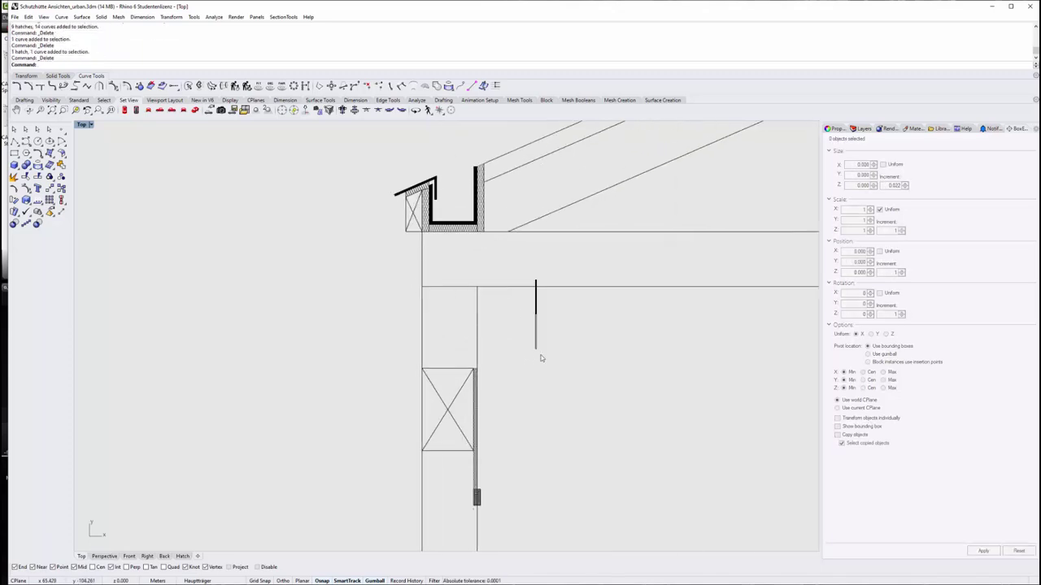
left_click_drag(520, 299, 519, 297)
key("Delete")
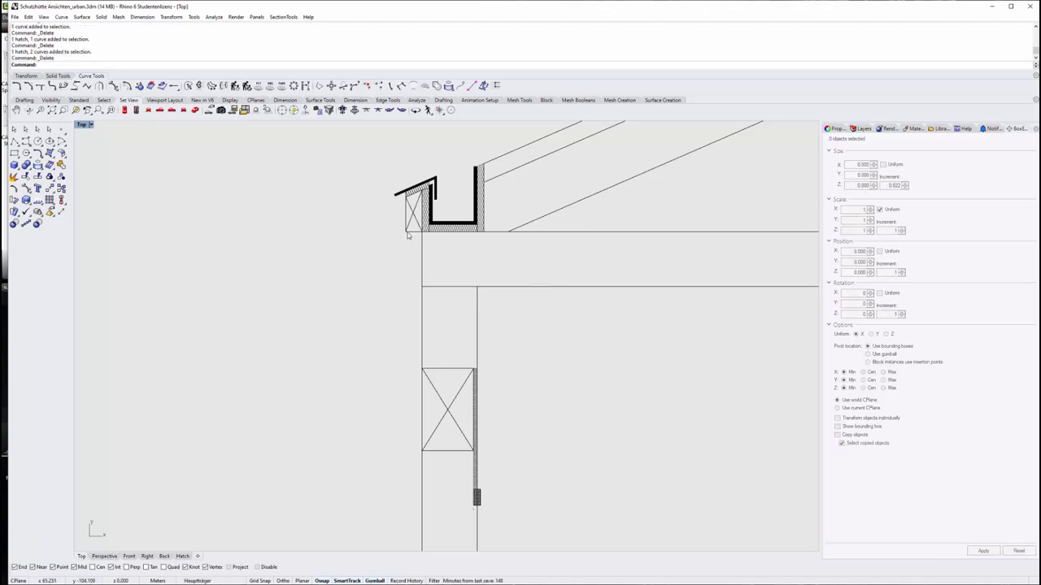
key("Delete")
left_click_drag(398, 207, 405, 211)
key("Delete")
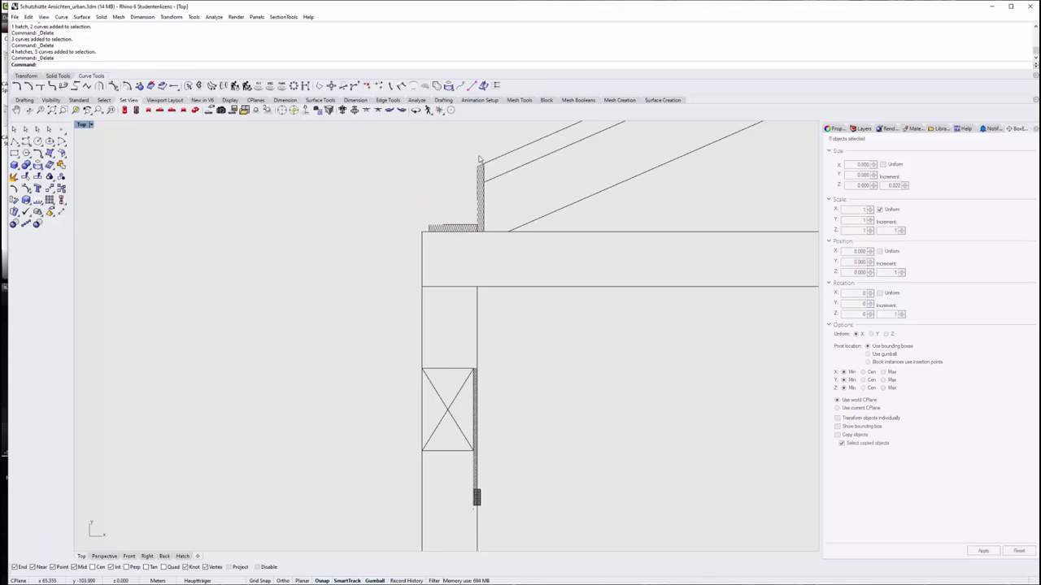
left_click_drag(479, 159, 452, 233)
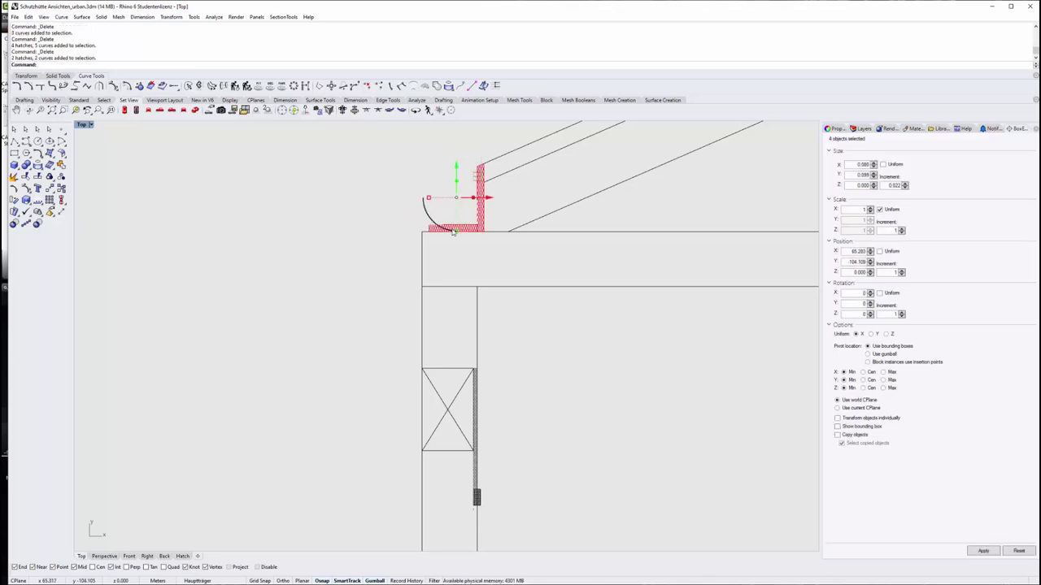
key("Delete")
Select the hatches beside the crossed beam box
scroll(480, 510, "up", 4)
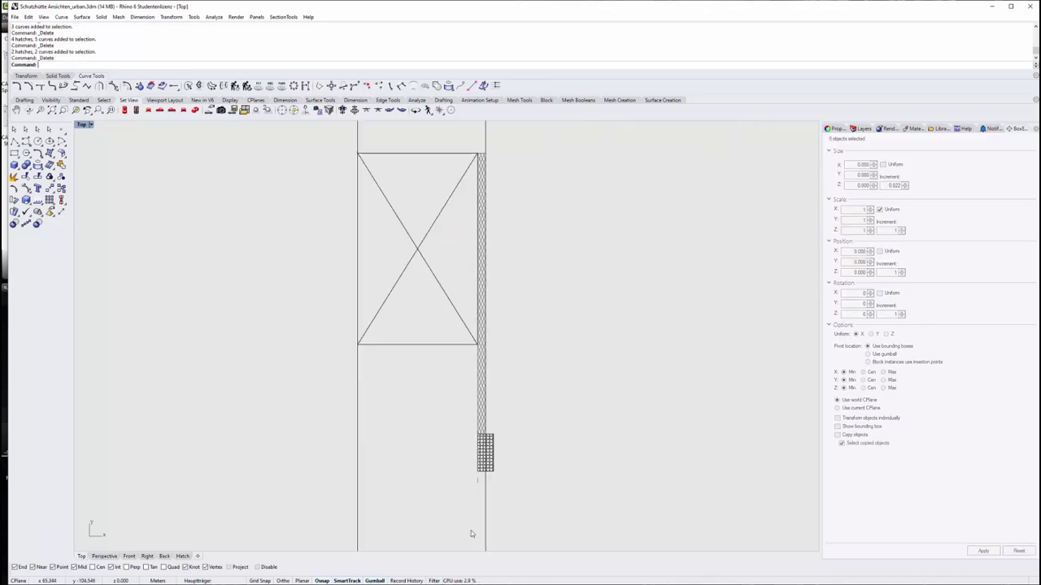
scroll(471, 530, "up", 4)
left_click_drag(488, 483, 457, 343)
scroll(458, 342, "up", 3)
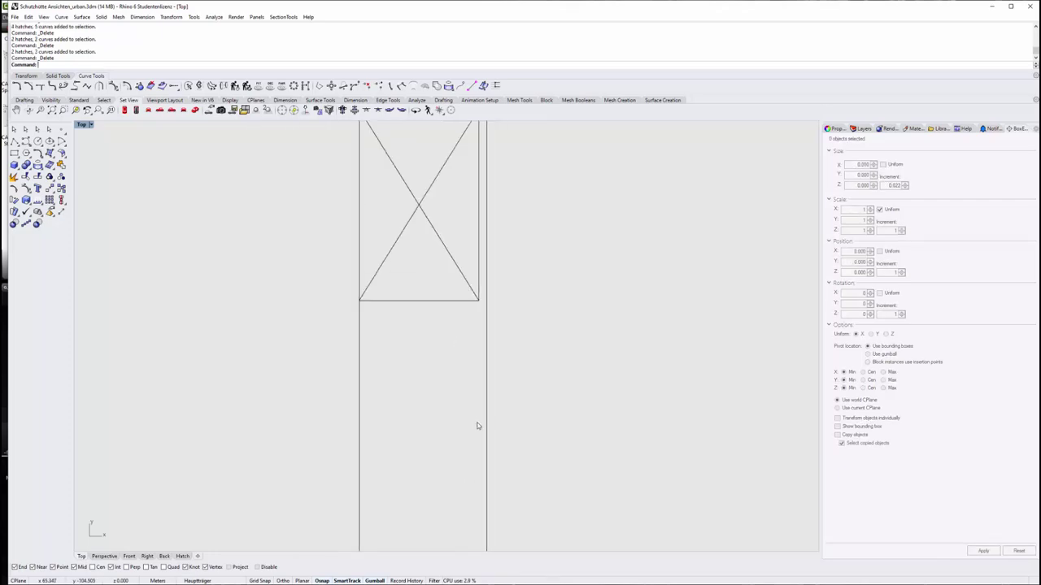
scroll(479, 423, "down", 2)
scroll(513, 340, "down", 3)
Pan across the building drawings and select the red crossed beam symbol in the eave detail
scroll(626, 325, "down", 2)
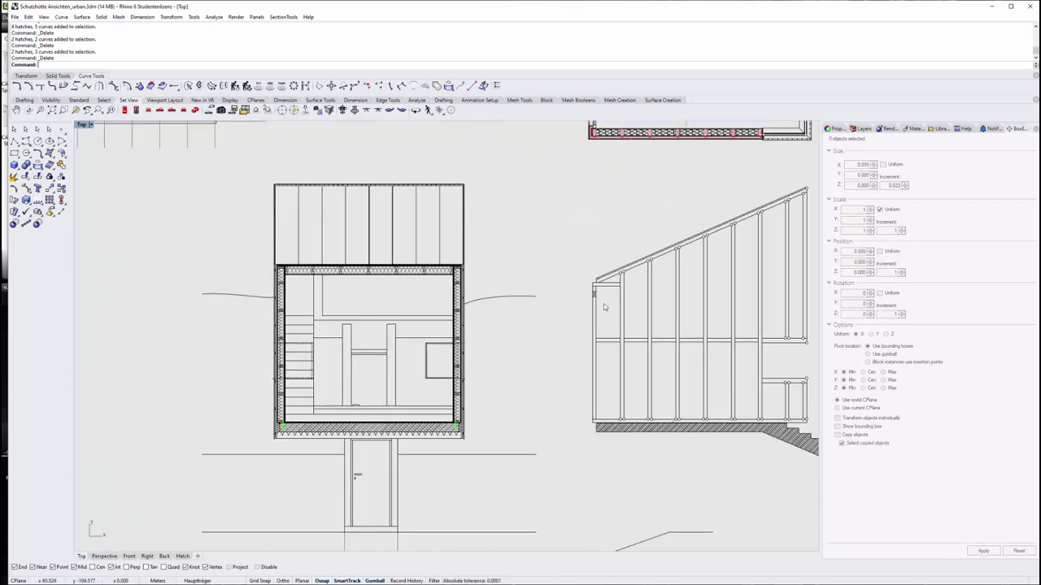
scroll(565, 321, "down", 2)
scroll(567, 290, "down", 1)
scroll(562, 221, "down", 3)
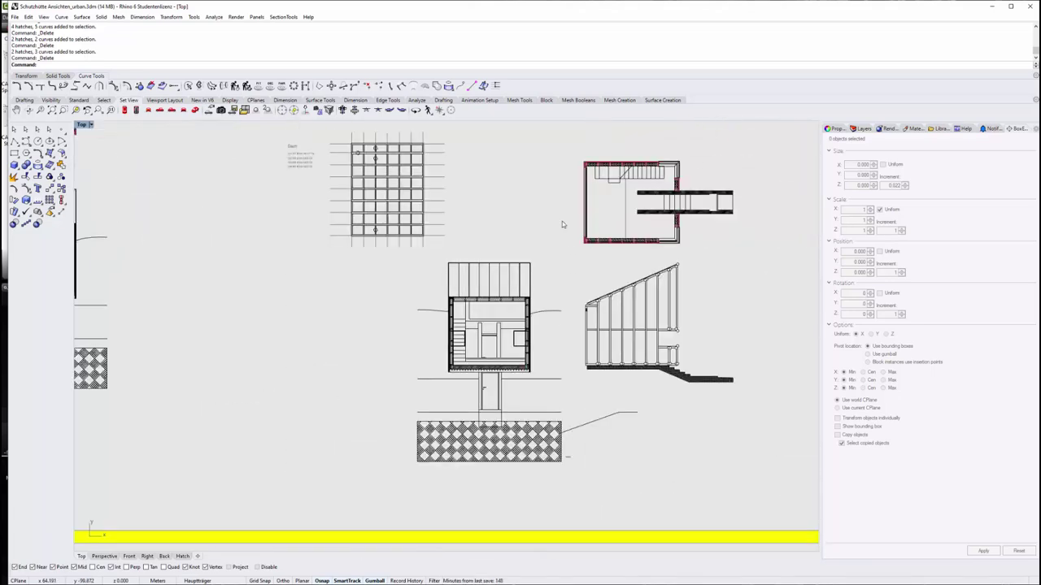
right_click_drag(198, 372, 400, 401)
scroll(295, 300, "down", 3)
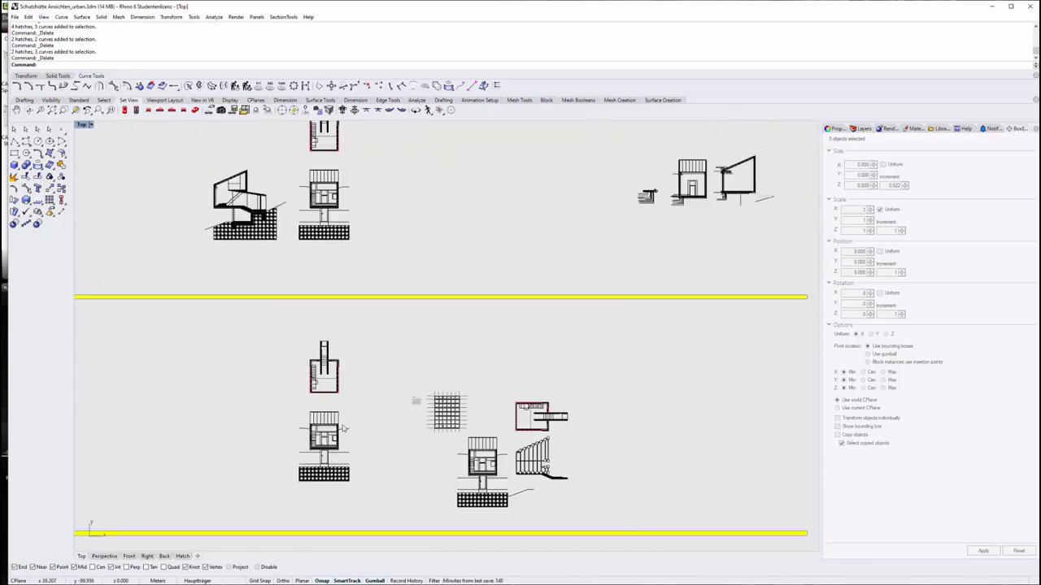
scroll(235, 233, "up", 3)
scroll(235, 233, "up", 3)
scroll(309, 241, "up", 3)
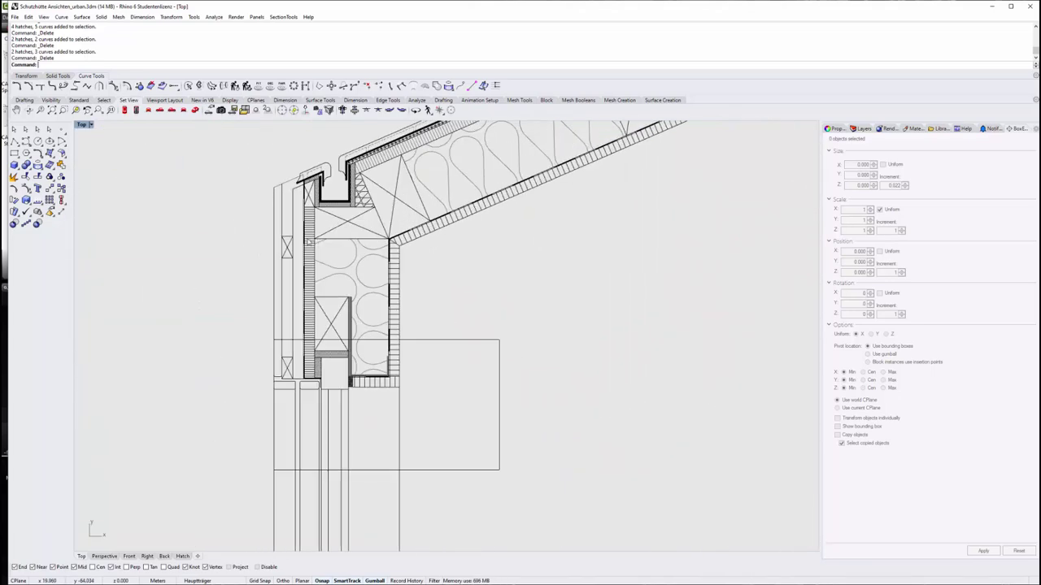
left_click(352, 221)
key("alt+space")
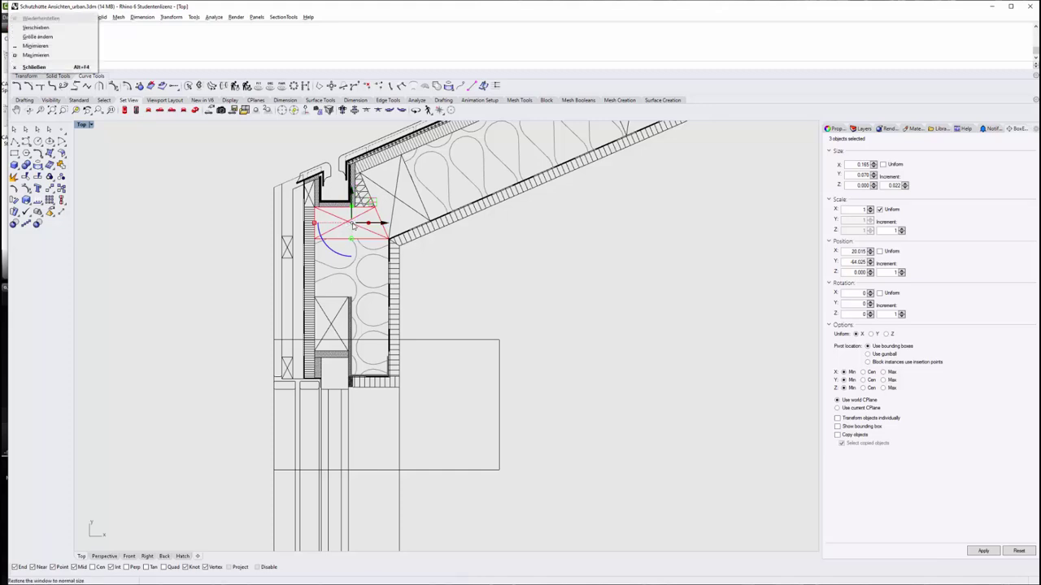
key("Escape")
Drag a copy of the crossed beam symbol toward the stud-wall elevation
left_click_drag(353, 226, 419, 263)
scroll(534, 383, "down", 3)
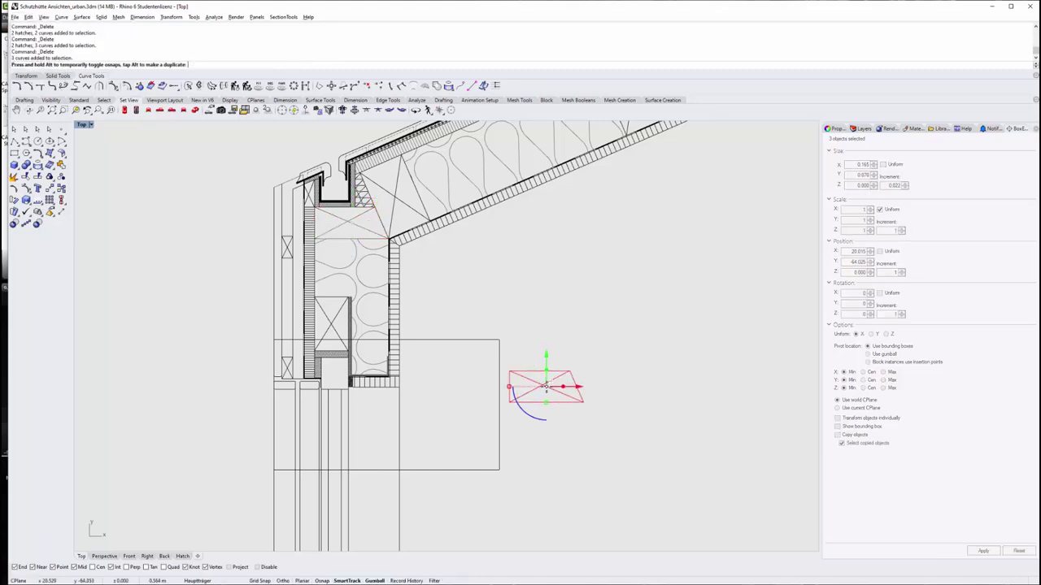
scroll(420, 262, "down", 2)
scroll(419, 263, "down", 2)
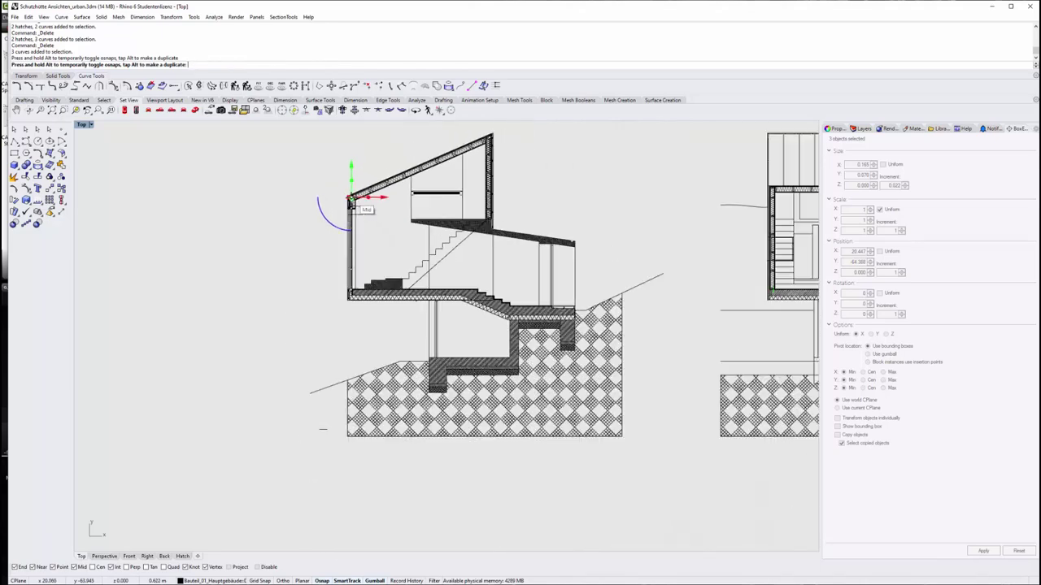
scroll(419, 263, "down", 2)
mouse_move(419, 263)
left_mouse_down()
mouse_move(660, 486)
mouse_move(618, 423)
left_mouse_up()
scroll(660, 486, "up", 2)
scroll(660, 487, "up", 3)
scroll(642, 456, "up", 3)
scroll(626, 431, "up", 2)
Move the symbol with M from its corner onto the elevation's top beam corner
type("m")
key("Return")
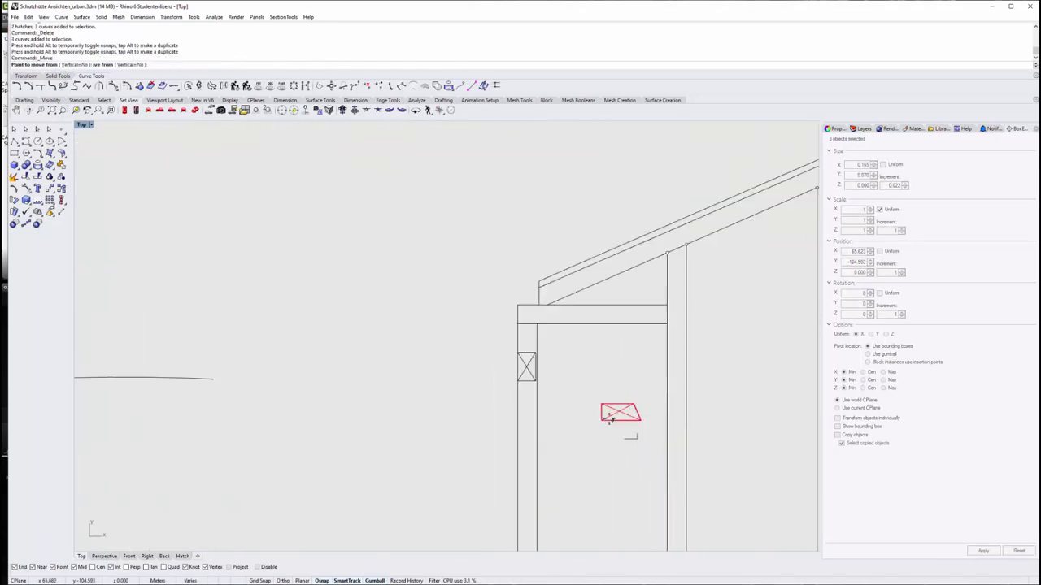
left_click(601, 404)
left_click(518, 310)
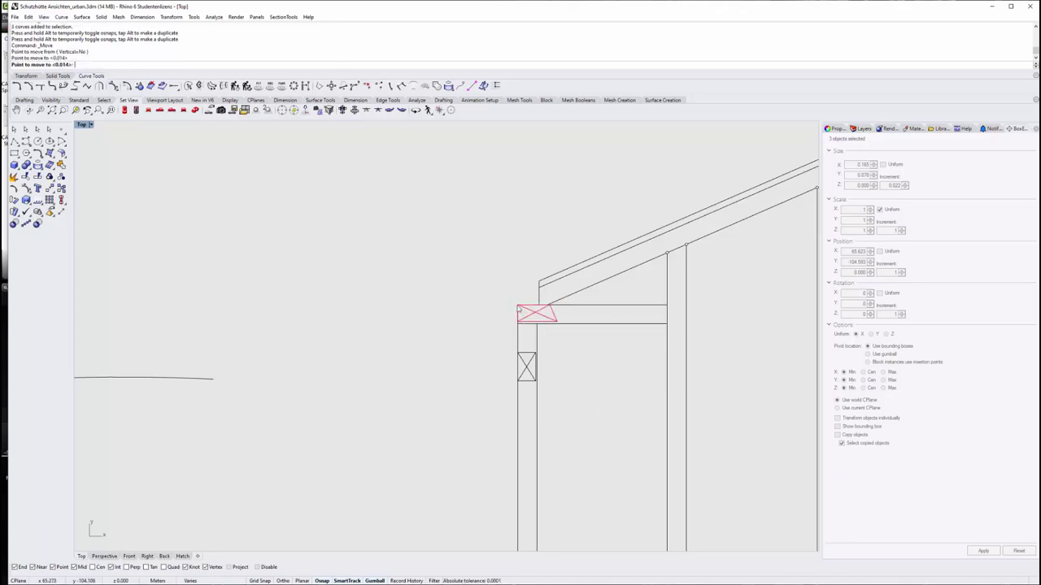
scroll(569, 358, "up", 1)
scroll(650, 419, "up", 1)
scroll(650, 419, "down", 3)
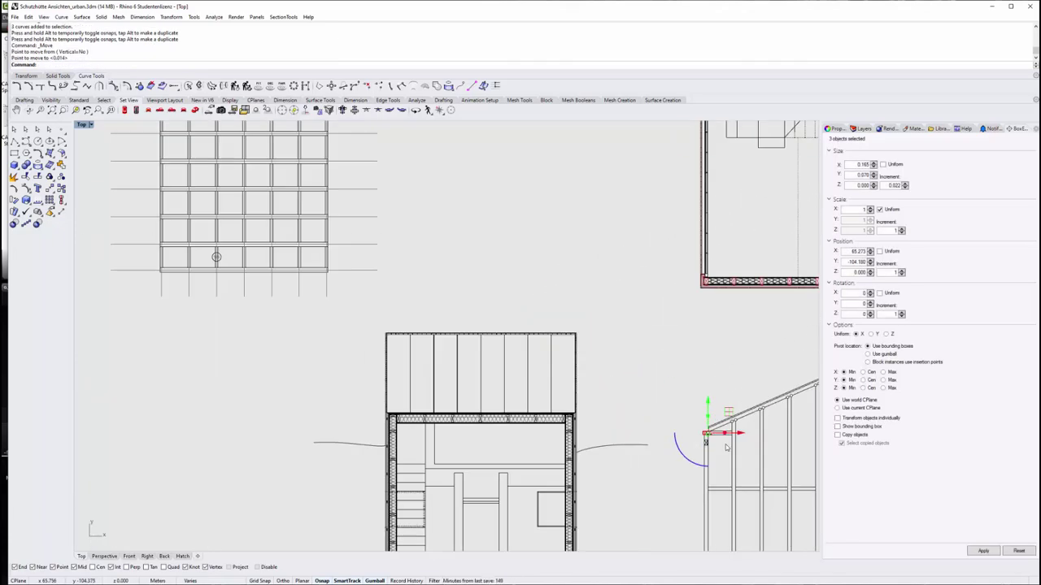
scroll(421, 254, "down", 3)
scroll(420, 254, "up", 2)
scroll(388, 368, "down", 3)
scroll(273, 177, "up", 1)
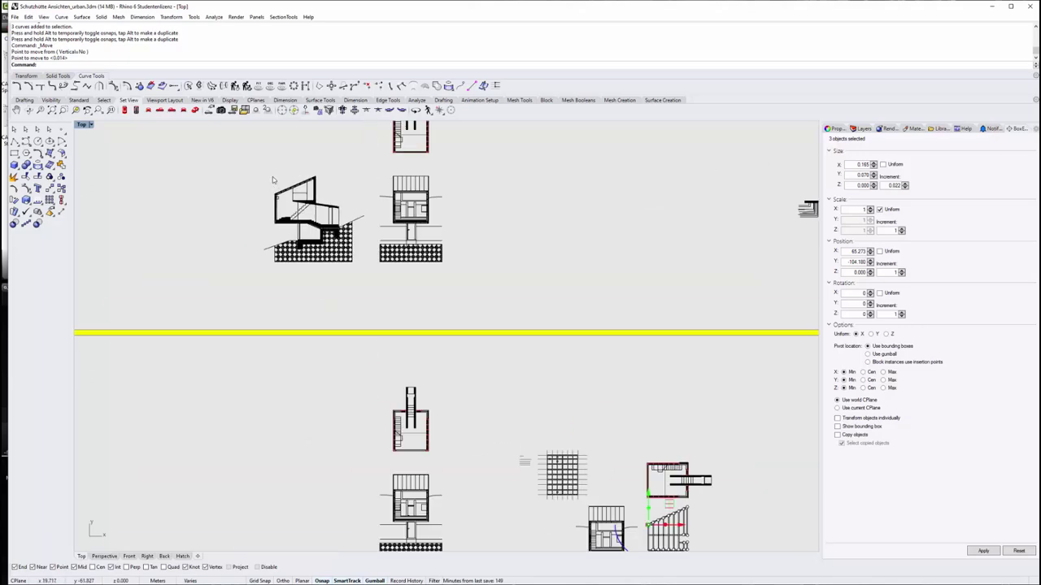
scroll(297, 233, "up", 4)
scroll(330, 273, "up", 3)
scroll(372, 284, "up", 1)
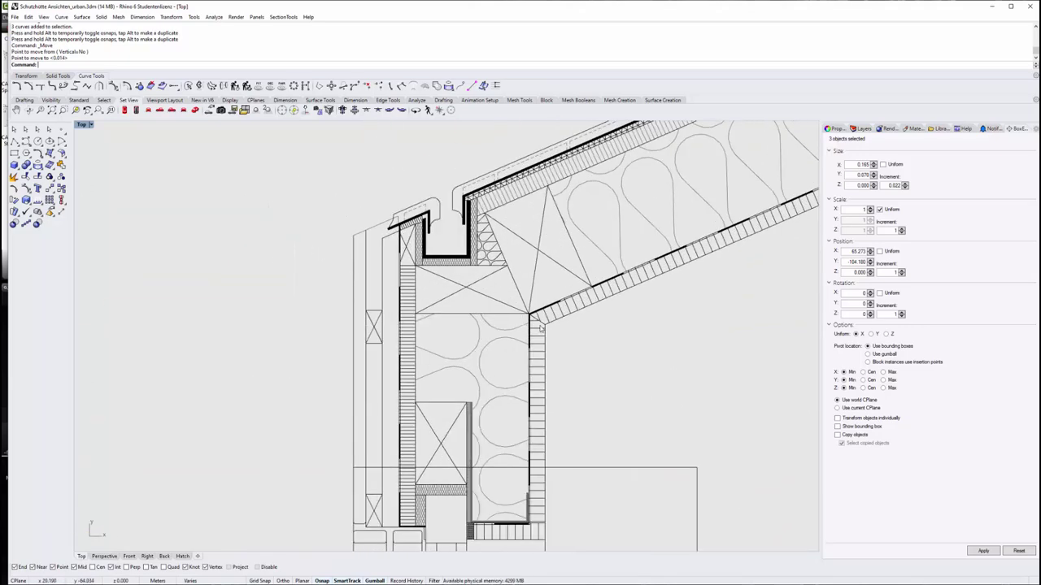
scroll(426, 284, "up", 1)
scroll(430, 291, "up", 1)
left_click(429, 291)
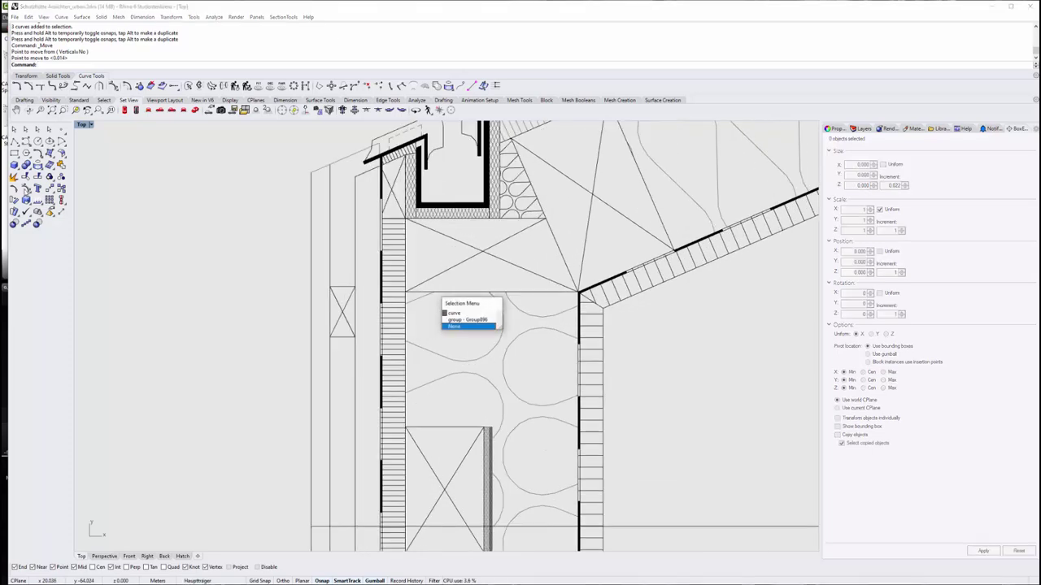
left_click(468, 326)
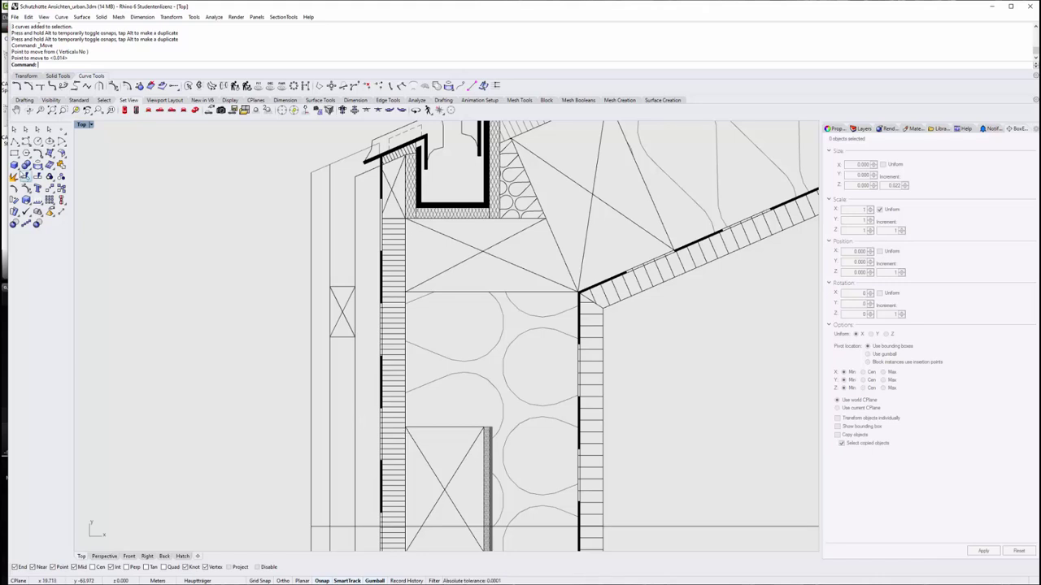
left_click(14, 152)
left_click(422, 425)
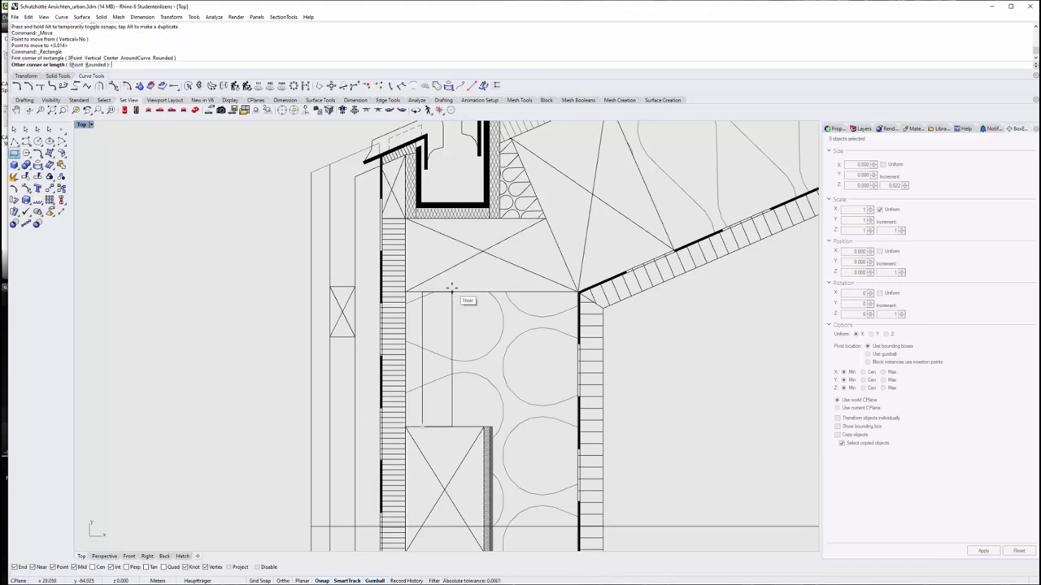
left_click(452, 293)
left_click(453, 336)
mouse_move(439, 361)
left_mouse_down()
mouse_move(292, 224)
mouse_move(434, 383)
mouse_move(440, 319)
left_mouse_up()
scroll(280, 231, "down", 3)
scroll(288, 228, "down", 3)
scroll(293, 223, "down", 3)
scroll(292, 223, "down", 3)
scroll(434, 383, "up", 3)
scroll(422, 351, "up", 3)
scroll(422, 351, "up", 3)
scroll(426, 334, "up", 3)
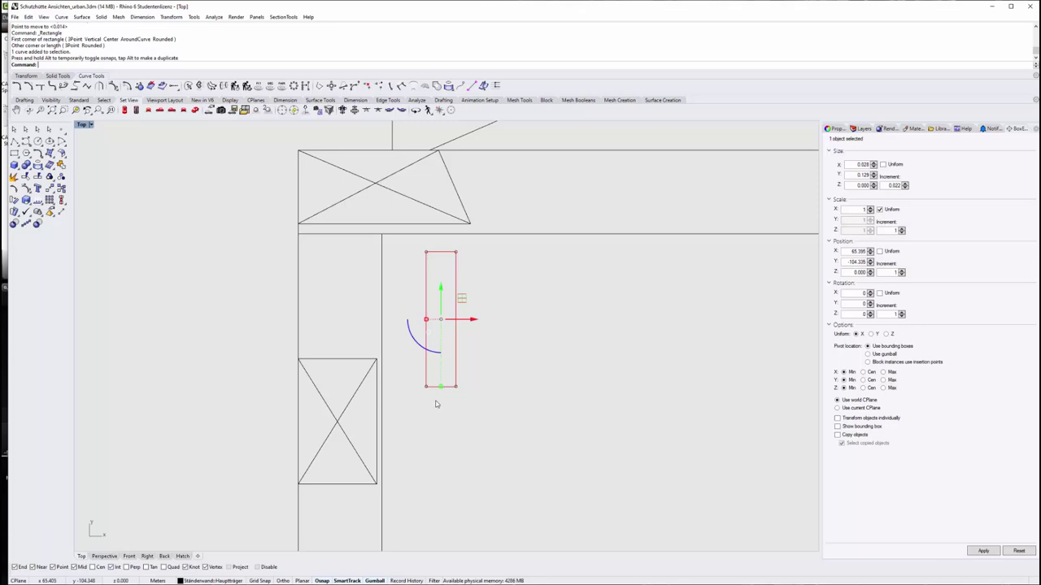
left_click_drag(430, 392, 298, 359)
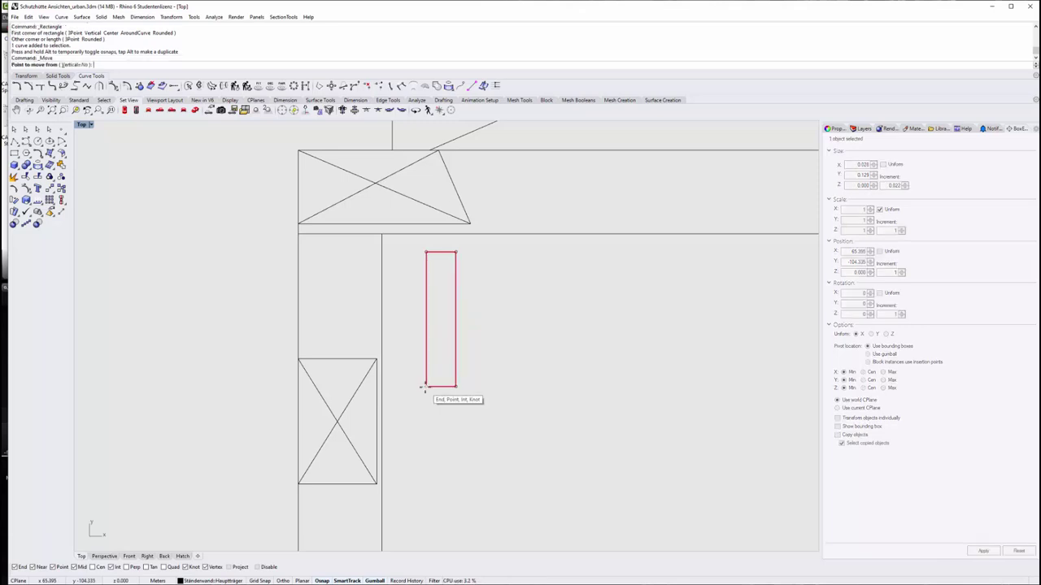
left_click(365, 291)
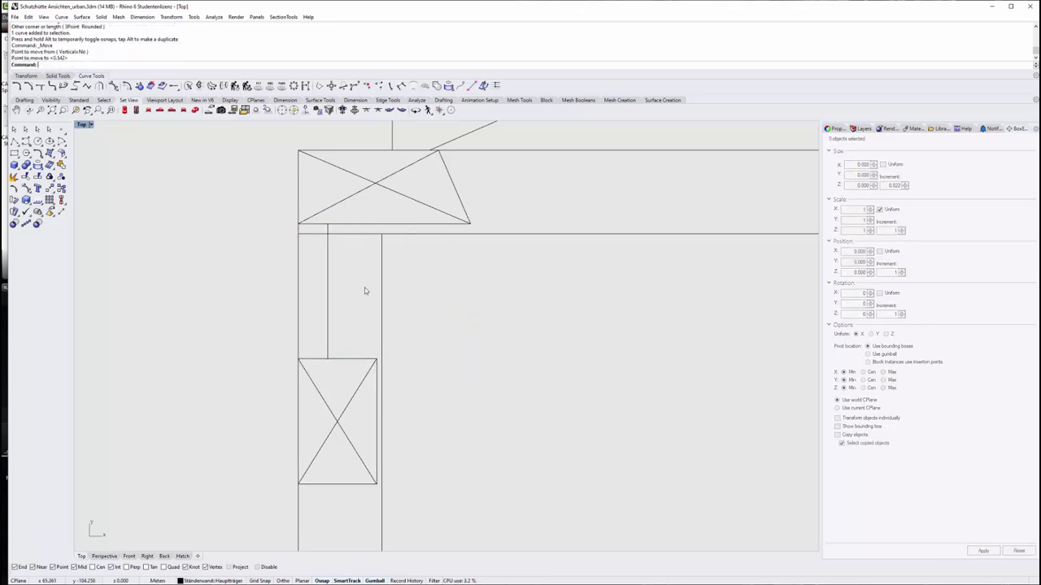
left_click(328, 319)
key("Delete")
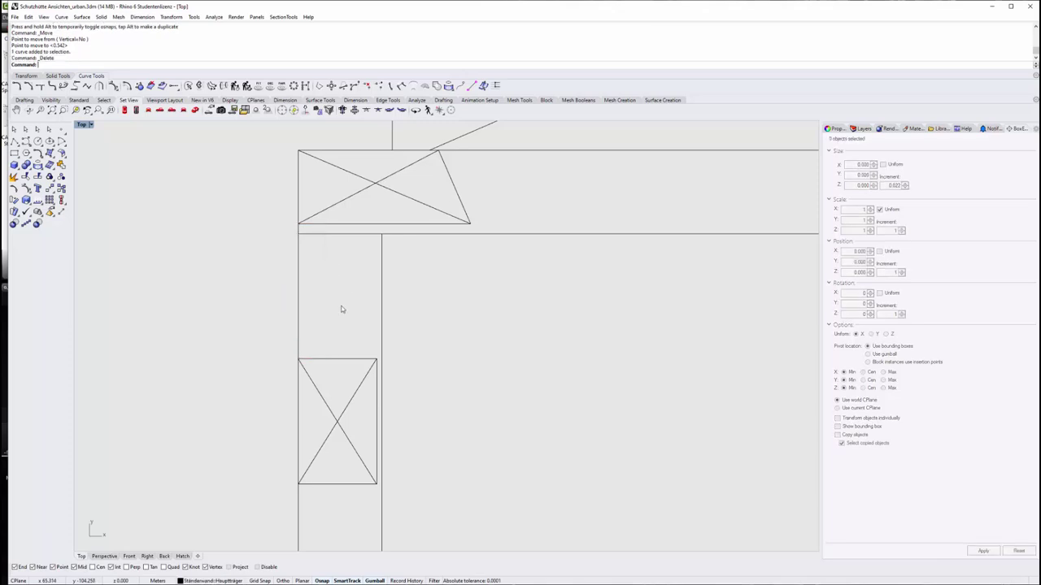
Delete the hatch under the stepped base of the stud-wall elevation
scroll(378, 282, "down", 1)
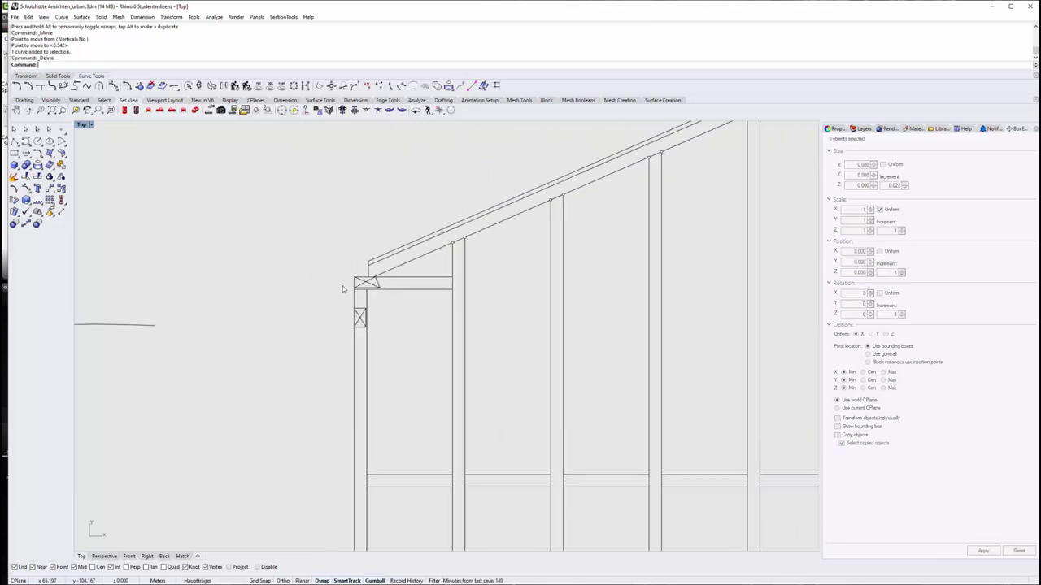
scroll(362, 286, "up", 3)
scroll(366, 236, "down", 3)
scroll(355, 240, "down", 1)
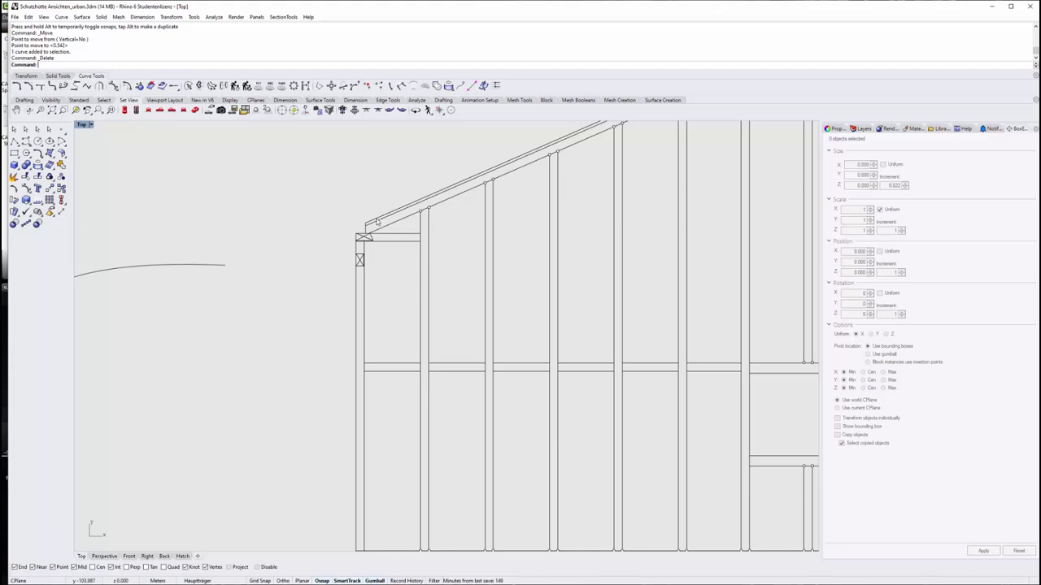
scroll(377, 217, "up", 1)
left_click(375, 220)
scroll(366, 236, "down", 3)
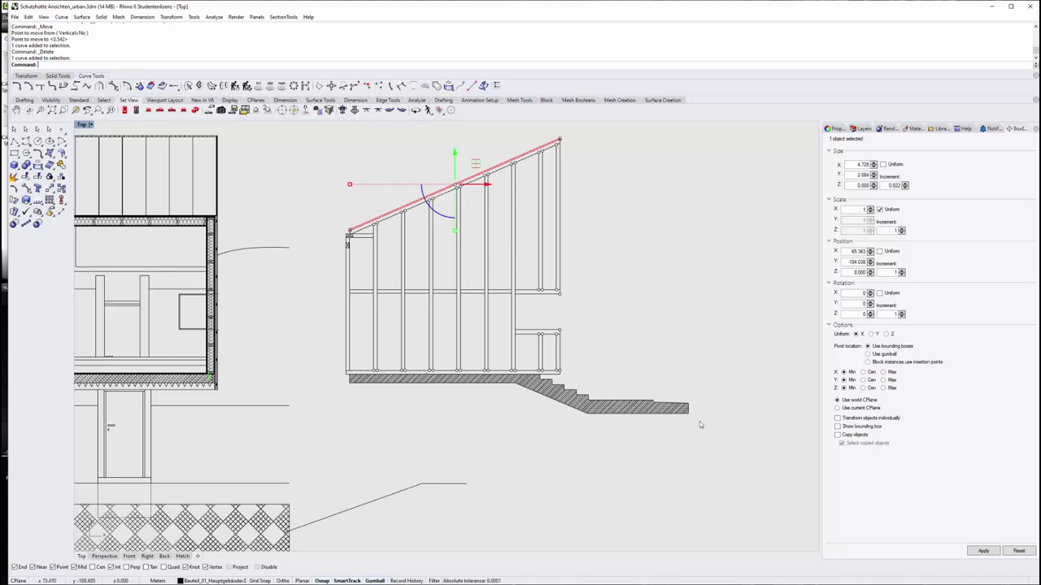
scroll(564, 399, "up", 3)
left_click(564, 400)
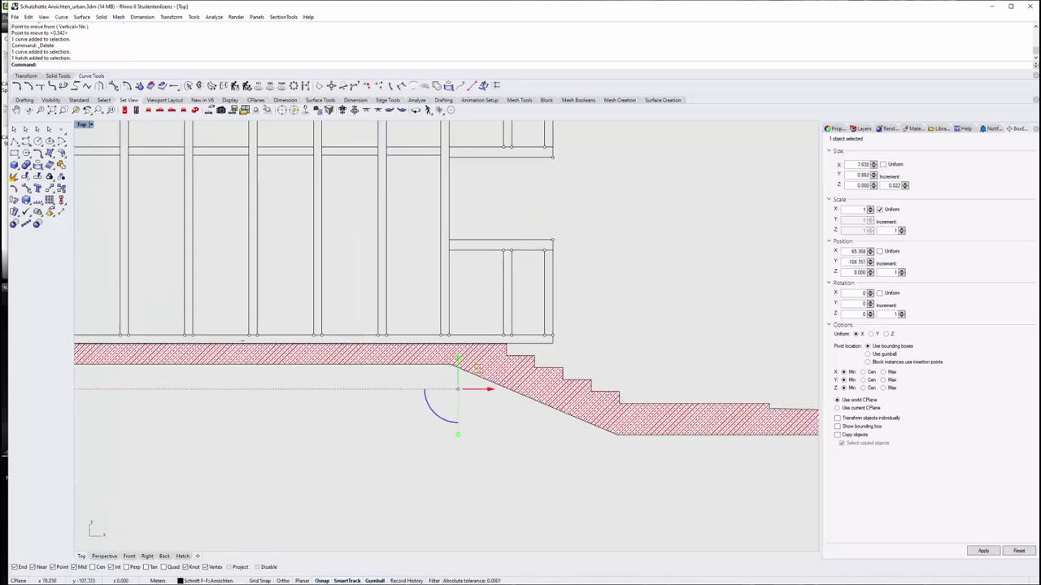
key("Delete")
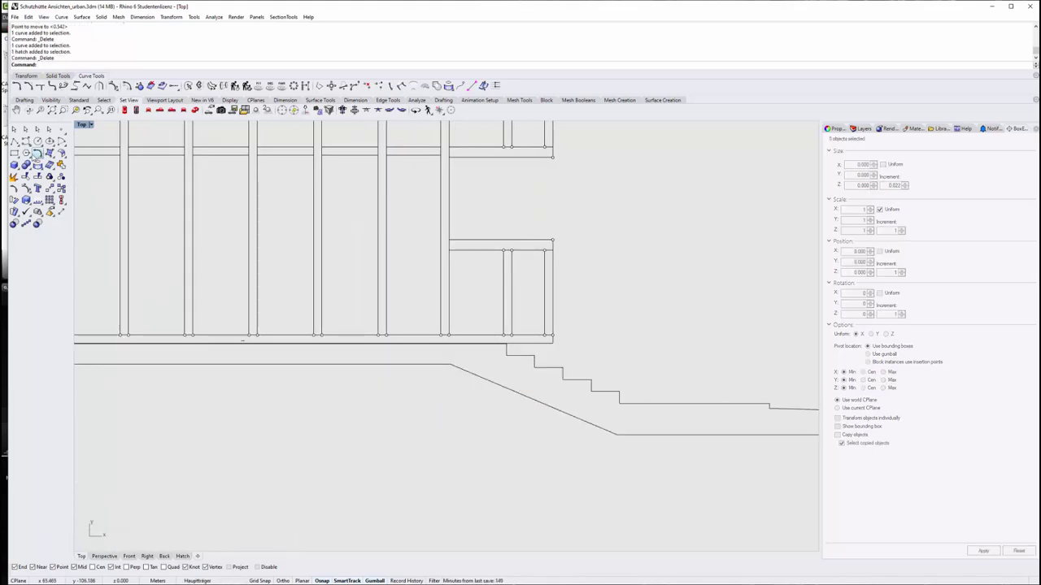
Draw a footing rectangle under the wall, starting at the wall's lower-left corner
left_click(14, 152)
scroll(487, 350, "down", 1)
scroll(225, 357, "up", 3)
scroll(220, 357, "up", 2)
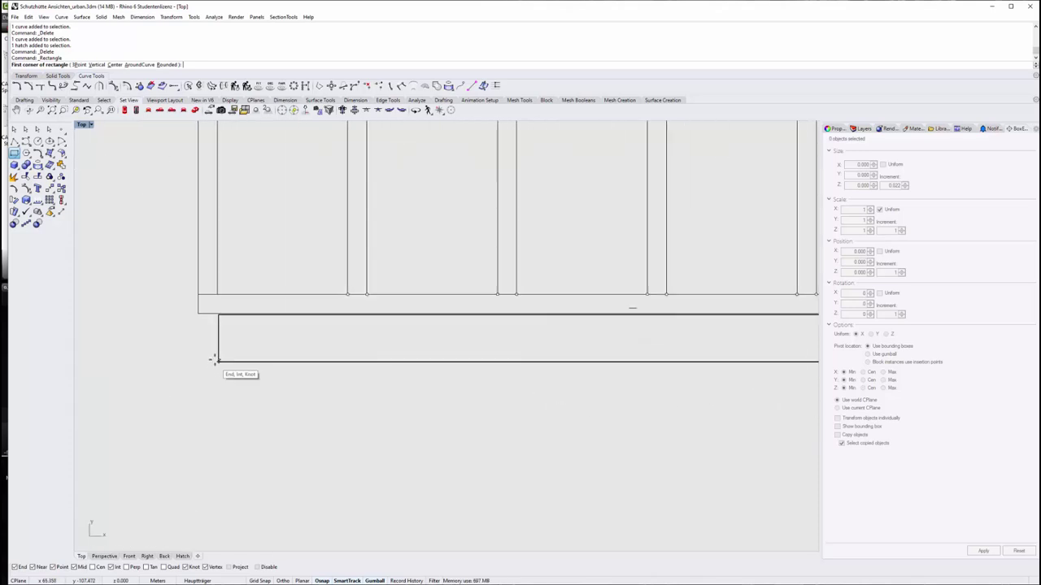
scroll(226, 370, "up", 2)
left_click(226, 370)
scroll(493, 355, "down", 2)
scroll(510, 404, "down", 1)
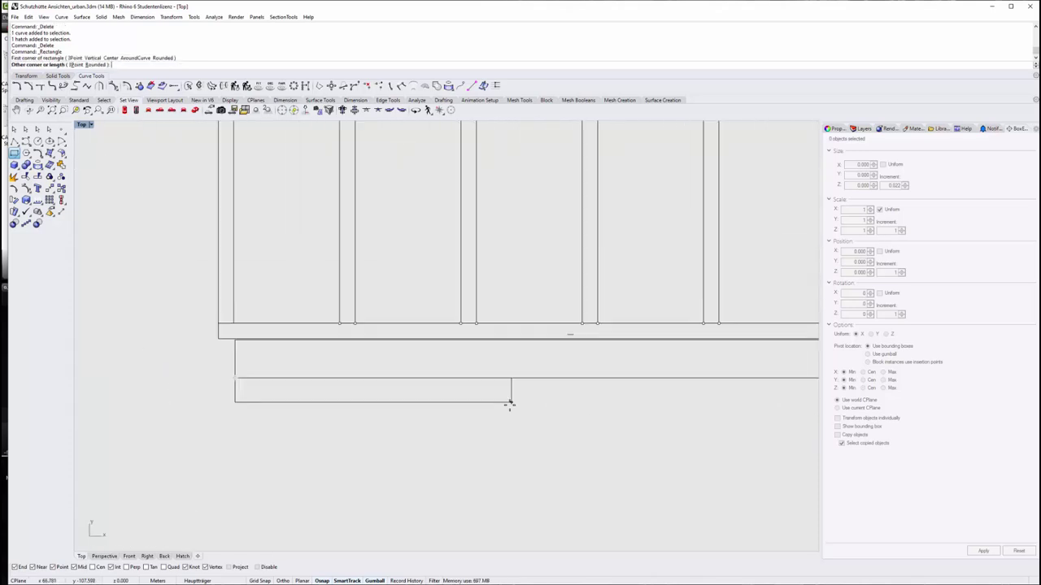
scroll(811, 383, "up", 1)
scroll(671, 404, "up", 2)
scroll(643, 395, "up", 2)
scroll(620, 341, "up", 2)
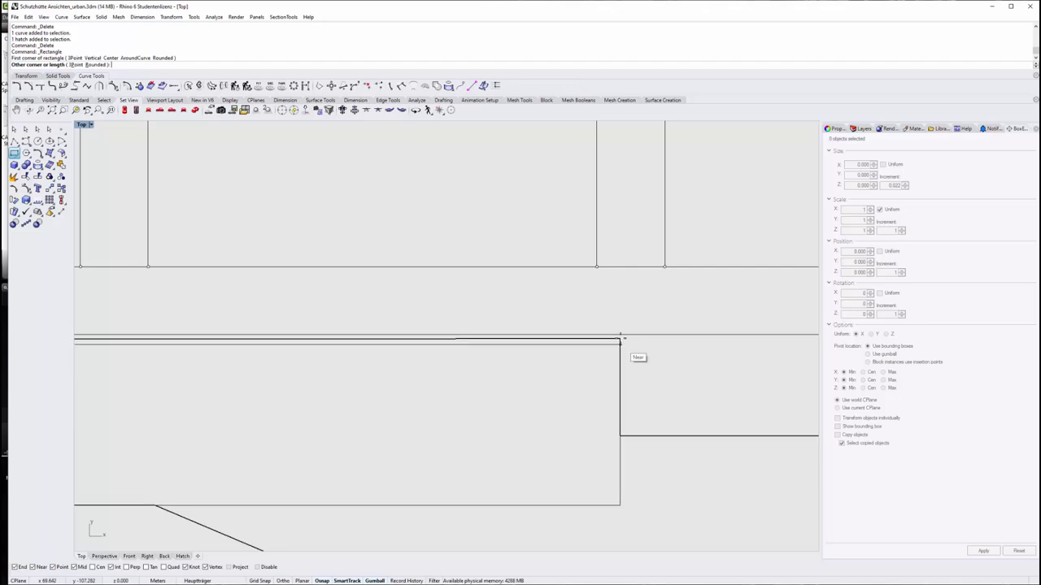
left_click(621, 483)
scroll(621, 484, "down", 1)
Stretch the footing's right edge to the wall end, then shift it slightly left by an exact distance
key("F10")
left_click_drag(583, 499, 606, 362)
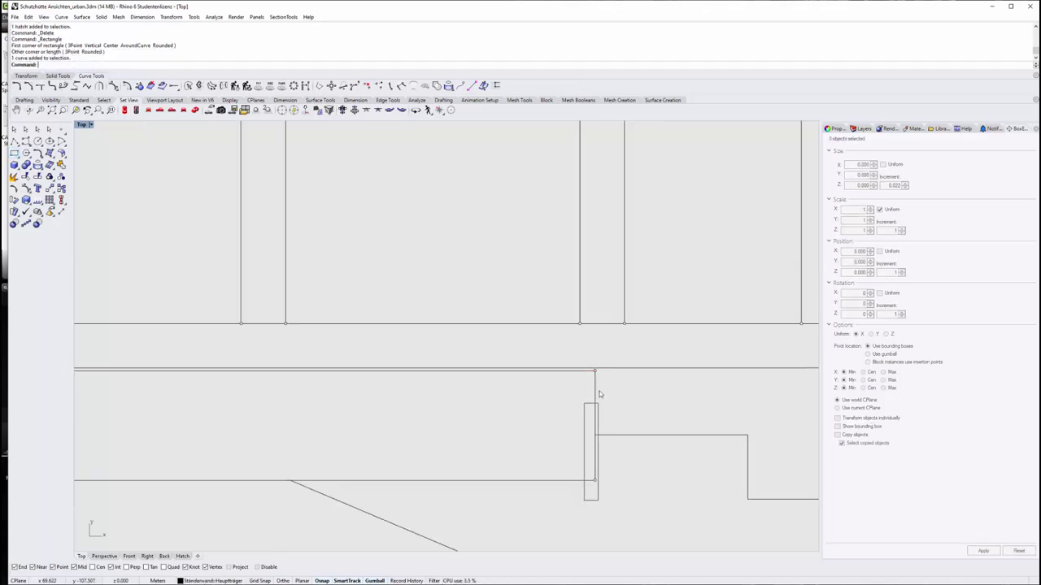
left_click_drag(619, 427, 637, 403)
scroll(626, 410, "down", 2)
scroll(634, 407, "up", 2)
scroll(662, 407, "down", 2)
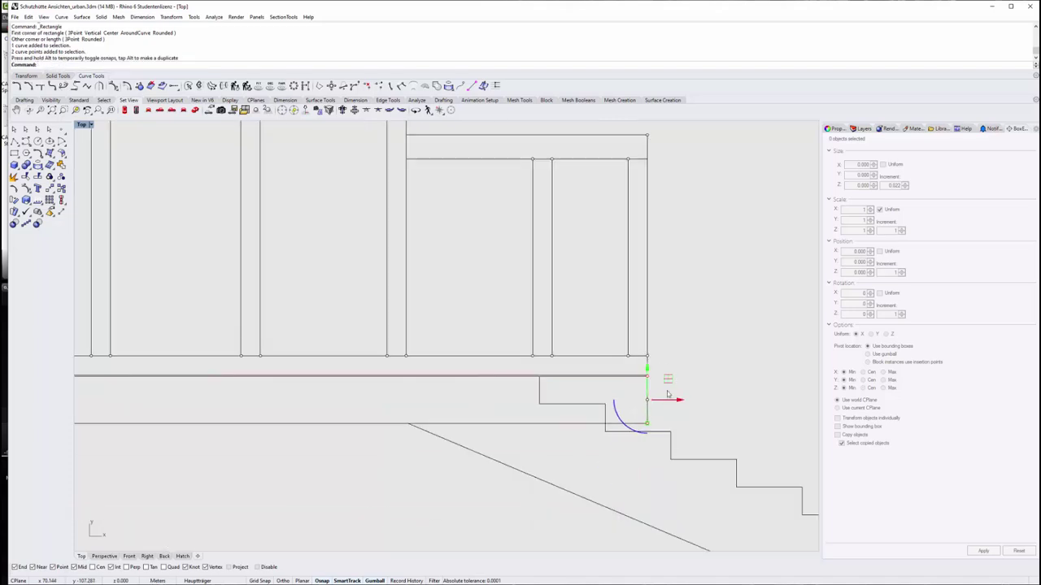
scroll(665, 374, "up", 3)
left_click(644, 329)
type("-0.01")
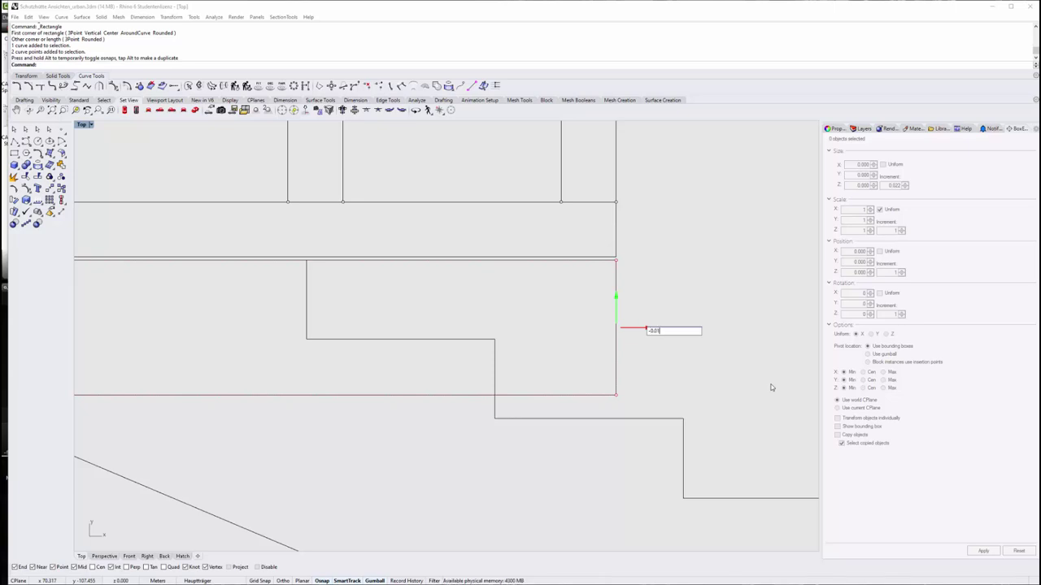
key("Return")
Delete the stair-step outline and select the new foundation rectangle
scroll(729, 396, "down", 5)
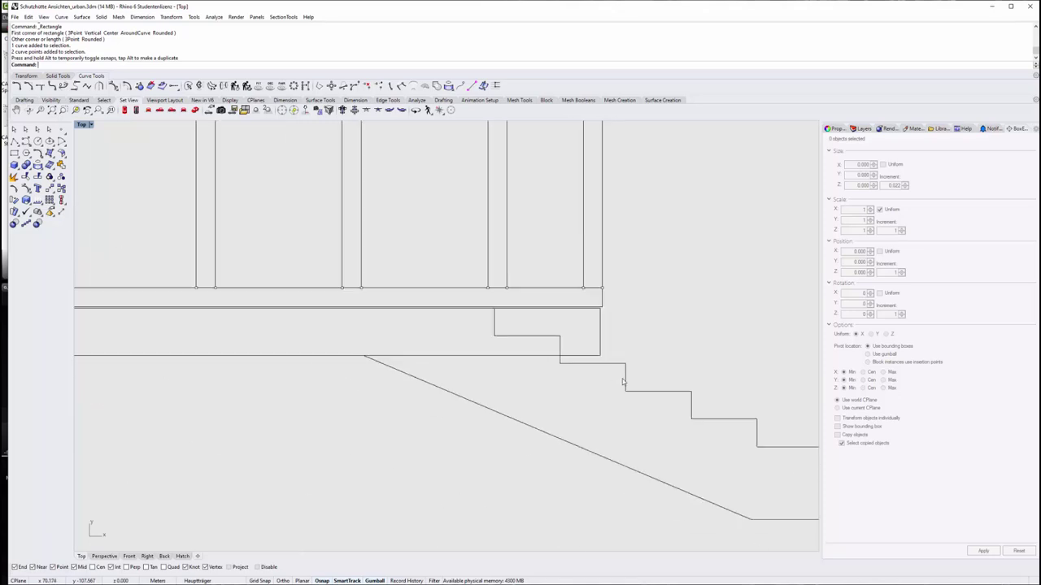
left_click(561, 439)
key("Delete")
scroll(481, 345, "down", 2)
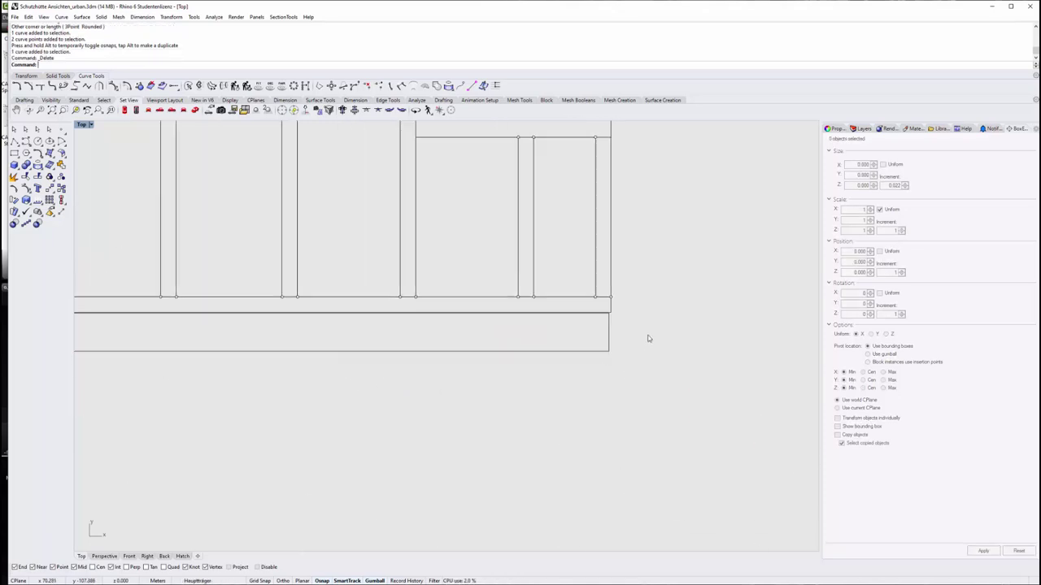
scroll(481, 344, "down", 3)
left_click(482, 343)
type("Hatch")
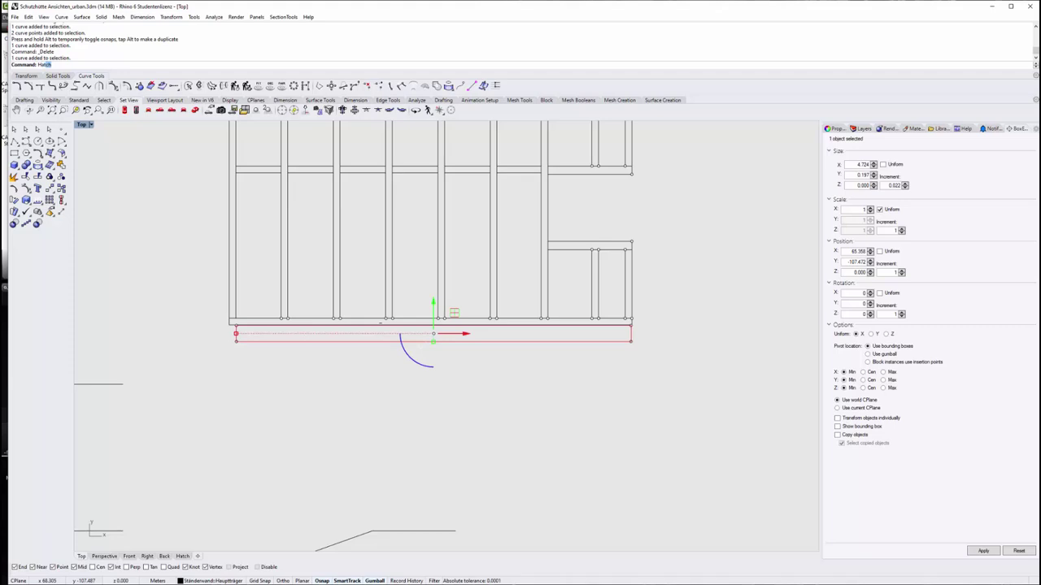
Hatch the foundation rectangle with the HatchDash pattern at 45° and pattern scale 5
key("Return")
left_click(482, 342)
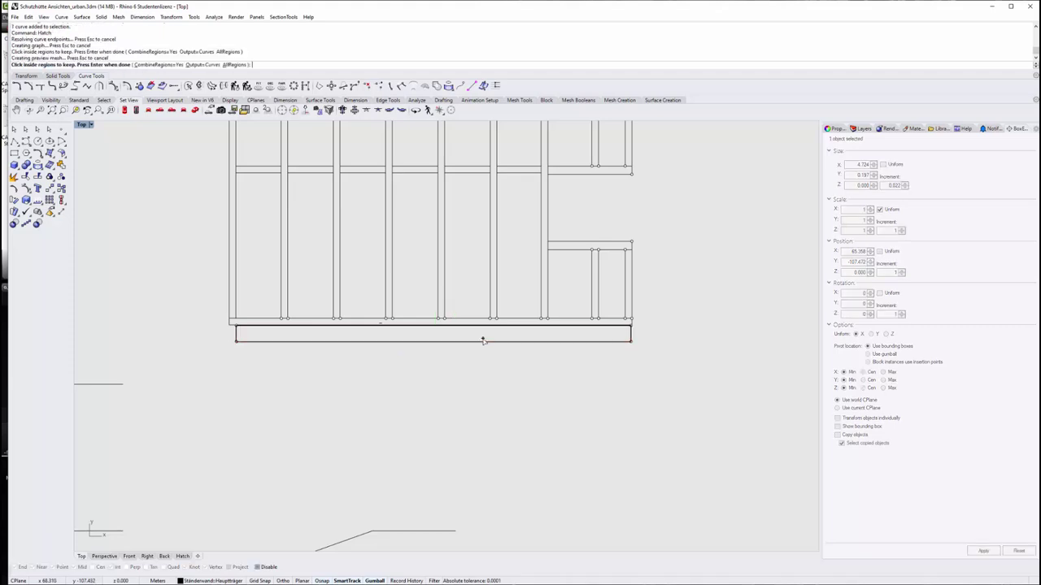
key("Return")
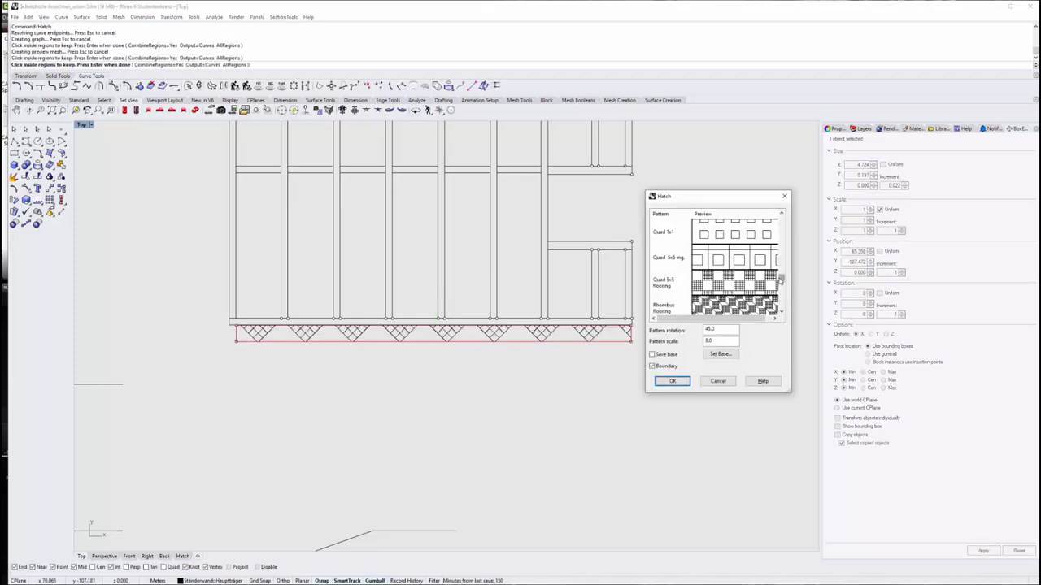
scroll(733, 268, "up", 5)
scroll(733, 268, "down", 1)
left_click(671, 282)
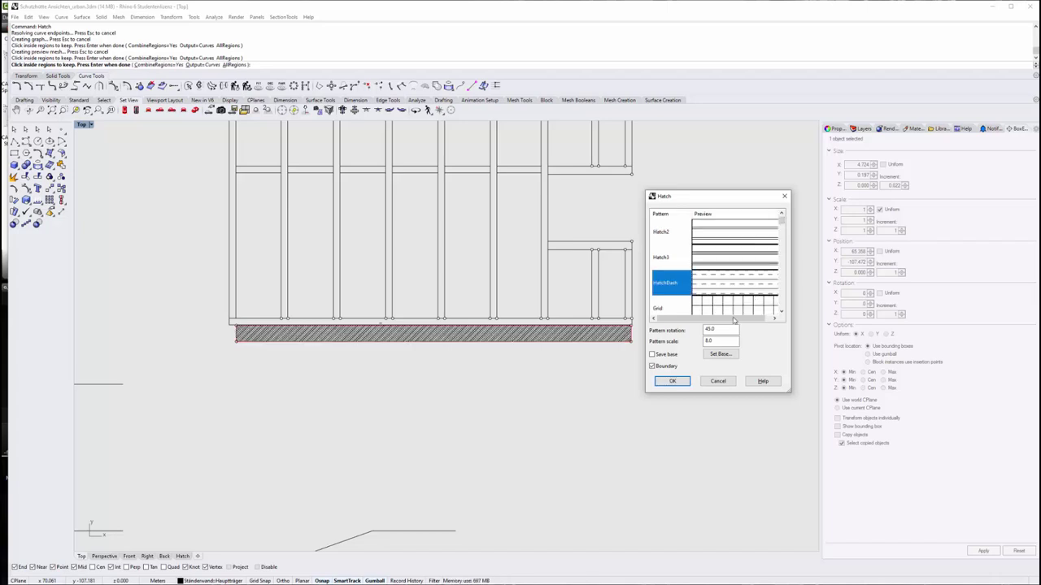
double_click(714, 342)
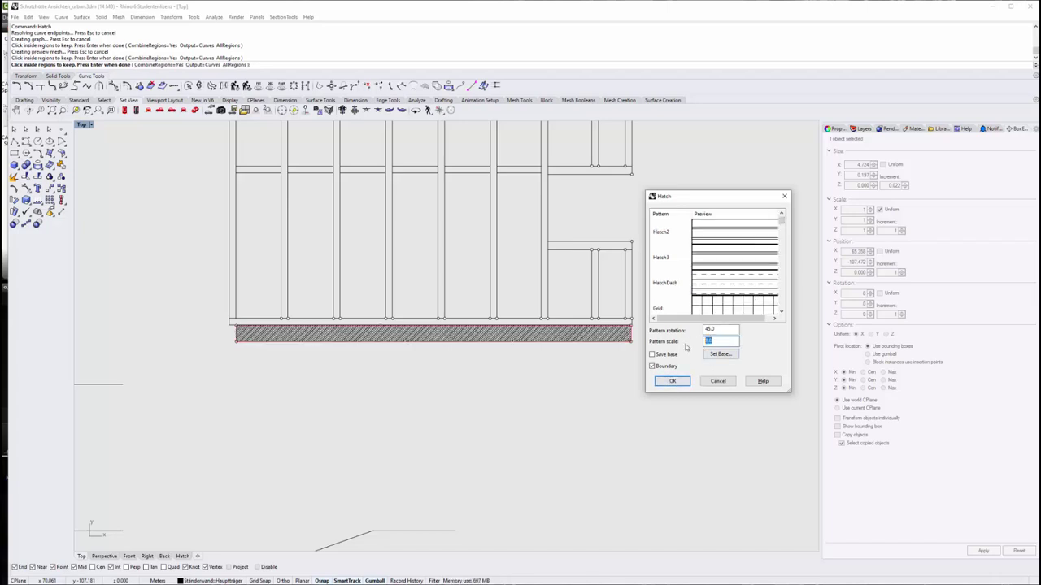
type("5")
left_click(673, 381)
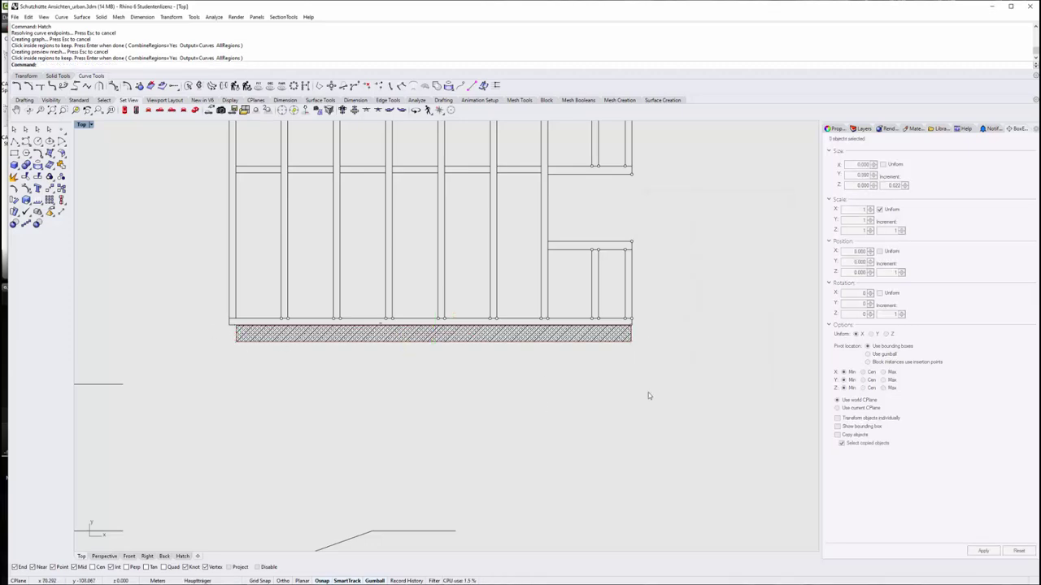
scroll(648, 392, "down", 3)
Delete the centre section and upper-right plan drawings plus the leftover arc and short line
scroll(577, 438, "down", 2)
scroll(622, 374, "down", 3)
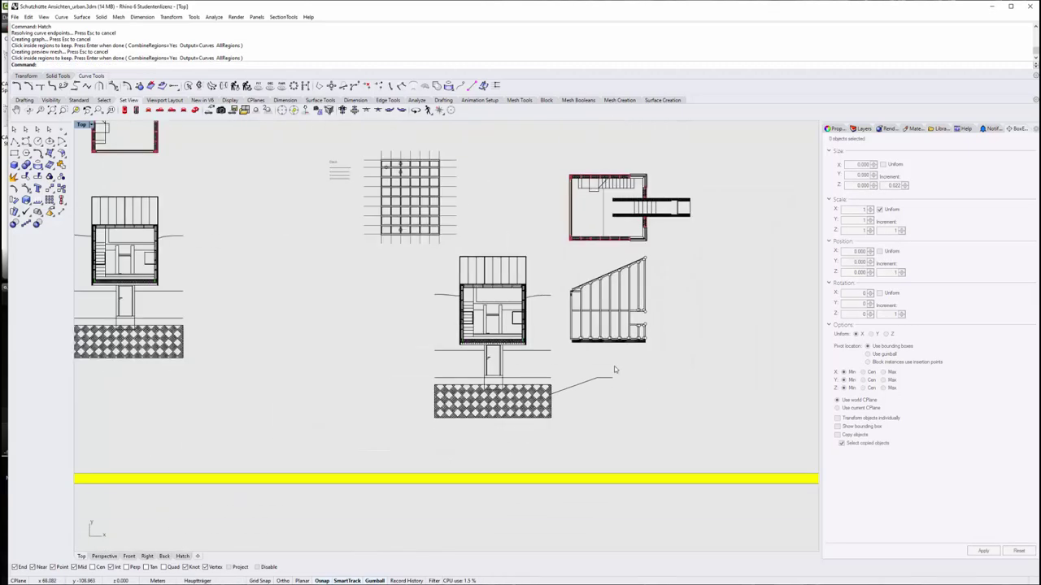
left_click_drag(386, 254, 533, 426)
key("Delete")
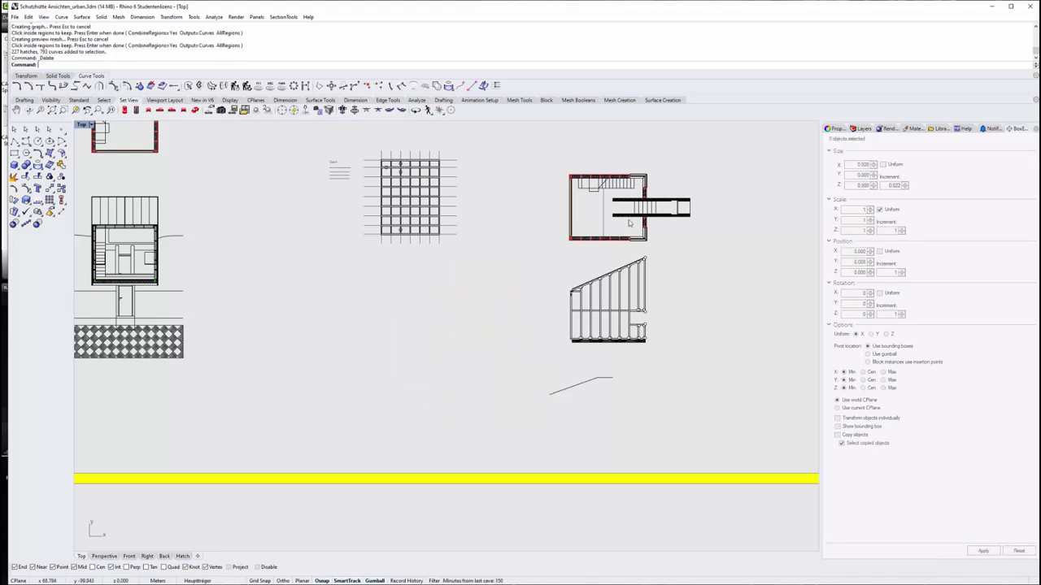
left_click_drag(547, 157, 708, 251)
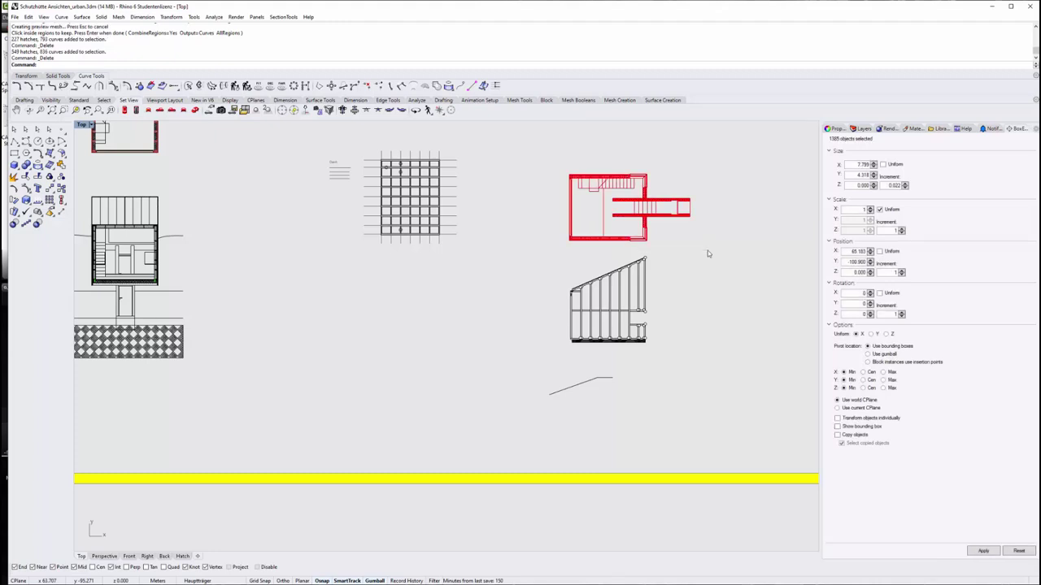
key("Delete")
left_click(596, 380)
key("Delete")
left_click(603, 378)
key("Delete")
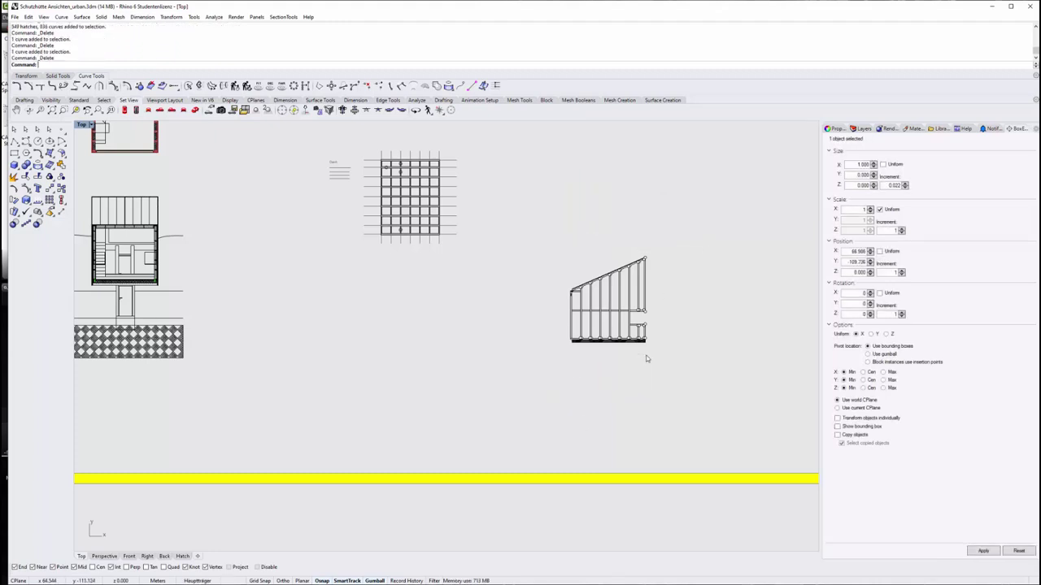
Group the sloped wall-frame elevation and move it left and slightly down into the freed space
left_click_drag(533, 384, 680, 253)
key("ctrl+g")
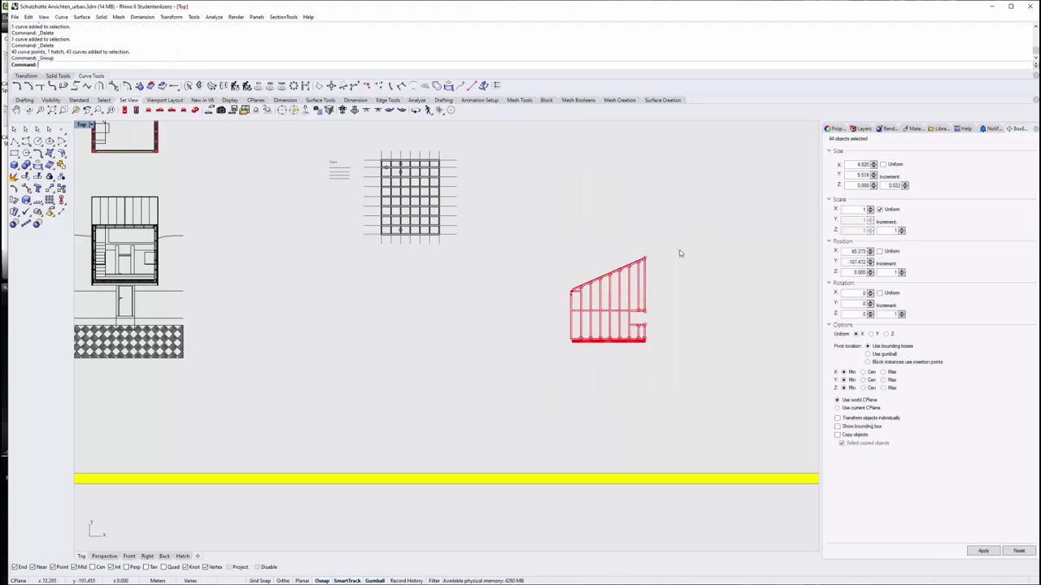
left_click_drag(642, 305, 433, 305)
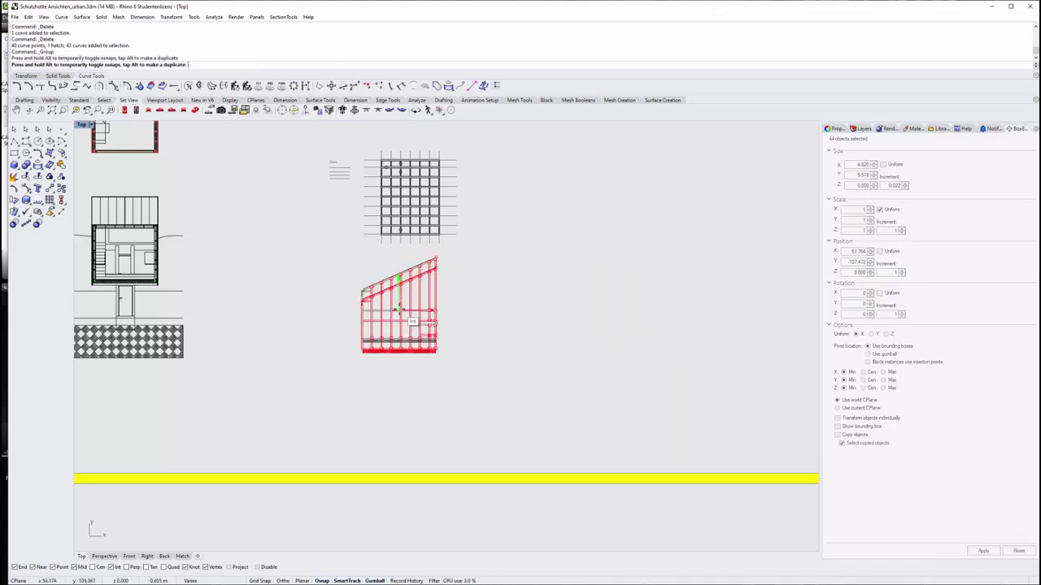
left_click_drag(398, 275, 398, 285)
left_click(505, 342)
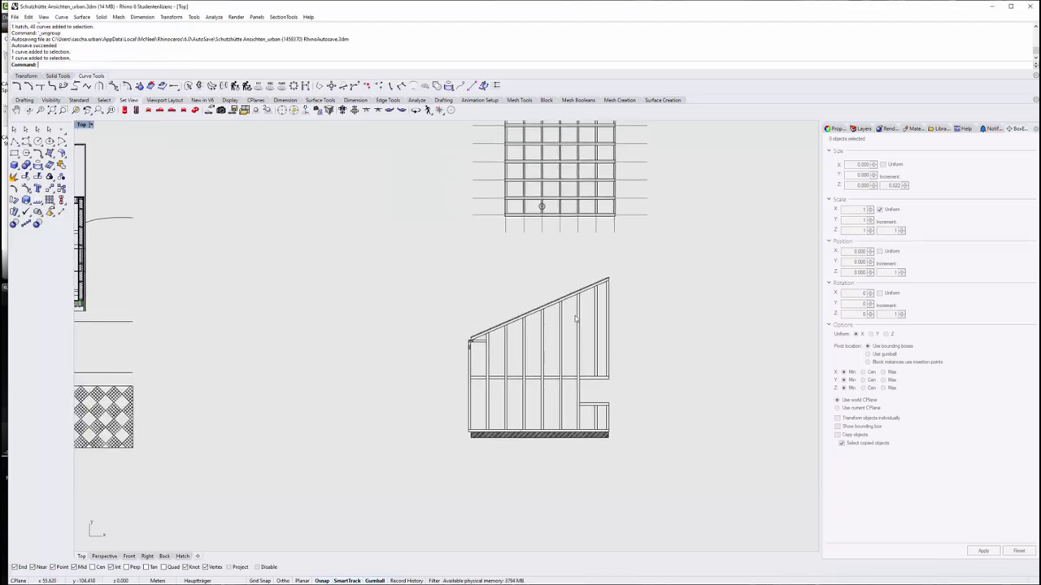
Select the 101 circle label in the beam plan and copy it onto the wall elevation
scroll(574, 292, "down", 3)
scroll(534, 201, "up", 3)
scroll(536, 211, "up", 3)
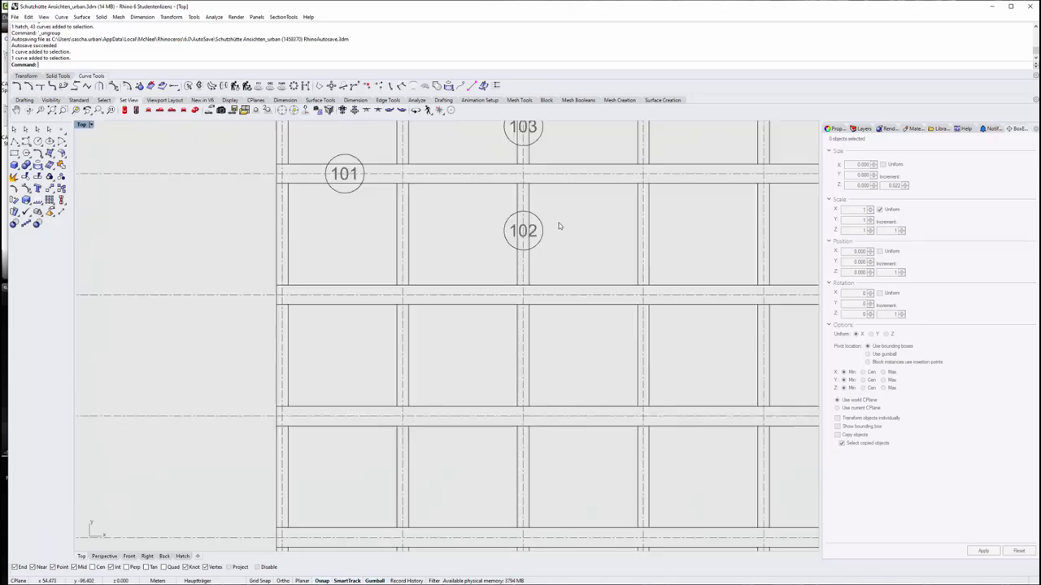
scroll(487, 216, "down", 1)
scroll(413, 224, "down", 1)
left_click(414, 219)
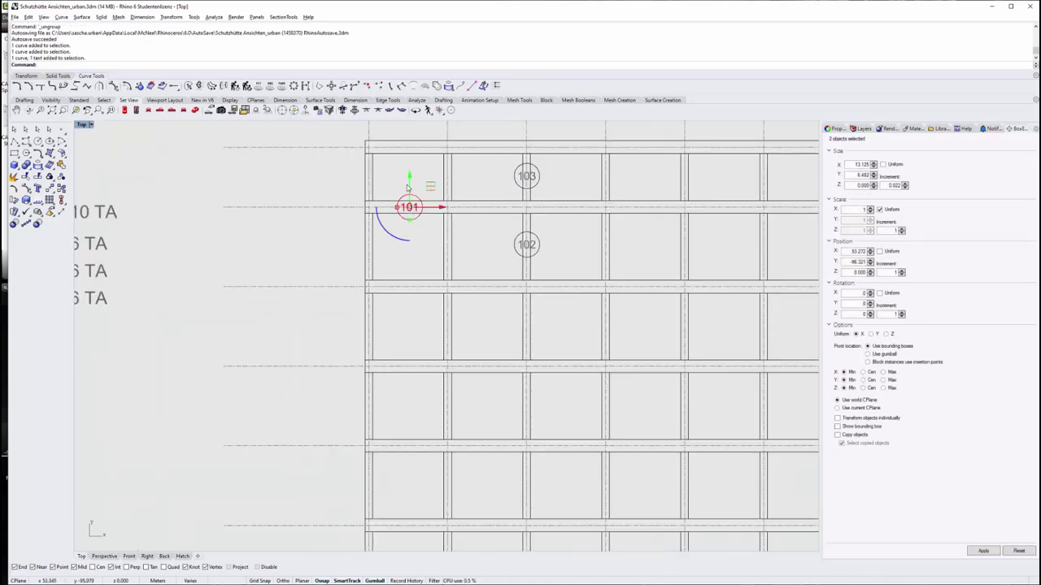
scroll(407, 188, "down", 2)
scroll(407, 188, "down", 2)
scroll(409, 188, "up", 4)
left_click(409, 188)
scroll(406, 177, "down", 4)
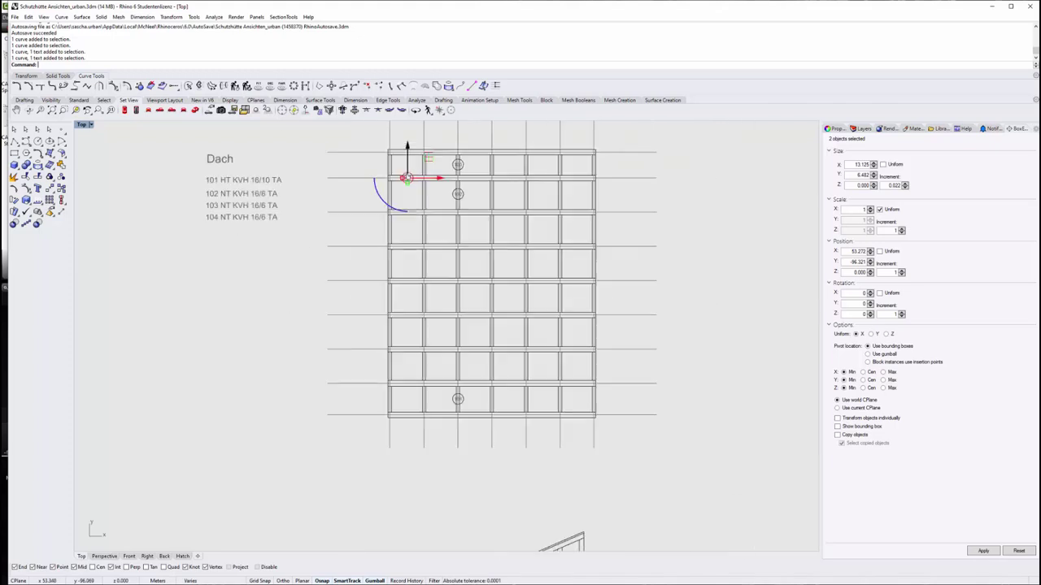
left_click_drag(409, 161, 408, 130)
scroll(407, 244, "down", 3)
scroll(407, 309, "up", 3)
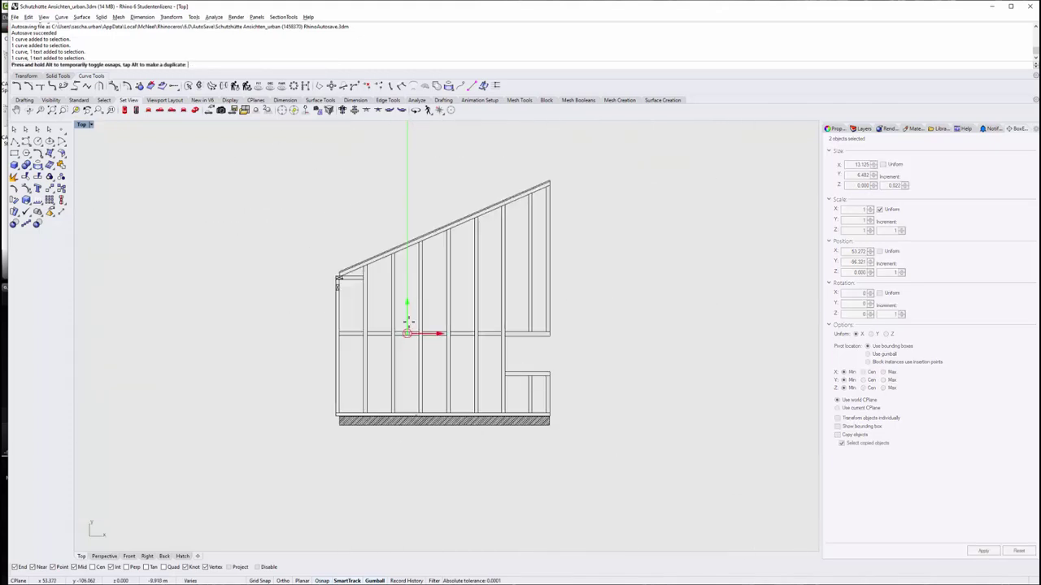
mouse_move(406, 332)
left_mouse_down()
mouse_move(410, 322)
mouse_move(334, 328)
left_mouse_up()
Place 101 label copies on the horizontal beam, the floor rail and the lower-right rail
scroll(409, 321, "up", 5)
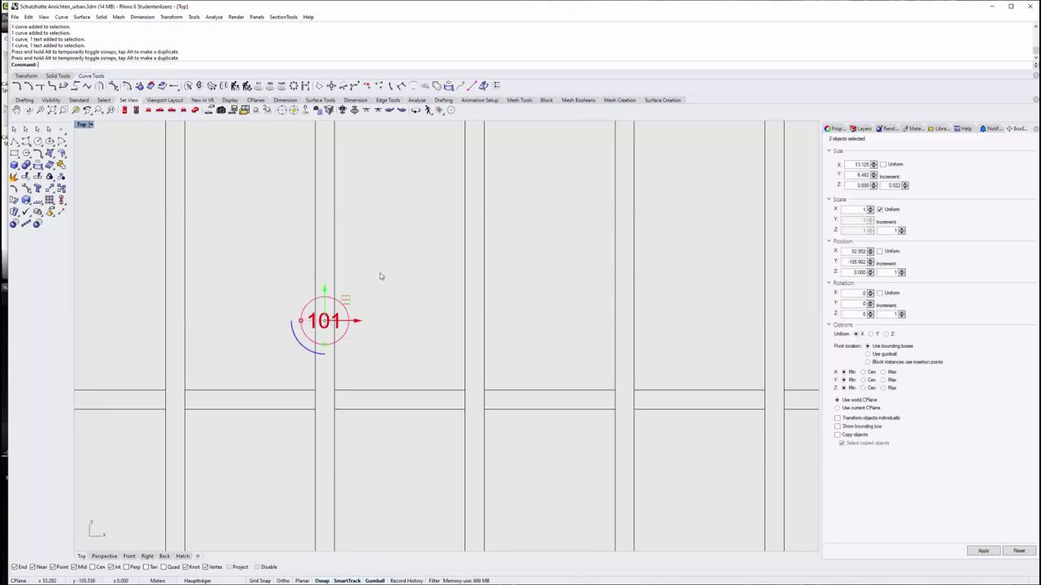
scroll(352, 292, "down", 5)
scroll(353, 291, "up", 4)
mouse_move(389, 252)
left_mouse_down()
mouse_move(436, 345)
mouse_move(436, 297)
left_mouse_up()
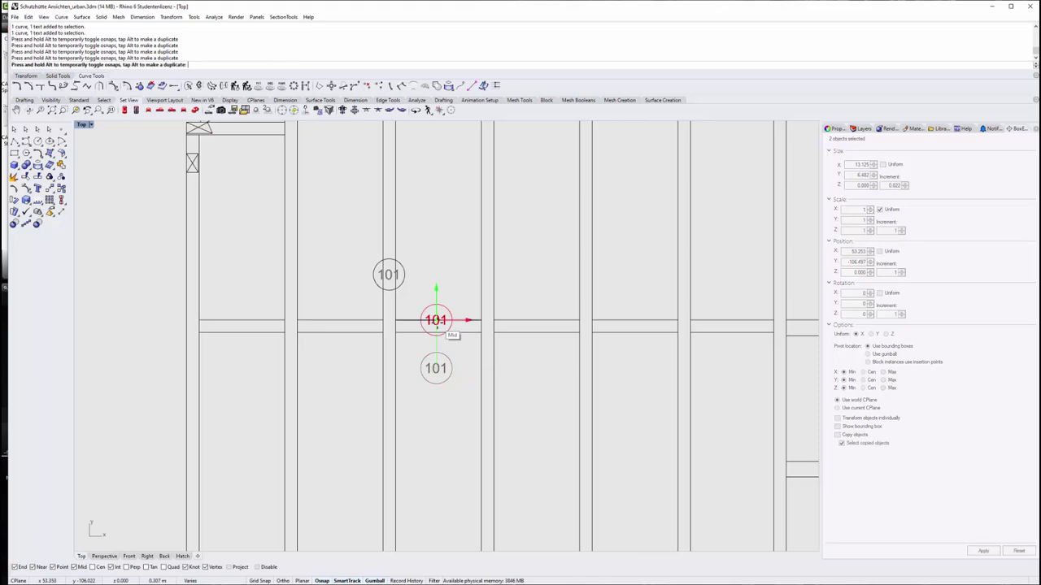
scroll(436, 301, "up", 4)
scroll(446, 302, "down", 4)
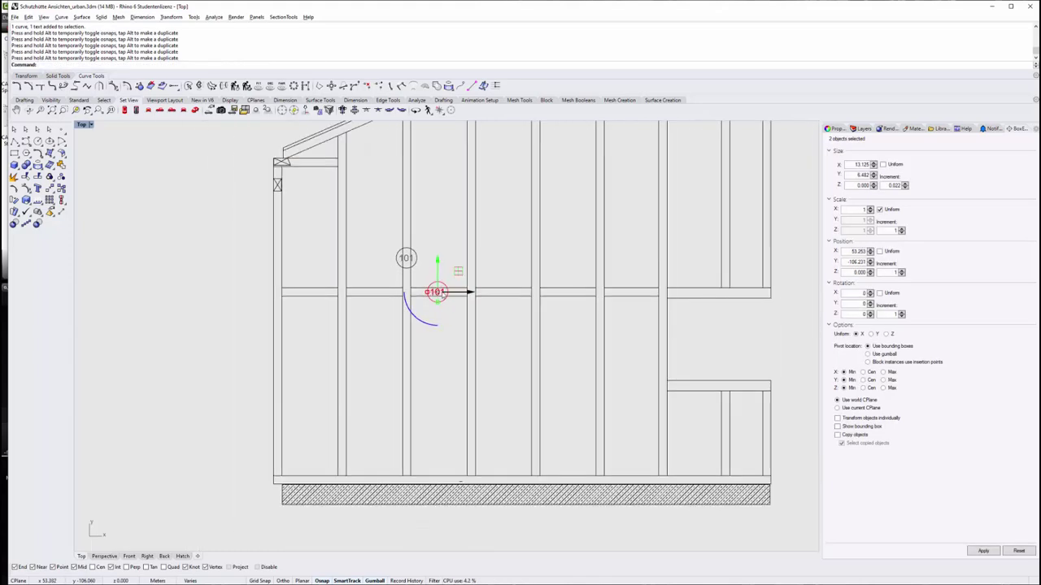
mouse_move(439, 275)
left_mouse_down()
mouse_move(439, 458)
mouse_move(436, 291)
left_mouse_up()
scroll(437, 365, "down", 3)
scroll(437, 326, "up", 4)
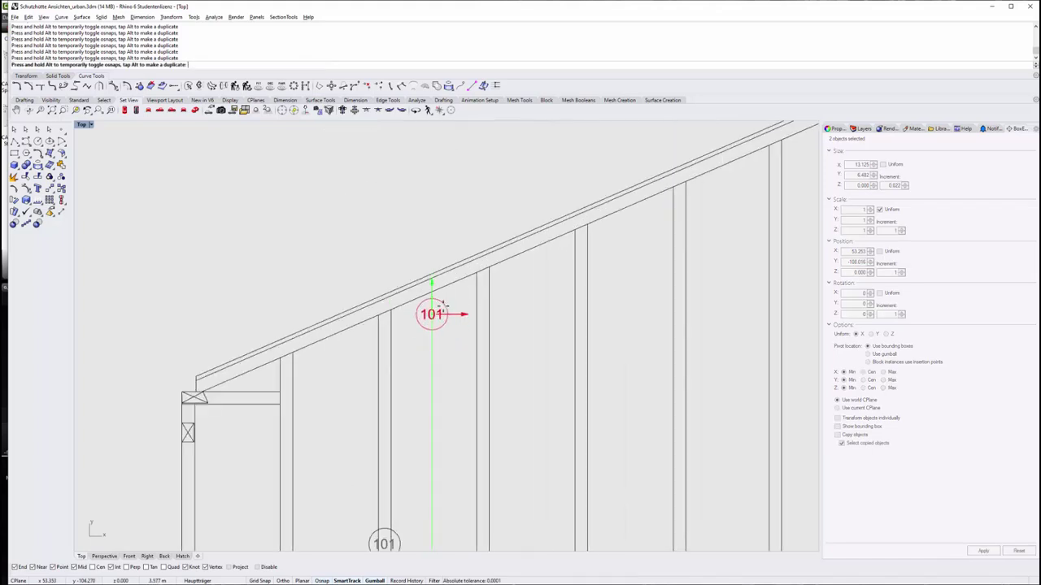
scroll(409, 244, "down", 4)
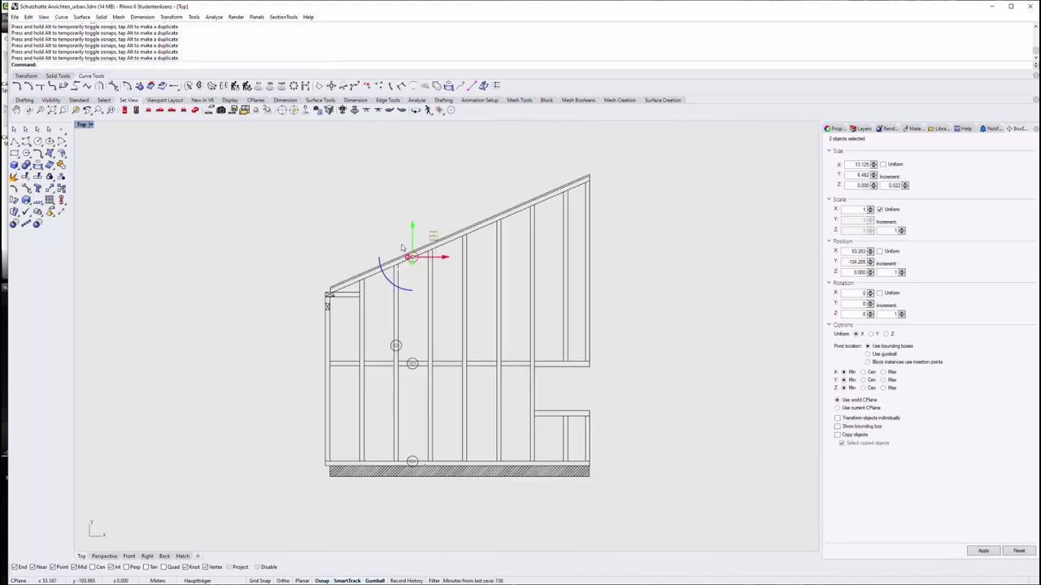
scroll(423, 261, "up", 3)
scroll(423, 261, "up", 2)
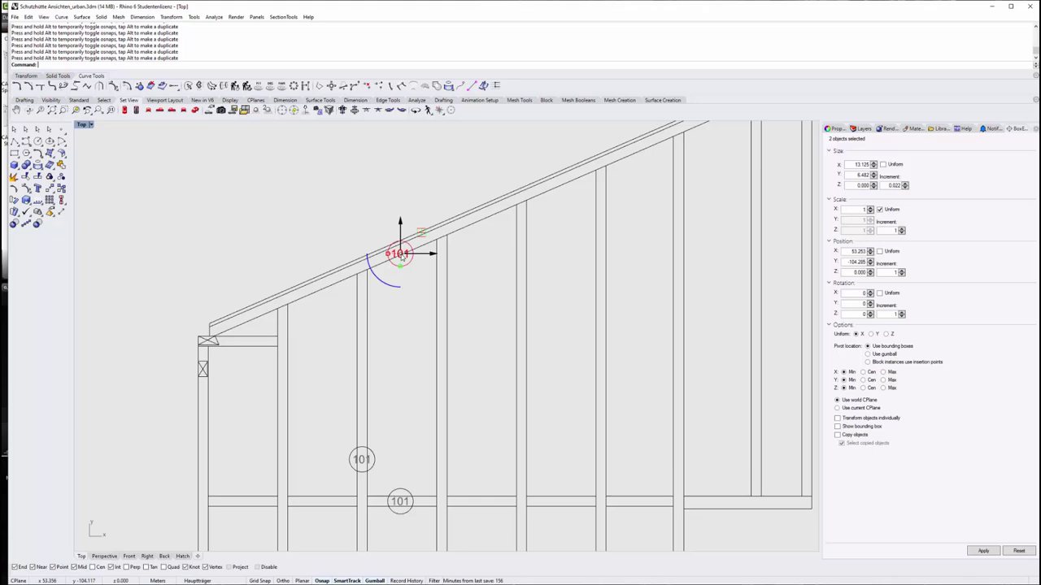
left_click_drag(399, 255, 723, 504)
Check the top-left rafter piece and a middle stud, then select the upper 101 label
scroll(602, 347, "down", 3)
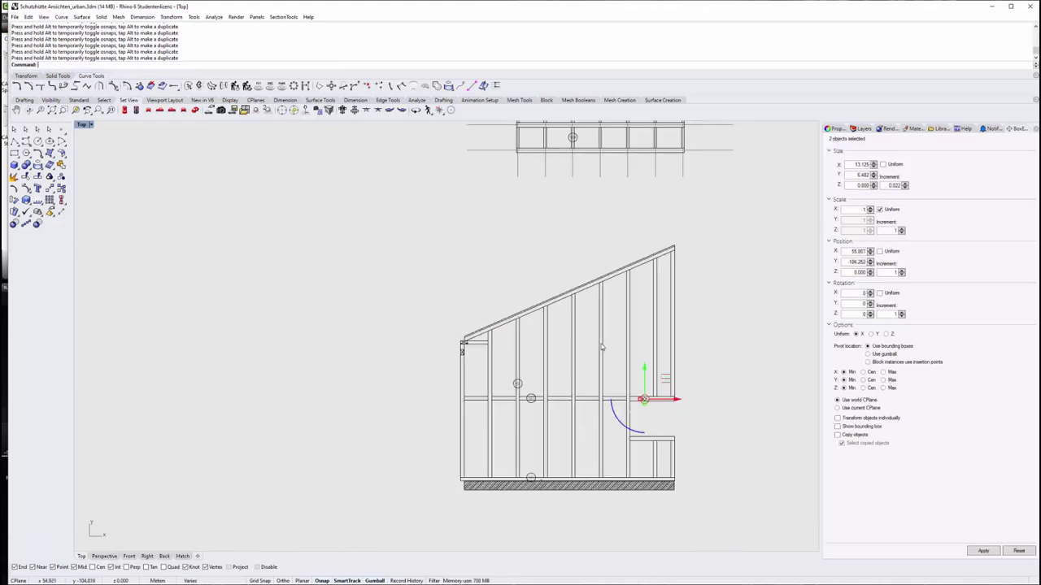
scroll(461, 353, "up", 2)
right_click_drag(460, 353, 504, 292)
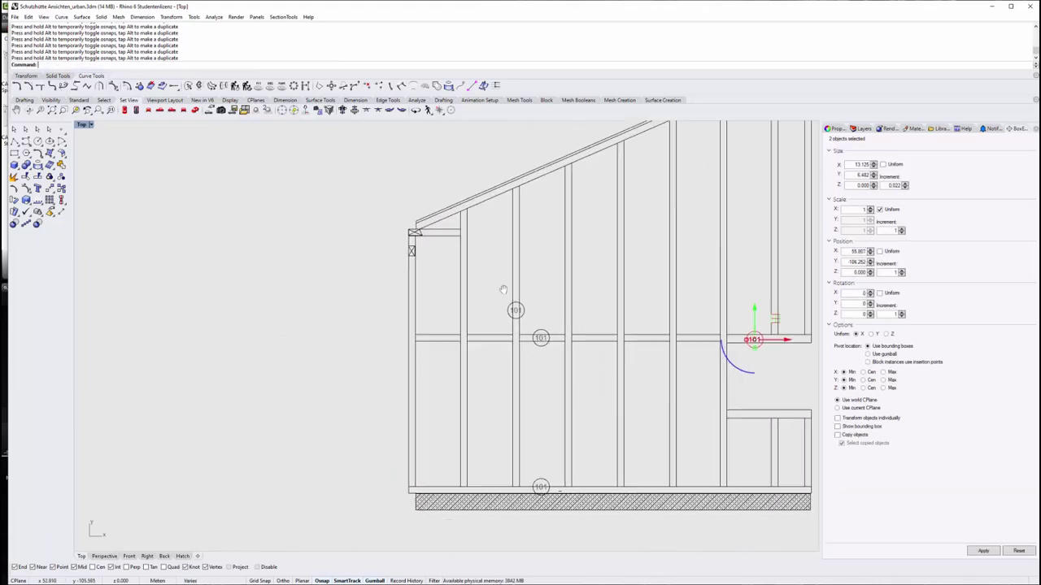
left_click(444, 222)
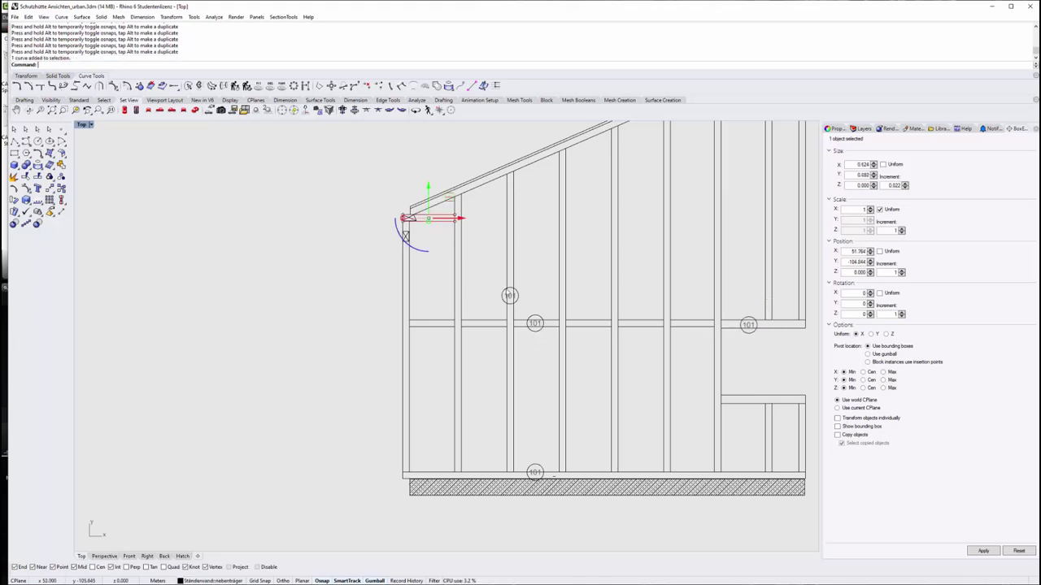
left_click(546, 369)
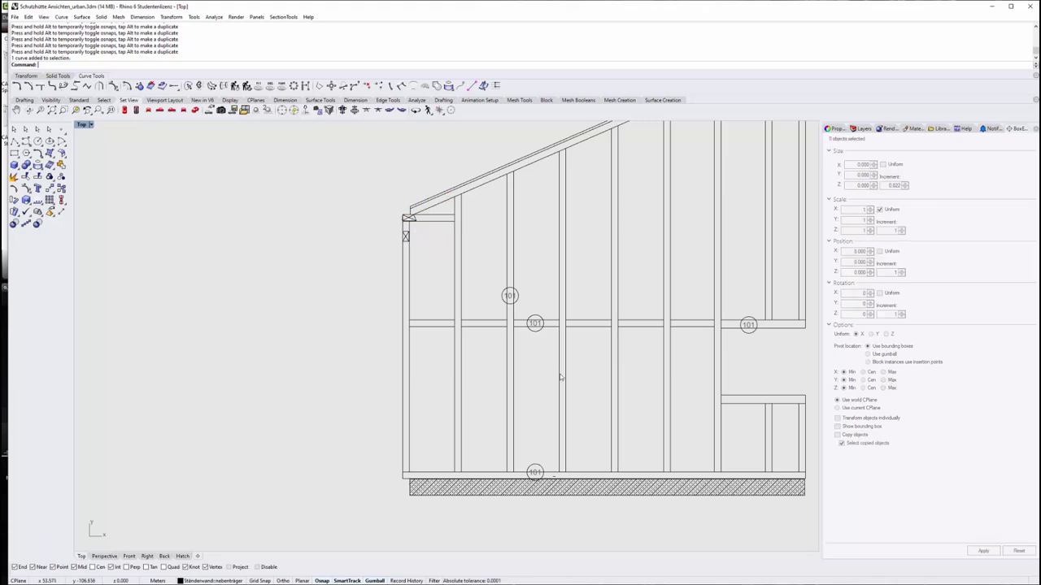
left_click(560, 369)
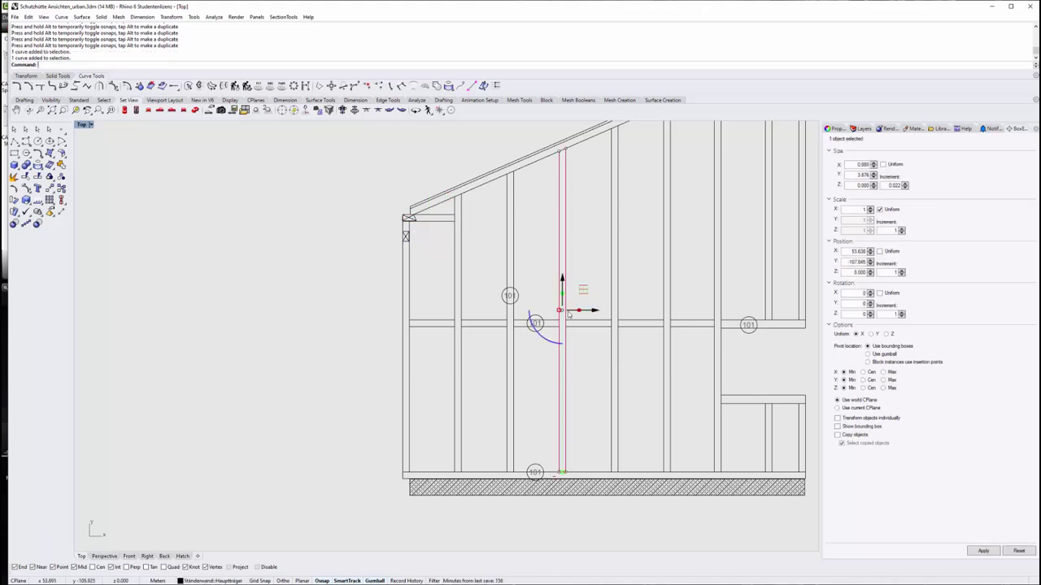
right_click_drag(578, 357, 505, 383)
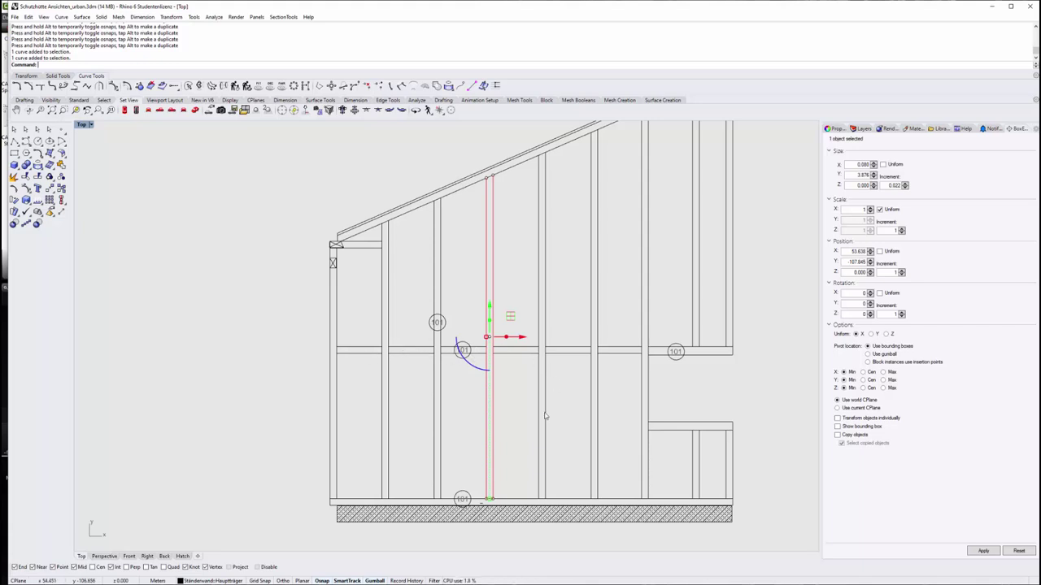
scroll(547, 417, "up", 2)
scroll(484, 352, "up", 2)
left_click(503, 342)
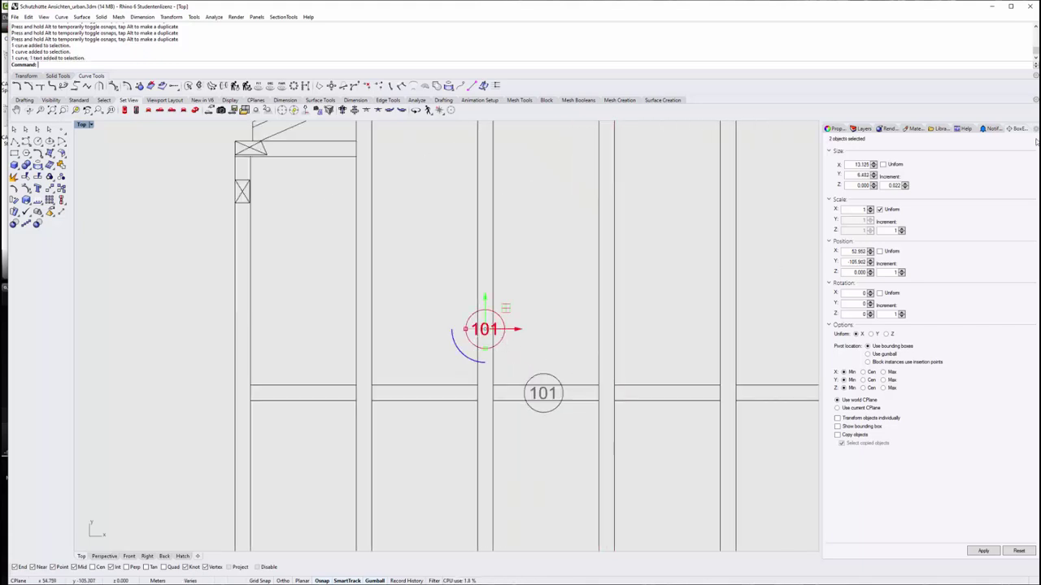
Change the label text from 101 to 201 in the Properties Text panel
left_click(836, 129)
left_click(854, 139)
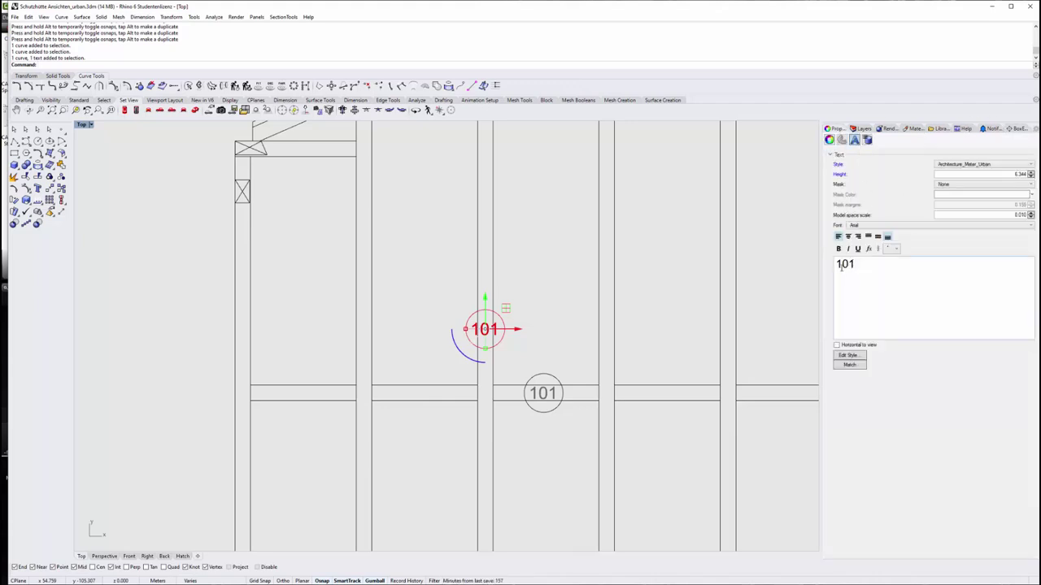
left_click_drag(841, 264, 835, 264)
type("2")
left_click(558, 328)
Delete the stray curve beside label 204 at the foundation
scroll(564, 273, "down", 5)
scroll(572, 318, "up", 3)
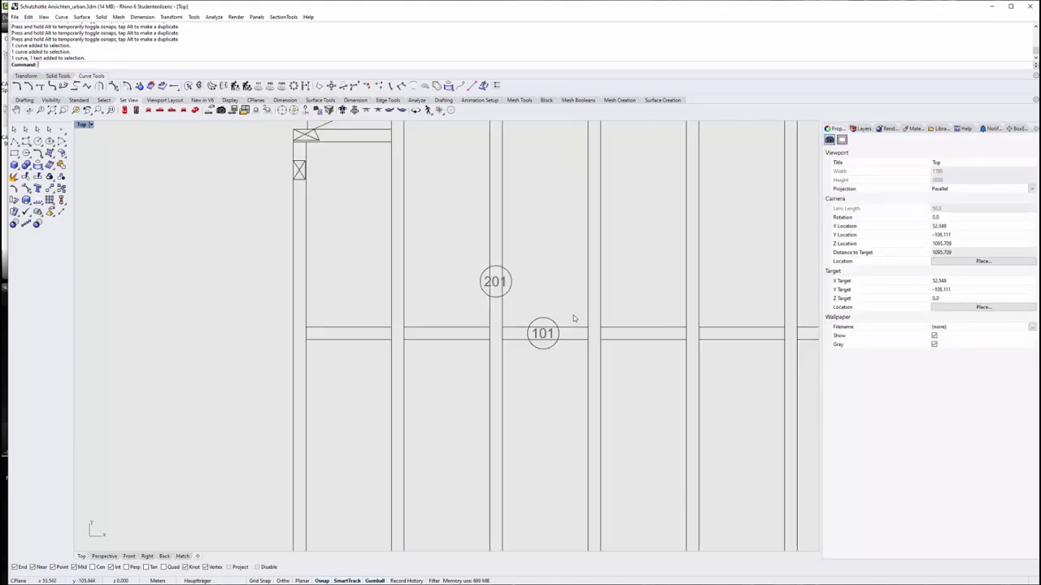
right_click_drag(571, 318, 561, 326)
scroll(478, 280, "down", 2)
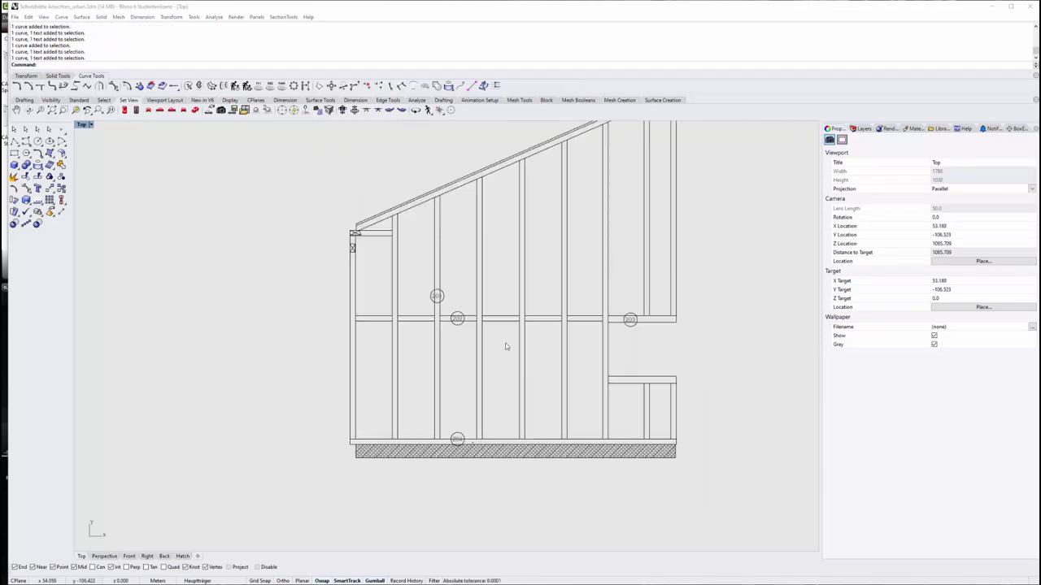
scroll(488, 435, "up", 3)
scroll(509, 428, "up", 3)
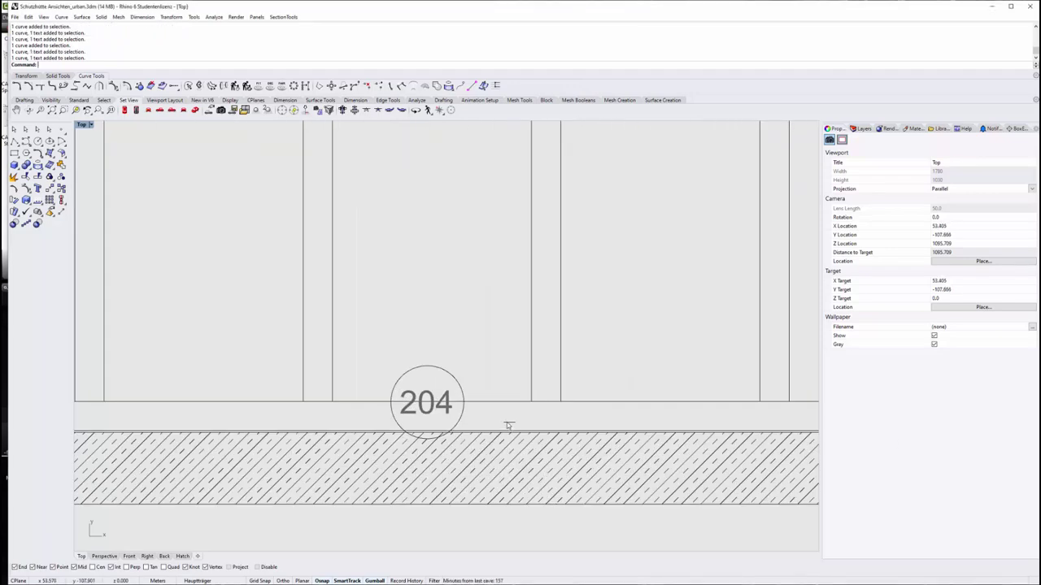
left_click(549, 474)
key("Delete")
Copy label 204 up onto the sloped roof rafter, then bring the Dach legend into view
scroll(537, 455, "down", 2)
scroll(500, 407, "down", 2)
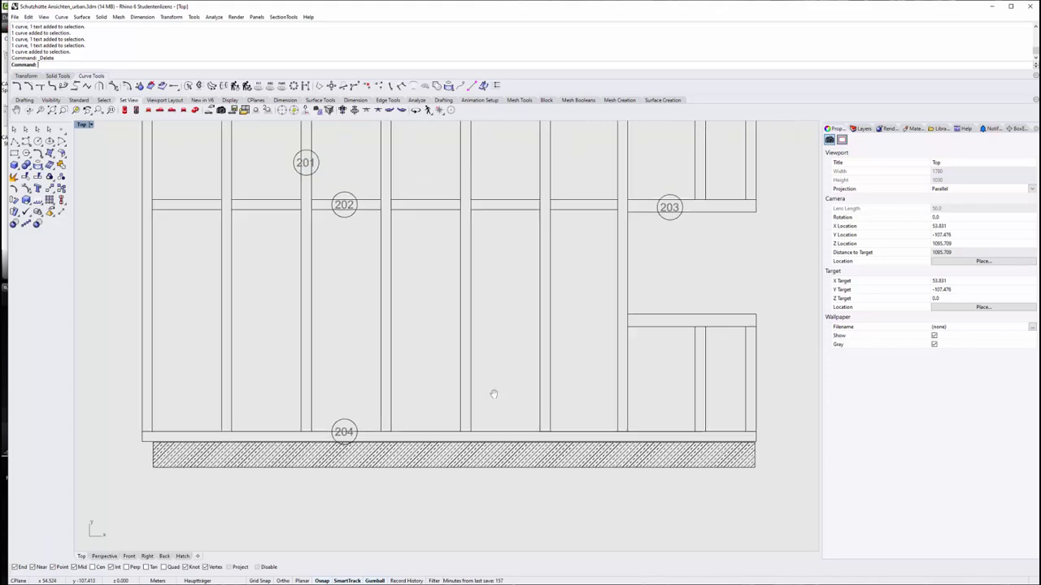
scroll(480, 374, "down", 2)
mouse_move(433, 294)
right_mouse_down()
mouse_move(451, 326)
mouse_move(456, 370)
right_mouse_up()
left_click(400, 492)
left_click_drag(400, 492, 400, 181)
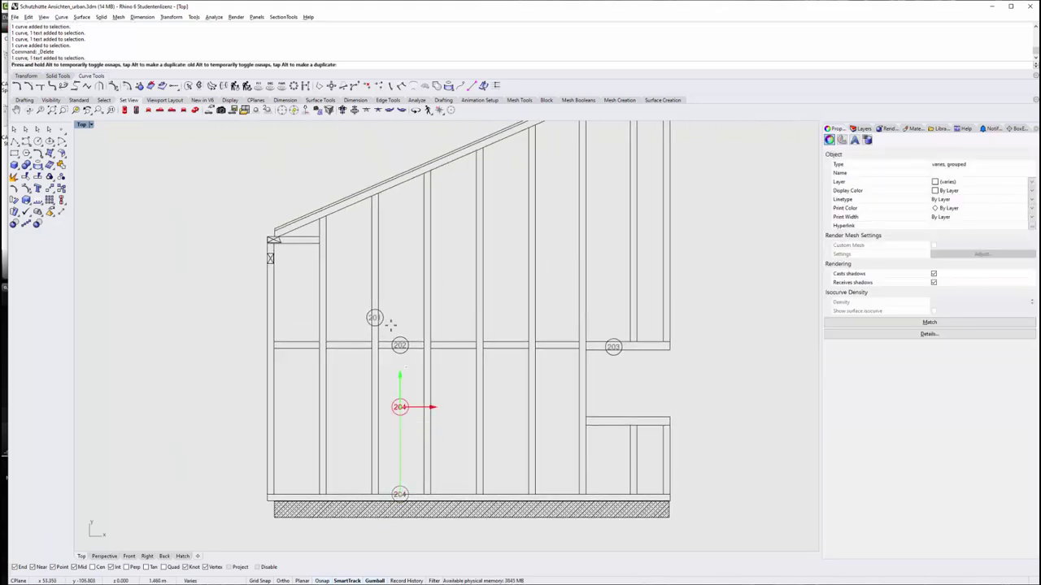
left_click(448, 302)
right_click_drag(333, 247, 387, 277)
scroll(524, 276, "down", 2)
scroll(525, 276, "down", 1)
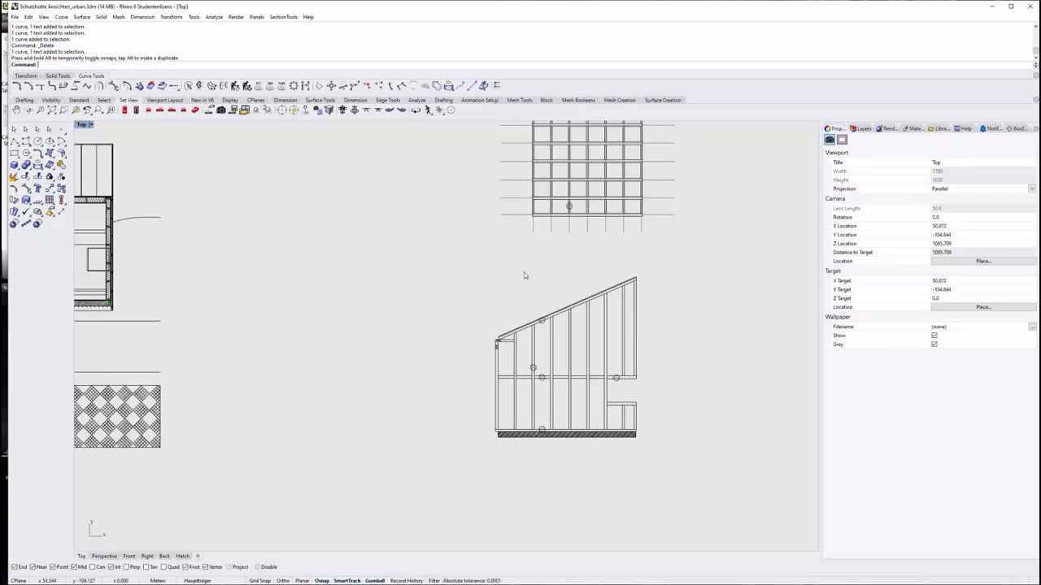
right_click_drag(515, 239, 467, 305)
Window-select the whole Dach member legend block
left_click(401, 156)
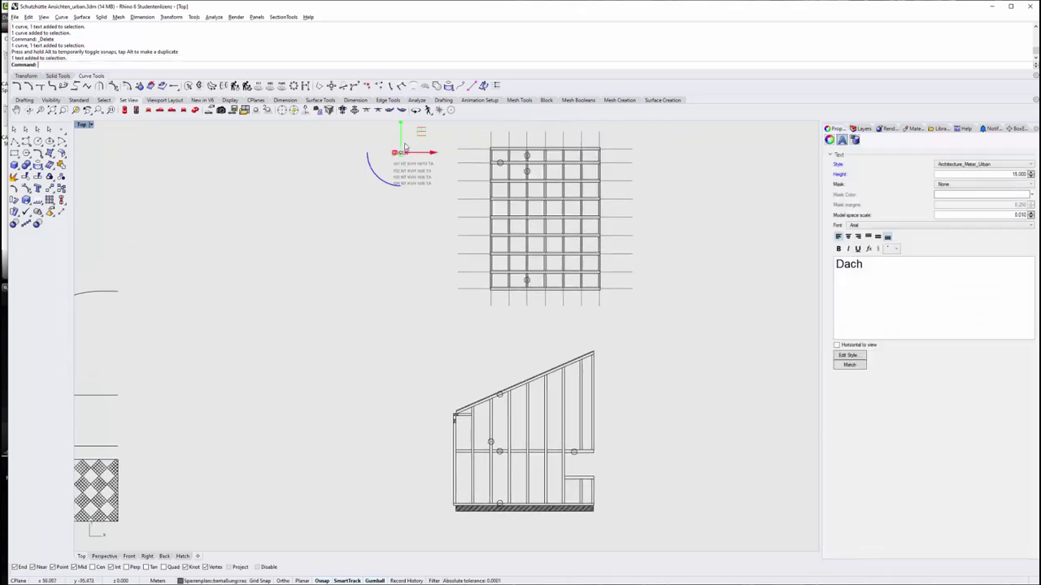
left_click(365, 202)
mouse_move(365, 203)
left_mouse_down()
mouse_move(440, 134)
mouse_move(403, 408)
left_mouse_up()
scroll(410, 469, "up", 1)
scroll(409, 465, "up", 2)
Retitle the copied legend from Dach to Ständerwand
key("Escape")
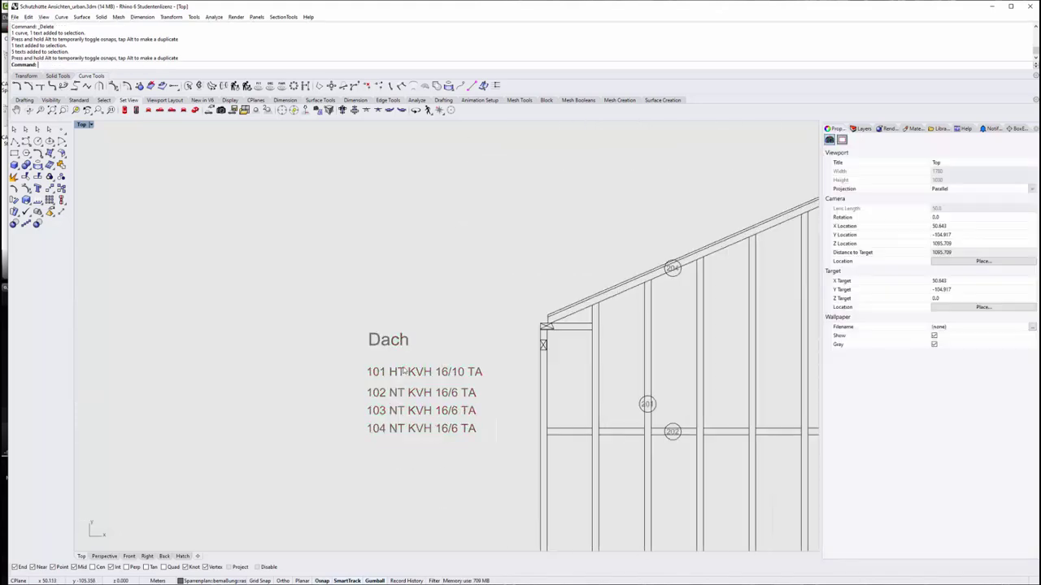
left_click(389, 340)
left_click_drag(864, 263, 796, 272)
type("S")
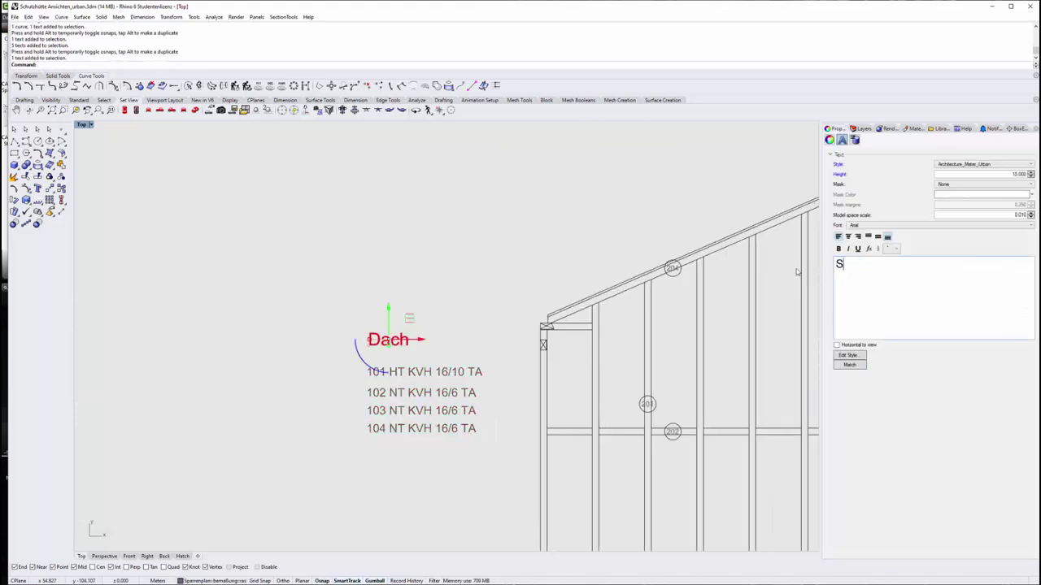
type("tänderwand")
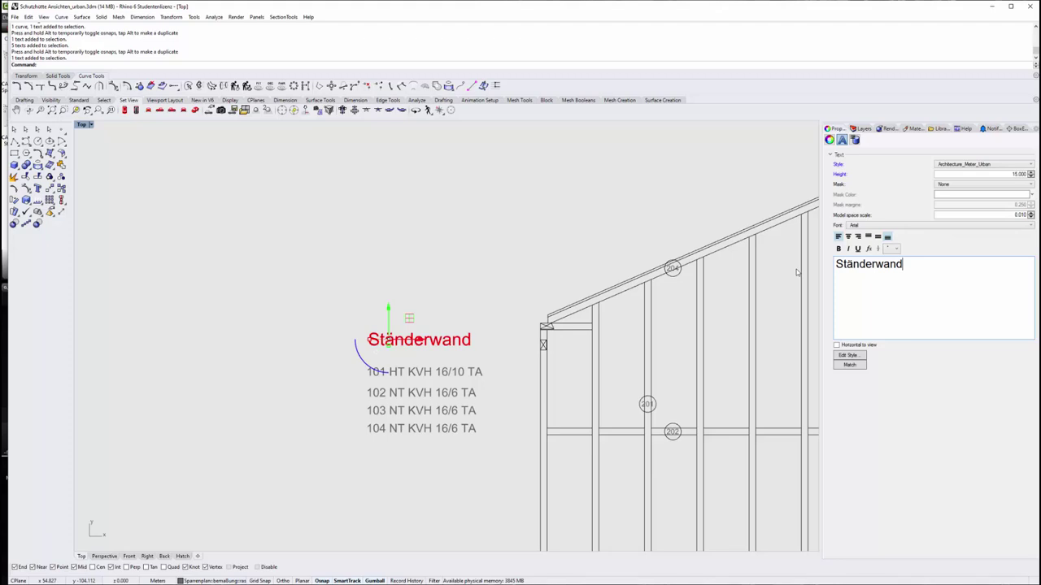
left_click(455, 292)
Change the last legend entry from 104 NT KVH 16/6 TA to 204 HT KVH 16/6 TA
left_click(421, 374)
scroll(422, 376, "down", 1)
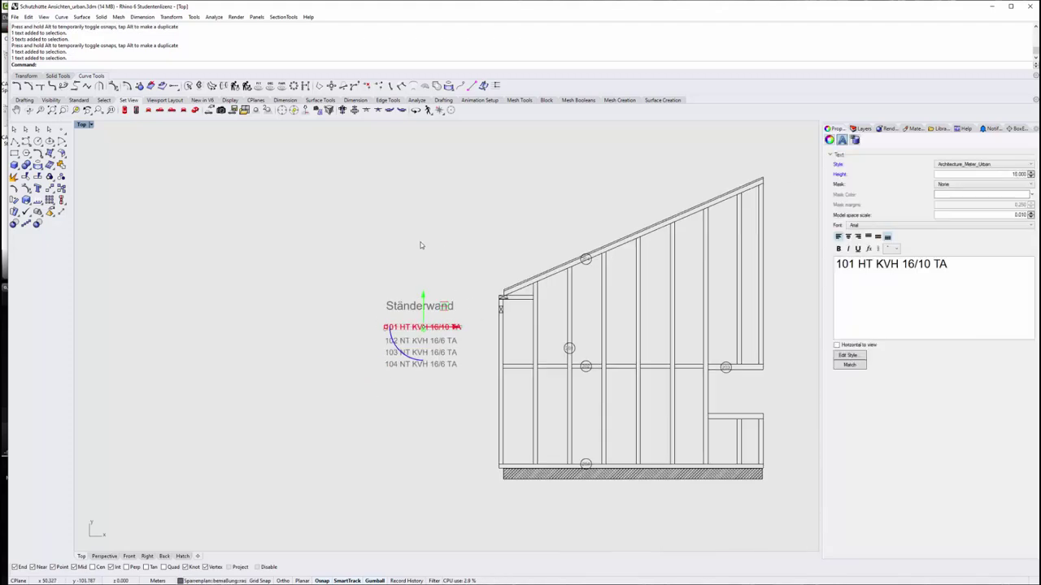
scroll(468, 375, "up", 1)
scroll(374, 332, "up", 1)
left_click(365, 330)
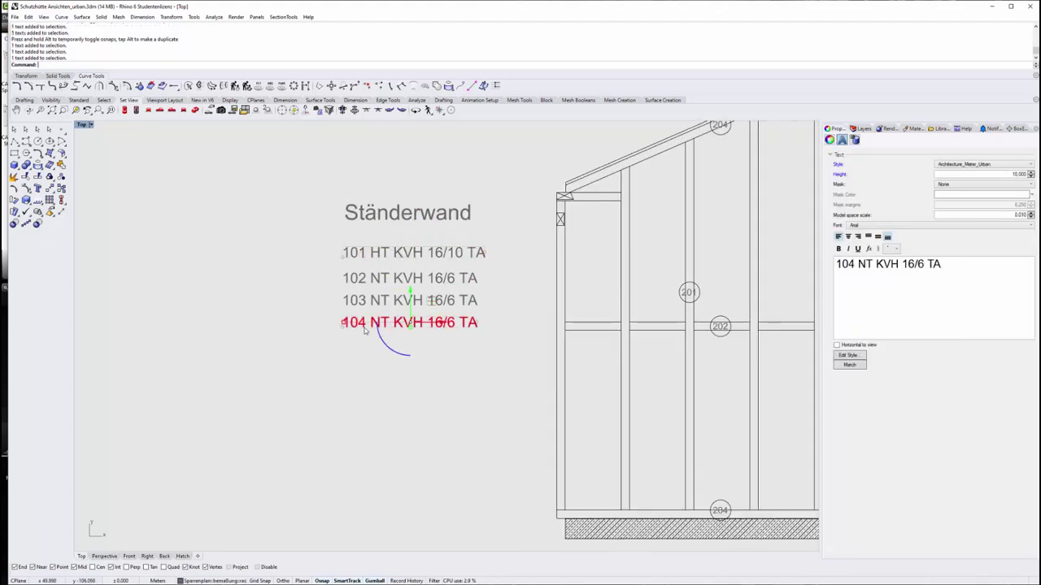
key("BackSpace")
type("2")
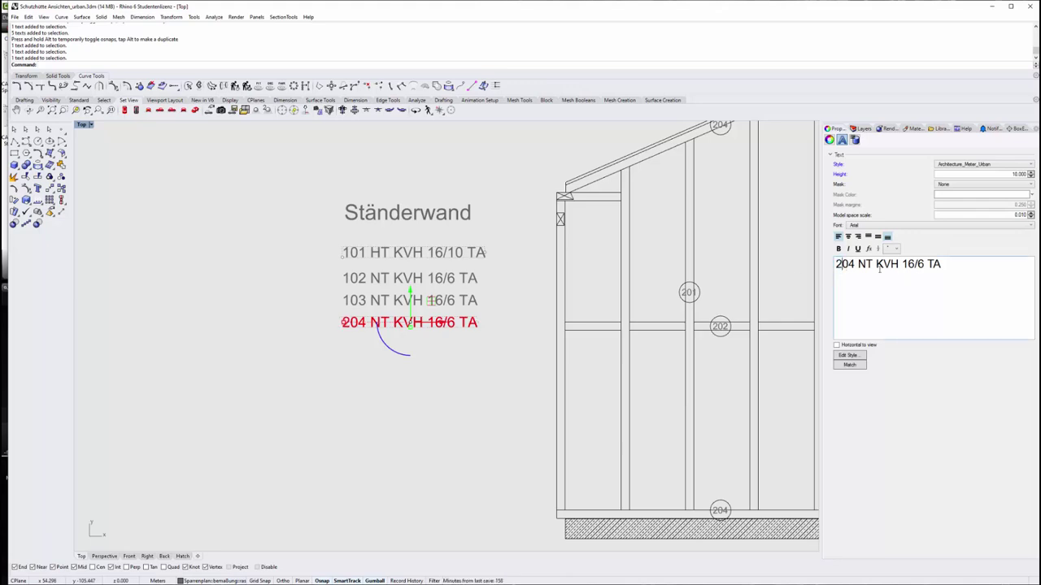
key("BackSpace")
type("H")
right_click_drag(773, 476, 651, 476)
scroll(651, 476, "up", 4)
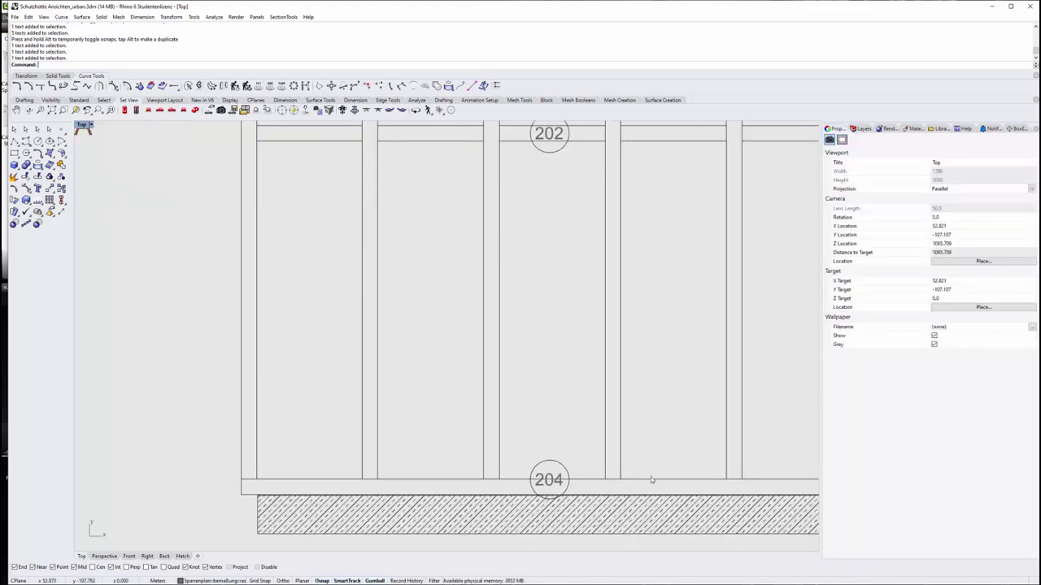
Check the stud wall bottom plate's size values in BoxEdit
left_click(651, 479)
scroll(650, 476, "down", 3)
scroll(642, 460, "down", 2)
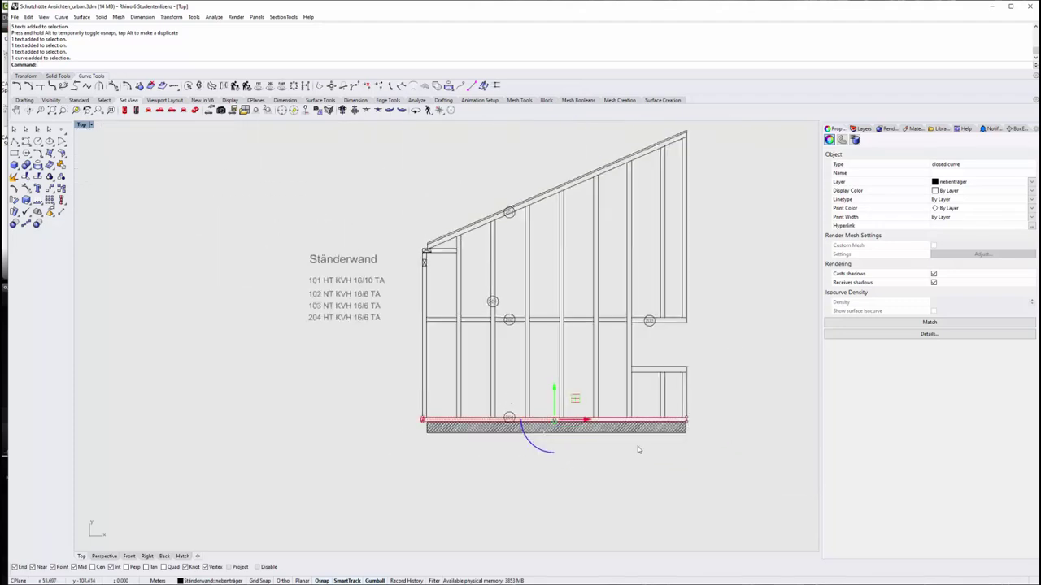
left_click(1008, 130)
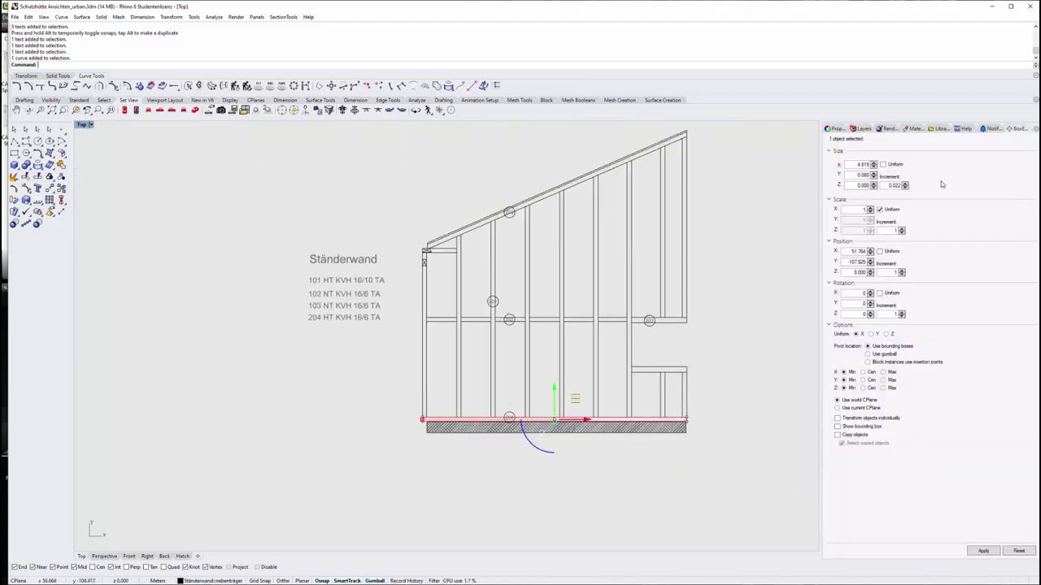
scroll(552, 293, "down", 4)
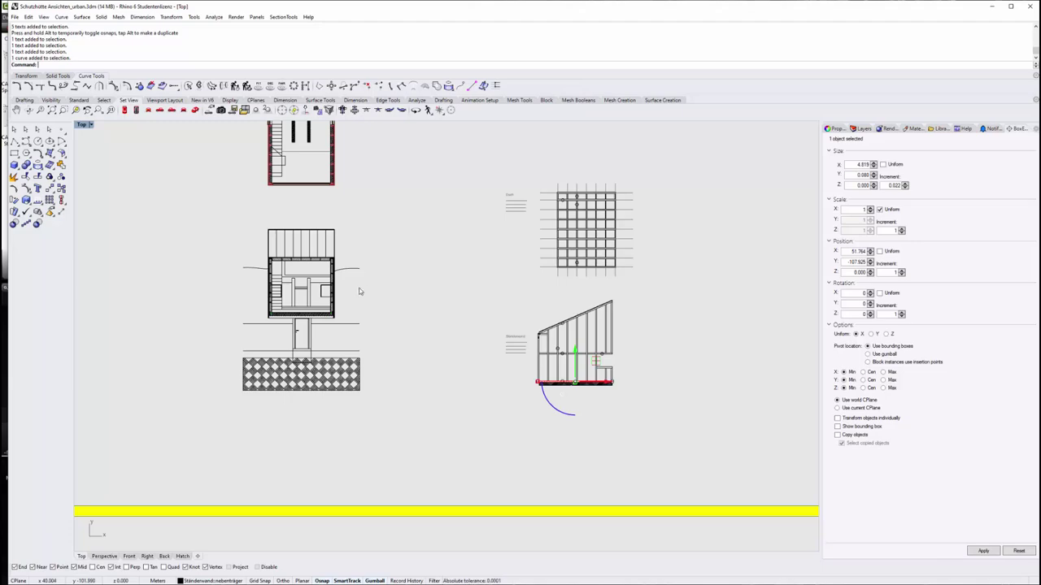
right_click_drag(449, 262, 460, 341)
scroll(407, 400, "up", 3)
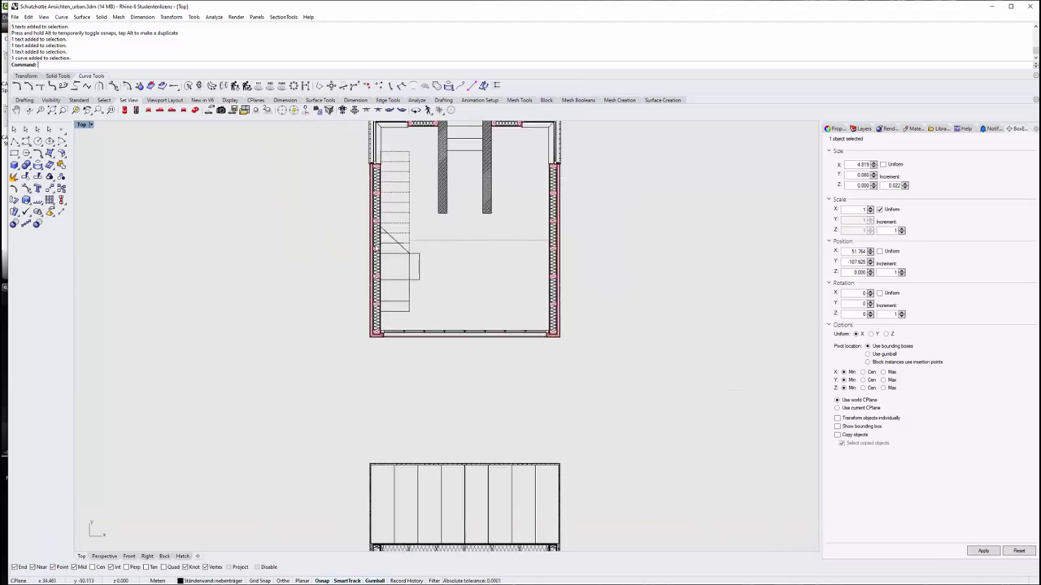
scroll(407, 400, "up", 3)
scroll(406, 400, "up", 3)
Compare the wall detail's timber section, then reselect the bottom plate and its 204 label
left_click(409, 376, "shift")
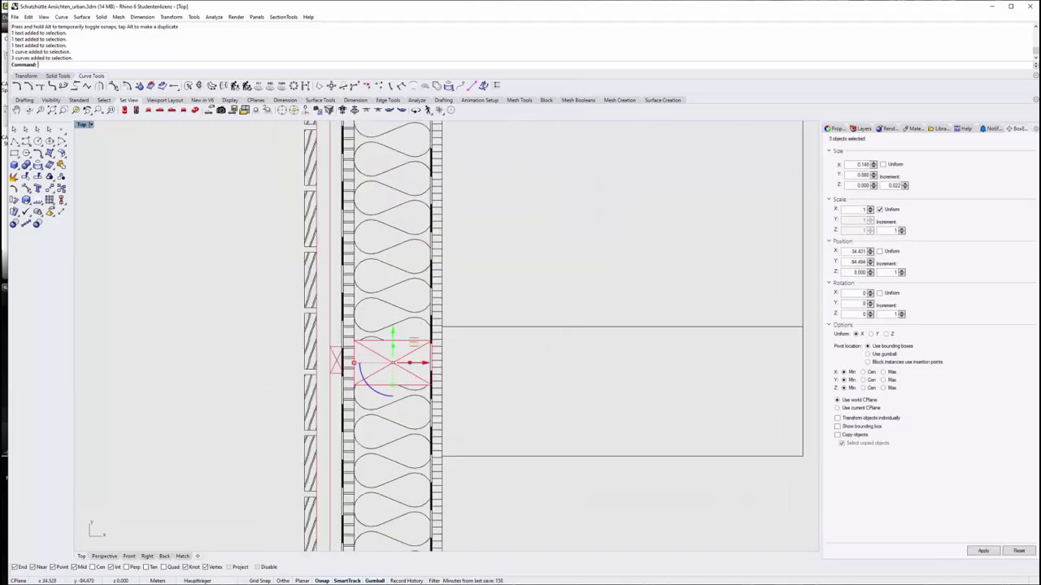
scroll(367, 279, "down", 3)
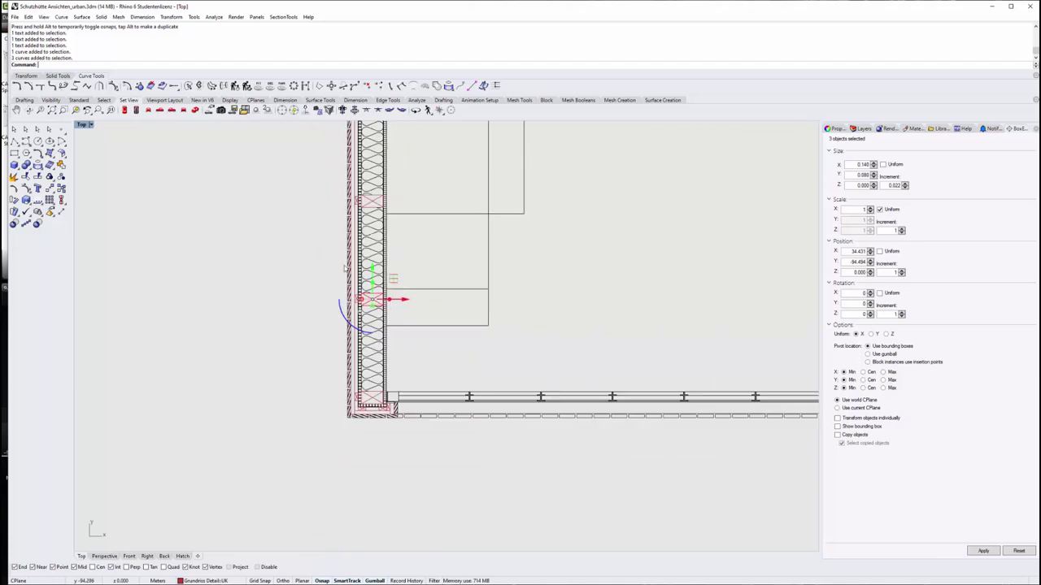
scroll(367, 280, "down", 3)
right_click_drag(699, 536, 562, 403)
scroll(520, 391, "up", 5)
scroll(473, 378, "up", 3)
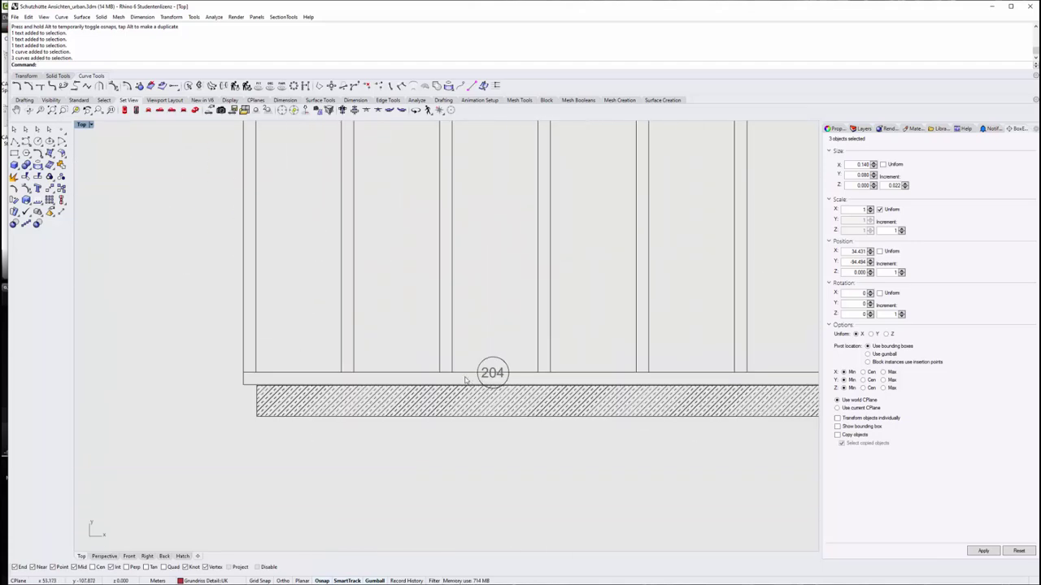
left_click(466, 378)
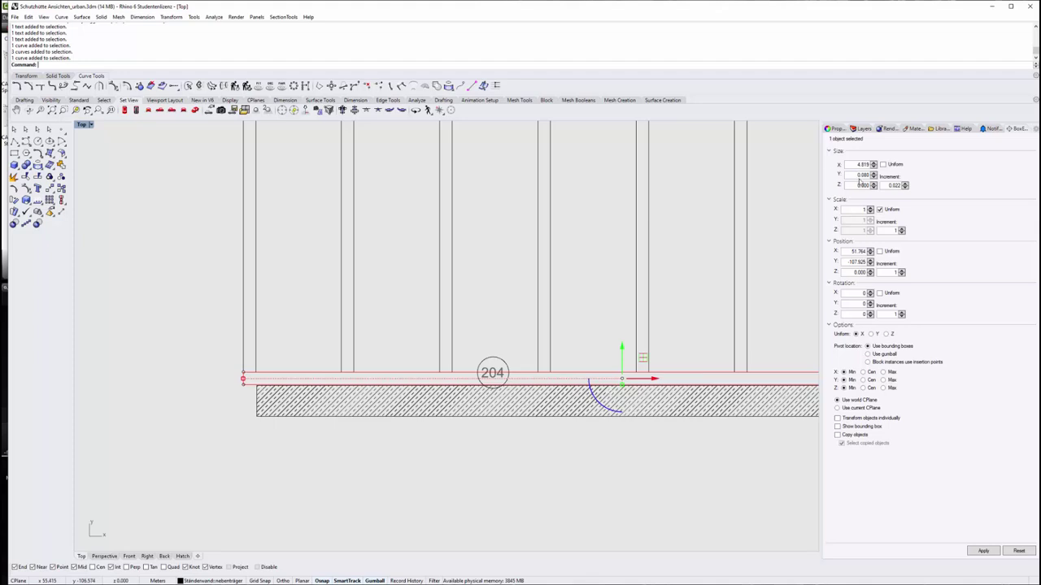
left_click(503, 366)
scroll(553, 378, "down", 3)
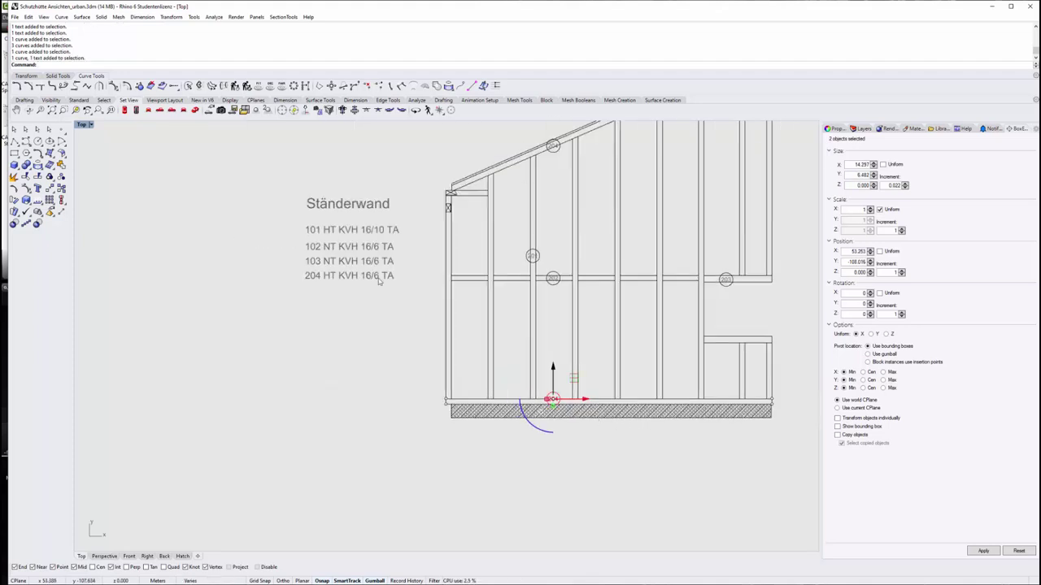
scroll(328, 254, "up", 5)
Change the 204 legend entry's section from 16/6 to 14/8
left_click(424, 299)
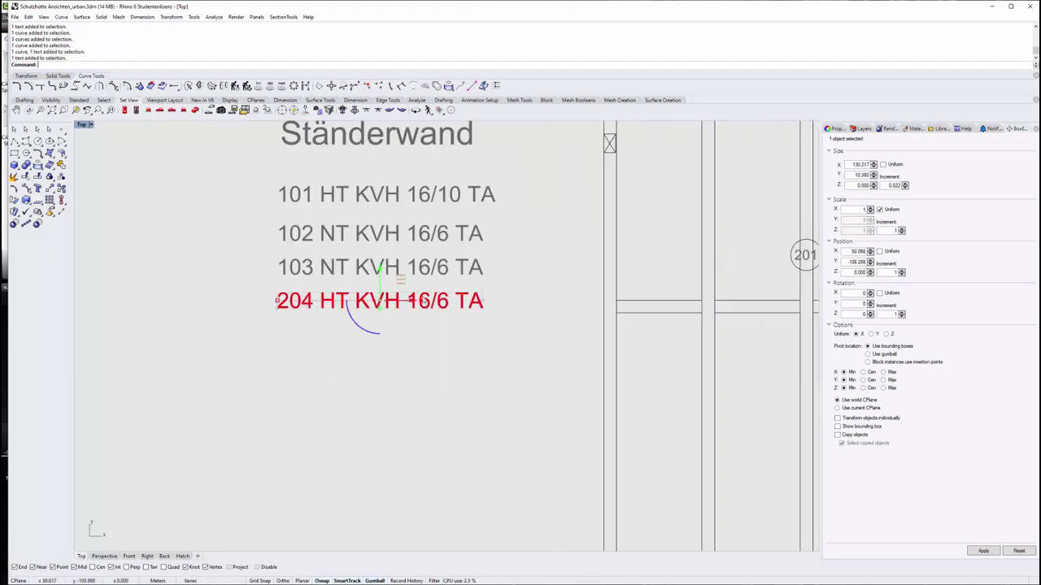
left_click(833, 130)
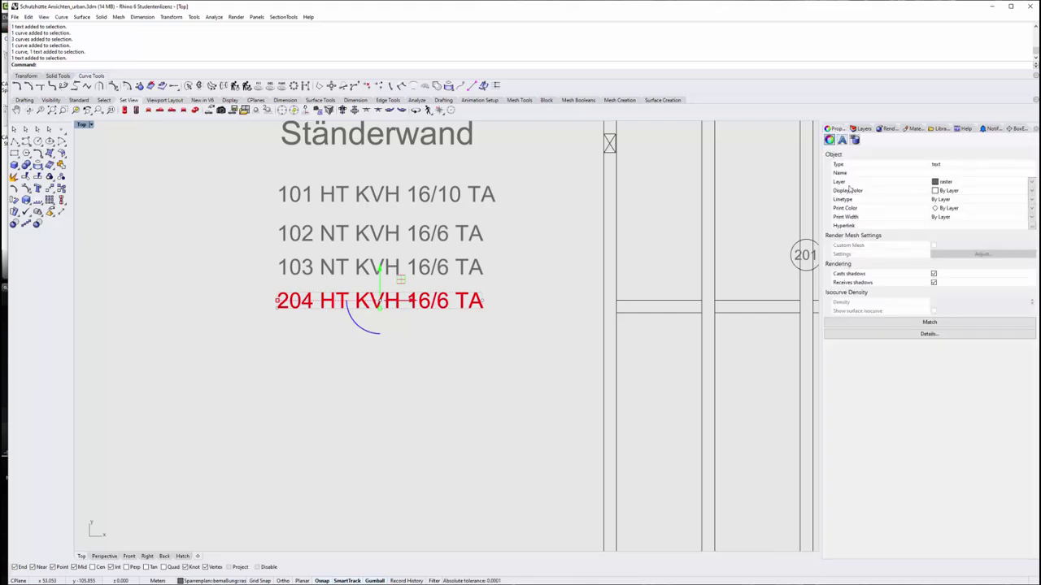
left_click(841, 139)
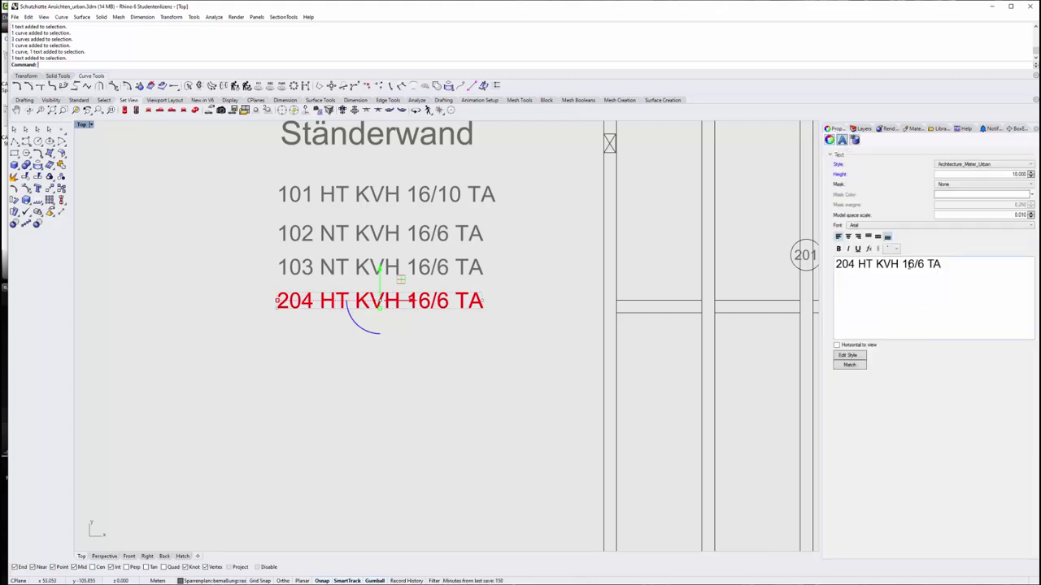
left_click_drag(907, 264, 915, 264)
type("4")
key("BackSpace")
type("8")
left_click(428, 388)
scroll(430, 272, "down", 5)
right_click_drag(534, 317, 468, 319)
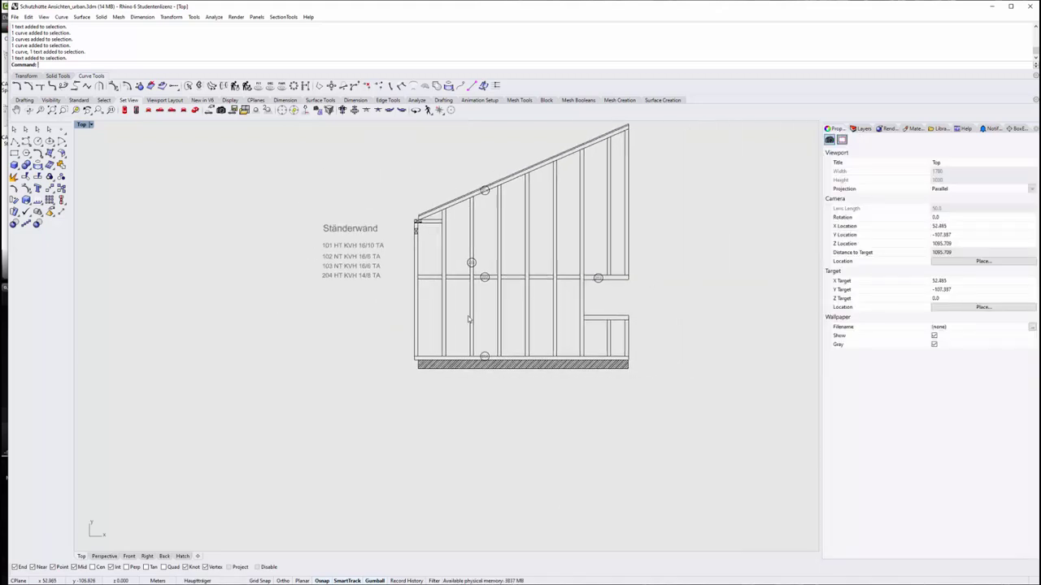
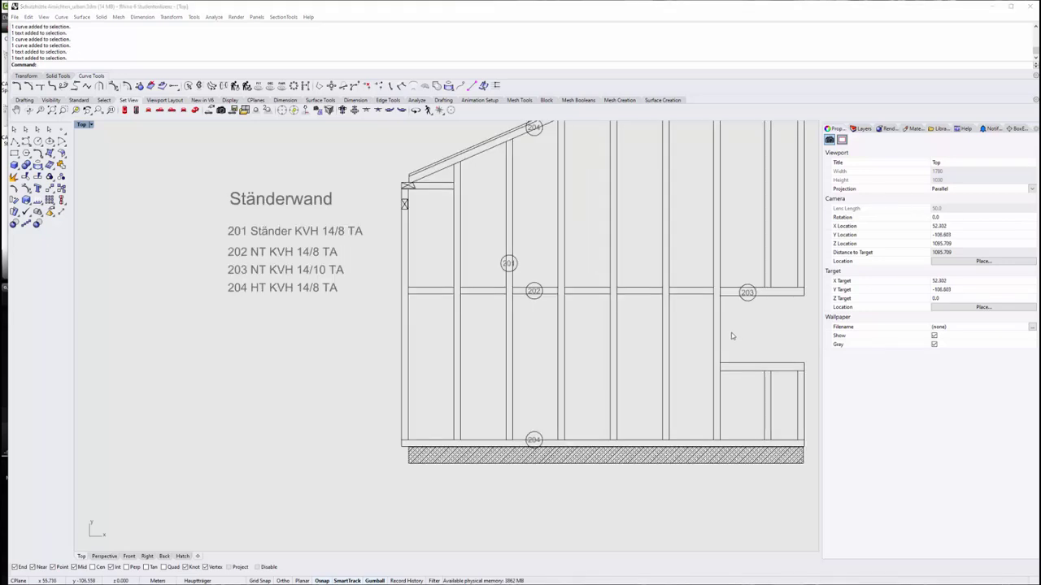
Replace 'NT' in label 203 with 'Kämpfer' so it reads '203 Kämpfer KVH 14/10 TA'
right_click_drag(525, 246, 467, 267)
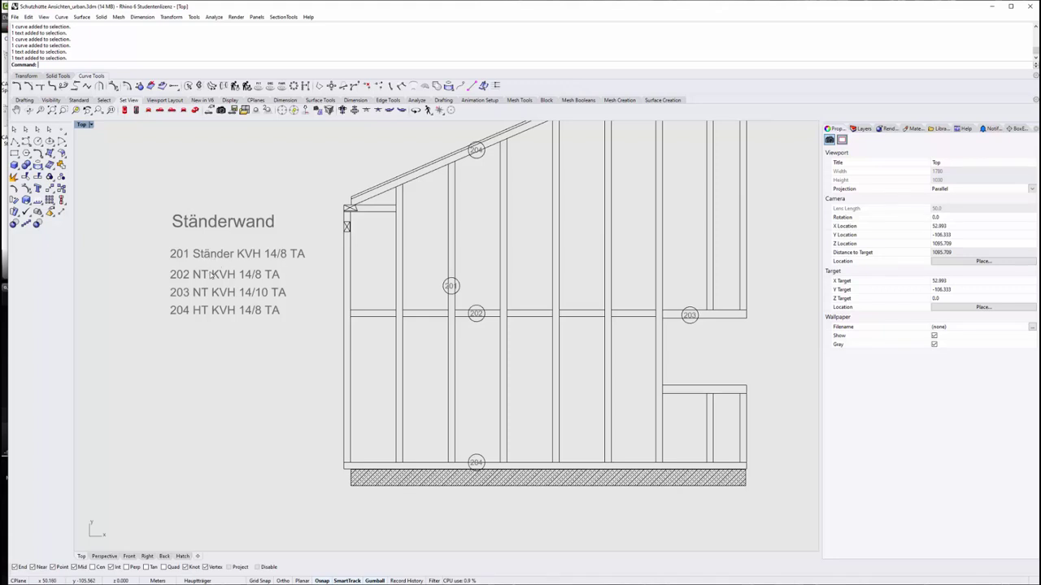
left_click(208, 299)
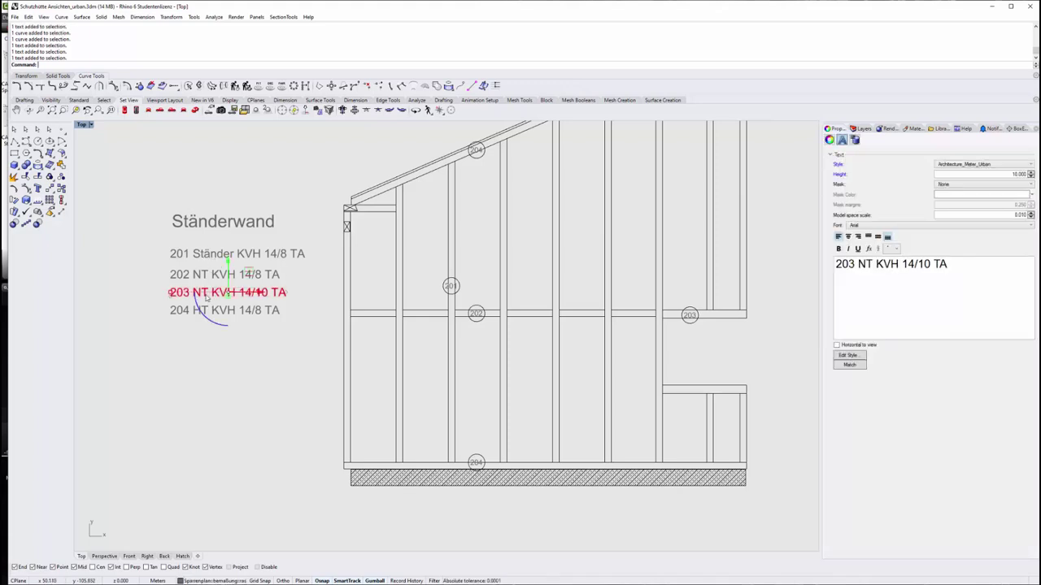
left_click(215, 277)
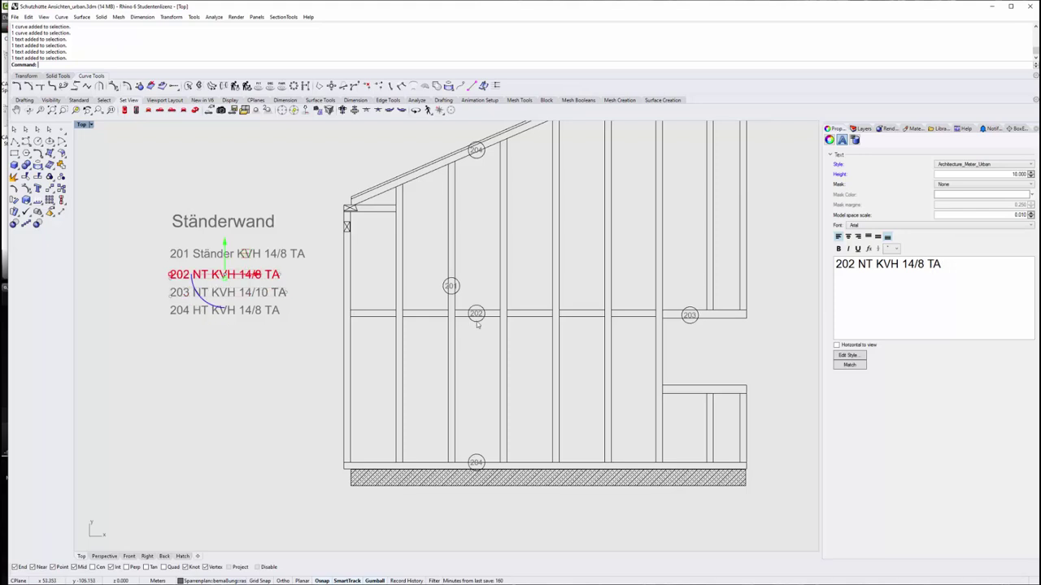
left_click(224, 294)
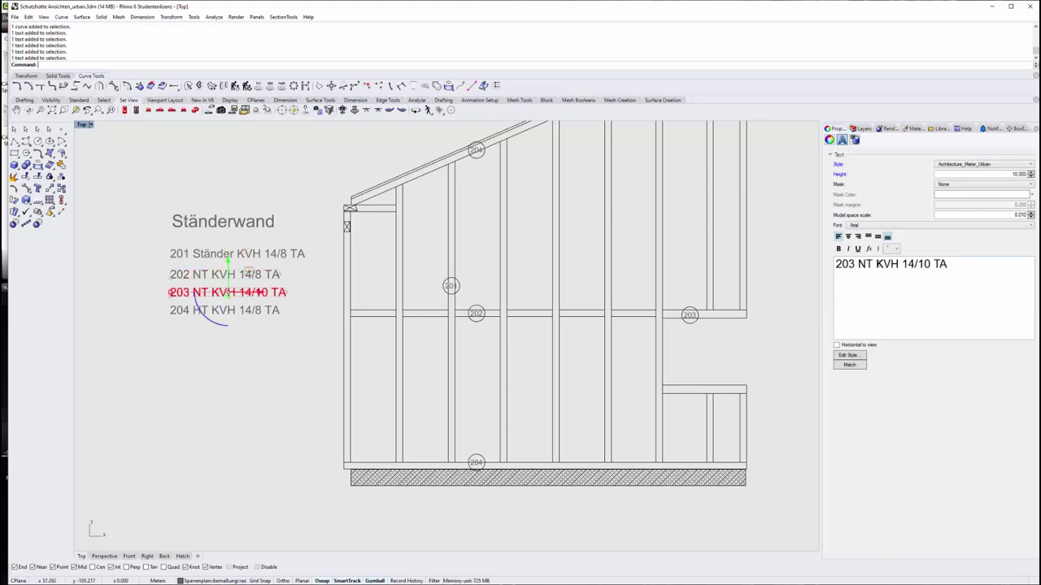
double_click(859, 268)
type("K")
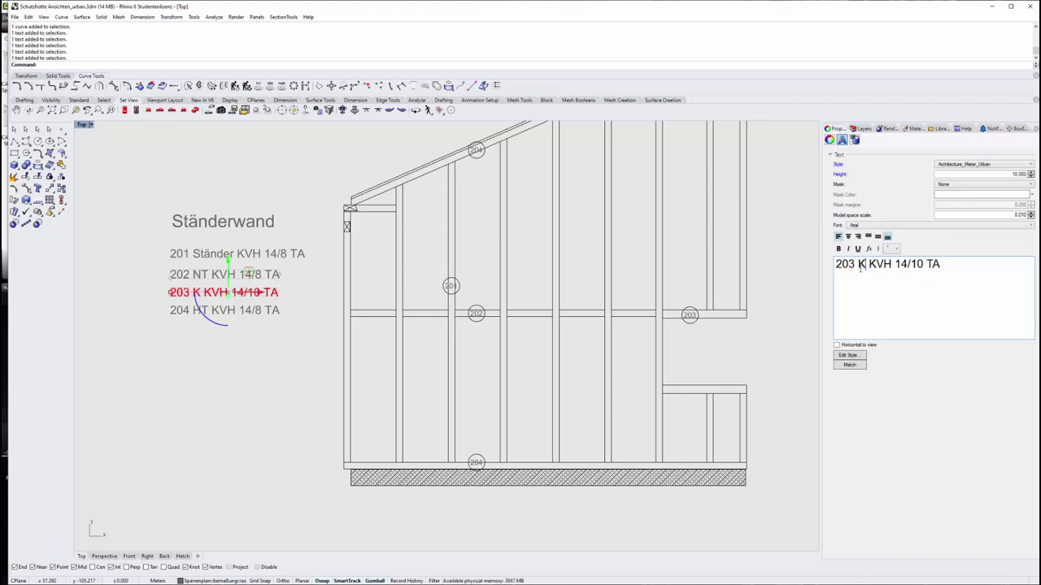
type("ämpfer")
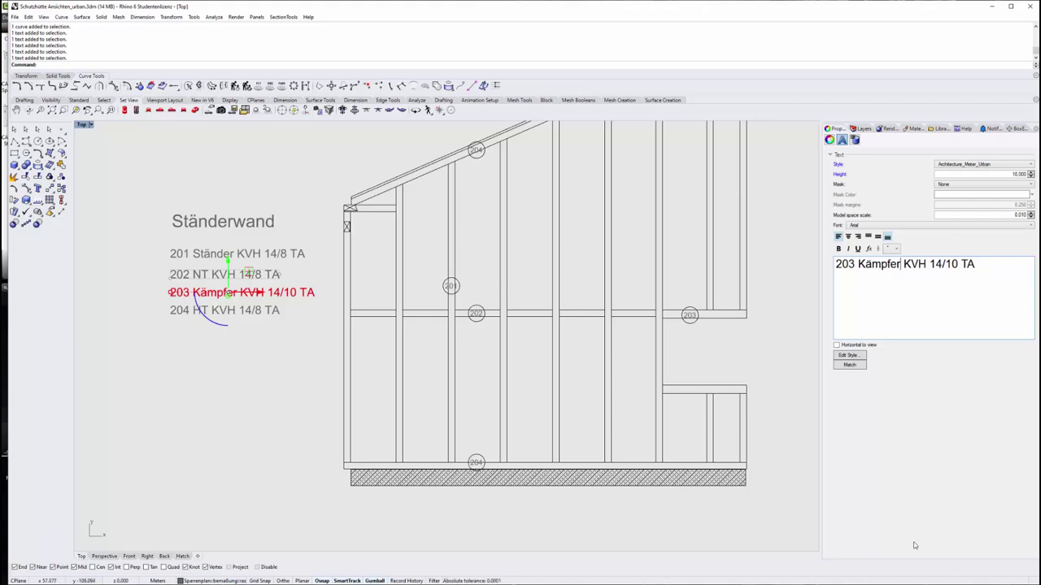
left_click(283, 422)
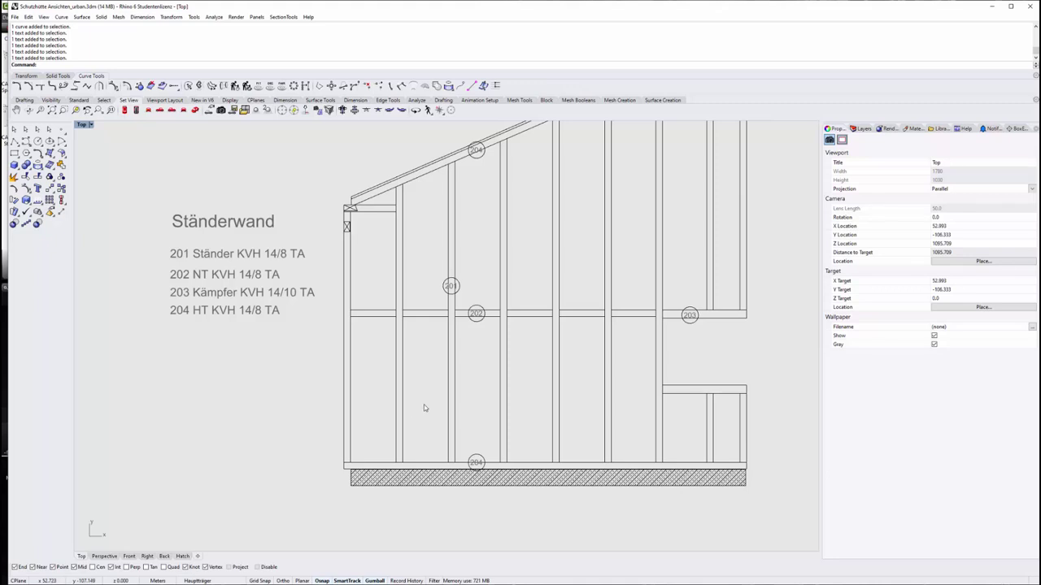
Crossing-select the nine horizontal raster lines of the roof drawing
scroll(424, 407, "down", 1)
scroll(390, 404, "down", 1)
scroll(371, 368, "down", 1)
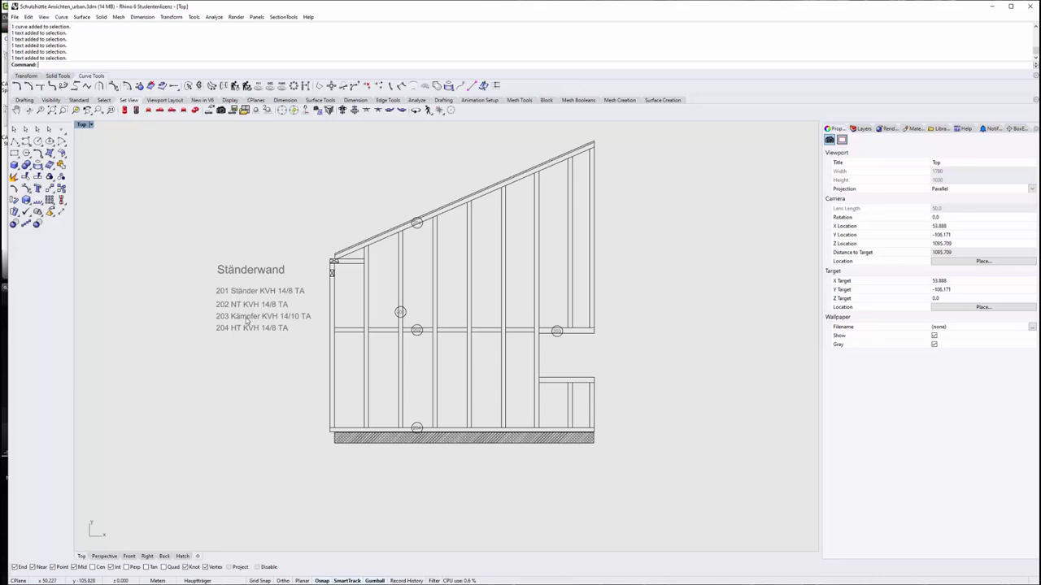
right_click_drag(448, 354, 443, 366)
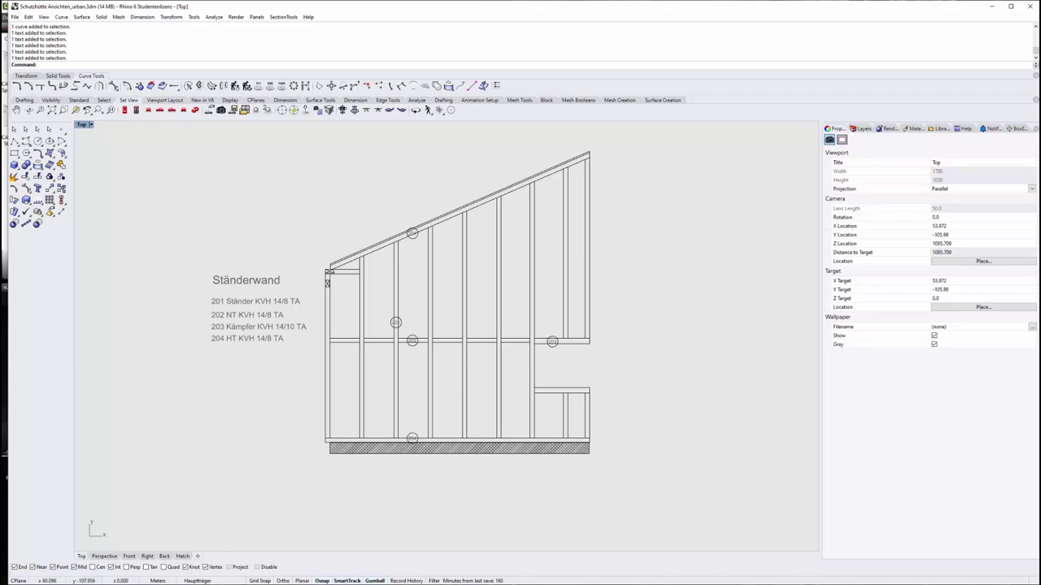
scroll(460, 374, "down", 5)
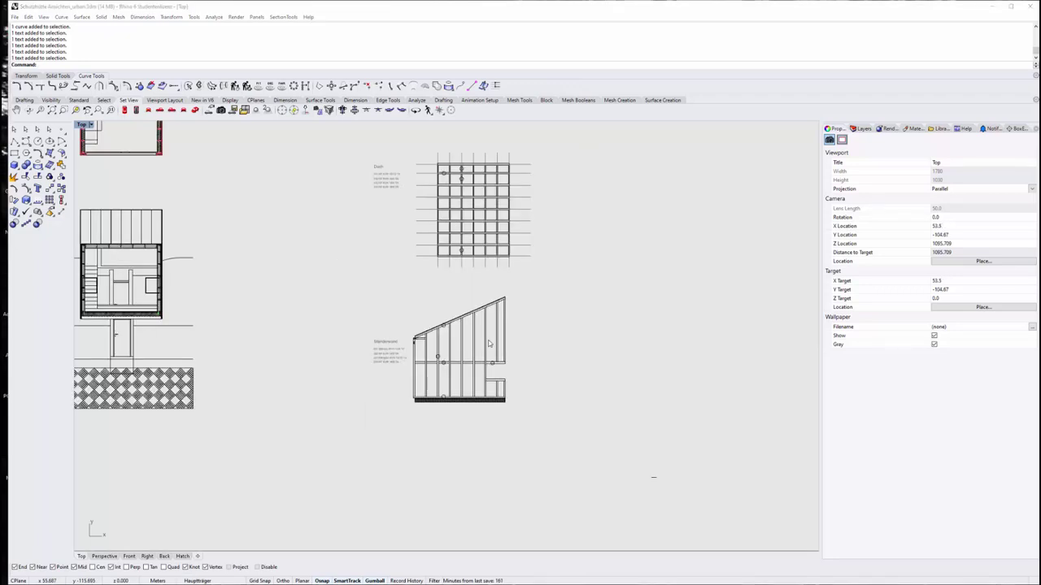
scroll(509, 191, "up", 5)
left_click_drag(577, 371, 535, 112)
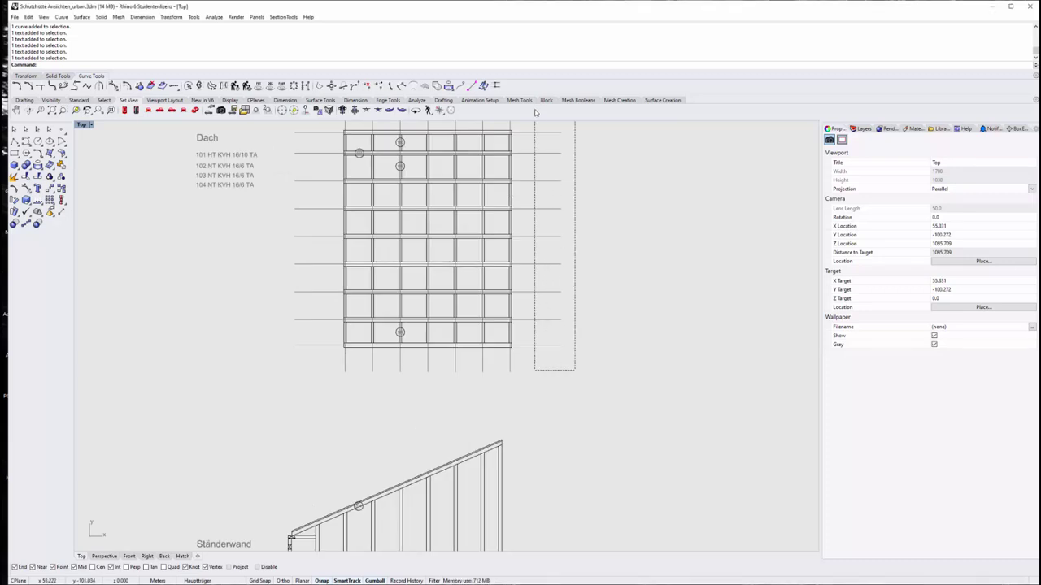
Copy the raster lines beside the roof grid and rotate them 90° to vertical
scroll(593, 250, "down", 4)
left_click_drag(509, 293, 703, 295)
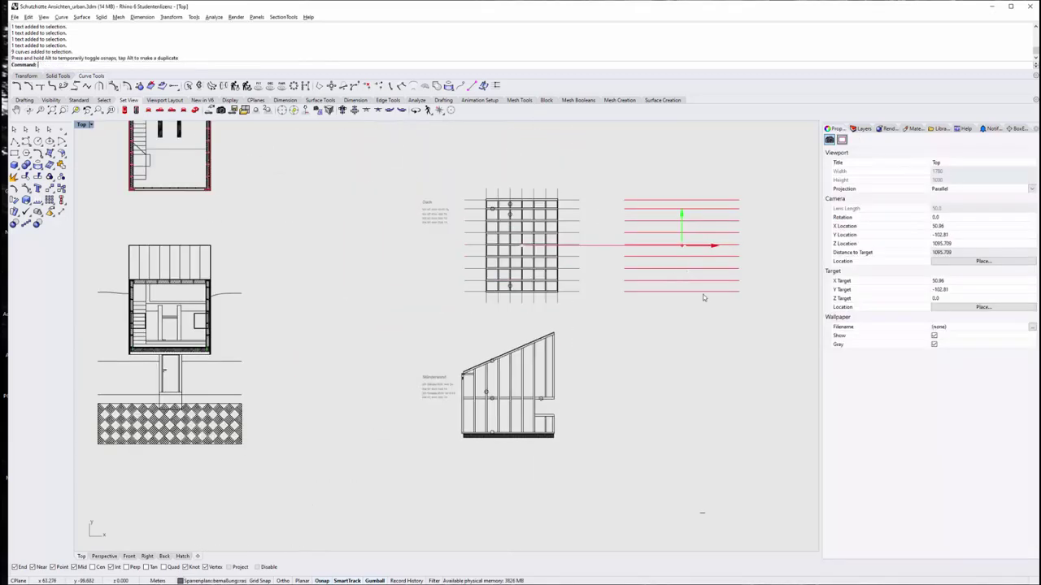
left_click(670, 279)
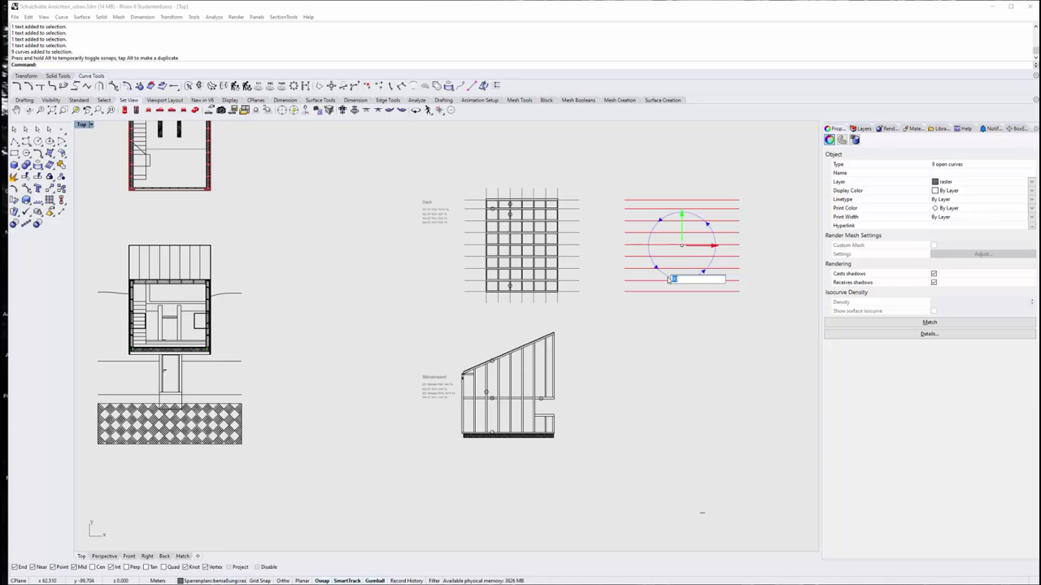
type("90")
key("Return")
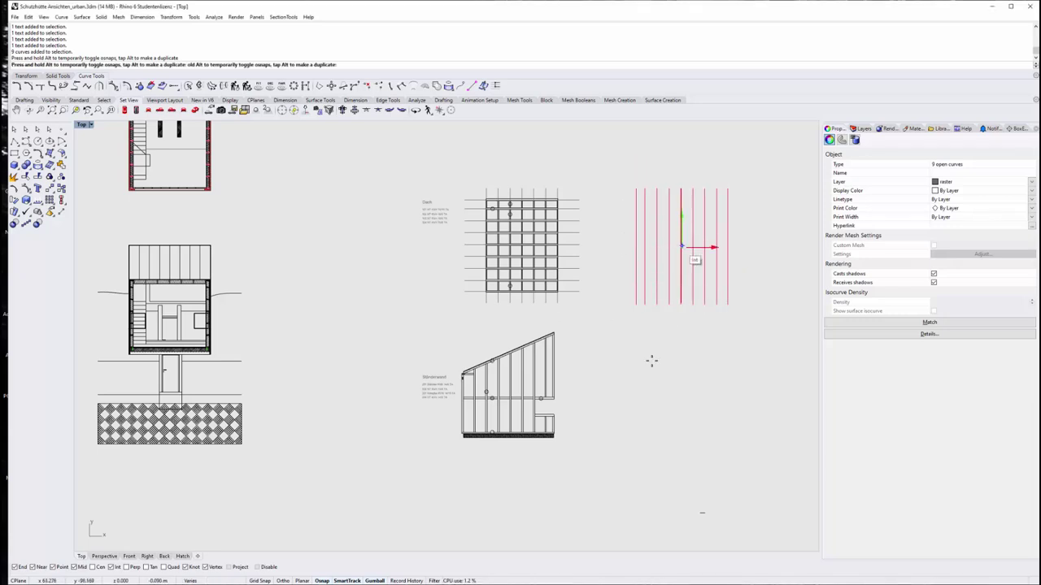
Copy the vertical raster lines down onto the wall, moving the gumball origin to the rightmost line
mouse_move(681, 231)
left_mouse_down("alt")
mouse_move(683, 413)
mouse_move(374, 415)
left_mouse_up("alt")
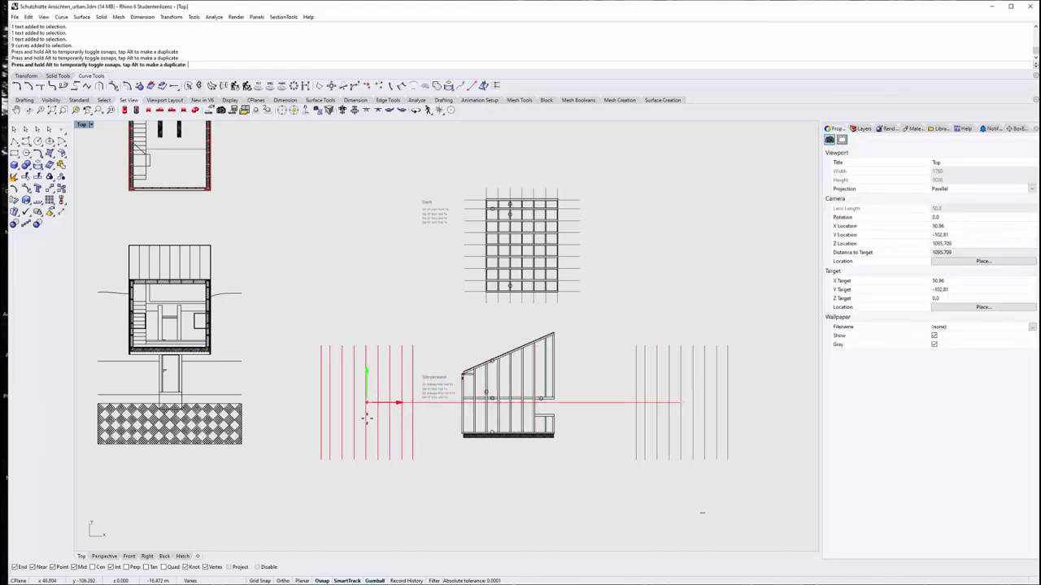
scroll(395, 397, "up", 3)
mouse_move(365, 374)
left_mouse_down("ctrl")
mouse_move(661, 373)
mouse_move(599, 334)
left_mouse_up("ctrl")
scroll(545, 382, "down", 3)
scroll(699, 407, "up", 3)
scroll(661, 373, "up", 3)
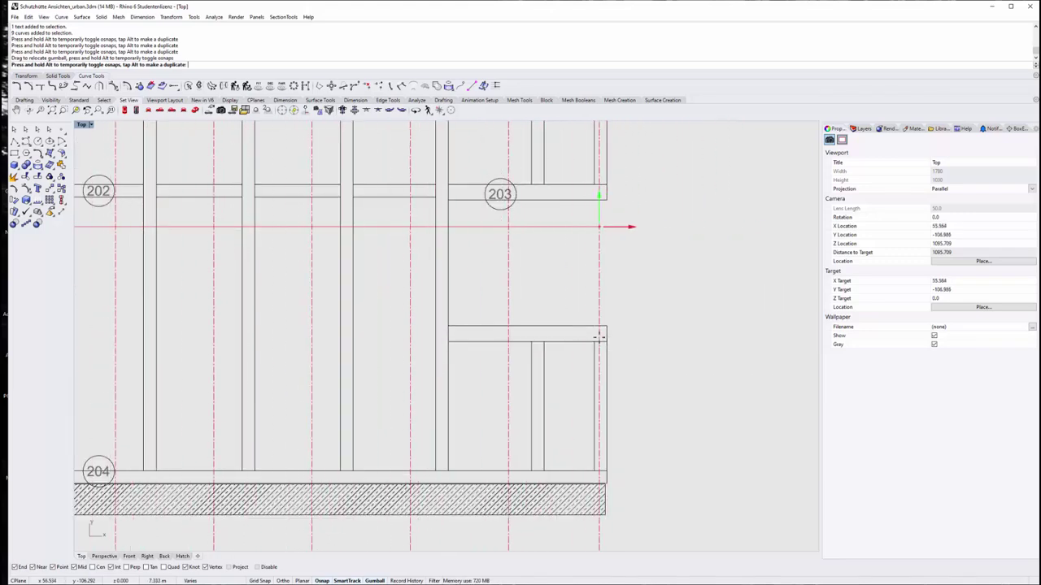
scroll(599, 481, "up", 3)
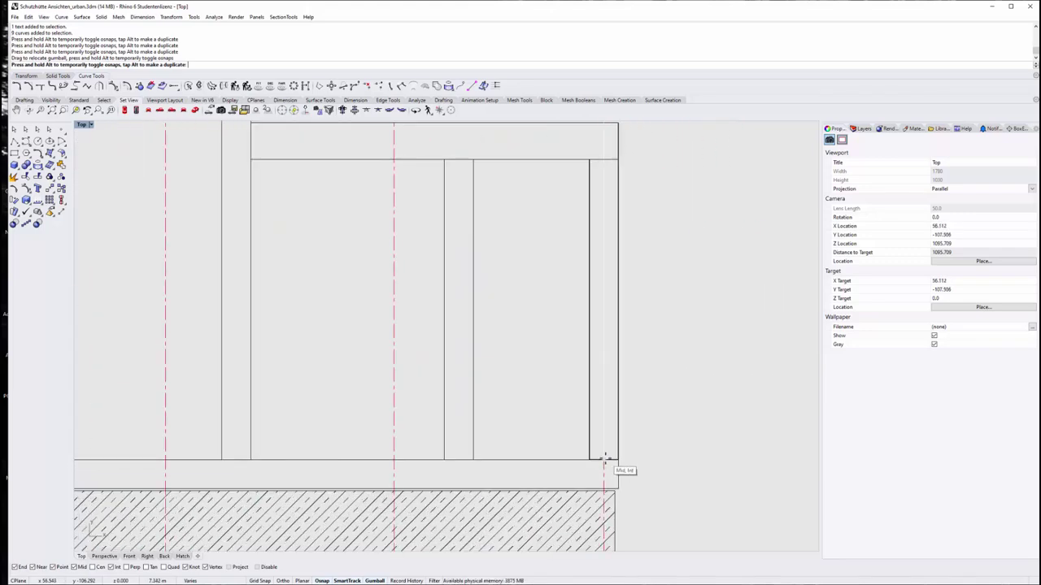
scroll(603, 461, "down", 3)
scroll(551, 432, "up", 3)
Snap two individual raster lines onto stud midpoints
left_click(546, 434)
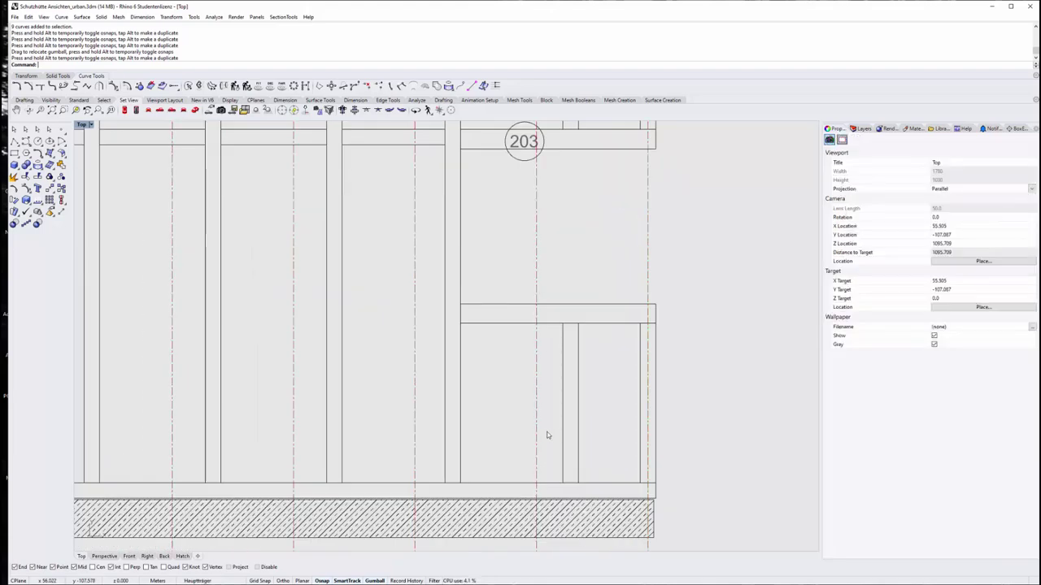
scroll(527, 398, "down", 2)
left_click_drag(557, 255, 558, 441)
scroll(561, 430, "up", 2)
left_click(373, 416)
scroll(373, 417, "down", 2)
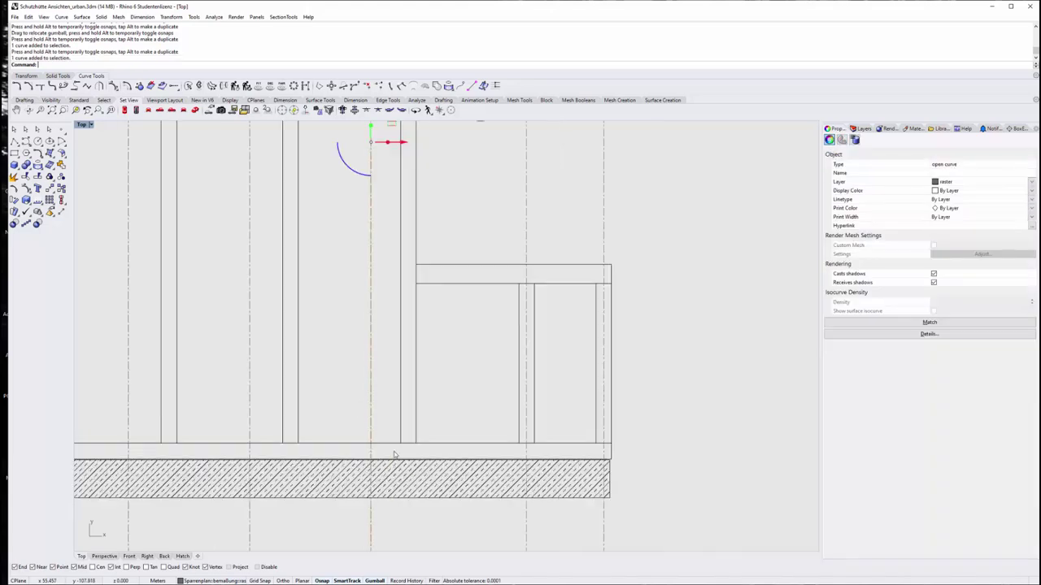
scroll(395, 455, "down", 1)
mouse_move(399, 249)
left_mouse_down()
mouse_move(383, 421)
mouse_move(424, 477)
left_mouse_up()
scroll(408, 444, "up", 3)
scroll(390, 423, "down", 3)
Align a third raster line with its stud centre and view the whole wall
left_click(328, 289)
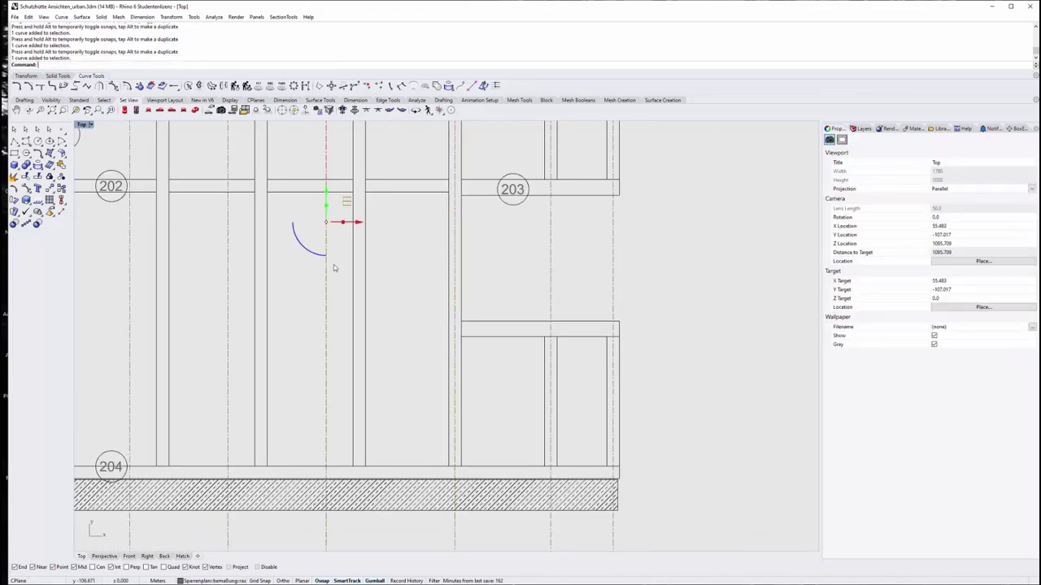
left_click_drag(361, 224, 360, 459)
scroll(360, 460, "up", 3)
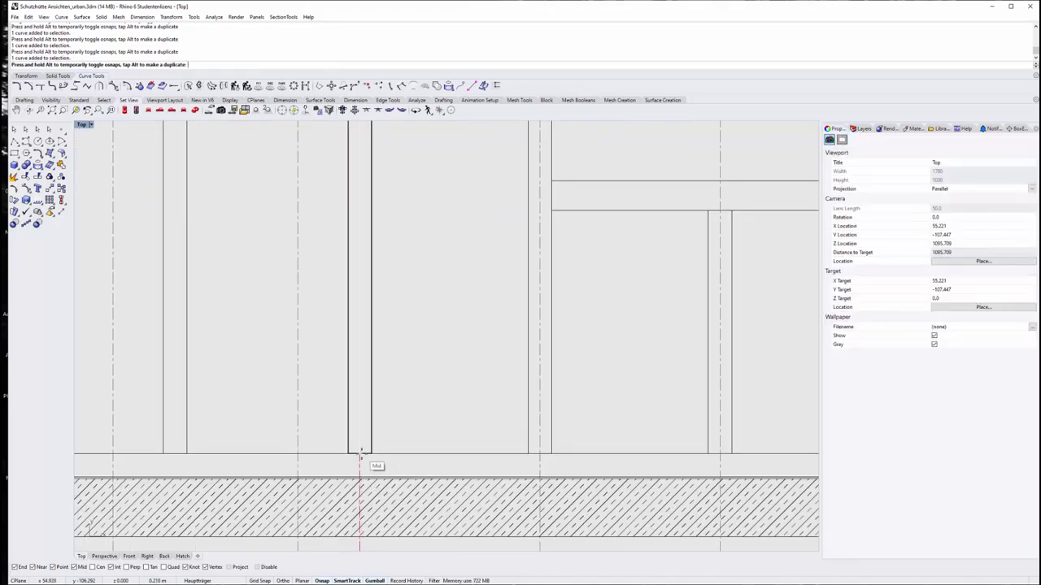
scroll(371, 464, "down", 3)
scroll(488, 406, "down", 2)
right_click_drag(534, 422, 561, 431)
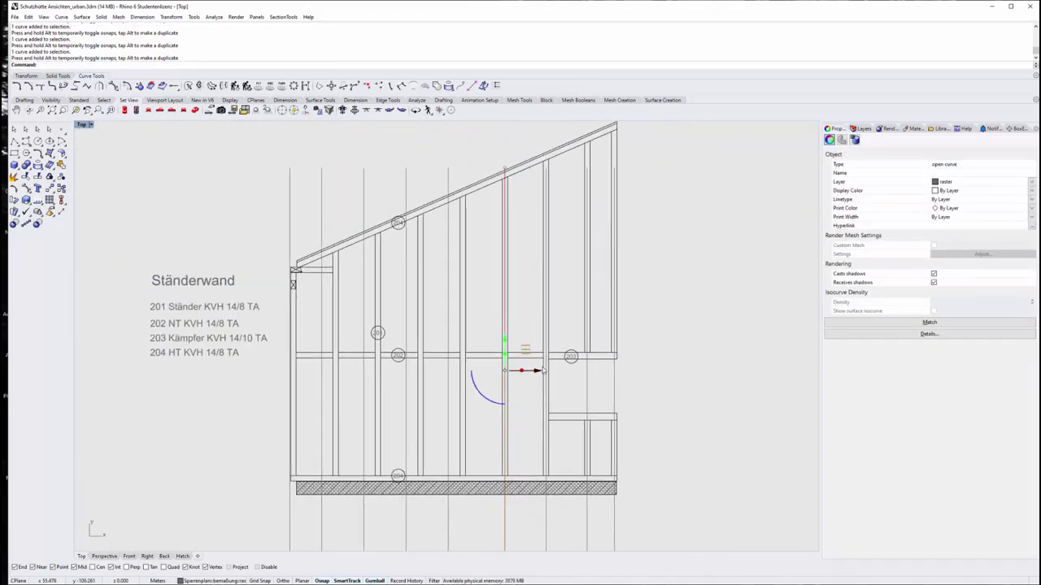
scroll(389, 296, "down", 2)
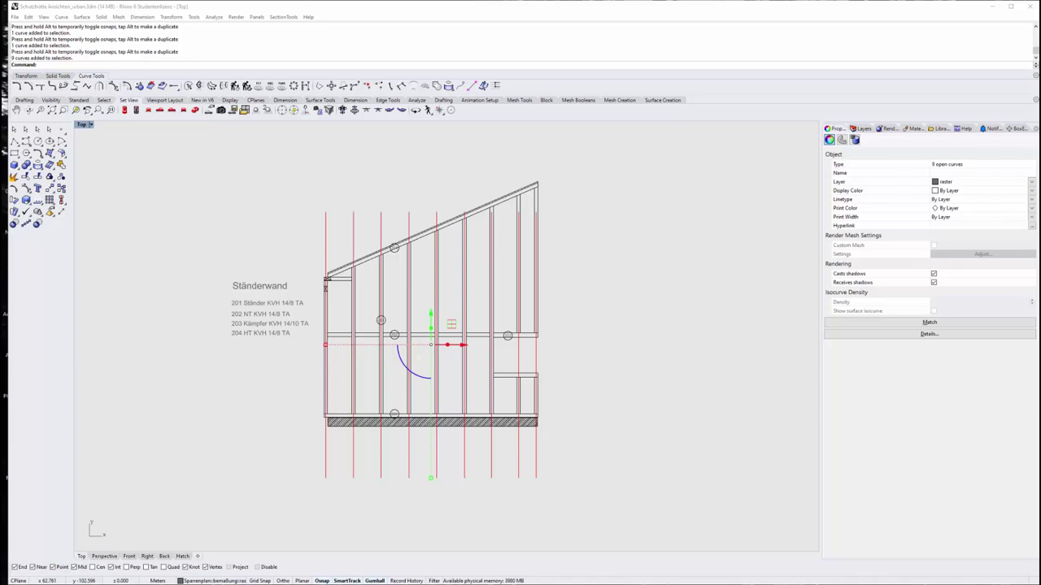
Set the size increment to 8 in the size and position settings
left_click(1015, 130)
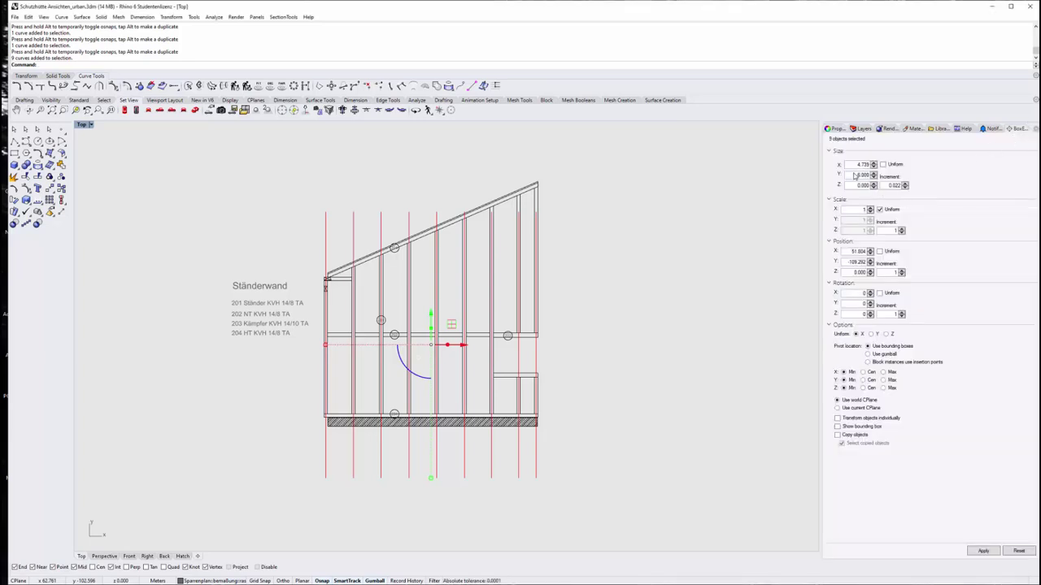
double_click(892, 185)
key("BackSpace")
type("8")
double_click(863, 175)
left_click(591, 350)
Move the nine vertical raster lines below the wall and group them
scroll(535, 321, "down", 2)
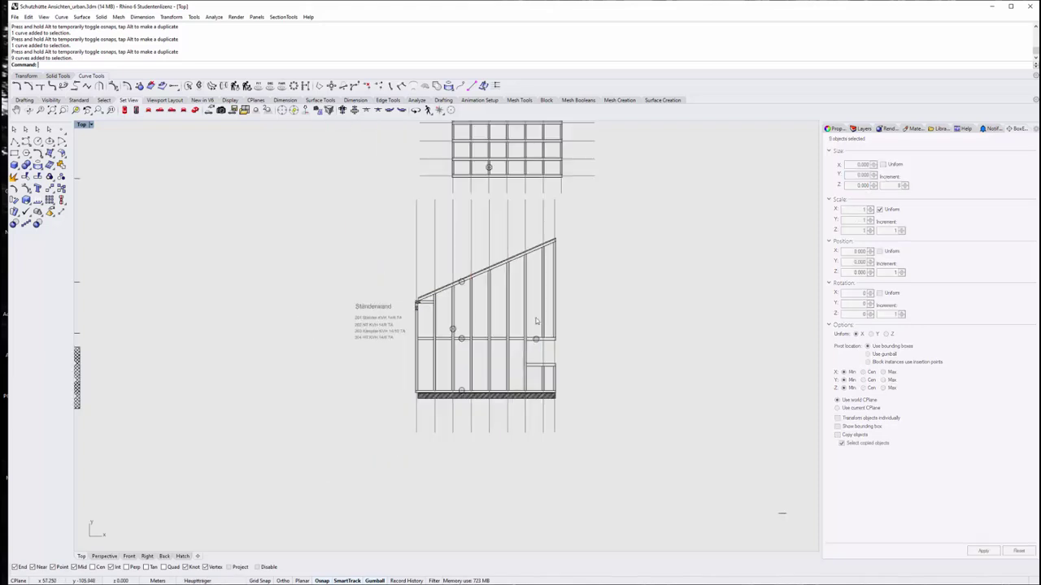
scroll(536, 321, "up", 2)
left_click_drag(598, 188, 358, 213)
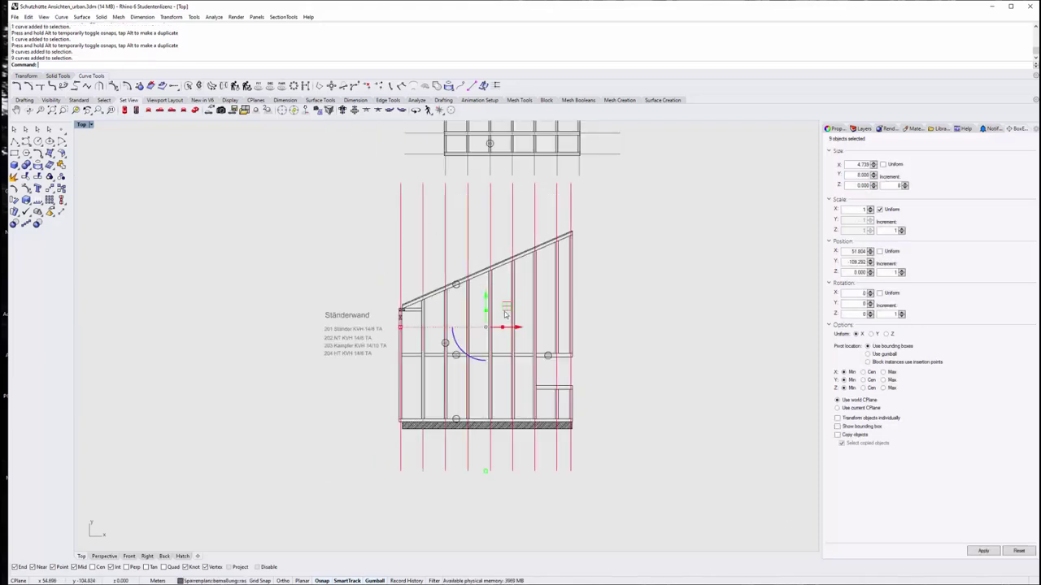
left_click_drag(485, 316, 485, 315)
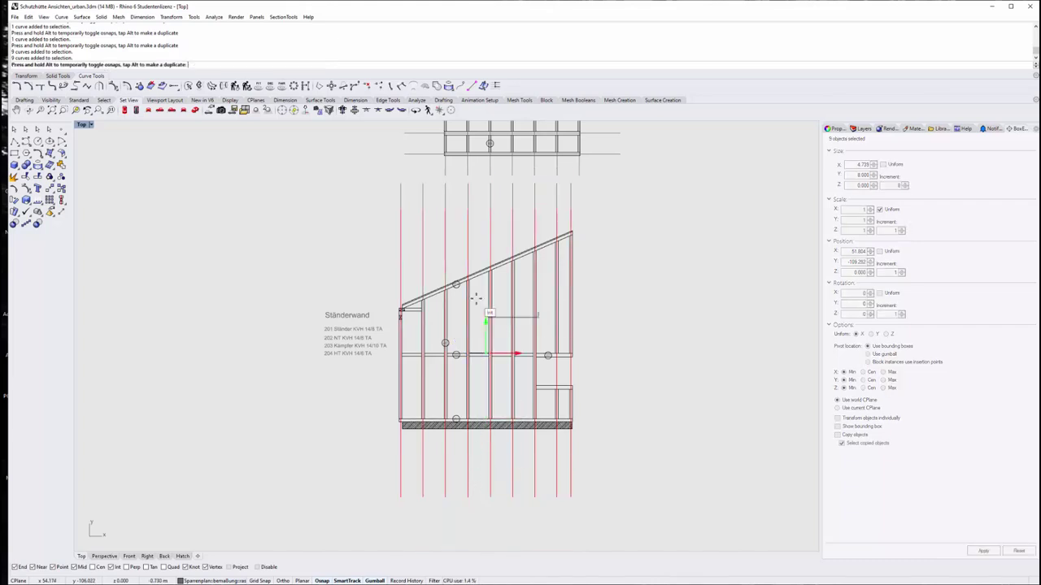
scroll(480, 478, "down", 5)
mouse_move(480, 478)
left_mouse_down()
mouse_move(480, 445)
mouse_move(512, 499)
left_mouse_up()
scroll(529, 353, "up", 5)
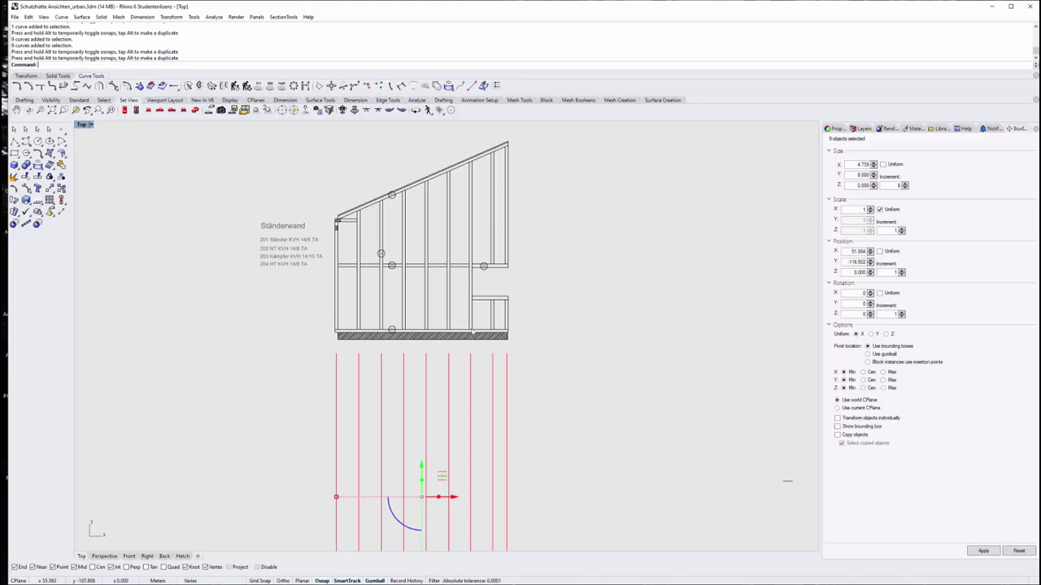
key("ctrl+g")
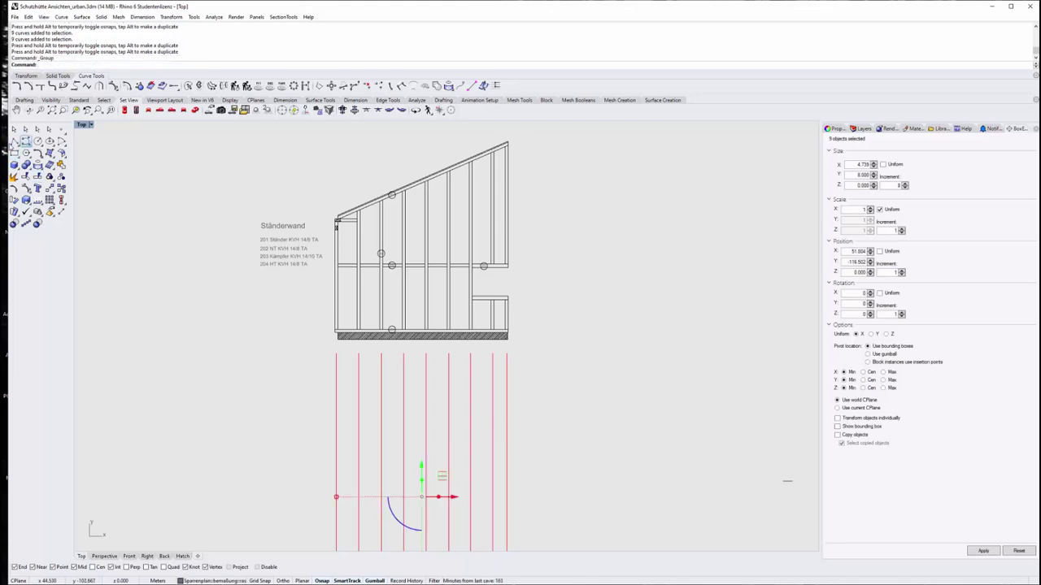
Draw a helper line from the roof's top corner to the footing hatch corner
left_click(61, 211)
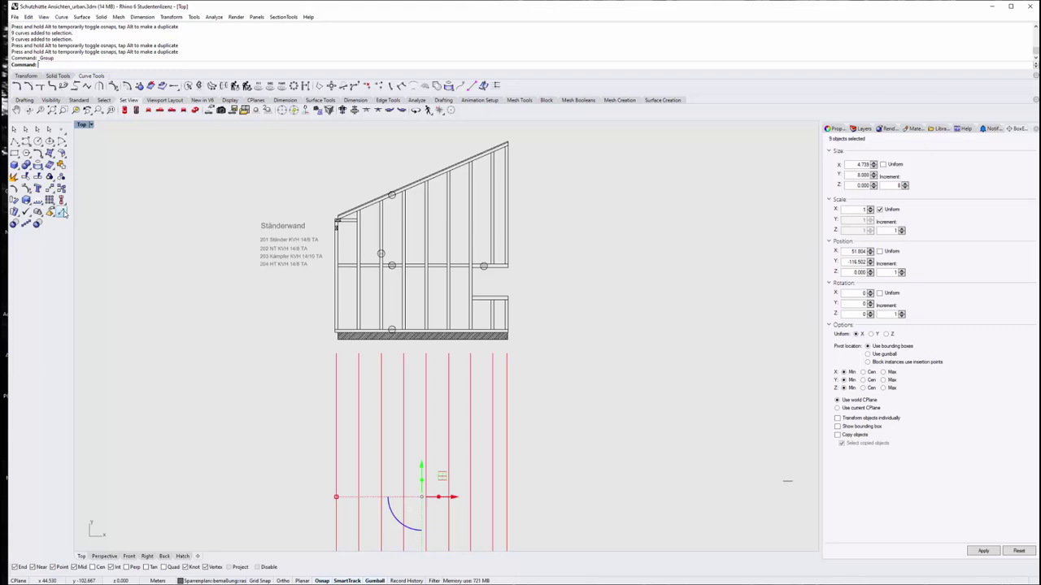
left_click(513, 136)
scroll(520, 329, "up", 3)
scroll(466, 325, "up", 3)
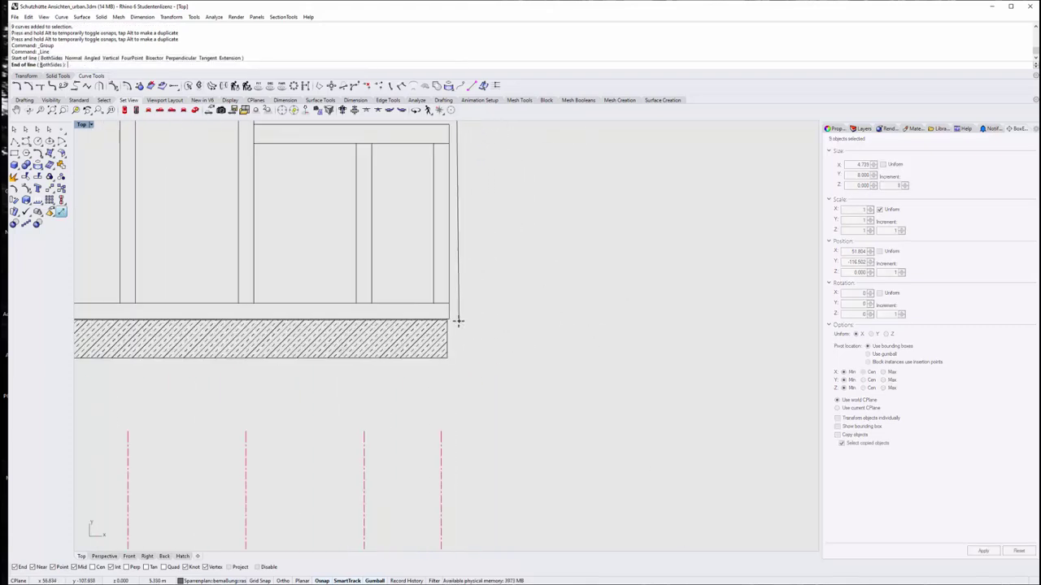
left_click(452, 320)
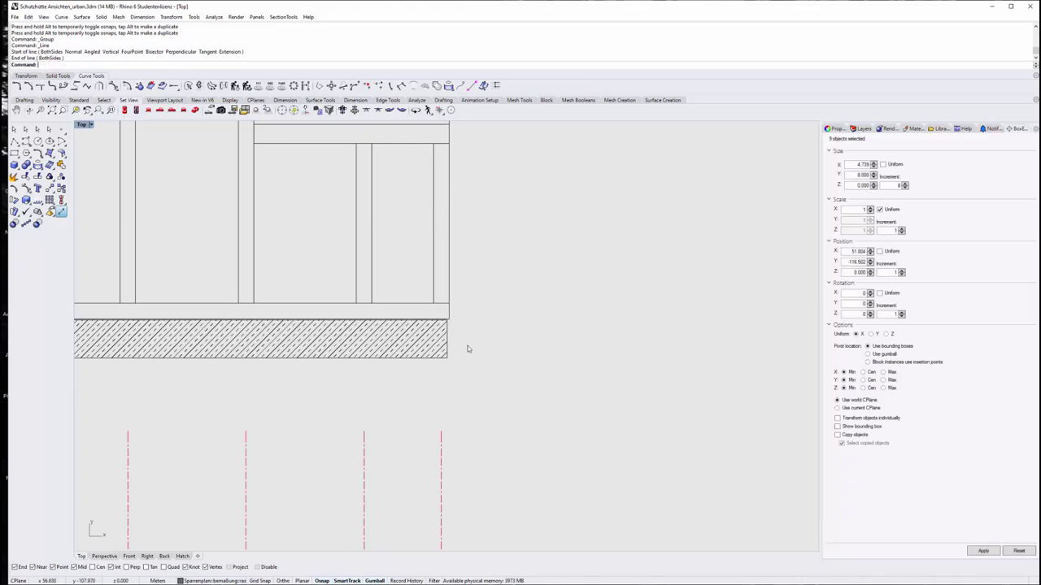
scroll(480, 276, "down", 2)
left_click(461, 205)
Move the grouped raster lines up over the wall elevation
scroll(504, 192, "down", 2)
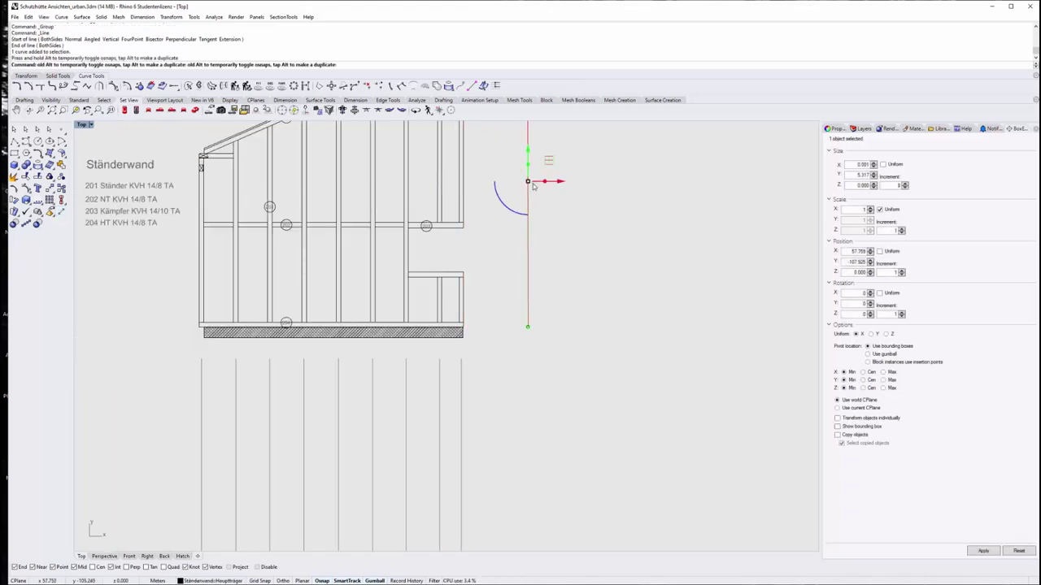
scroll(532, 186, "down", 3)
left_click_drag(522, 385, 366, 336)
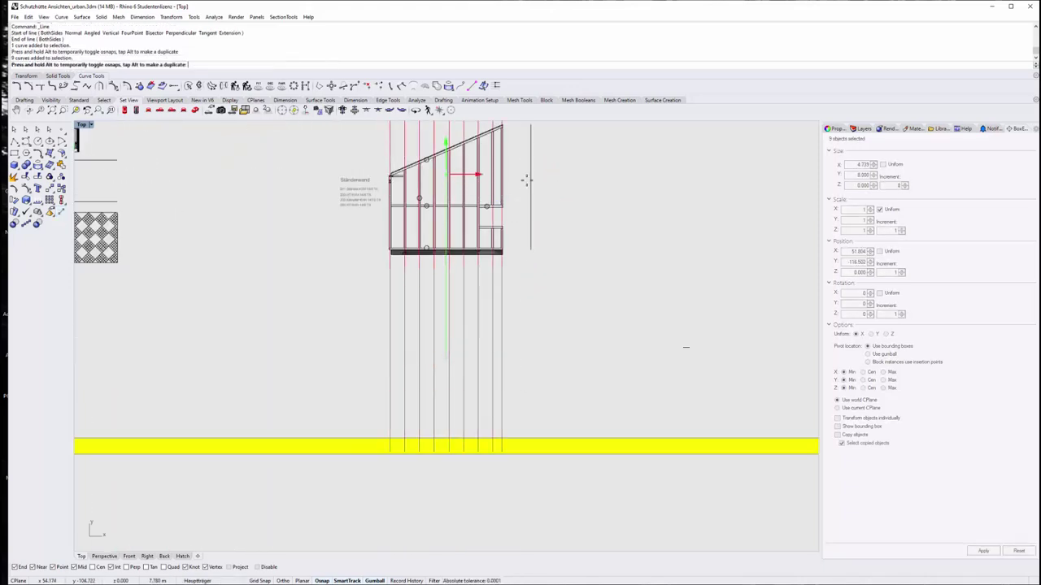
left_click_drag(526, 180, 530, 188)
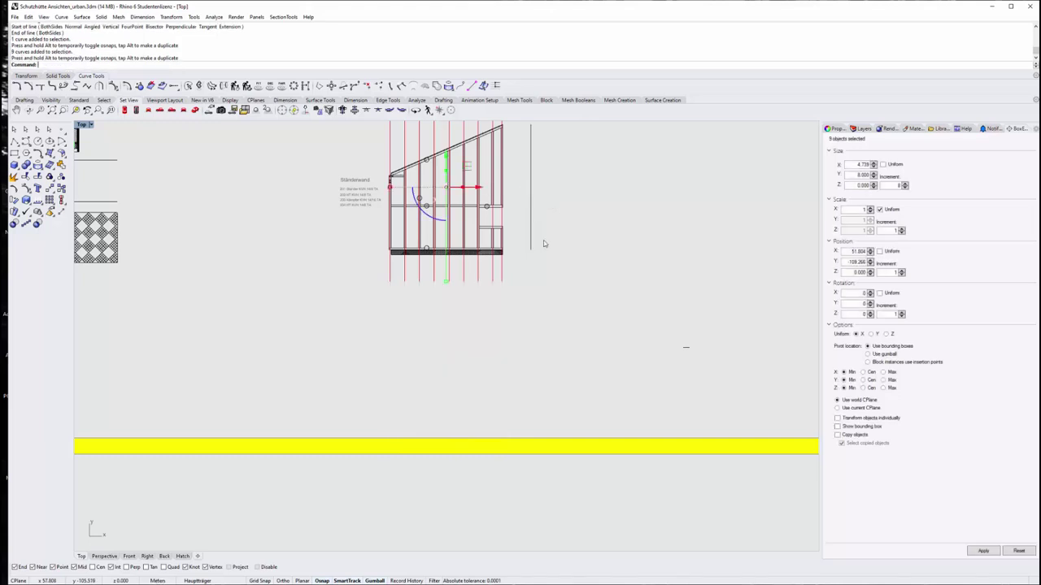
scroll(544, 243, "down", 1)
scroll(544, 243, "up", 3)
Delete the helper line and move the wall drawing with its labels lower
left_click(560, 244)
key("Delete")
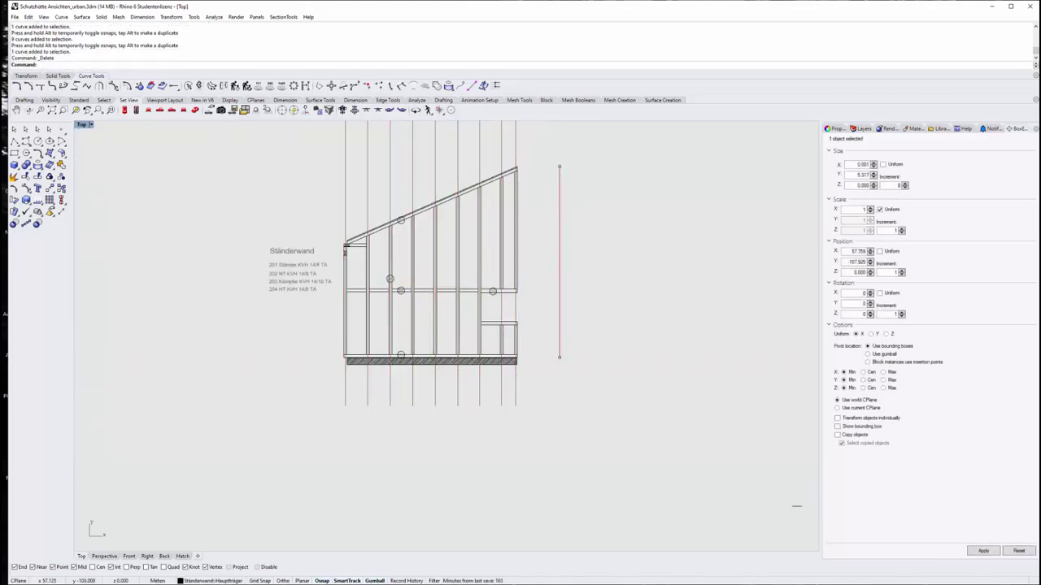
scroll(547, 273, "down", 1)
scroll(546, 273, "down", 1)
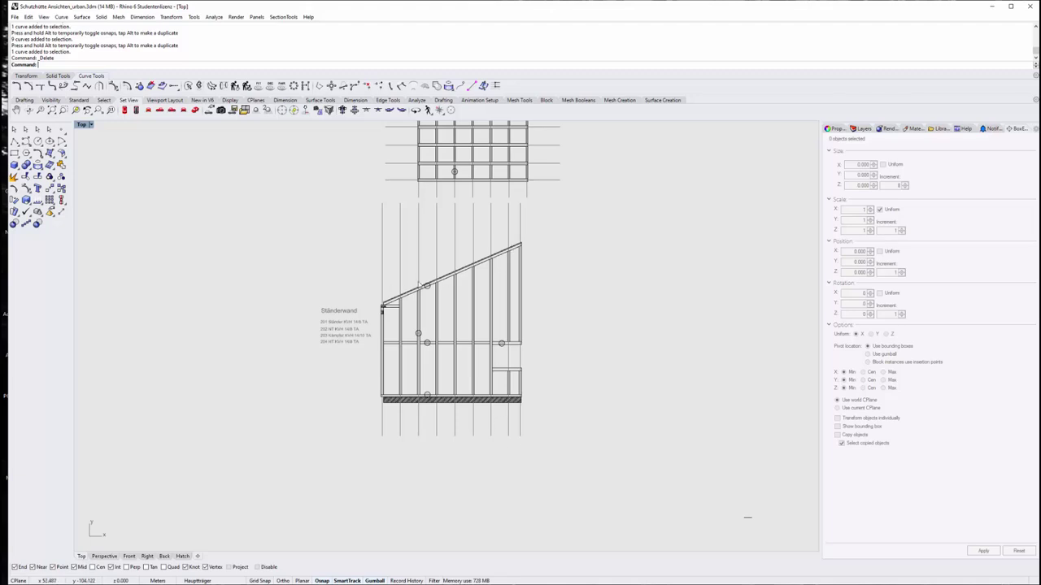
scroll(455, 280, "down", 1)
left_click_drag(519, 418, 352, 261)
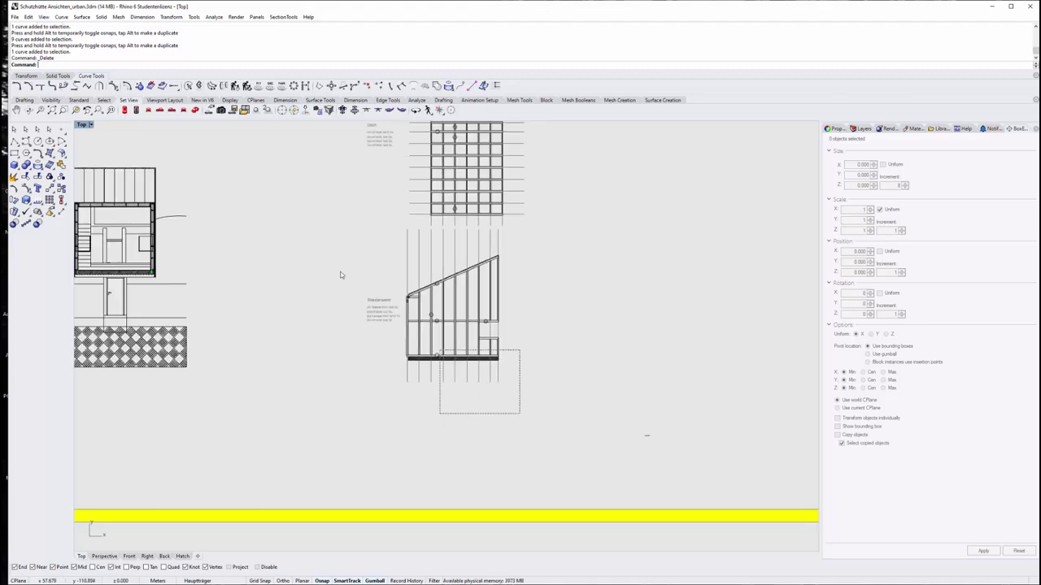
left_click_drag(434, 272, 433, 328)
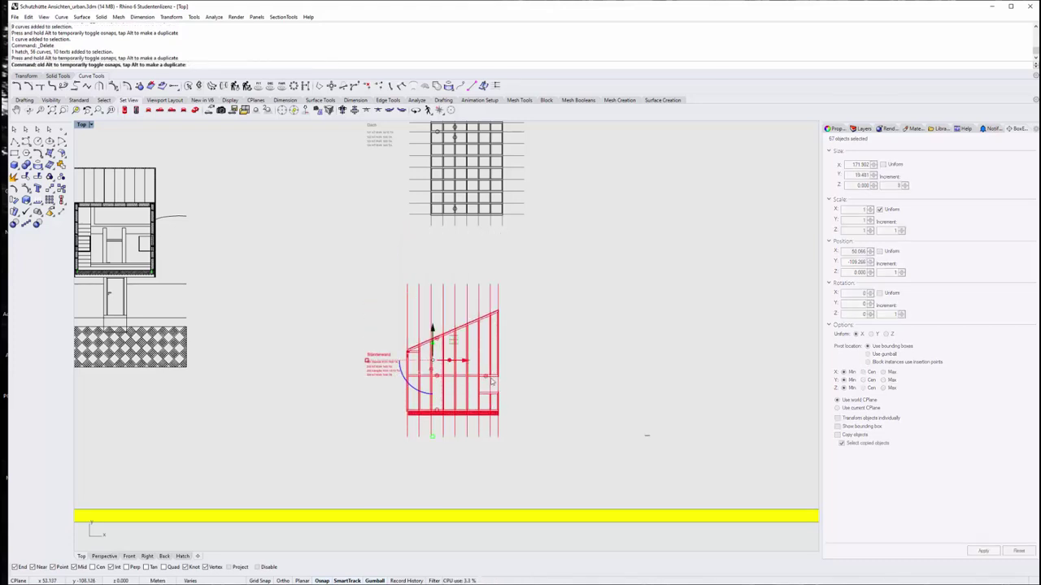
left_click(557, 411)
scroll(553, 403, "up", 1)
scroll(537, 367, "up", 2)
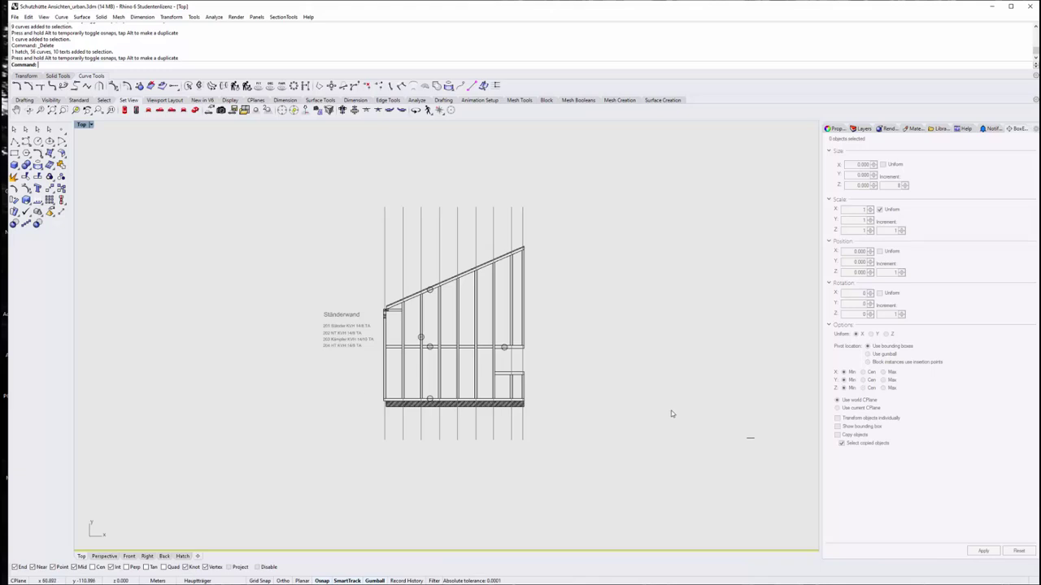
scroll(433, 410, "up", 3)
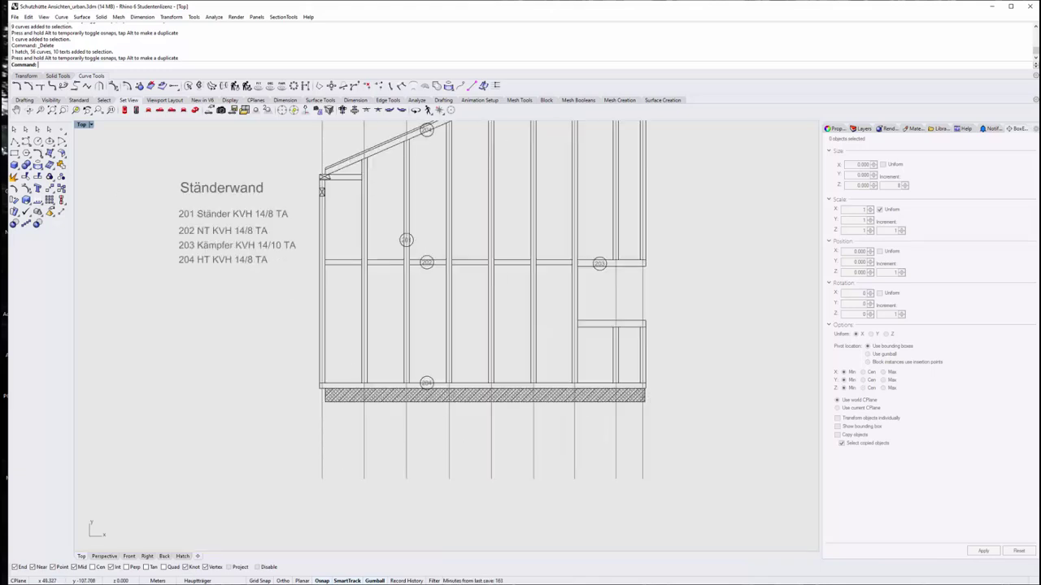
left_click(15, 141)
scroll(317, 378, "up", 3)
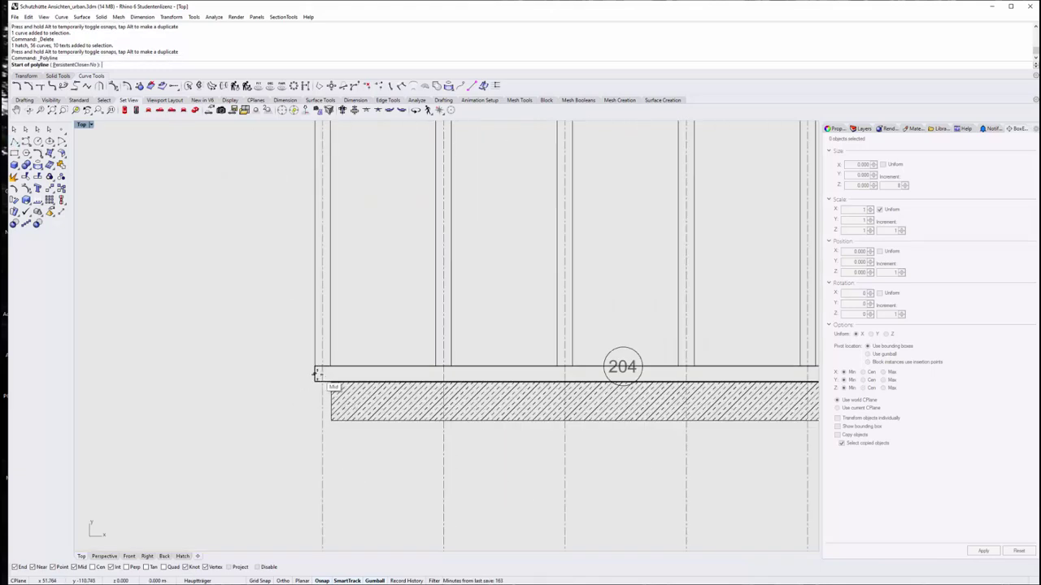
left_click(317, 374)
scroll(220, 365, "down", 2)
scroll(220, 365, "down", 2)
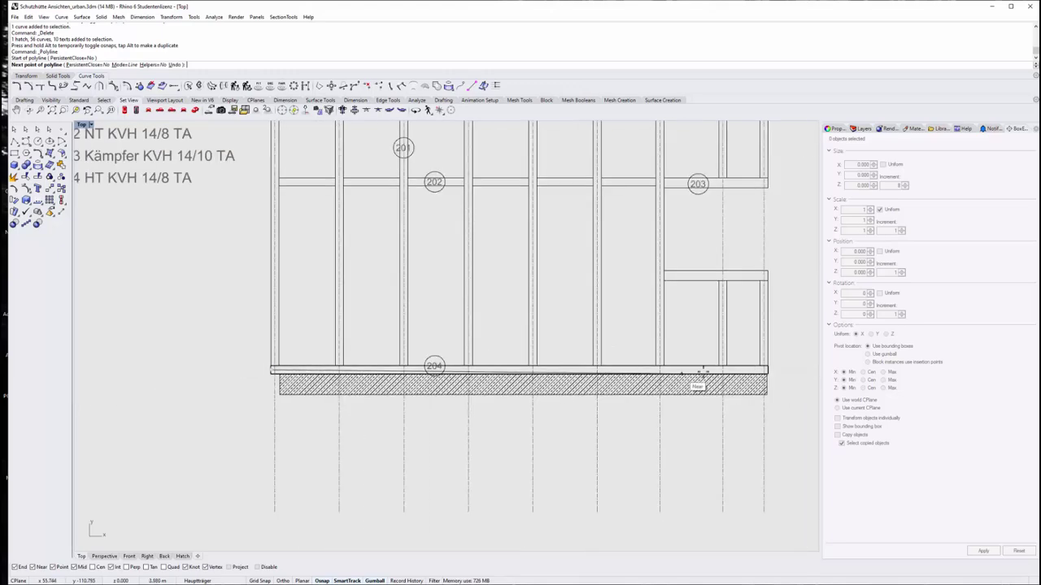
key("Escape")
left_click(404, 435)
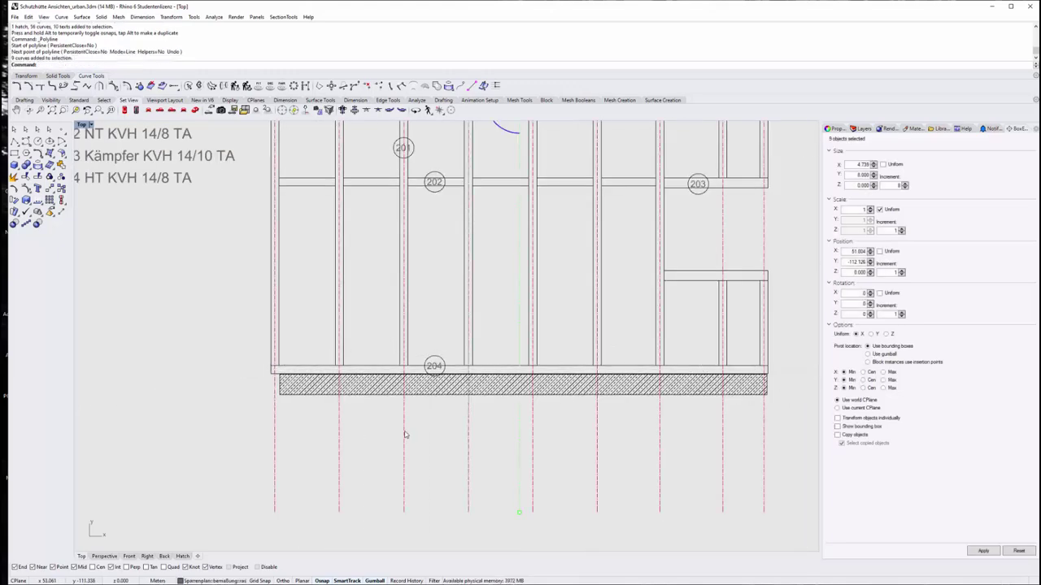
scroll(404, 435, "down", 2)
scroll(415, 423, "down", 2)
scroll(442, 399, "down", 2)
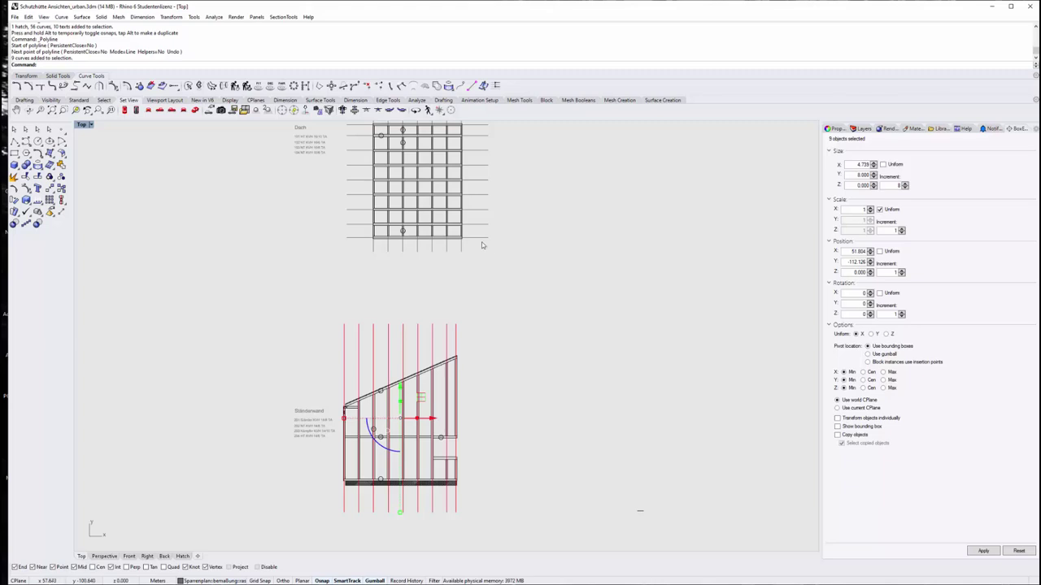
Copy the horizontal line under the Dach plan onto the footing top across the wall
left_click(480, 238)
left_click_drag(431, 237, 435, 519)
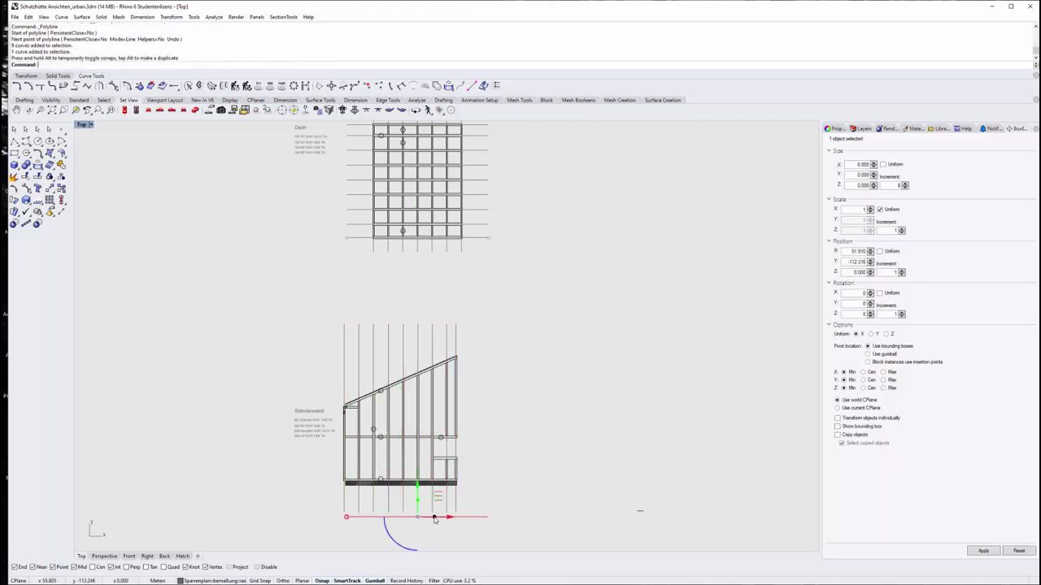
scroll(435, 519, "up", 3)
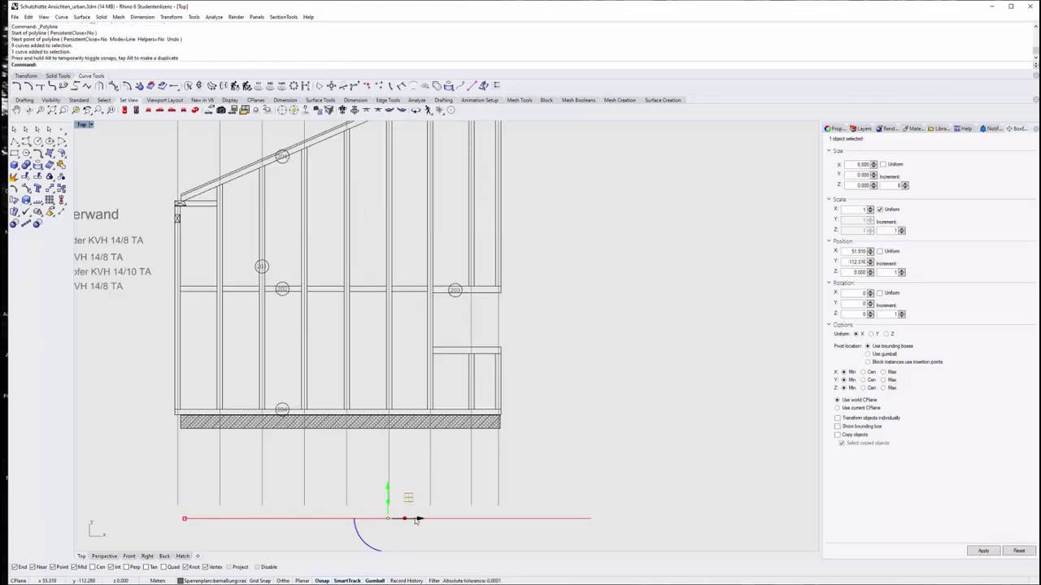
mouse_move(411, 521)
left_mouse_down()
mouse_move(346, 439)
mouse_move(343, 448)
left_mouse_up()
mouse_move(346, 488)
left_mouse_down()
mouse_move(511, 418)
mouse_move(490, 384)
left_mouse_up()
scroll(502, 407, "up", 3)
scroll(408, 385, "down", 3)
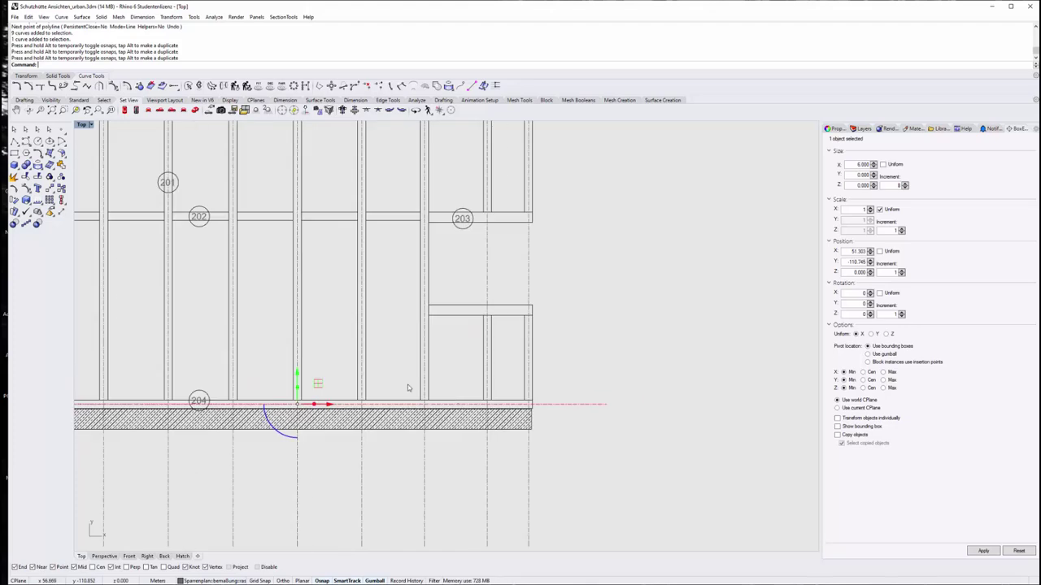
scroll(343, 387, "down", 2)
Copy the line higher up the wall, including the 202/203 rail level
mouse_move(342, 379)
left_mouse_down()
mouse_move(541, 330)
mouse_move(550, 337)
left_mouse_up()
scroll(529, 333, "up", 3)
scroll(384, 327, "down", 3)
mouse_move(334, 327)
left_mouse_down()
mouse_move(333, 275)
mouse_move(607, 285)
left_mouse_up()
scroll(607, 285, "up", 3)
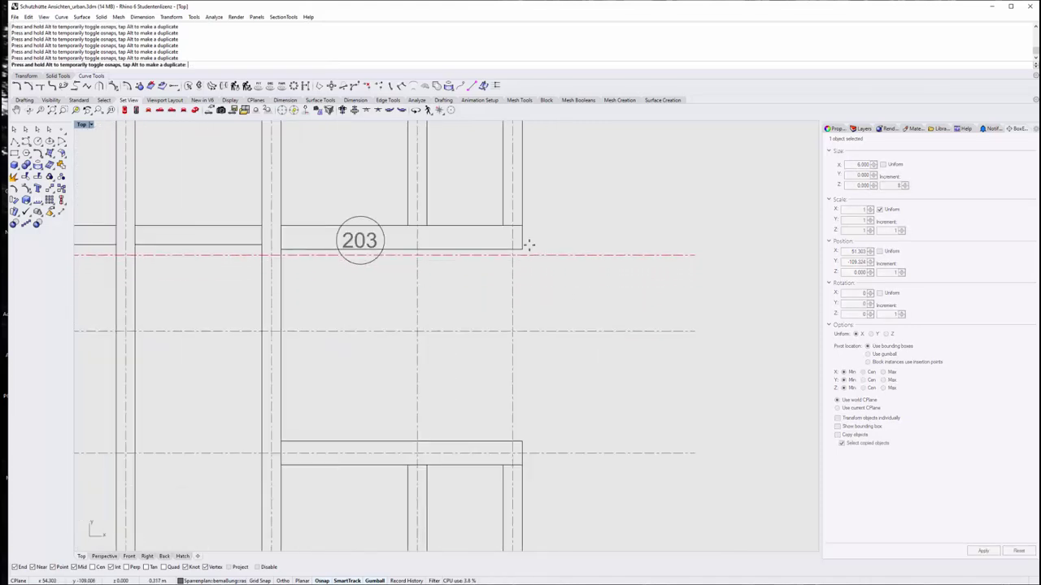
scroll(481, 339, "down", 3)
scroll(481, 338, "down", 3)
scroll(360, 295, "up", 3)
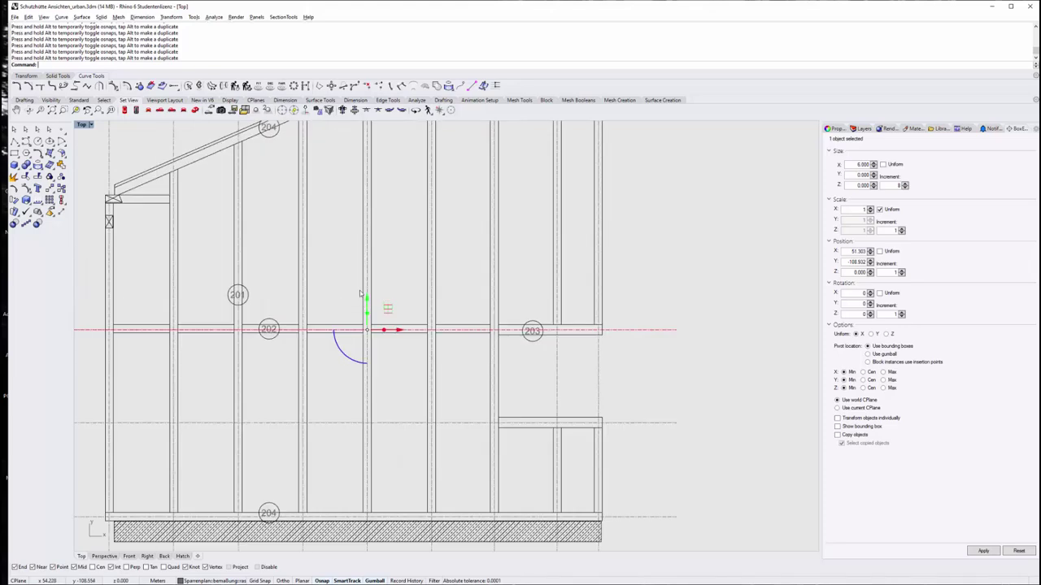
Copy the line further up, ending level with the roof peak
left_click_drag(366, 301, 367, 135)
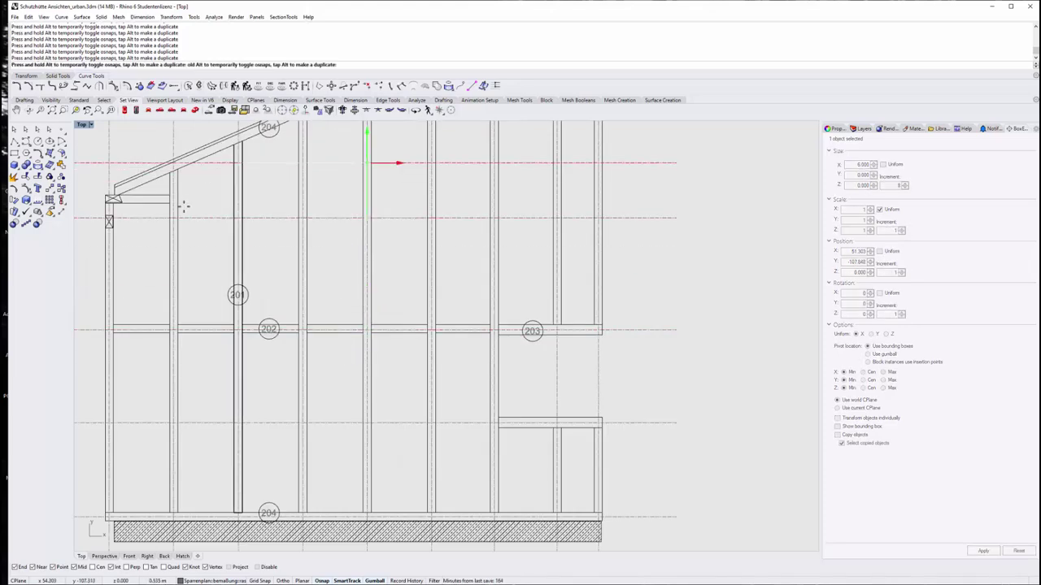
scroll(143, 192, "up", 5)
scroll(144, 276, "down", 5)
scroll(259, 316, "down", 2)
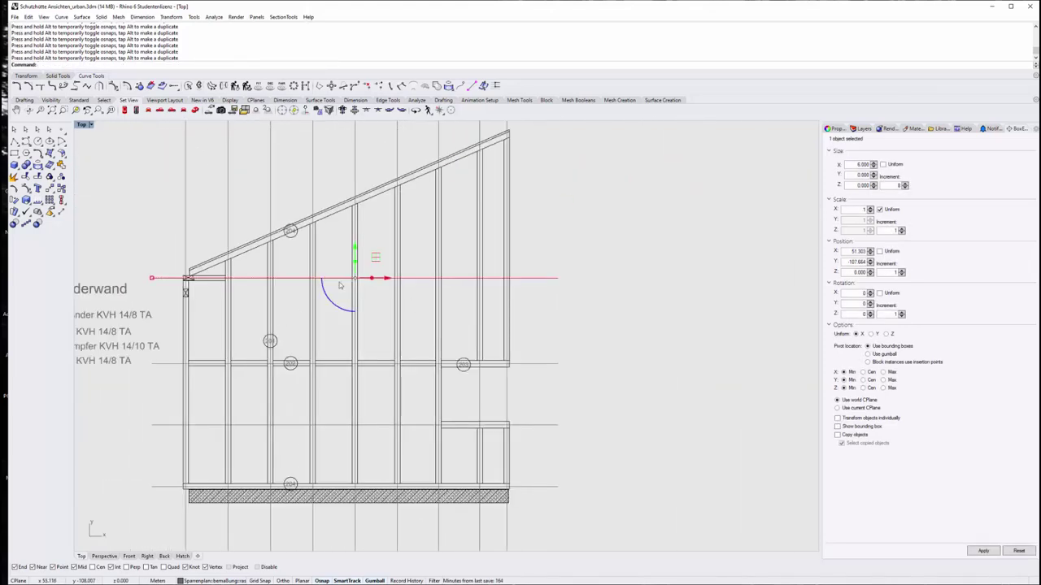
mouse_move(352, 251)
left_mouse_down()
mouse_move(354, 137)
mouse_move(514, 186)
mouse_move(504, 188)
left_mouse_up()
scroll(552, 135, "up", 5)
scroll(539, 260, "down", 5)
scroll(508, 181, "up", 5)
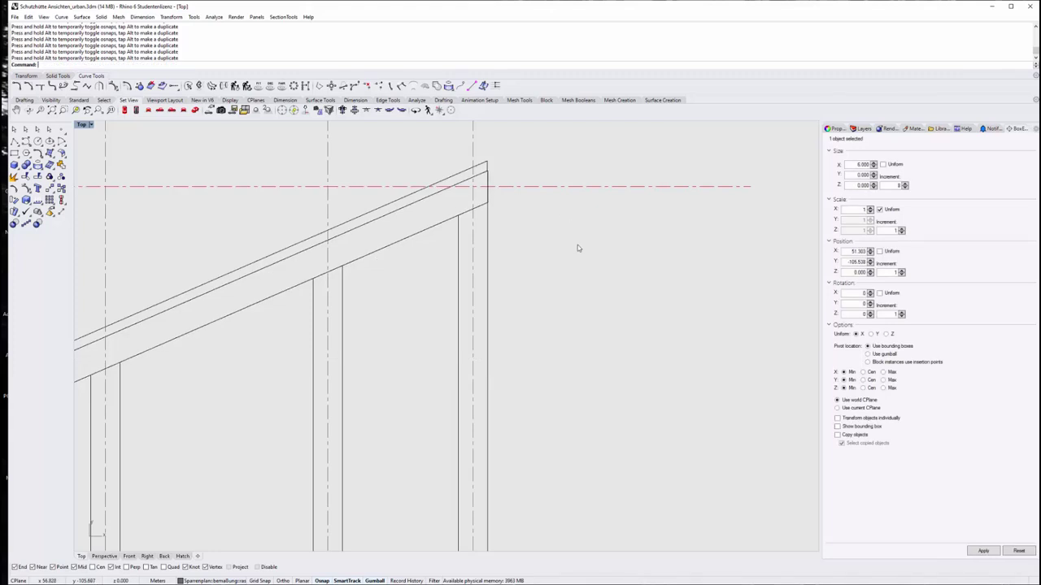
scroll(549, 223, "down", 2)
scroll(548, 219, "down", 5)
scroll(552, 227, "up", 4)
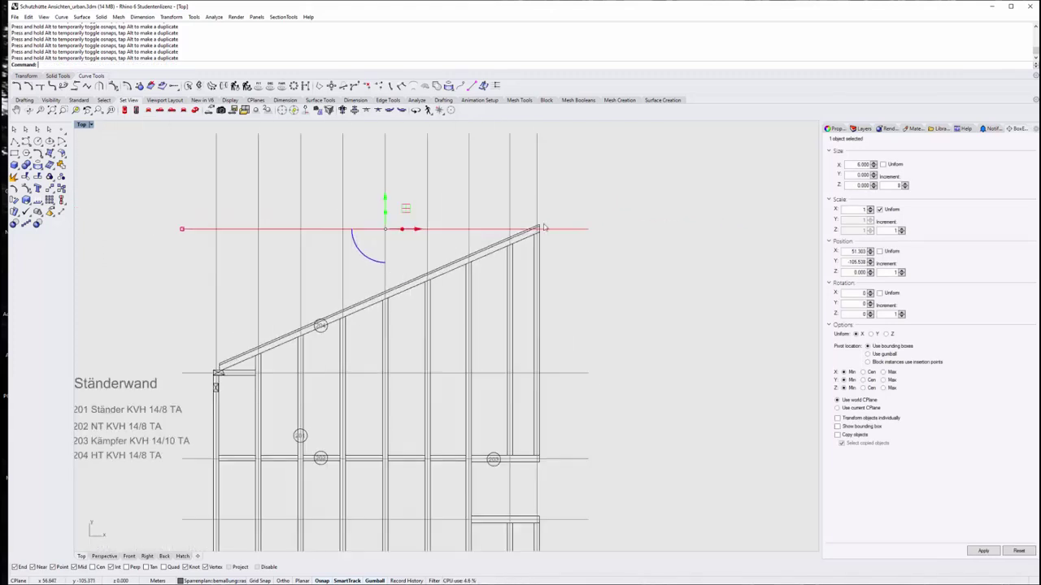
scroll(537, 232, "up", 1)
scroll(517, 230, "up", 3)
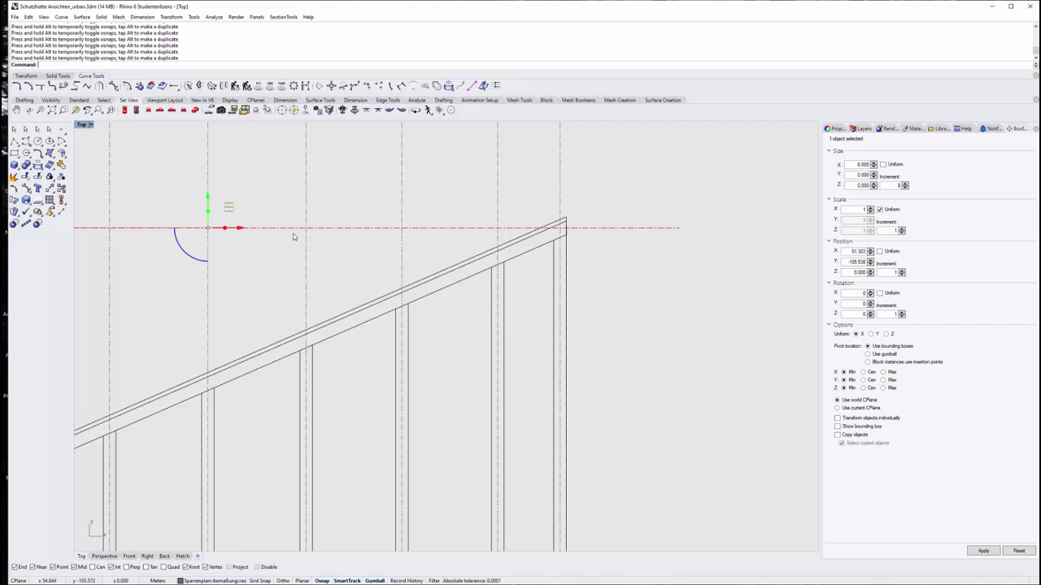
key("Return")
Rotate the rafter about the roof peak down onto the beam, then drag it into position
left_click(565, 219)
scroll(711, 274, "down", 3)
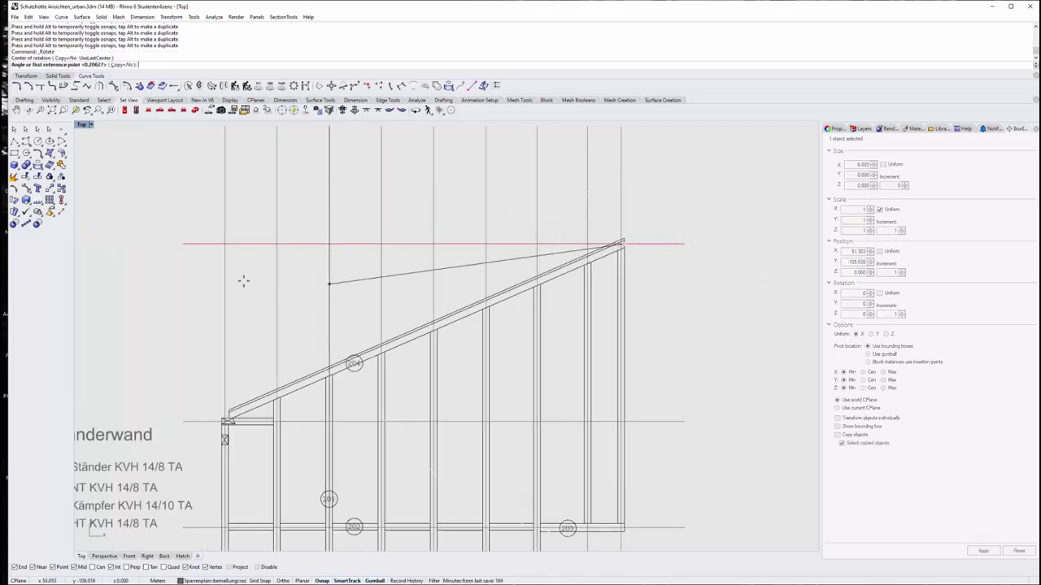
left_click(184, 243)
scroll(232, 398, "up", 3)
scroll(240, 374, "up", 4)
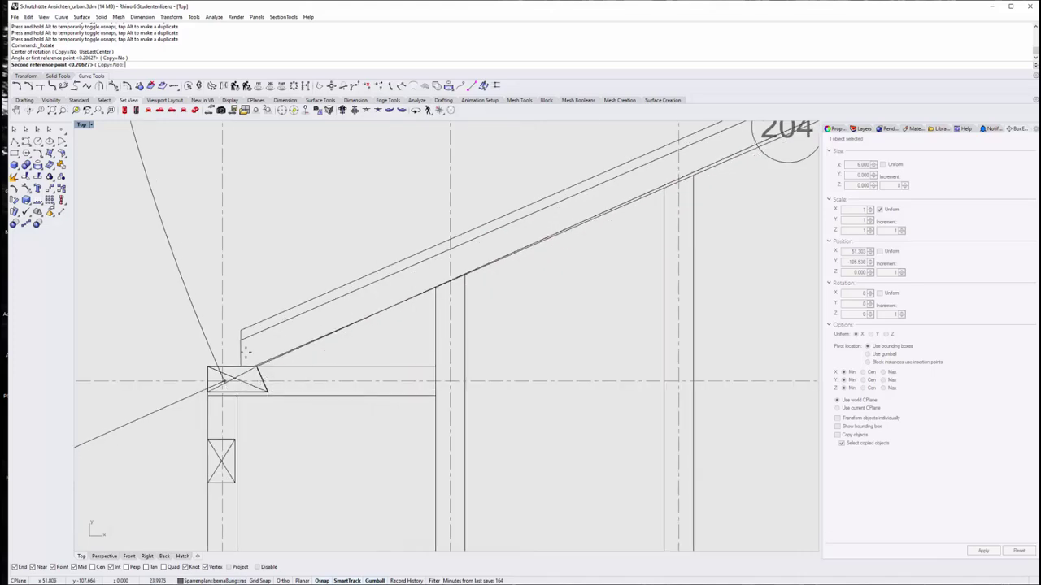
scroll(244, 351, "down", 2)
left_click(242, 367)
scroll(230, 368, "down", 3)
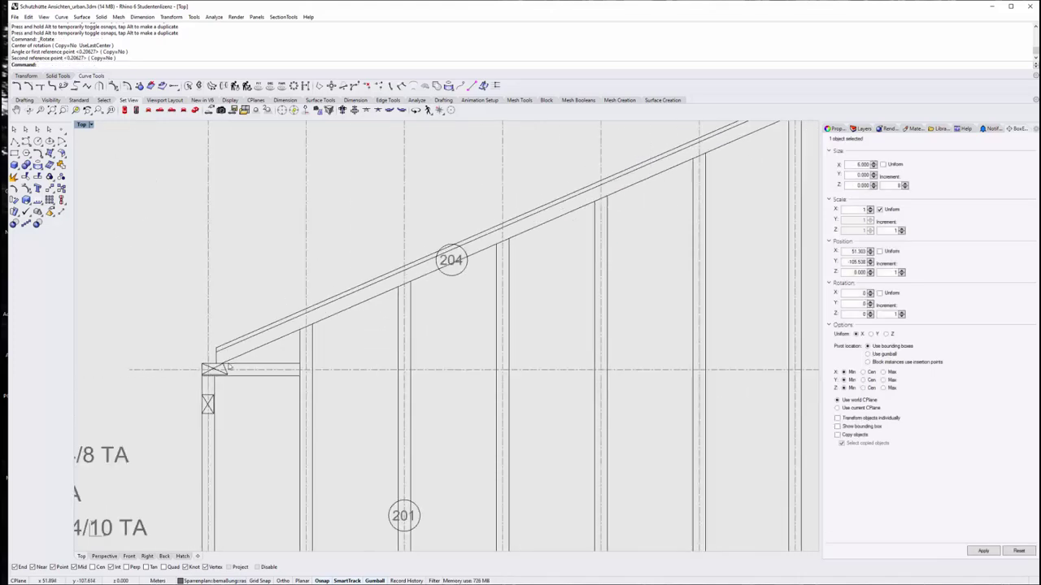
scroll(366, 300, "down", 2)
scroll(489, 229, "up", 2)
scroll(489, 229, "down", 2)
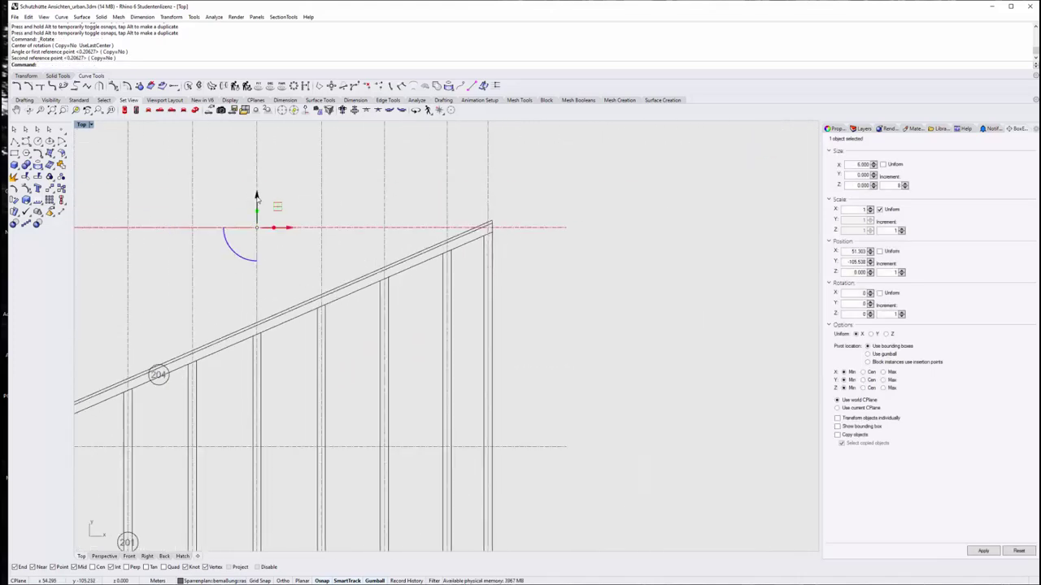
left_click_drag(256, 195, 486, 190)
scroll(488, 228, "up", 3)
scroll(488, 195, "up", 2)
scroll(605, 248, "down", 2)
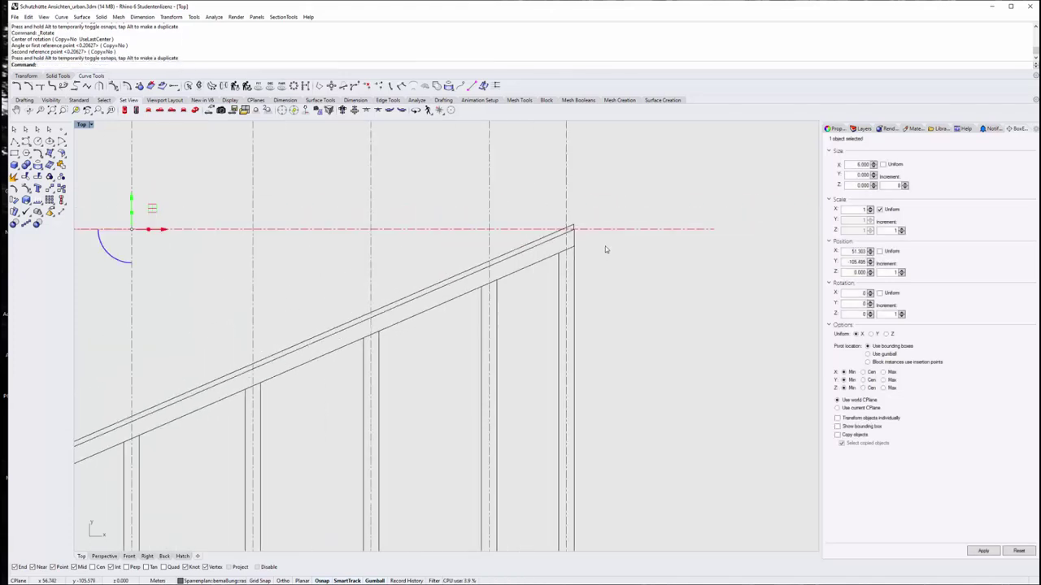
Repeat the rotation about the rafter peak with two reference points to align it with the red line
key("Return")
scroll(585, 228, "up", 1)
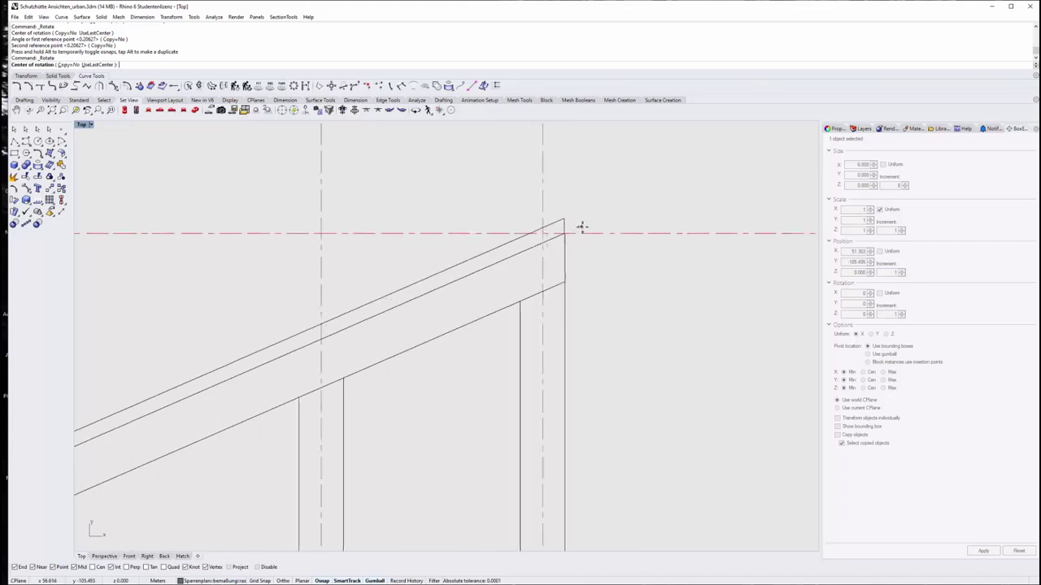
scroll(580, 225, "up", 1)
scroll(541, 235, "up", 1)
left_click(536, 239)
scroll(557, 237, "down", 1)
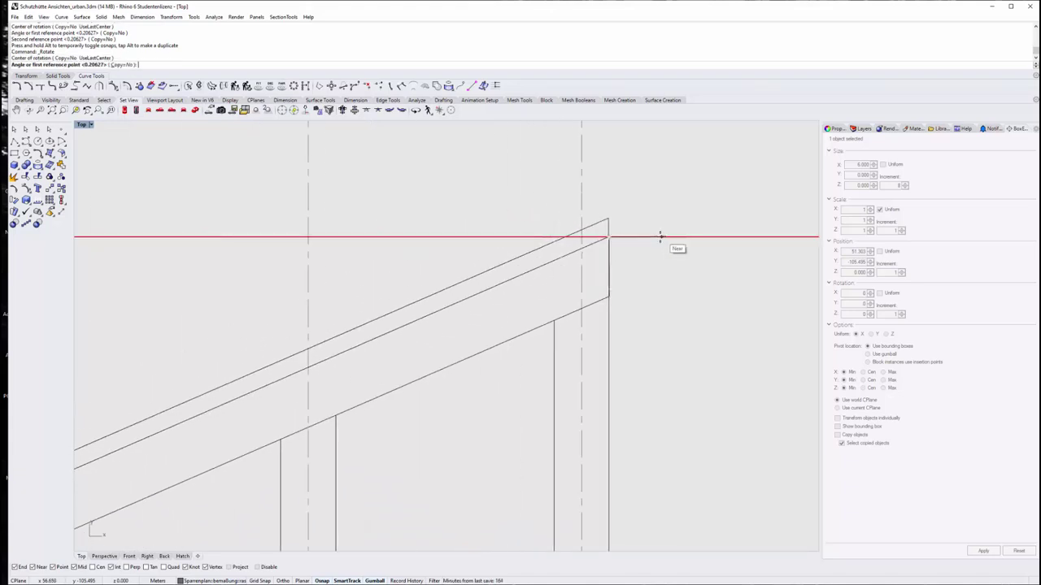
scroll(660, 235, "down", 1)
scroll(675, 240, "down", 1)
left_click(144, 239)
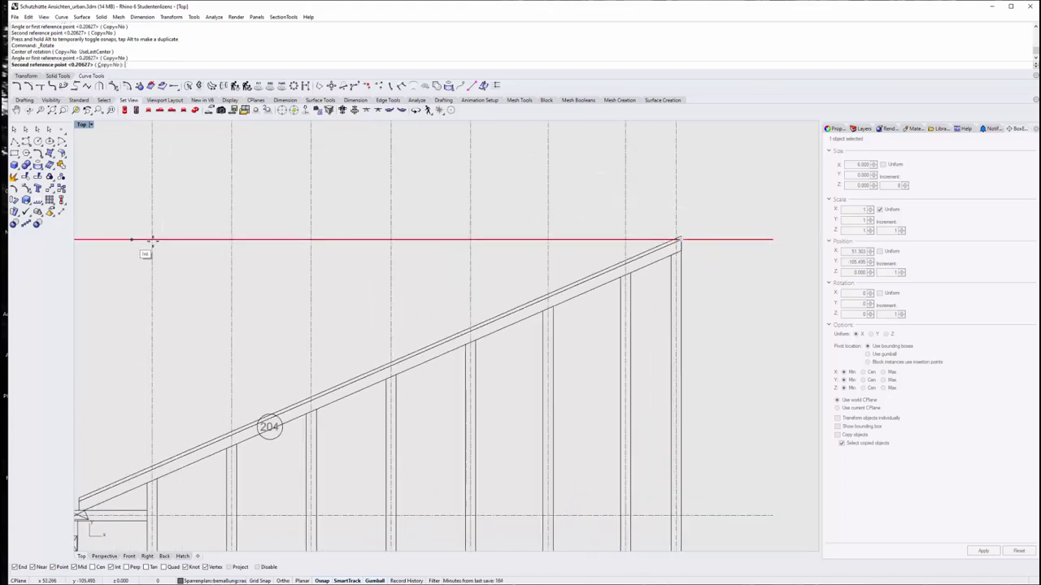
scroll(204, 268, "down", 2)
scroll(184, 334, "up", 3)
scroll(195, 309, "up", 2)
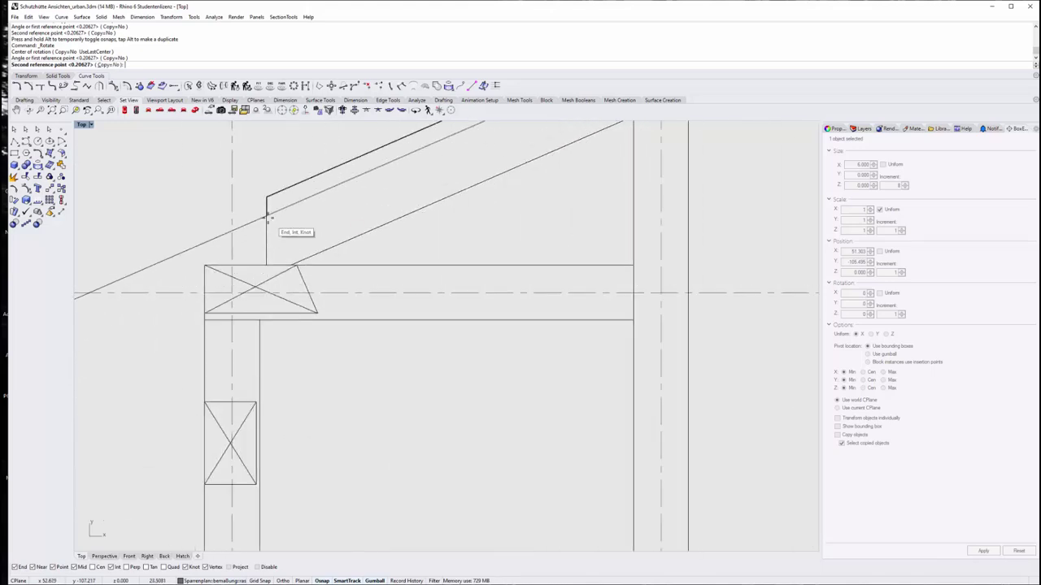
left_click(267, 219)
scroll(163, 349, "down", 2)
scroll(162, 350, "down", 3)
scroll(455, 212, "up", 3)
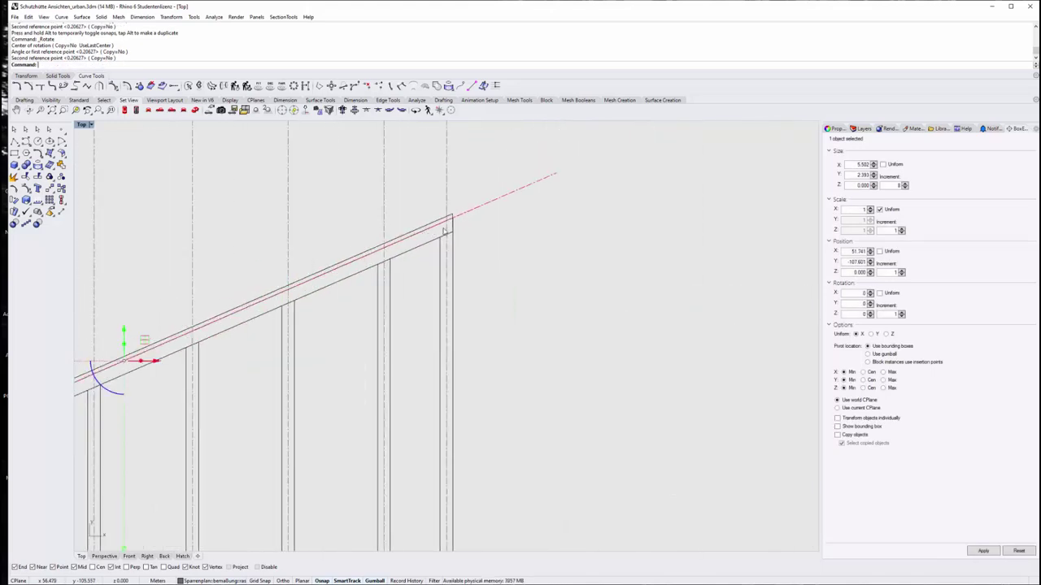
scroll(471, 195, "up", 2)
scroll(482, 185, "up", 2)
key("Escape")
Move the red dashed axis line from its end point to the rafter edge's midpoint
left_click(481, 184)
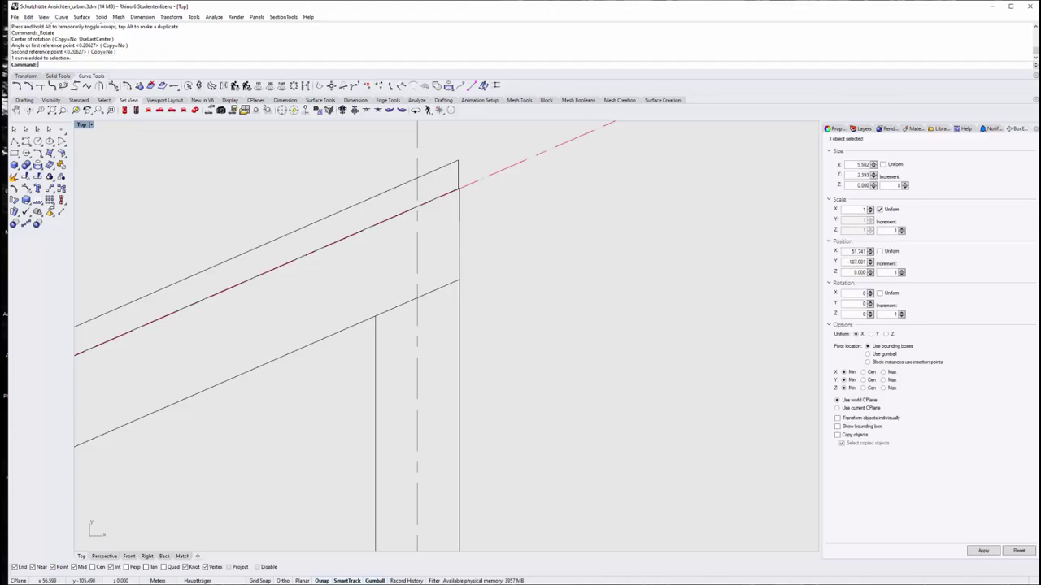
left_click(466, 182)
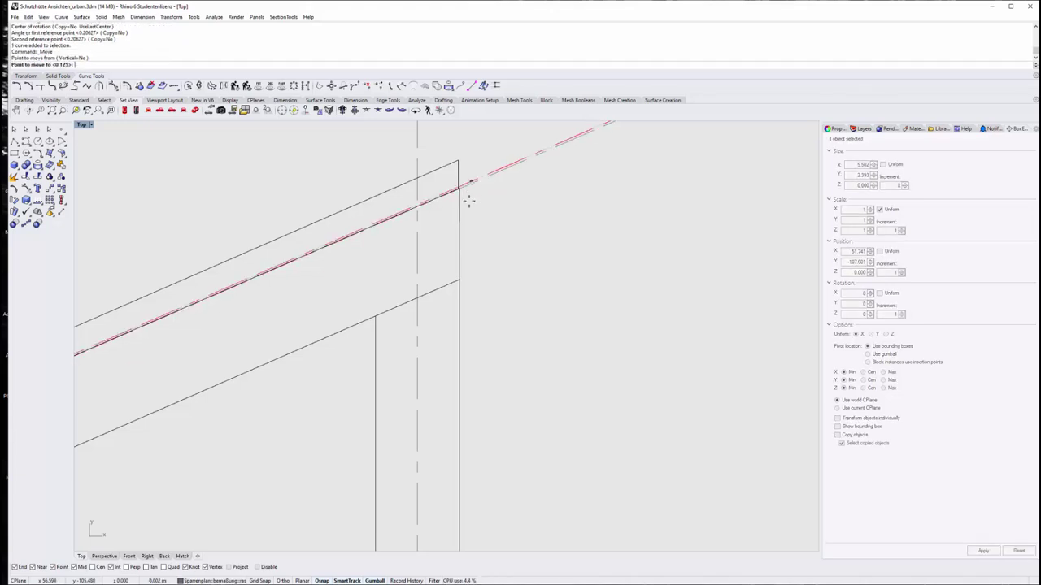
left_click(462, 236)
scroll(469, 241, "down", 2)
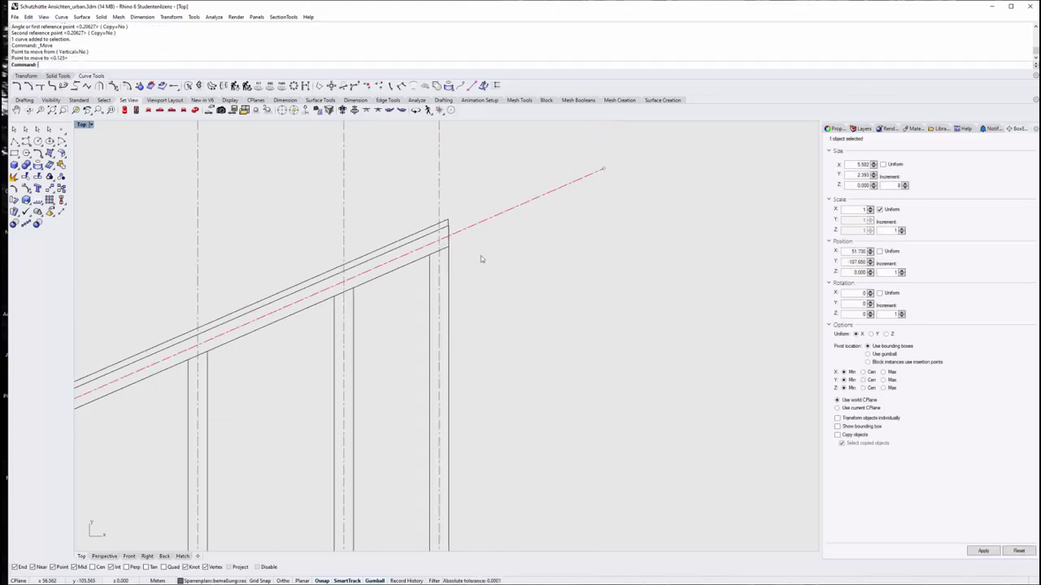
scroll(481, 256, "down", 2)
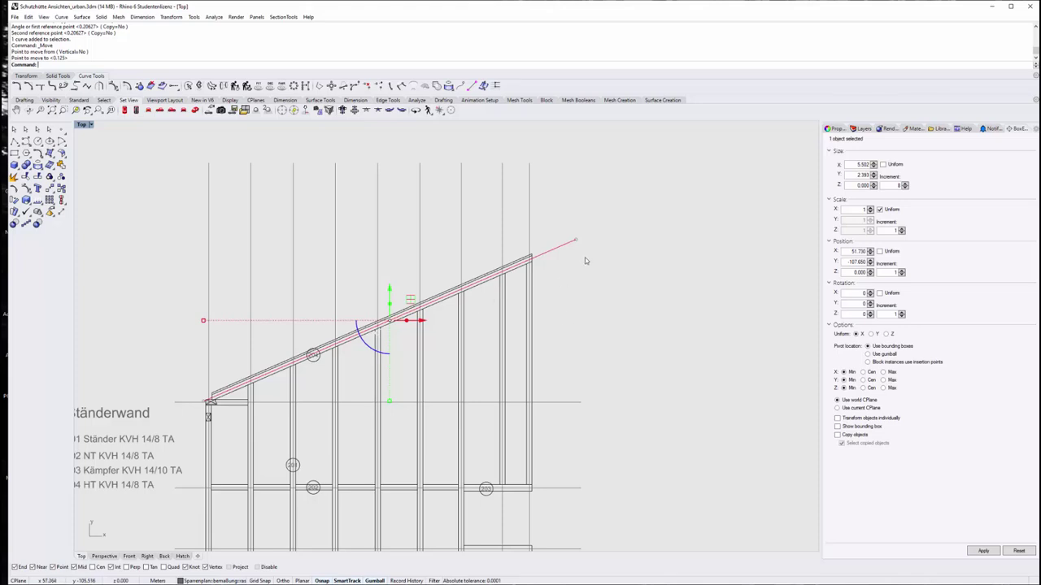
scroll(196, 411, "up", 5)
Relocate the gumball pivot to the rafter's lower corner, then clear the selection
left_click(230, 390)
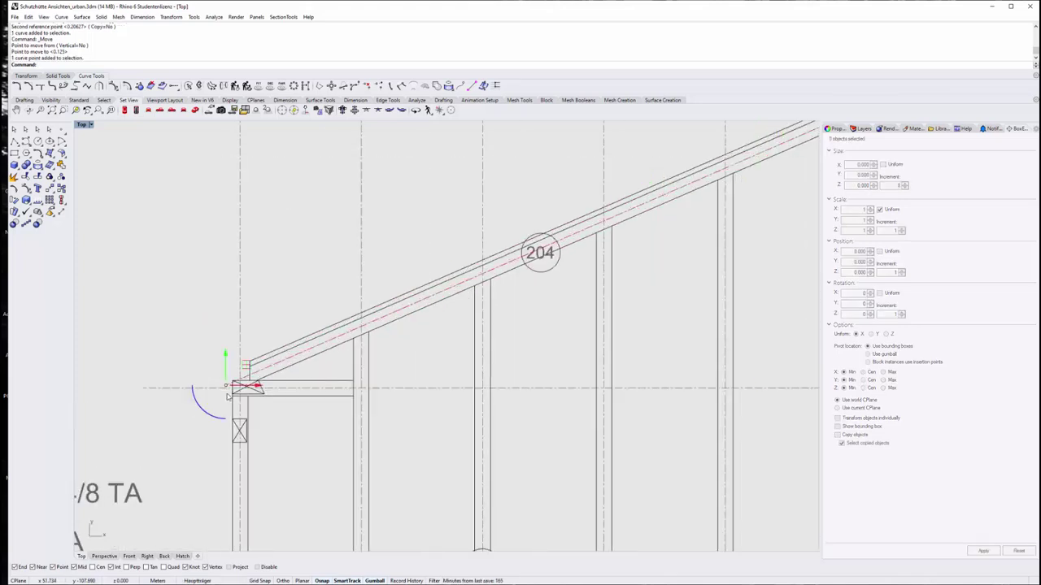
scroll(220, 419, "up", 3)
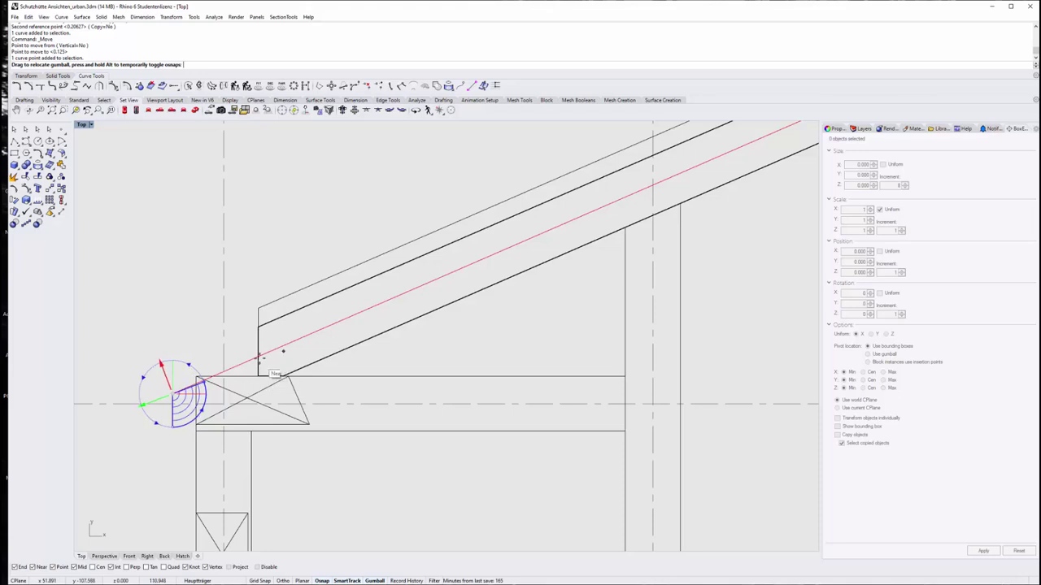
left_click(171, 398, "ctrl")
left_click_drag(171, 398, 134, 398)
scroll(276, 349, "down", 3)
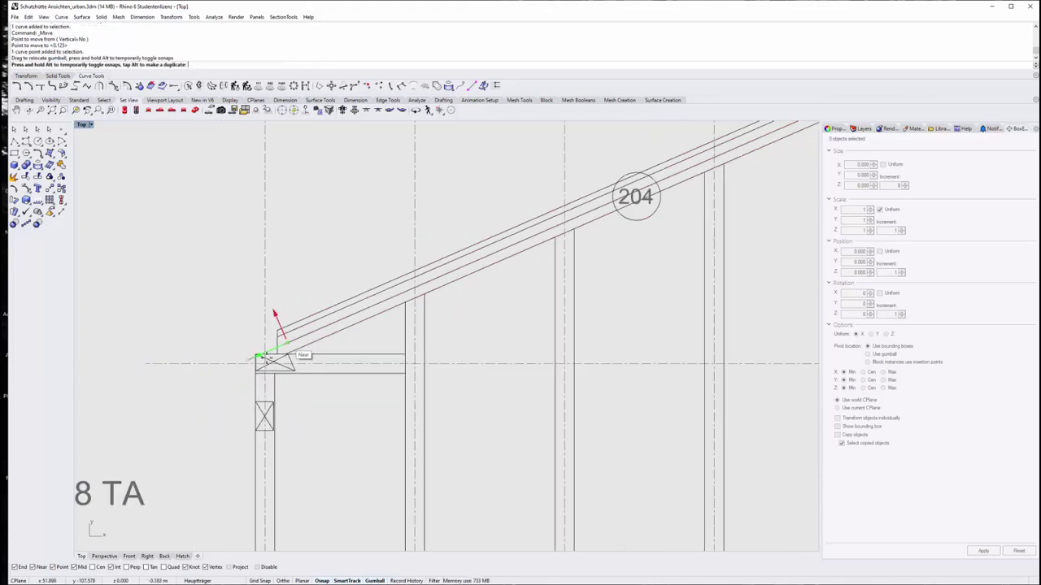
scroll(437, 284, "down", 3)
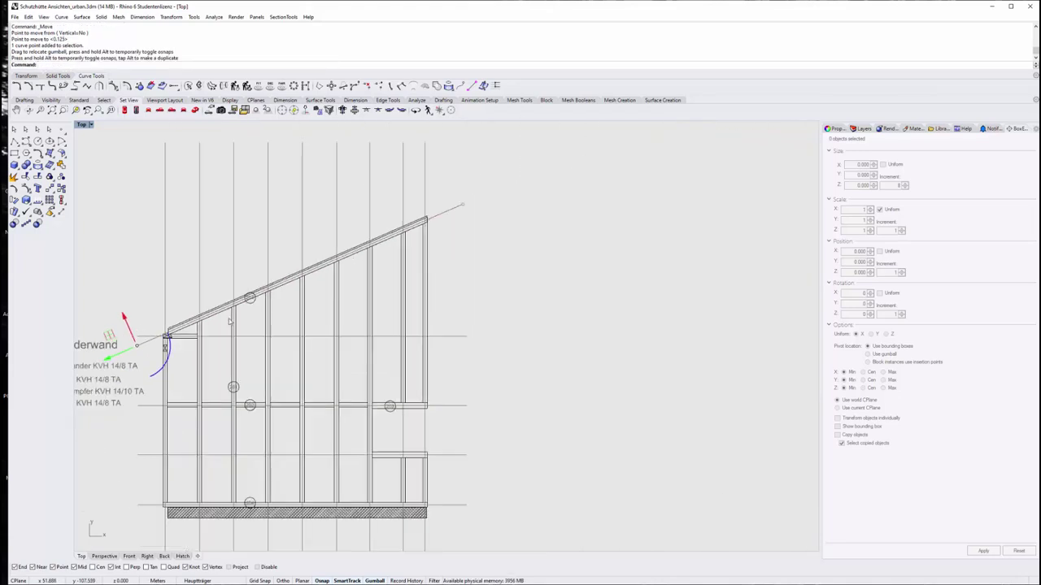
scroll(436, 284, "down", 2)
key("Escape")
scroll(482, 311, "down", 1)
scroll(493, 288, "down", 1)
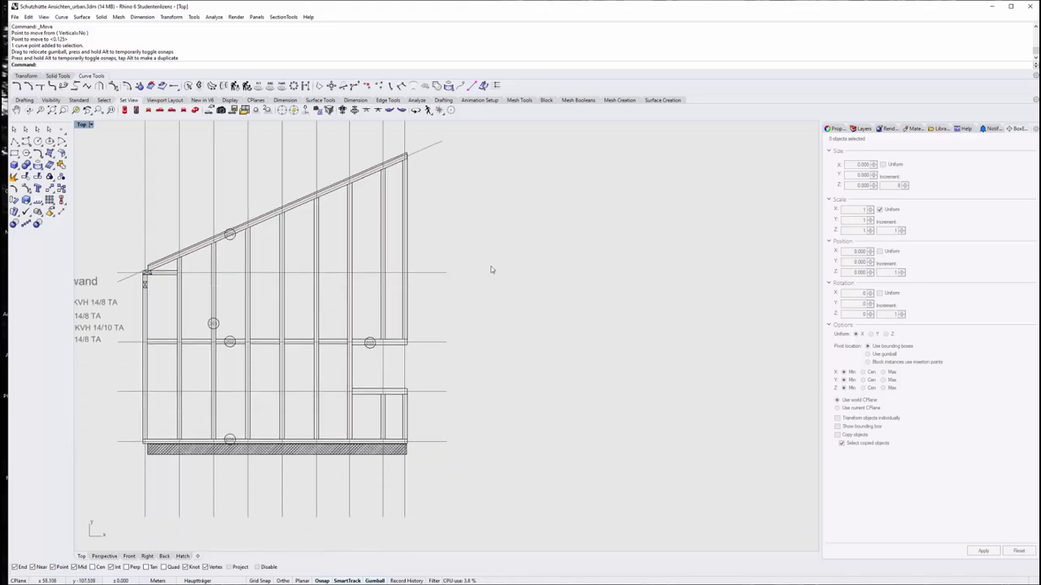
scroll(508, 306, "down", 1)
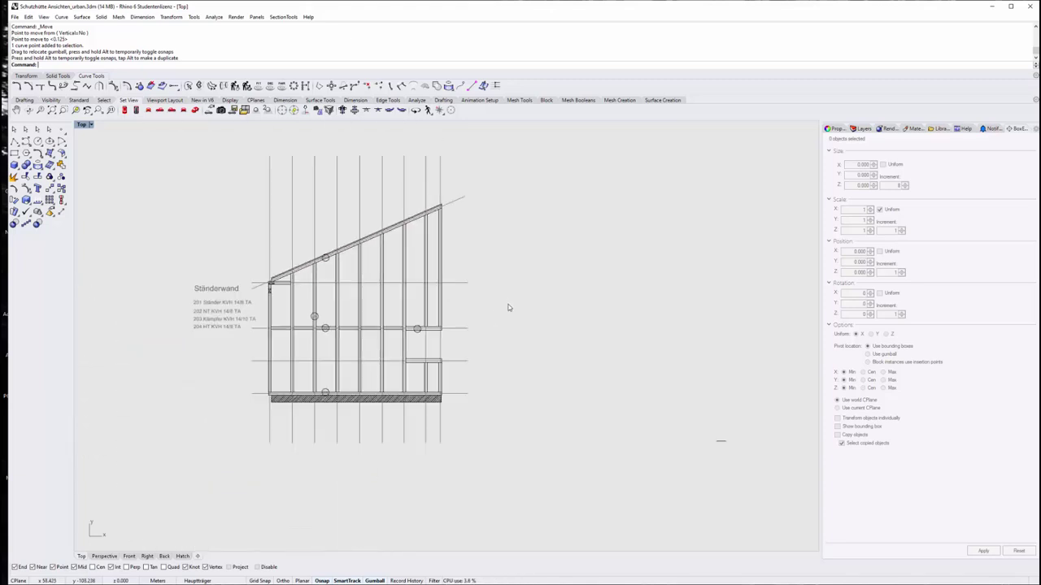
Window-select the five legend text labels and drag them left with Ortho on
left_click_drag(185, 357, 262, 272)
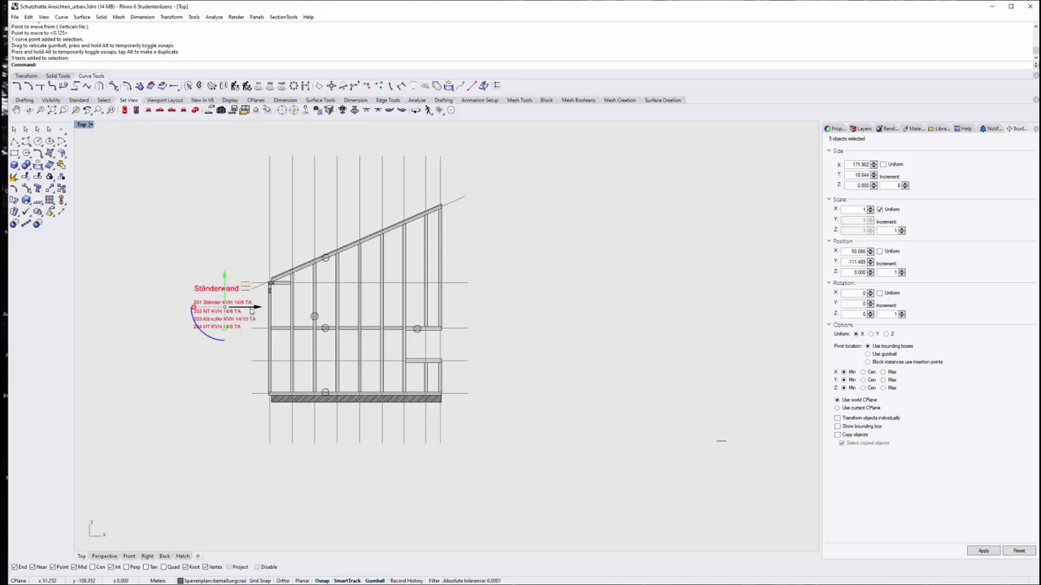
left_click_drag(226, 310, 201, 311)
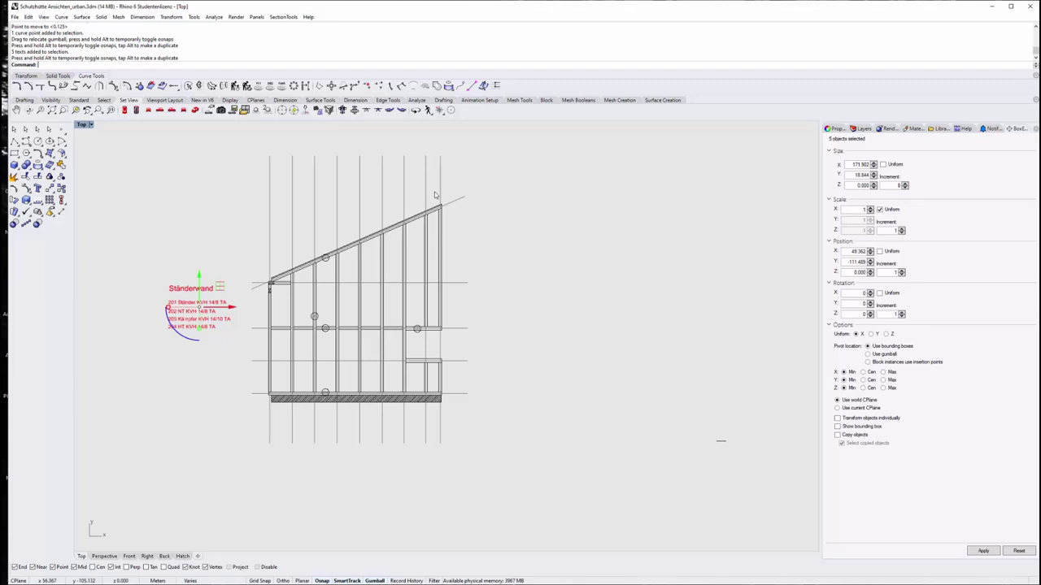
right_click_drag(446, 182, 444, 193)
Show the nine raster lines' edit points and pull the top points to the rafter corner, offsetting by 1
left_click_drag(453, 186, 264, 191)
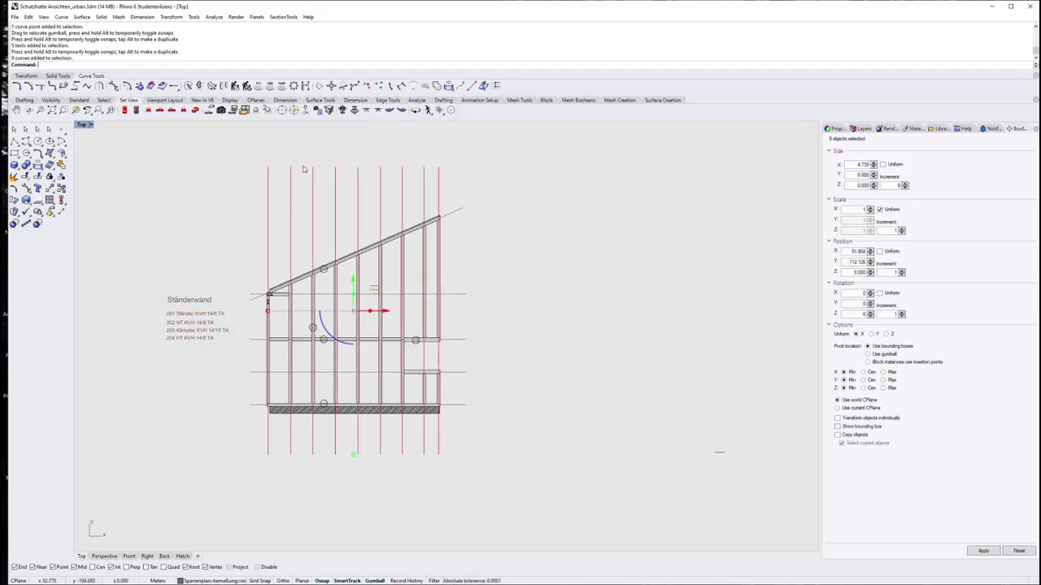
left_click(13, 189)
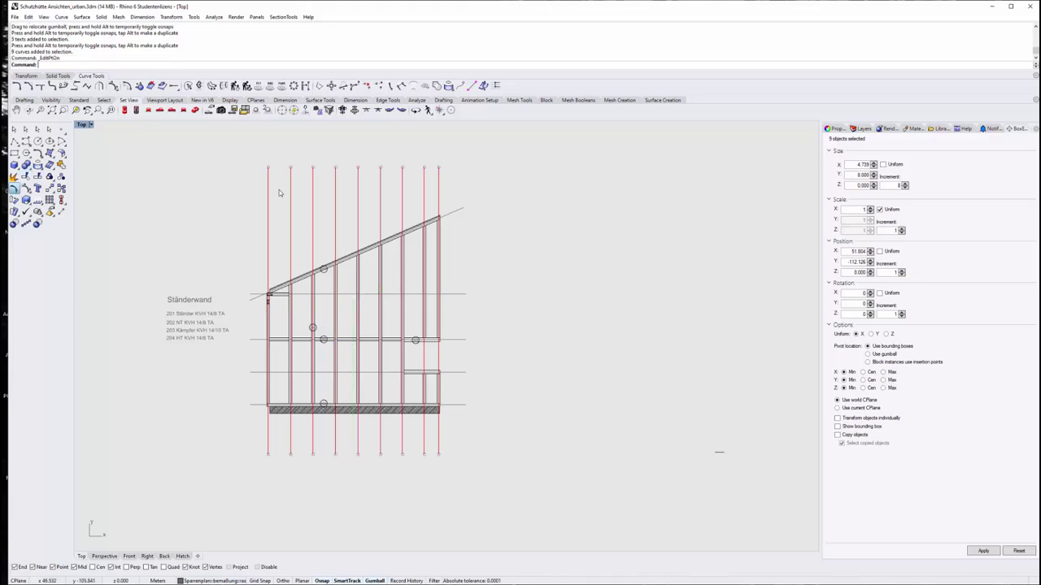
left_click_drag(263, 156, 470, 188)
left_click_drag(353, 134, 431, 233)
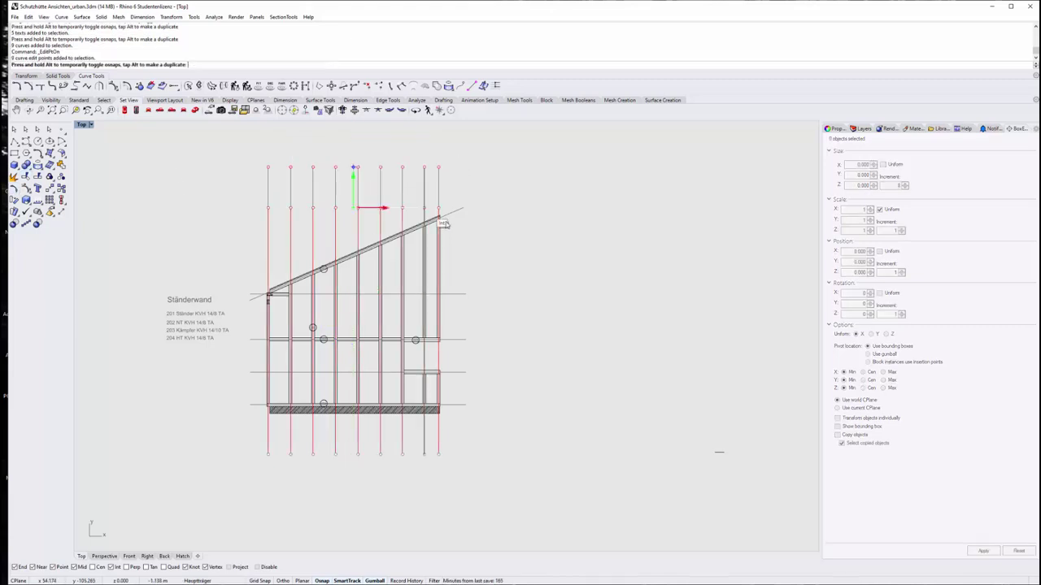
scroll(435, 218, "up", 5)
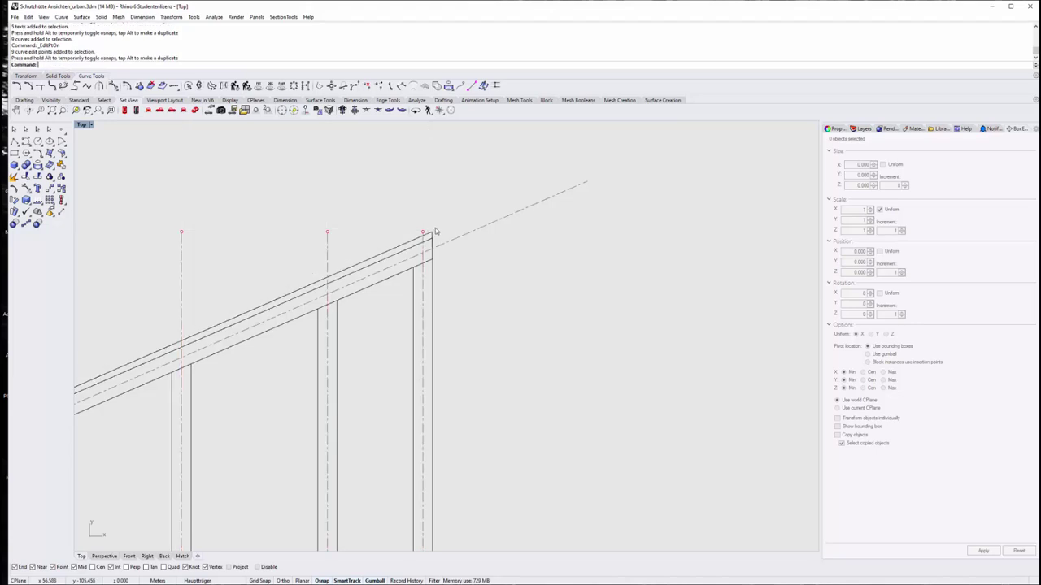
scroll(487, 232, "down", 5)
left_click(272, 203)
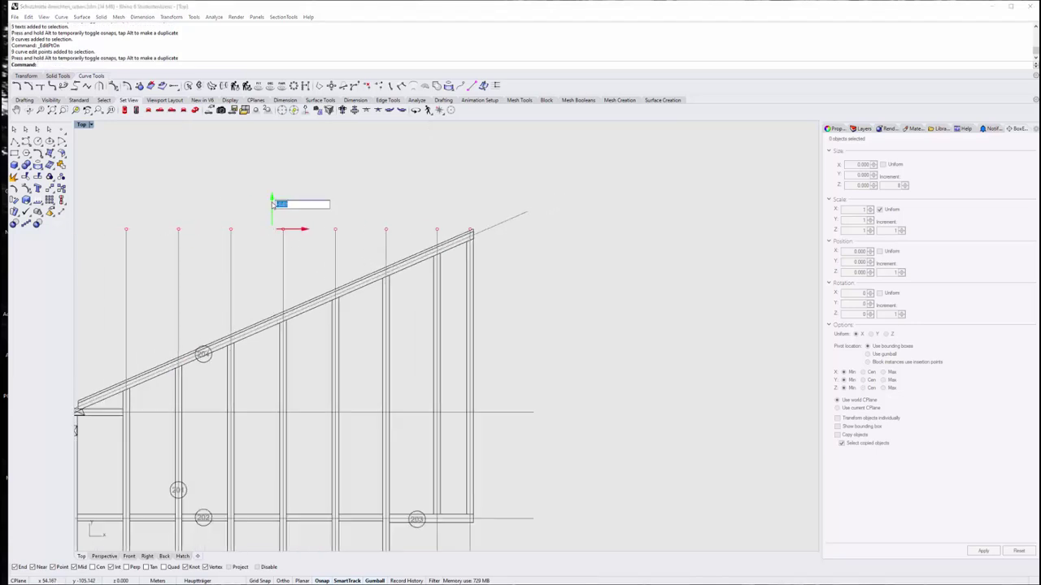
type("1")
key("Return")
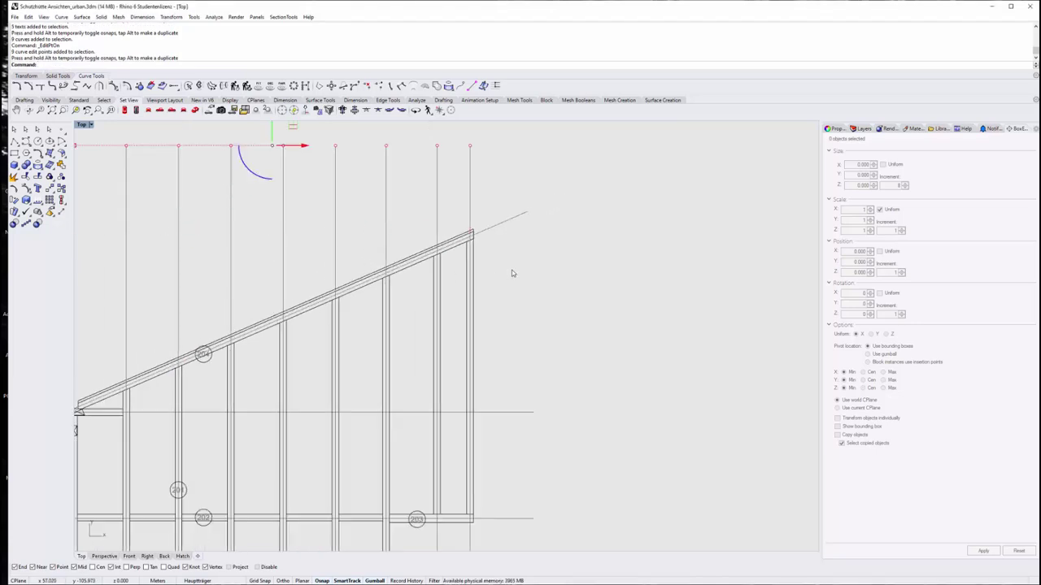
scroll(512, 273, "down", 3)
scroll(558, 302, "up", 3)
left_click(334, 159)
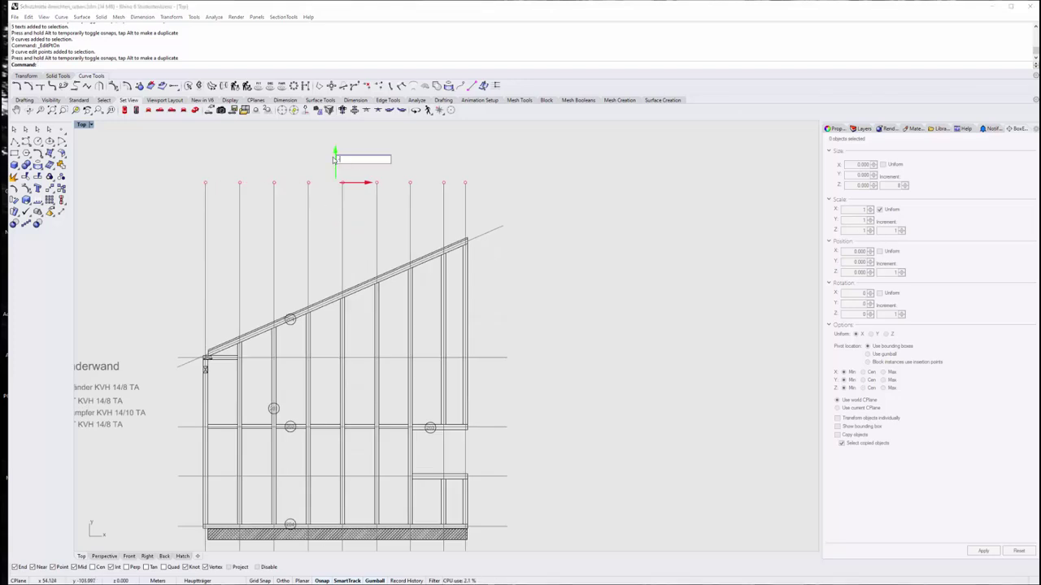
type("01")
key("Return")
key("Escape")
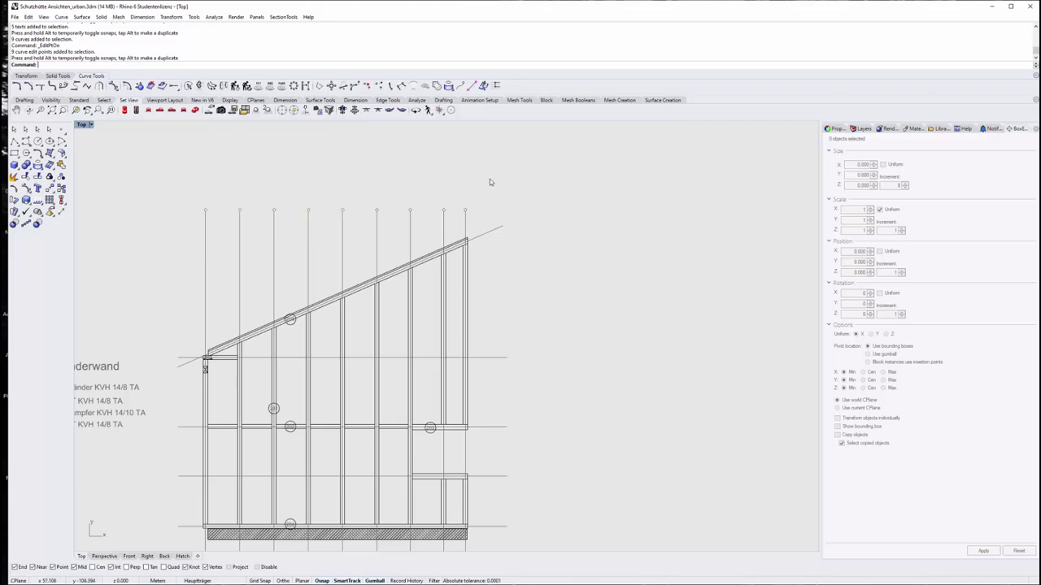
Drag the bottom row of raster points up to just below the hatched base
scroll(490, 179, "down", 2)
left_click_drag(286, 448, 504, 505)
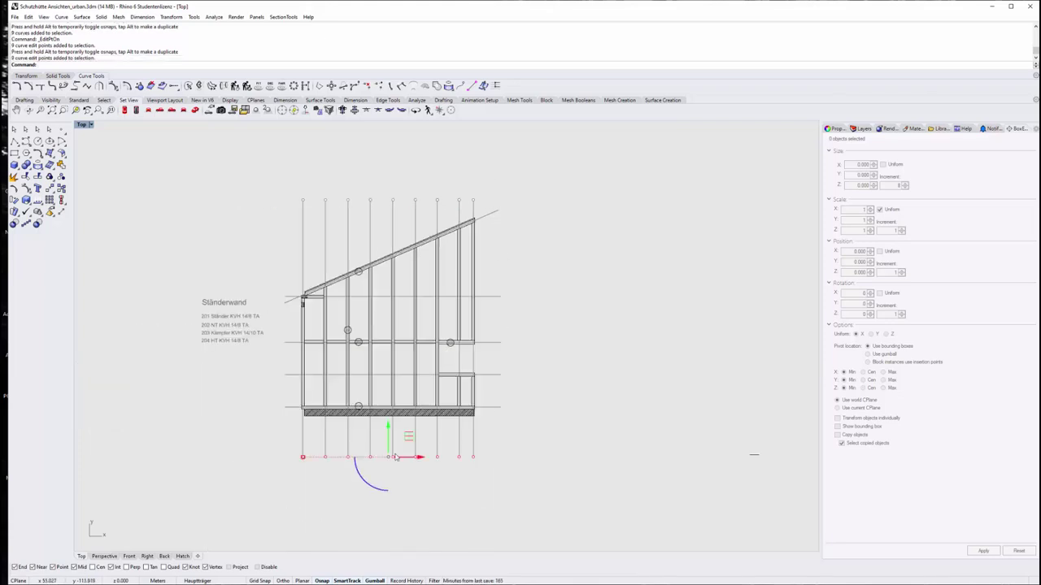
scroll(382, 443, "up", 5)
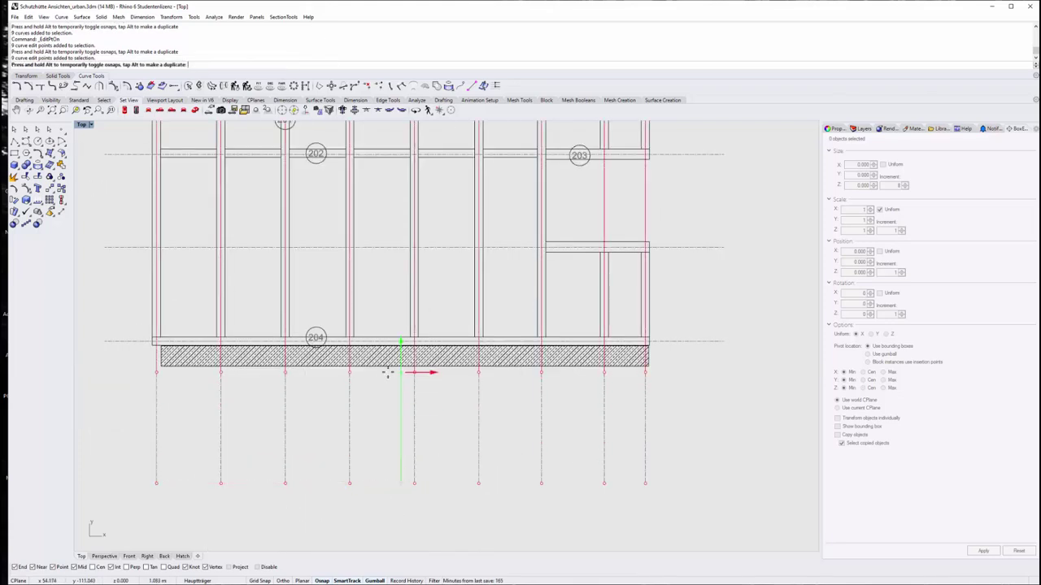
left_click_drag(388, 376, 402, 339)
key("Escape")
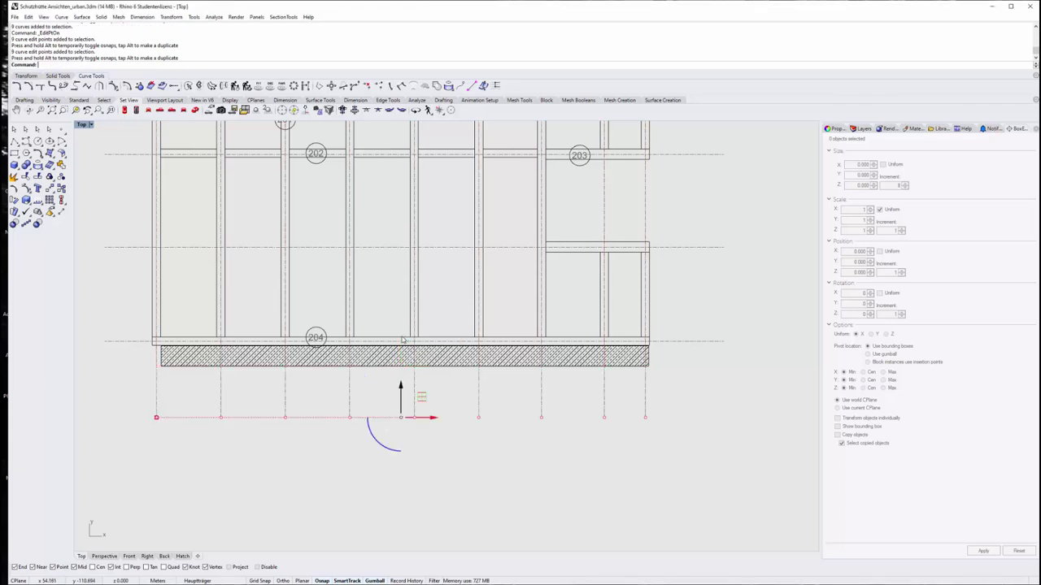
key("Escape")
scroll(520, 472, "down", 3)
scroll(520, 471, "down", 2)
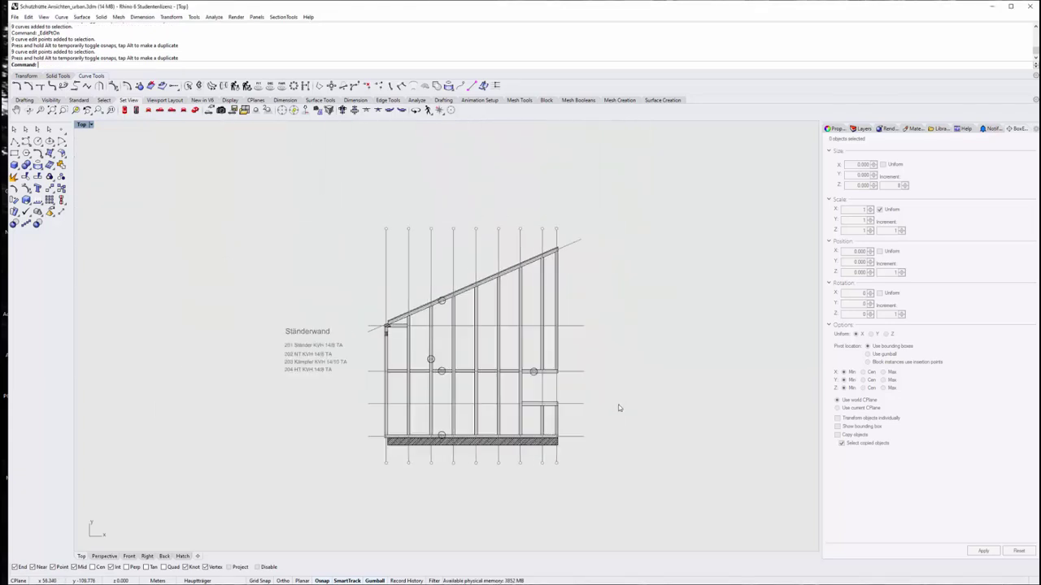
scroll(617, 420, "up", 1)
right_click_drag(617, 419, 549, 420)
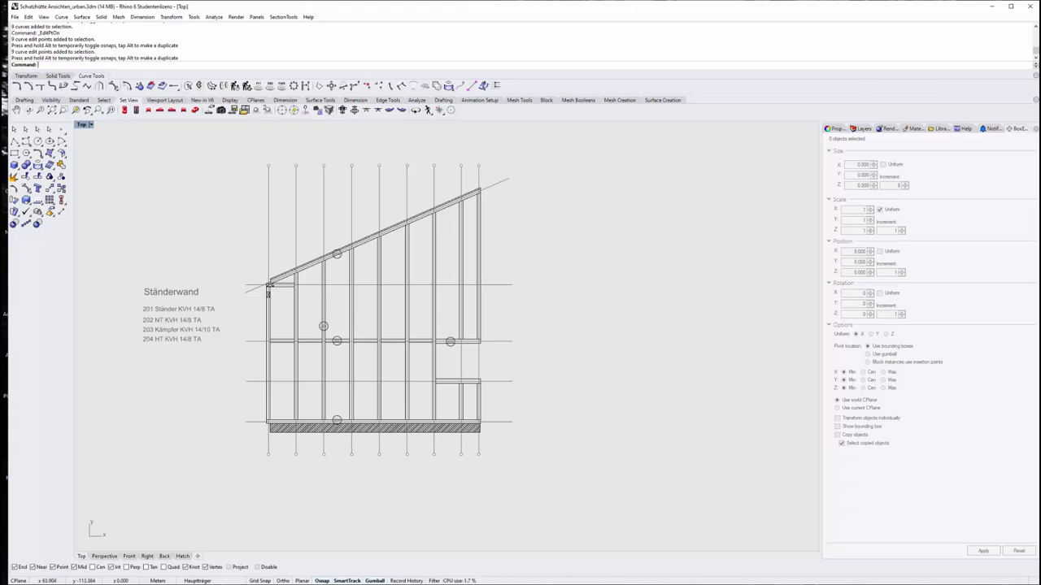
scroll(508, 339, "down", 3)
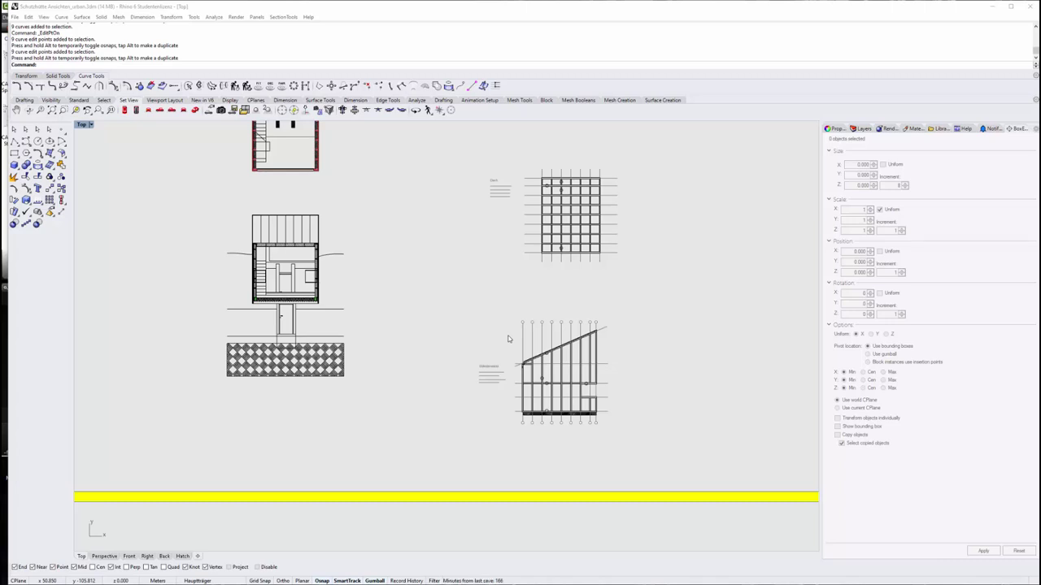
scroll(564, 385, "up", 3)
scroll(545, 394, "down", 1)
scroll(413, 390, "down", 1)
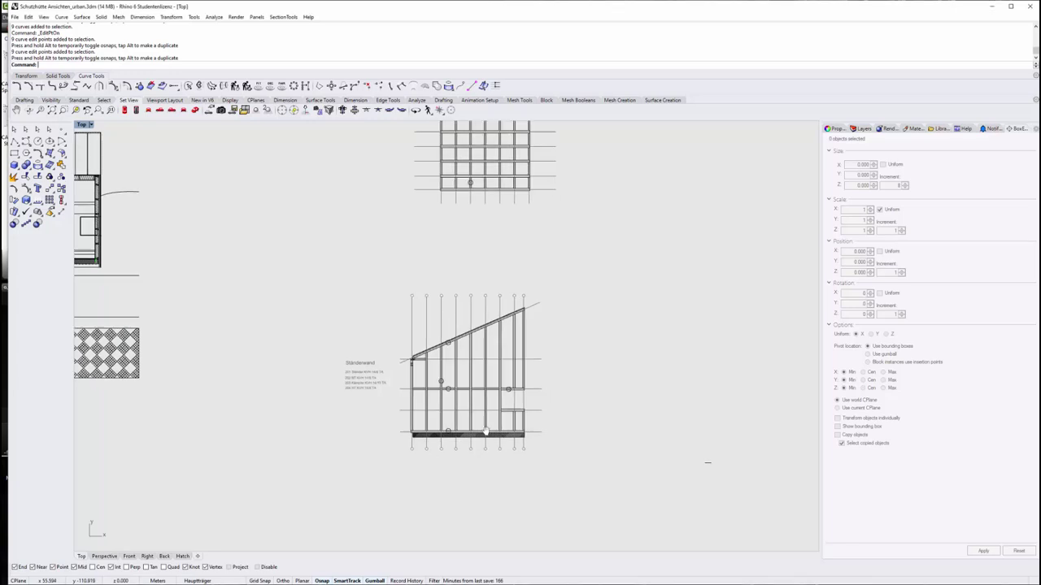
right_click_drag(461, 444, 431, 430)
scroll(518, 428, "down", 1)
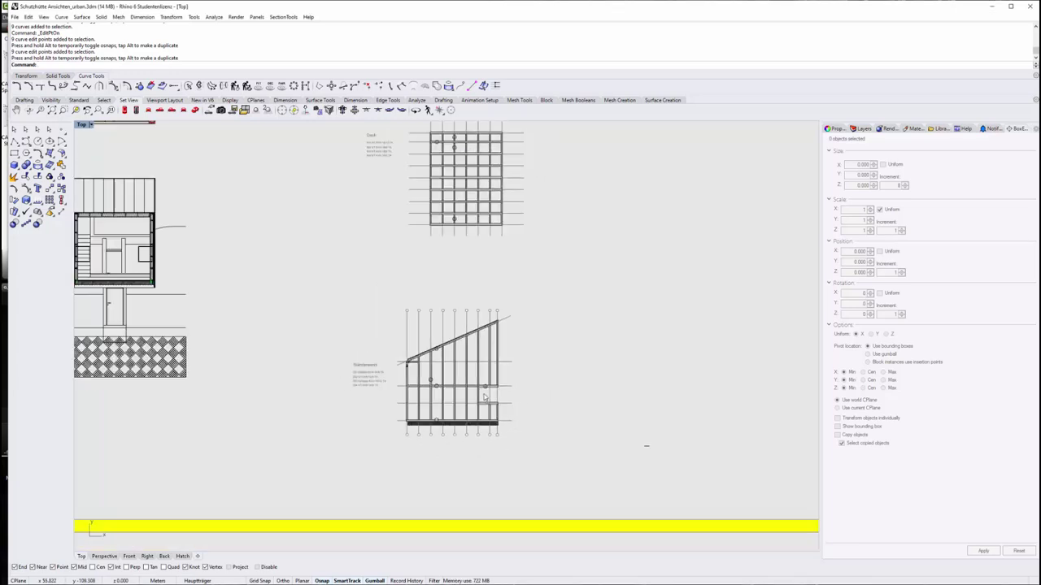
right_click_drag(366, 291, 379, 361)
scroll(354, 326, "down", 1)
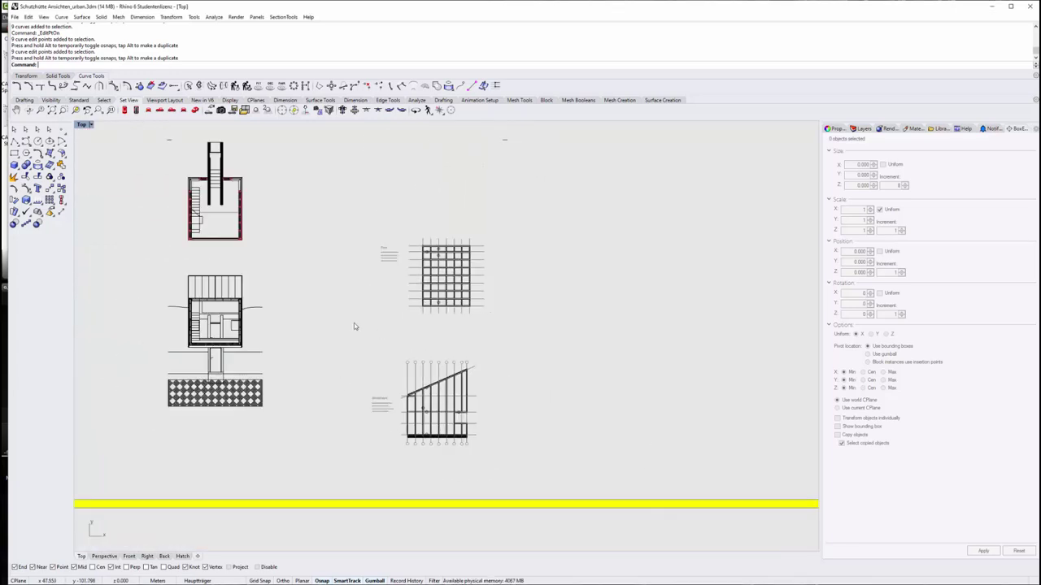
scroll(198, 177, "up", 5)
right_click_drag(160, 159, 160, 220)
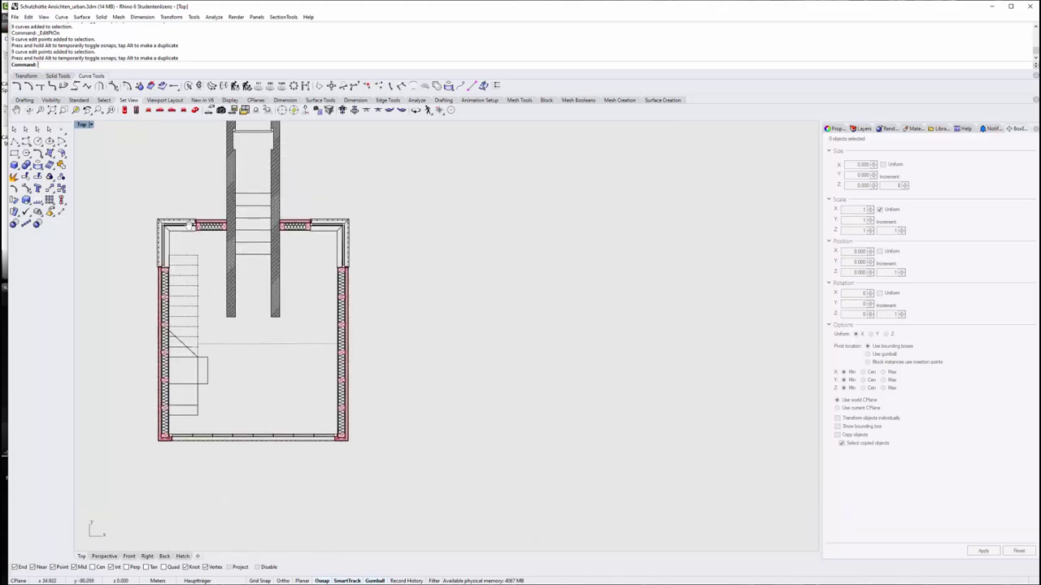
left_click_drag(143, 220, 351, 254)
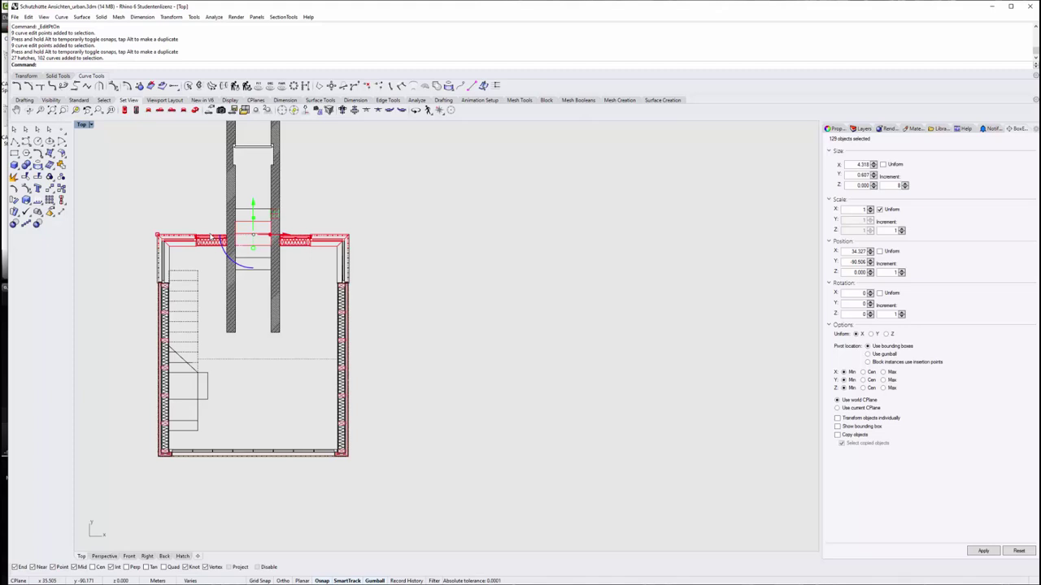
scroll(207, 395, "down", 2)
scroll(200, 387, "up", 4)
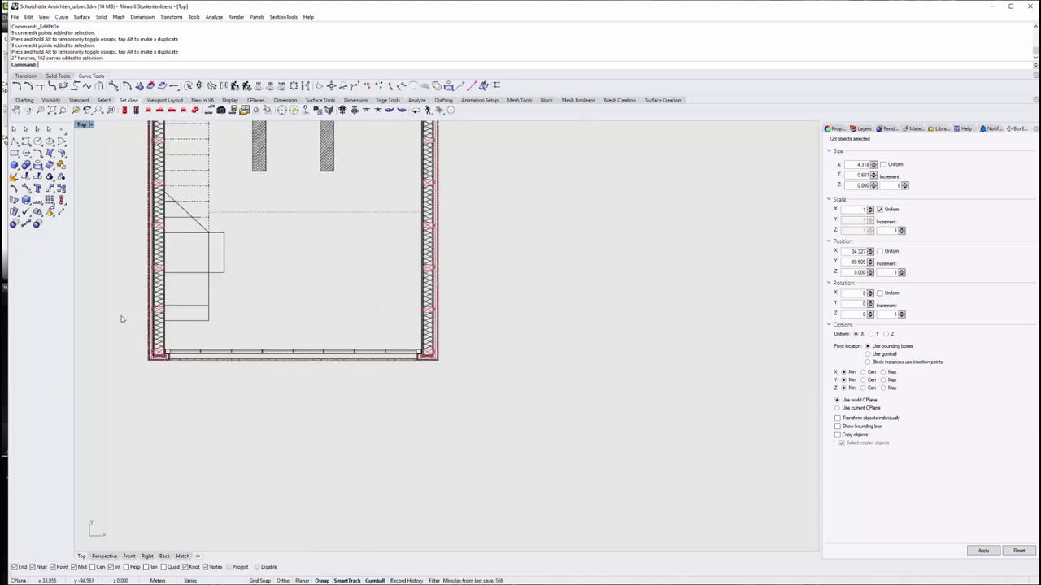
scroll(121, 319, "down", 3)
right_click_drag(353, 442, 426, 341)
scroll(541, 391, "up", 3)
scroll(541, 391, "up", 2)
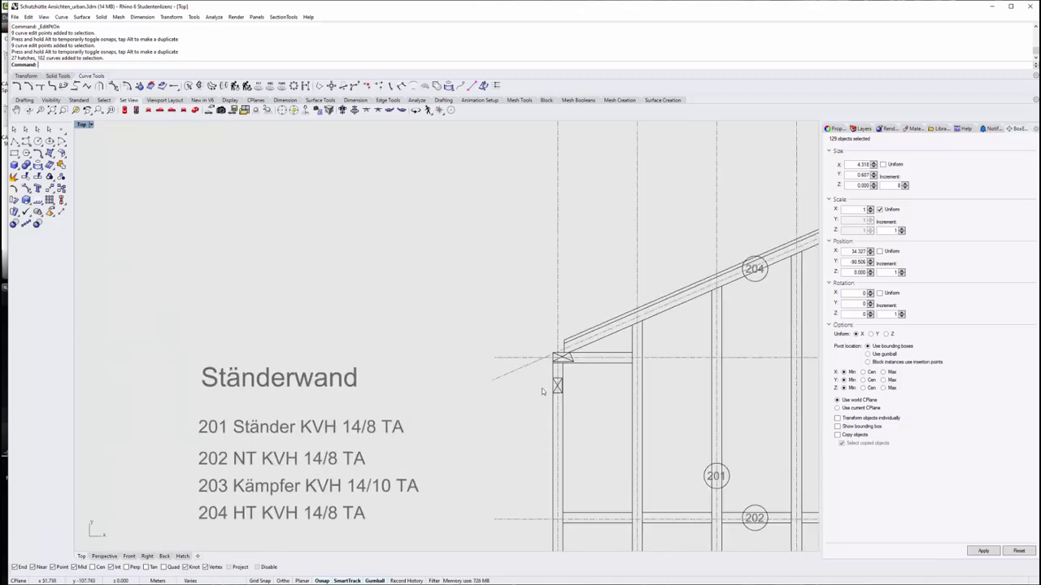
scroll(467, 353, "down", 2)
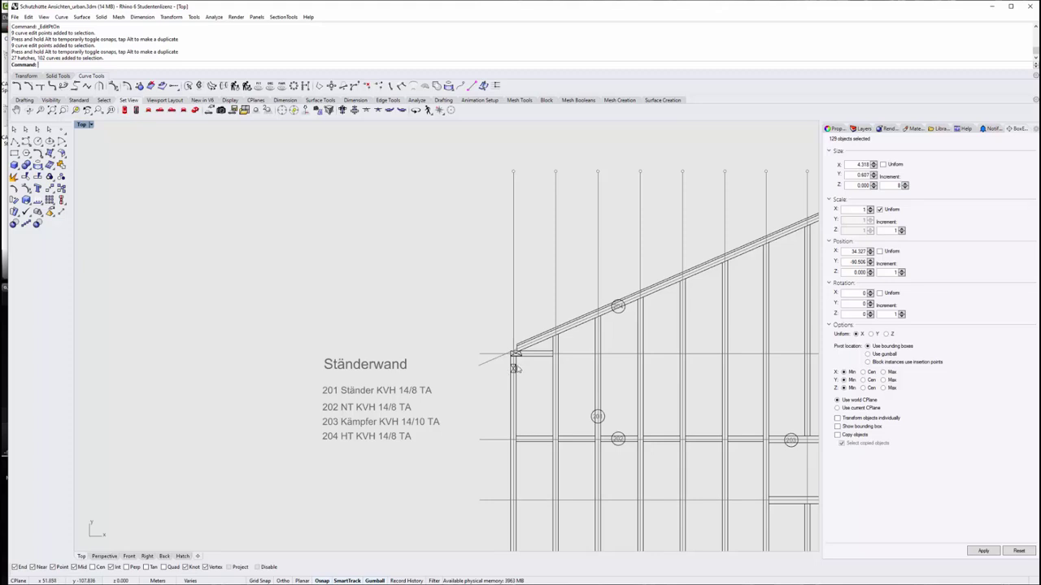
scroll(492, 376, "up", 3)
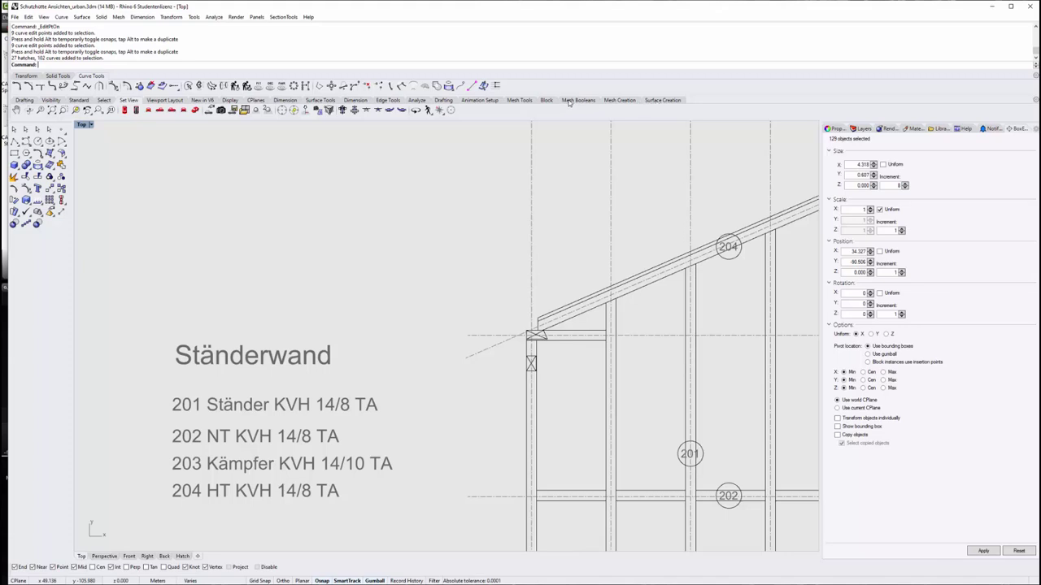
Draw a leader from the beam, bent and run left, reading 'KVH Träger über Fenster XXXX'
left_click(442, 100)
left_click(185, 111)
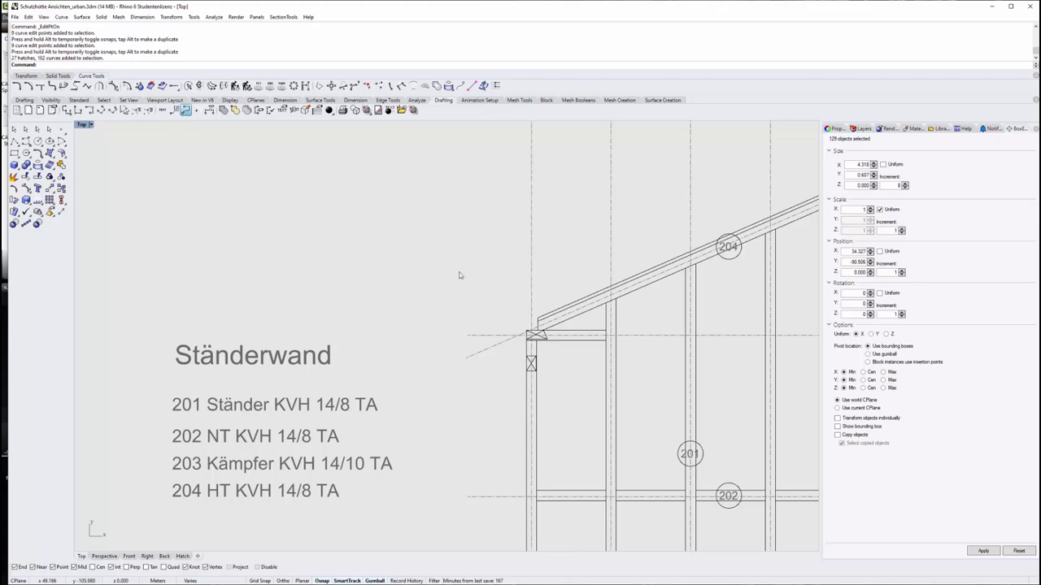
left_click(525, 356)
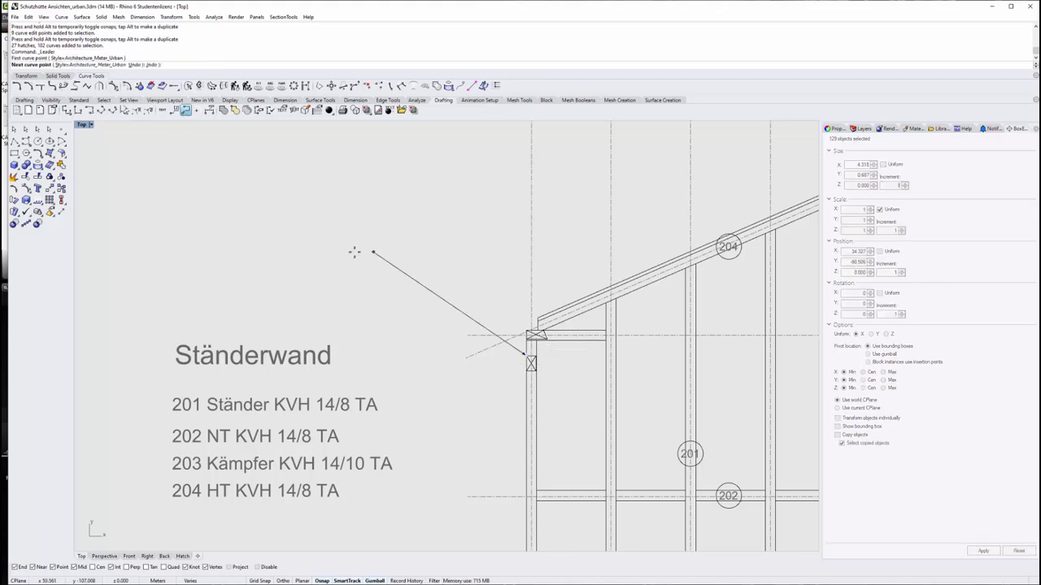
left_click(463, 302)
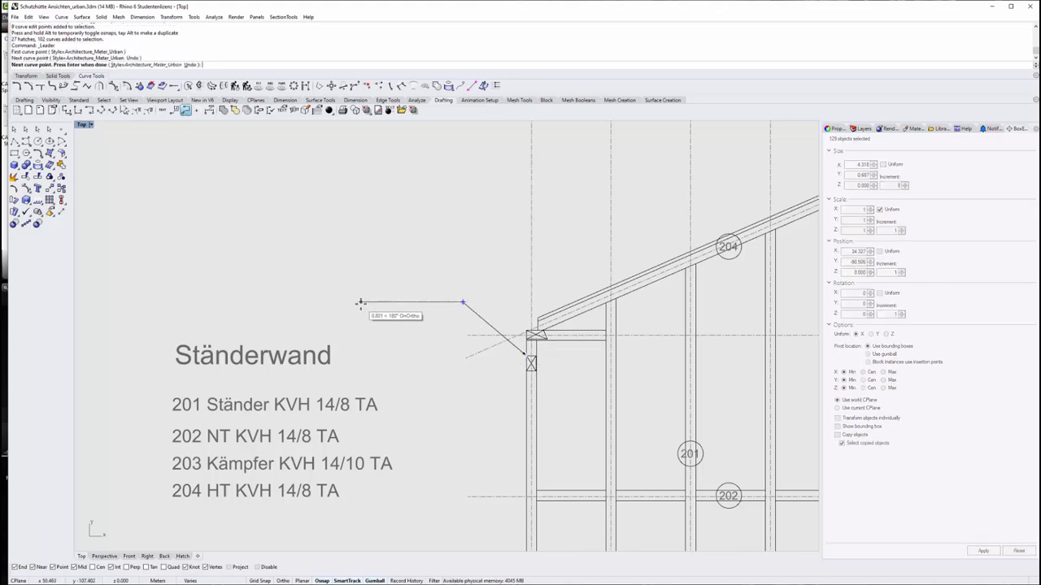
left_click(360, 302)
key("Return")
type("KVH Tr")
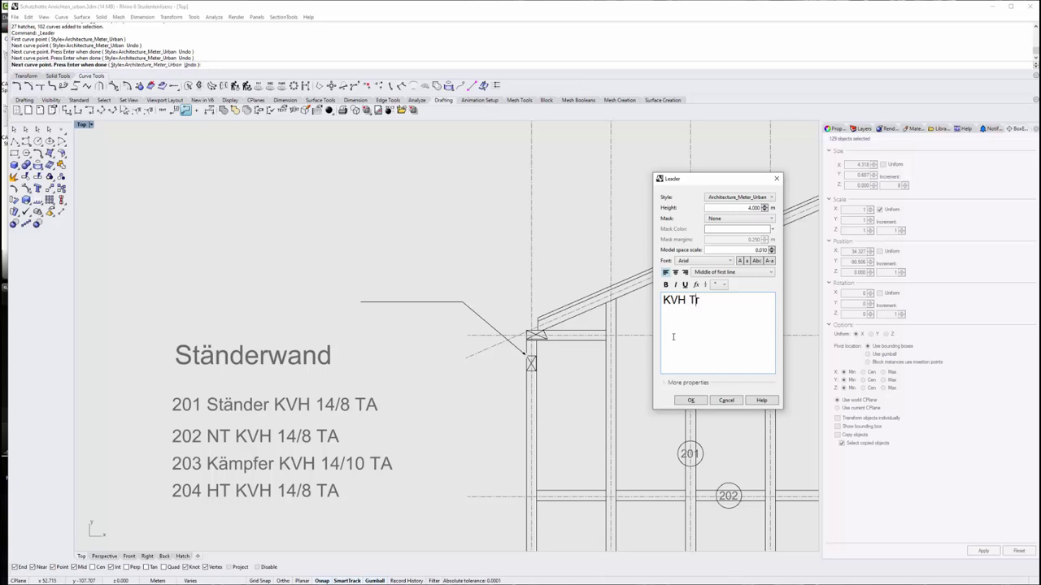
type("äg")
type("er über Fenster XXXX")
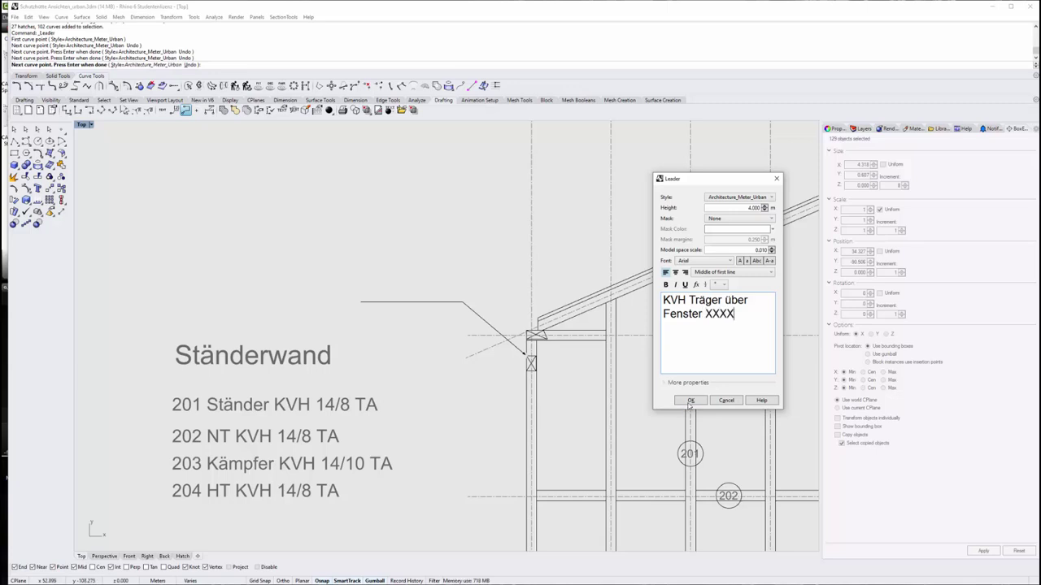
left_click(690, 401)
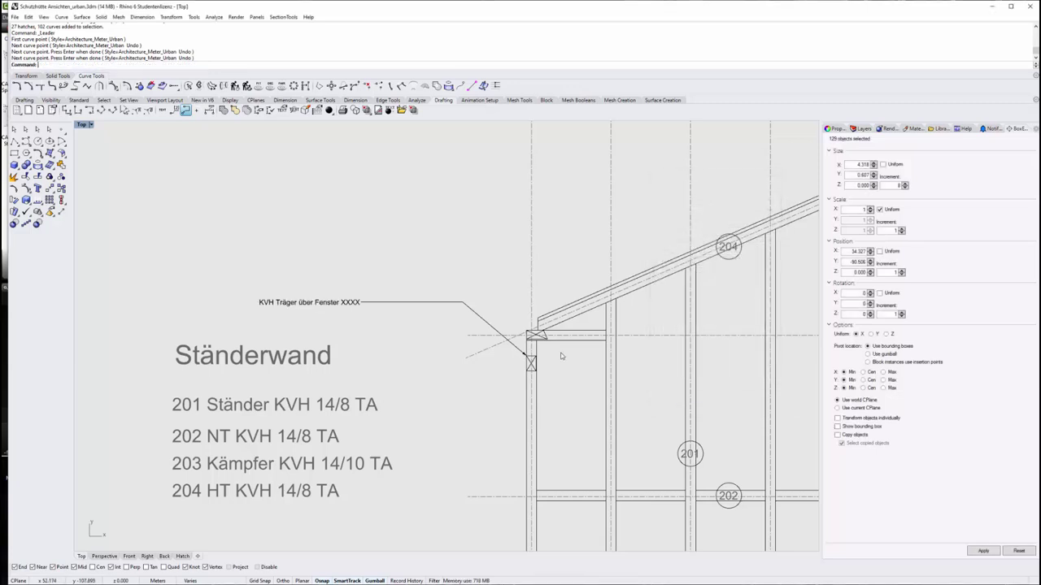
scroll(471, 255, "down", 3)
scroll(450, 325, "down", 1)
right_click_drag(450, 326, 399, 308)
scroll(383, 262, "up", 2)
scroll(458, 298, "down", 3)
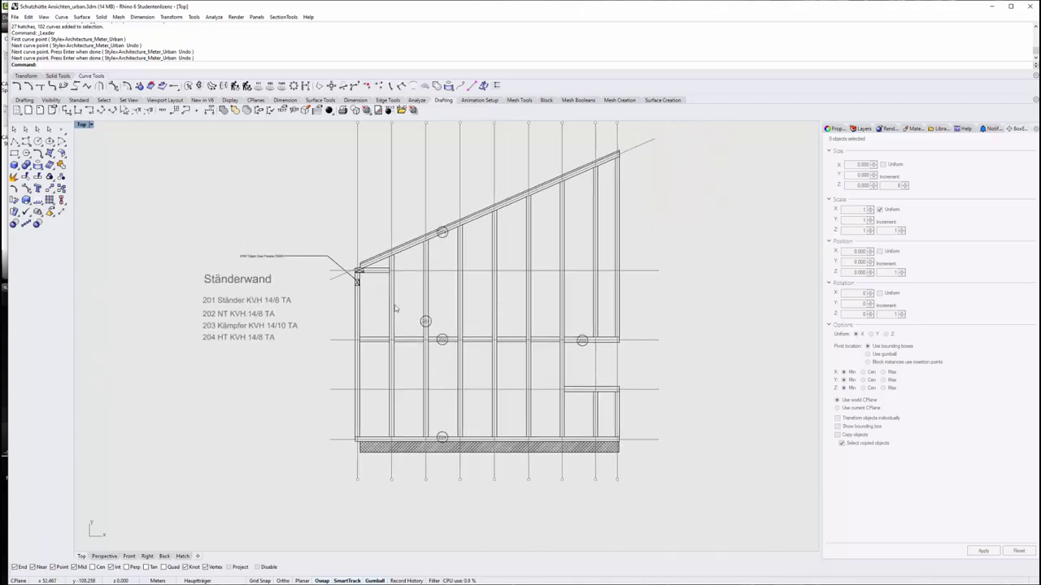
right_click_drag(742, 334, 704, 369)
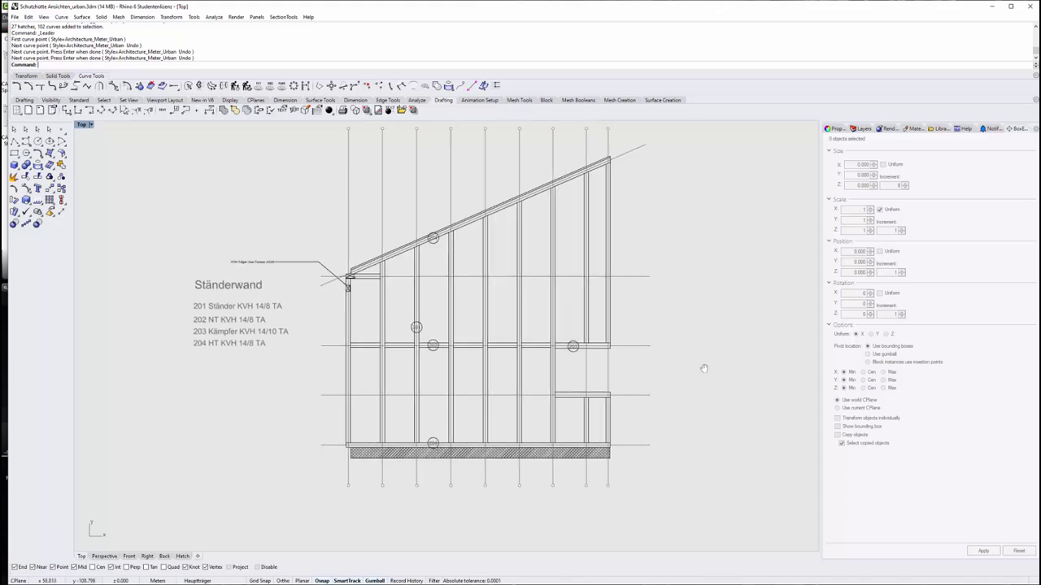
scroll(373, 260, "down", 2)
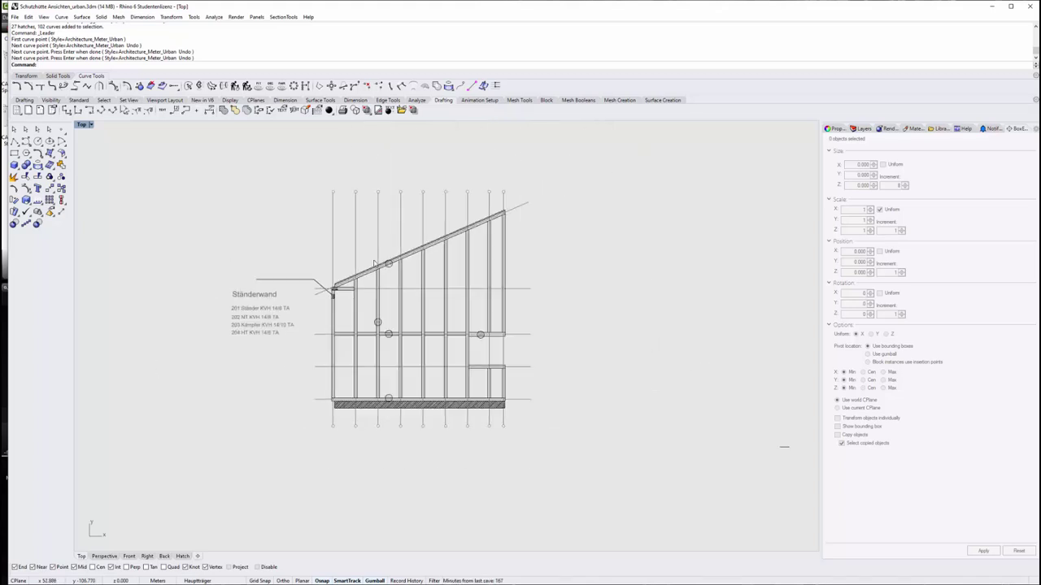
right_click_drag(374, 262, 378, 353)
mouse_move(401, 239)
right_mouse_down()
mouse_move(429, 366)
mouse_move(438, 321)
right_mouse_up()
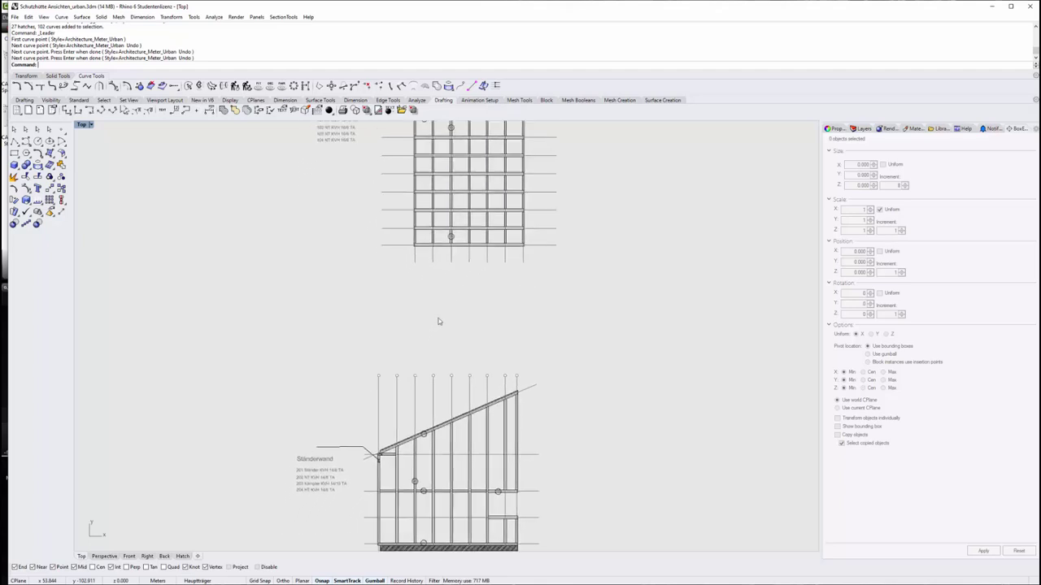
scroll(514, 302, "down", 3)
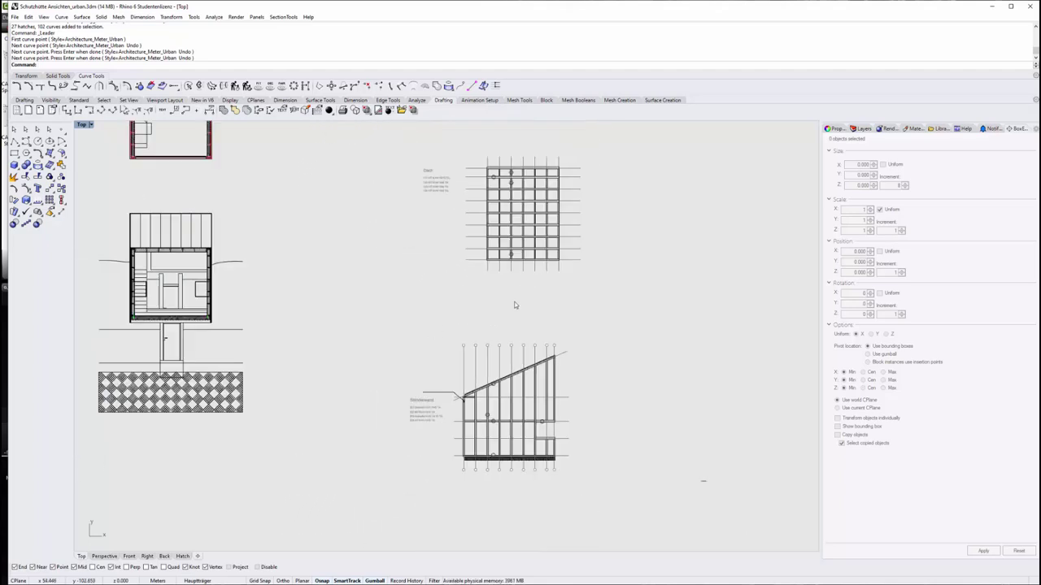
scroll(378, 313, "down", 2)
mouse_move(378, 313)
right_mouse_down()
mouse_move(478, 347)
mouse_move(499, 404)
right_mouse_up()
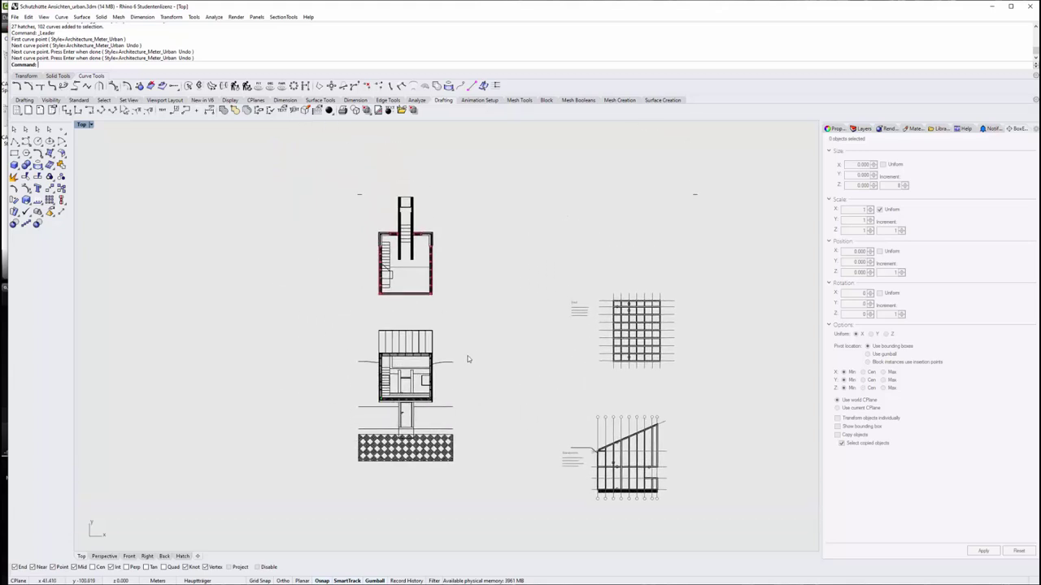
scroll(467, 358, "down", 2)
scroll(446, 320, "down", 2)
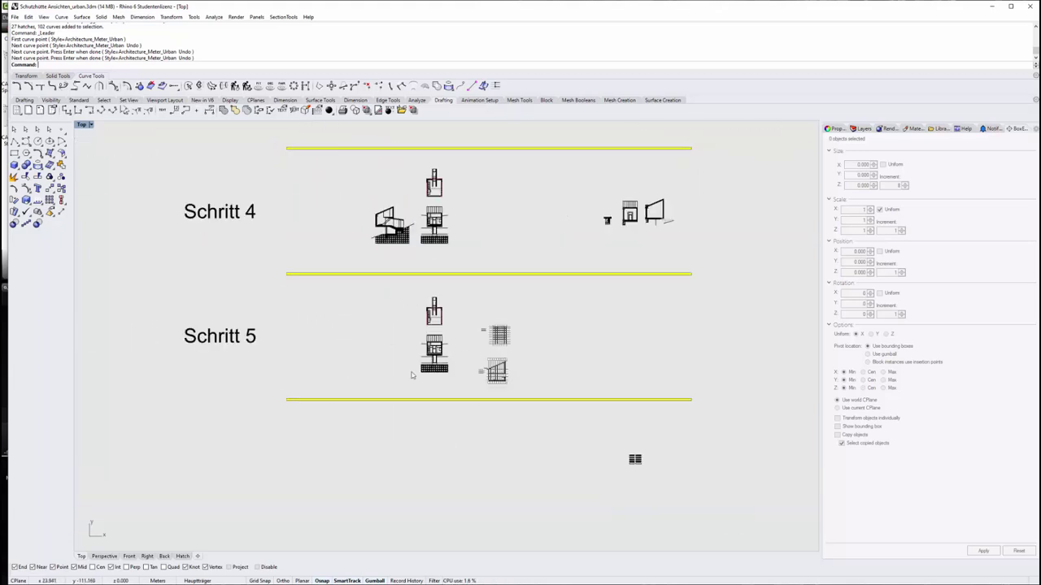
scroll(431, 204, "up", 3)
right_click_drag(431, 203, 453, 239)
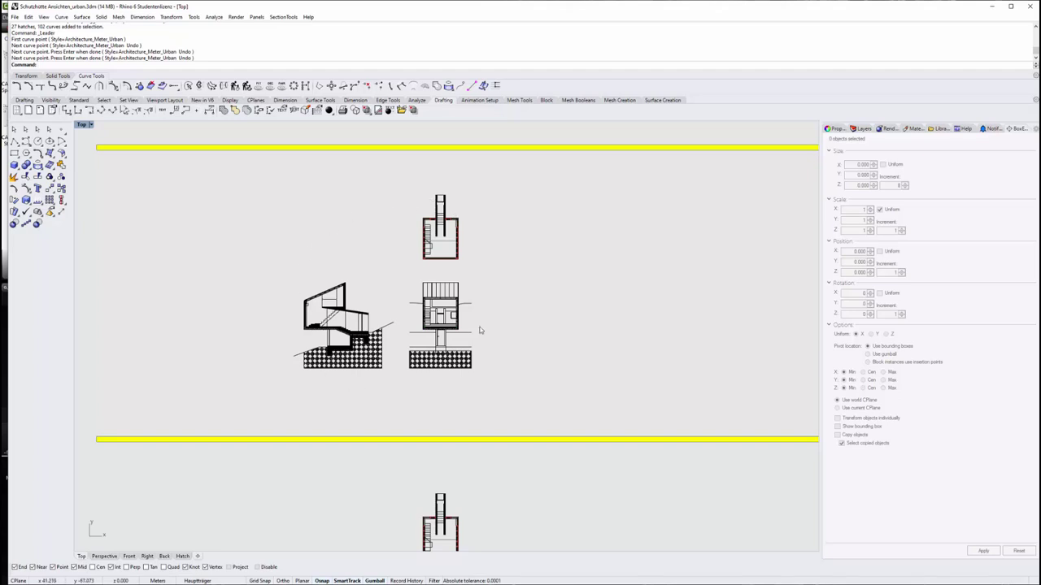
scroll(480, 330, "down", 1)
scroll(545, 293, "down", 1)
right_click_drag(546, 292, 535, 339)
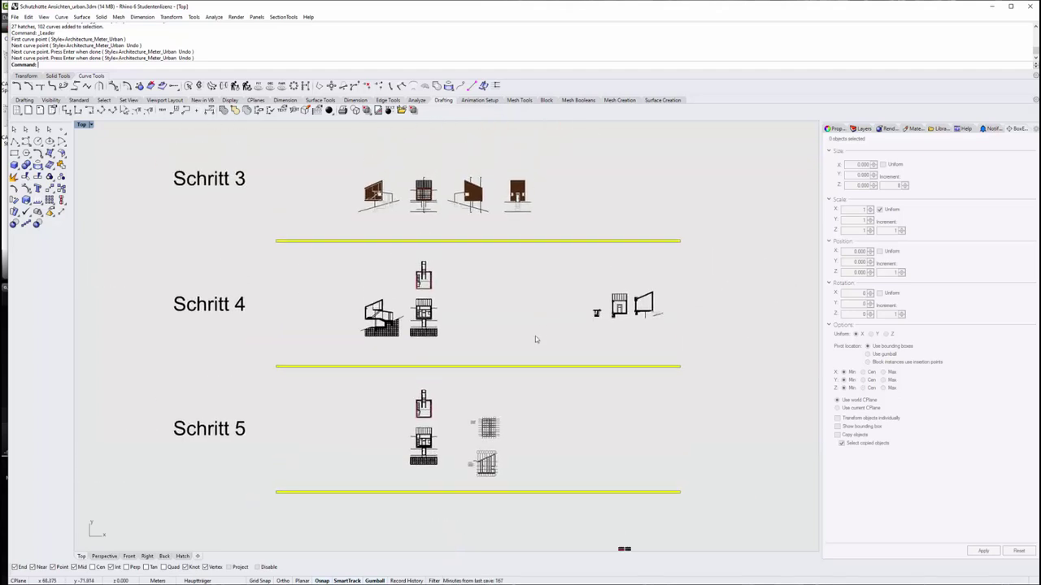